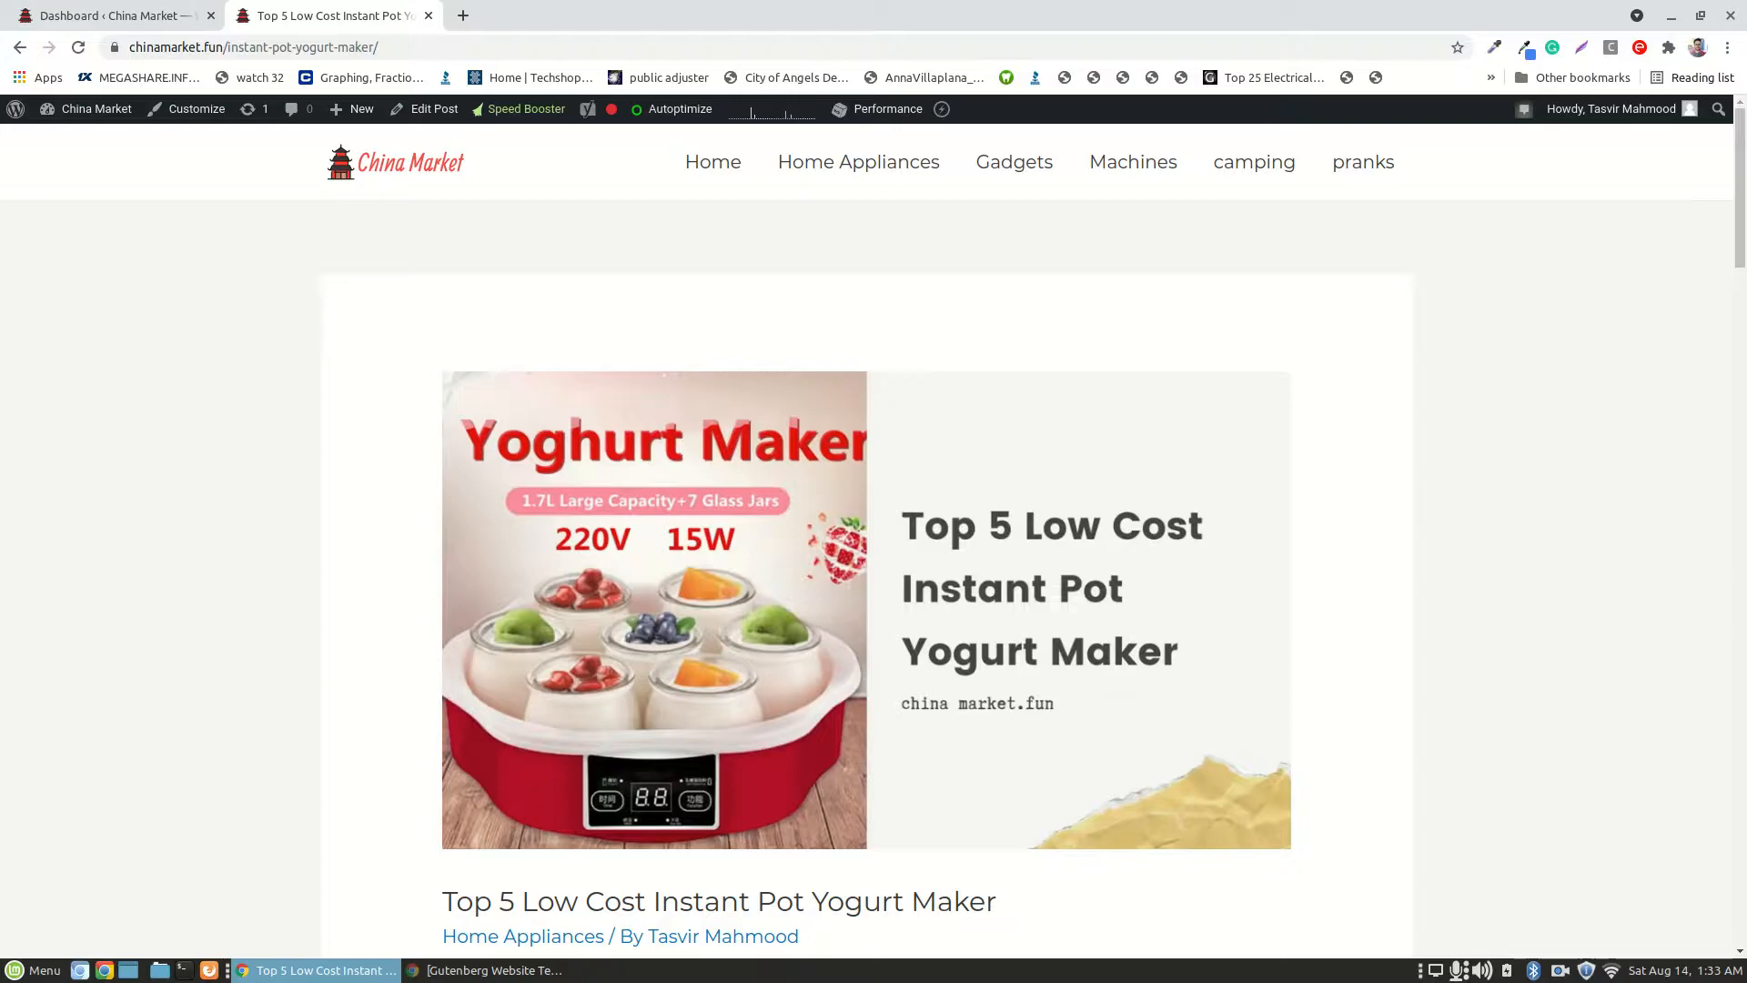
- Look over the blank new-post editor in a separate browser tab and close that tab
left_click(95, 26)
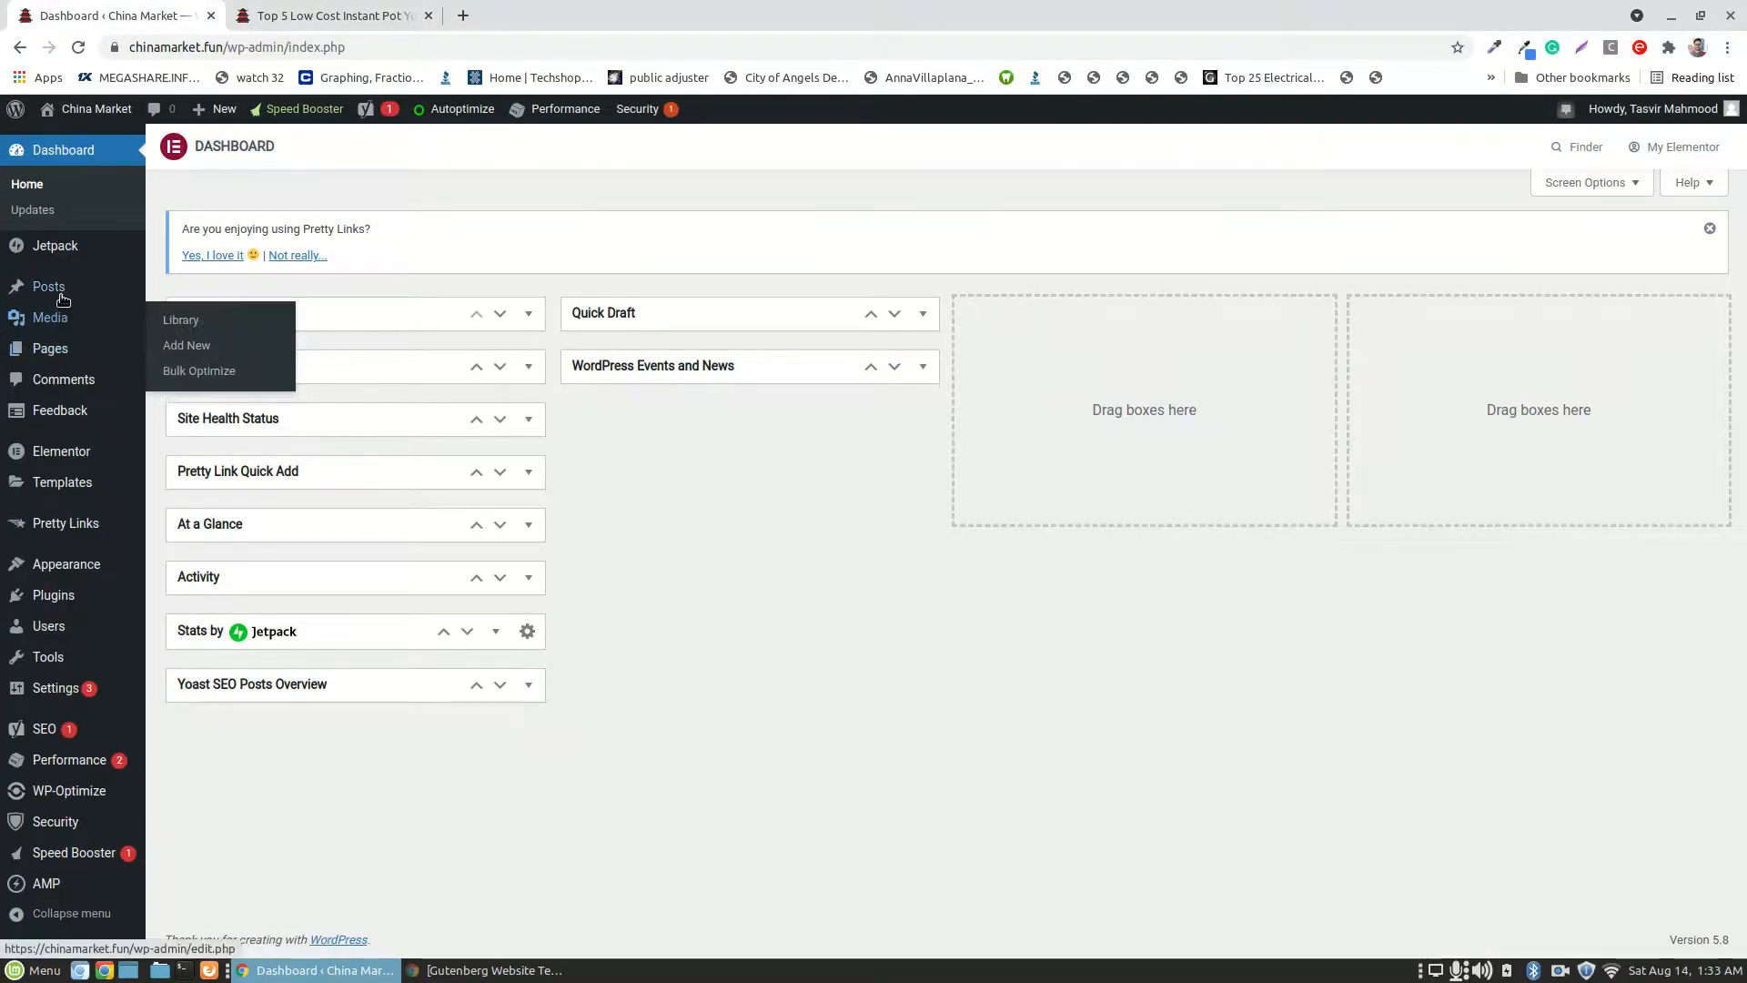
mouse_move(72, 292)
right_click(219, 317)
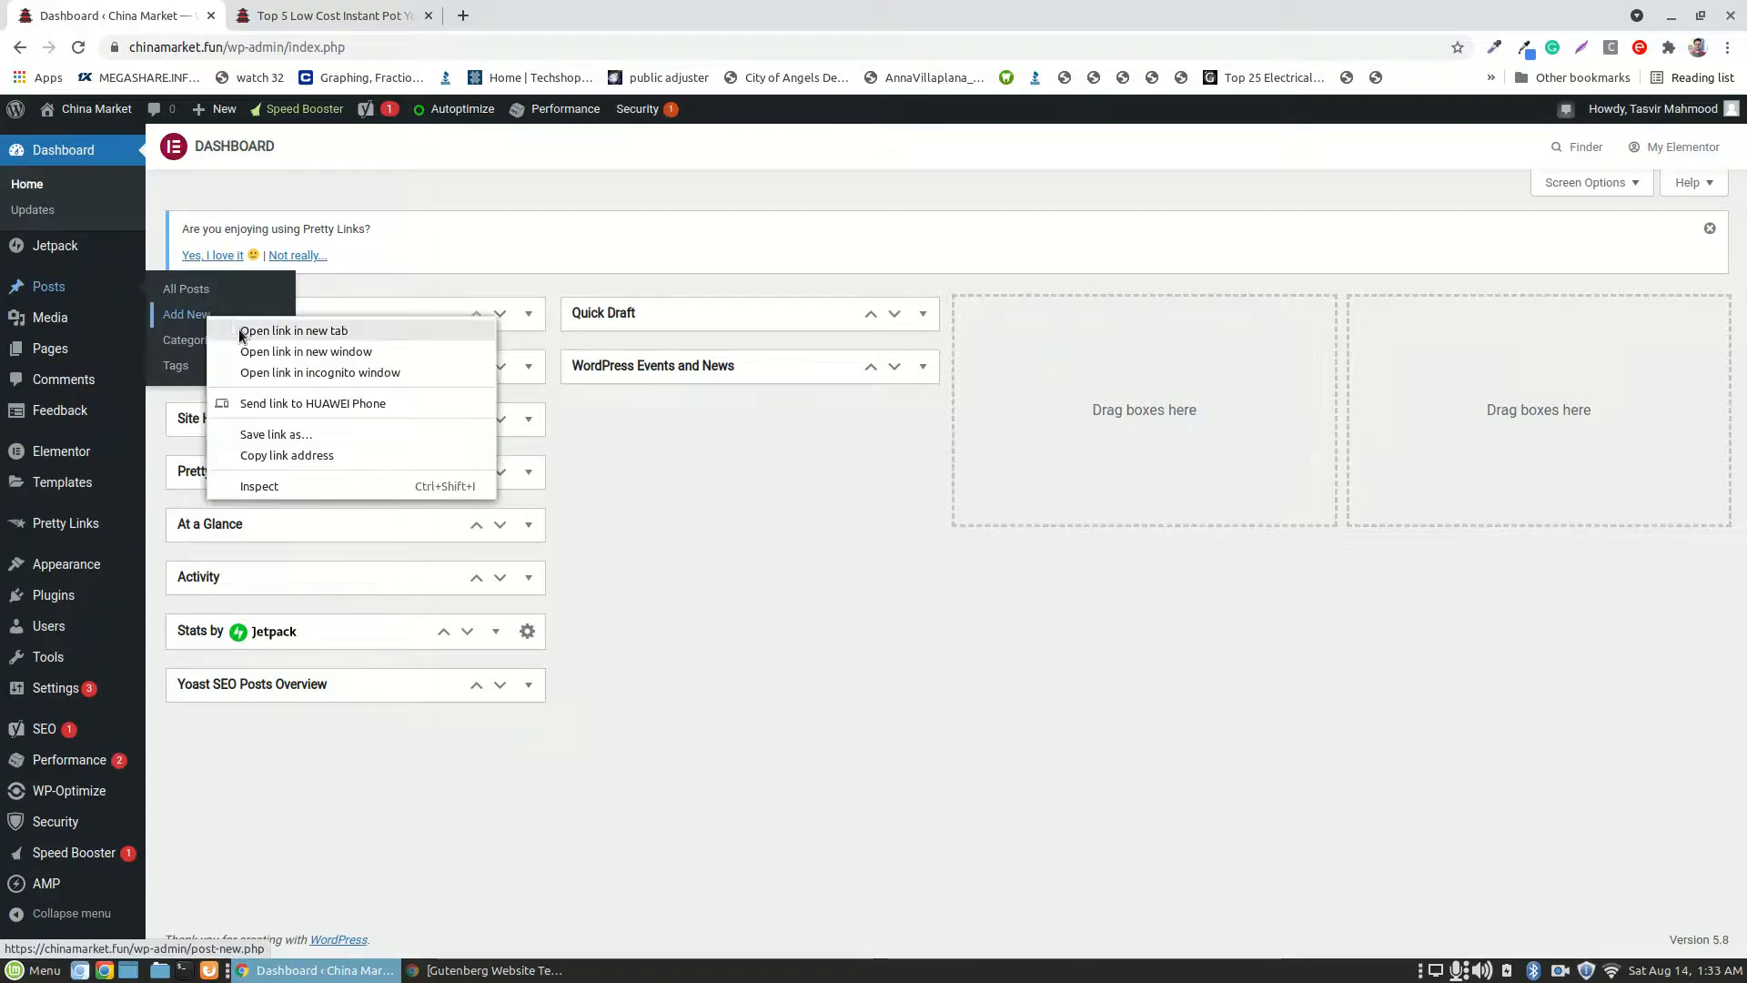
left_click(242, 333)
left_click(282, 16)
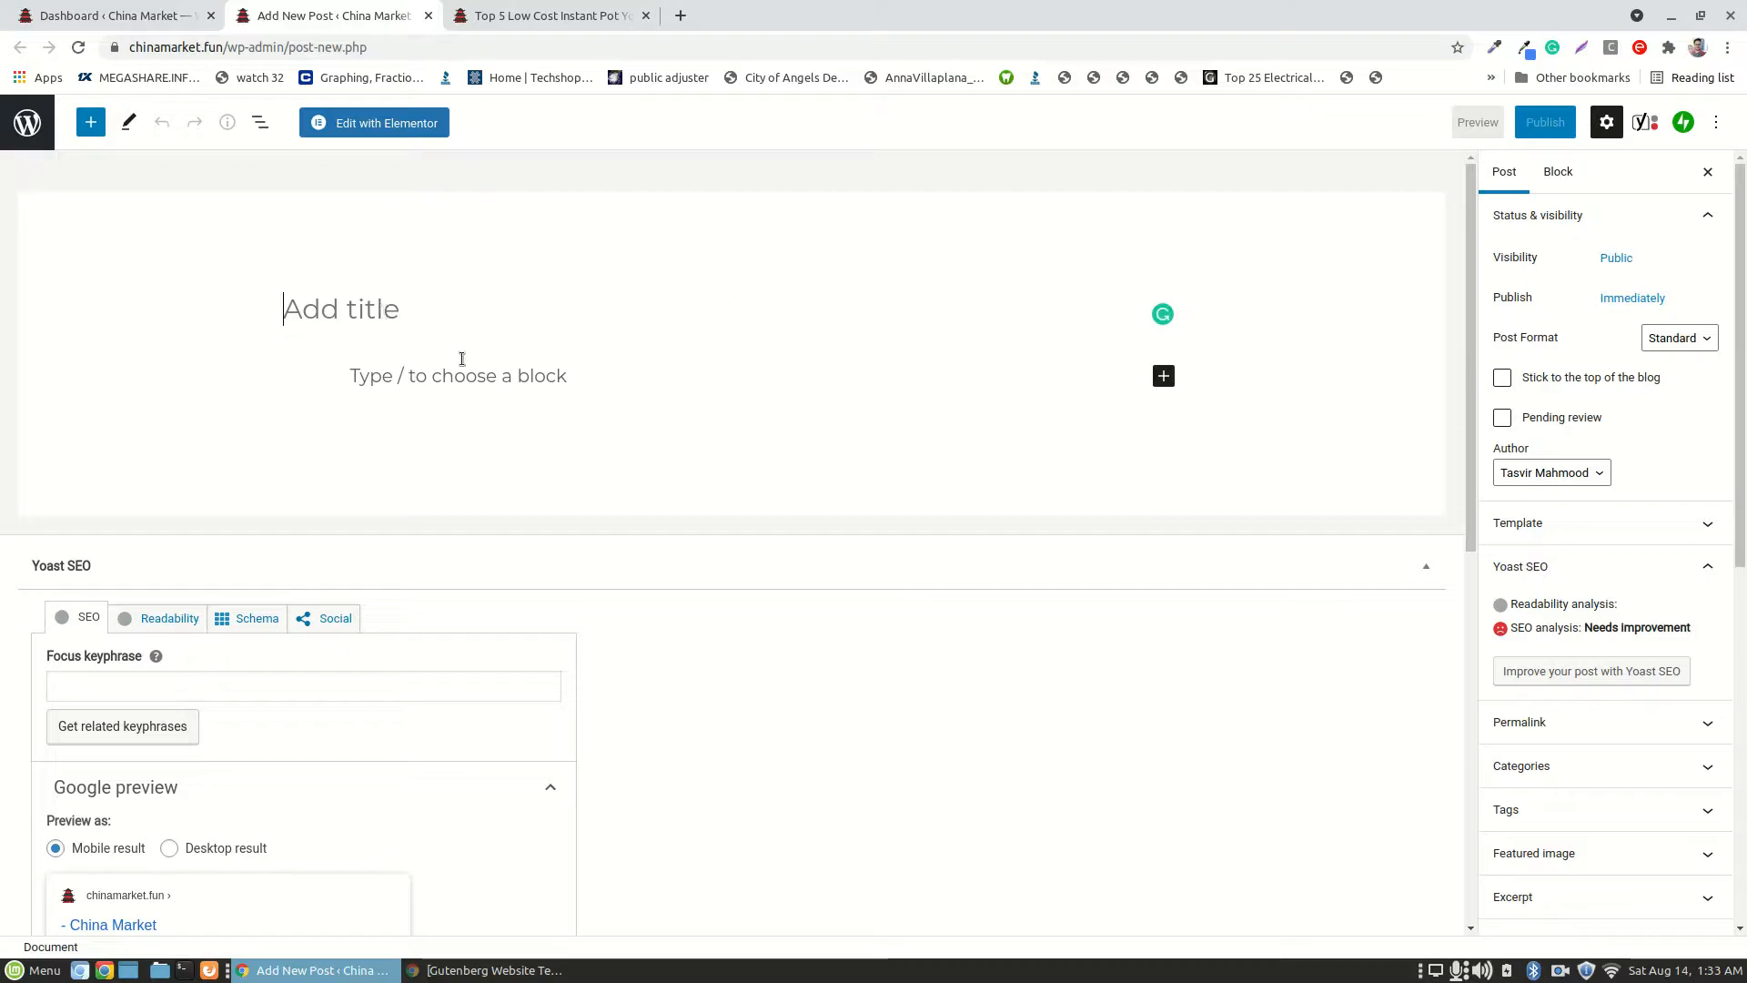
scroll(475, 433, "down", 4)
scroll(475, 433, "up", 4)
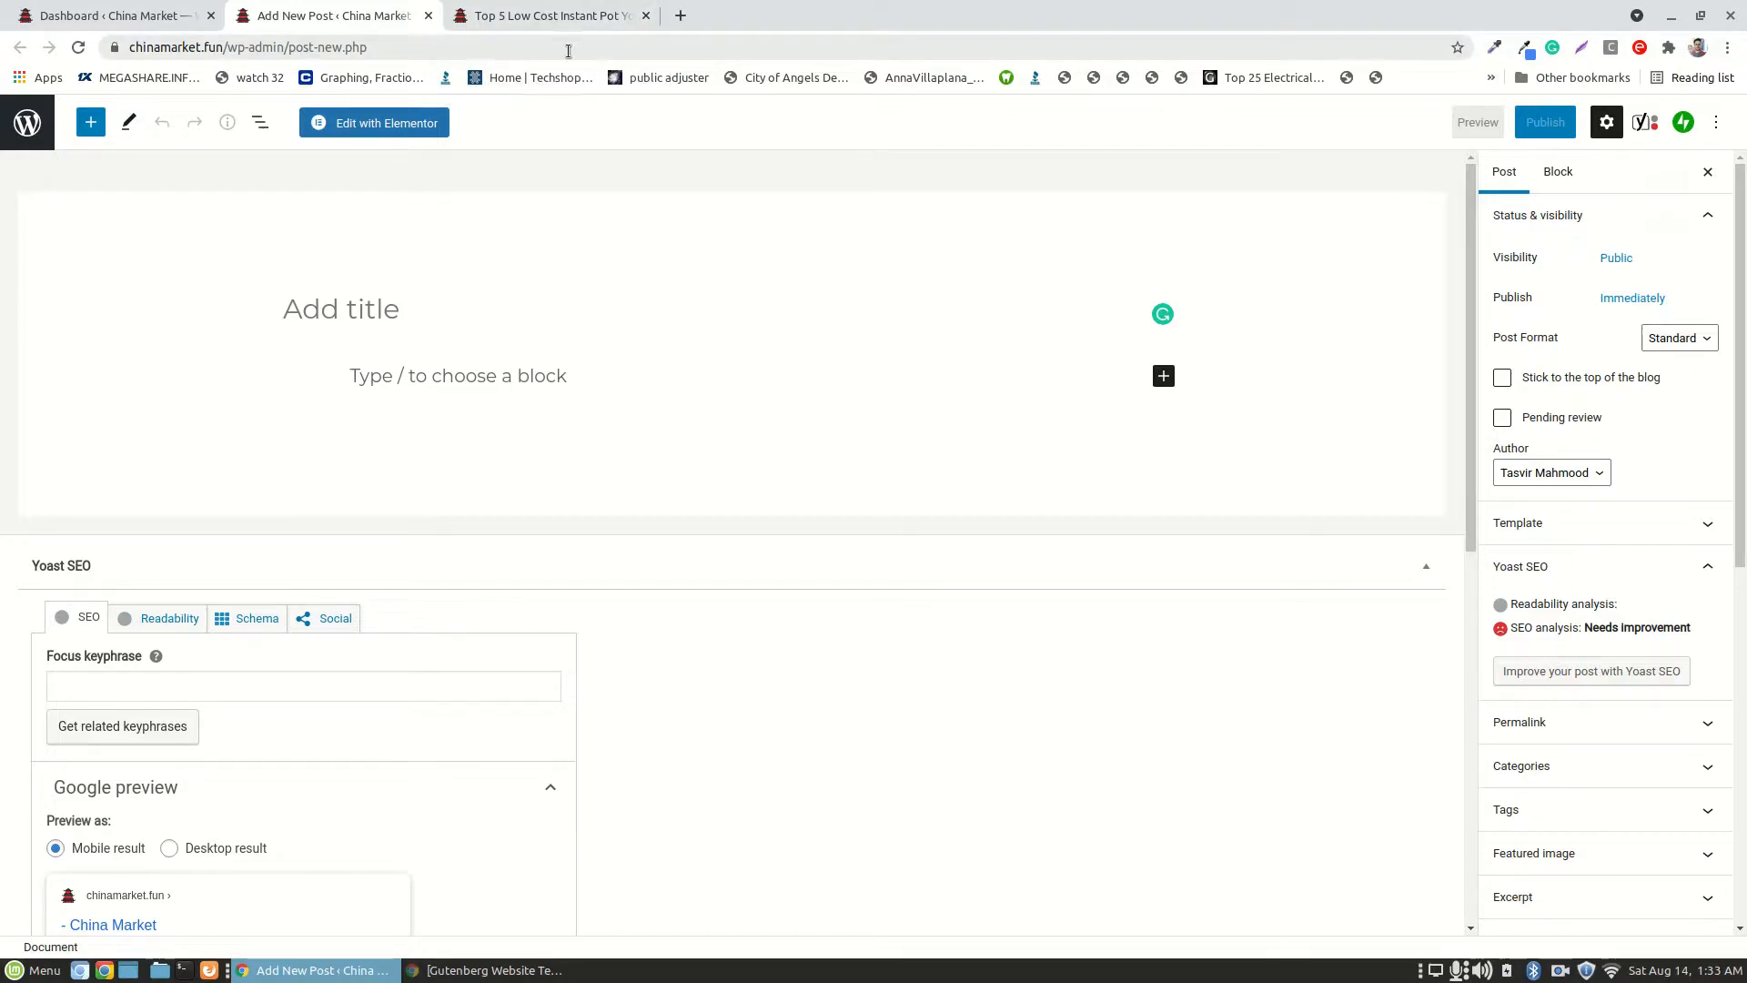
left_click(429, 16)
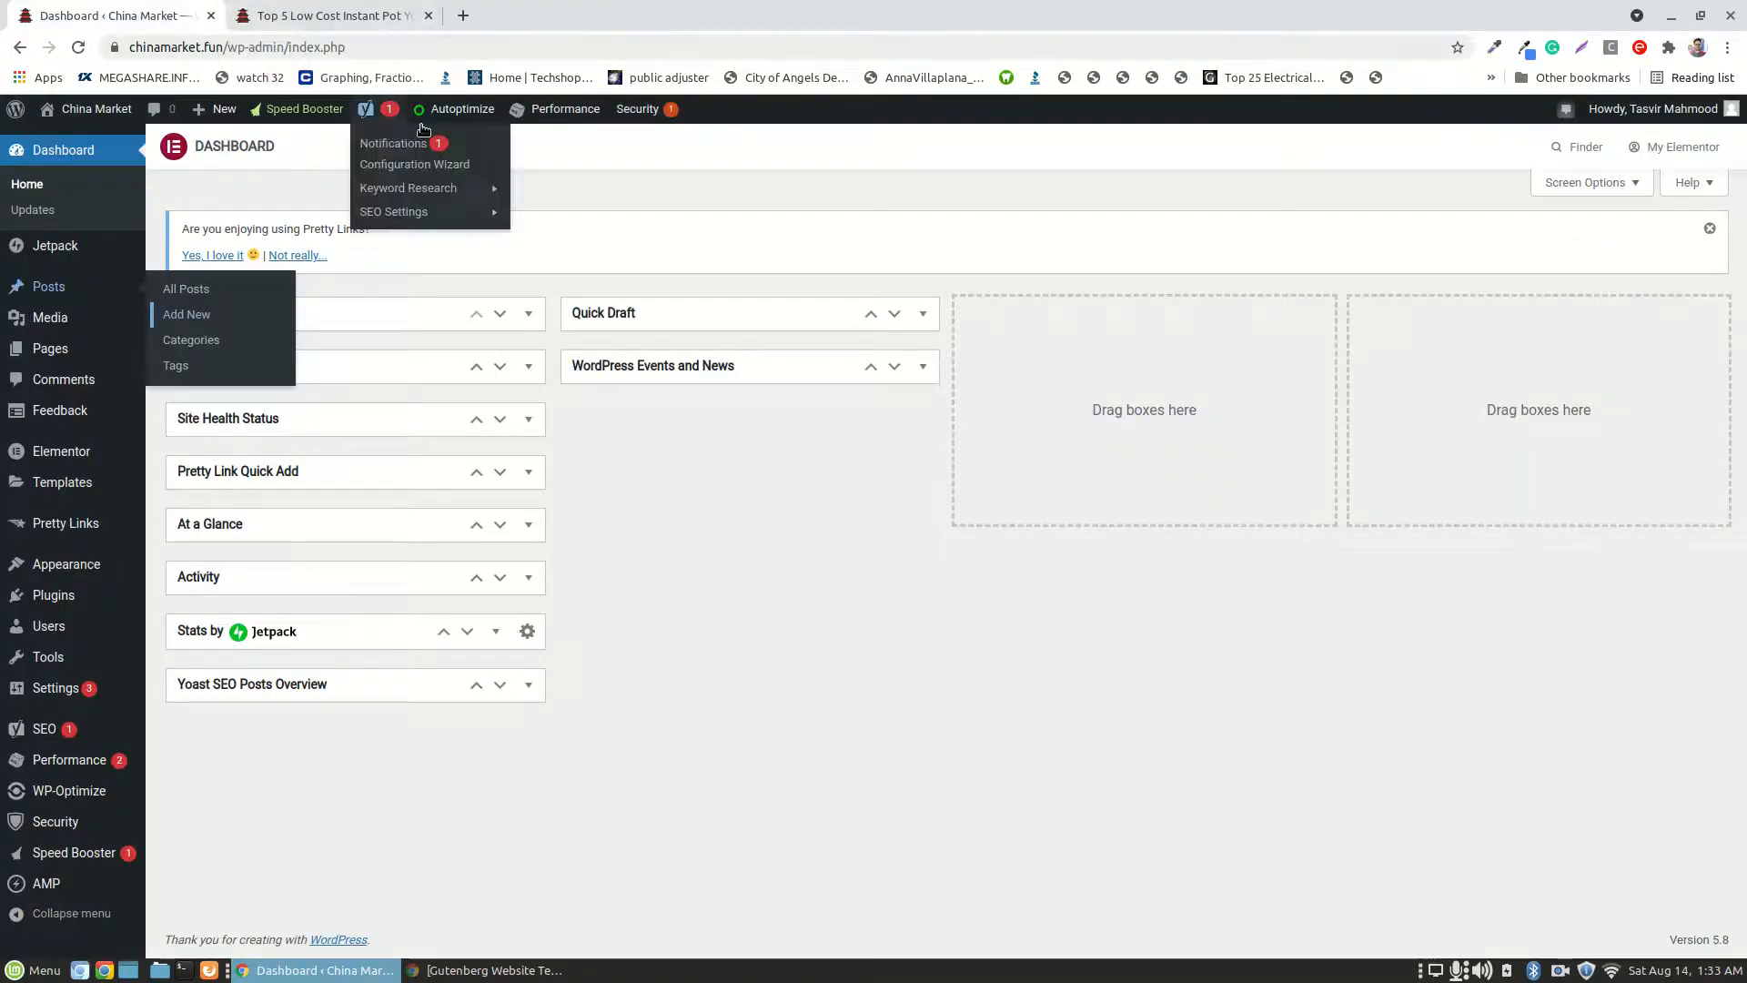
- View the published yogurt maker article and check the Autoptimize cache info from the site's dashboard
left_click(314, 13)
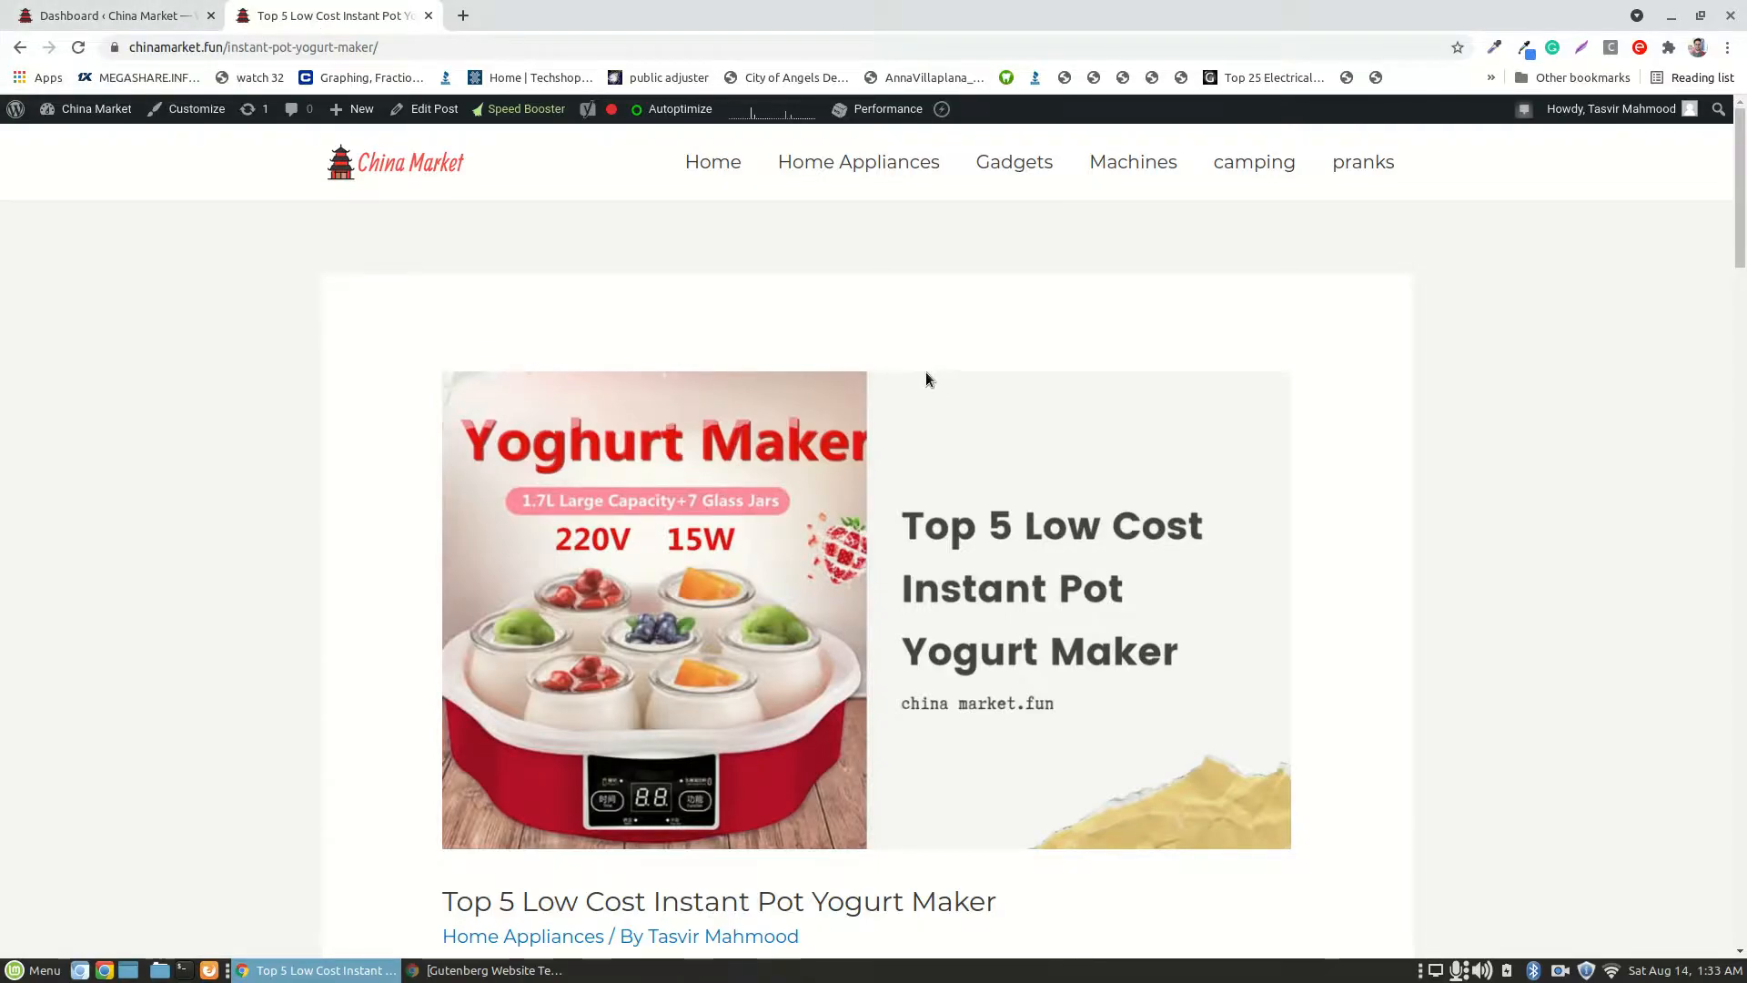
left_click(25, 24)
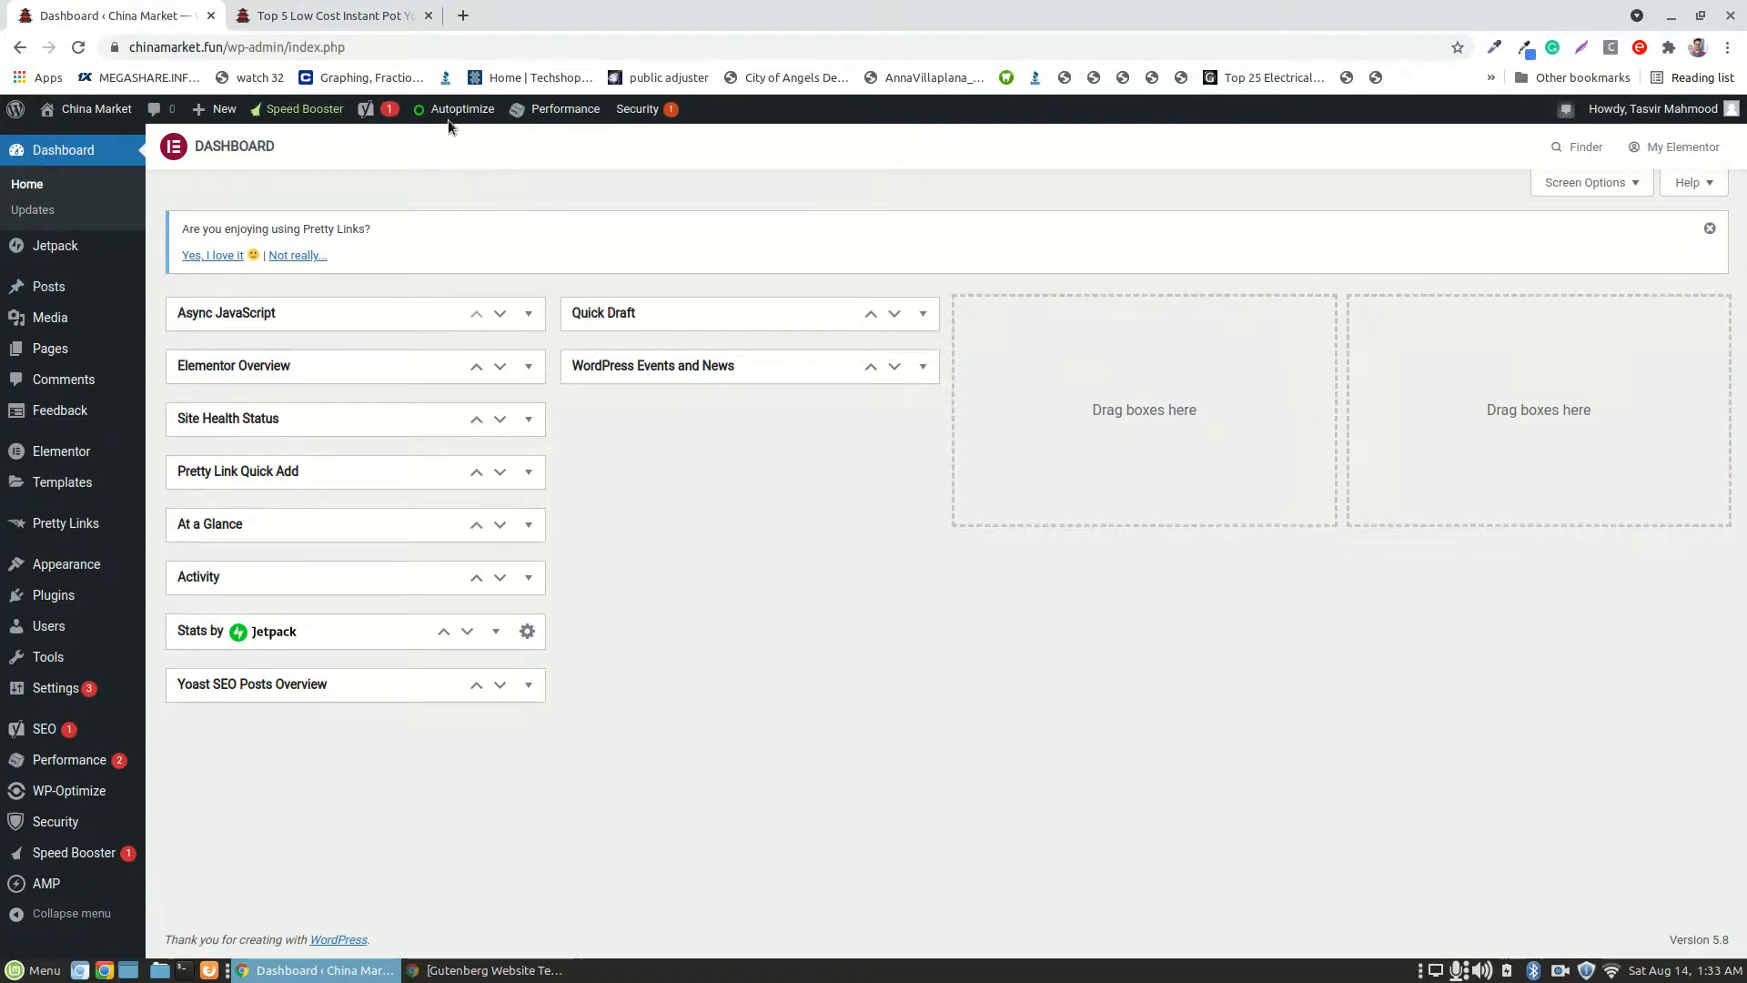
mouse_move(451, 121)
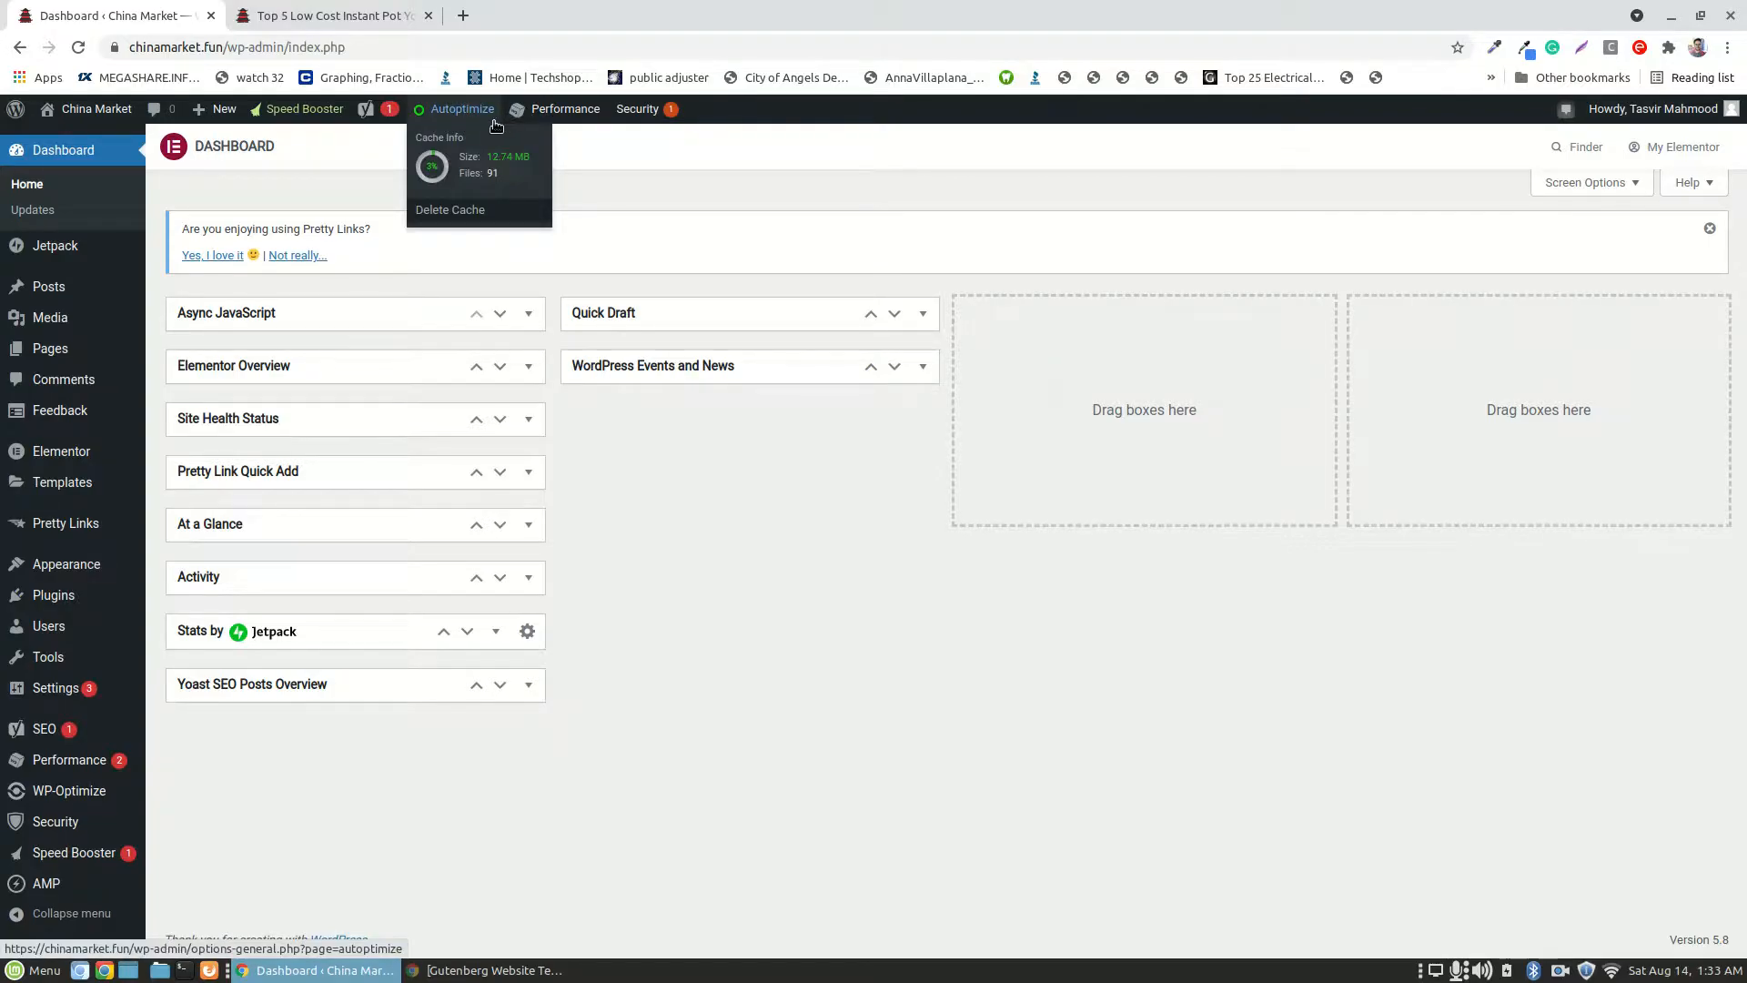
mouse_move(575, 123)
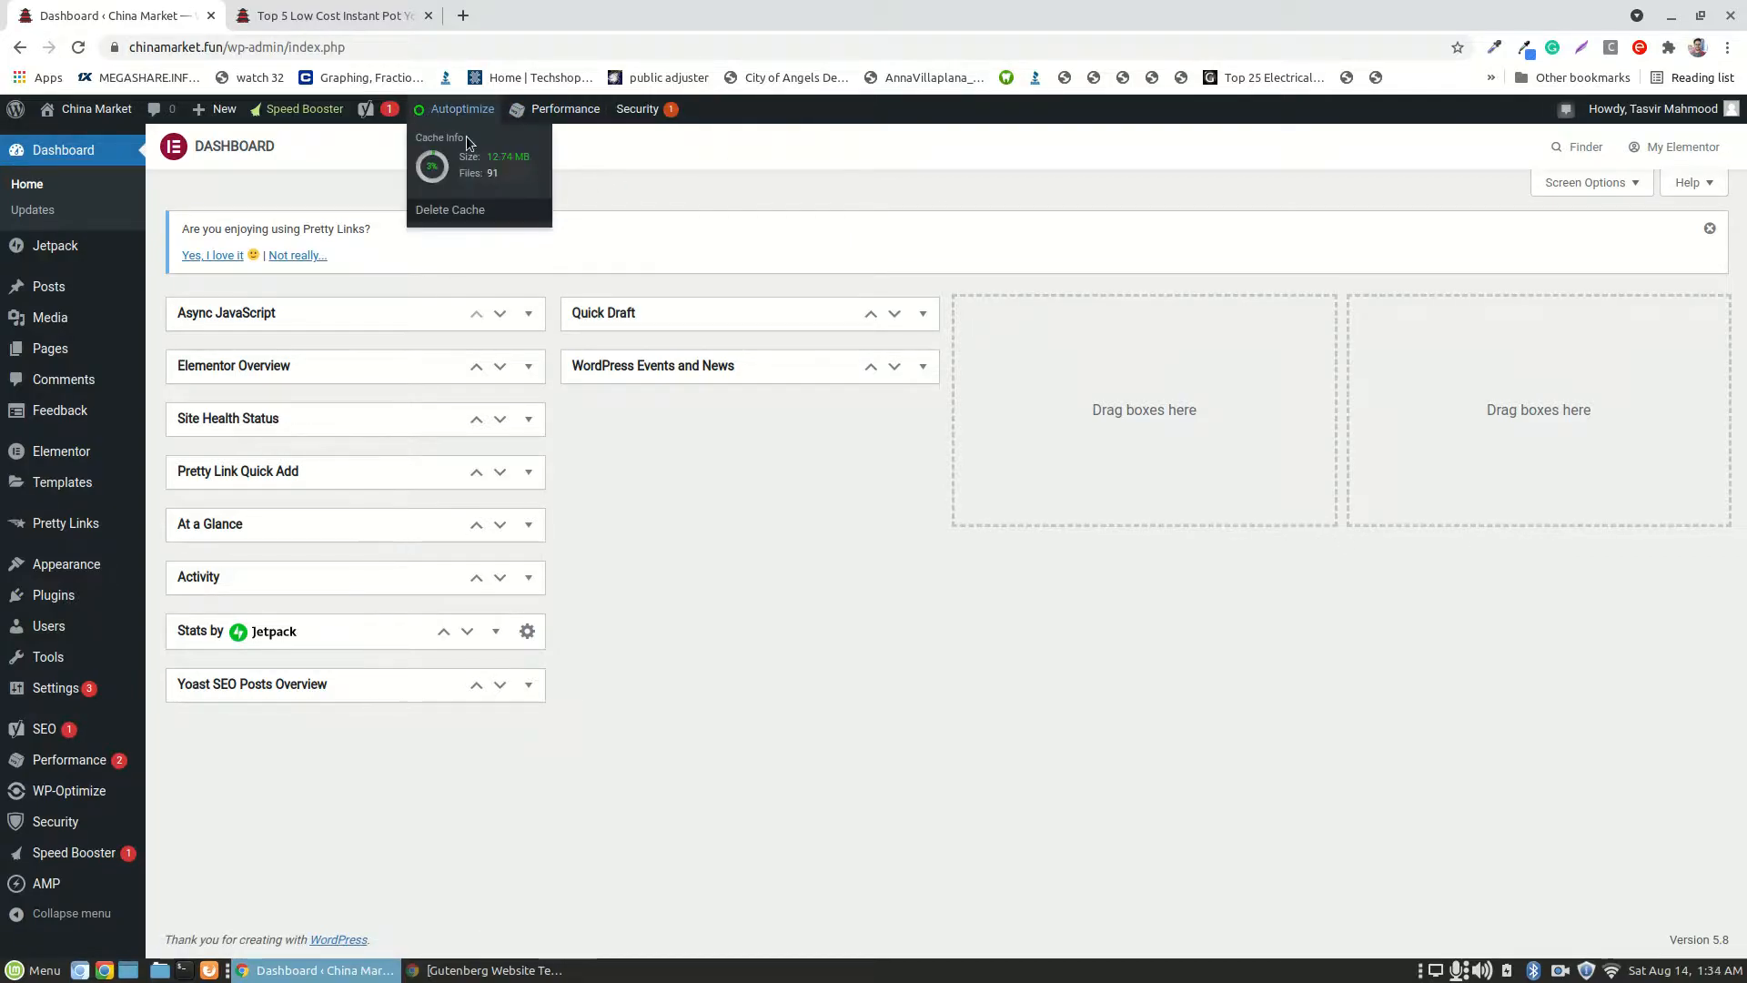
- Open the site's Pretty Links list and look at it alongside the published article
mouse_move(86, 533)
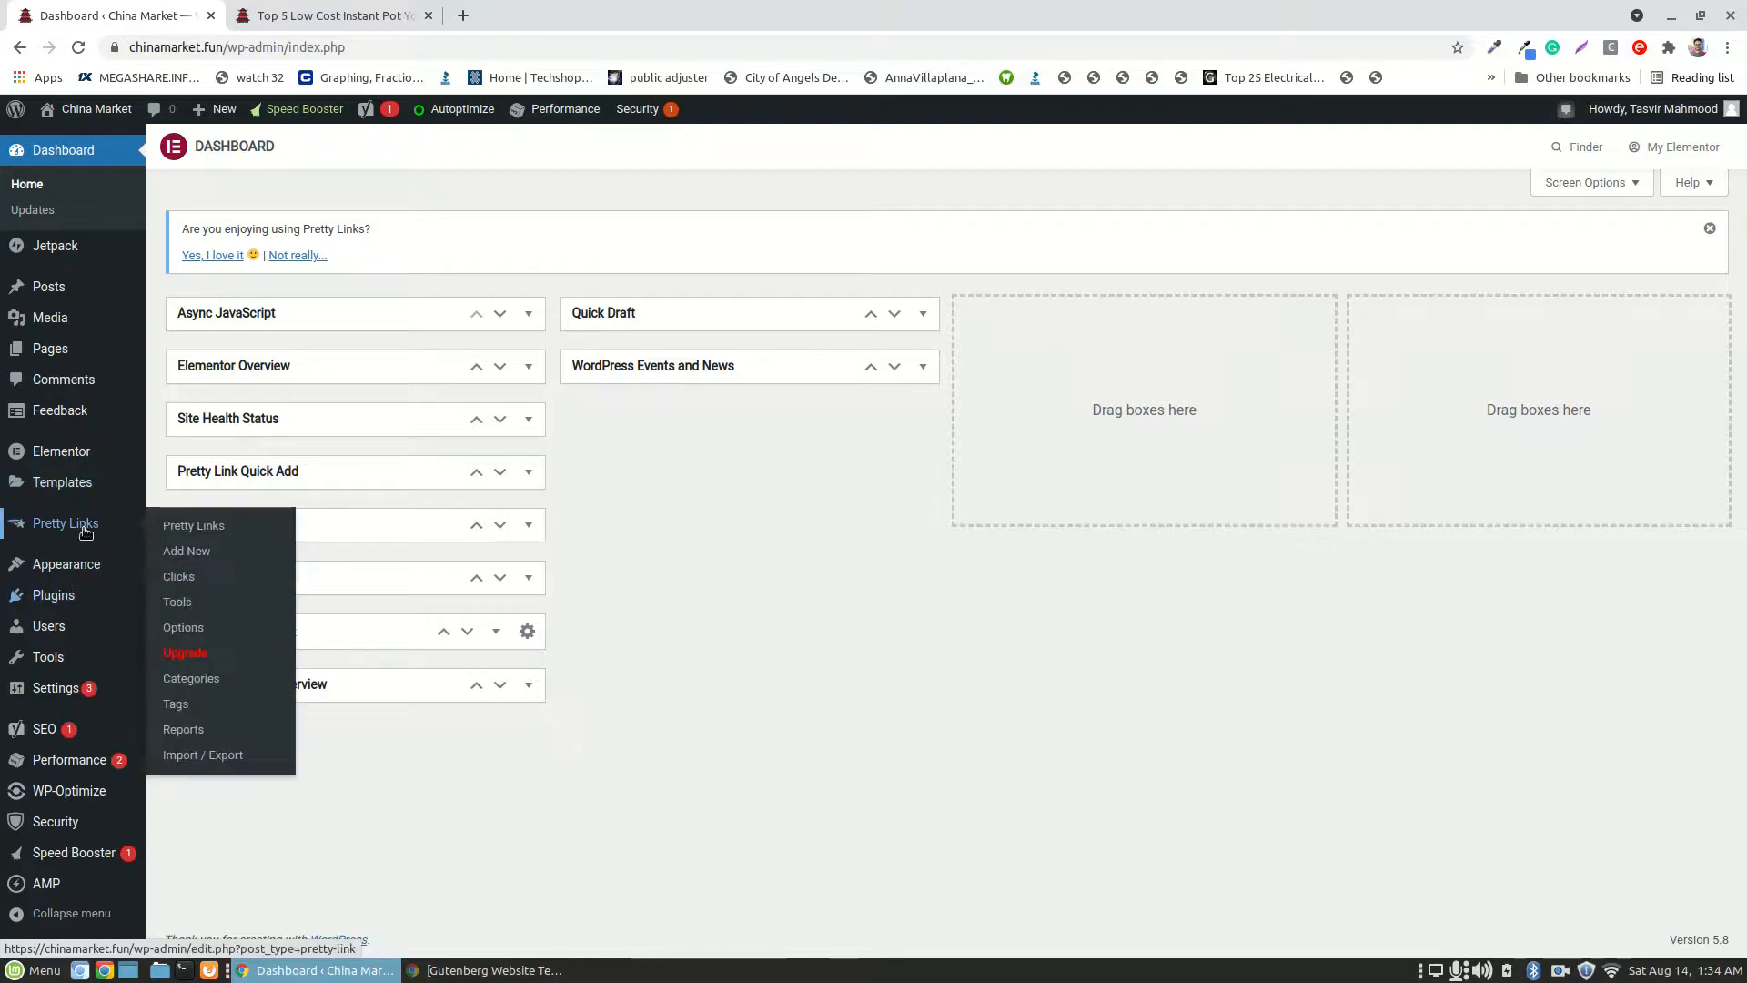
left_click(180, 526)
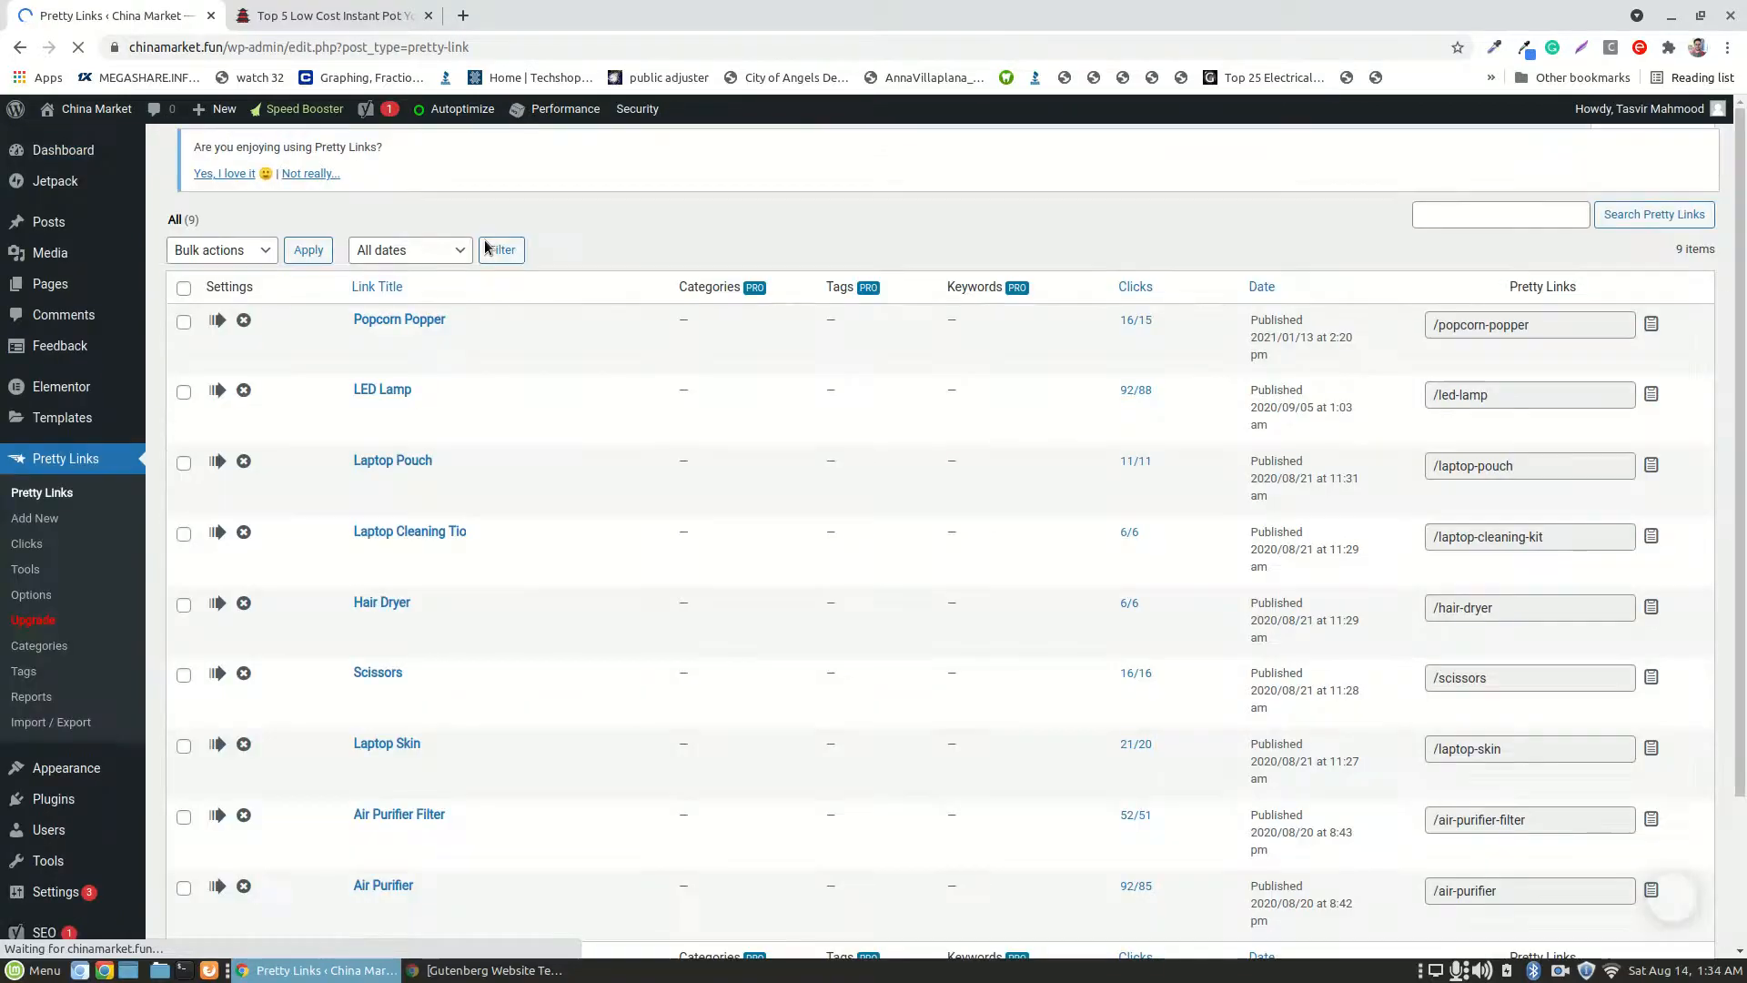
left_click(243, 27)
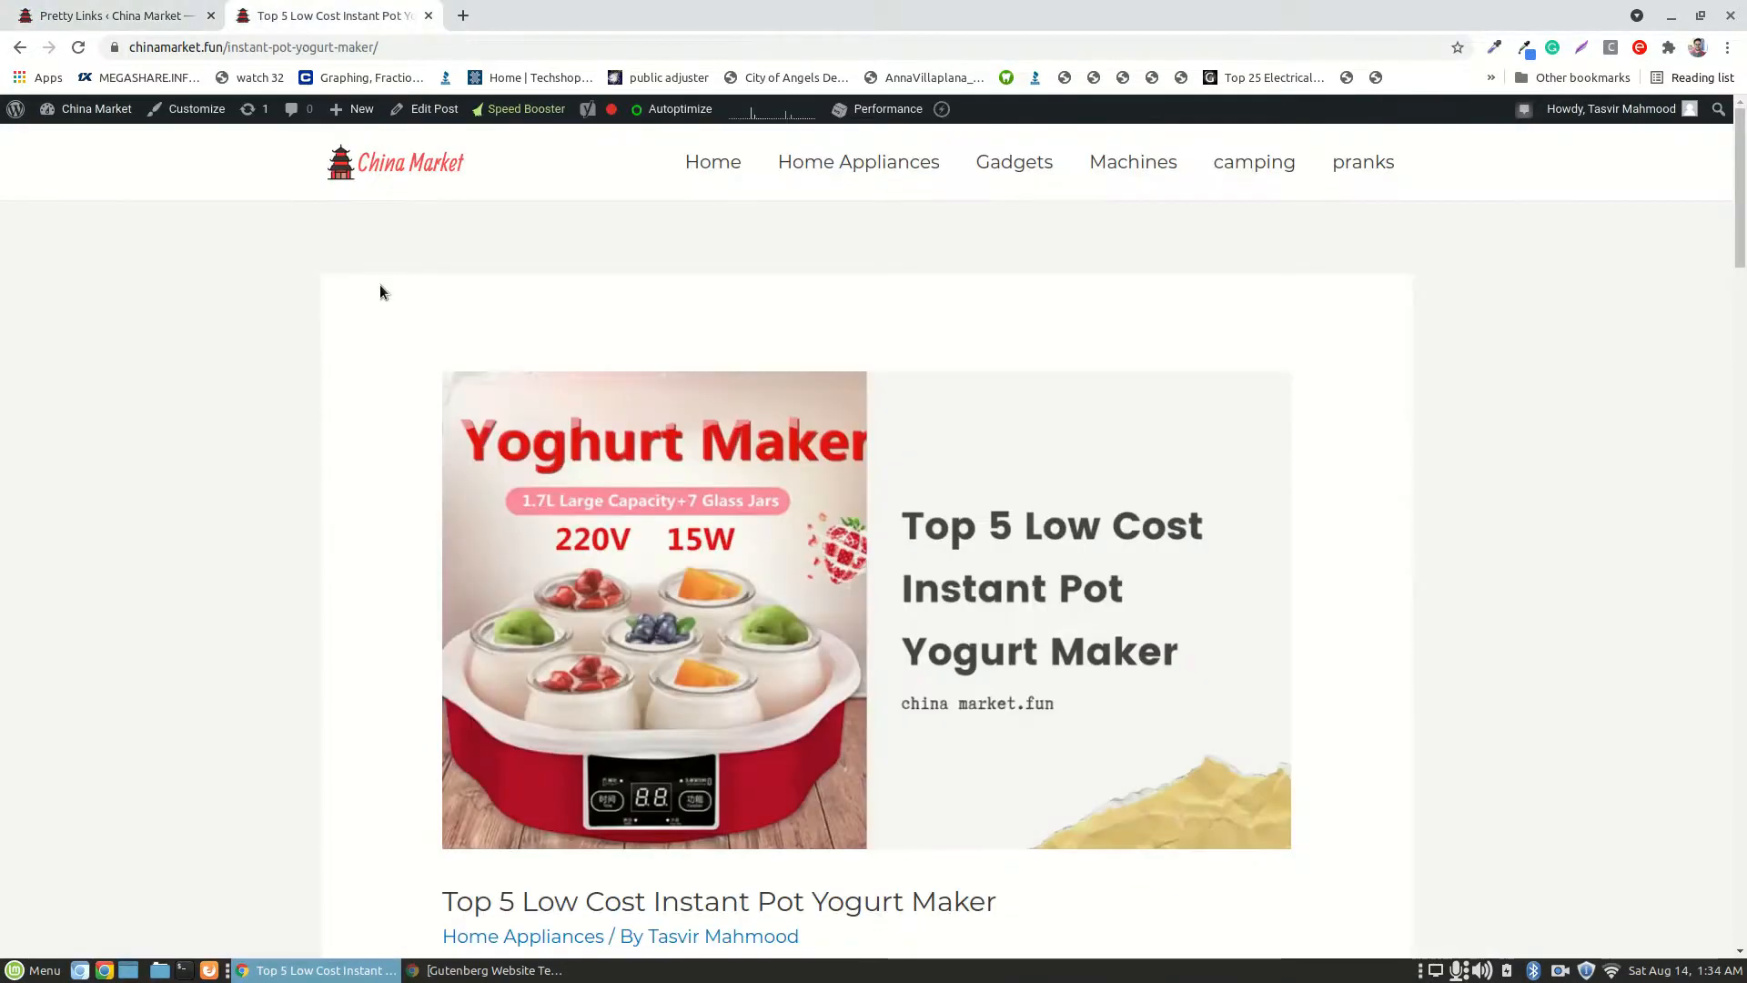
left_click(117, 16)
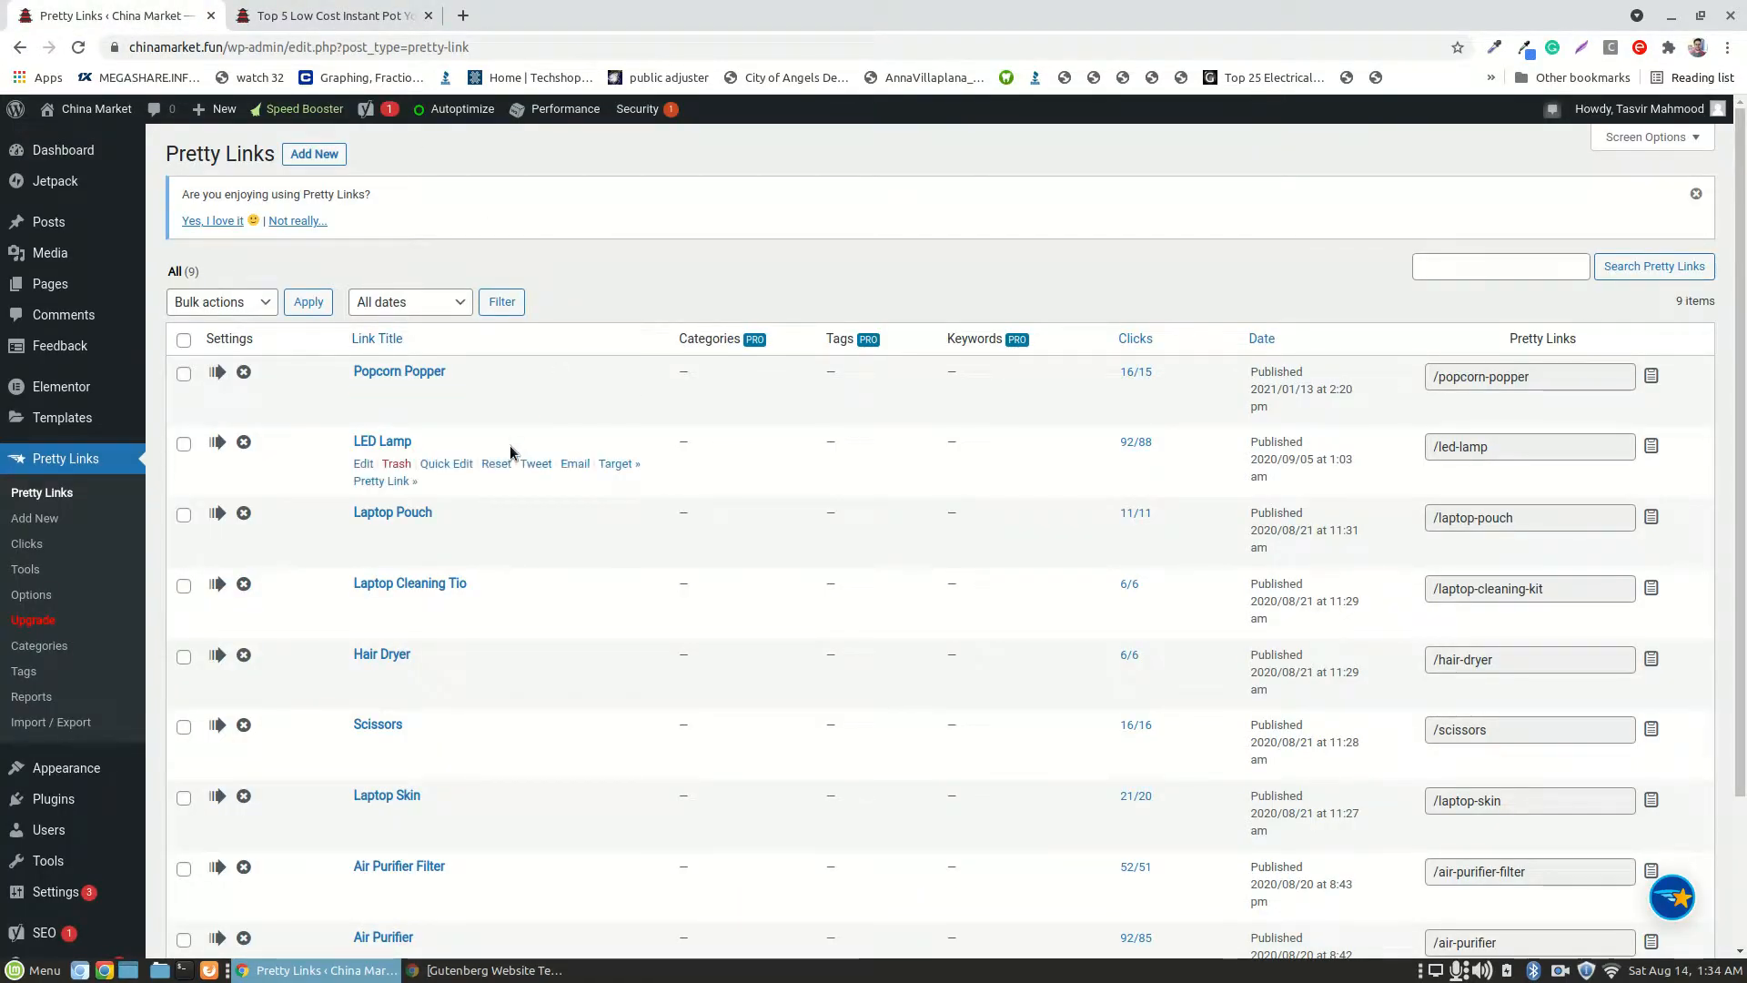
- Deactivate the Autoptimize plugin in the list of installed plugins
scroll(77, 701, "down", 2)
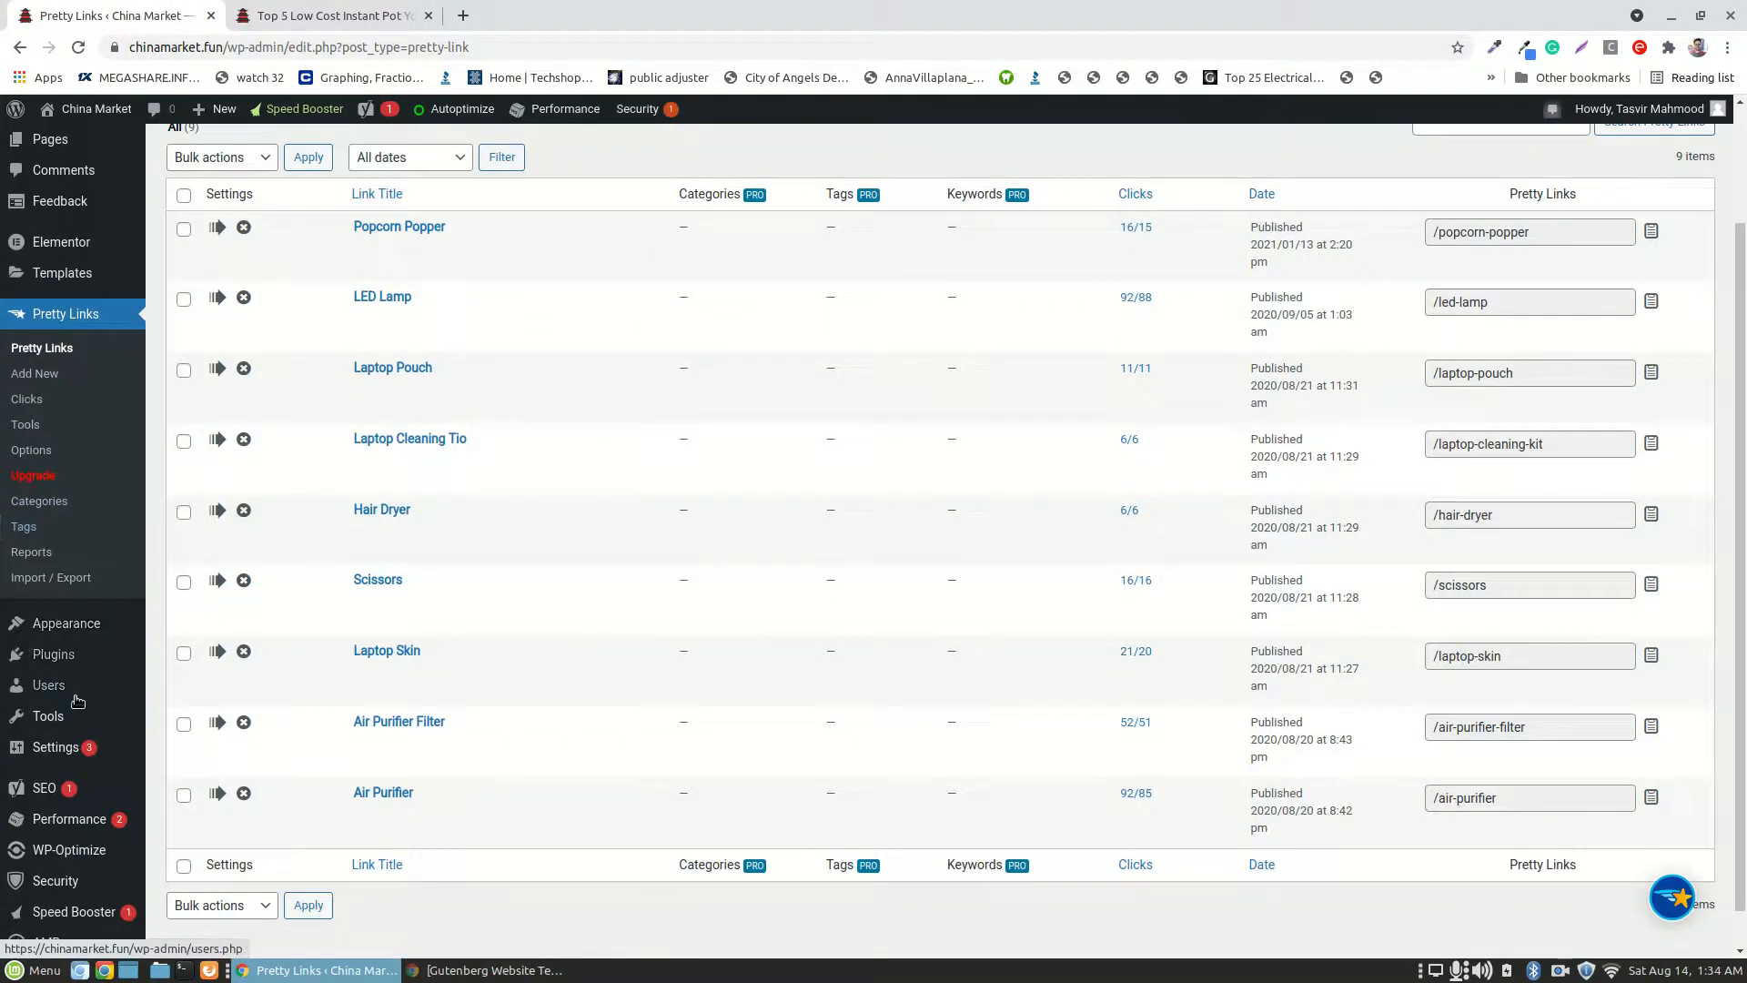
left_click(90, 652)
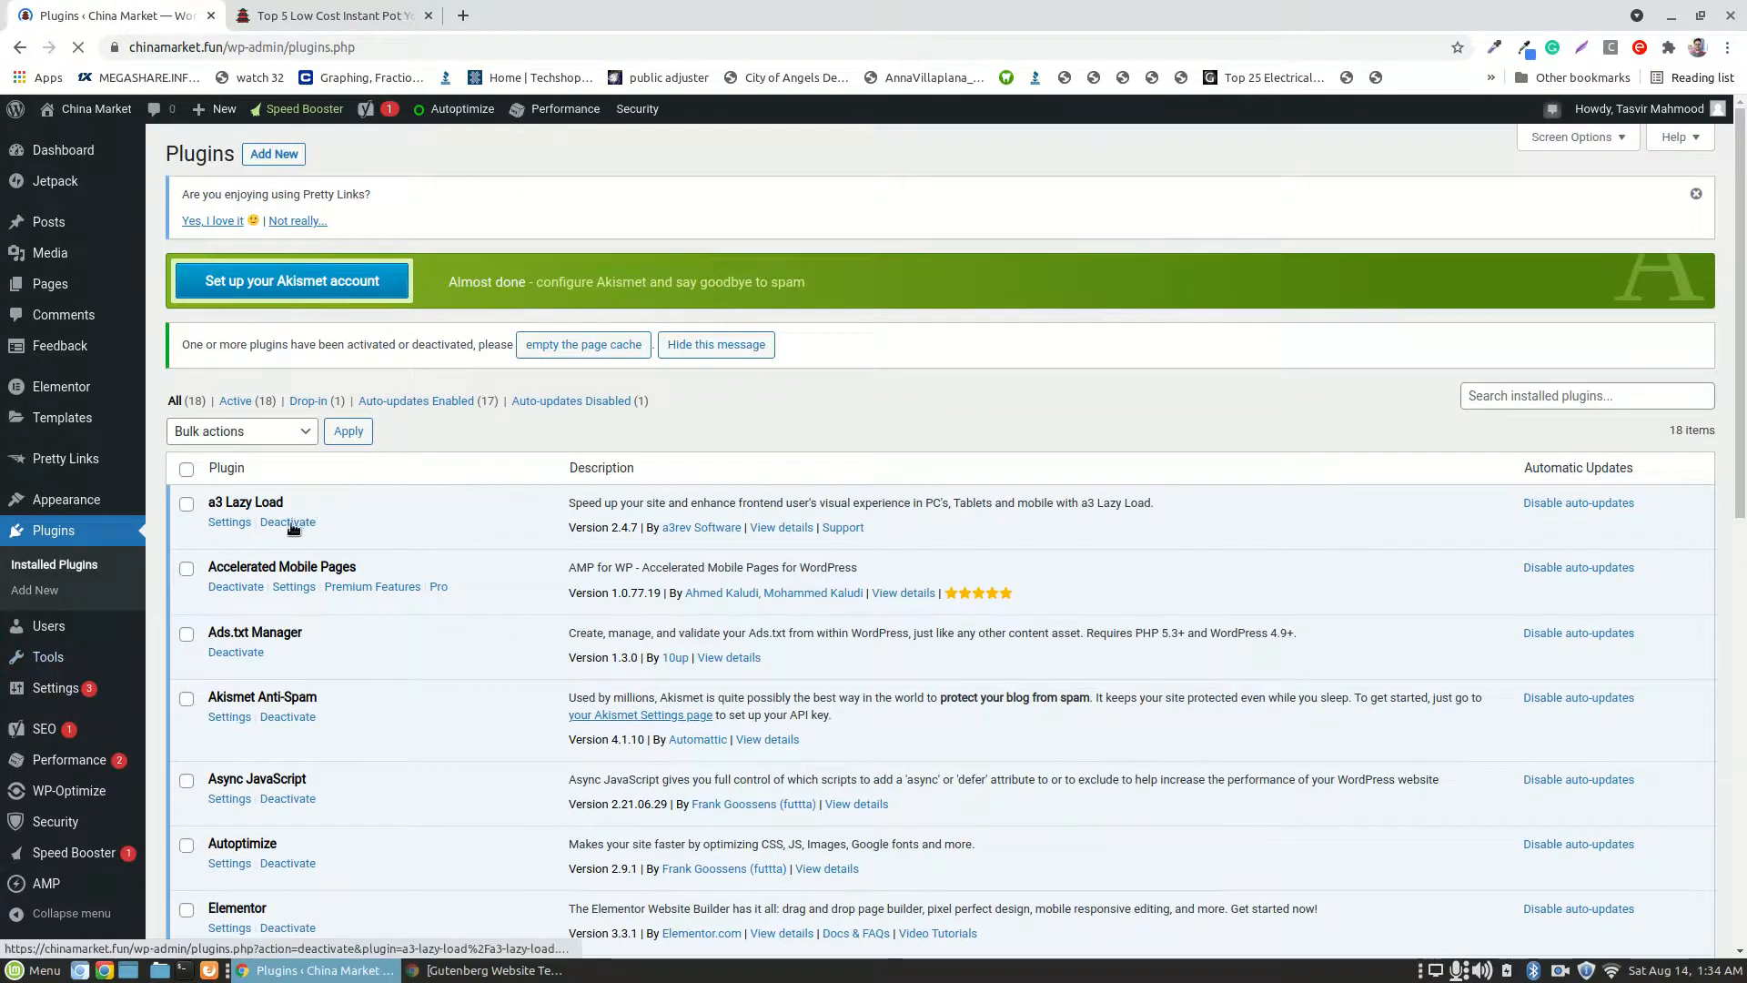
scroll(292, 525, "down", 5)
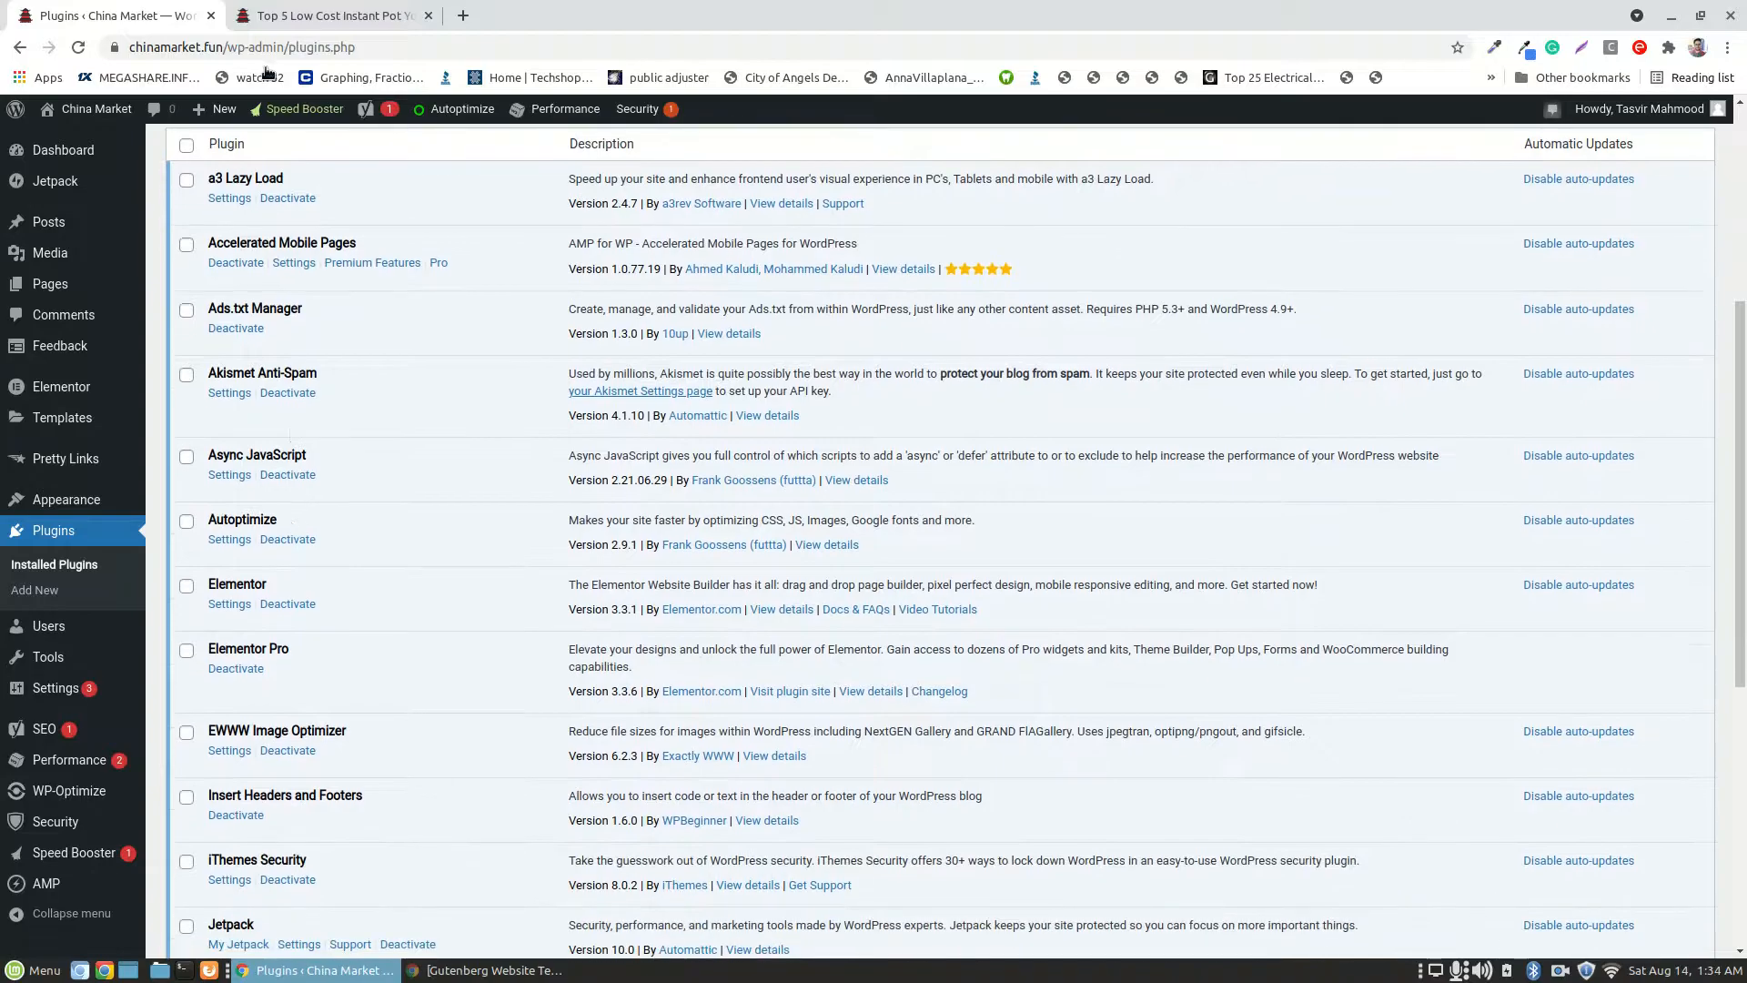
scroll(264, 322, "down", 2)
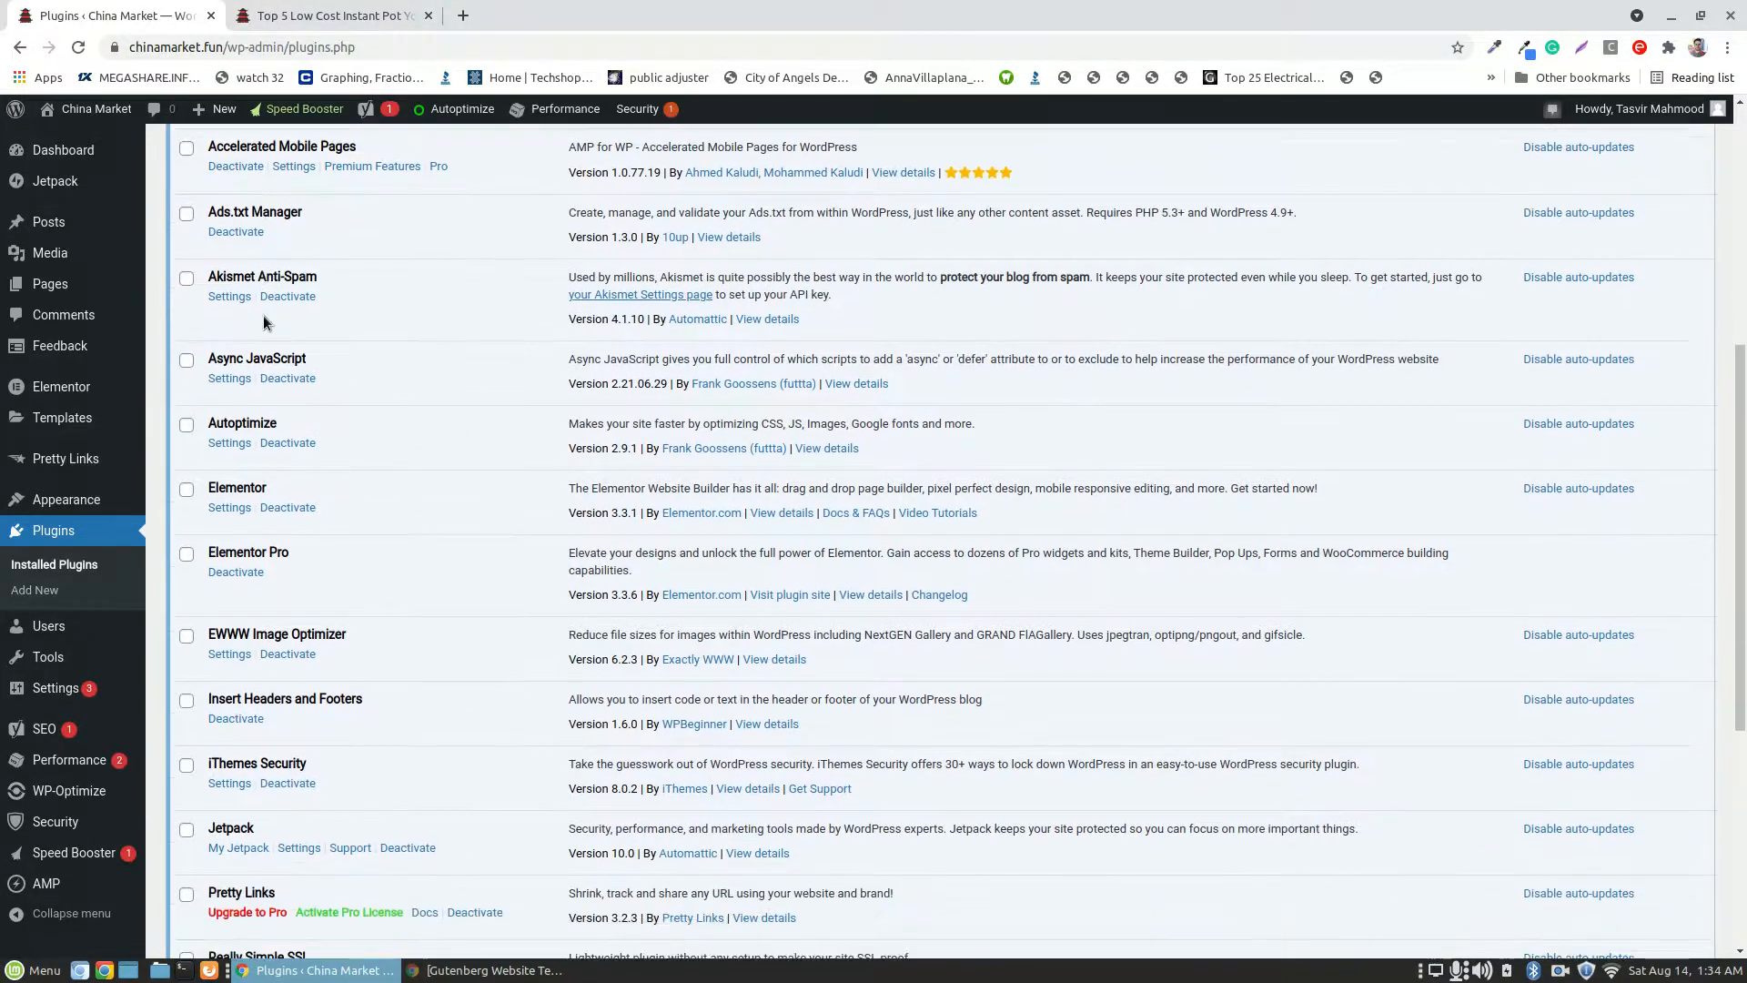
left_click(293, 445)
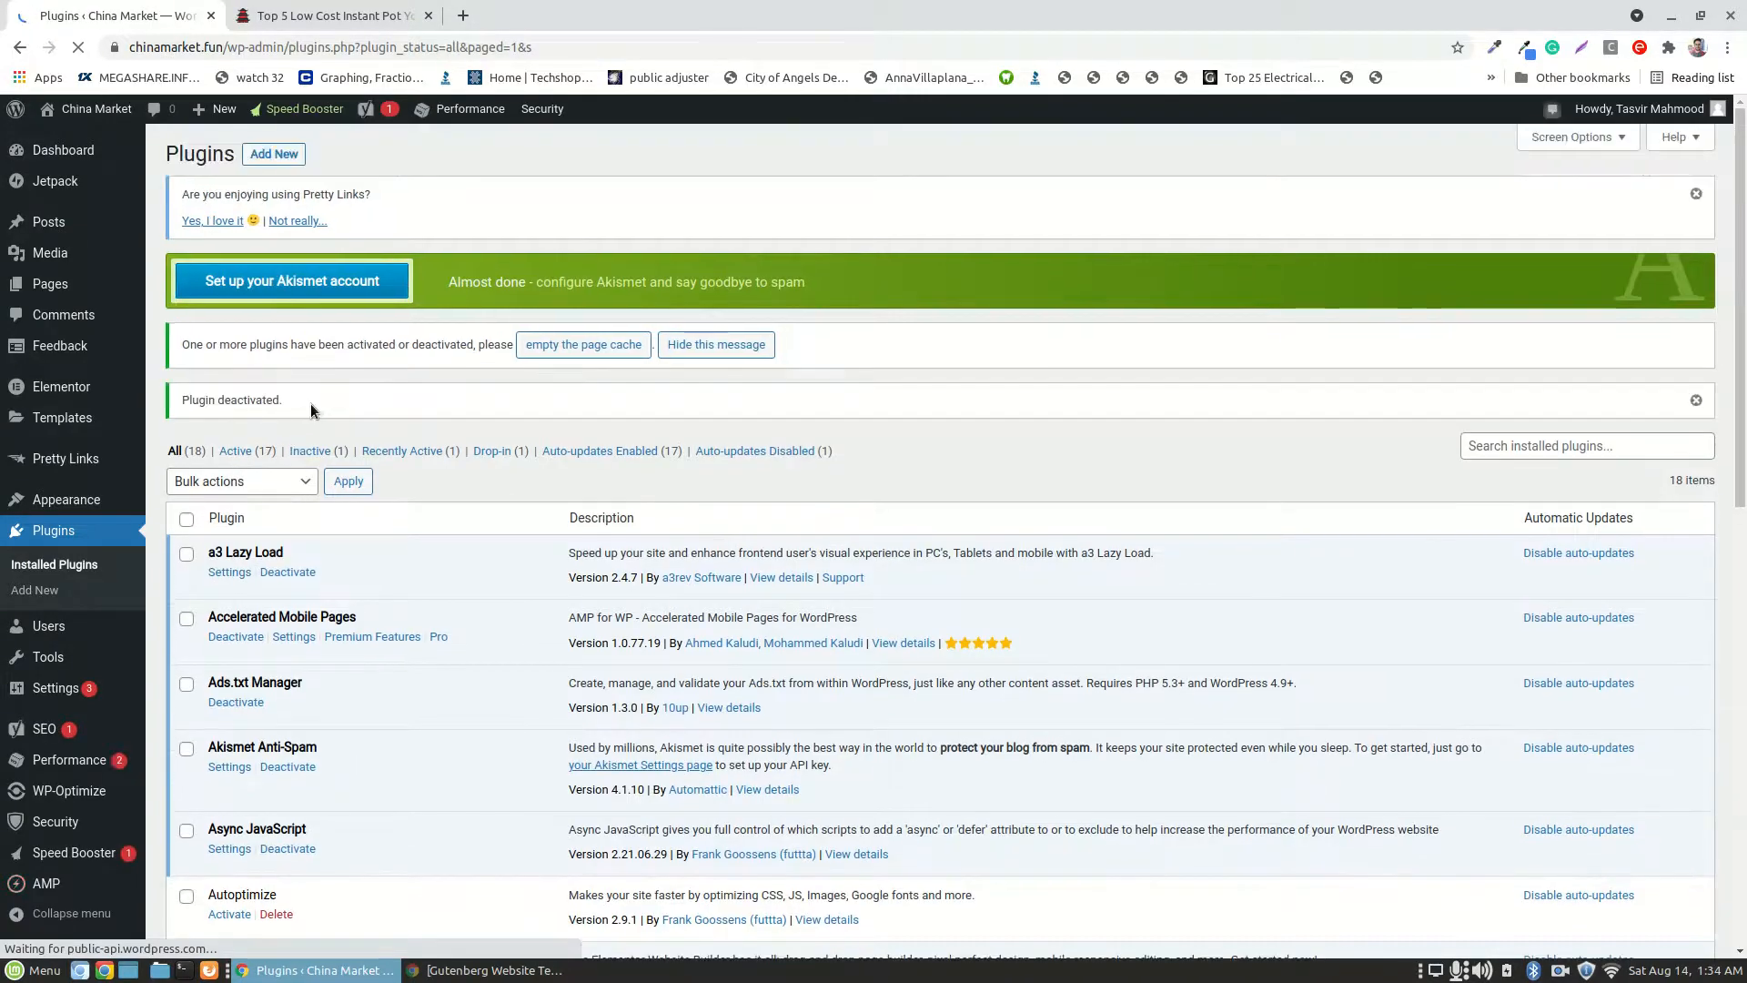
- Deactivate the W3 Total Cache plugin
scroll(323, 451, "down", 6)
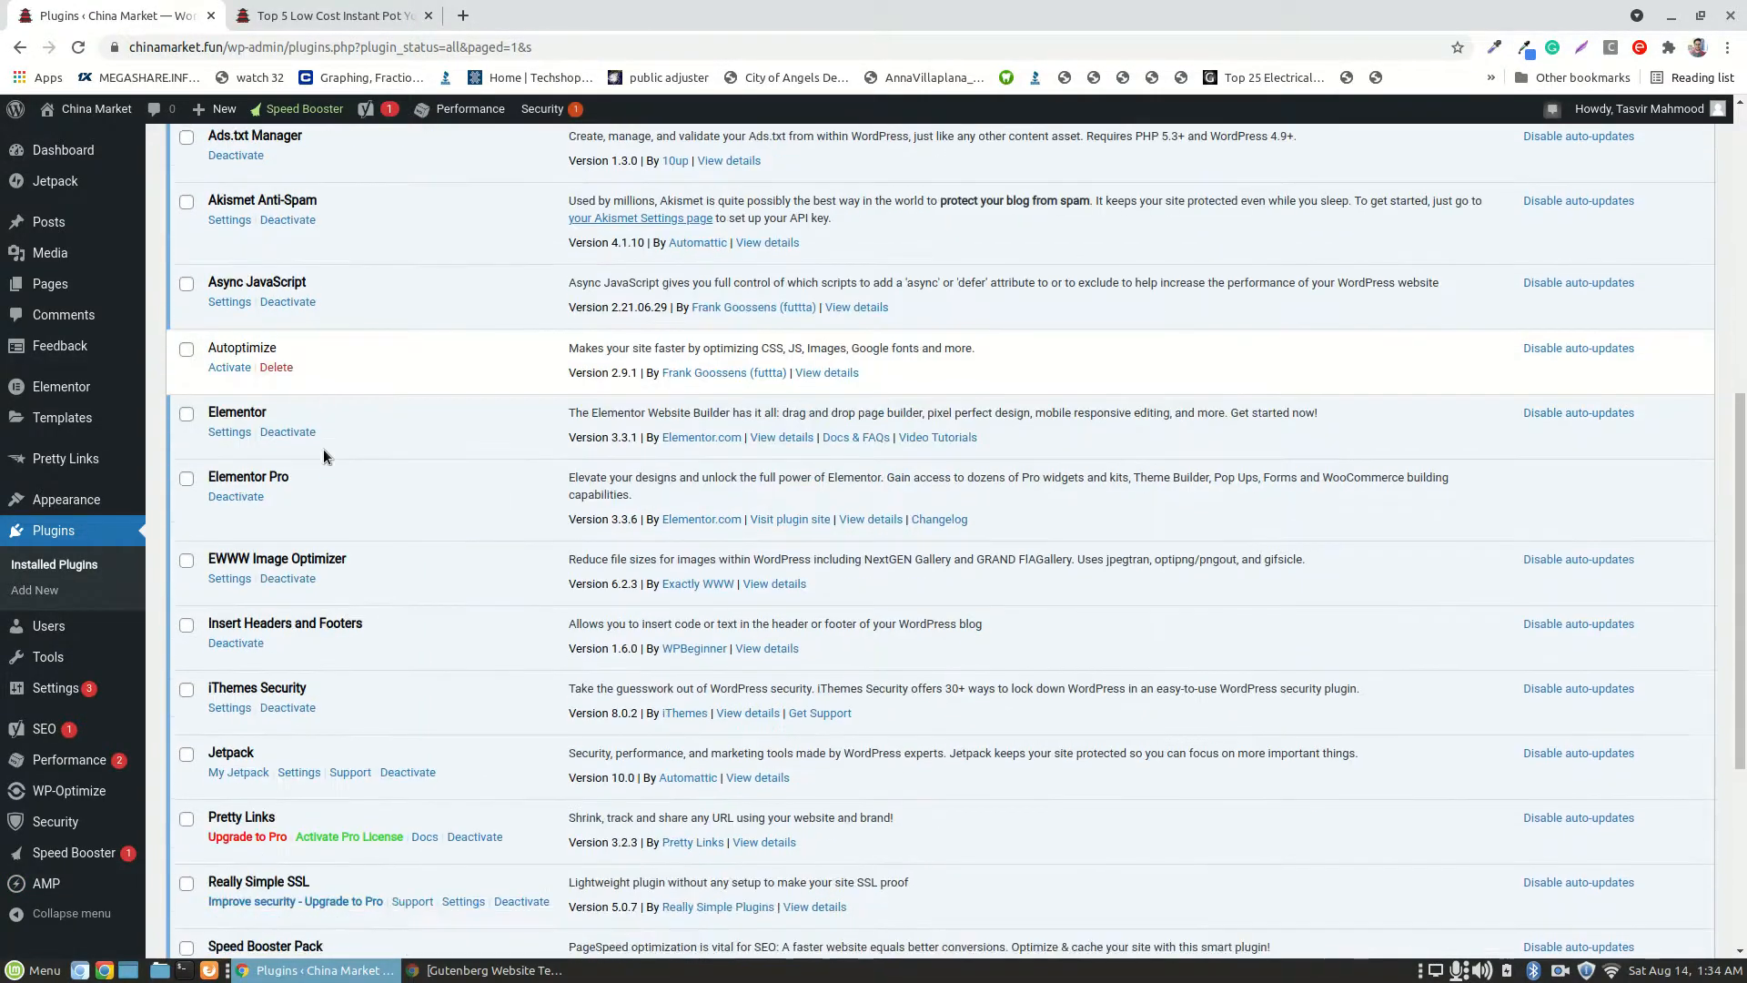
scroll(324, 450, "down", 4)
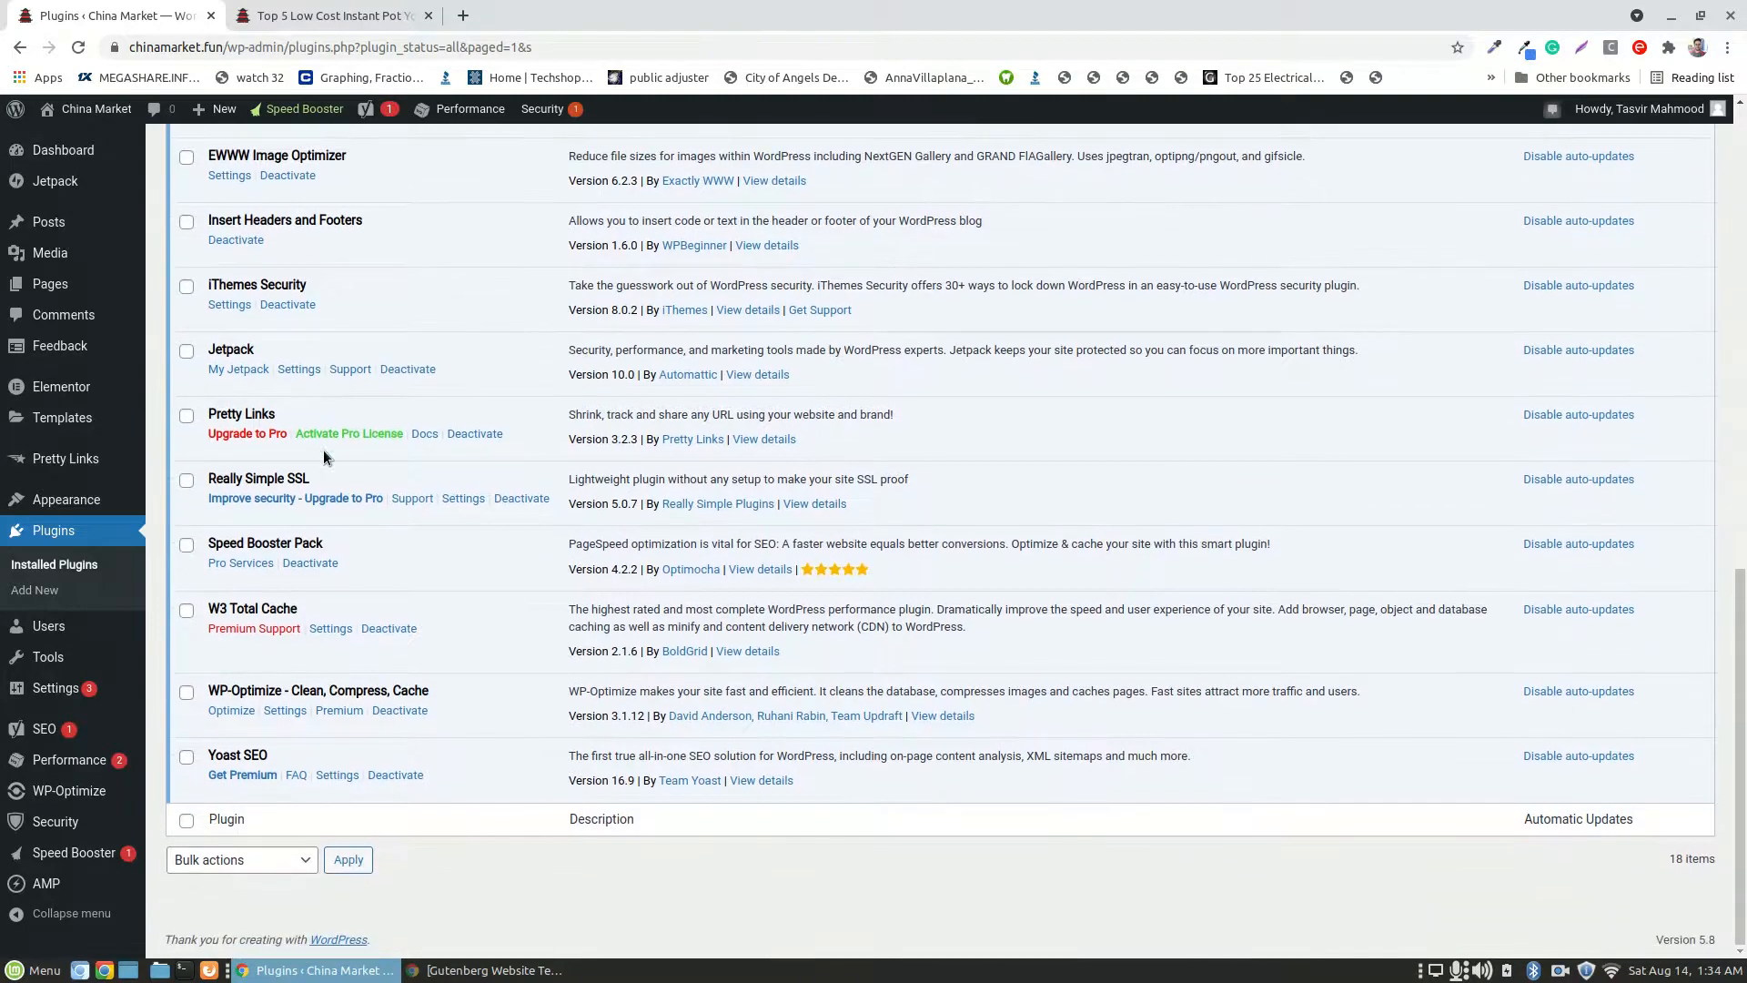
left_click(388, 629)
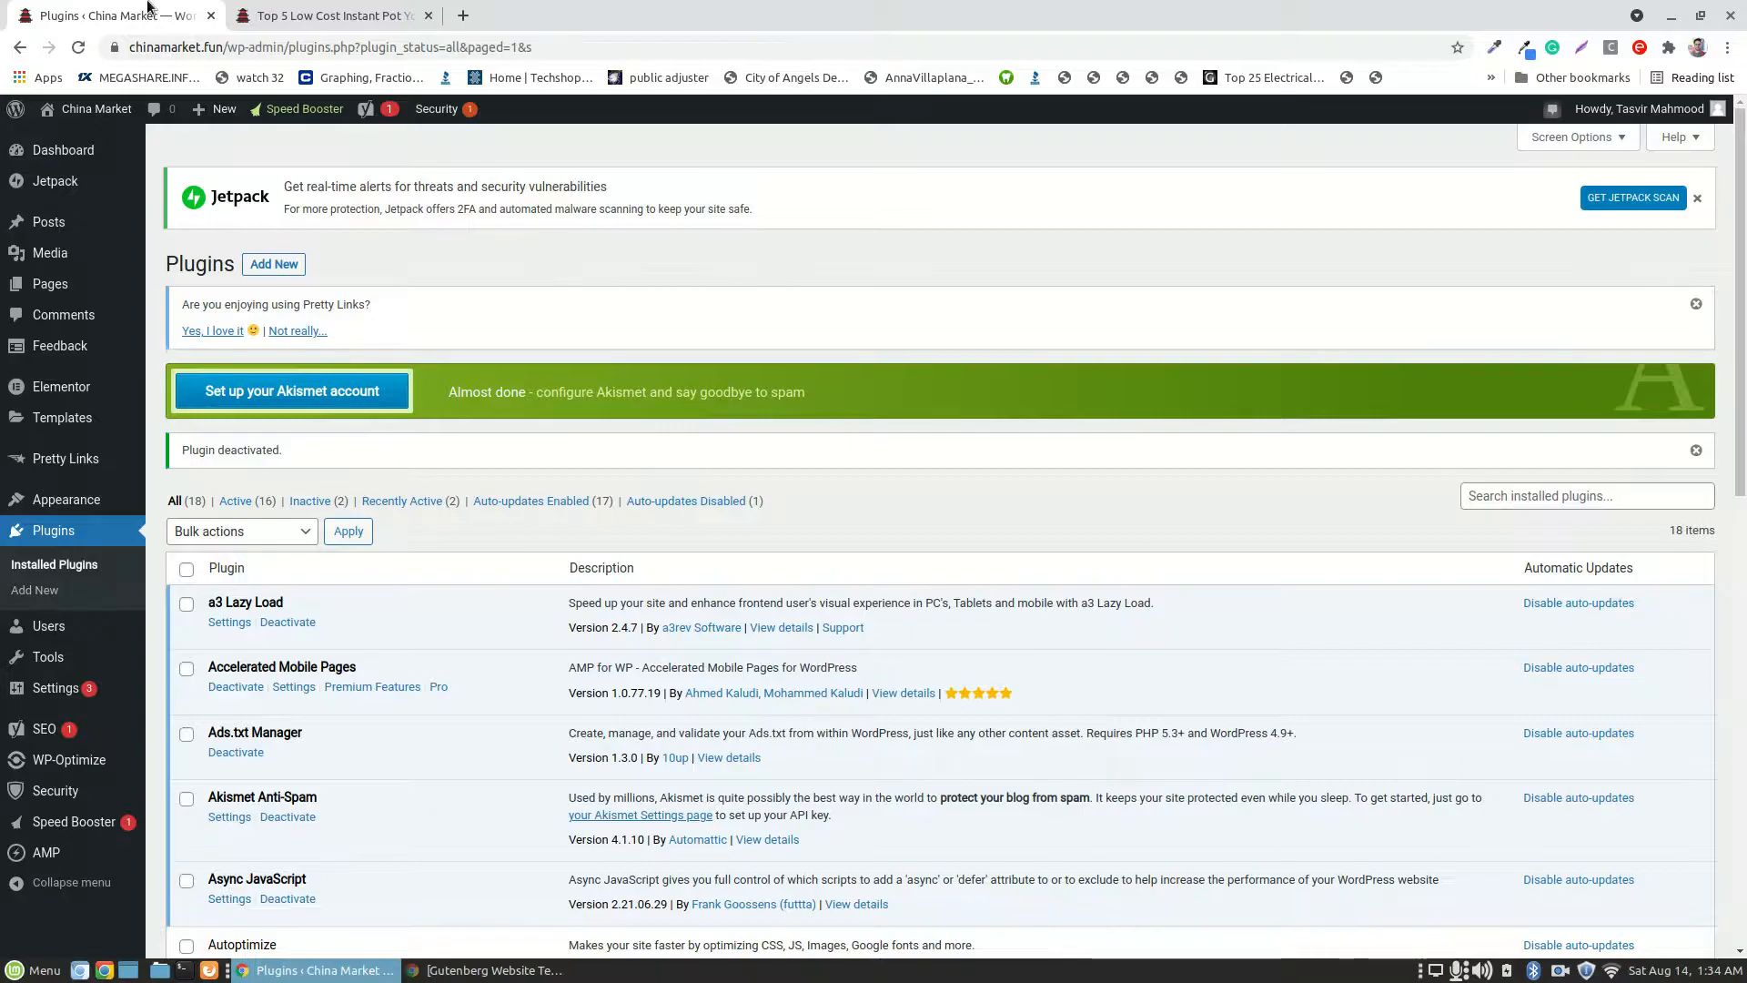
- Open the yogurt maker article for editing in a new browser tab and load it in Elementor
left_click(290, 28)
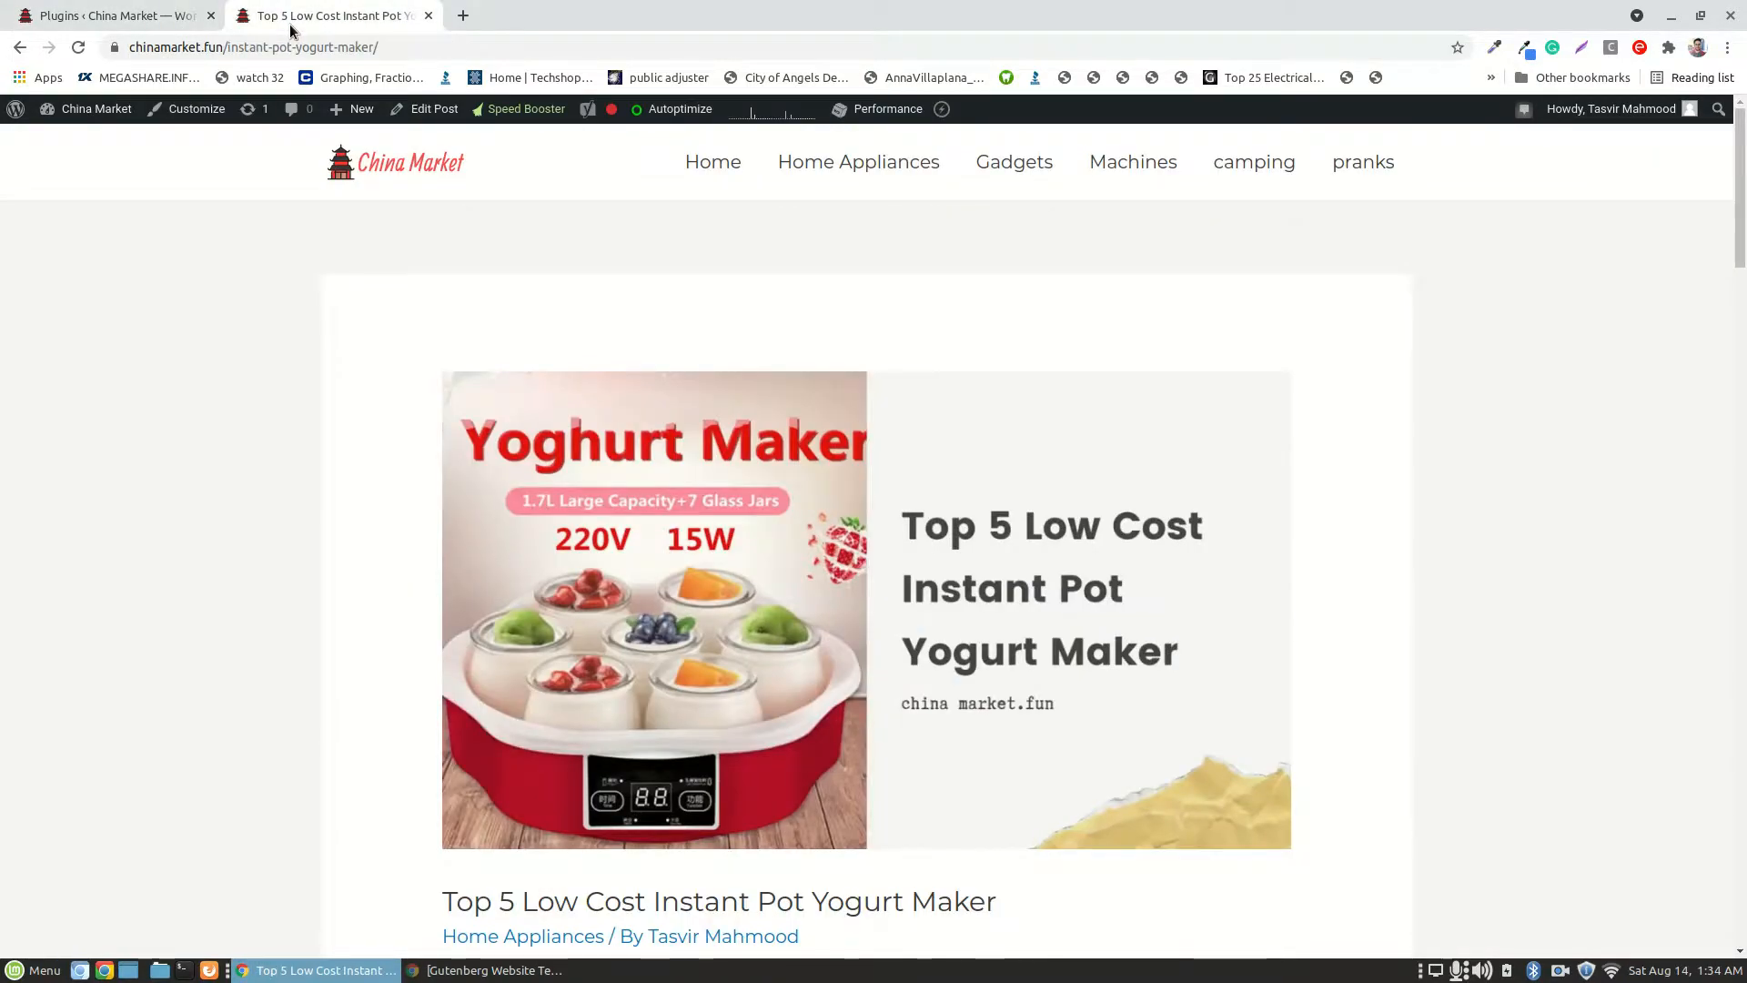
right_click(451, 123)
left_click(487, 133)
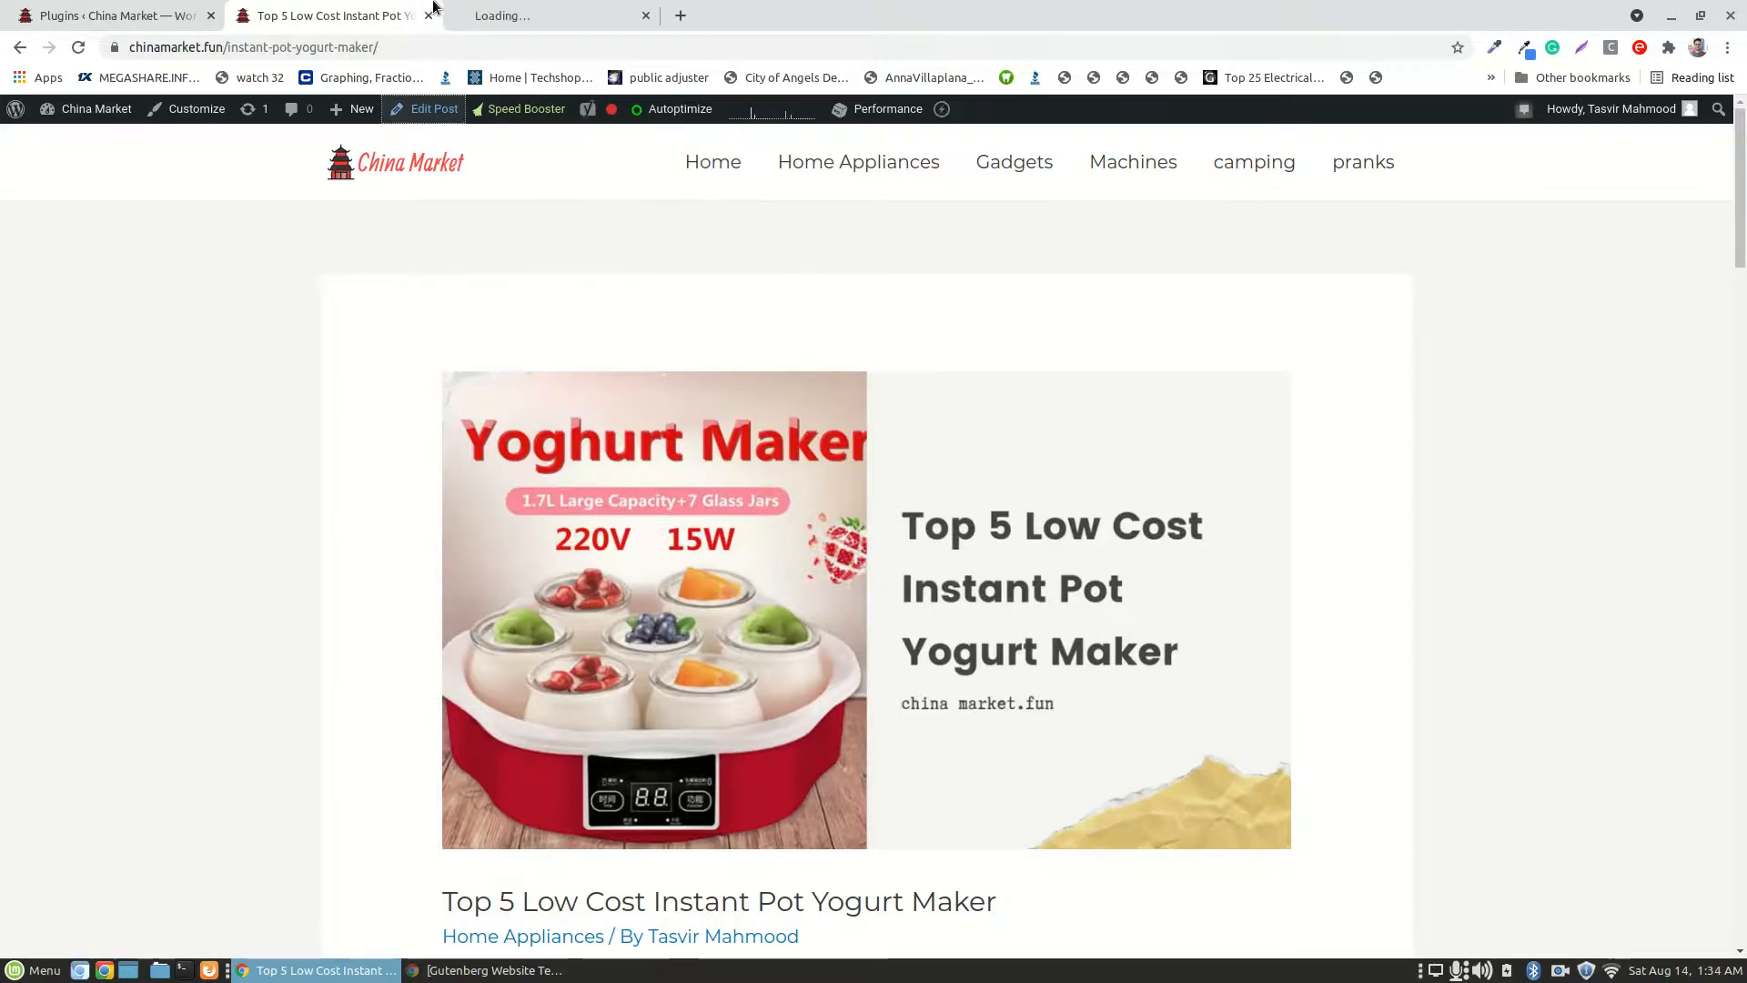
left_click(488, 23)
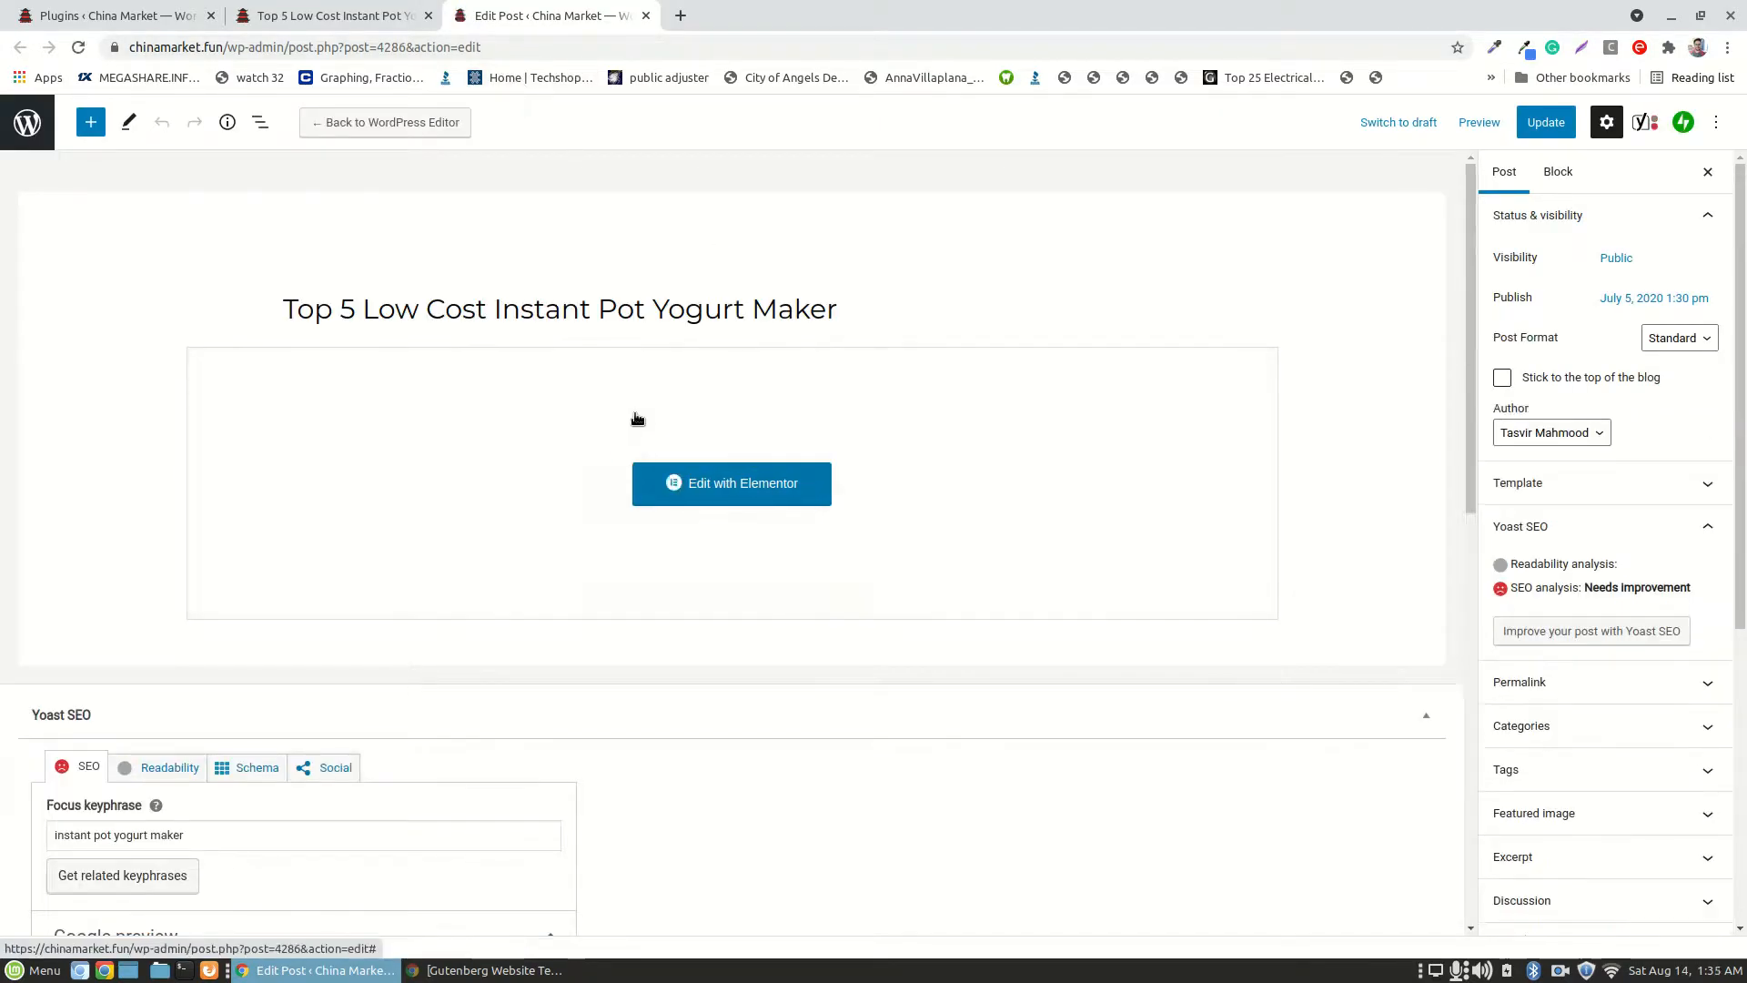
left_click(739, 490)
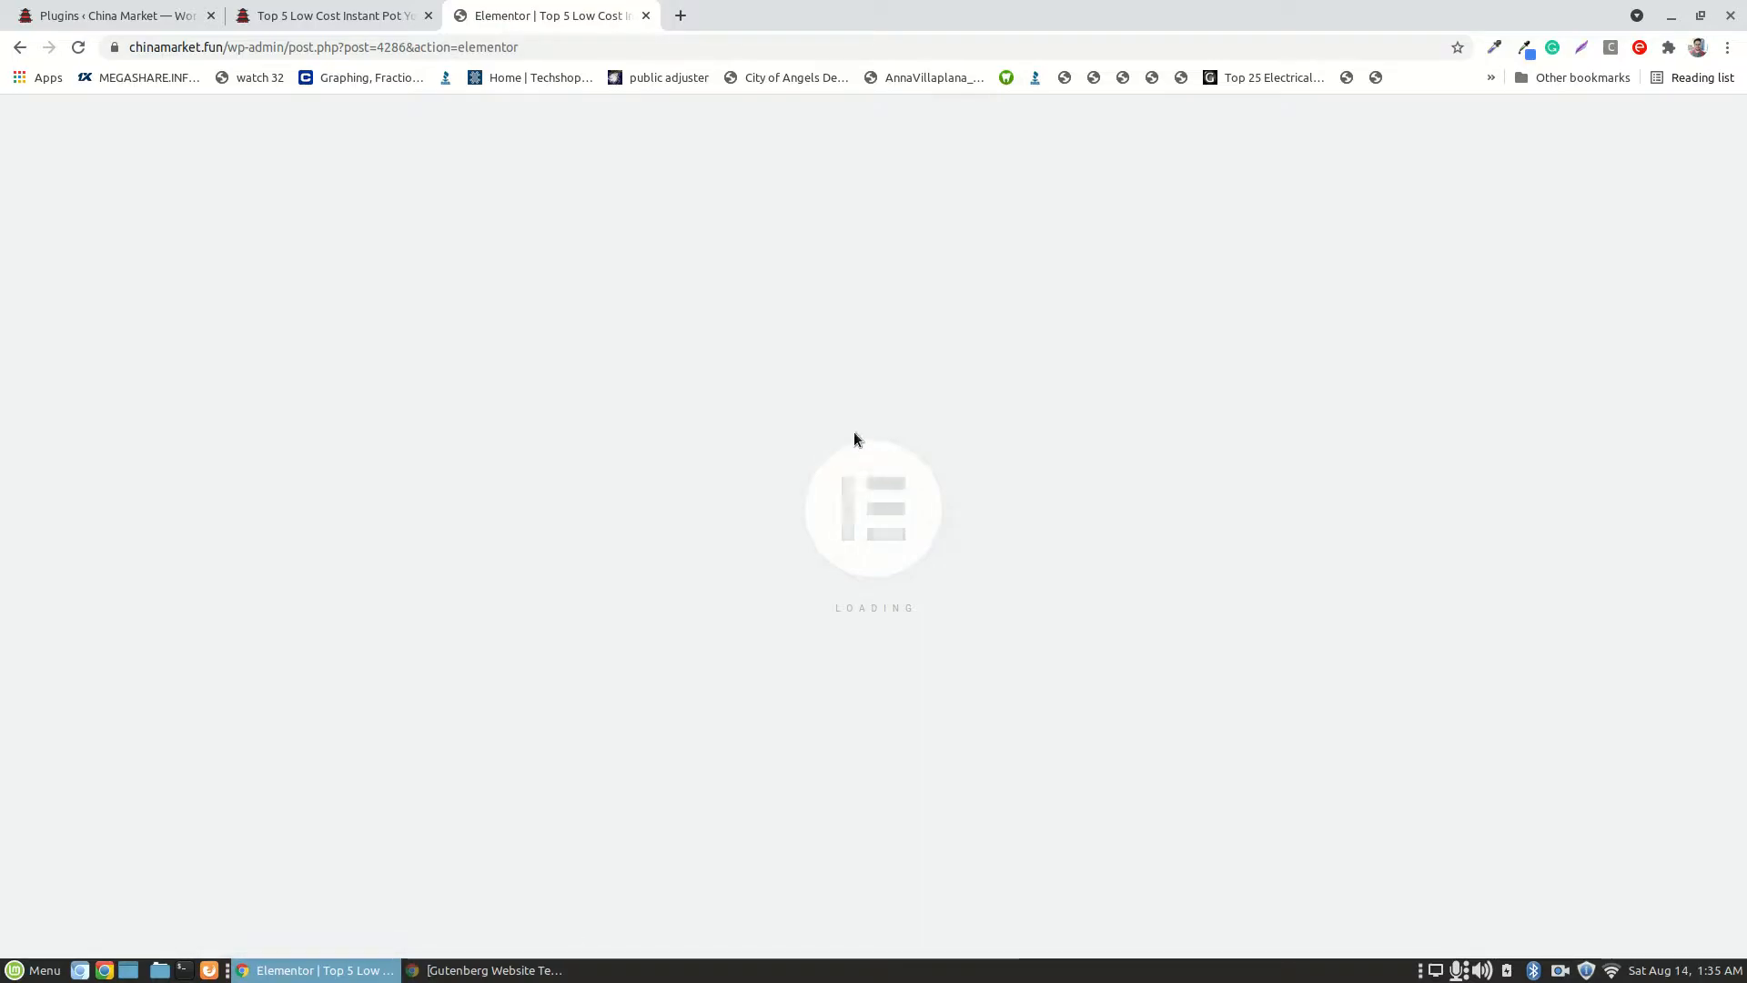
- Examine the published article's introduction and the layout of its first two yogurt maker product listings
left_click(352, 15)
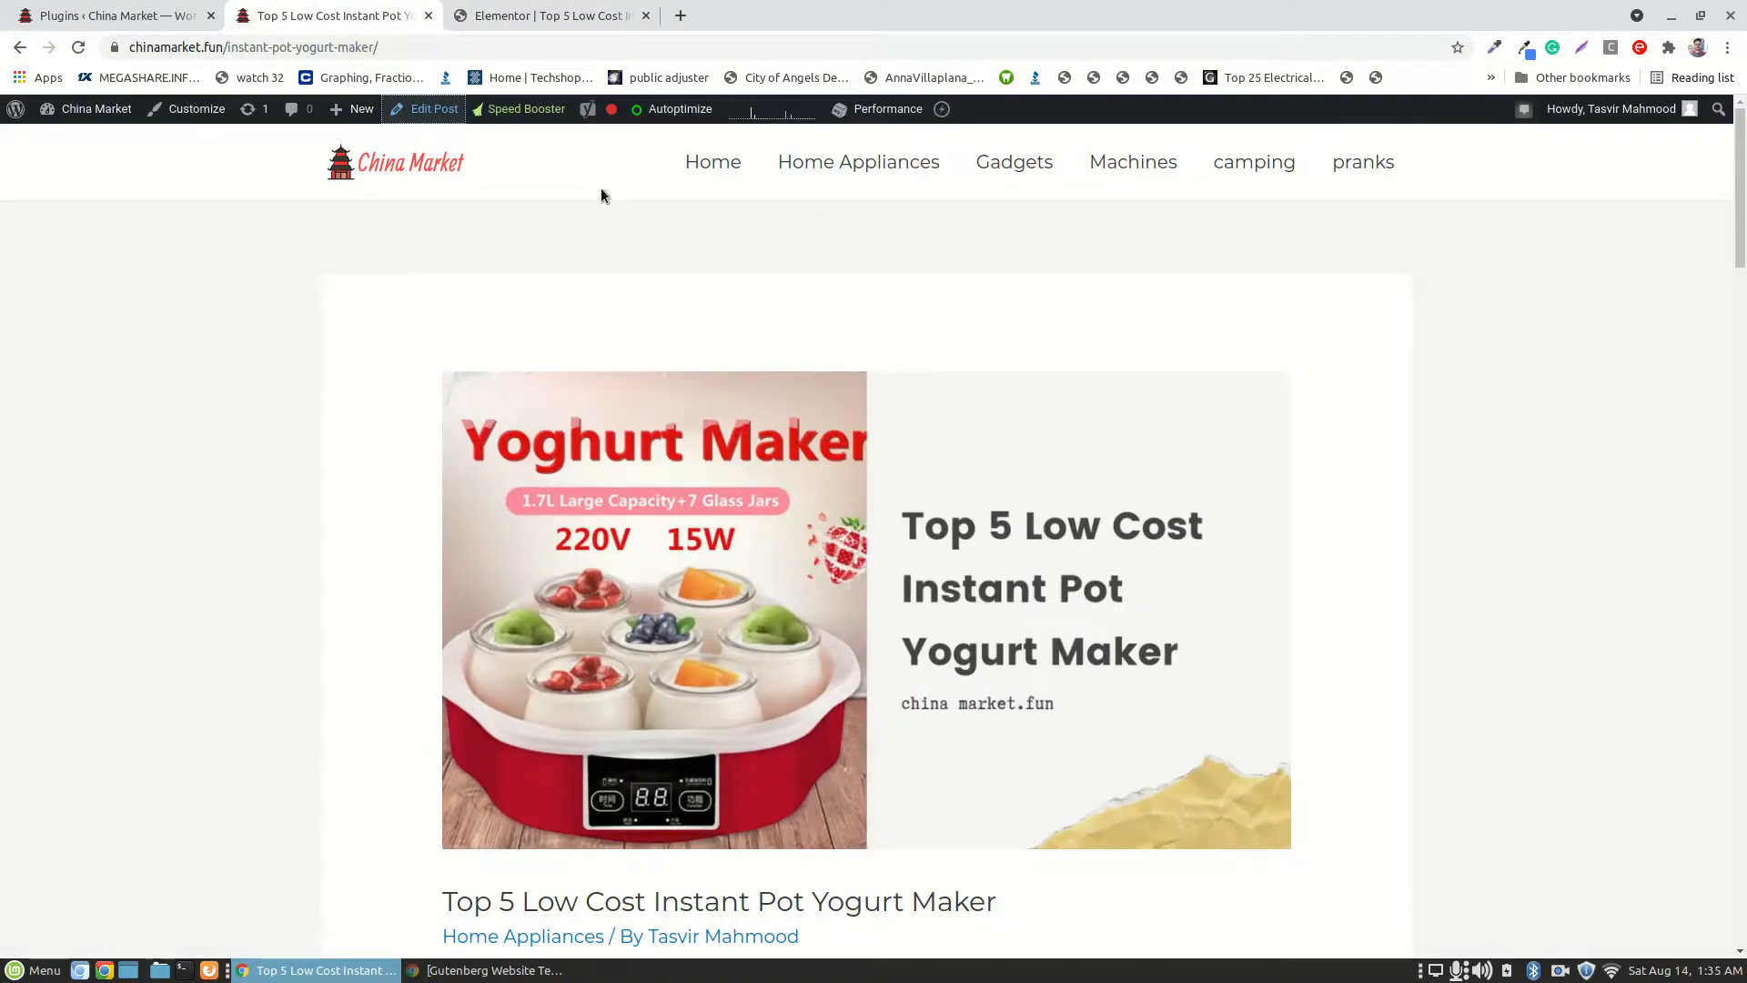
left_click(548, 16)
left_click(401, 14)
scroll(755, 516, "down", 6)
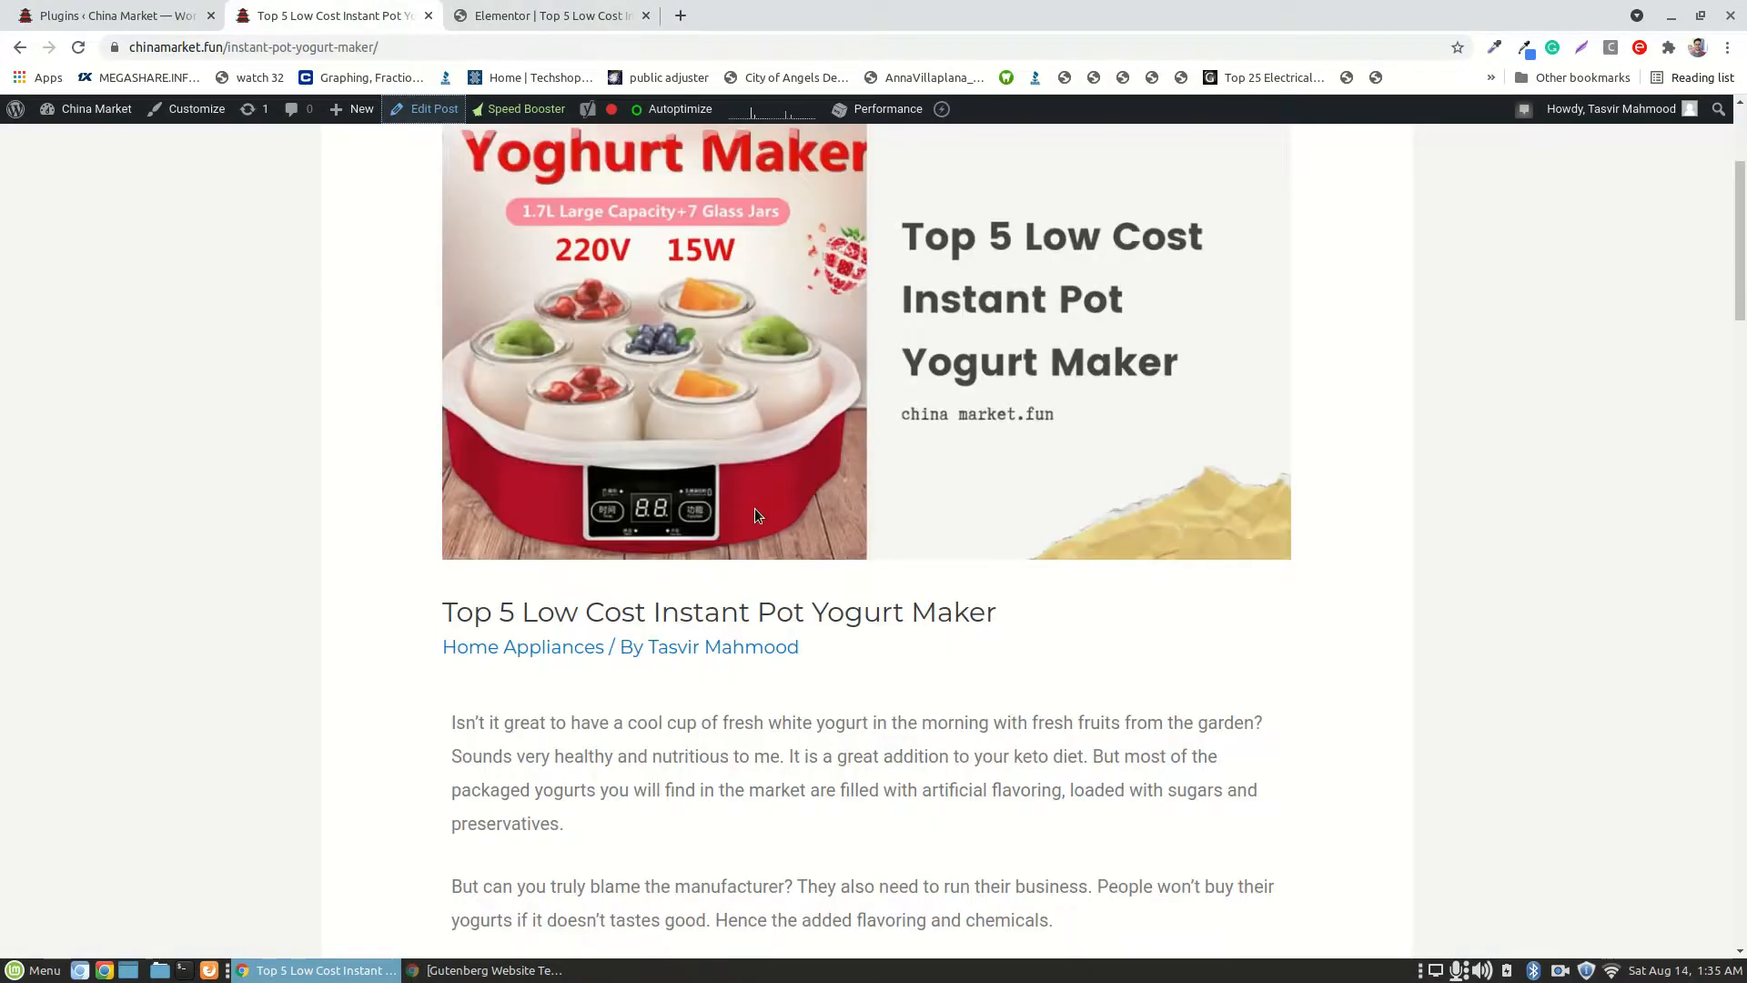
scroll(756, 516, "down", 5)
scroll(737, 499, "down", 6)
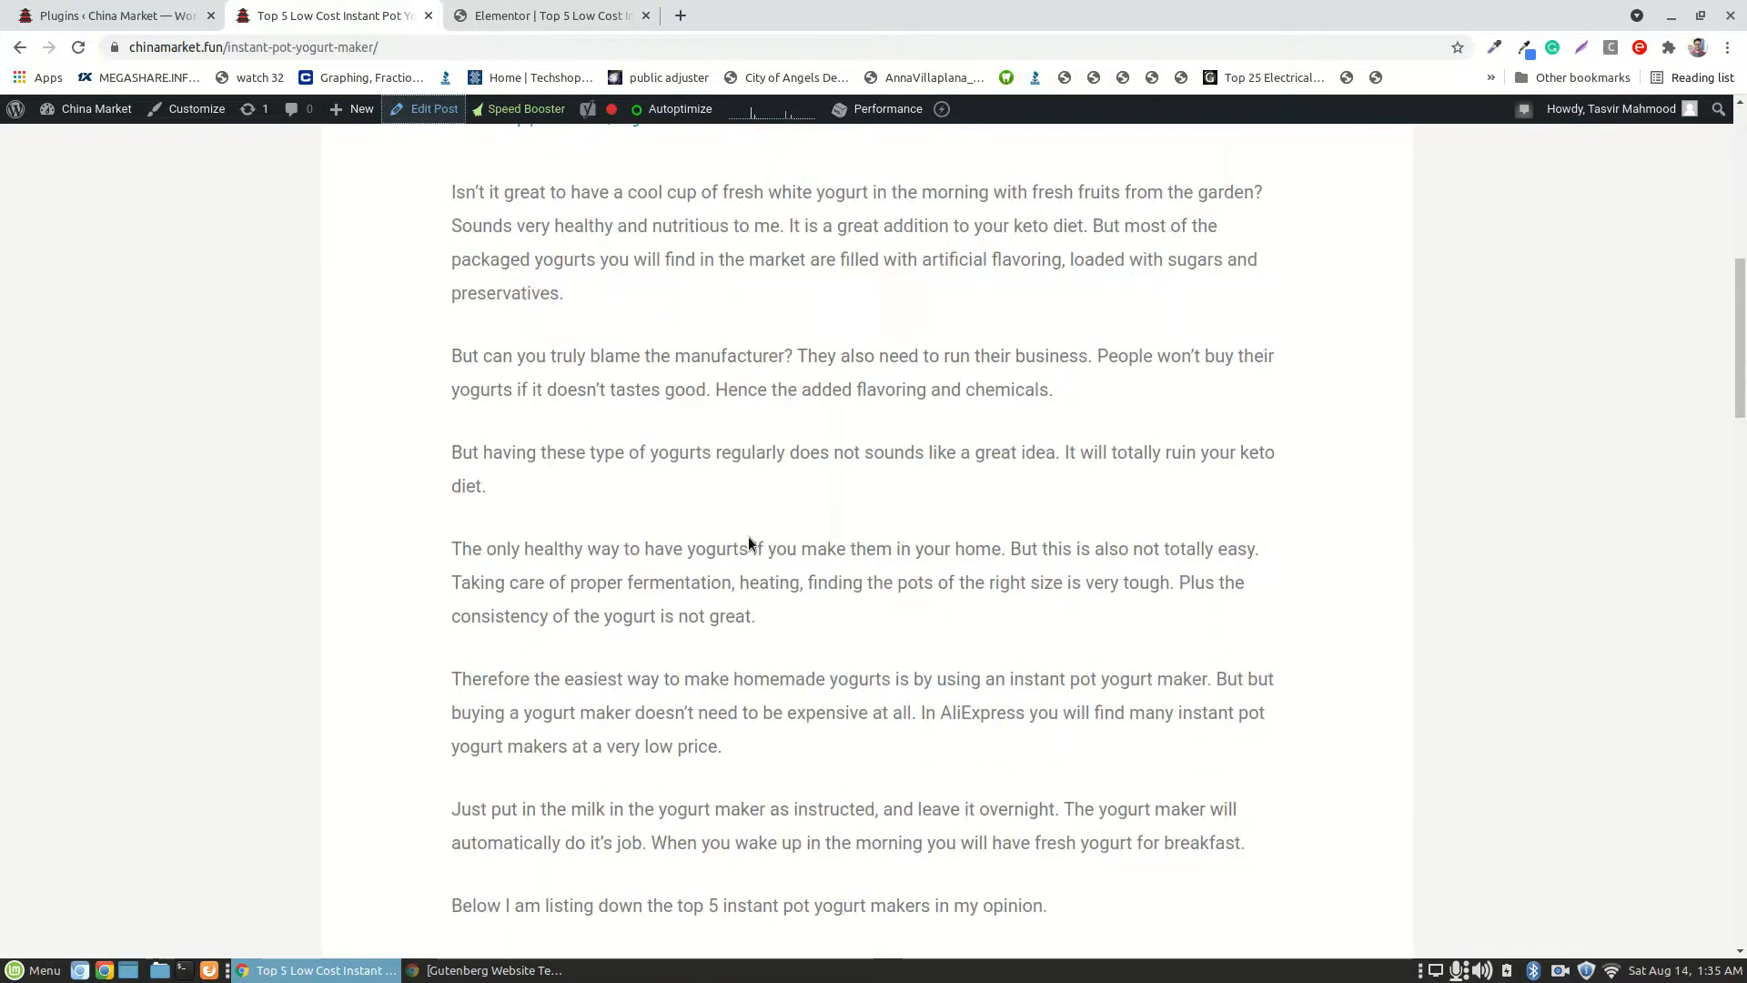
scroll(751, 537, "down", 6)
scroll(755, 541, "up", 4)
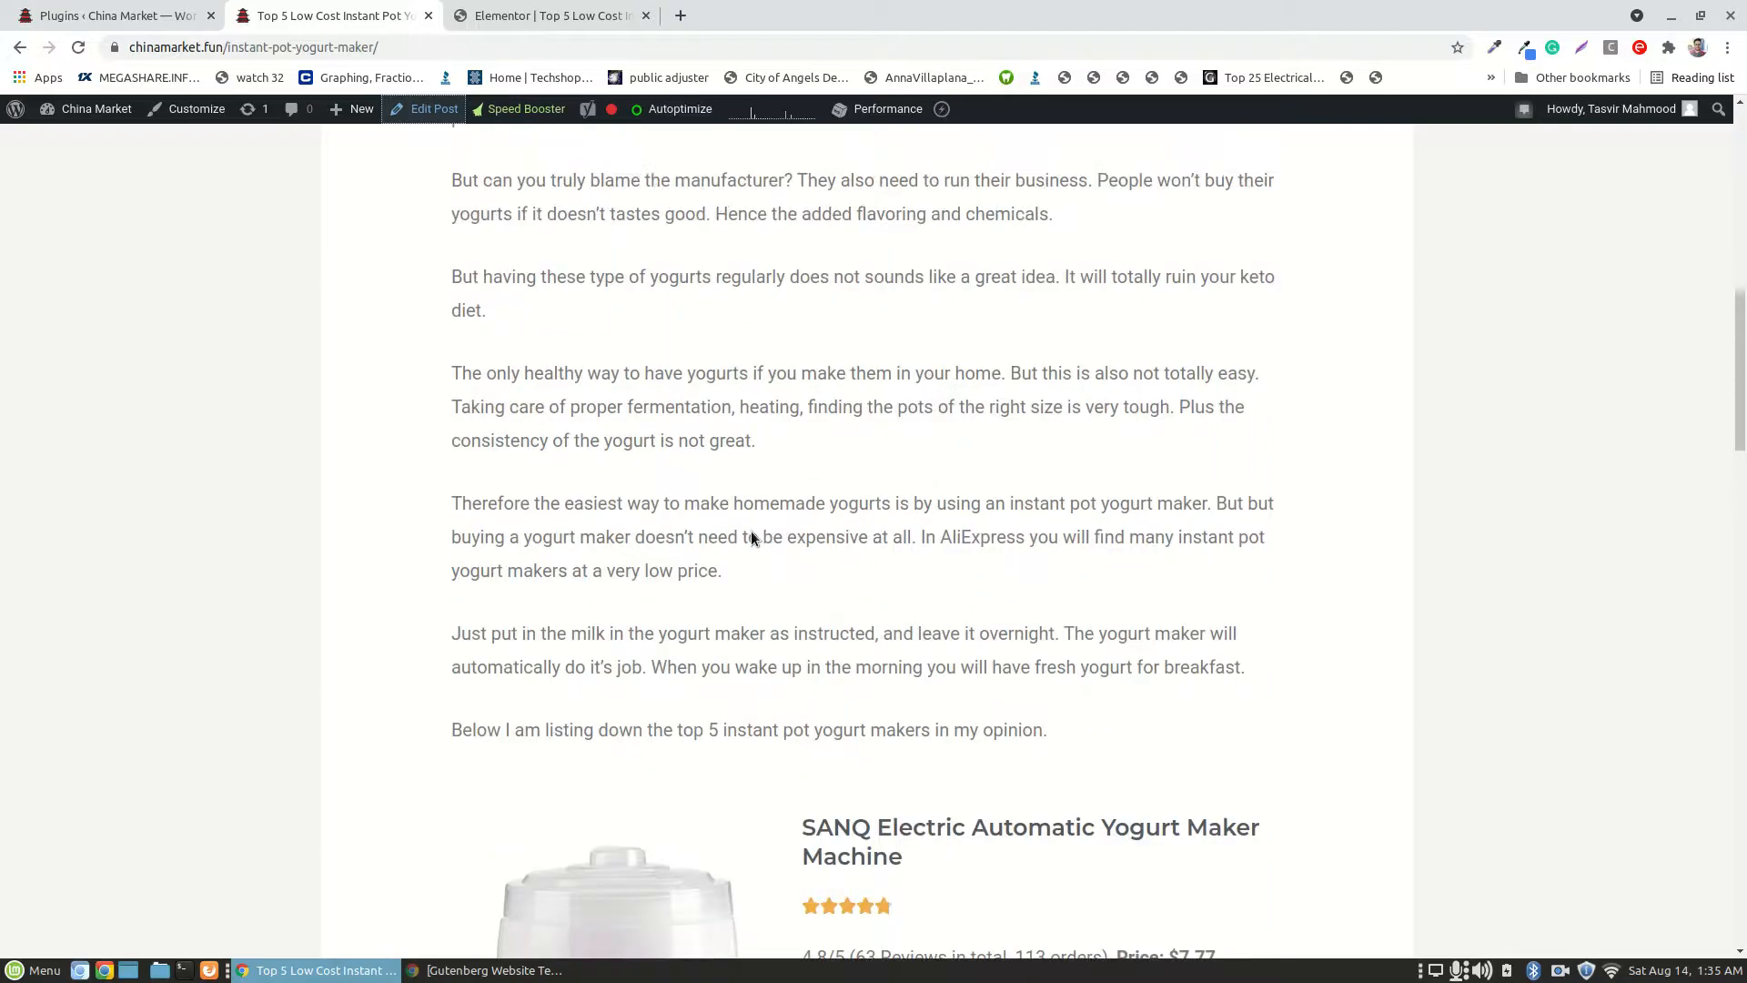
scroll(819, 592, "down", 5)
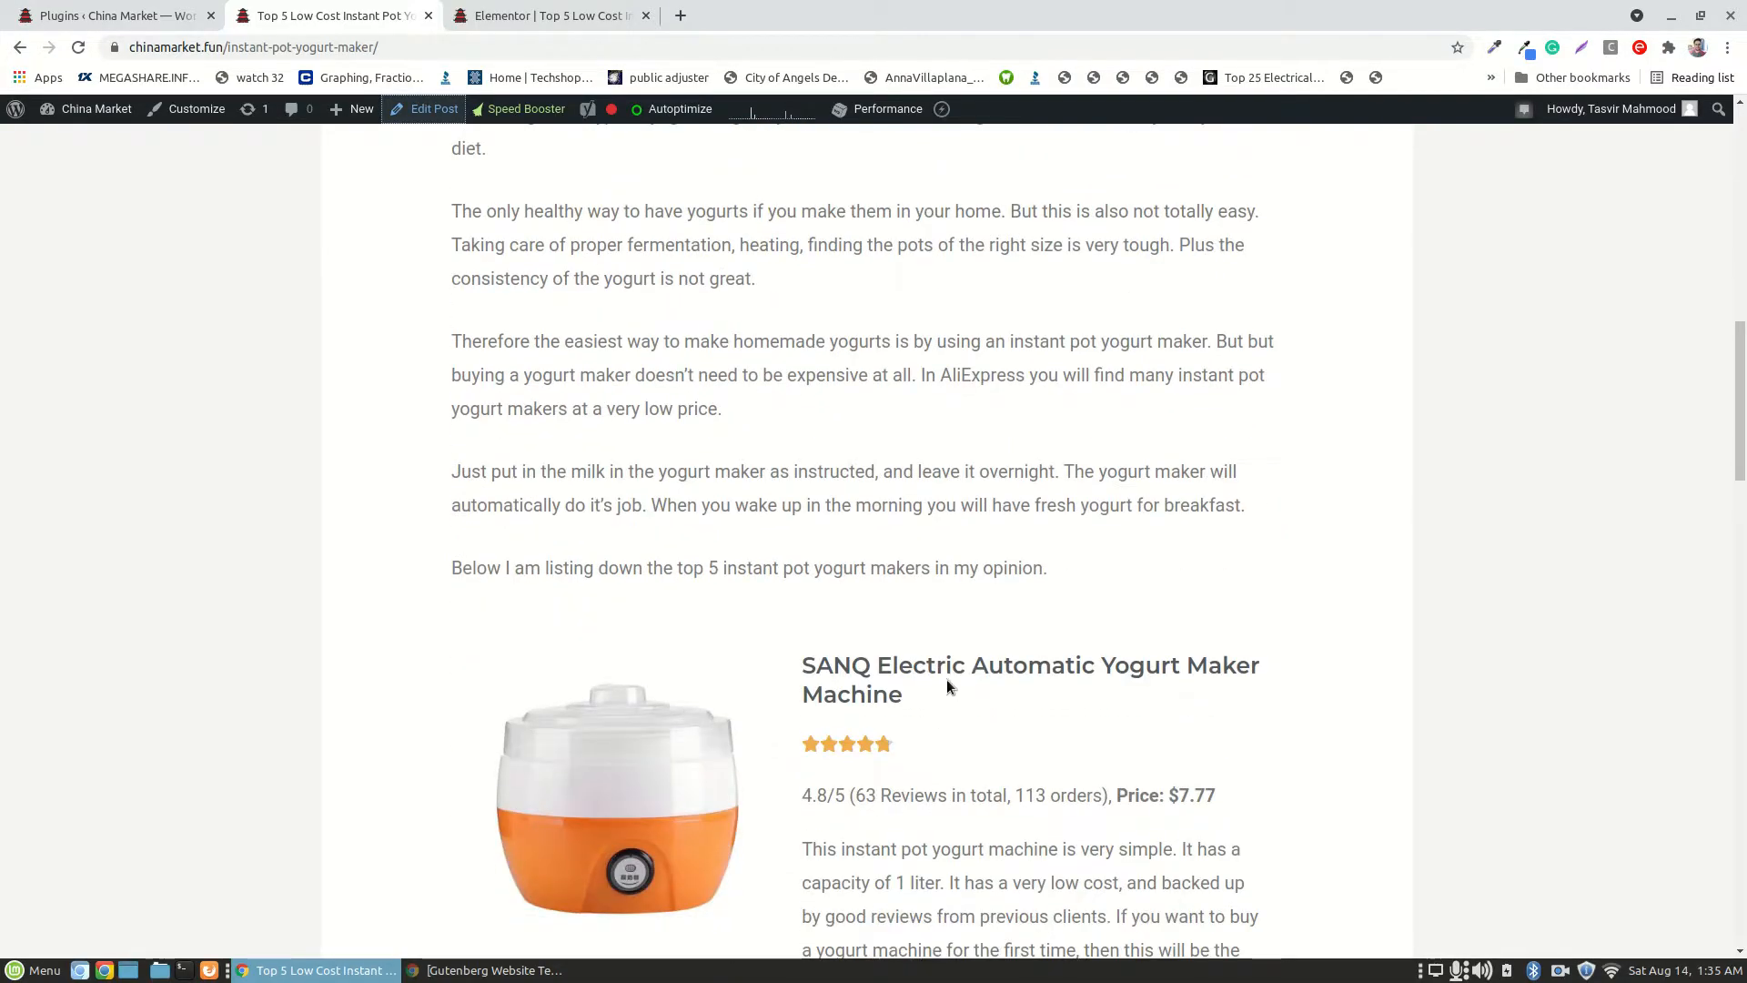
scroll(947, 683, "down", 5)
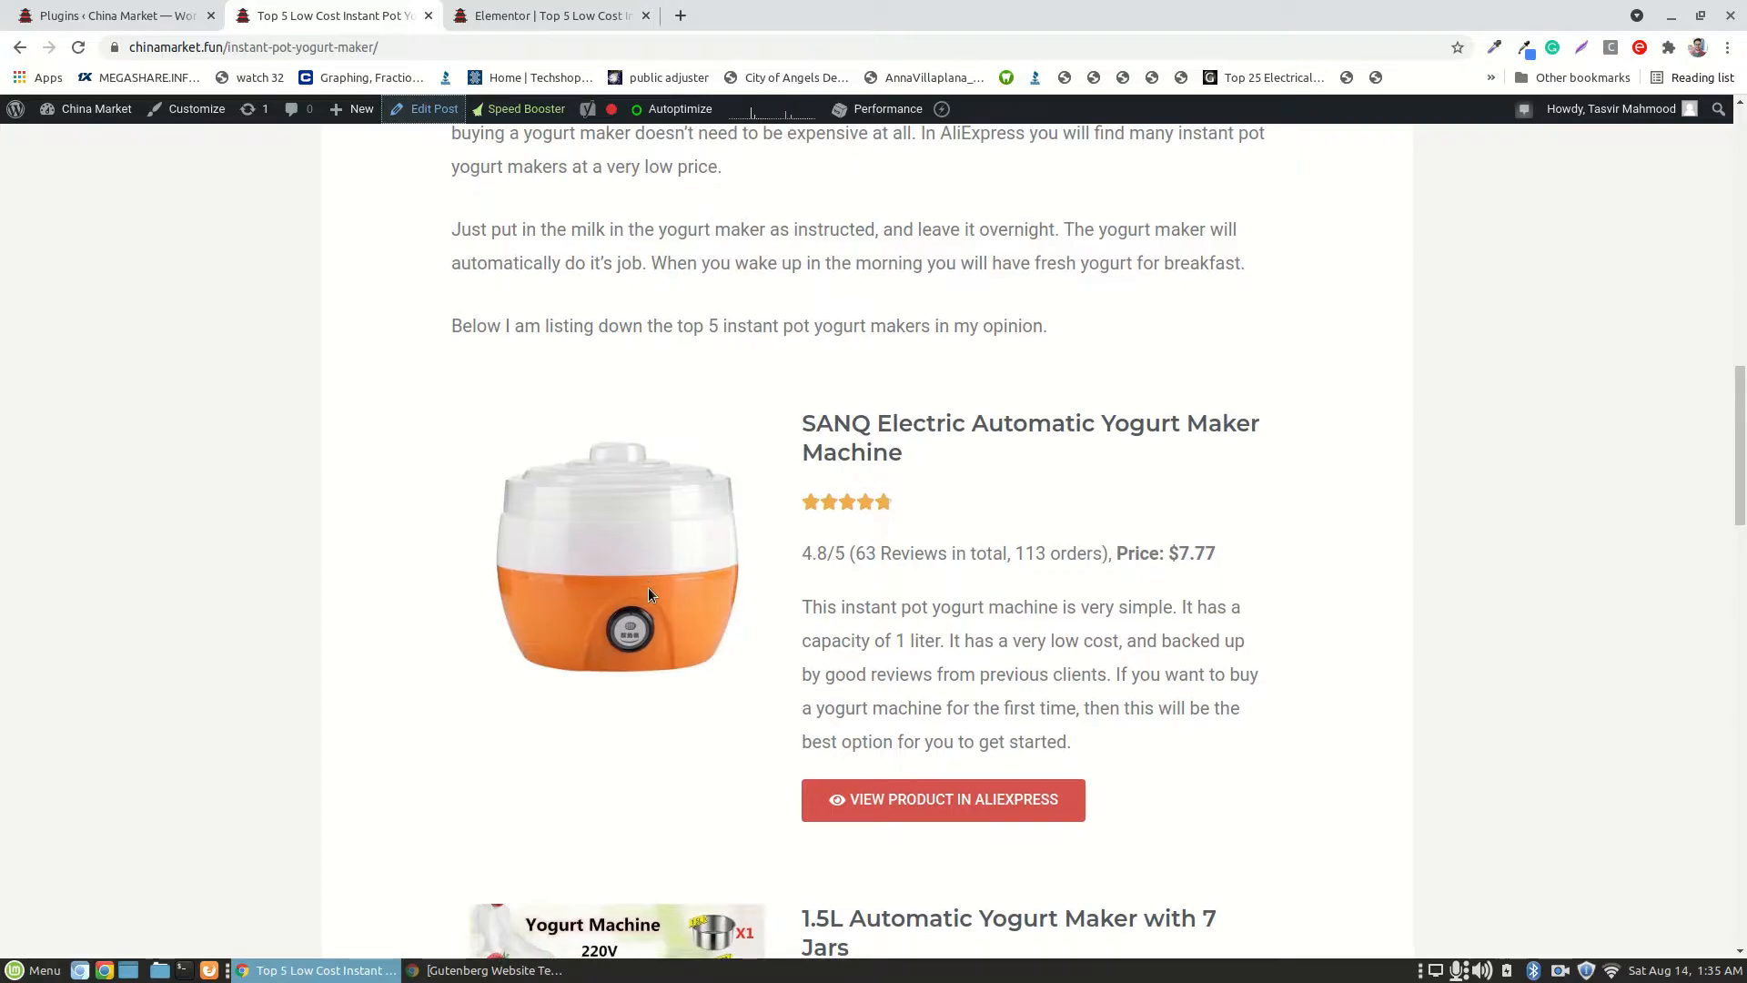
scroll(648, 587, "down", 5)
scroll(963, 773, "down", 2)
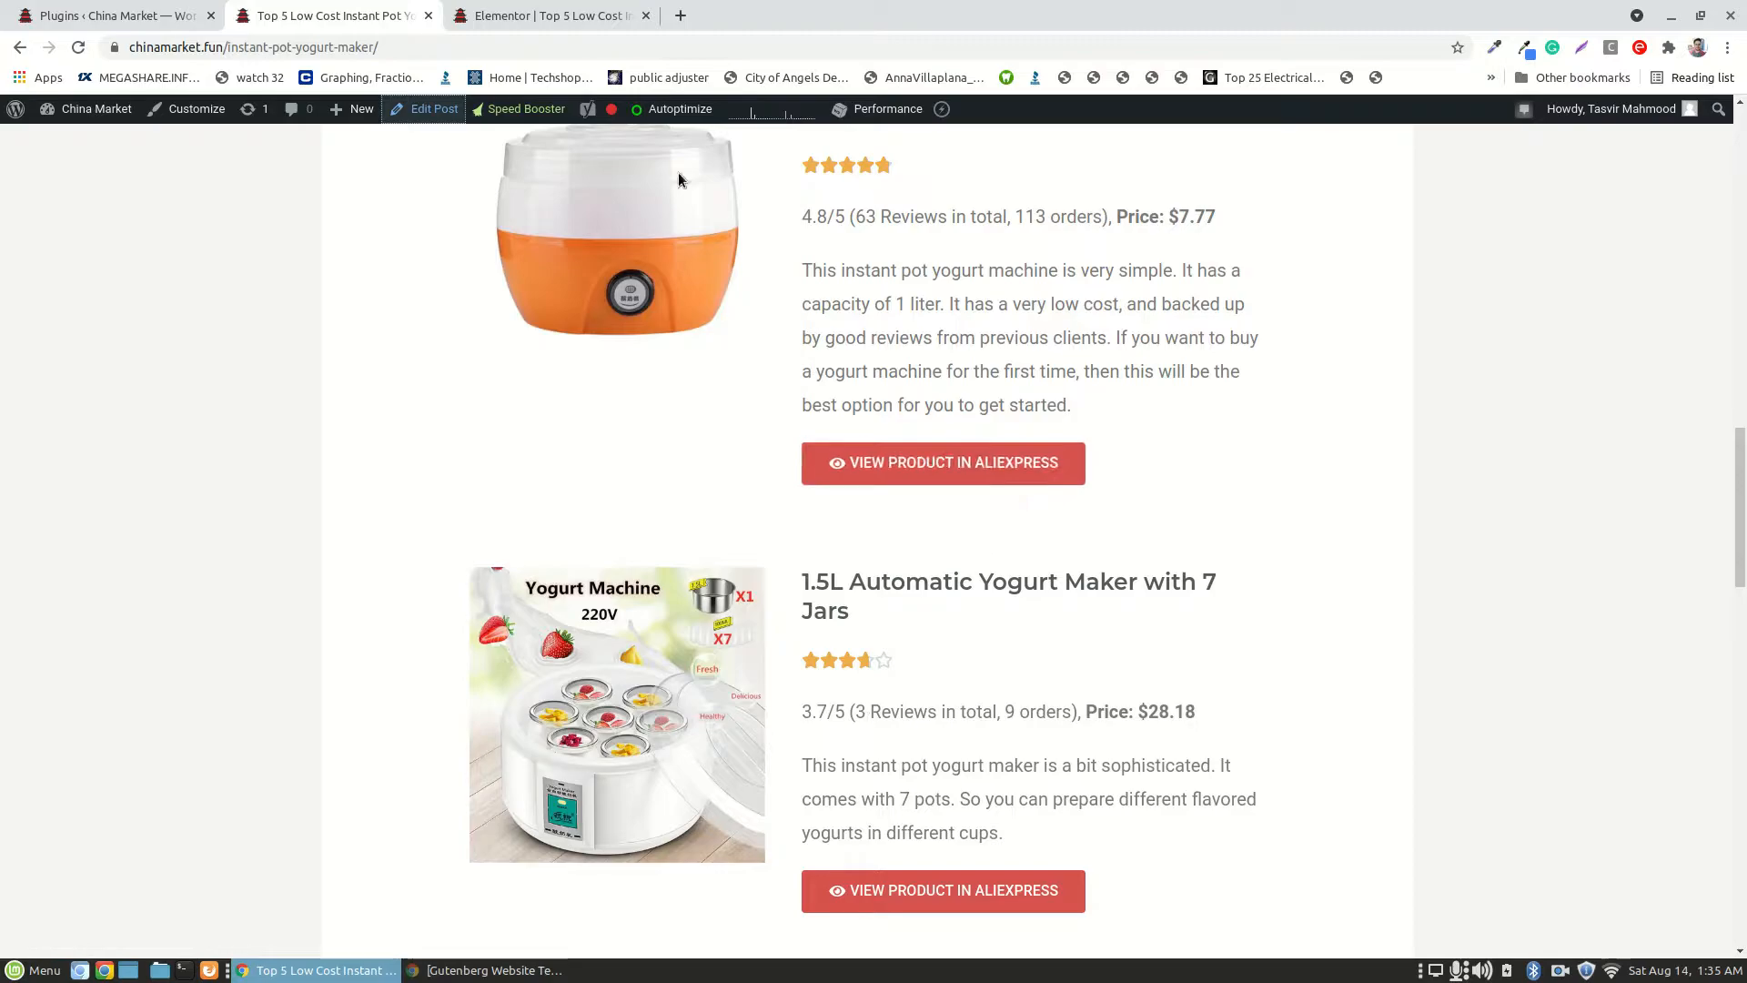
- Inspect the introduction's text widget and the SANQ yogurt maker's image widget in the Elementor editor
left_click(584, 18)
scroll(919, 507, "down", 8)
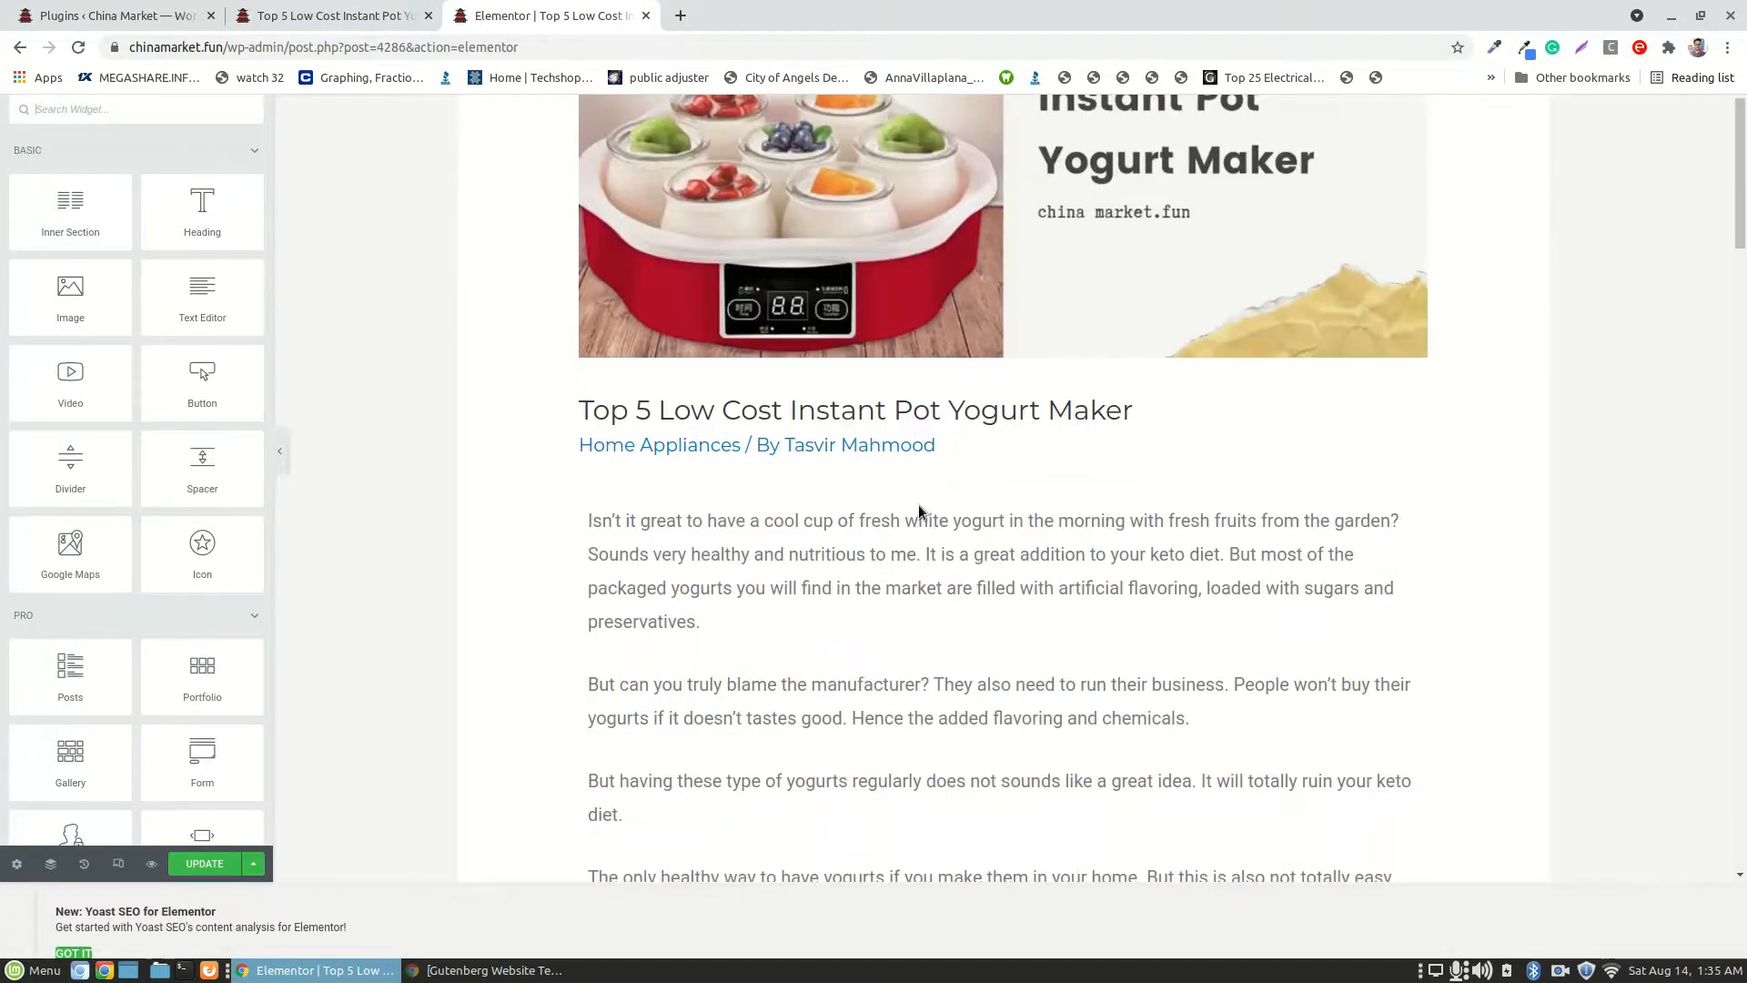
left_click(1068, 583)
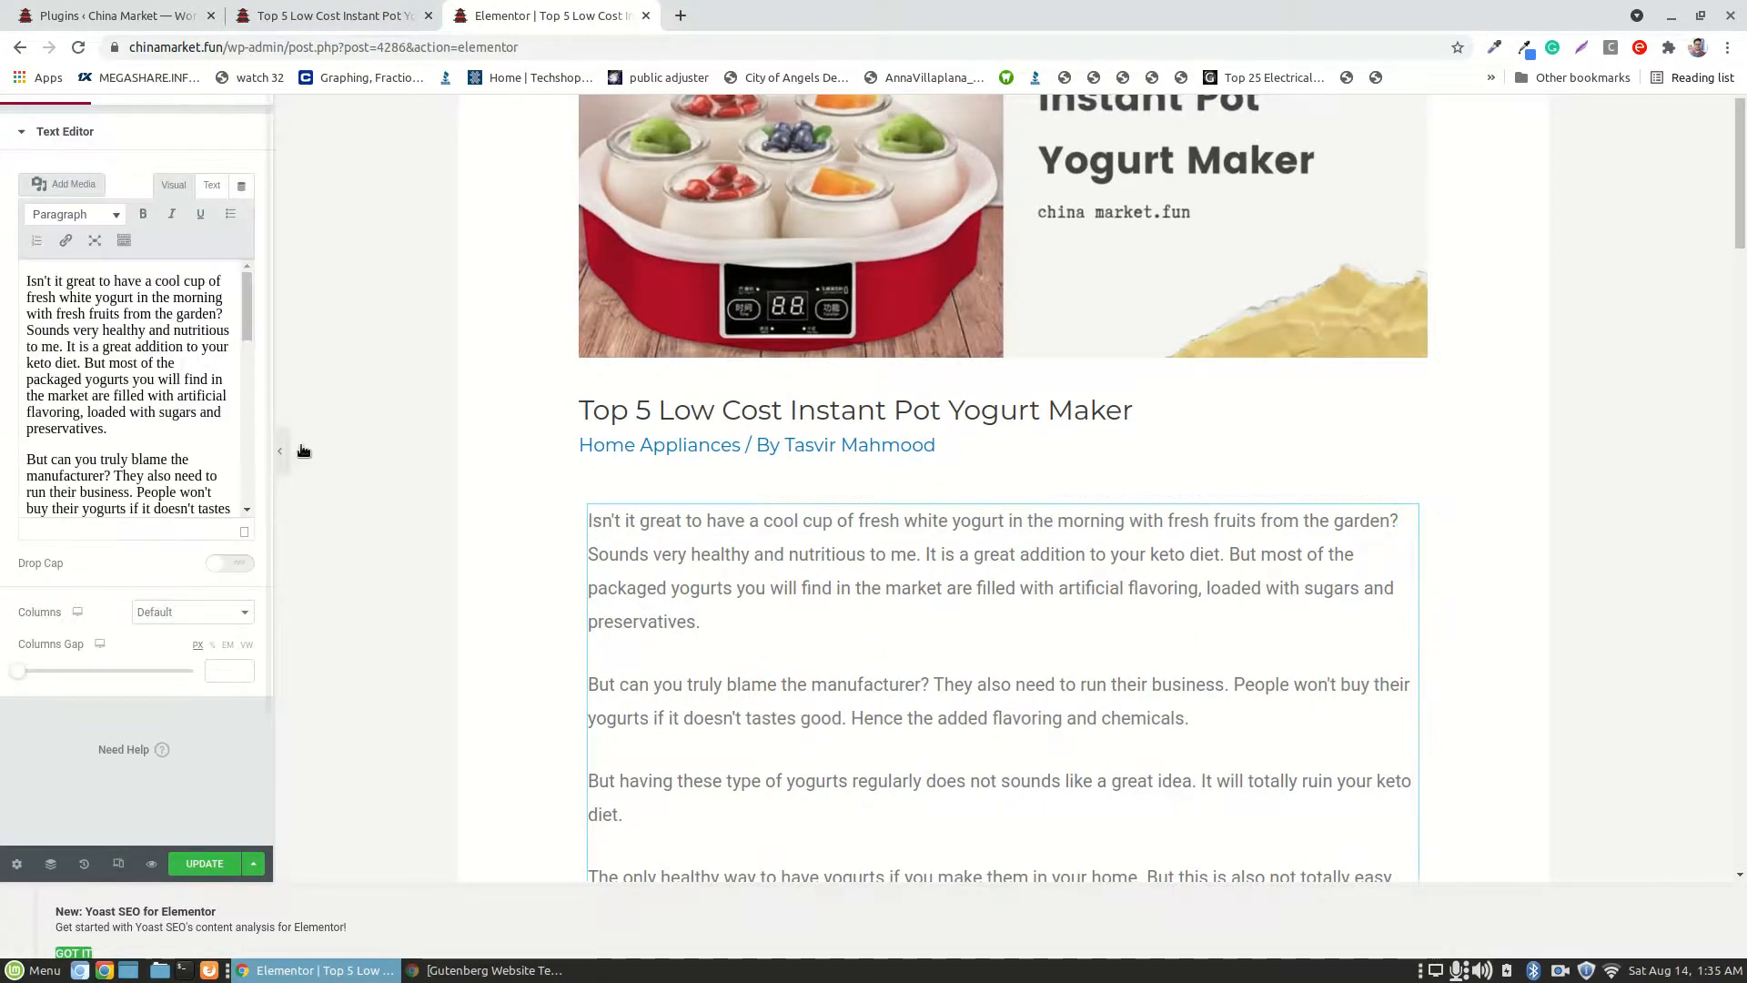
scroll(748, 544, "down", 13)
scroll(748, 543, "down", 5)
left_click(746, 538)
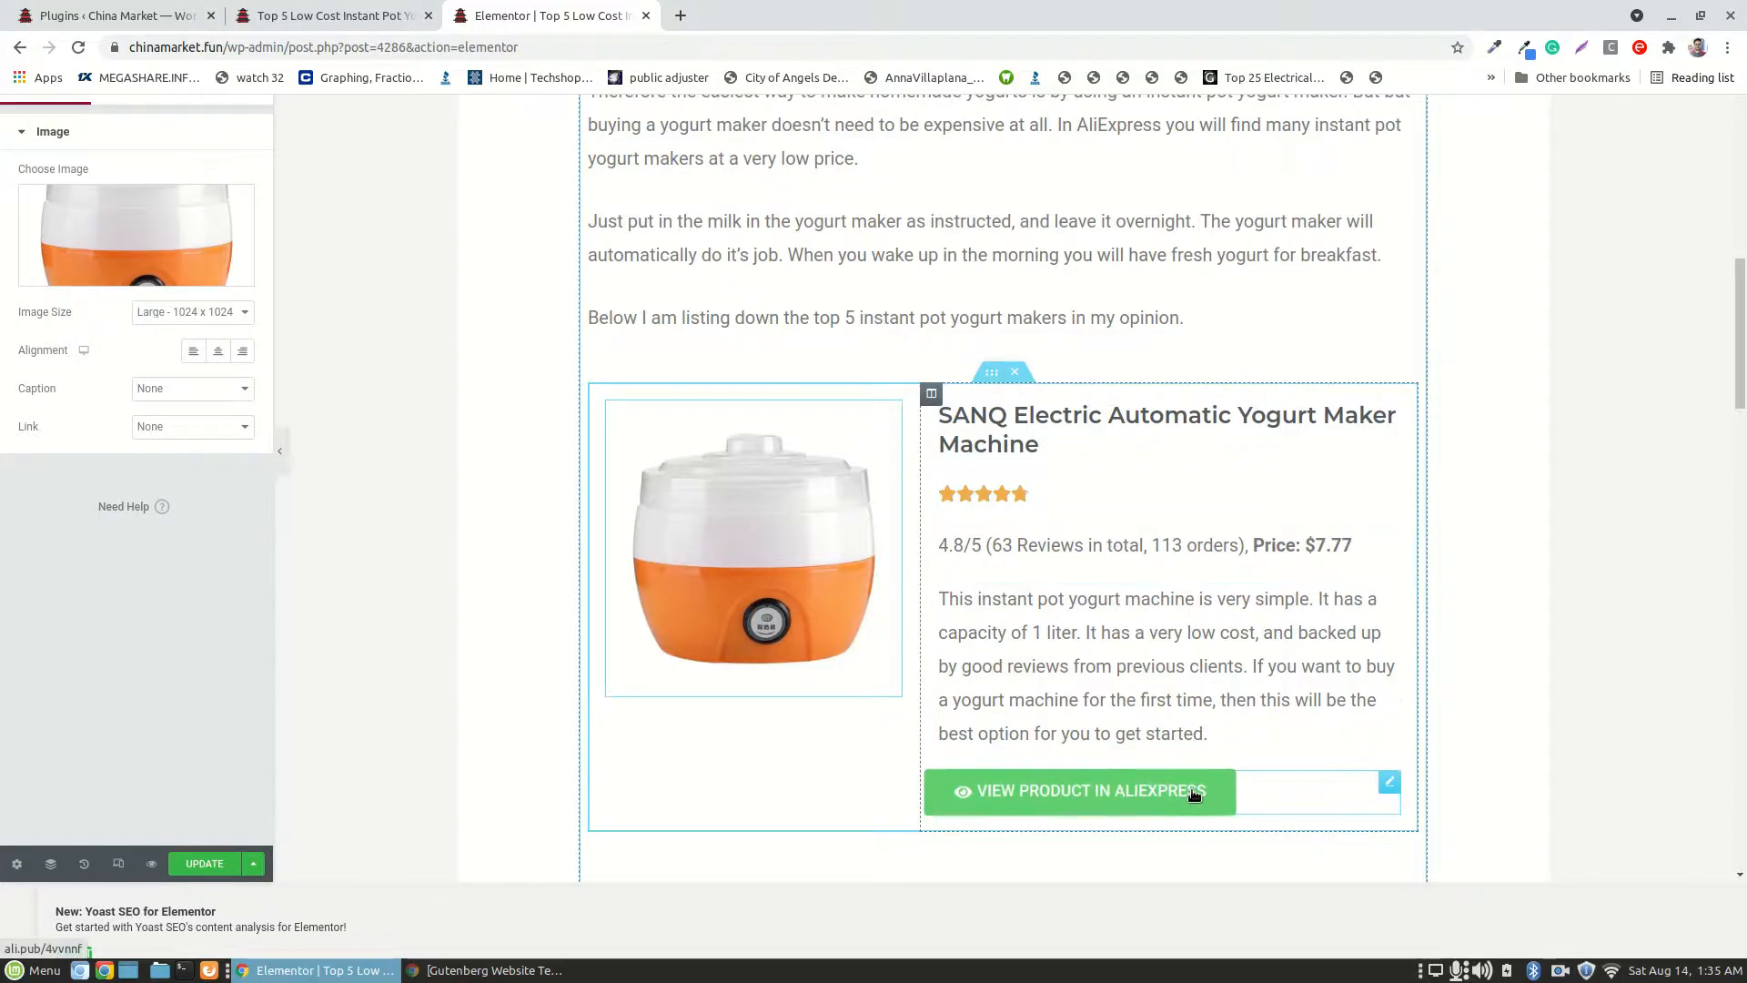
- Examine the five yogurt maker product listings and the conclusion in the Elementor editor, including their ratings, descriptions and product links
scroll(1195, 795, "down", 7)
scroll(1195, 794, "down", 20)
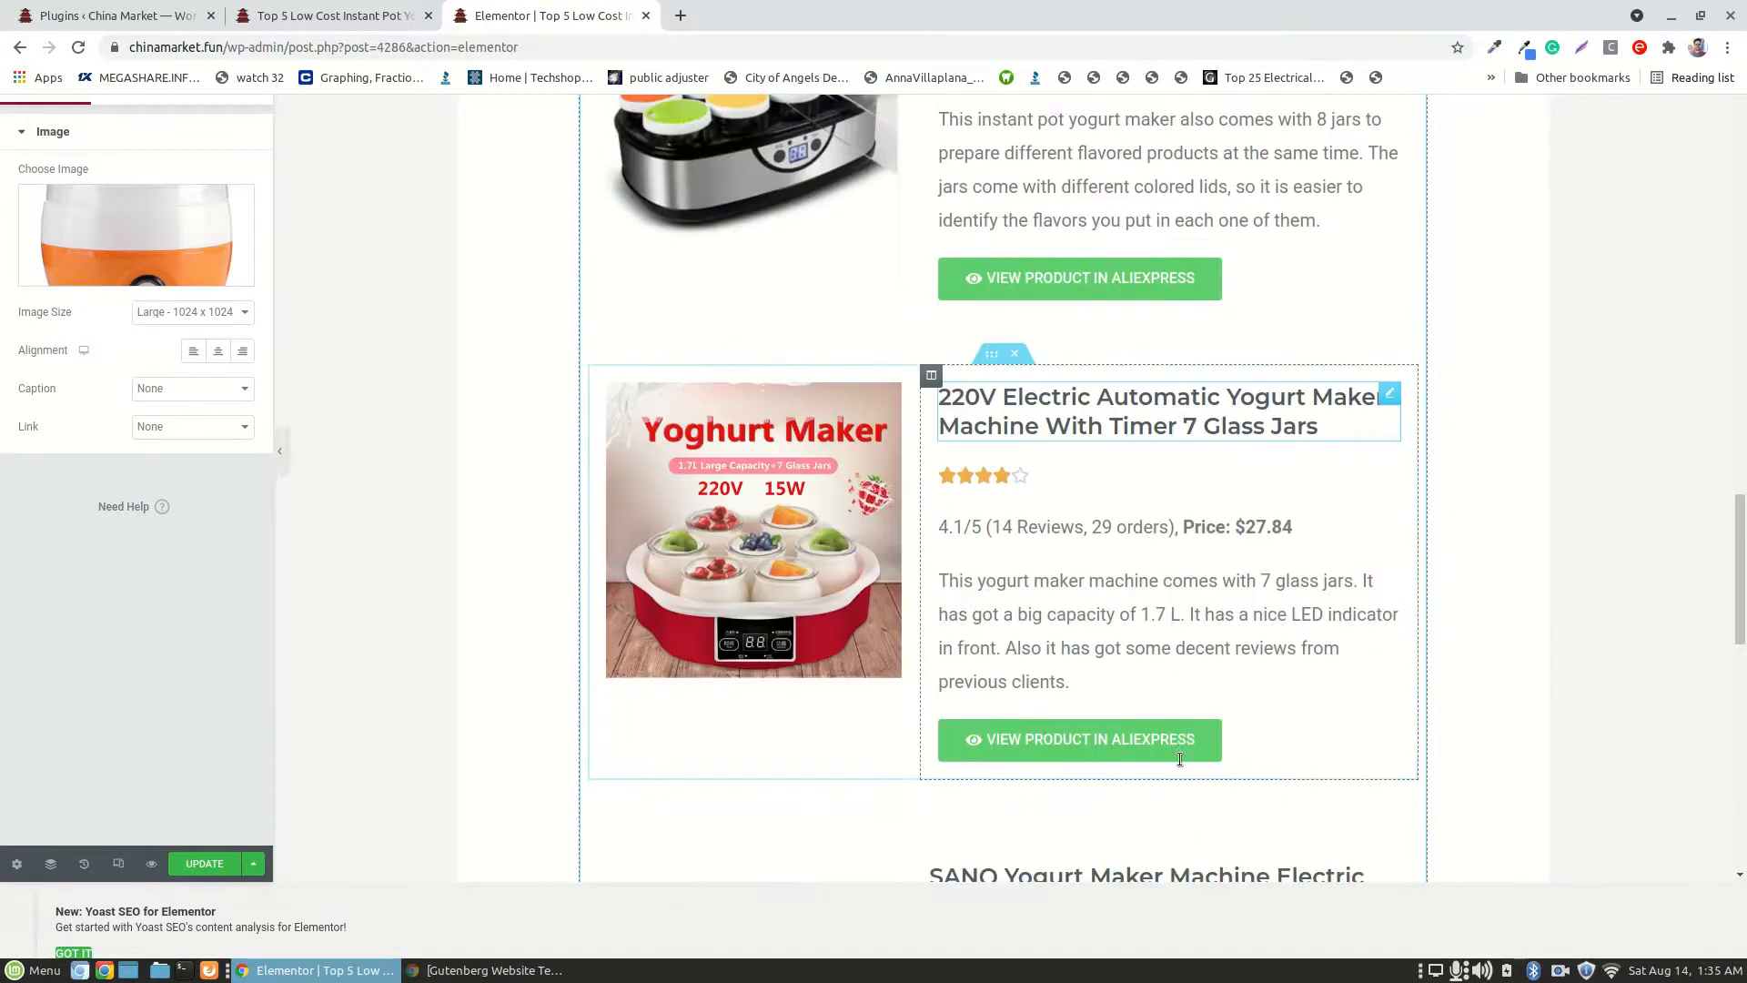
scroll(1180, 759, "down", 12)
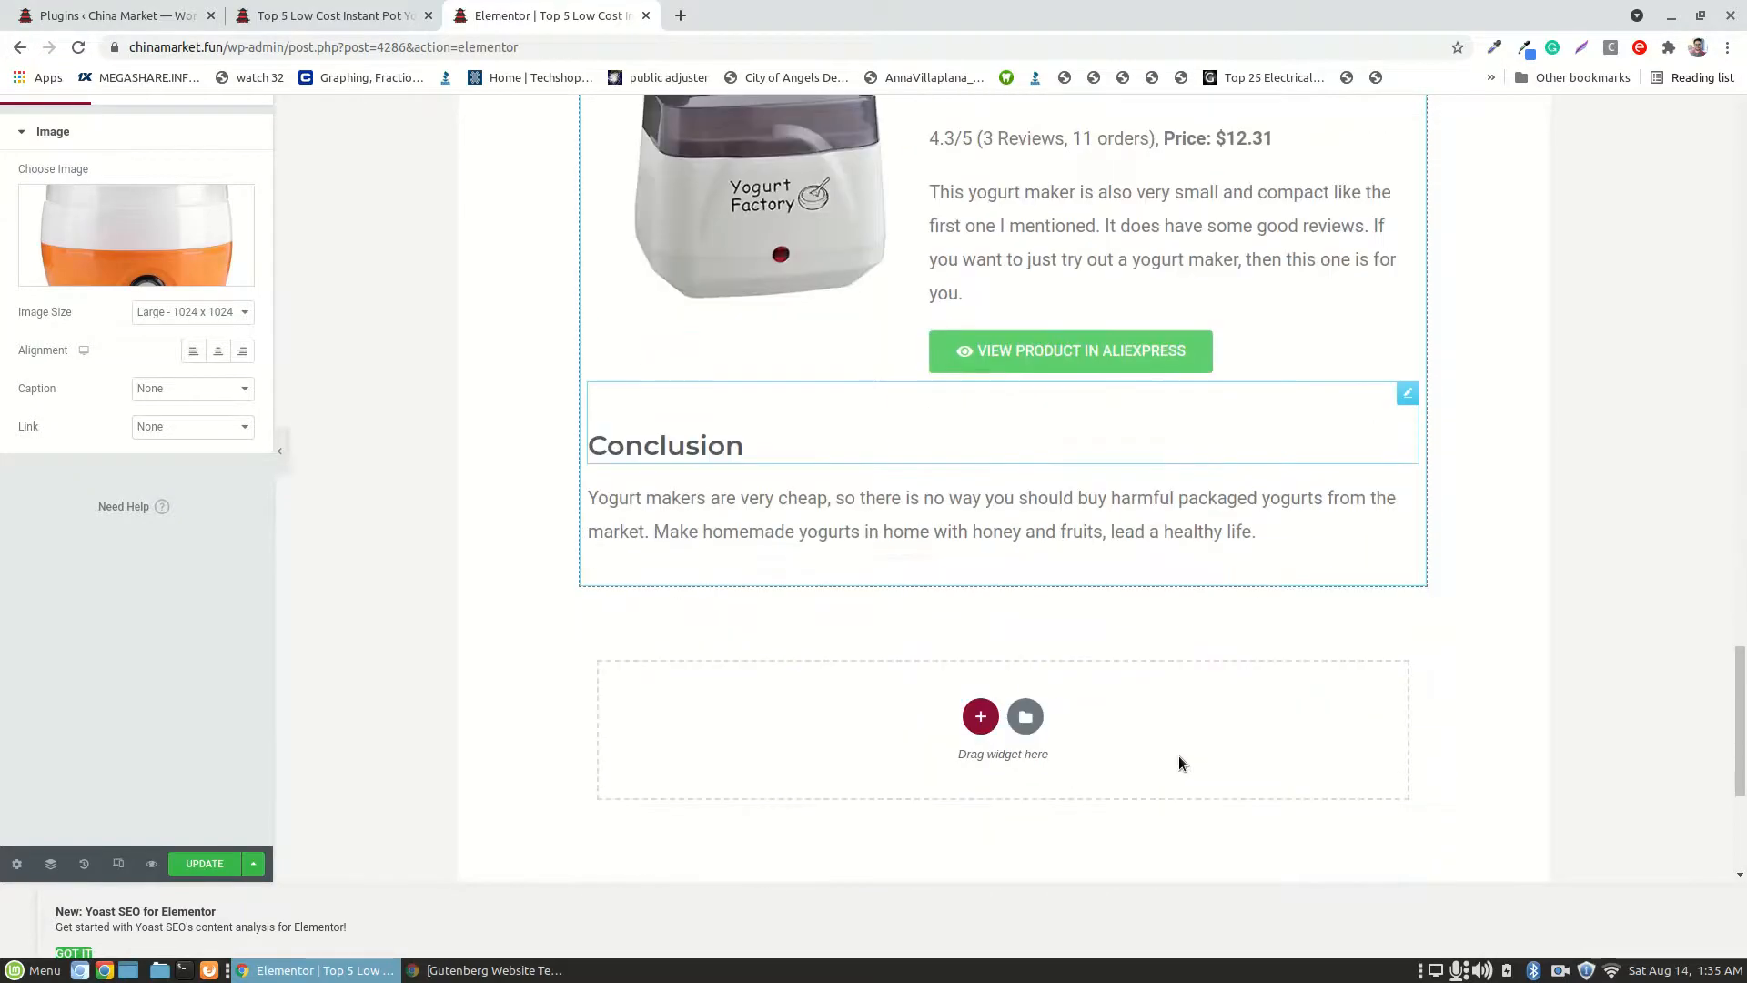
scroll(850, 606, "up", 9)
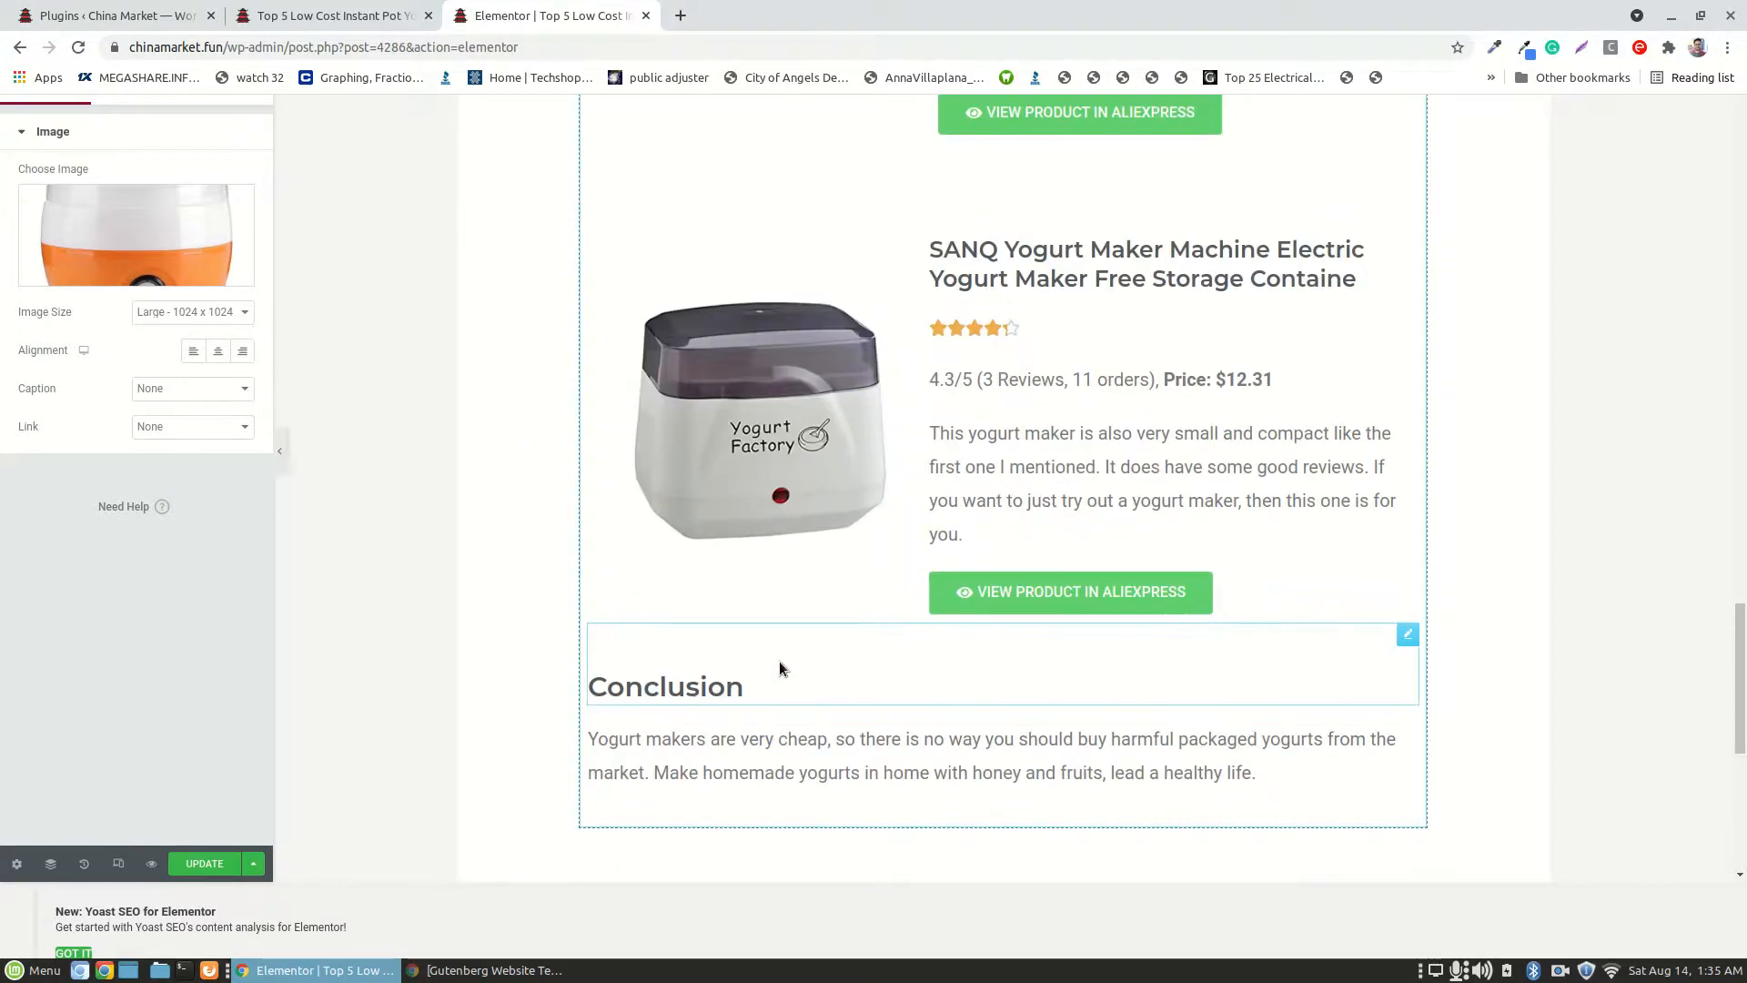
scroll(779, 663, "up", 20)
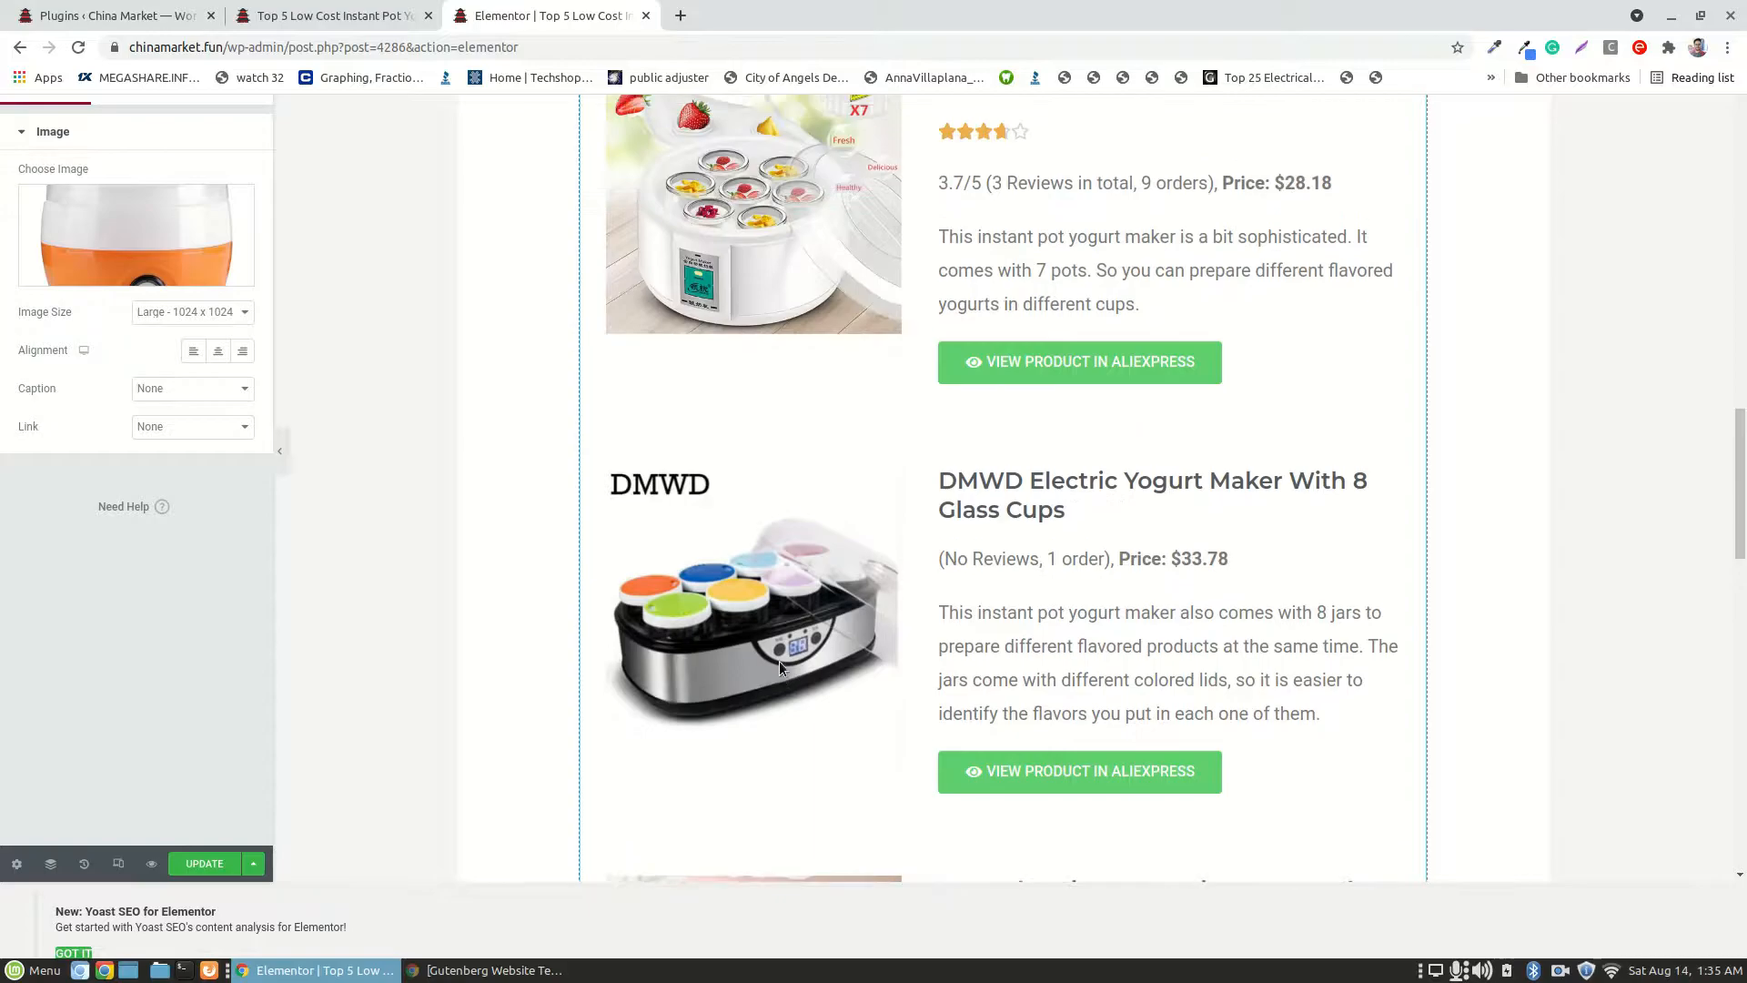
scroll(778, 664, "up", 11)
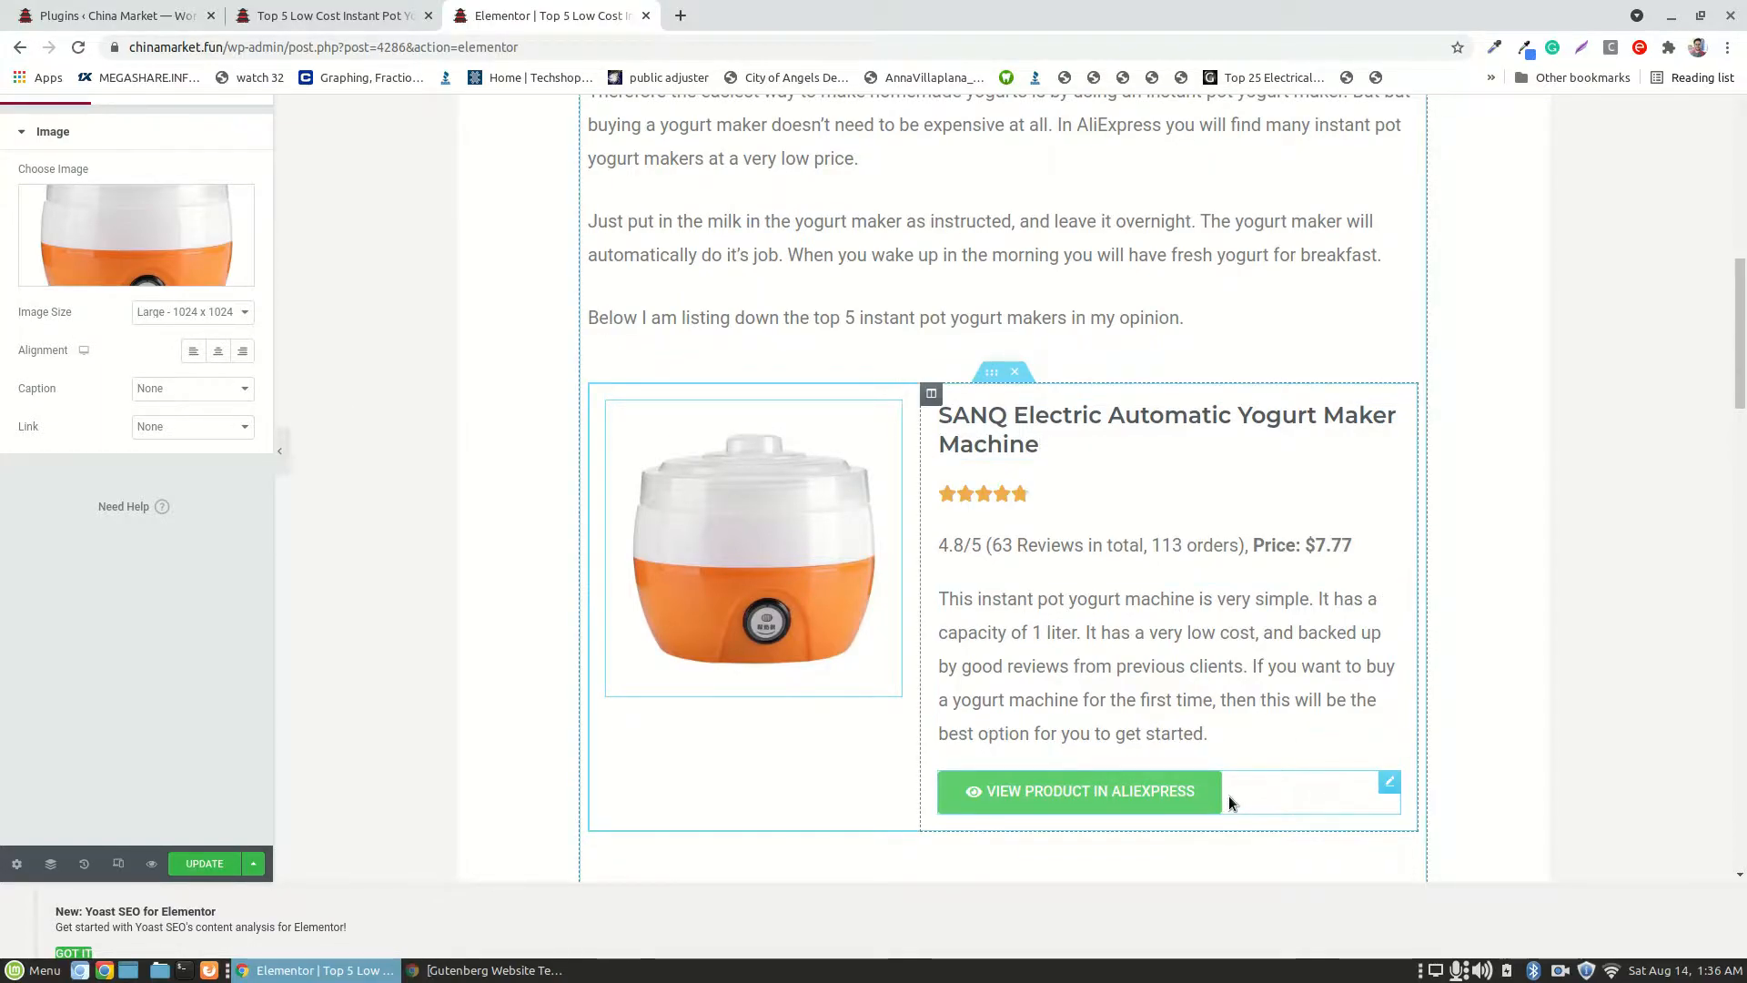
scroll(1228, 803, "down", 10)
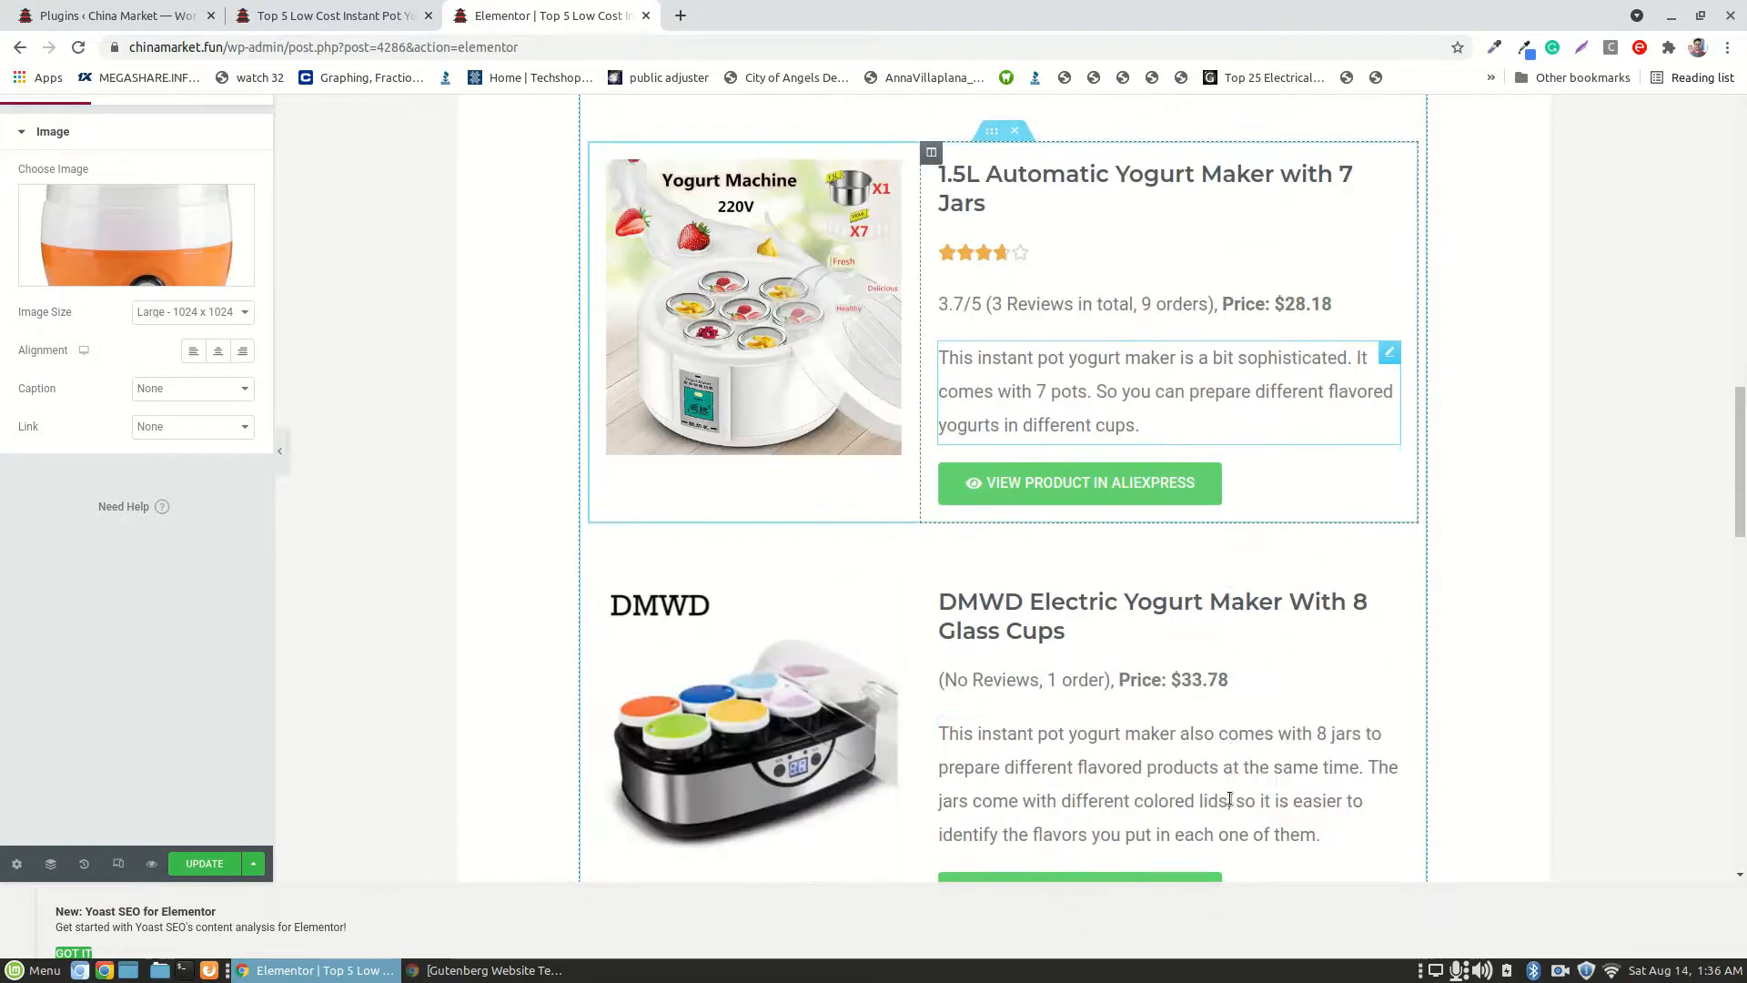
scroll(1227, 796, "up", 8)
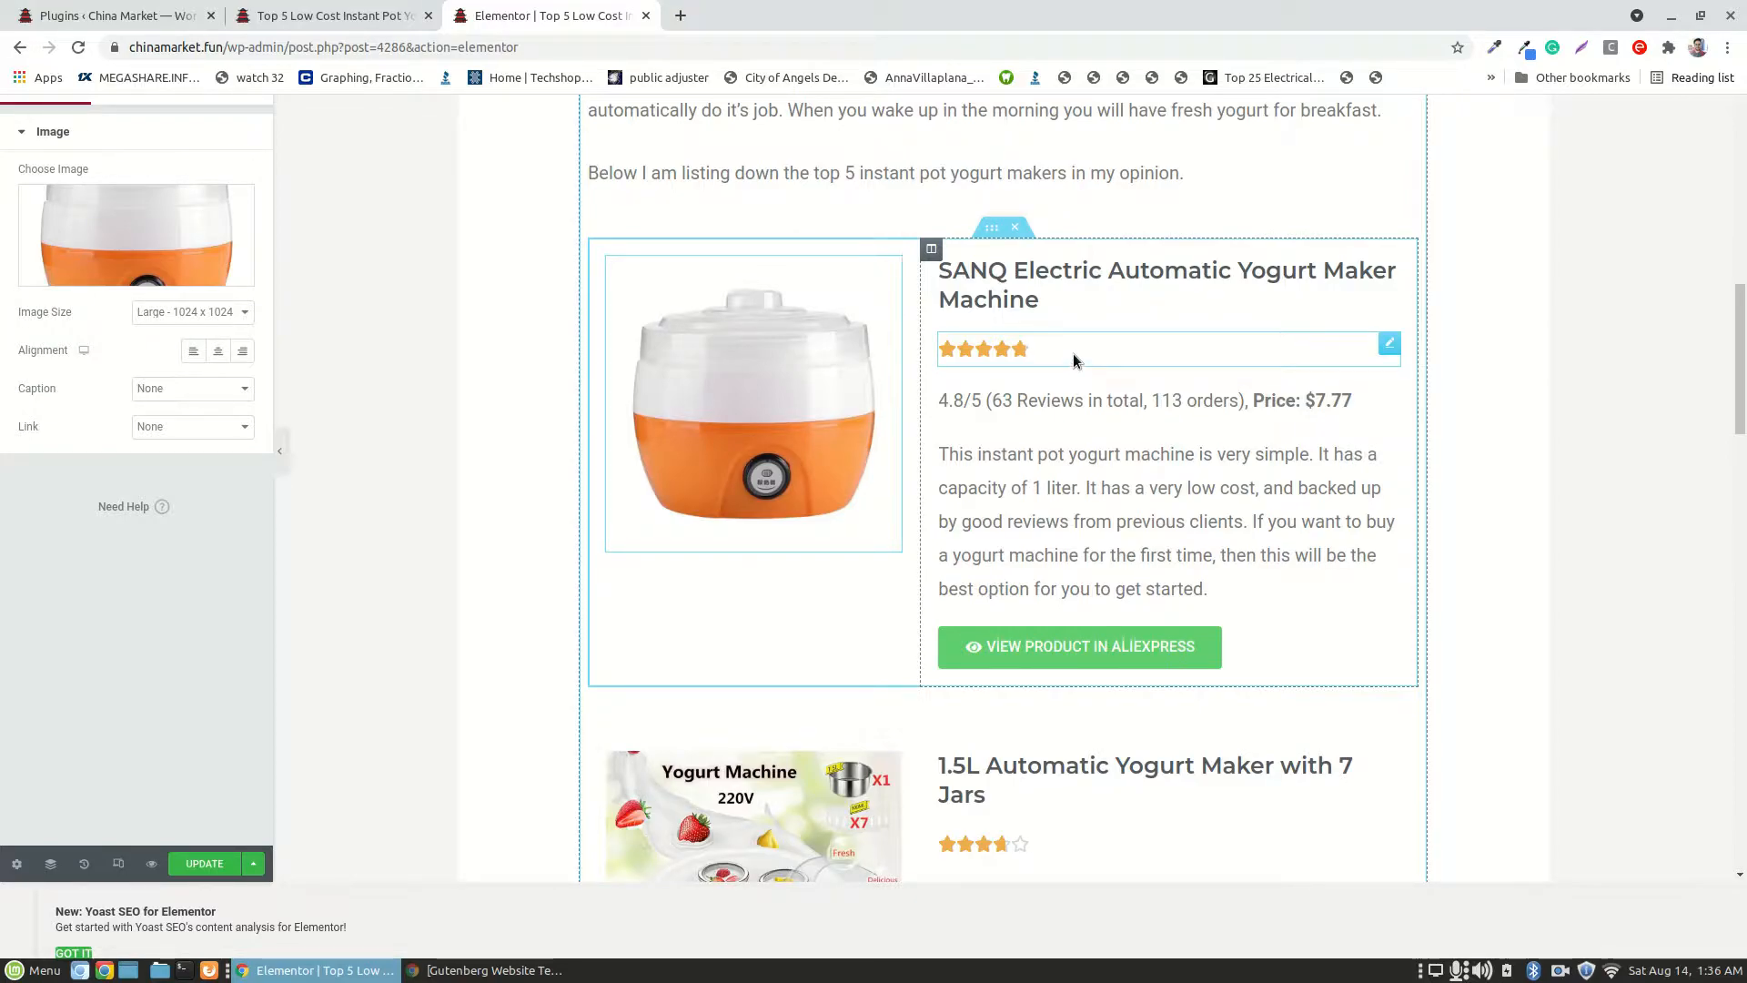
scroll(1054, 351, "down", 3)
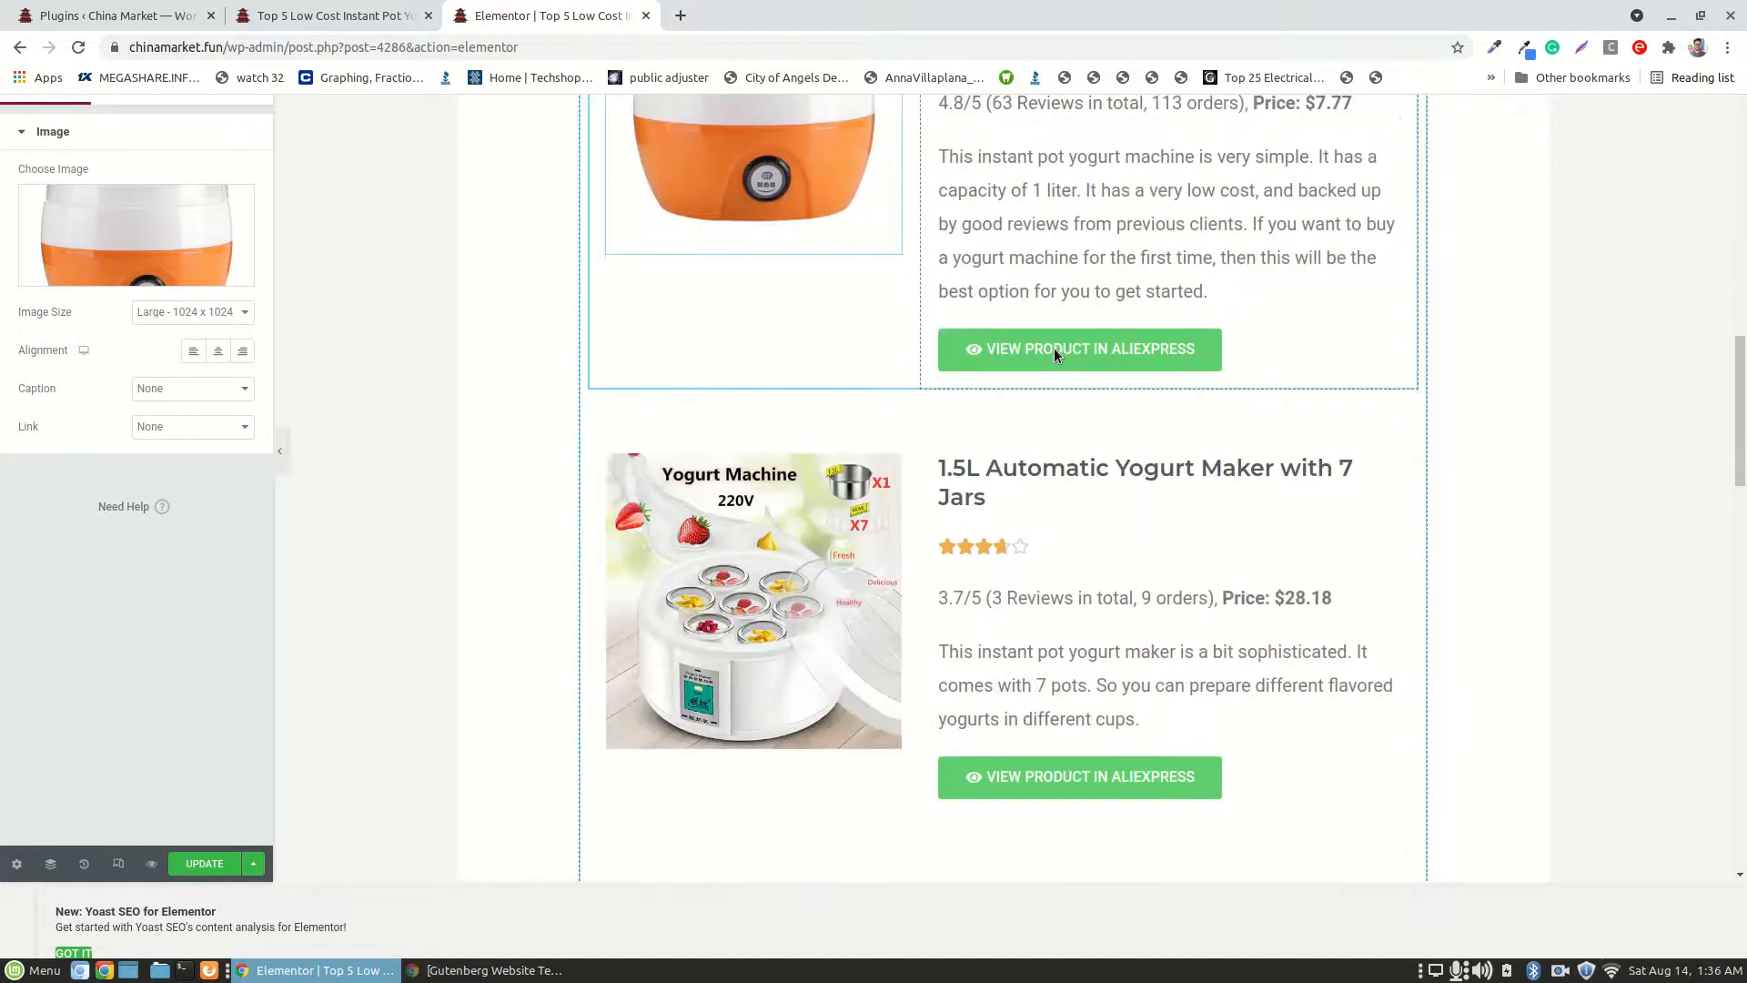
scroll(990, 278, "up", 2)
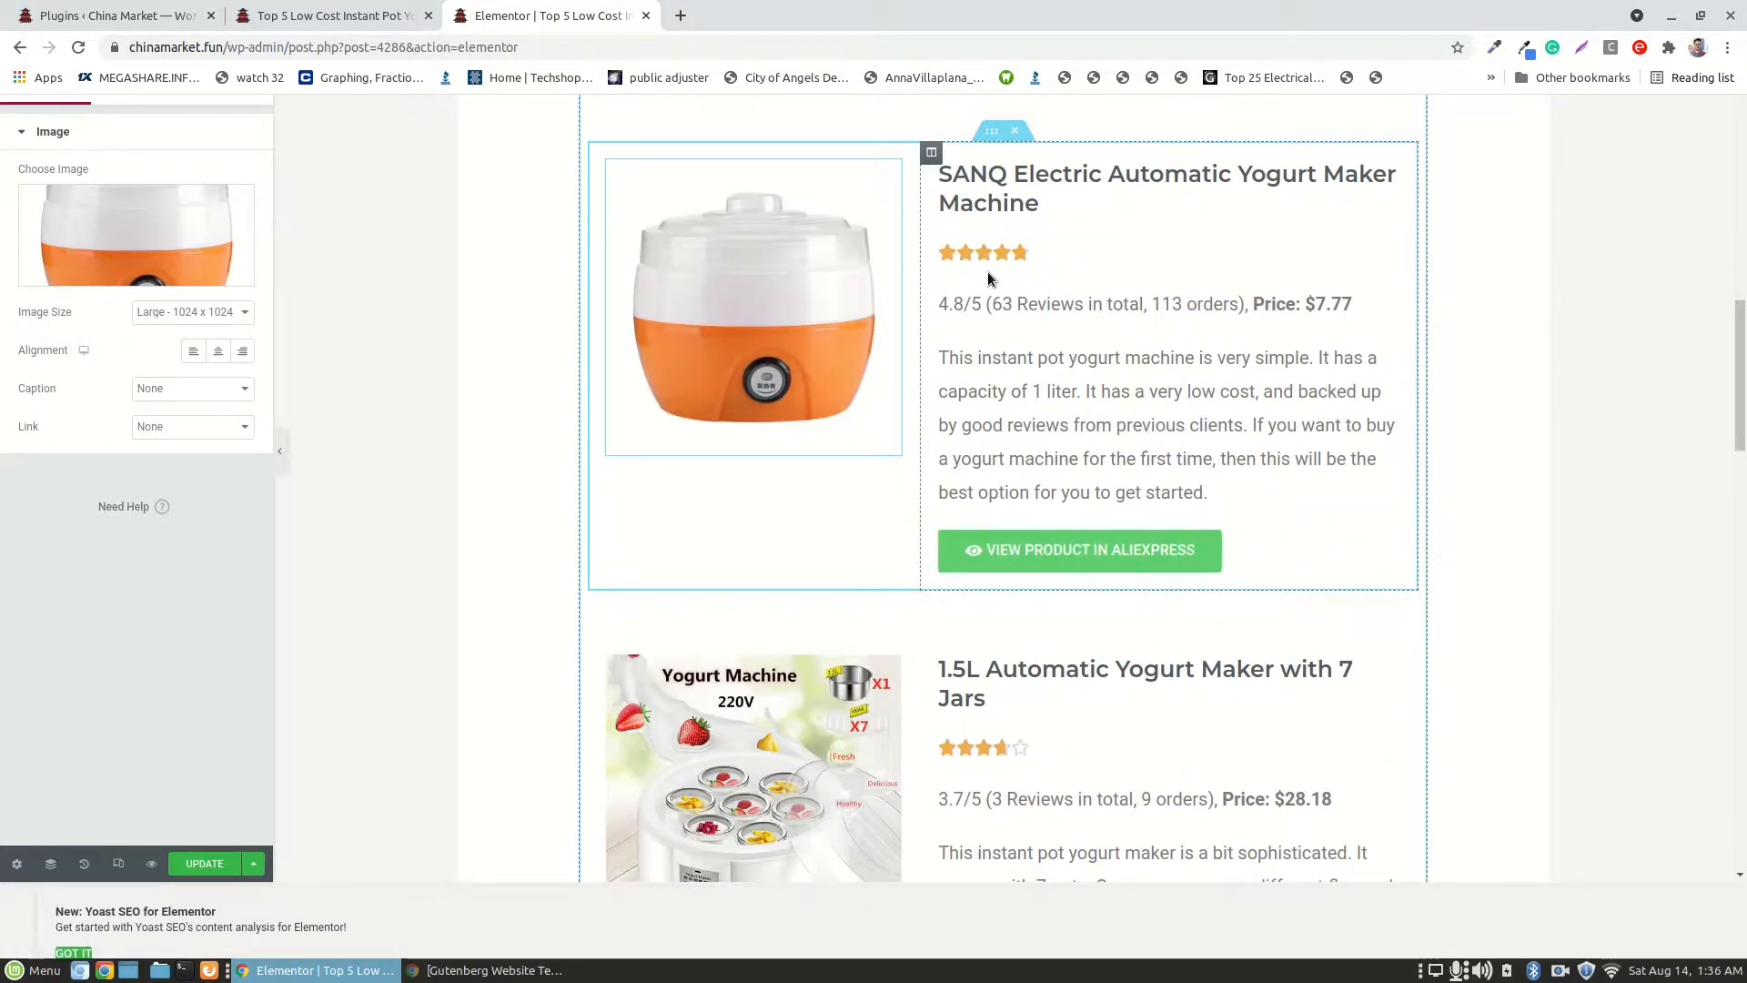
scroll(1028, 264, "down", 5)
scroll(1037, 314, "down", 10)
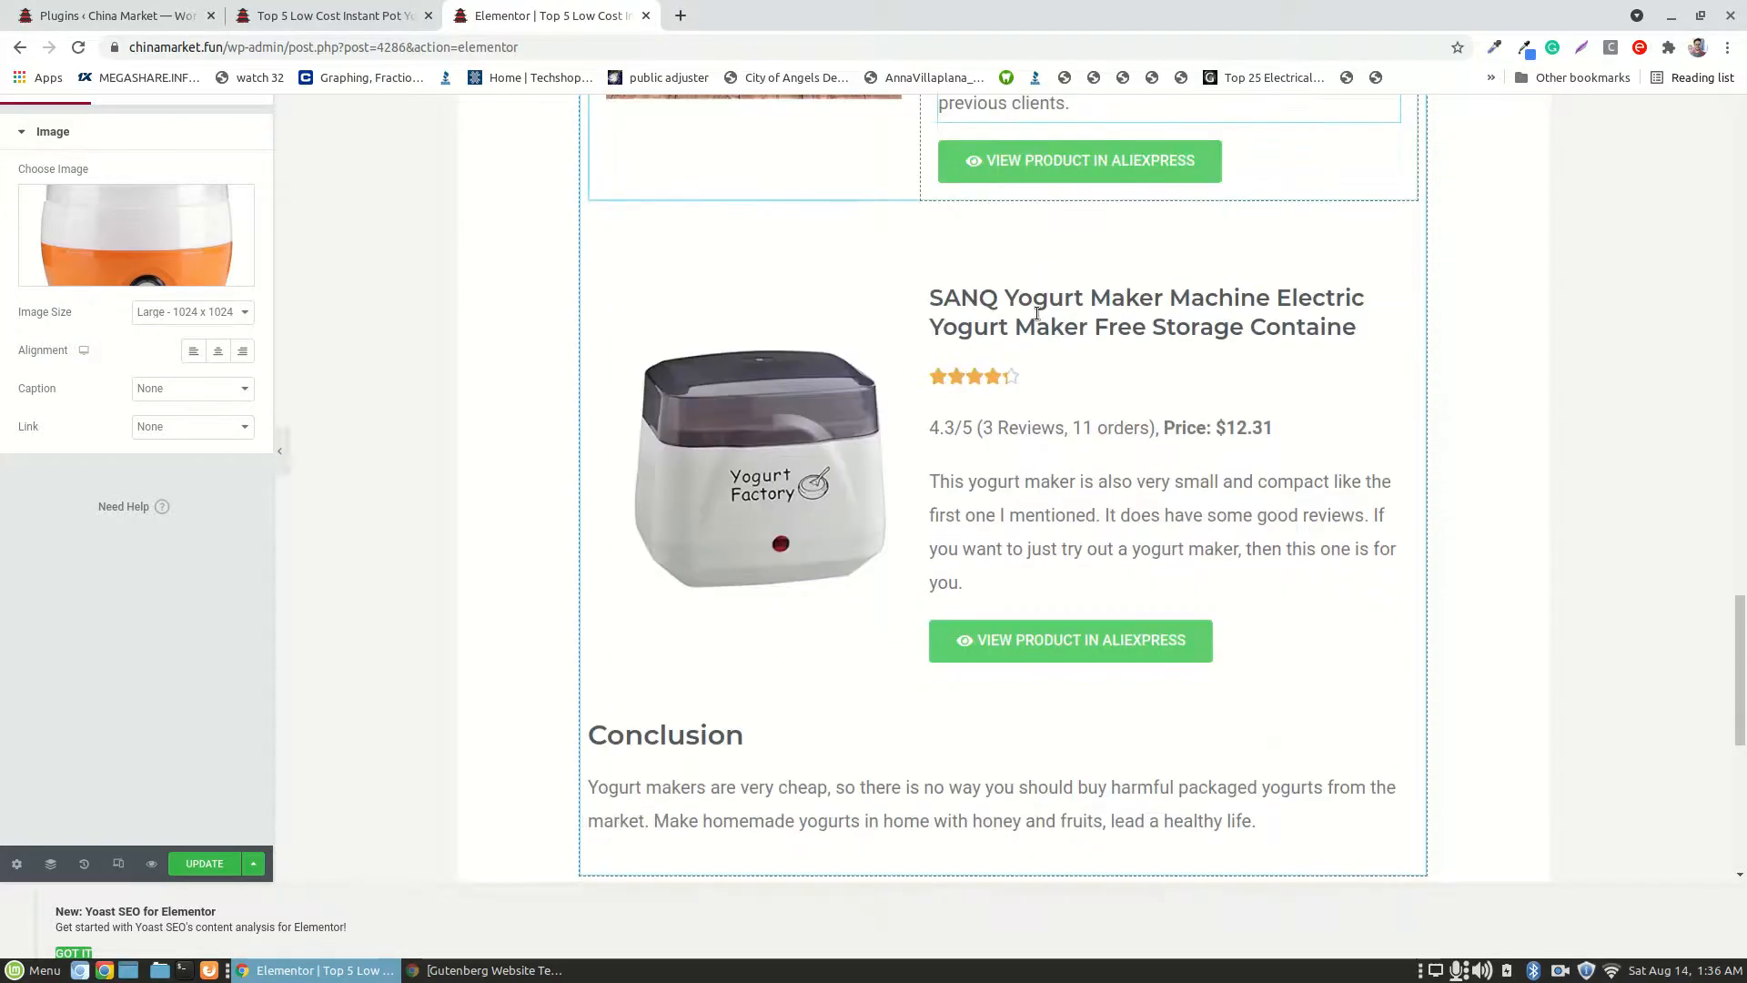
scroll(1037, 314, "down", 2)
- Close the Elementor editor and open the Pingdom Website Speed Test in a new browser tab
left_click(645, 15)
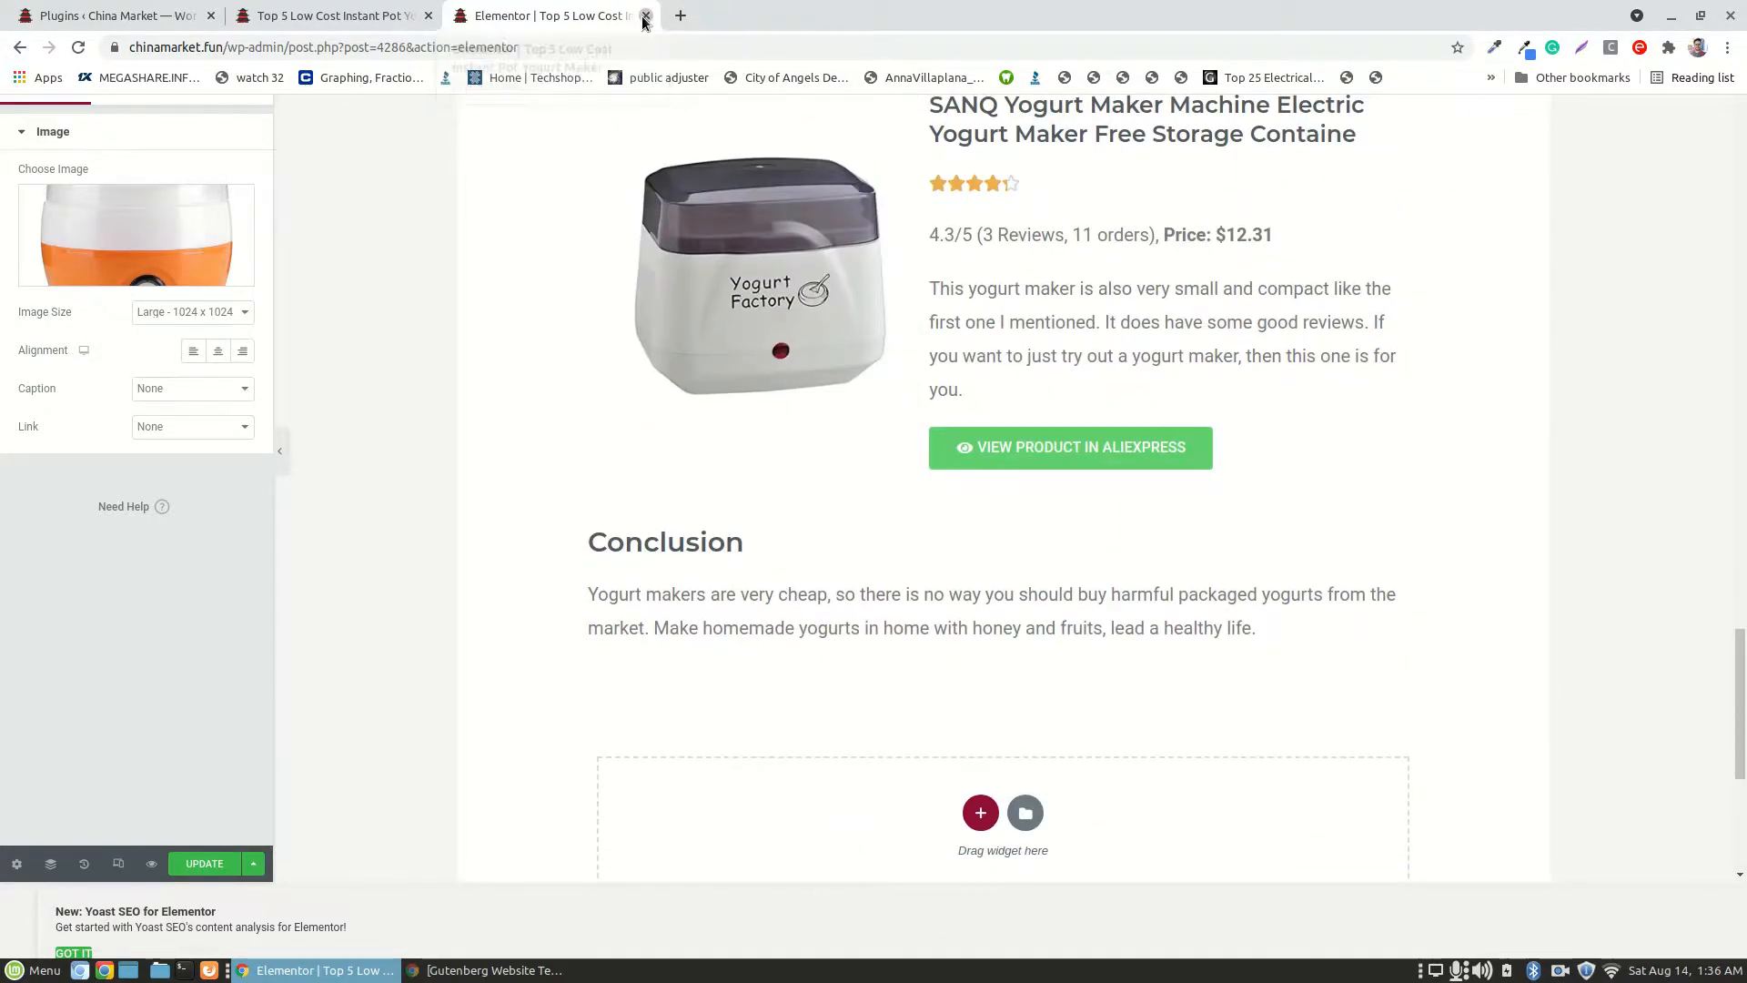
left_click(1029, 153)
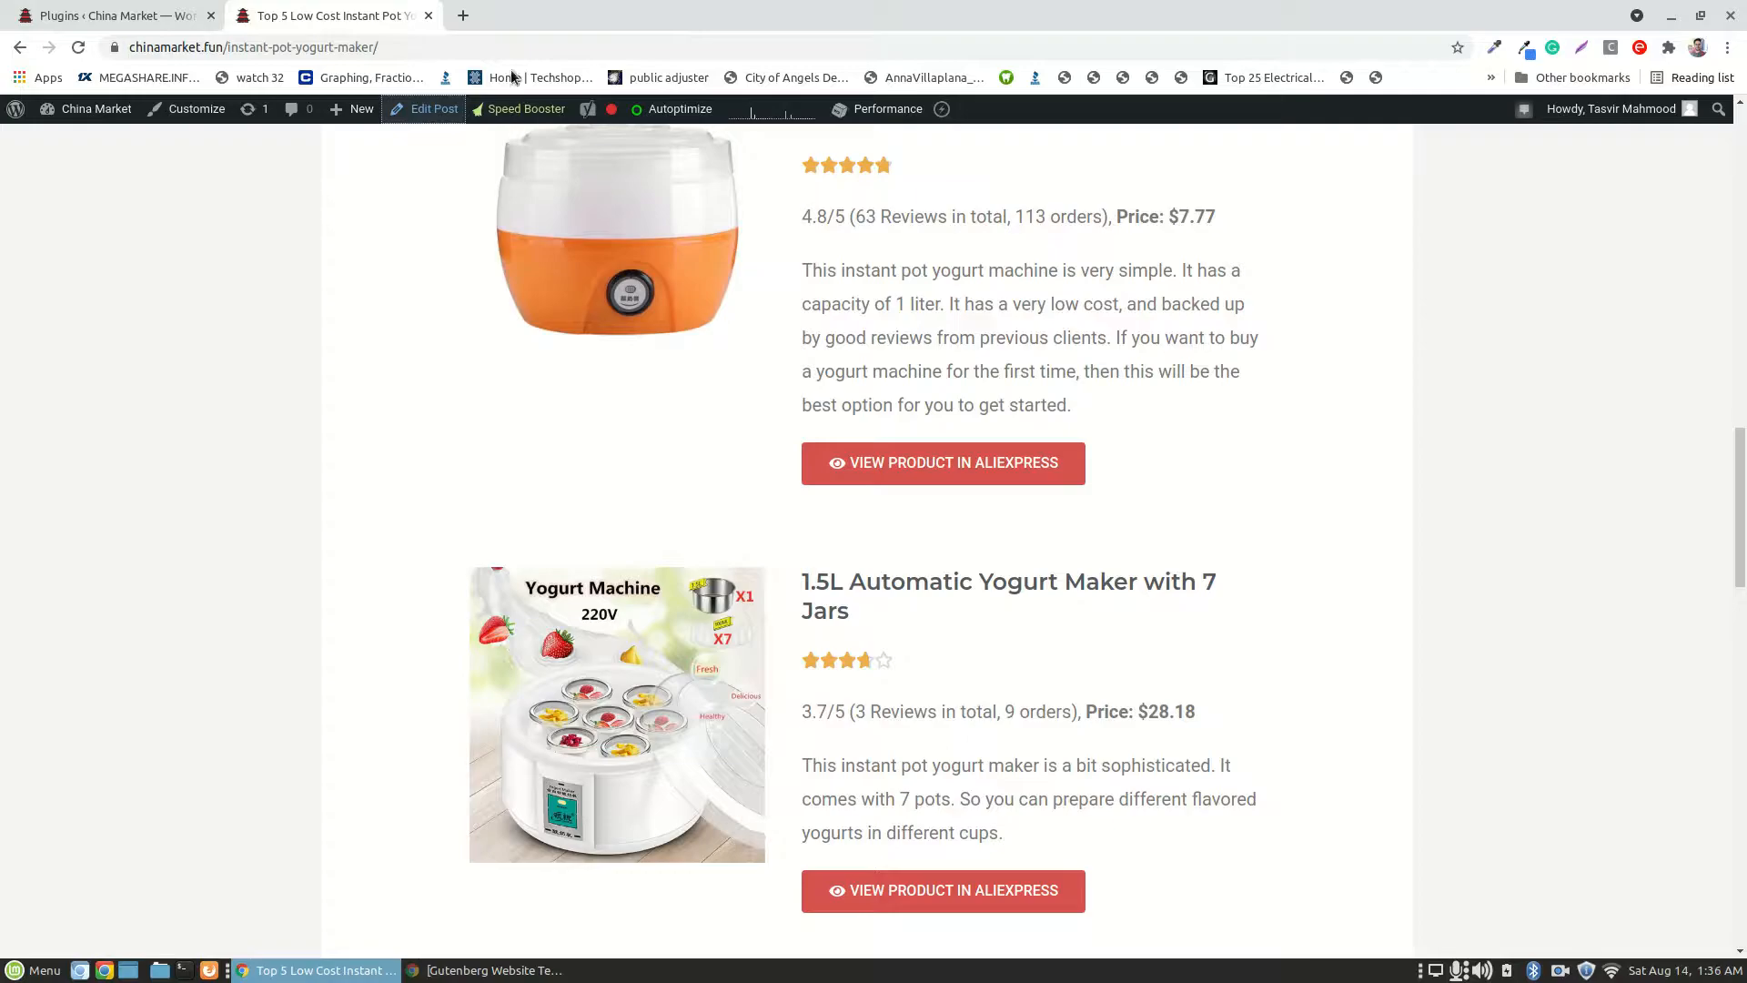
scroll(694, 379, "up", 9)
scroll(692, 370, "up", 9)
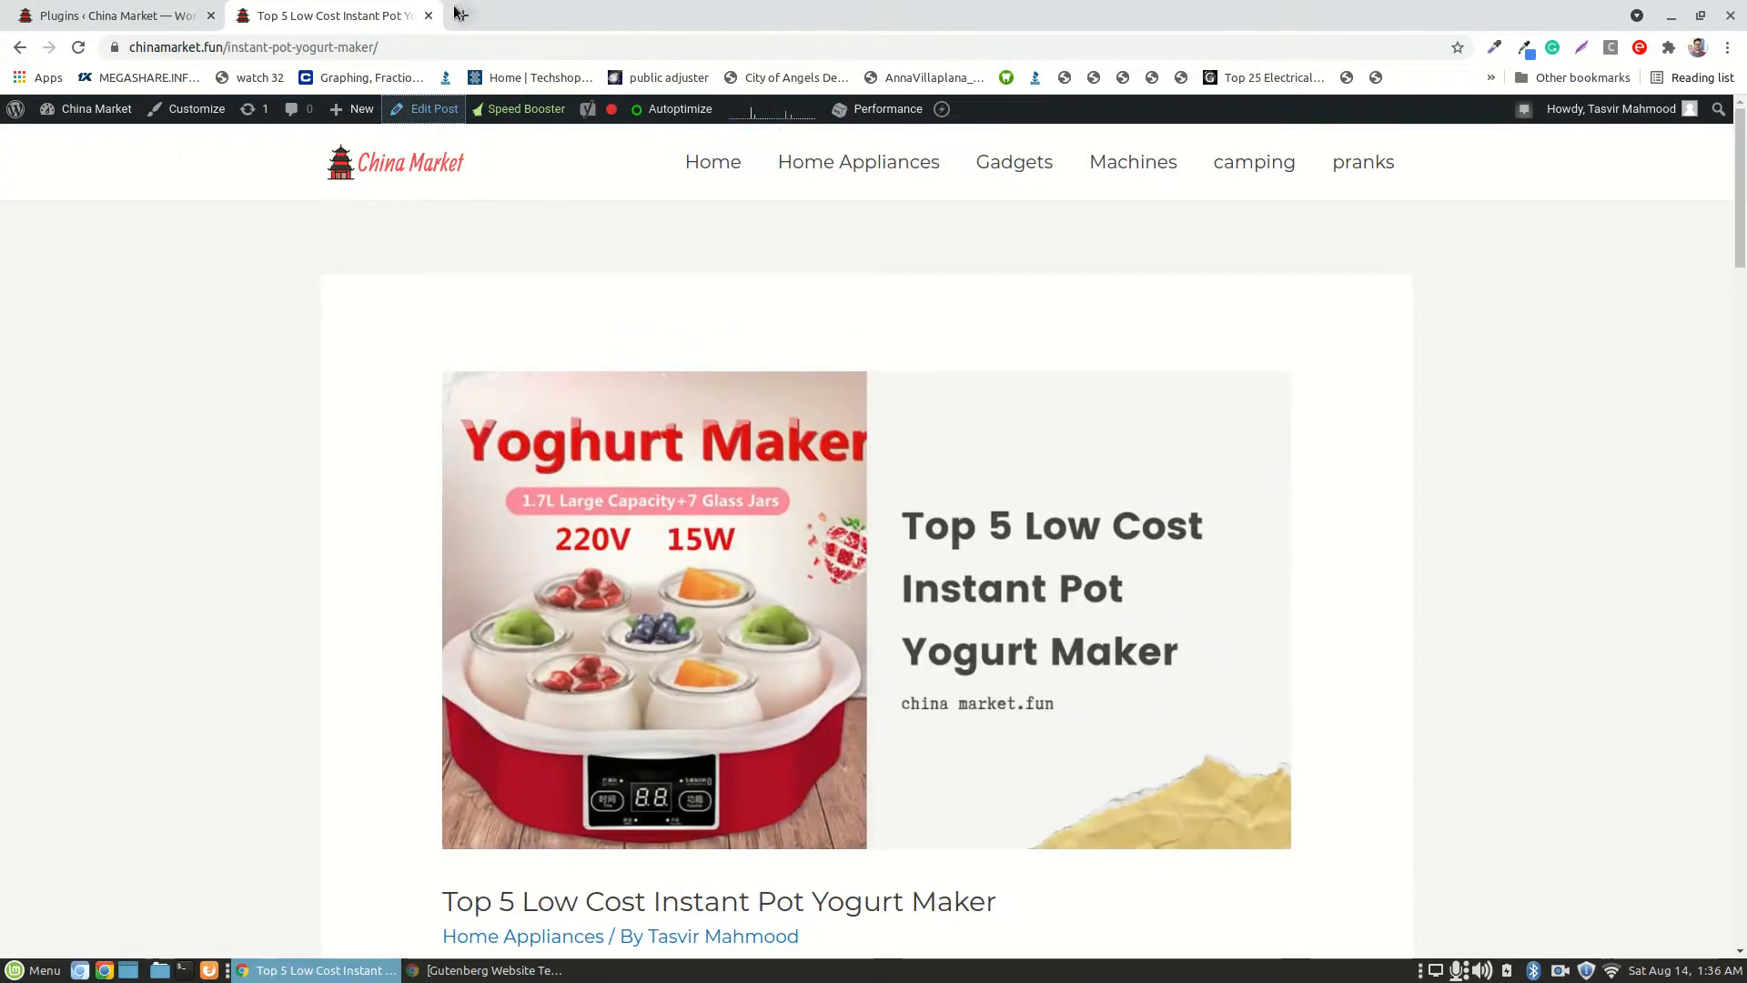
left_click(460, 14)
left_click(467, 45)
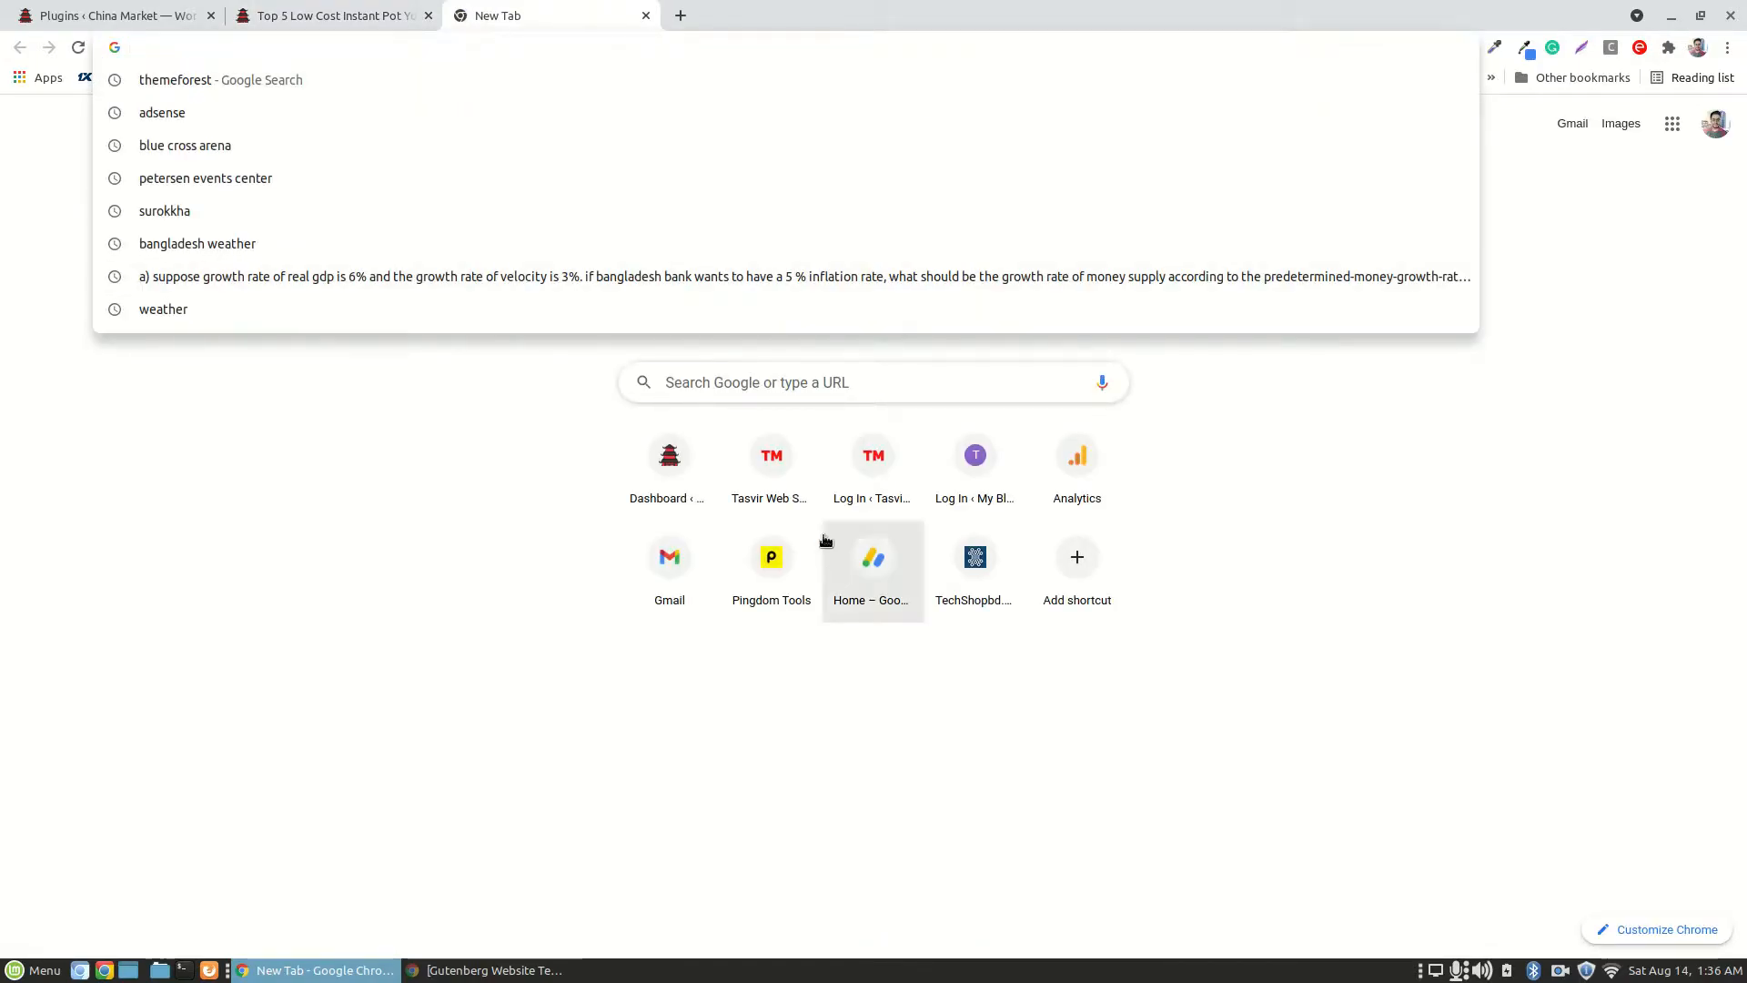
left_click(793, 562)
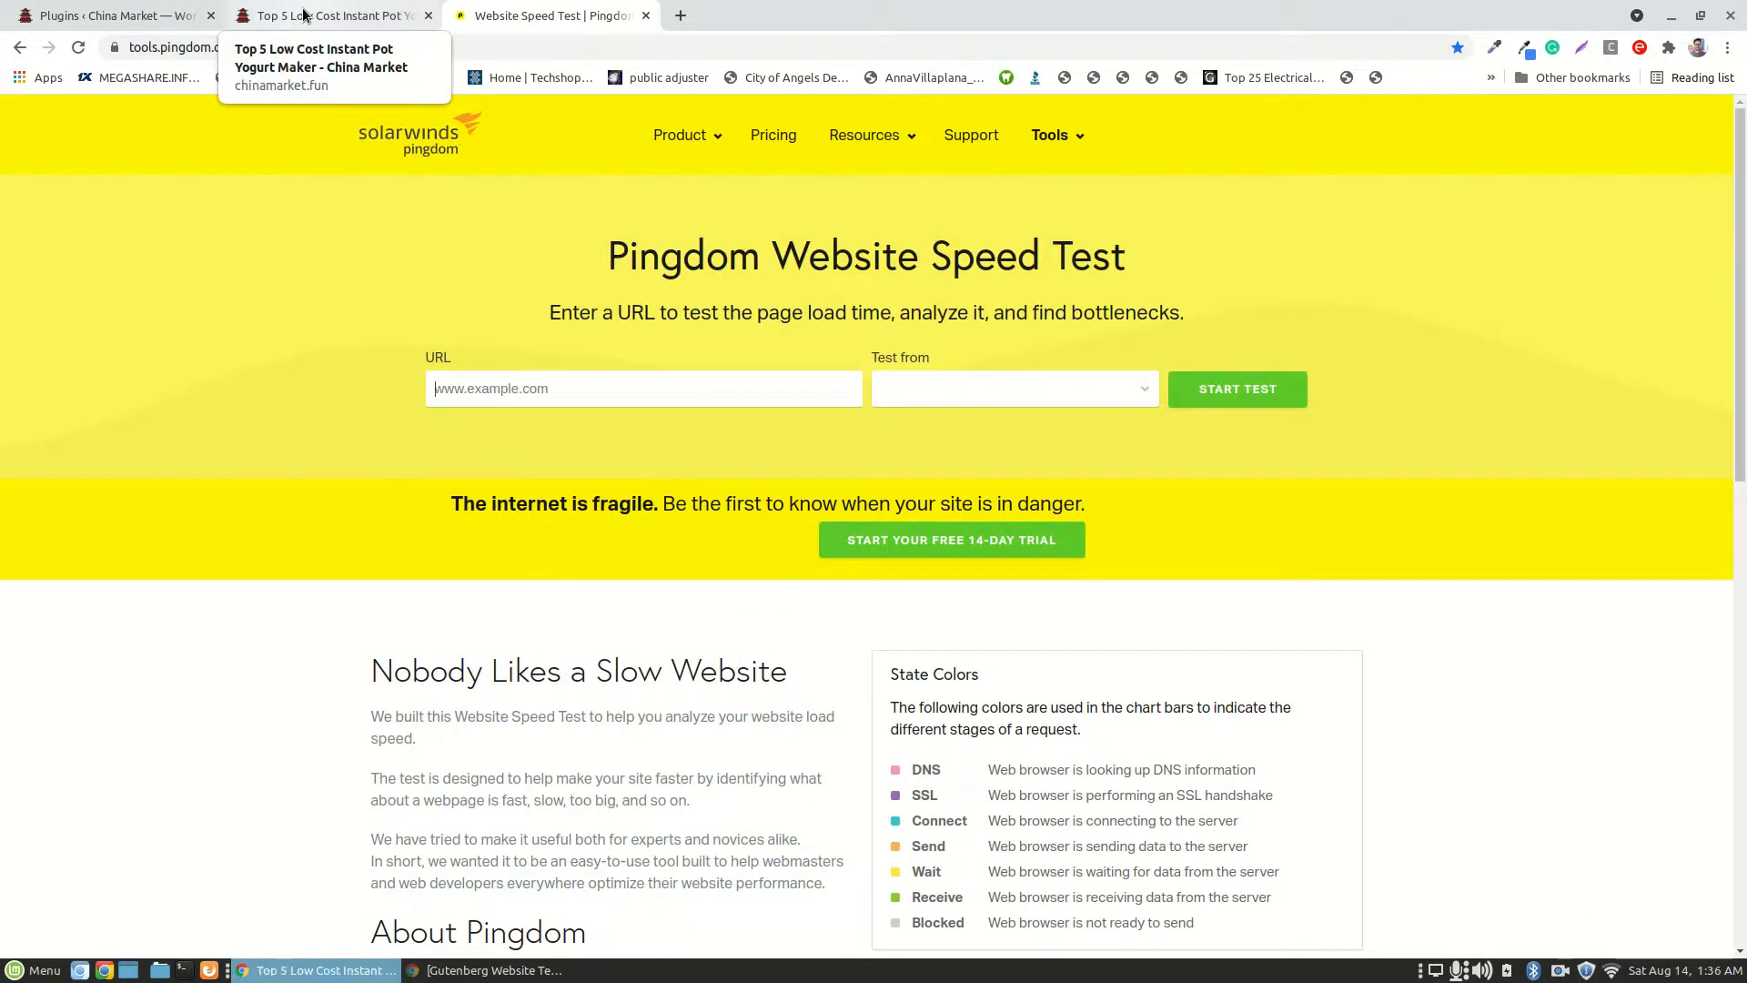
- Copy the published yogurt maker article's web address and return to the Pingdom Website Speed Test
left_click(300, 13)
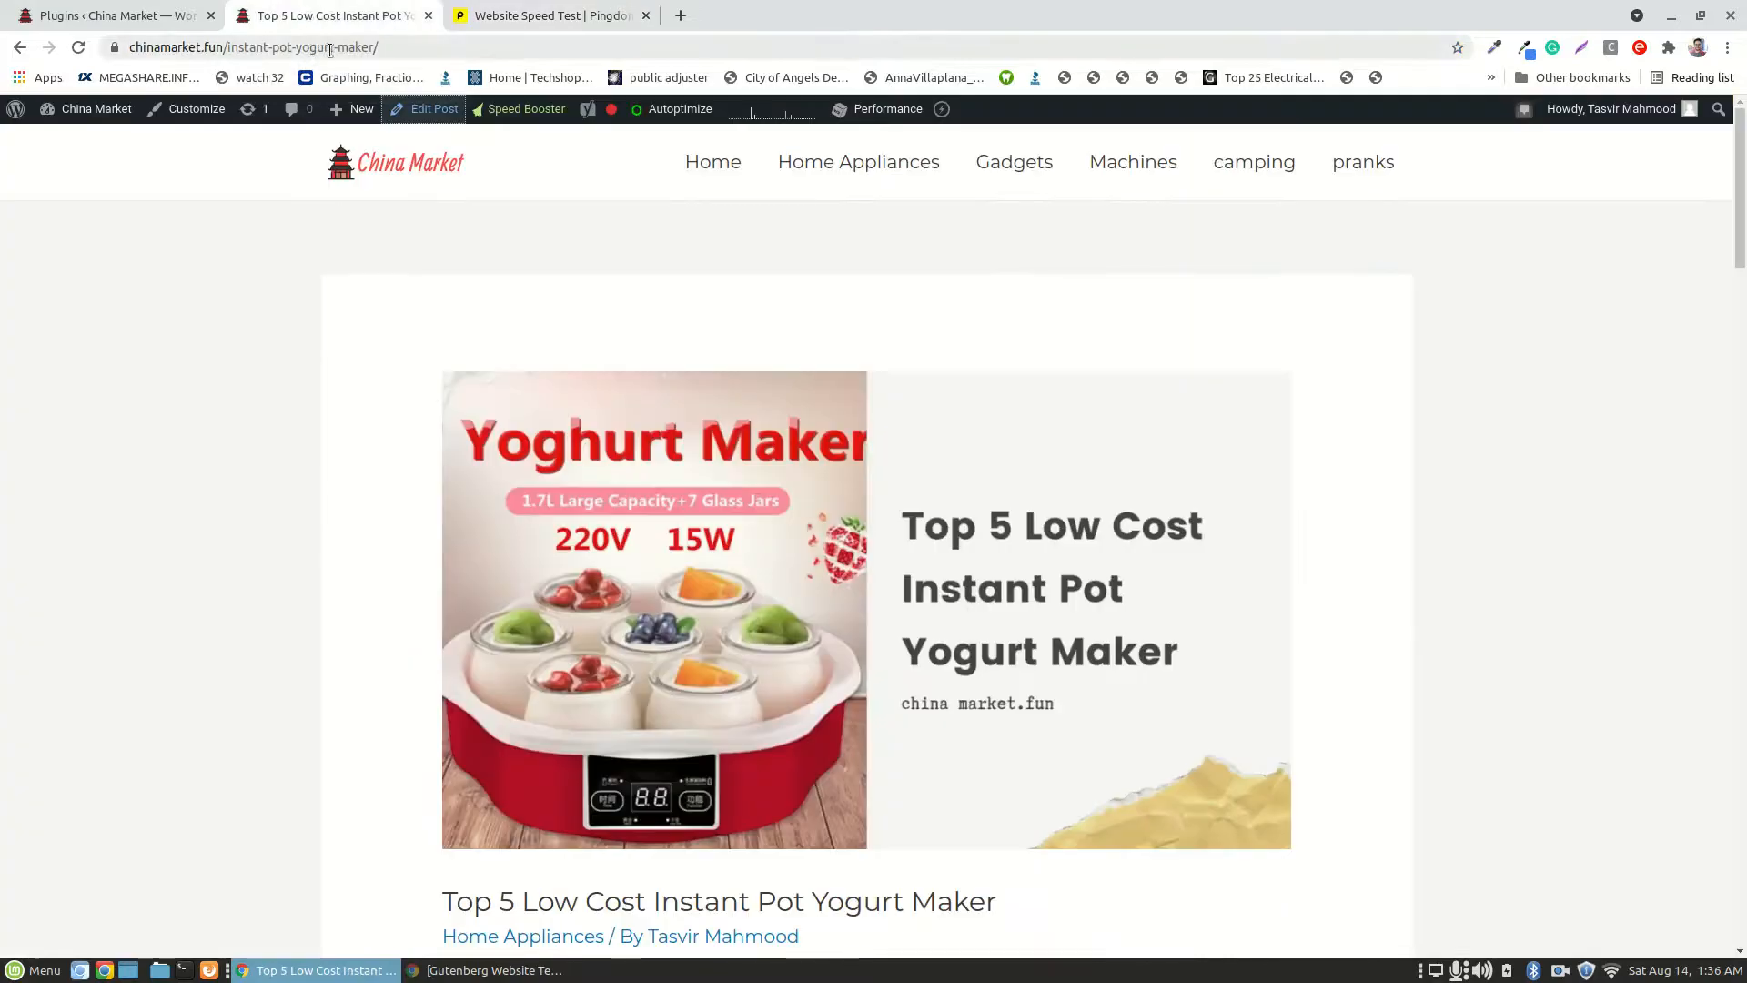
left_click(329, 47)
right_click(331, 47)
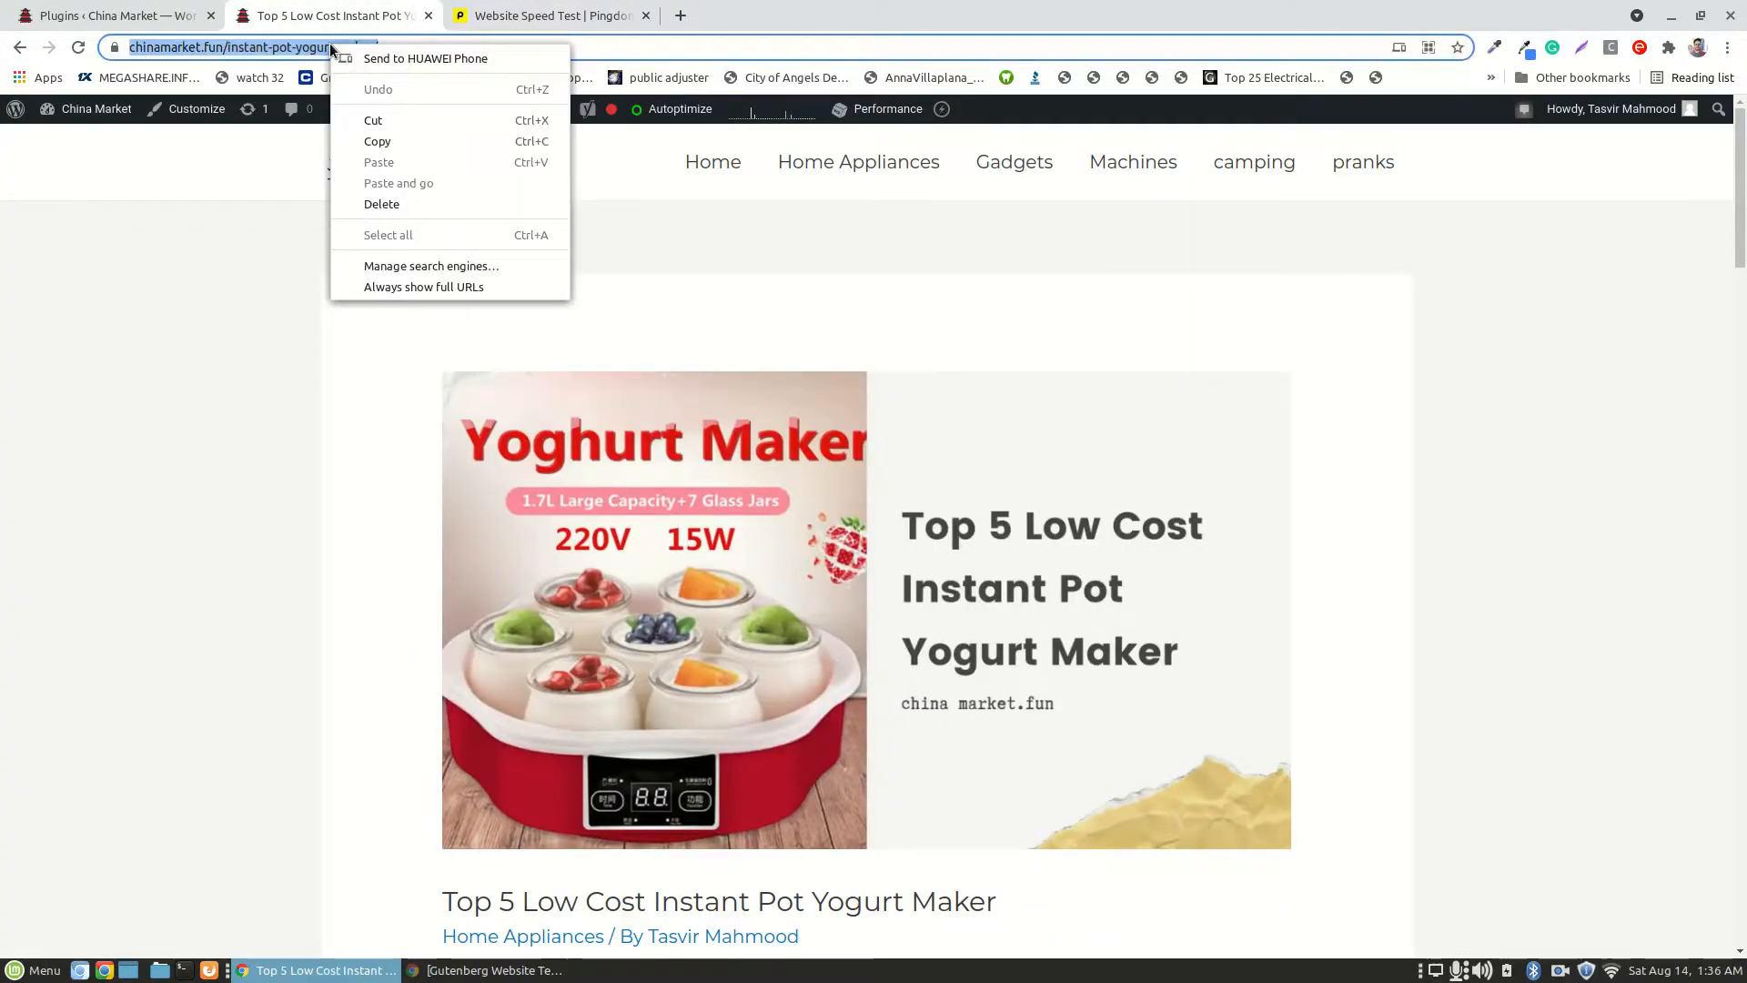
left_click(395, 142)
left_click(496, 16)
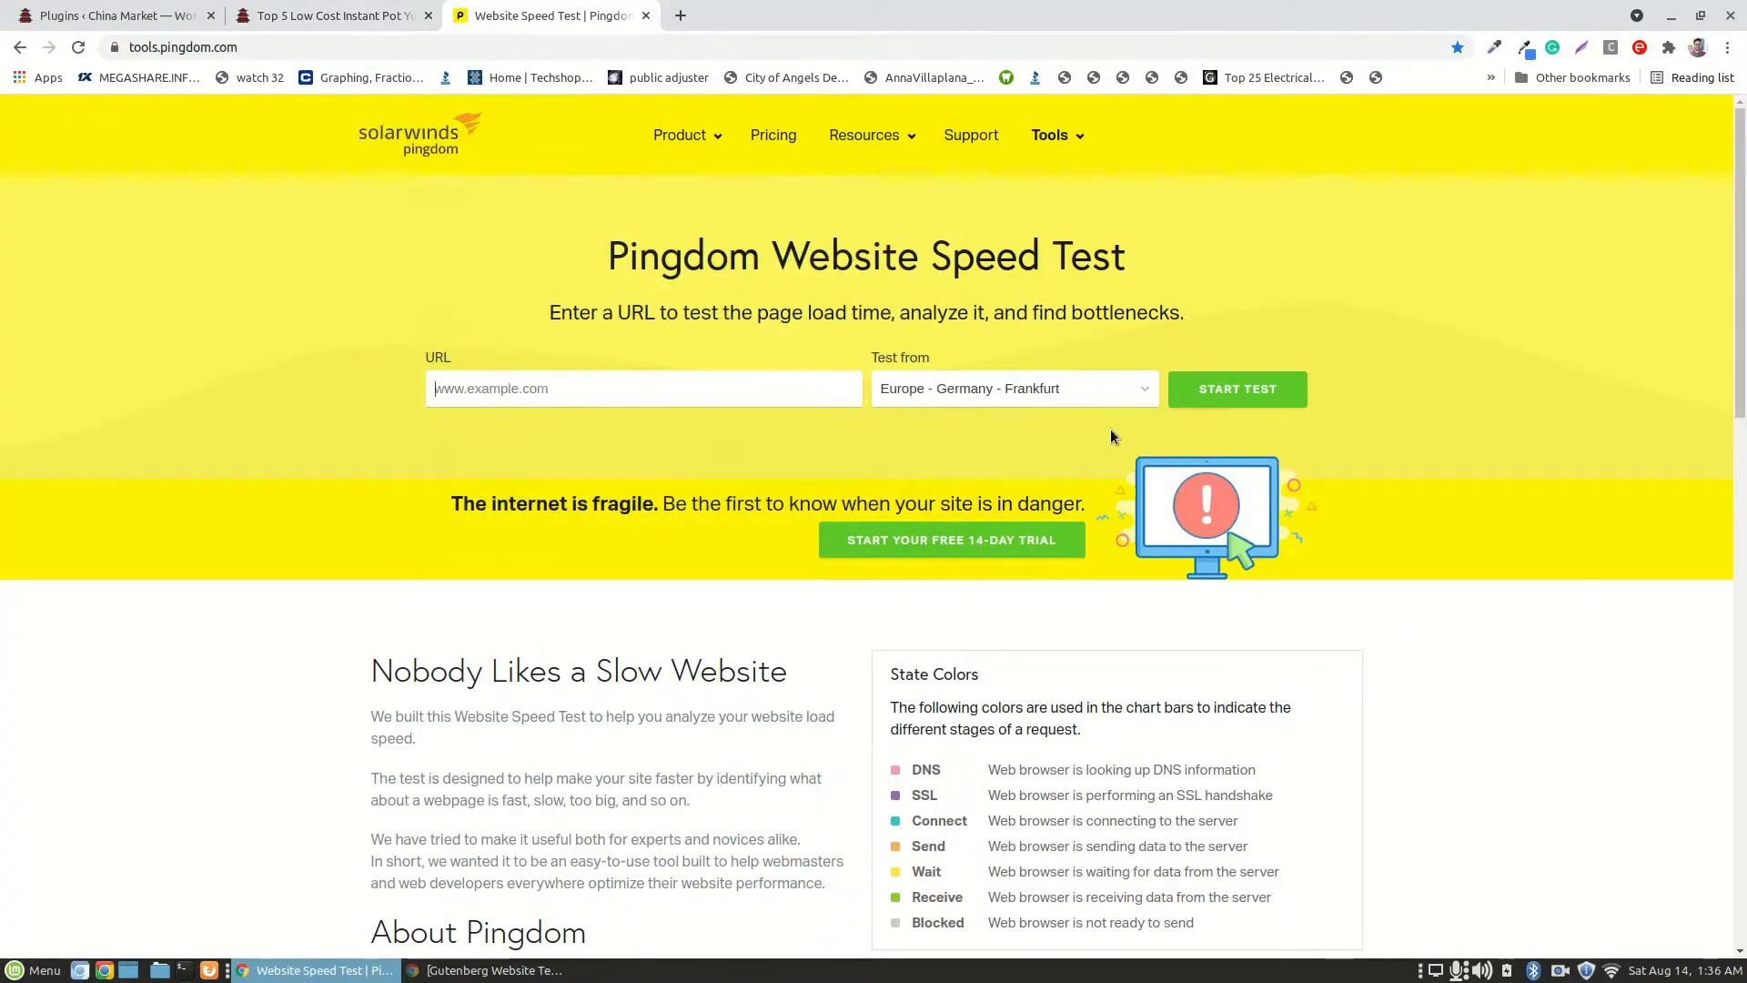
left_click(1086, 395)
left_click(1047, 520)
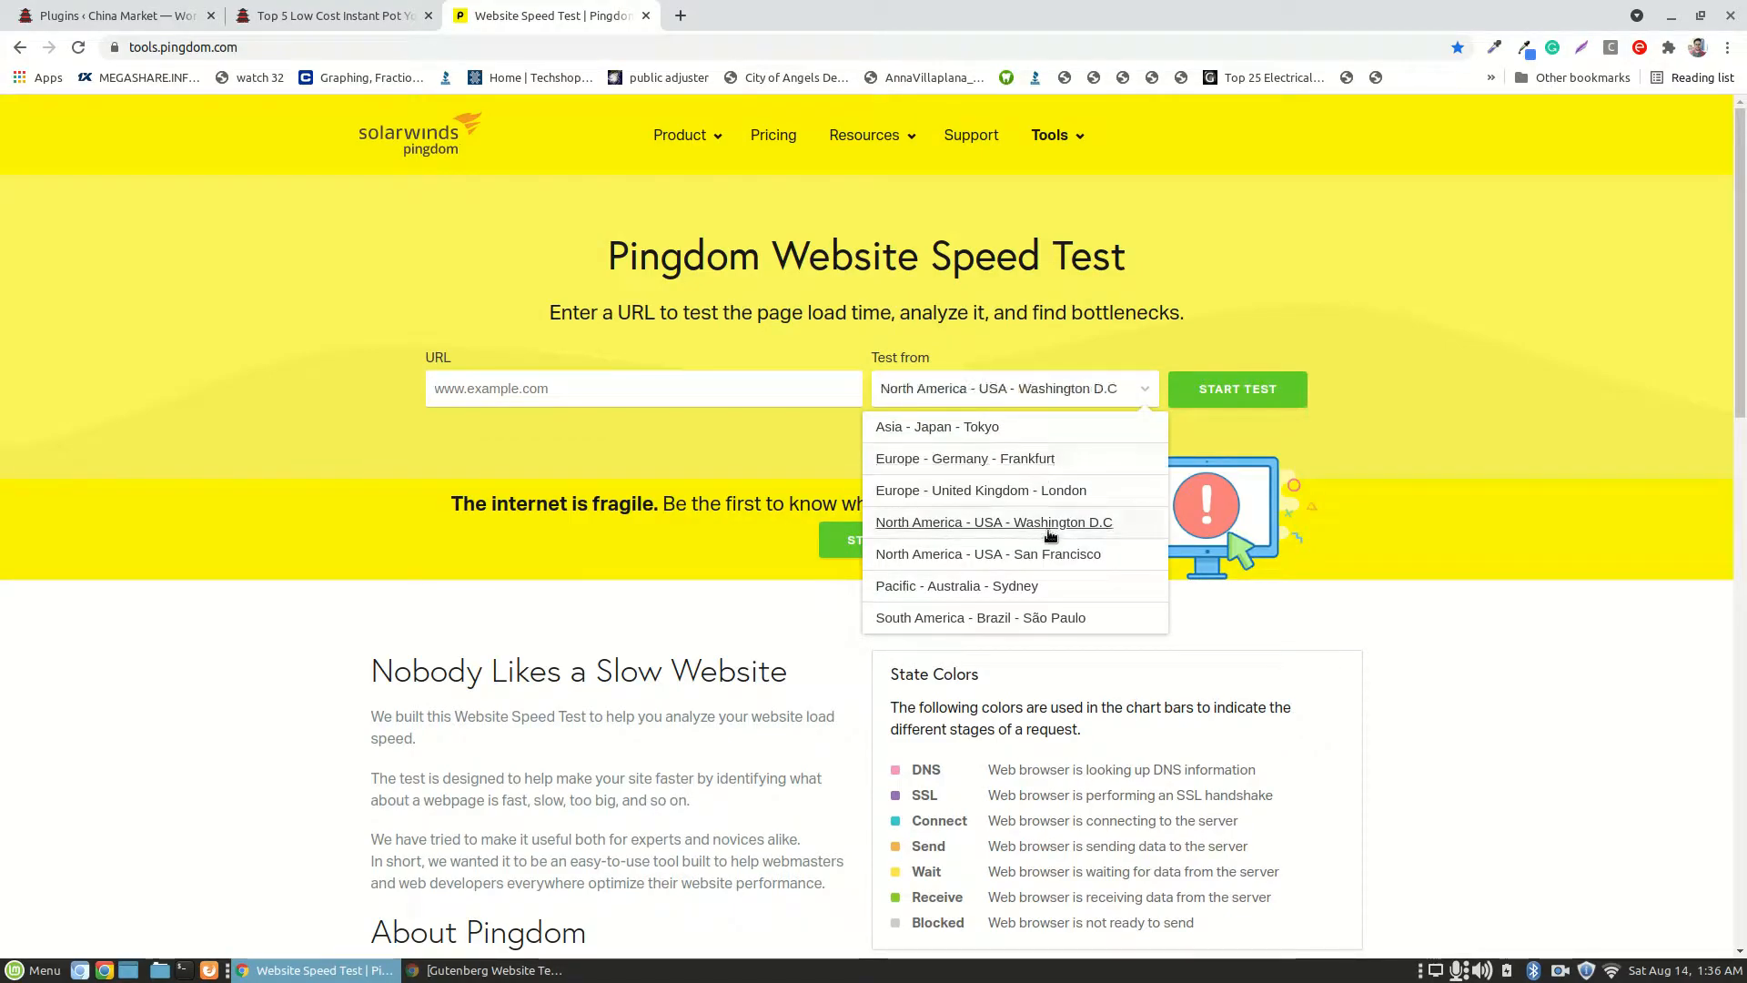
right_click(593, 392)
left_click(681, 506)
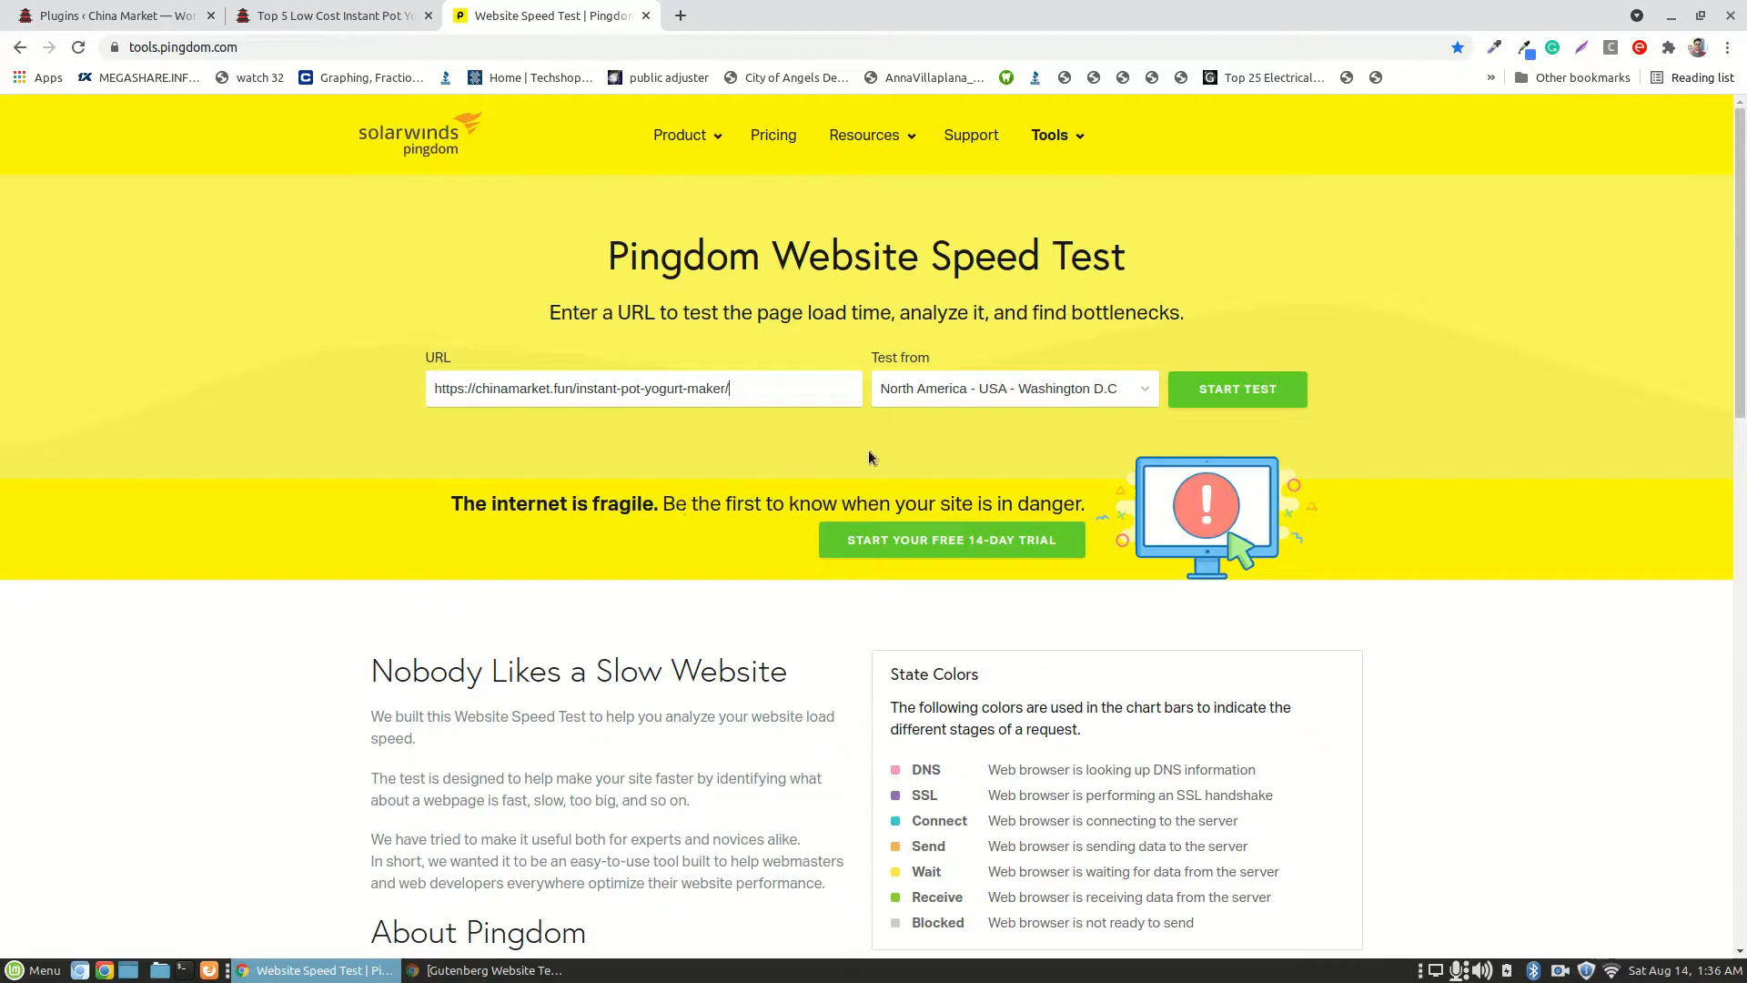
left_click(1270, 397)
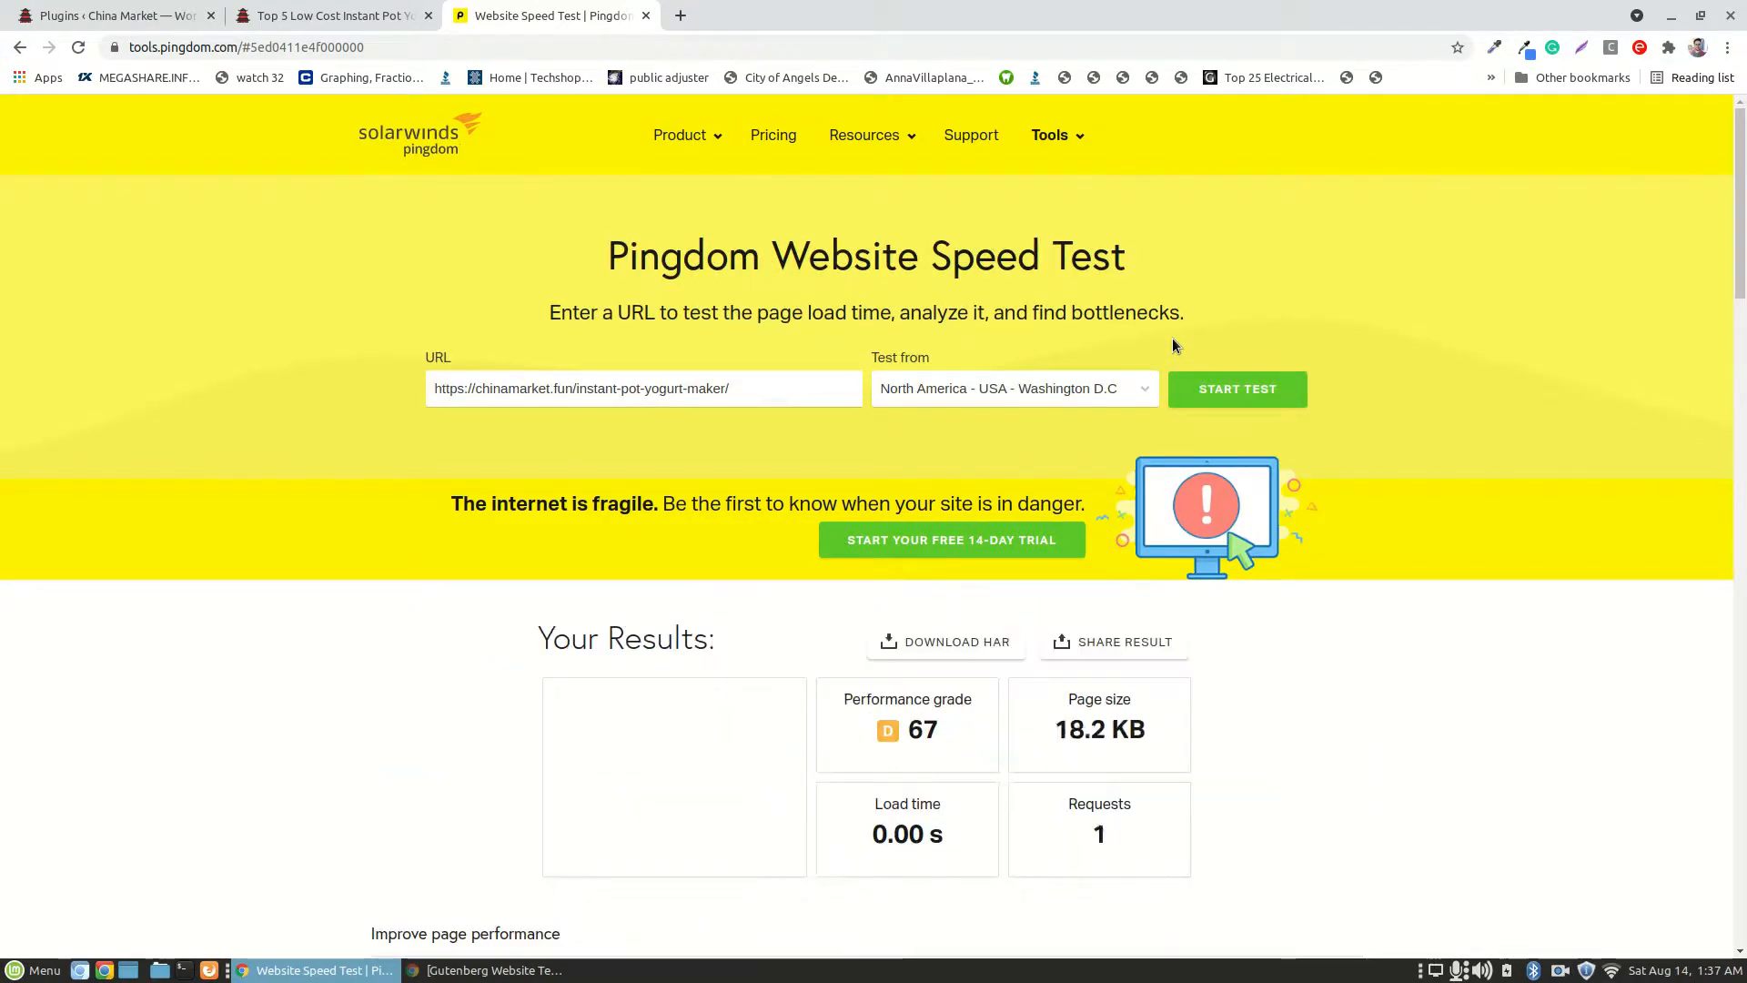
- Examine the speed test's performance grade, page size, load time and number of requests
scroll(1449, 417, "down", 2)
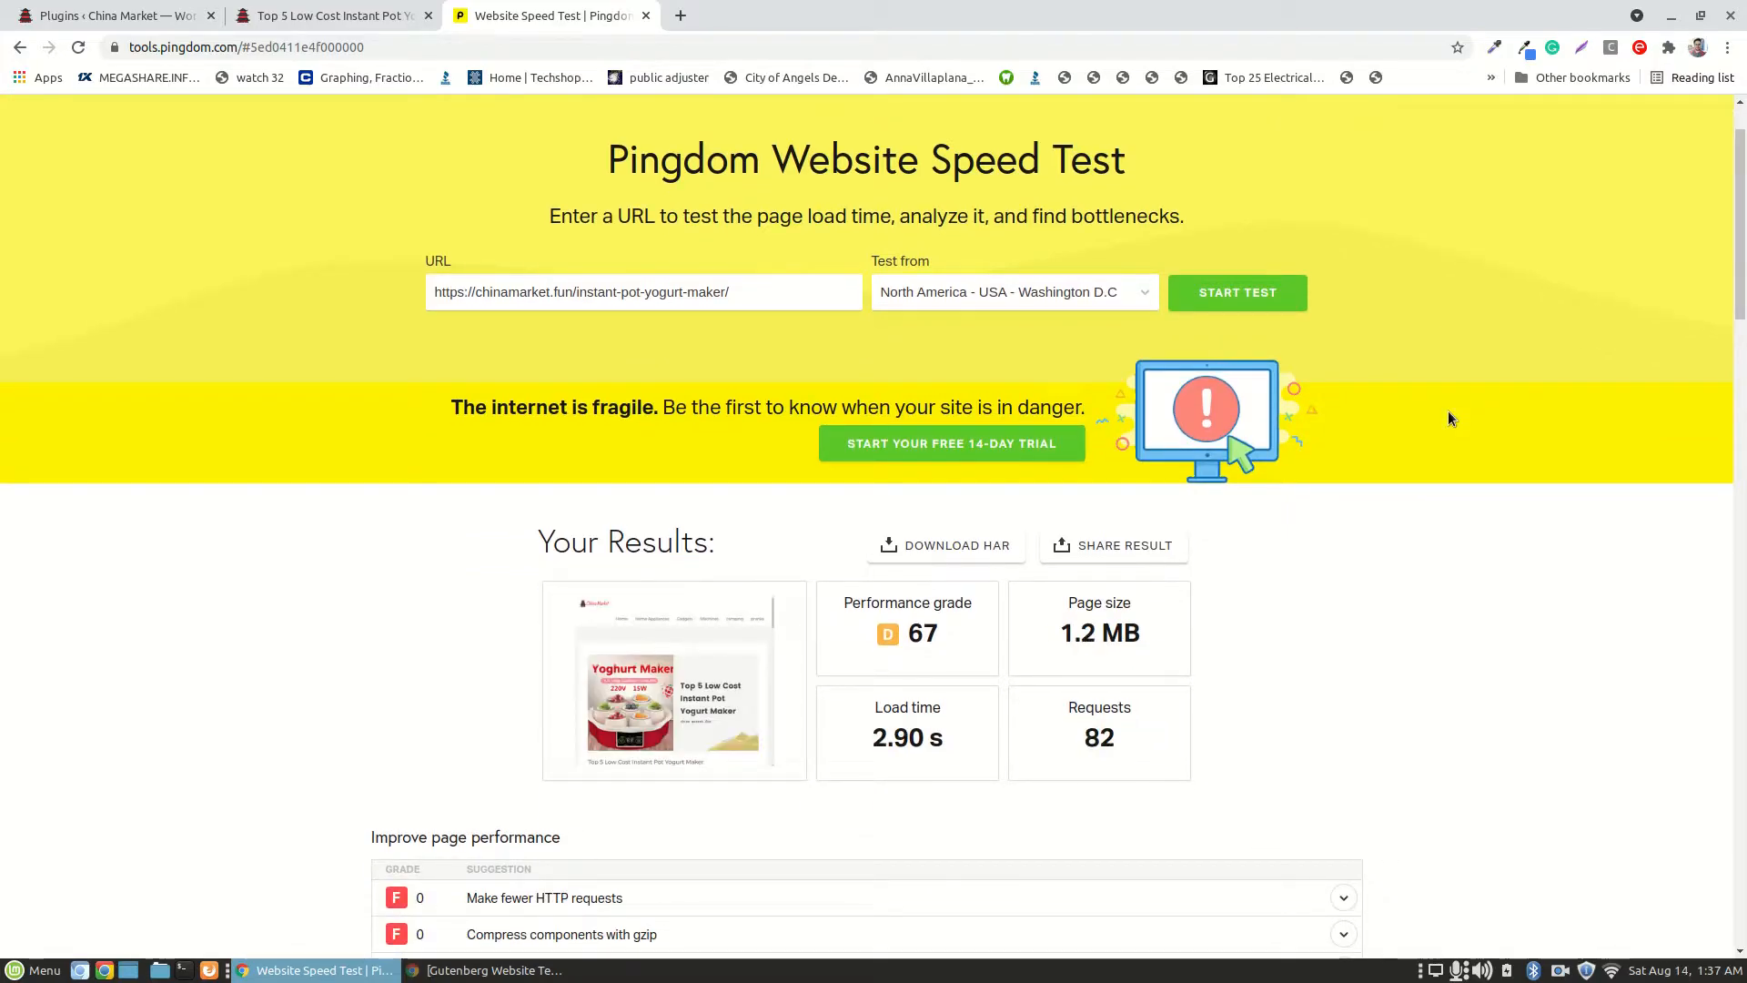
scroll(1521, 557, "down", 2)
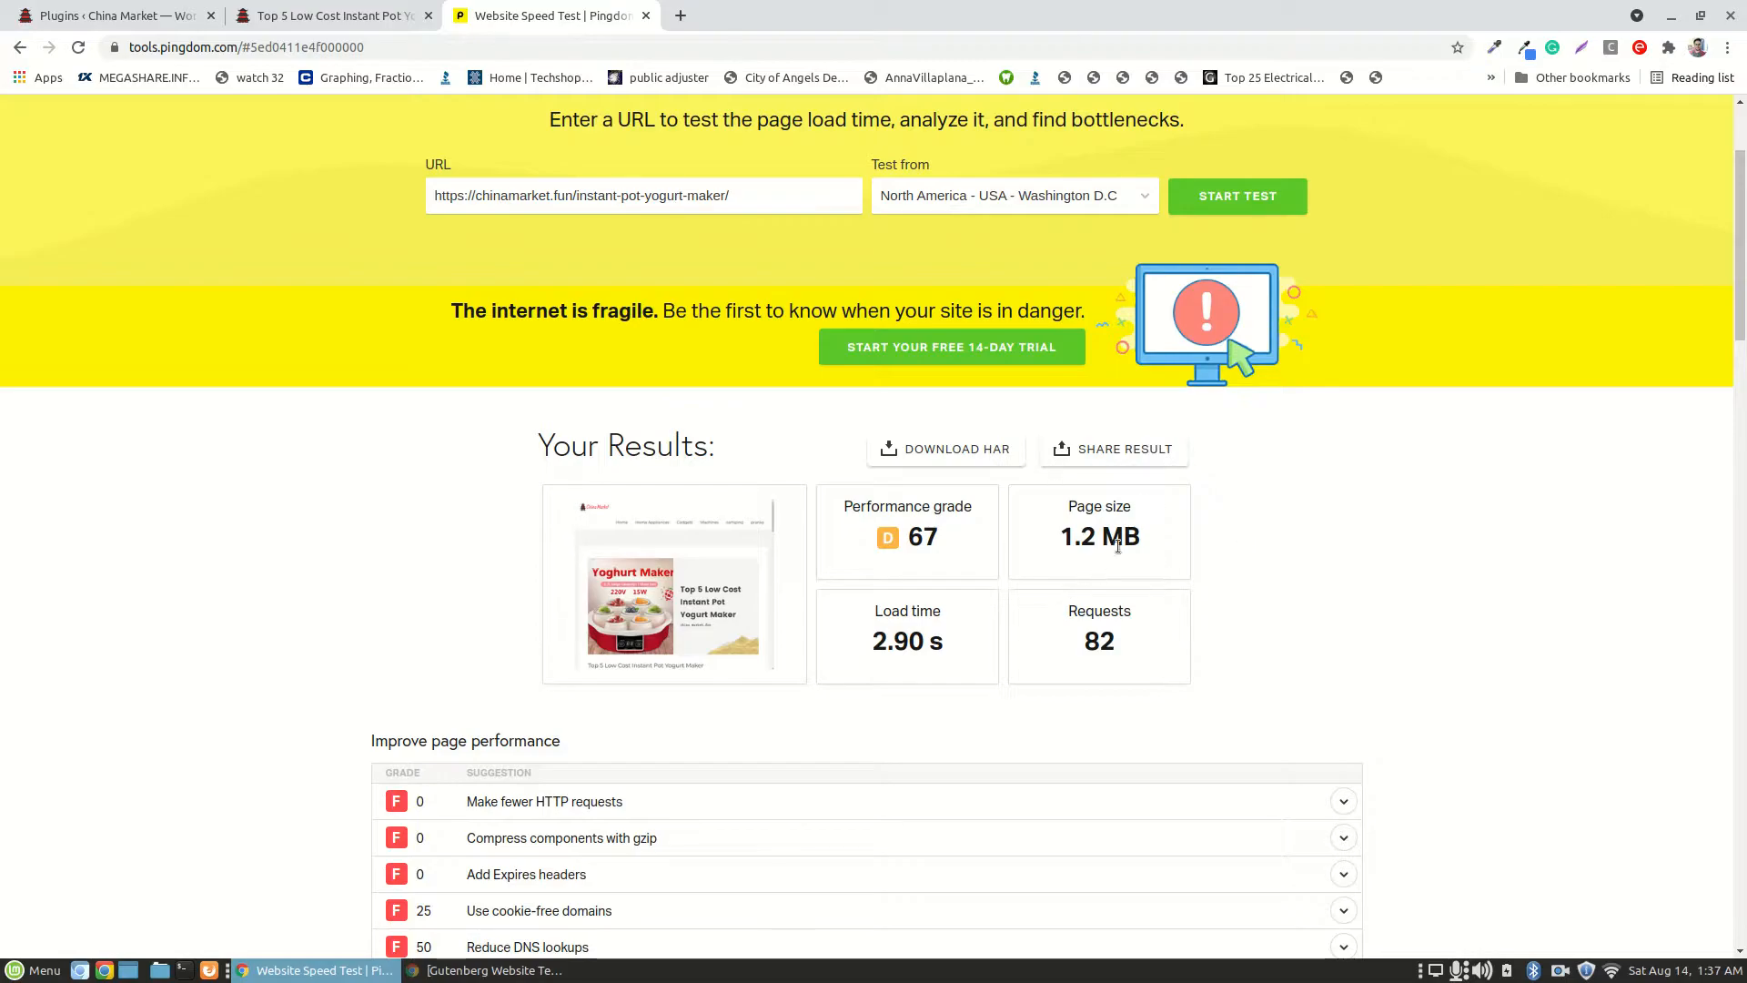
left_click_drag(1079, 541, 1134, 537)
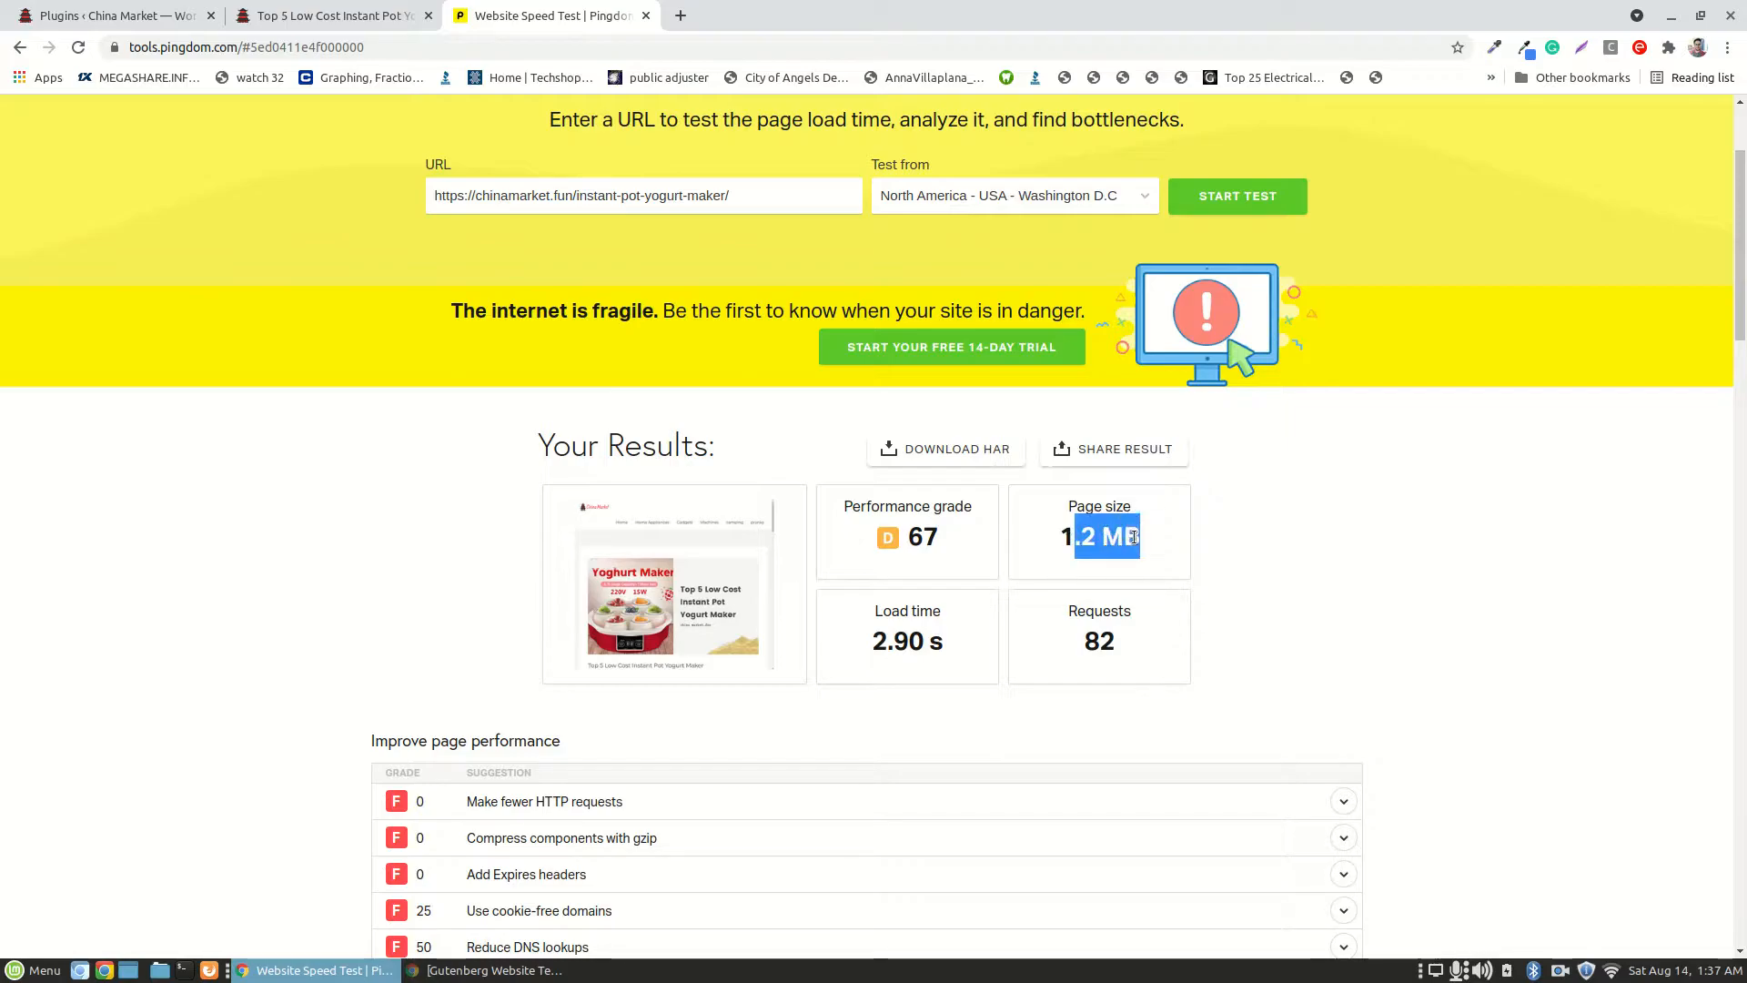
left_click(1134, 537)
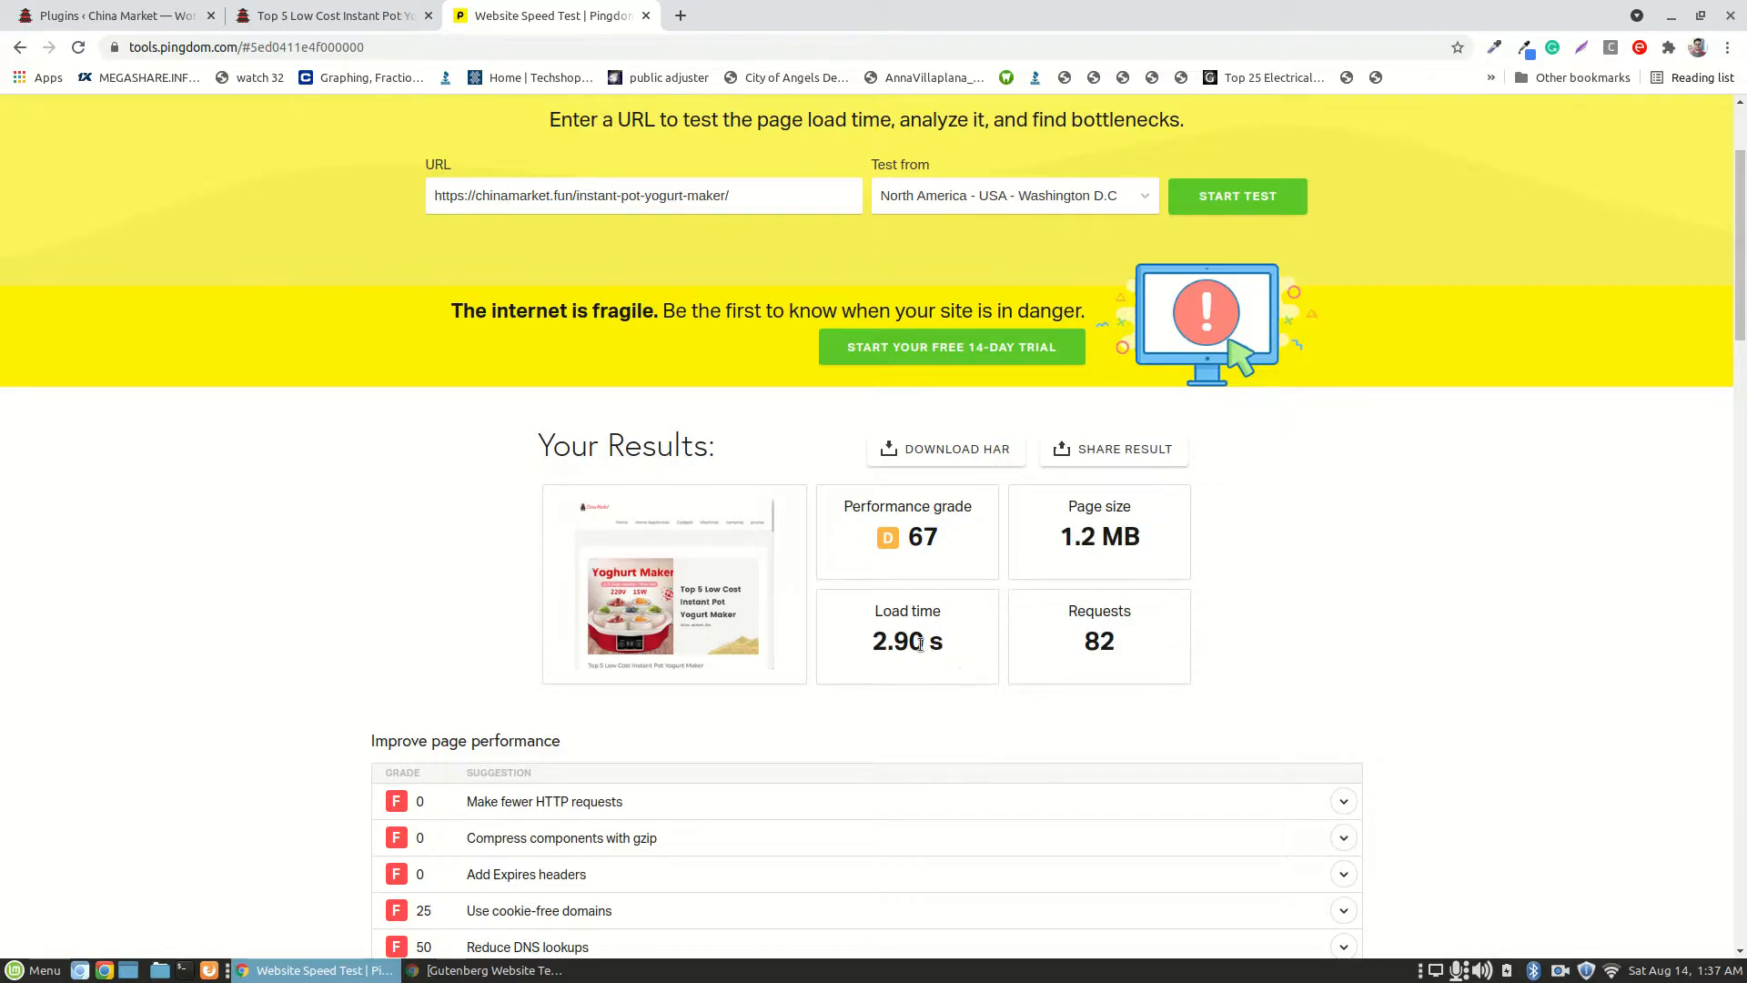
left_click_drag(925, 643, 878, 647)
left_click(992, 649)
left_click_drag(1085, 643, 1115, 643)
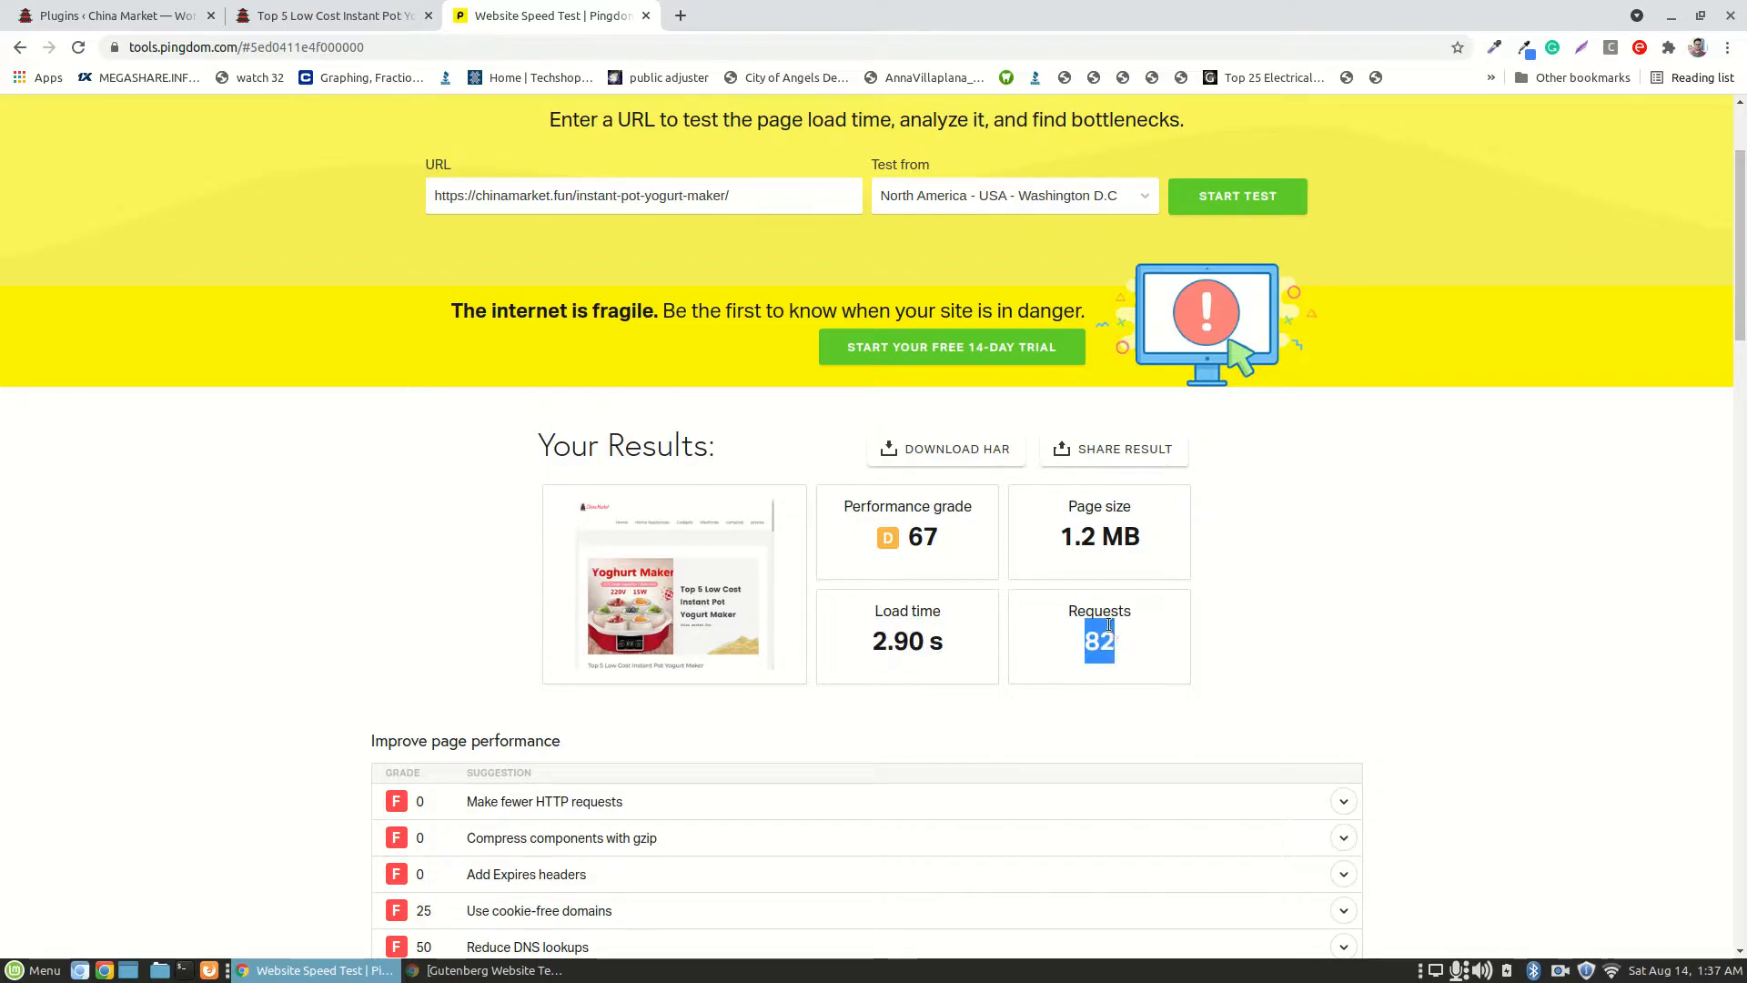
- Review the published yogurt maker article from its introduction through the product listings and back to its title
left_click(333, 16)
scroll(795, 473, "down", 3)
scroll(796, 478, "down", 9)
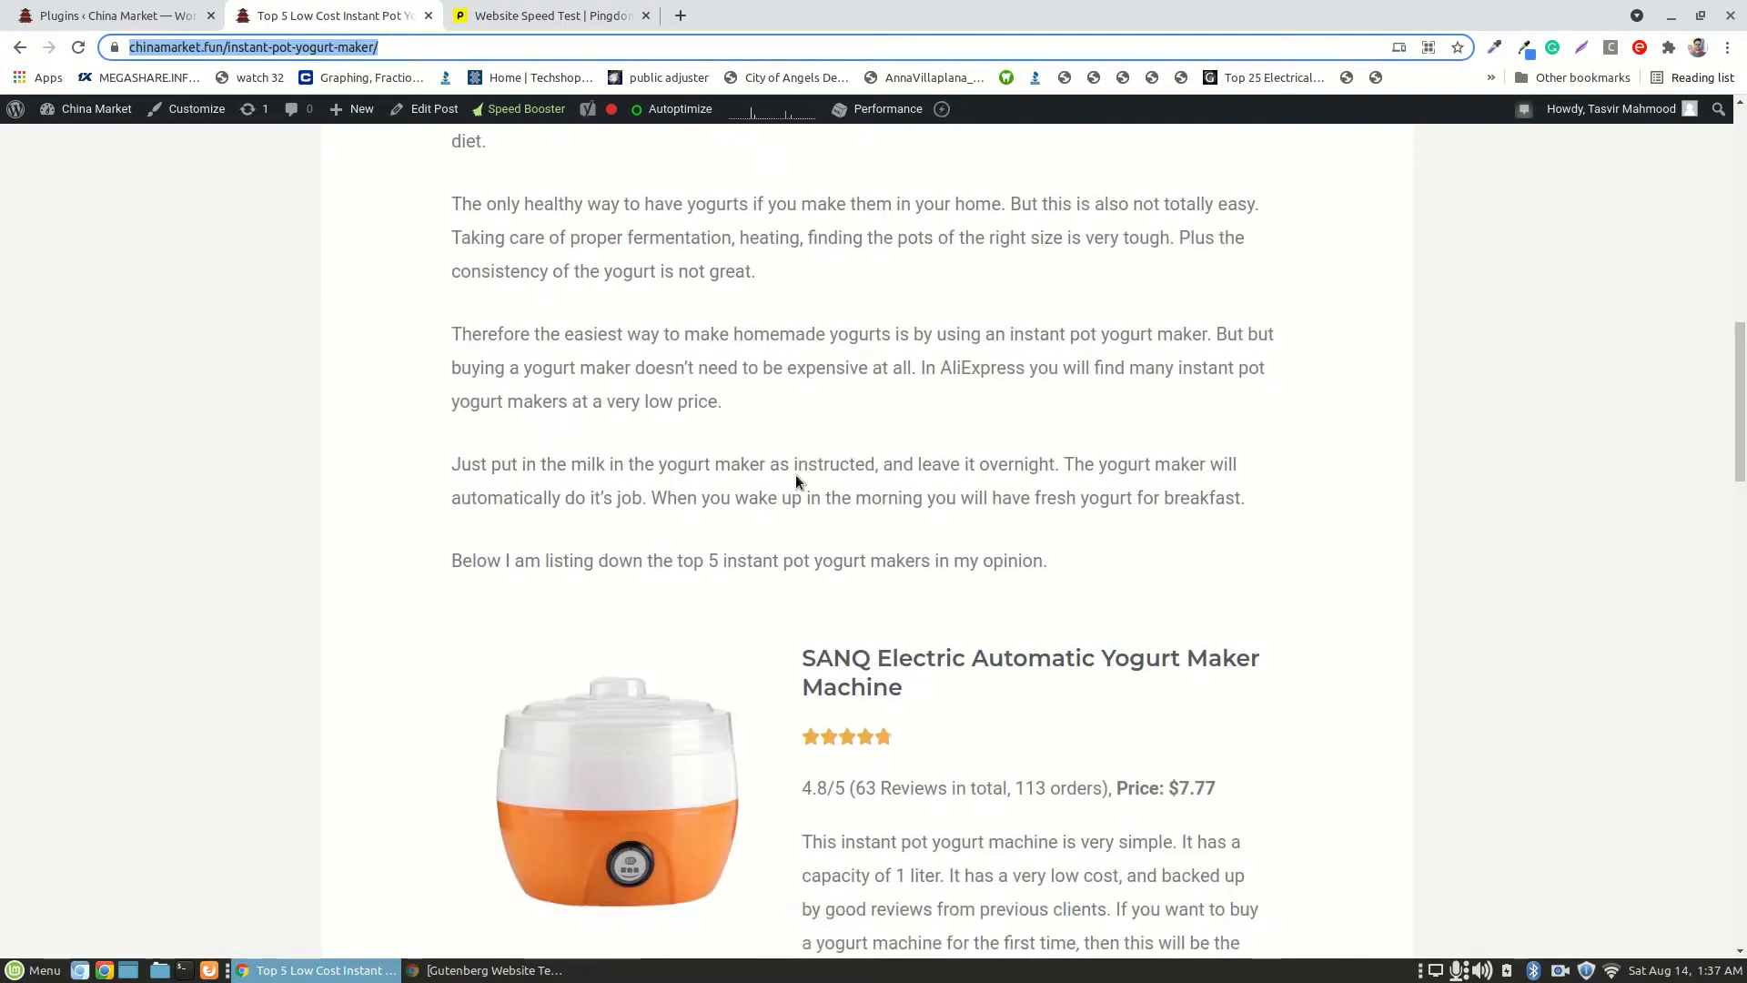
scroll(795, 474, "down", 4)
scroll(796, 481, "down", 10)
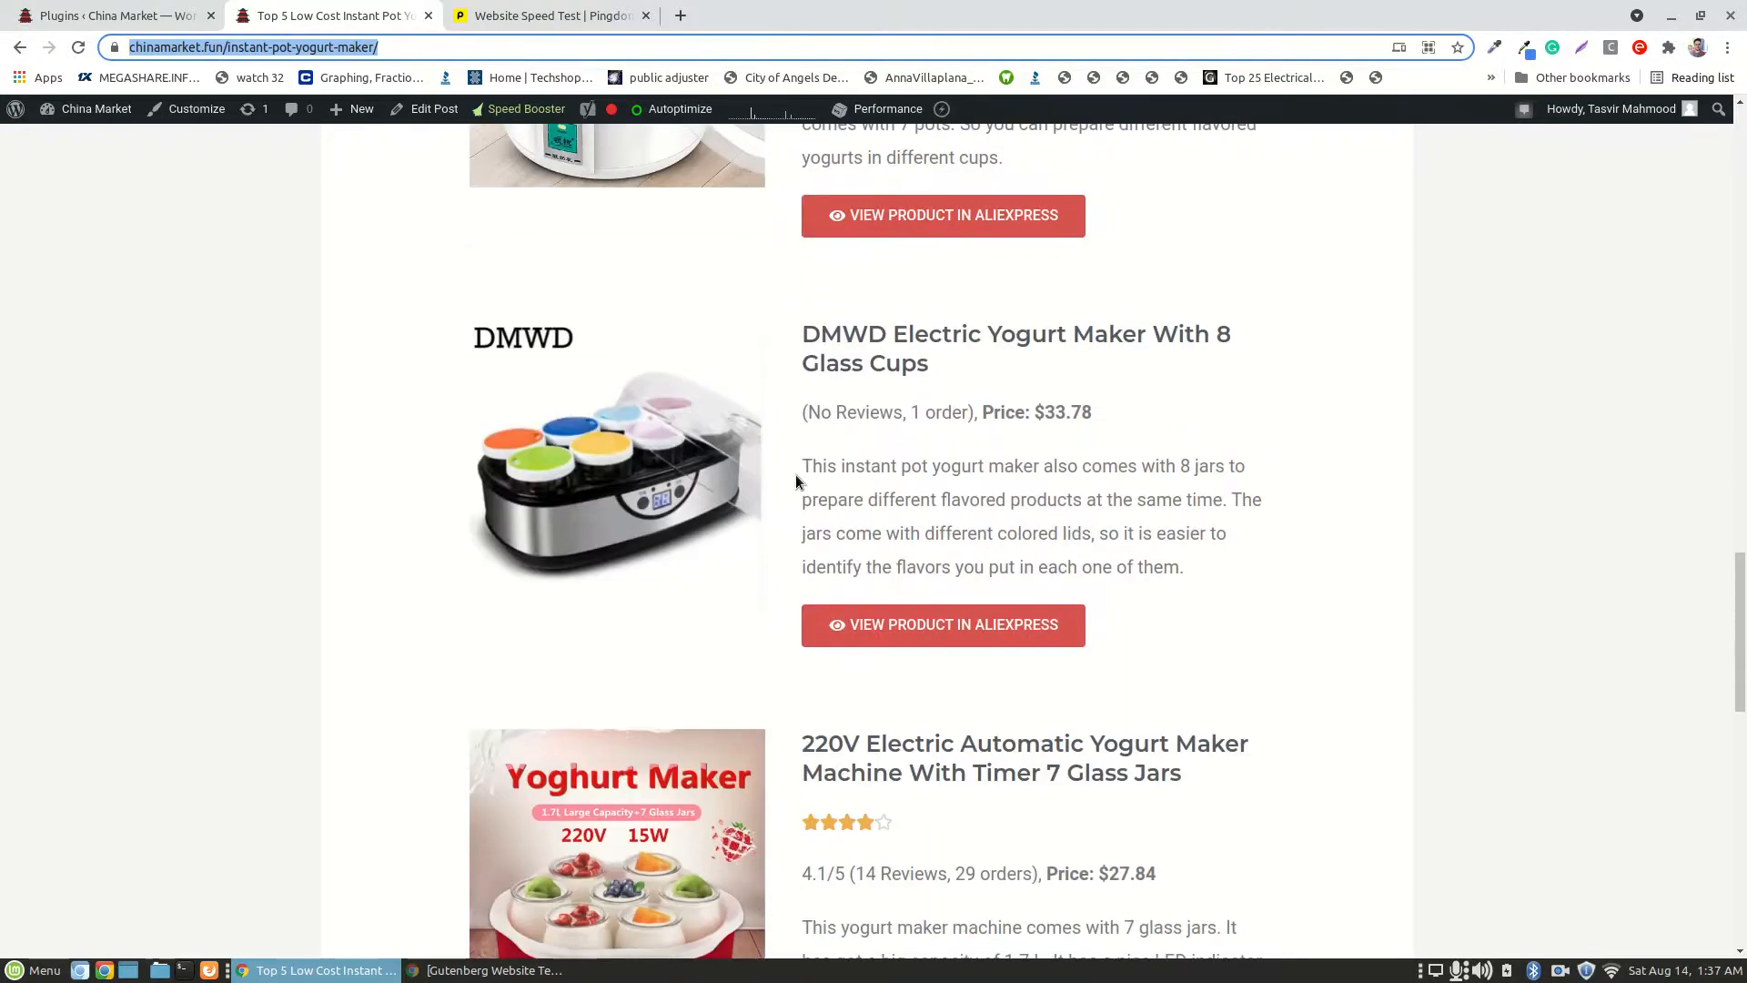
scroll(795, 478, "up", 6)
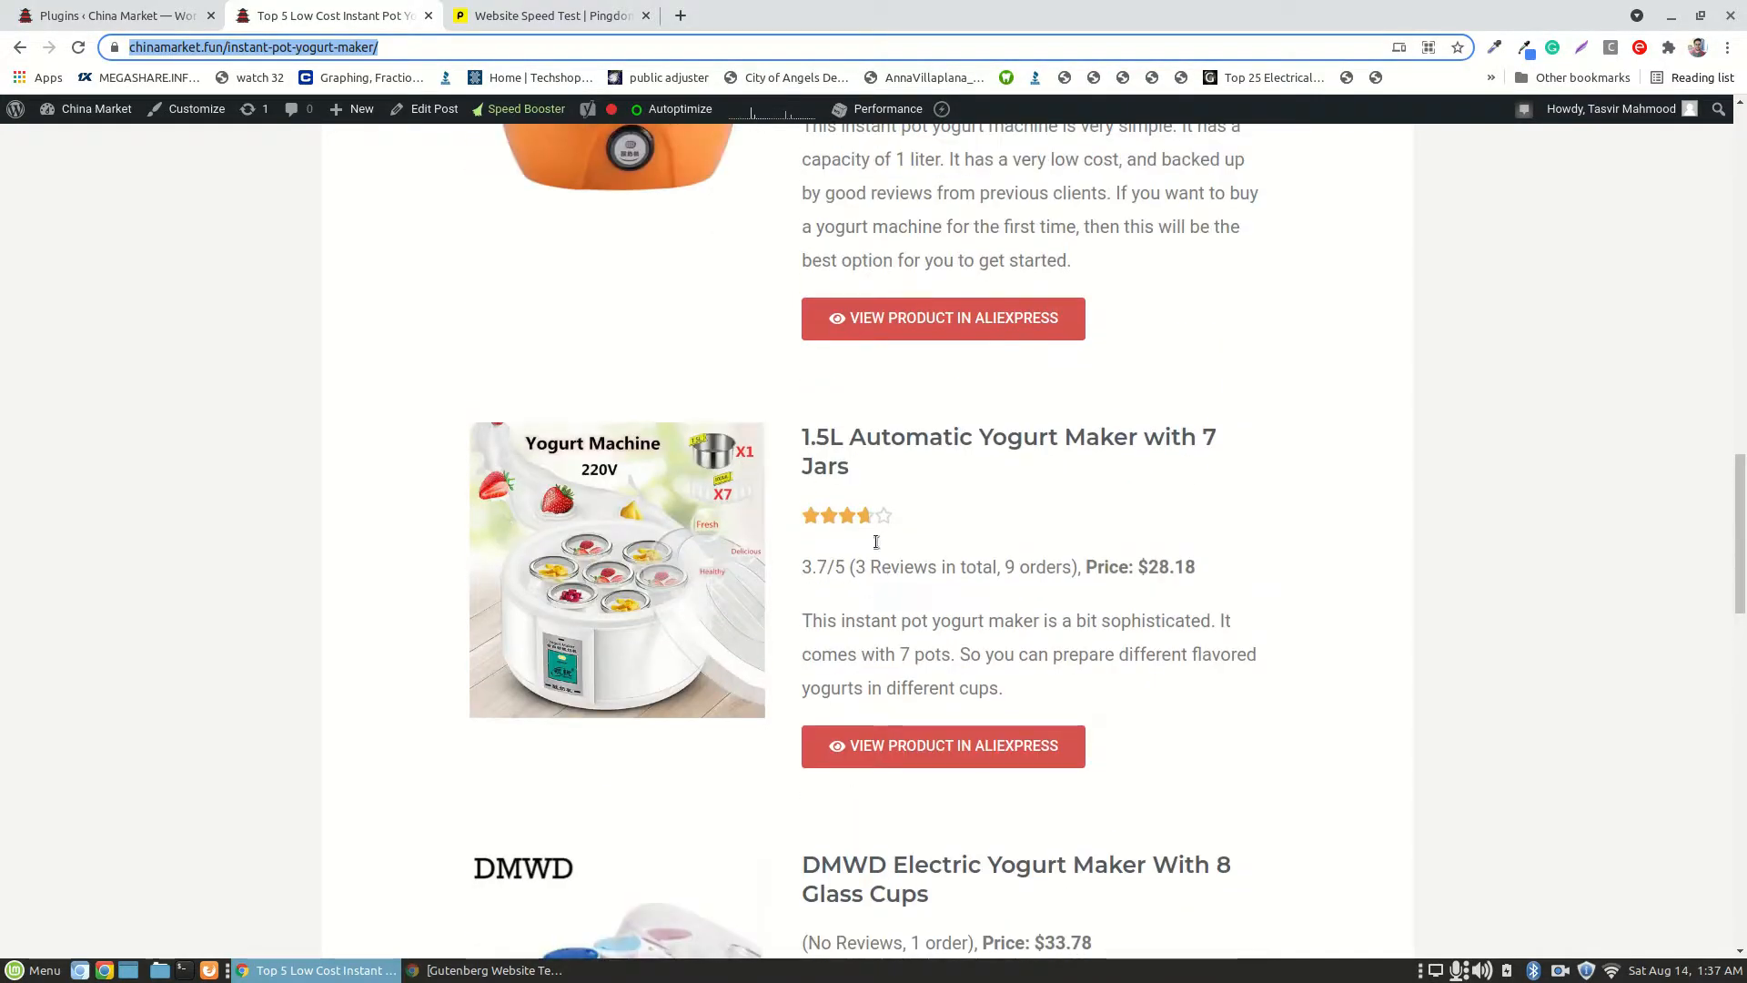
scroll(831, 463, "up", 3)
scroll(892, 393, "up", 10)
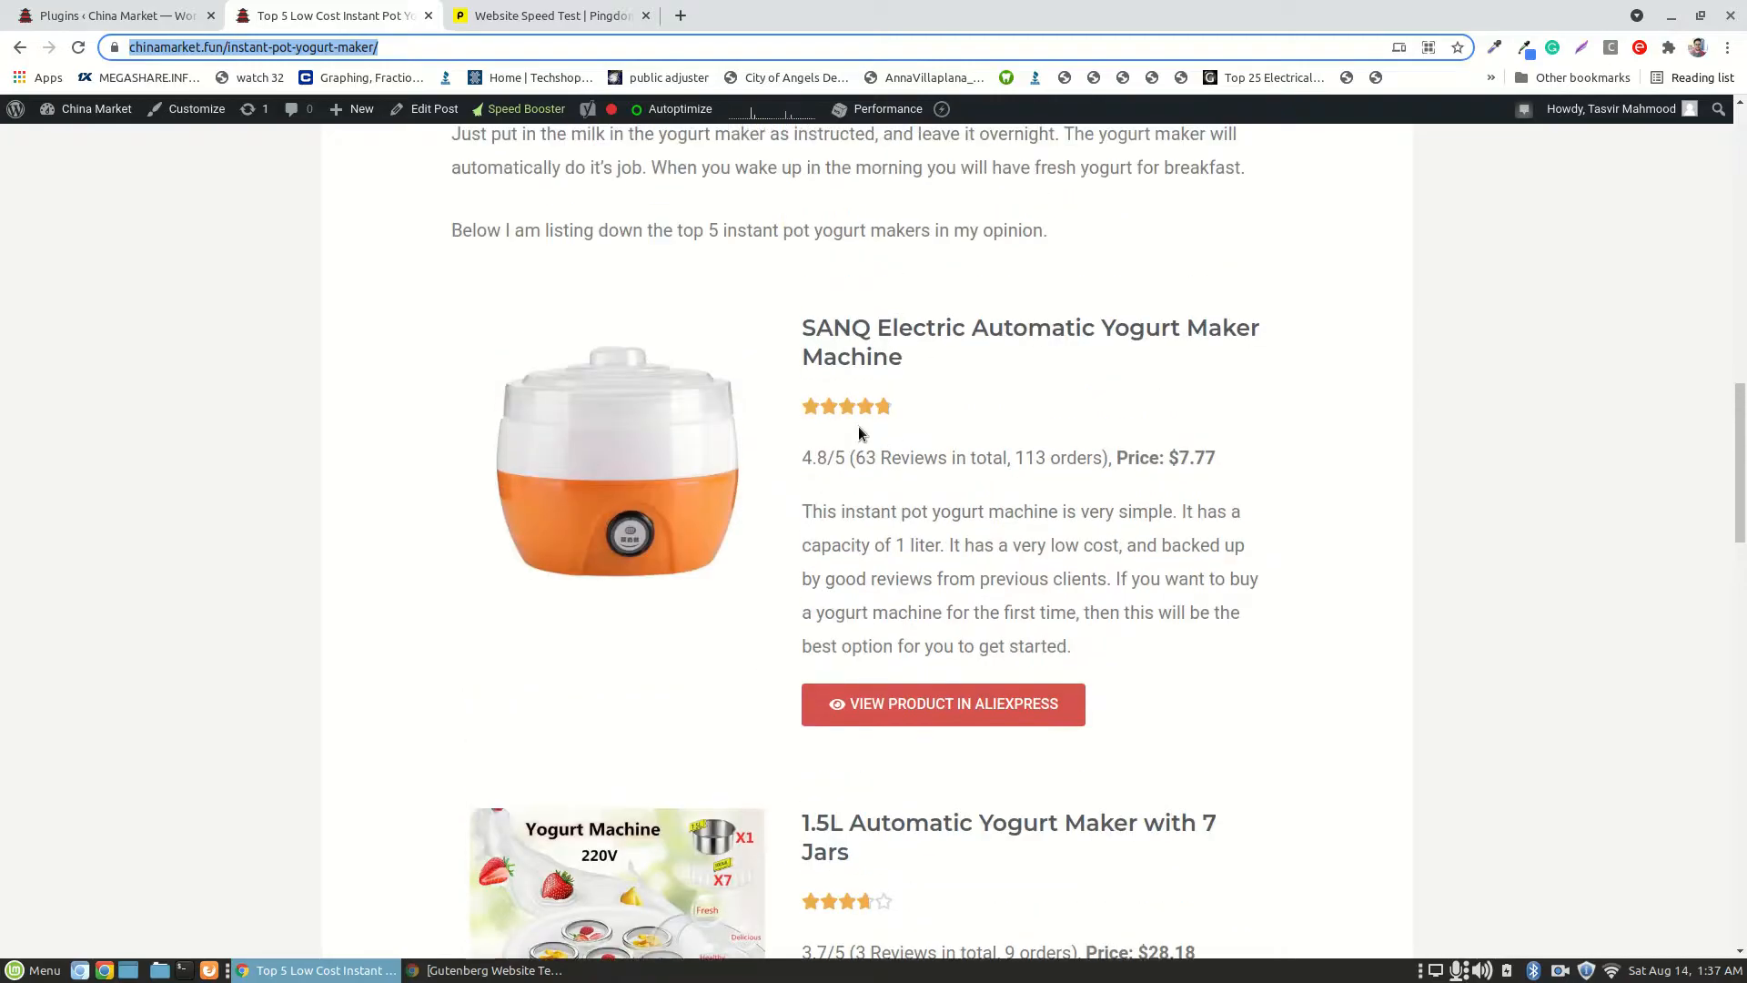
scroll(871, 401, "up", 7)
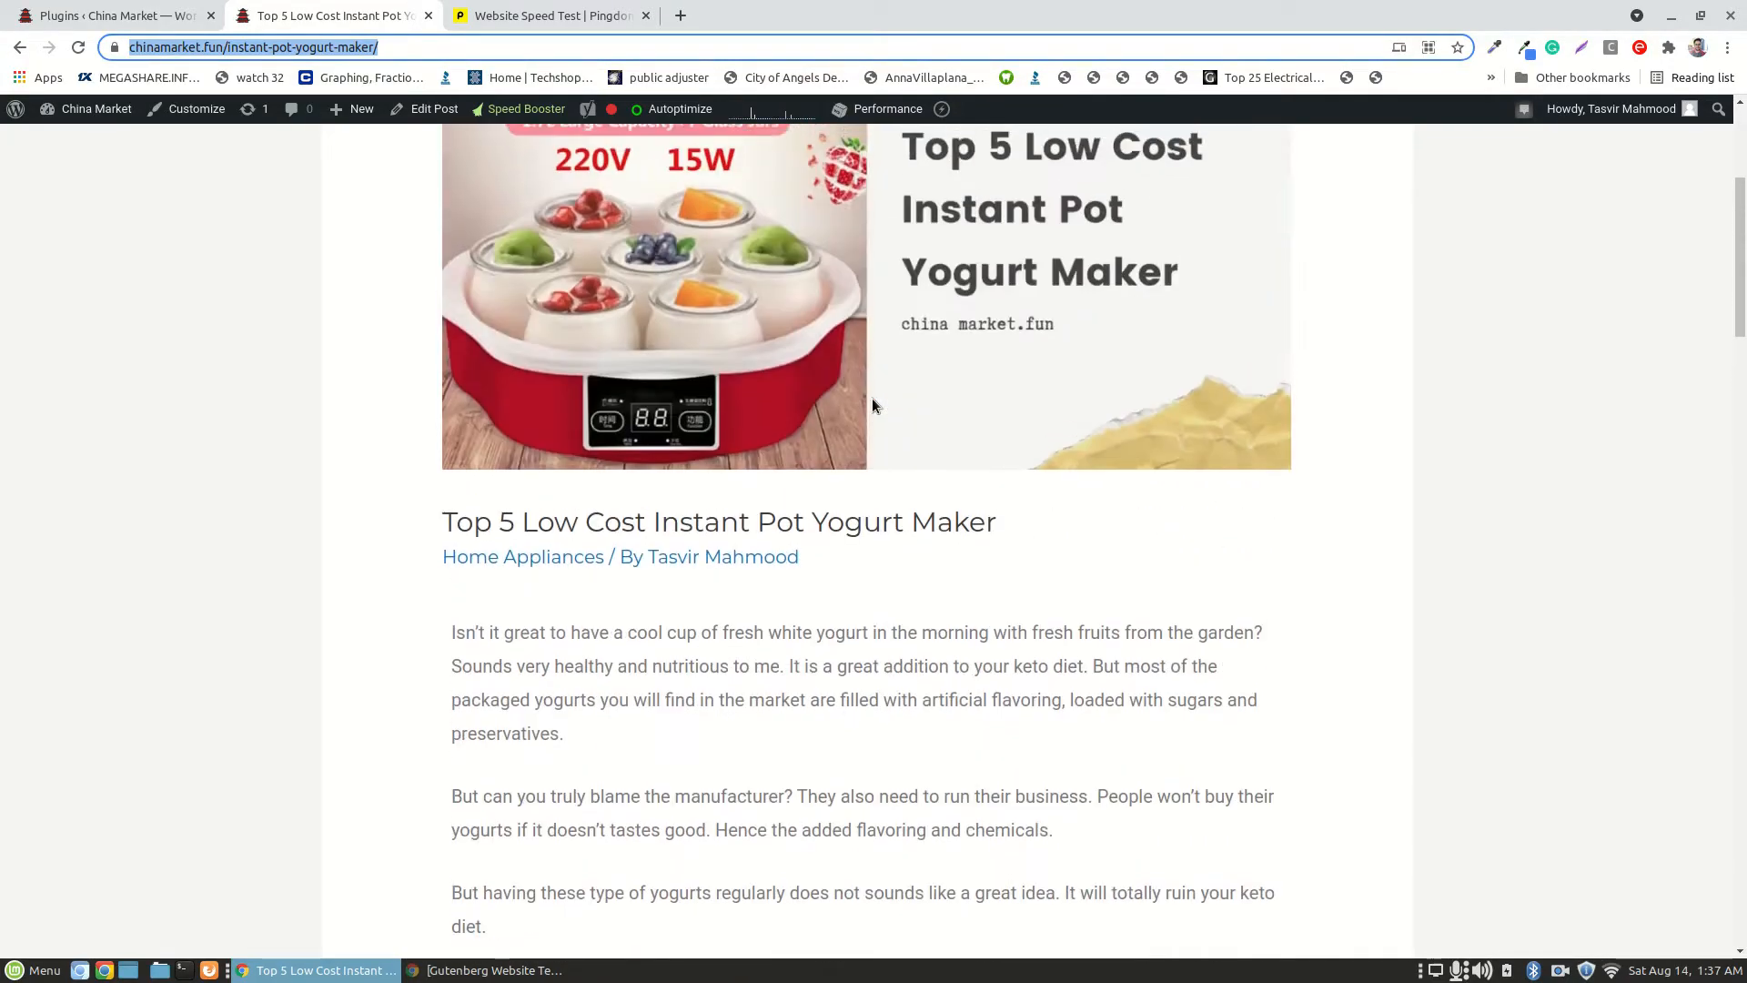
- Make the Pingdom results the first browser tab and open the yogurt maker article for editing in a new tab
left_click(605, 16)
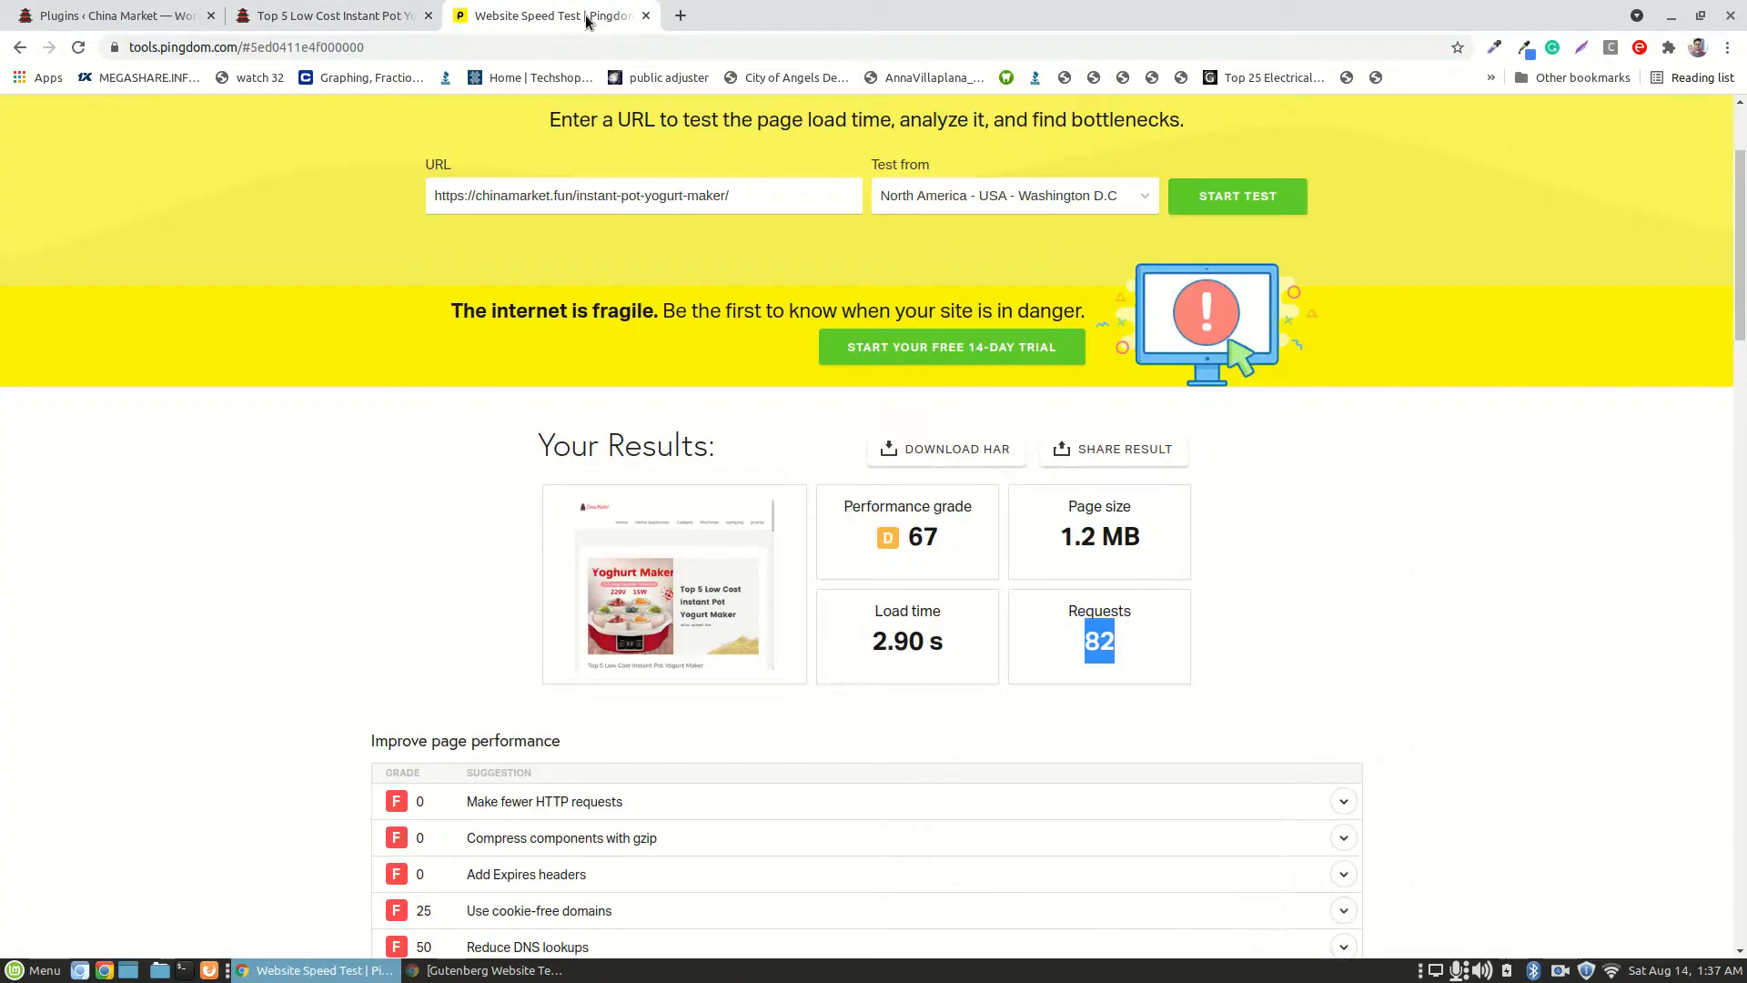
left_click_drag(597, 20, 193, 24)
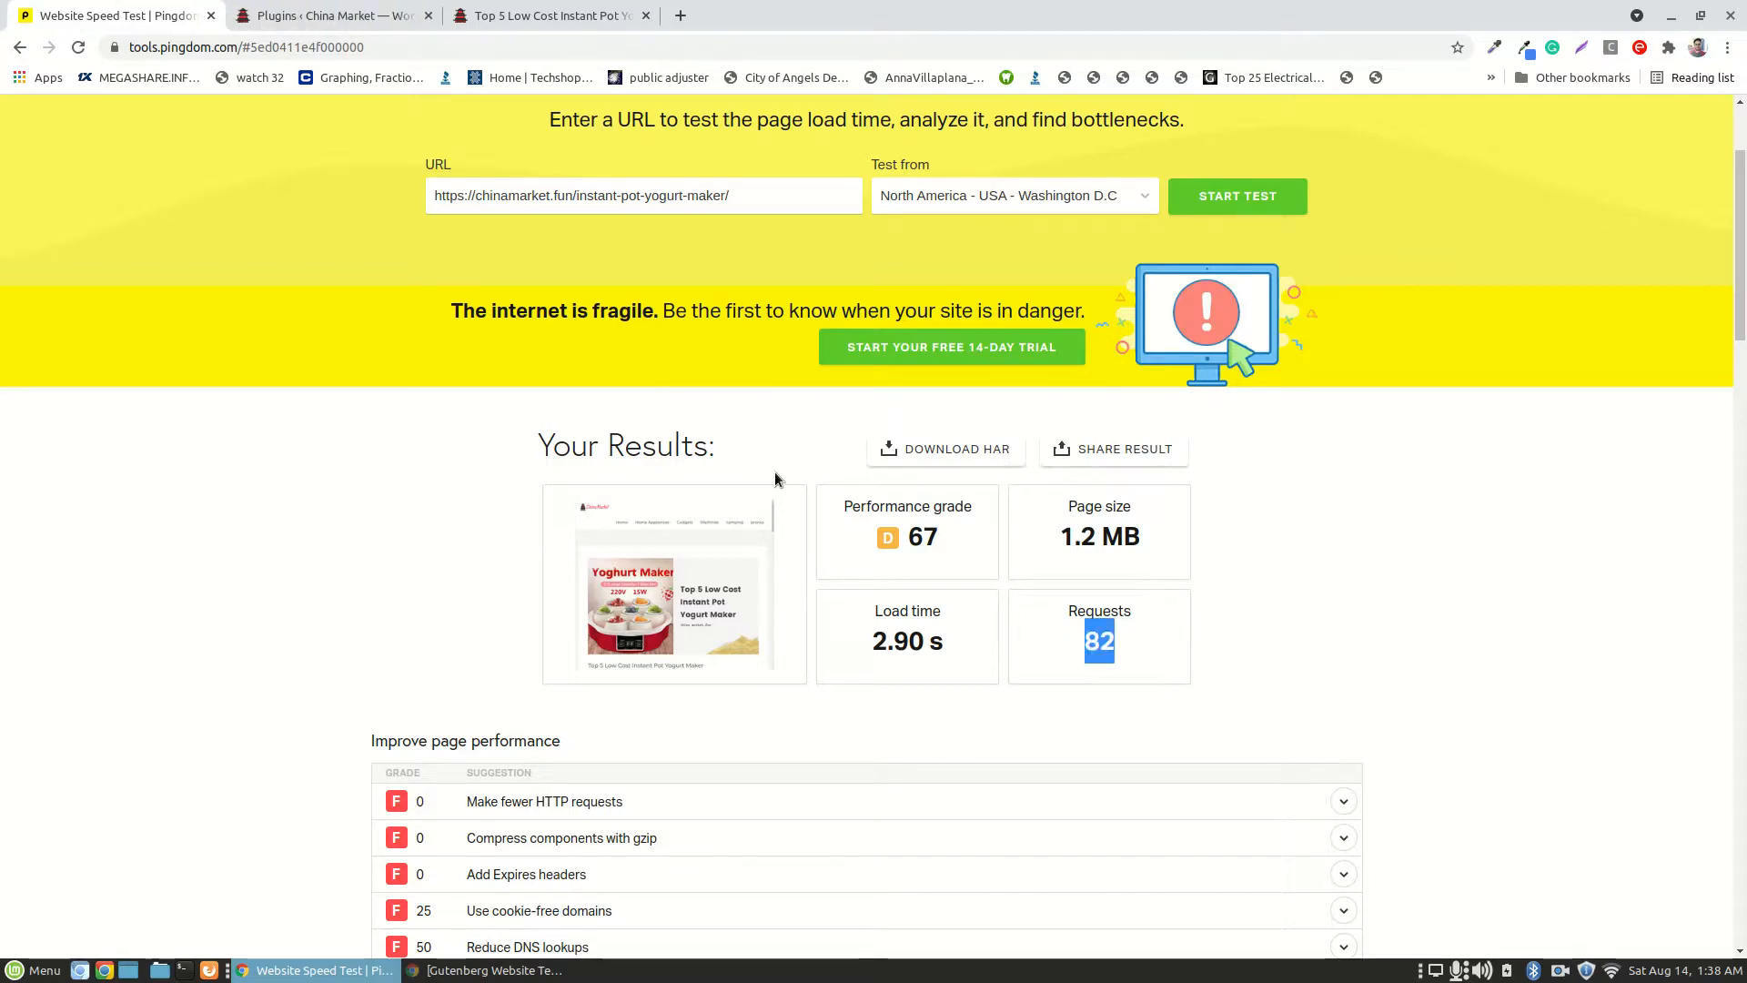
left_click(549, 20)
left_click(556, 246)
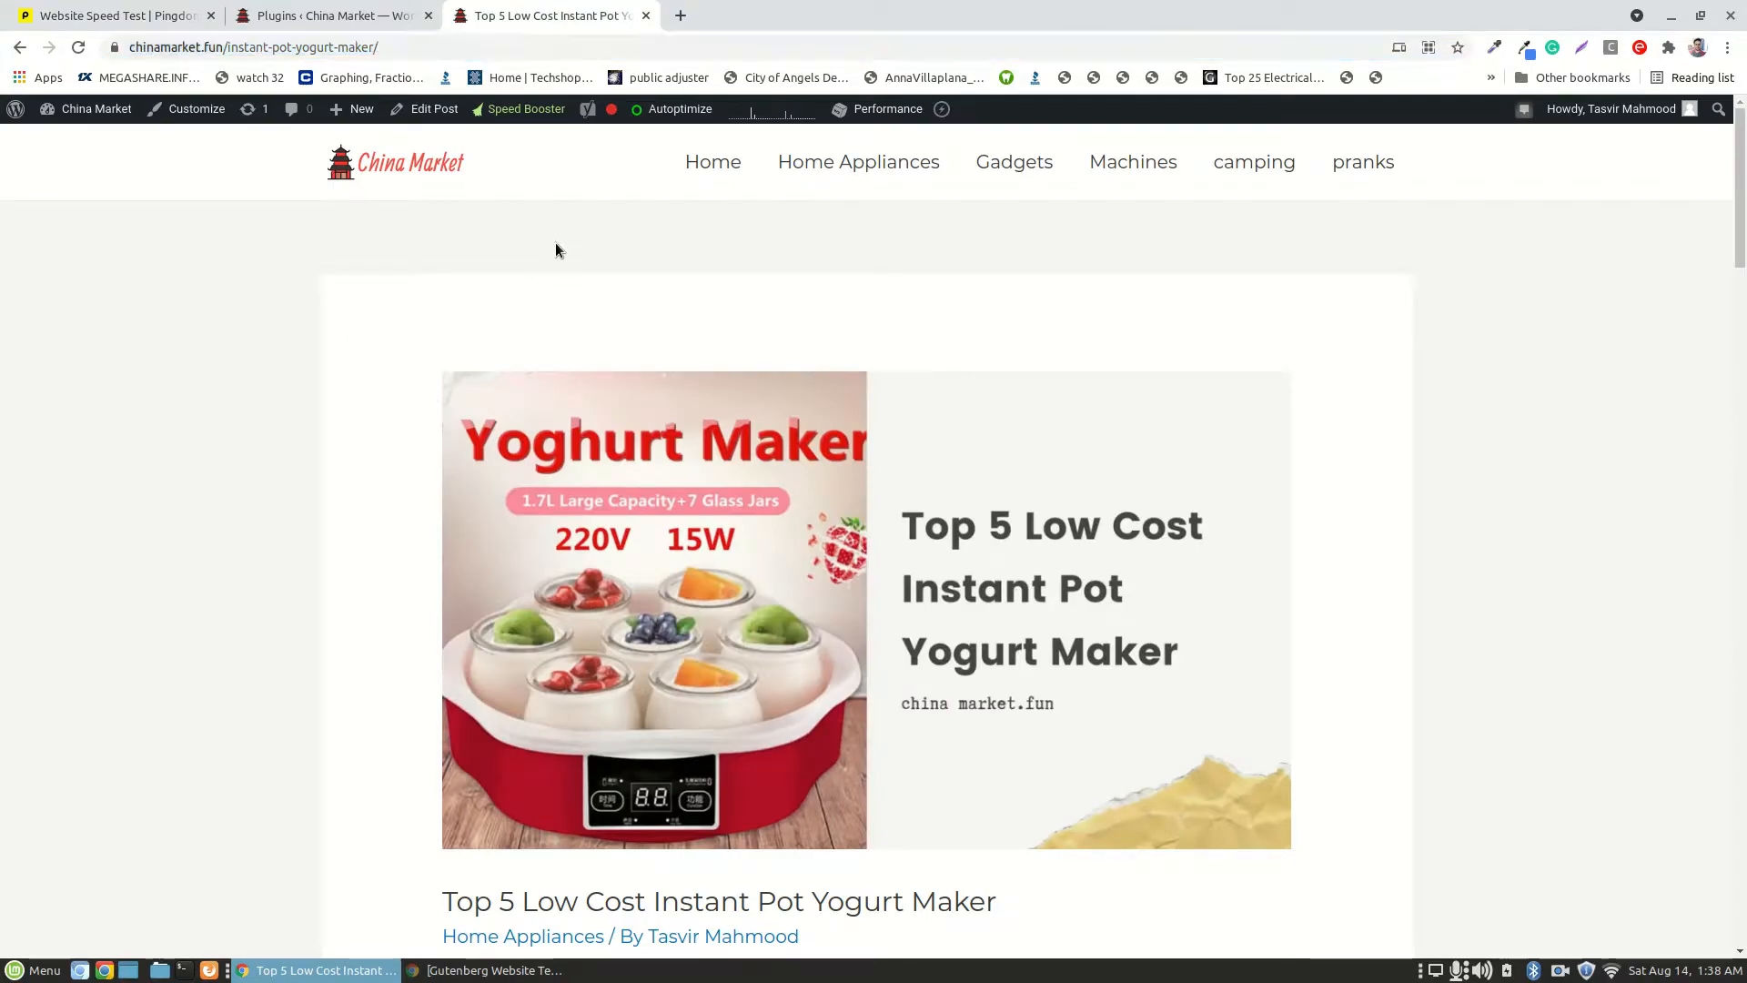
right_click(432, 112)
left_click(499, 119)
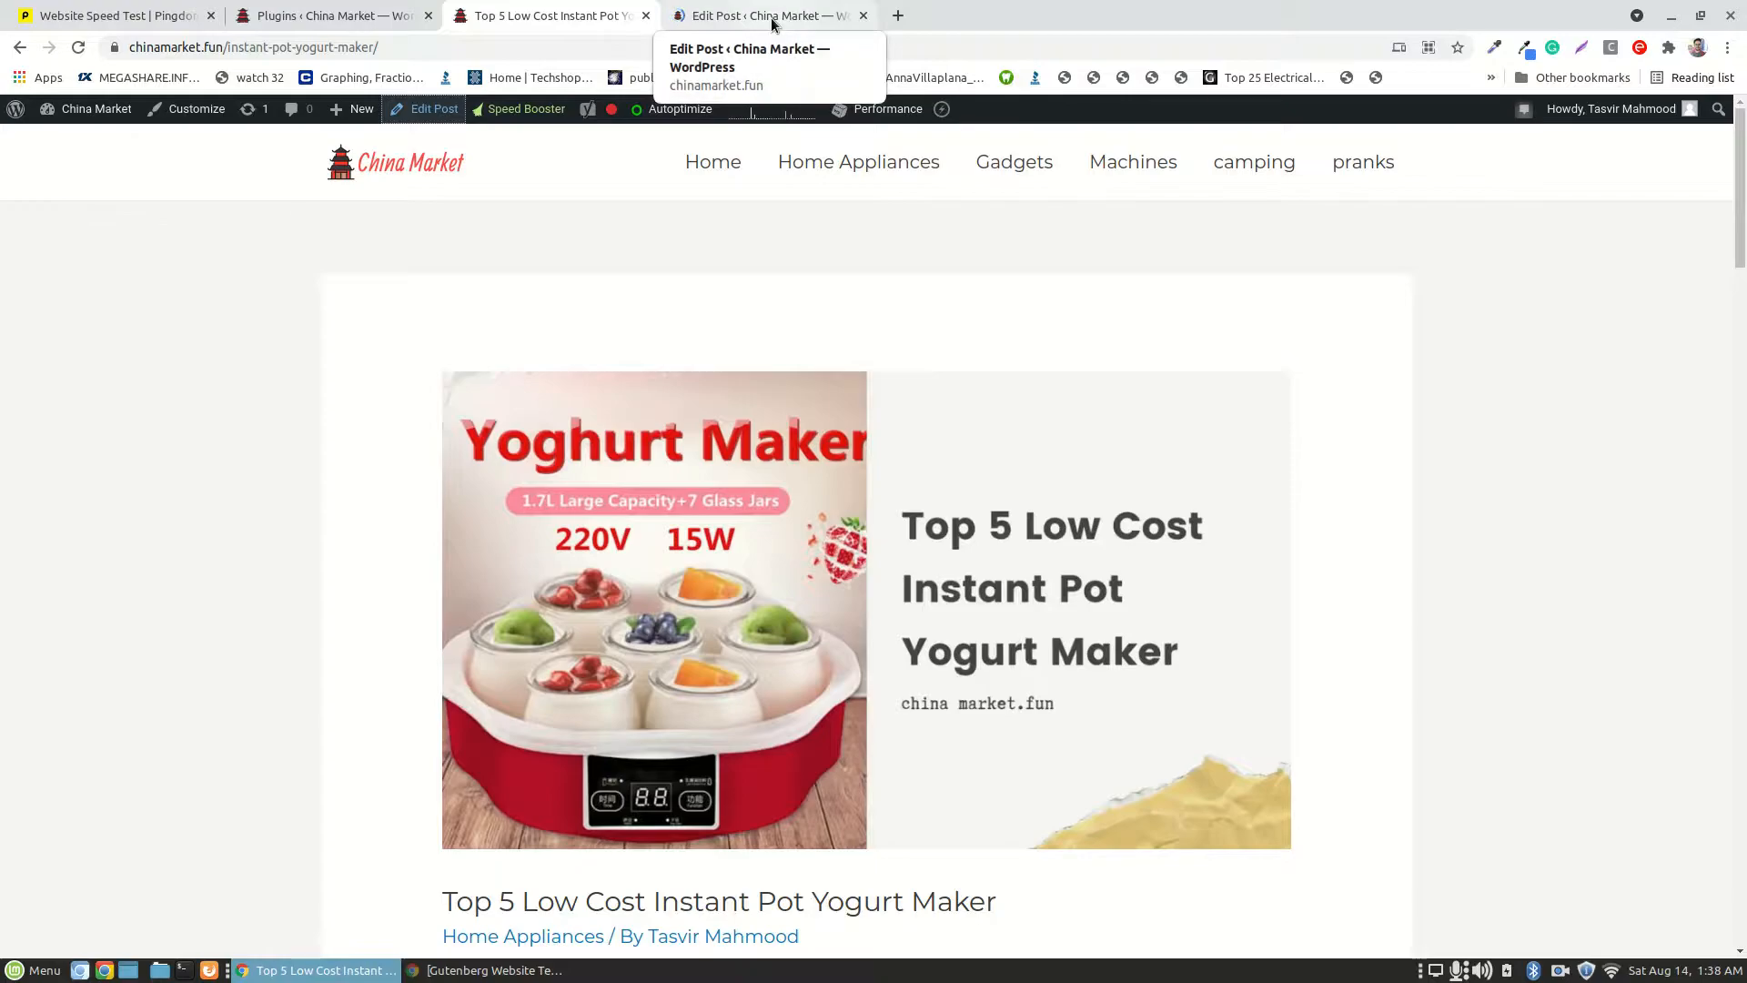
- Open the yogurt maker post in the editor and check its Yoast SEO readability analysis
left_click(771, 20)
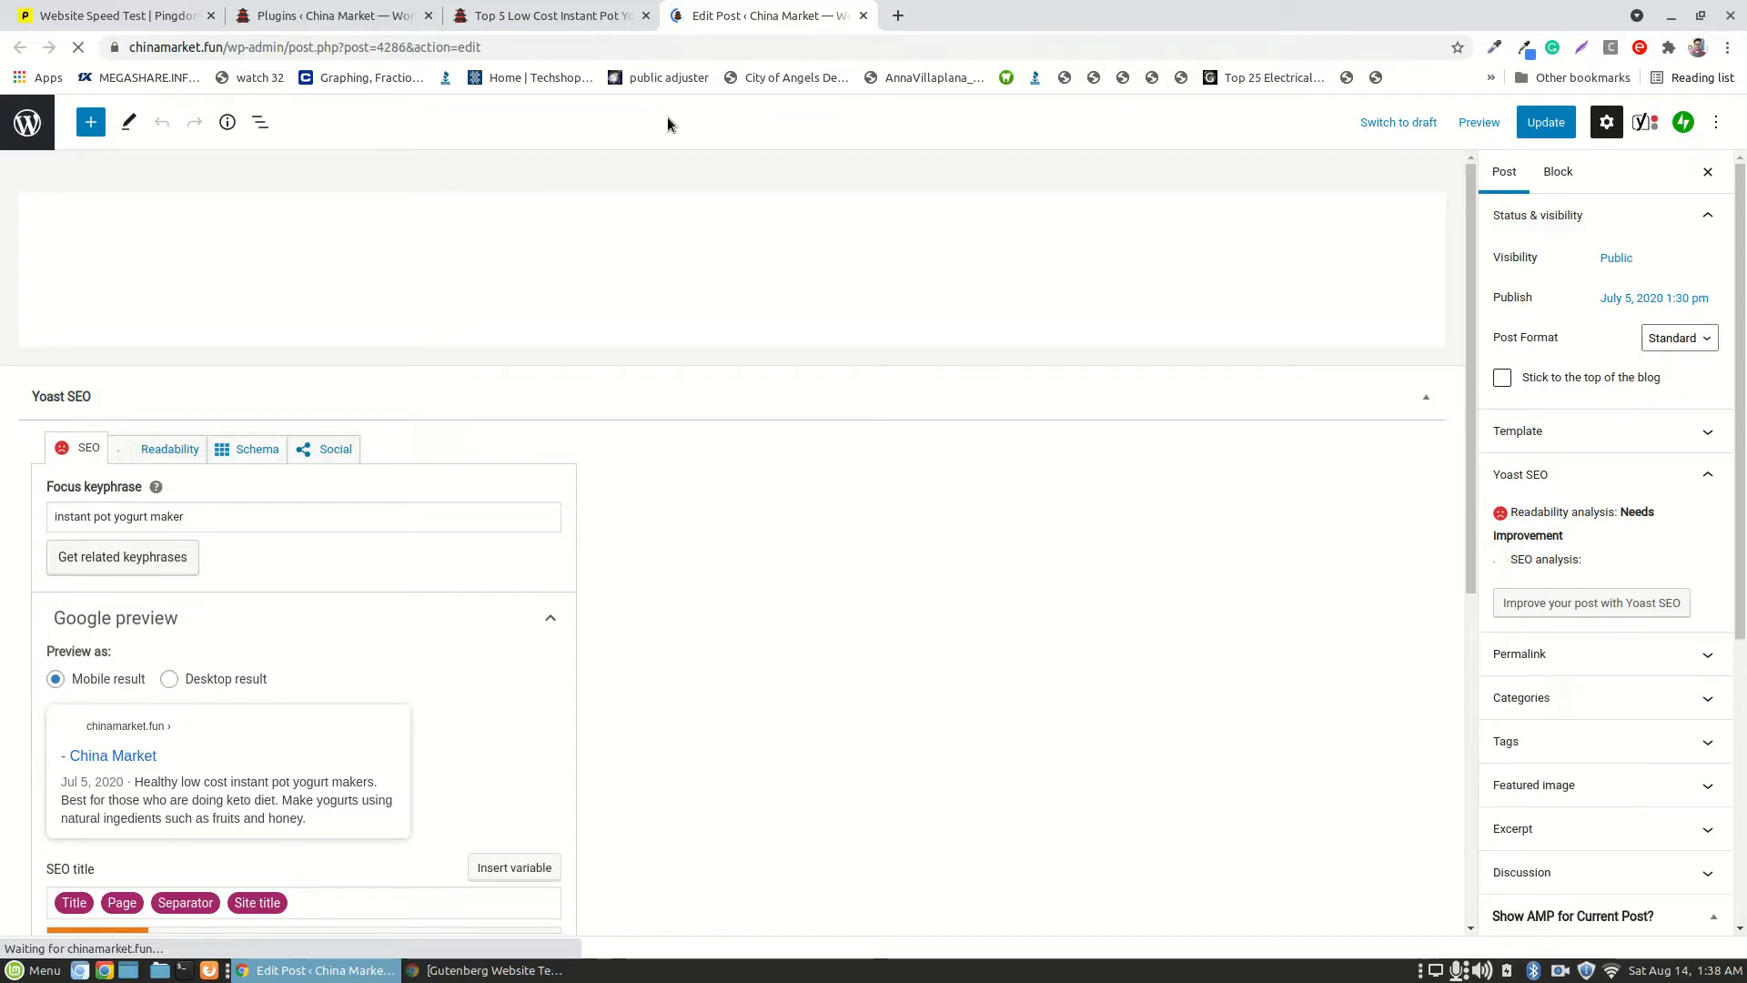
left_click(599, 16)
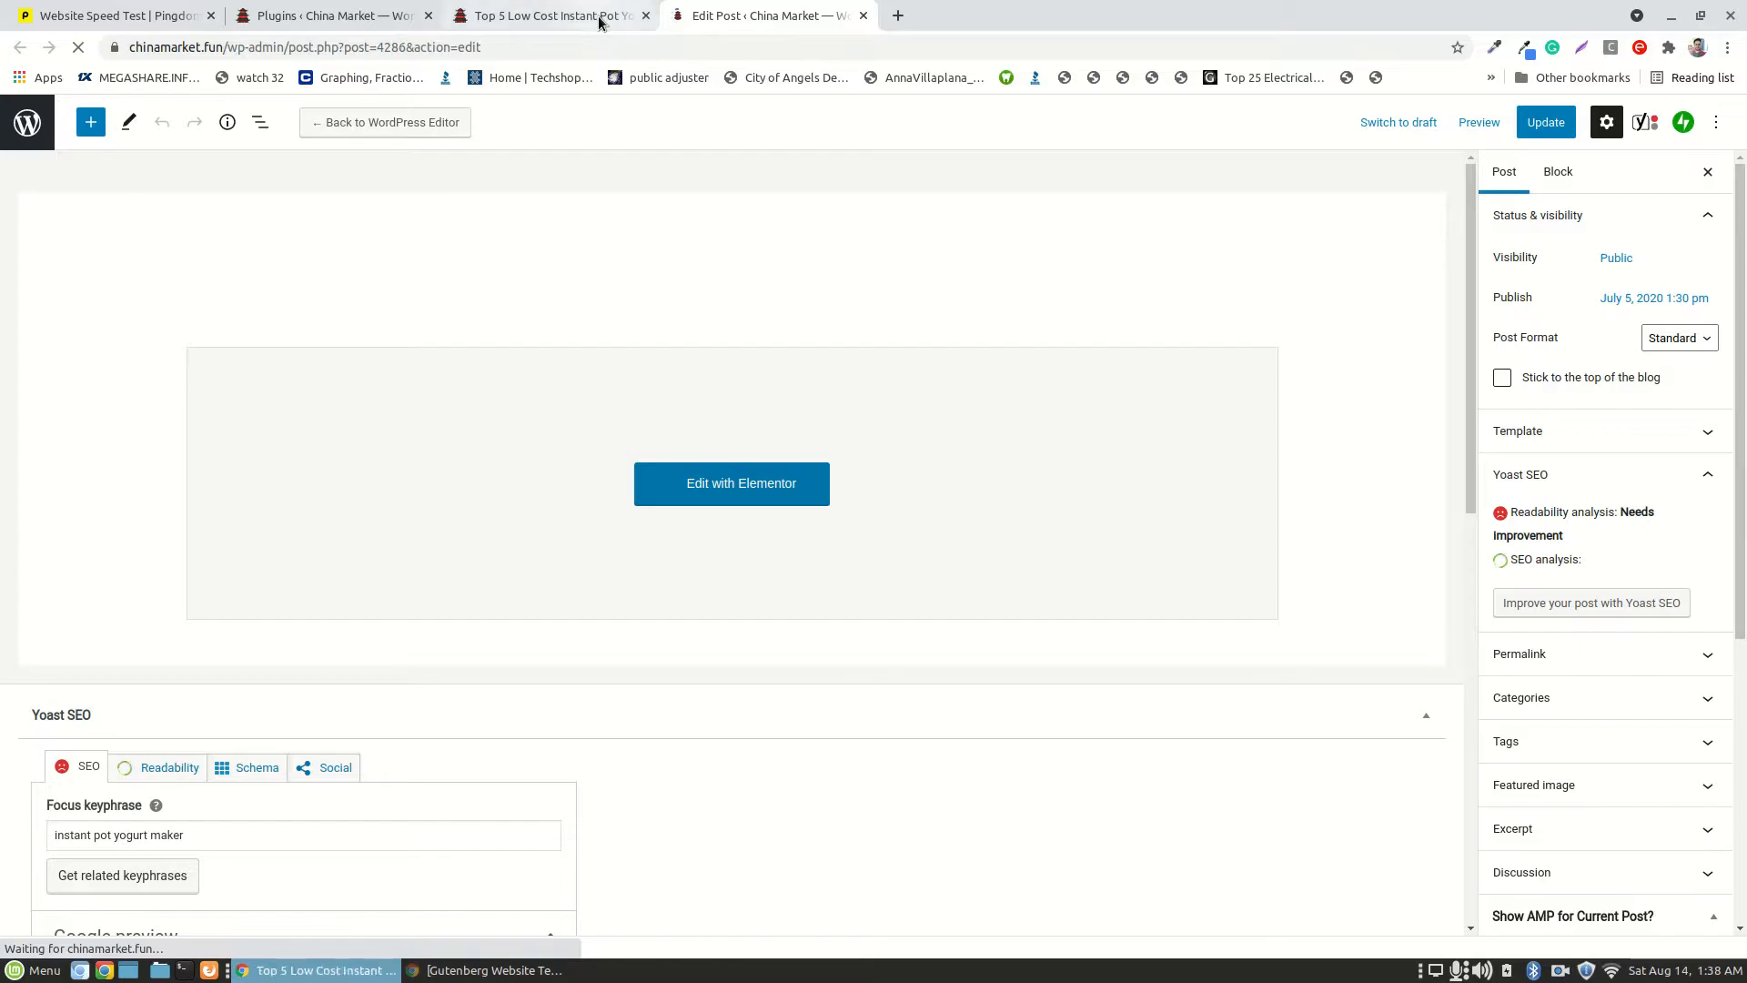
left_click(733, 16)
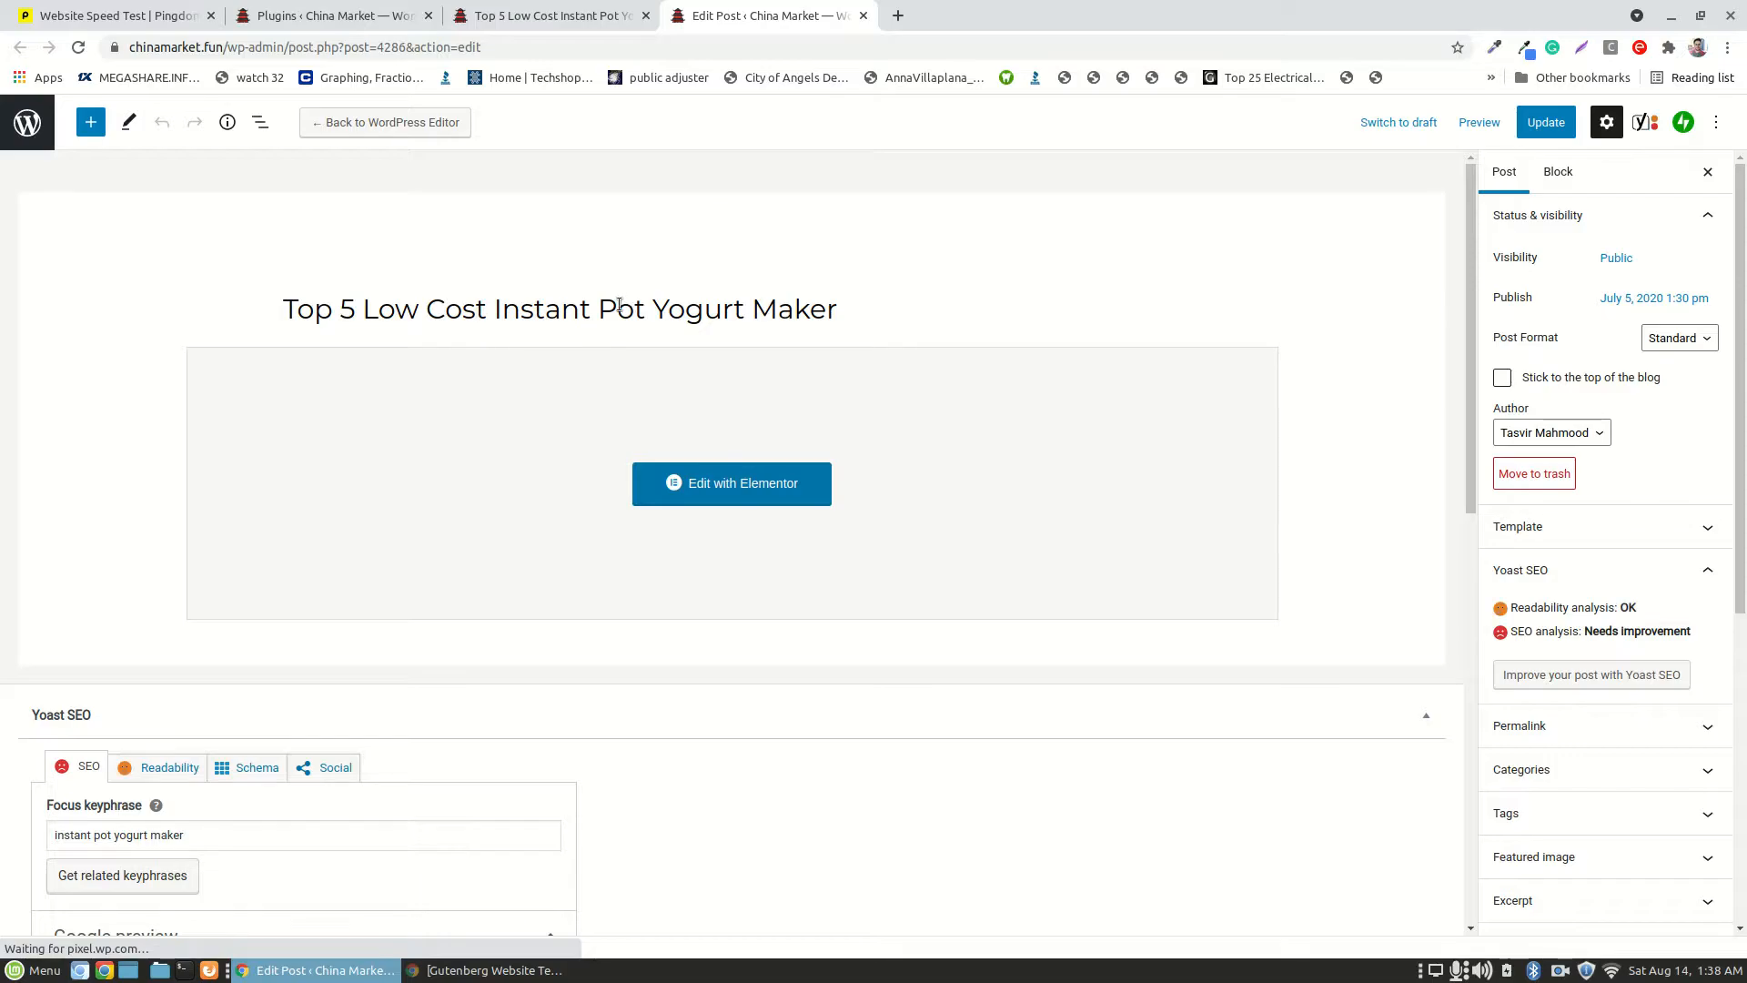
scroll(183, 231, "down", 6)
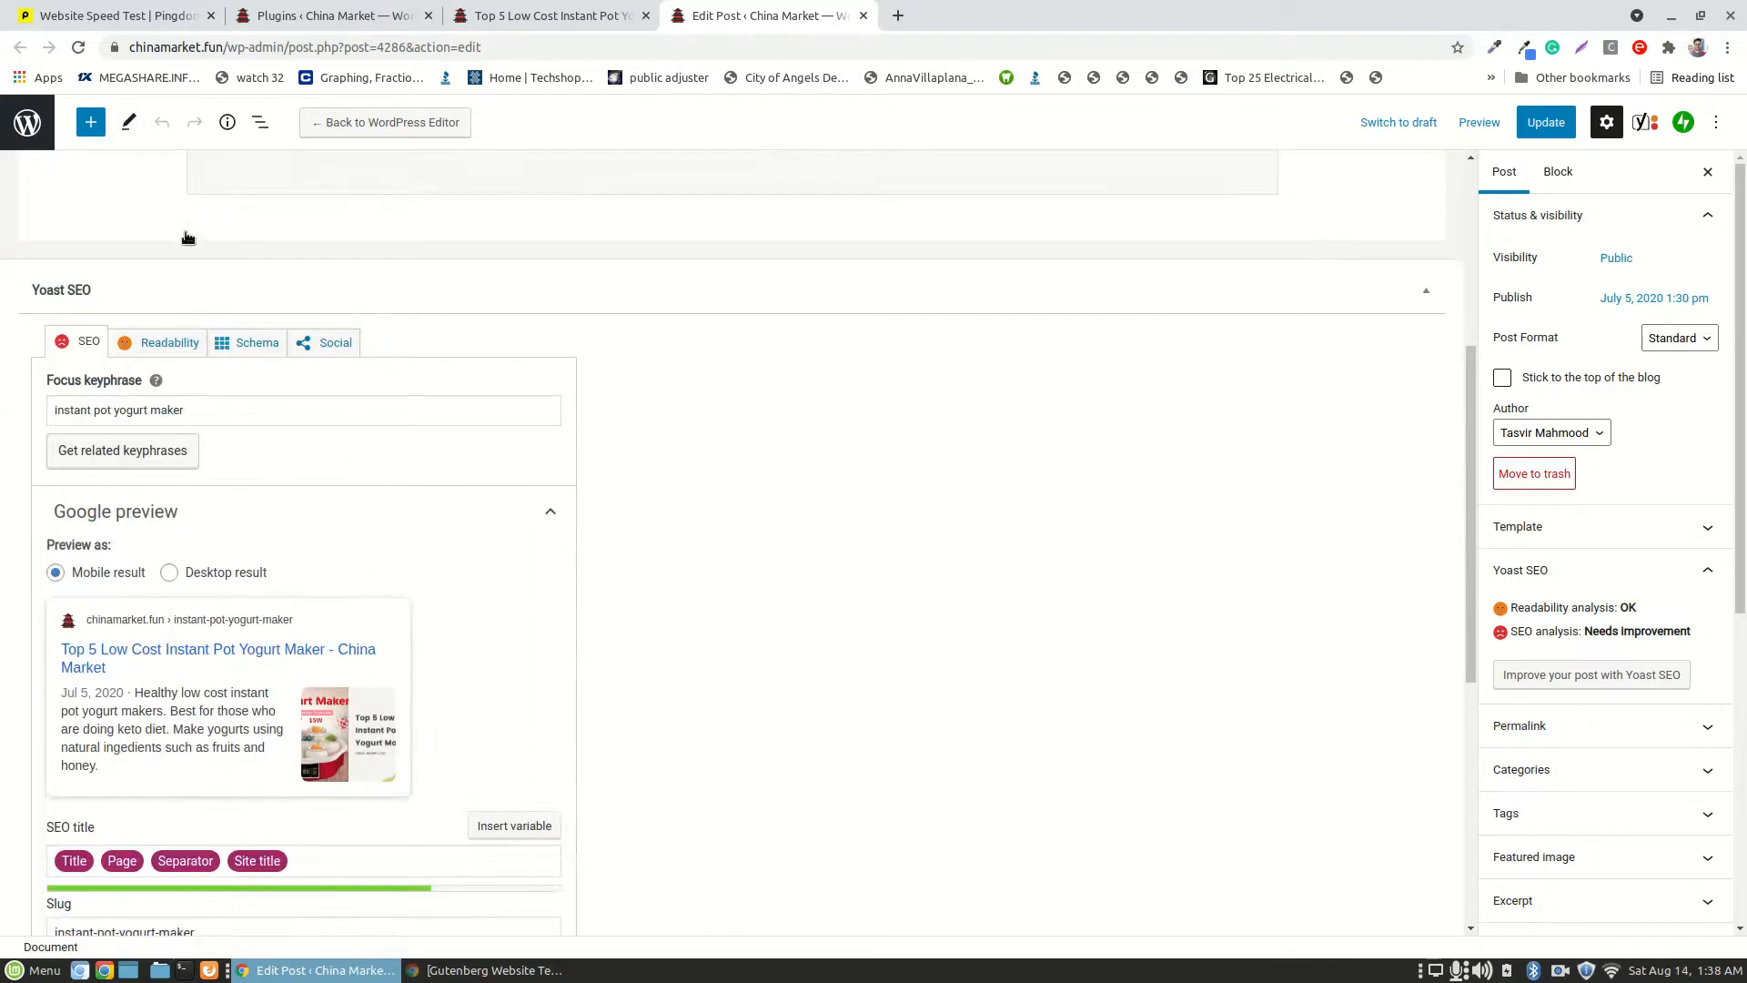
scroll(155, 314, "up", 1)
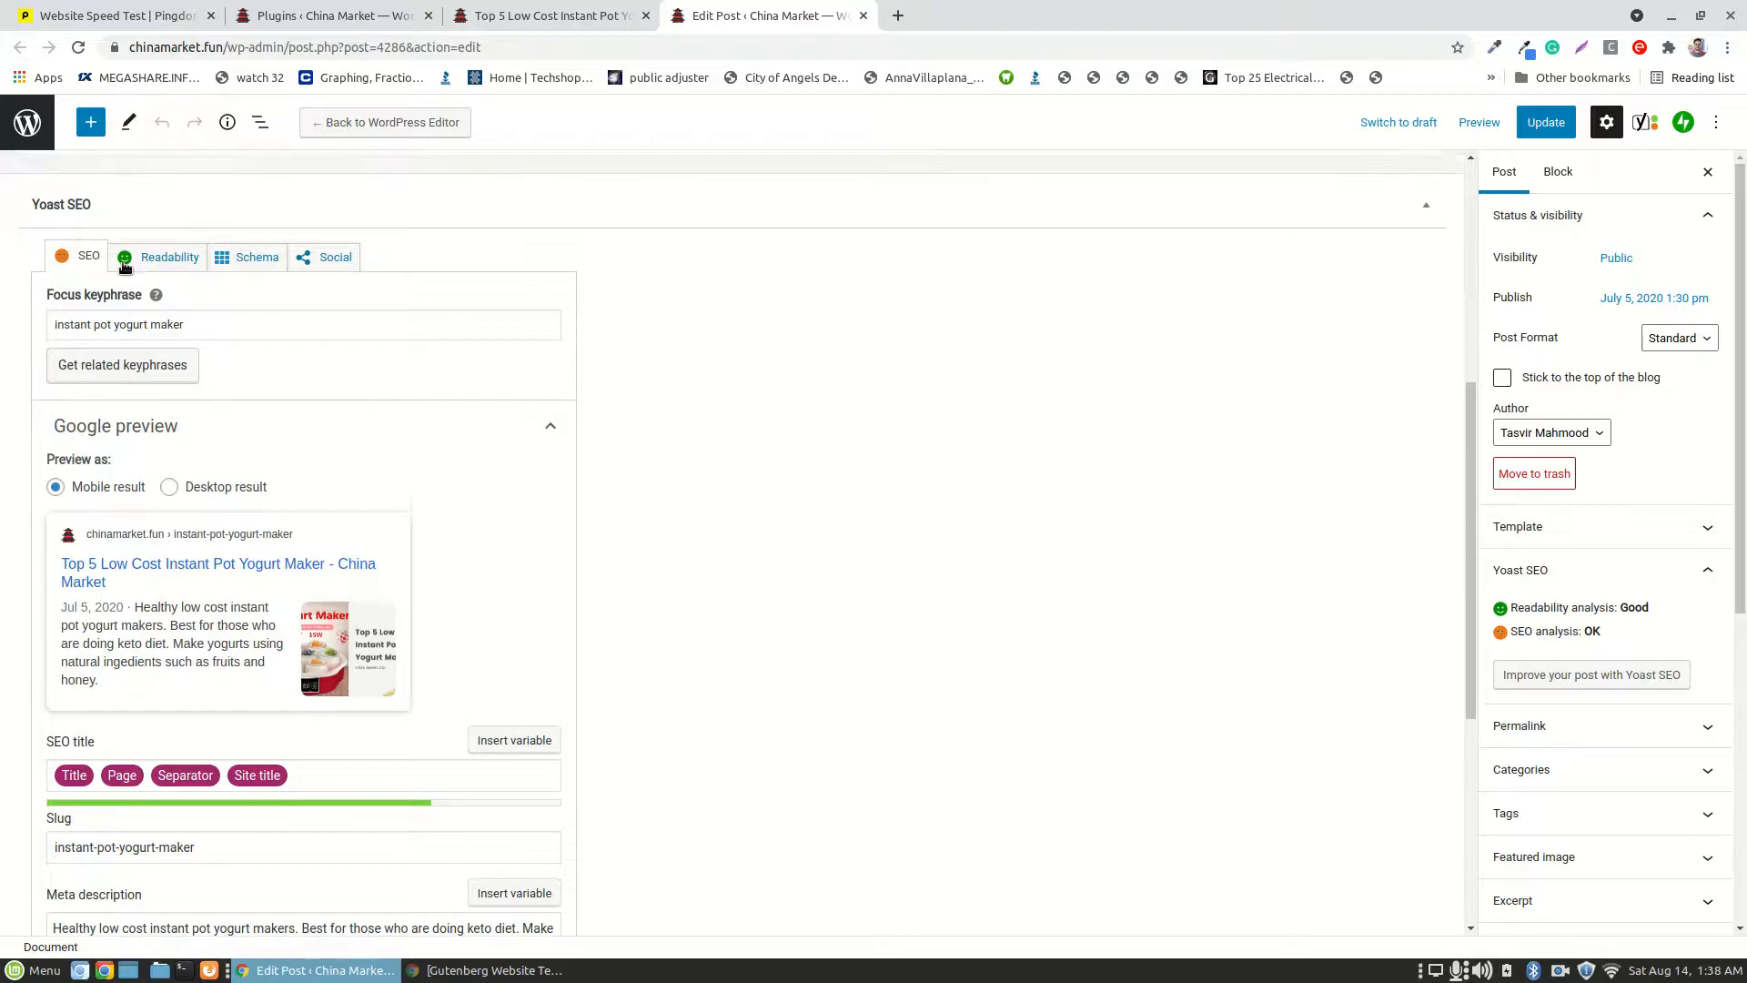
left_click(172, 287)
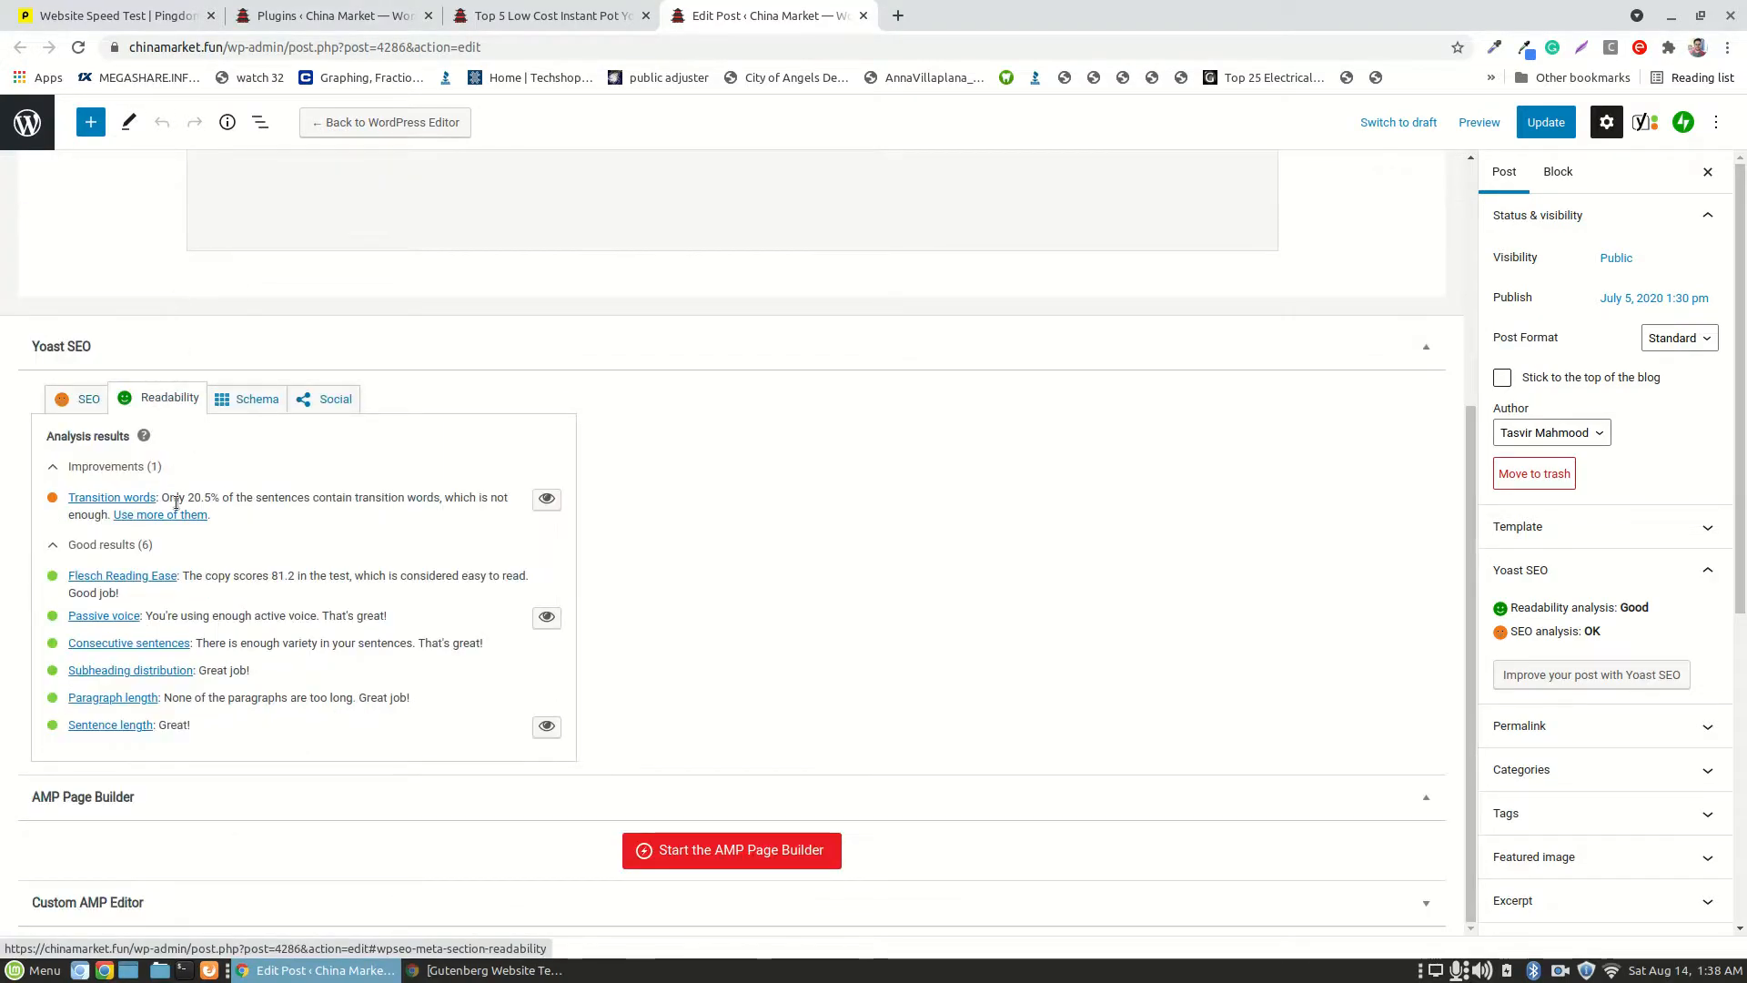
left_click(84, 400)
scroll(281, 213, "up", 5)
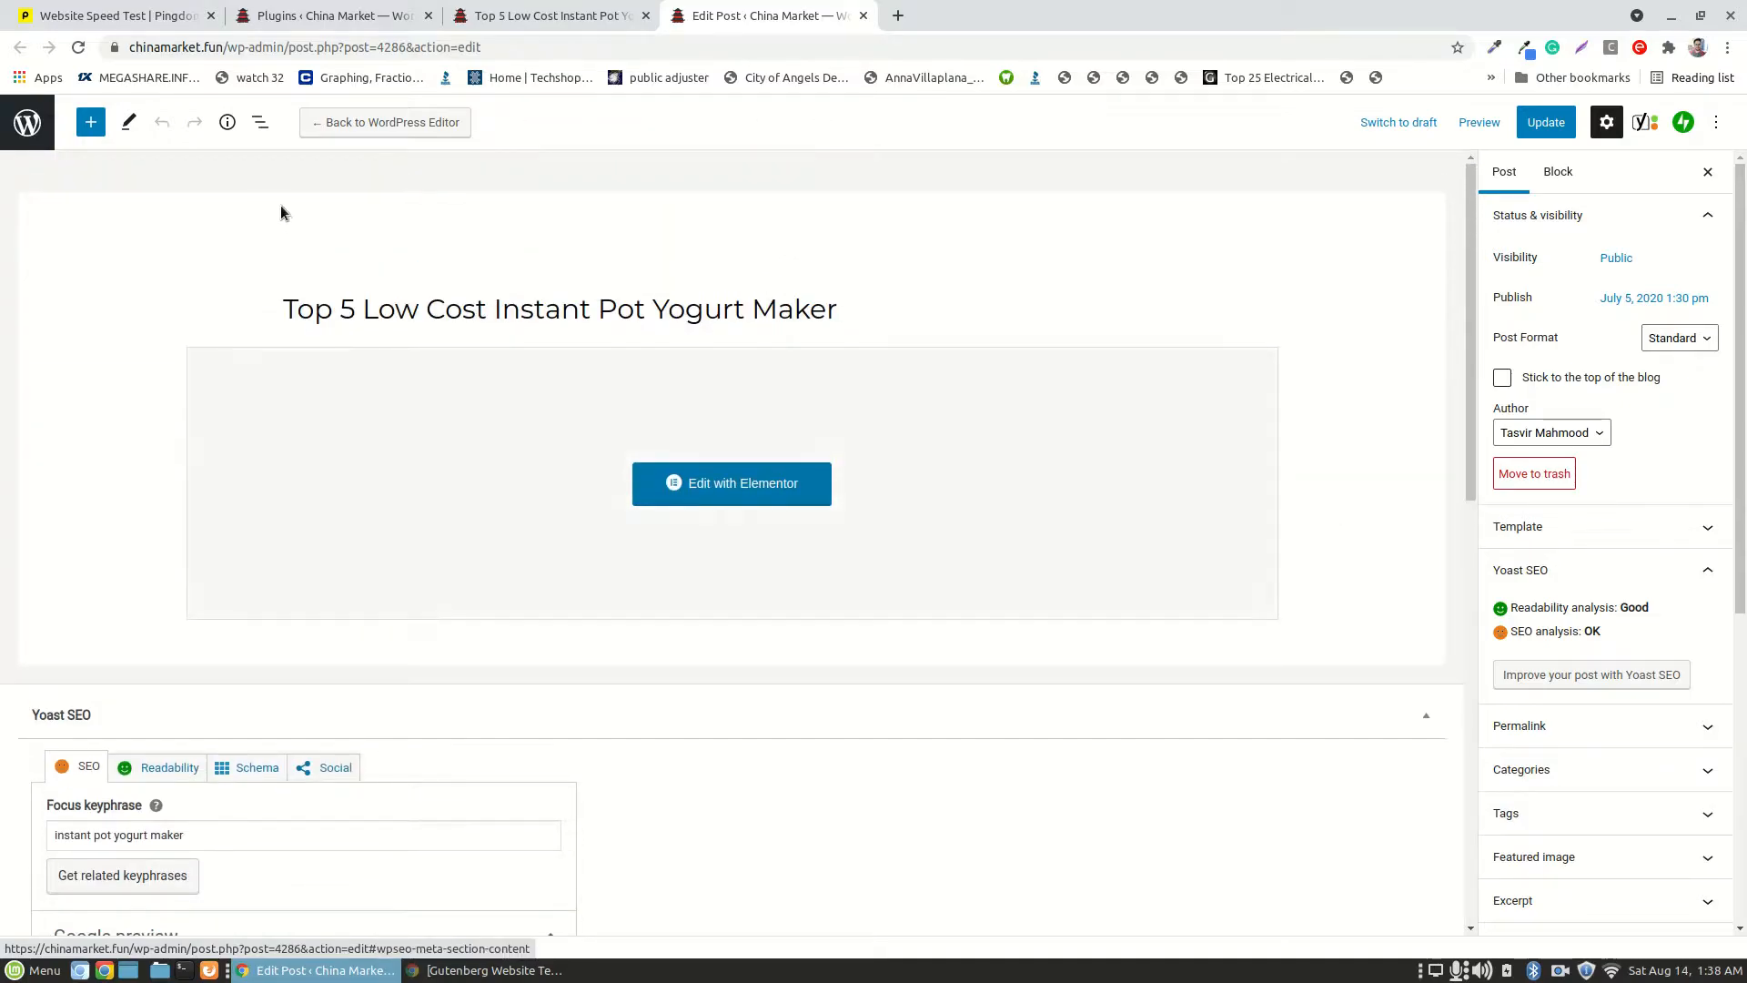
- Check the post's content statistics for words, headings, paragraphs and blocks
left_click(235, 130)
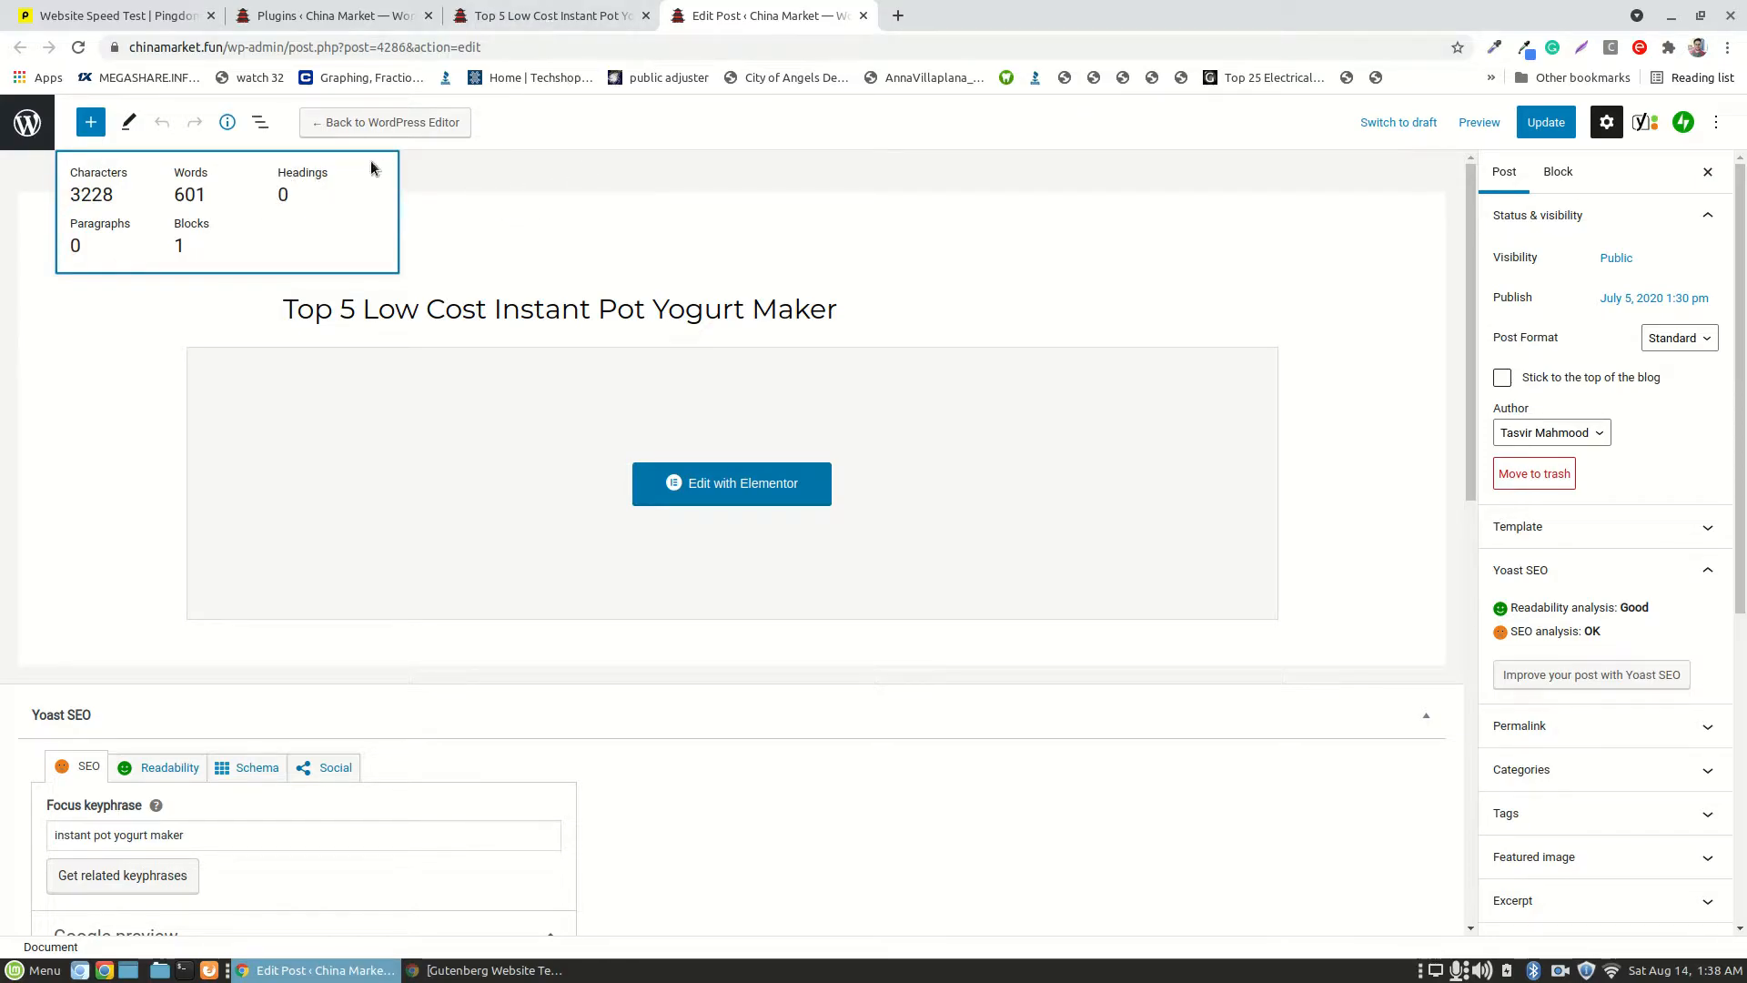
left_click(579, 177)
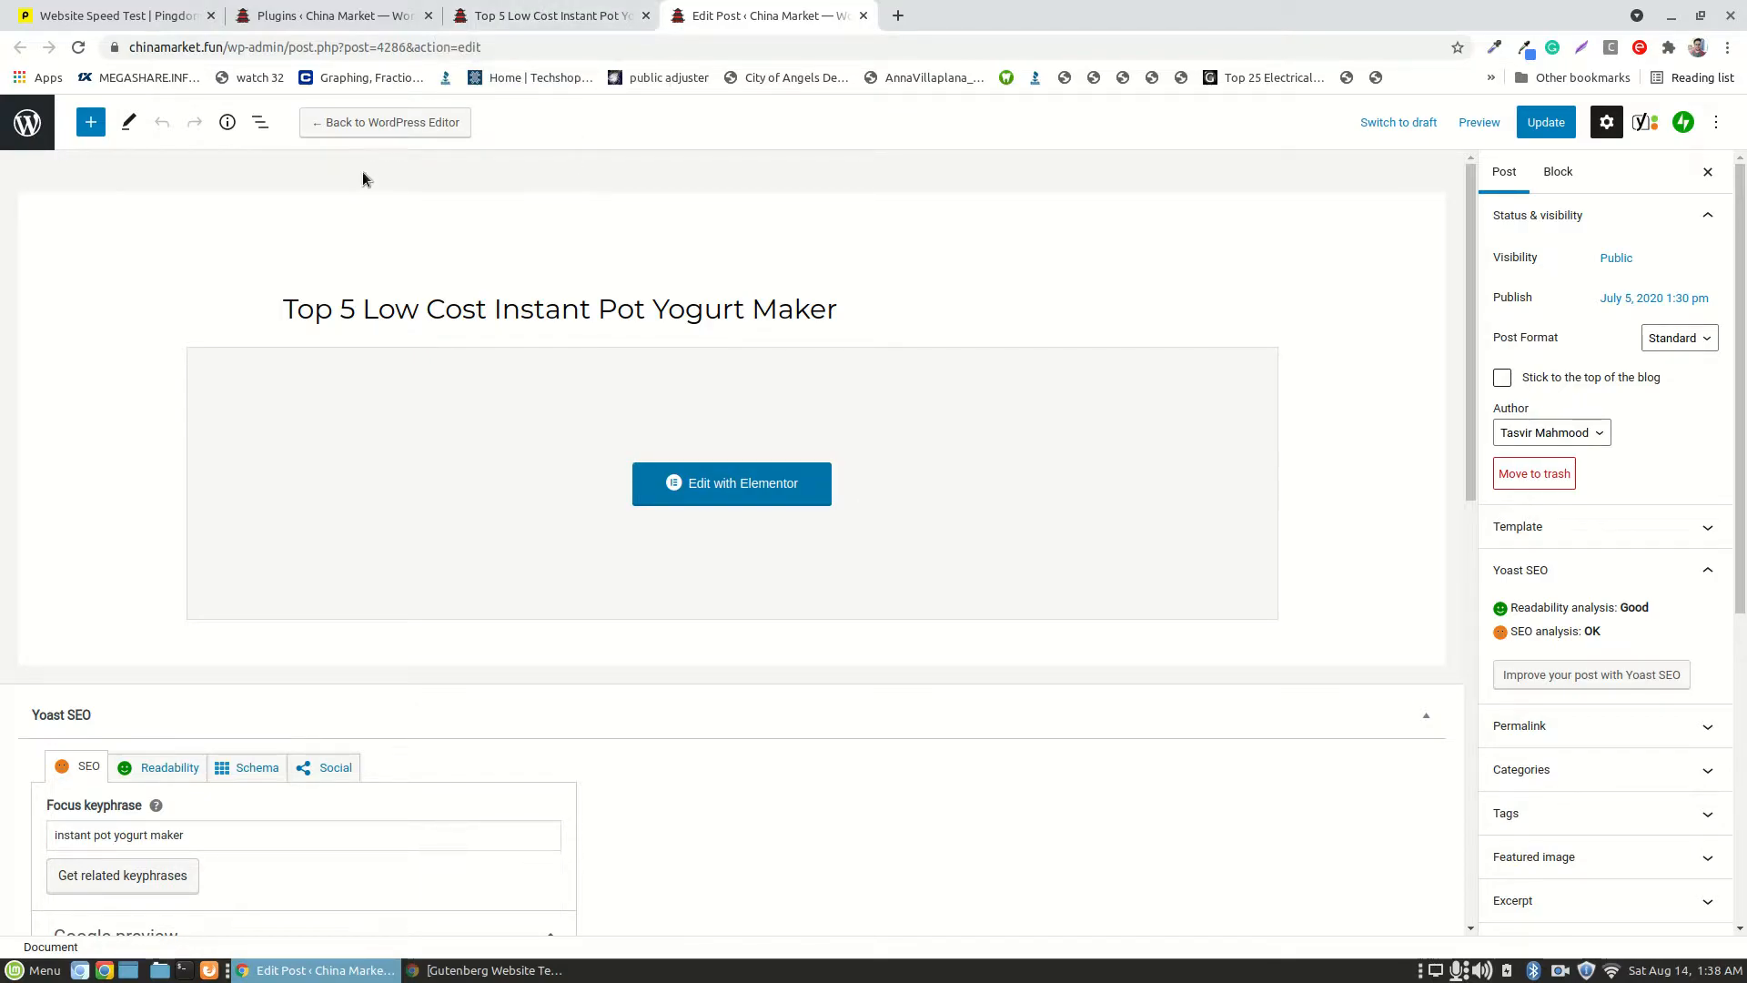
left_click(229, 125)
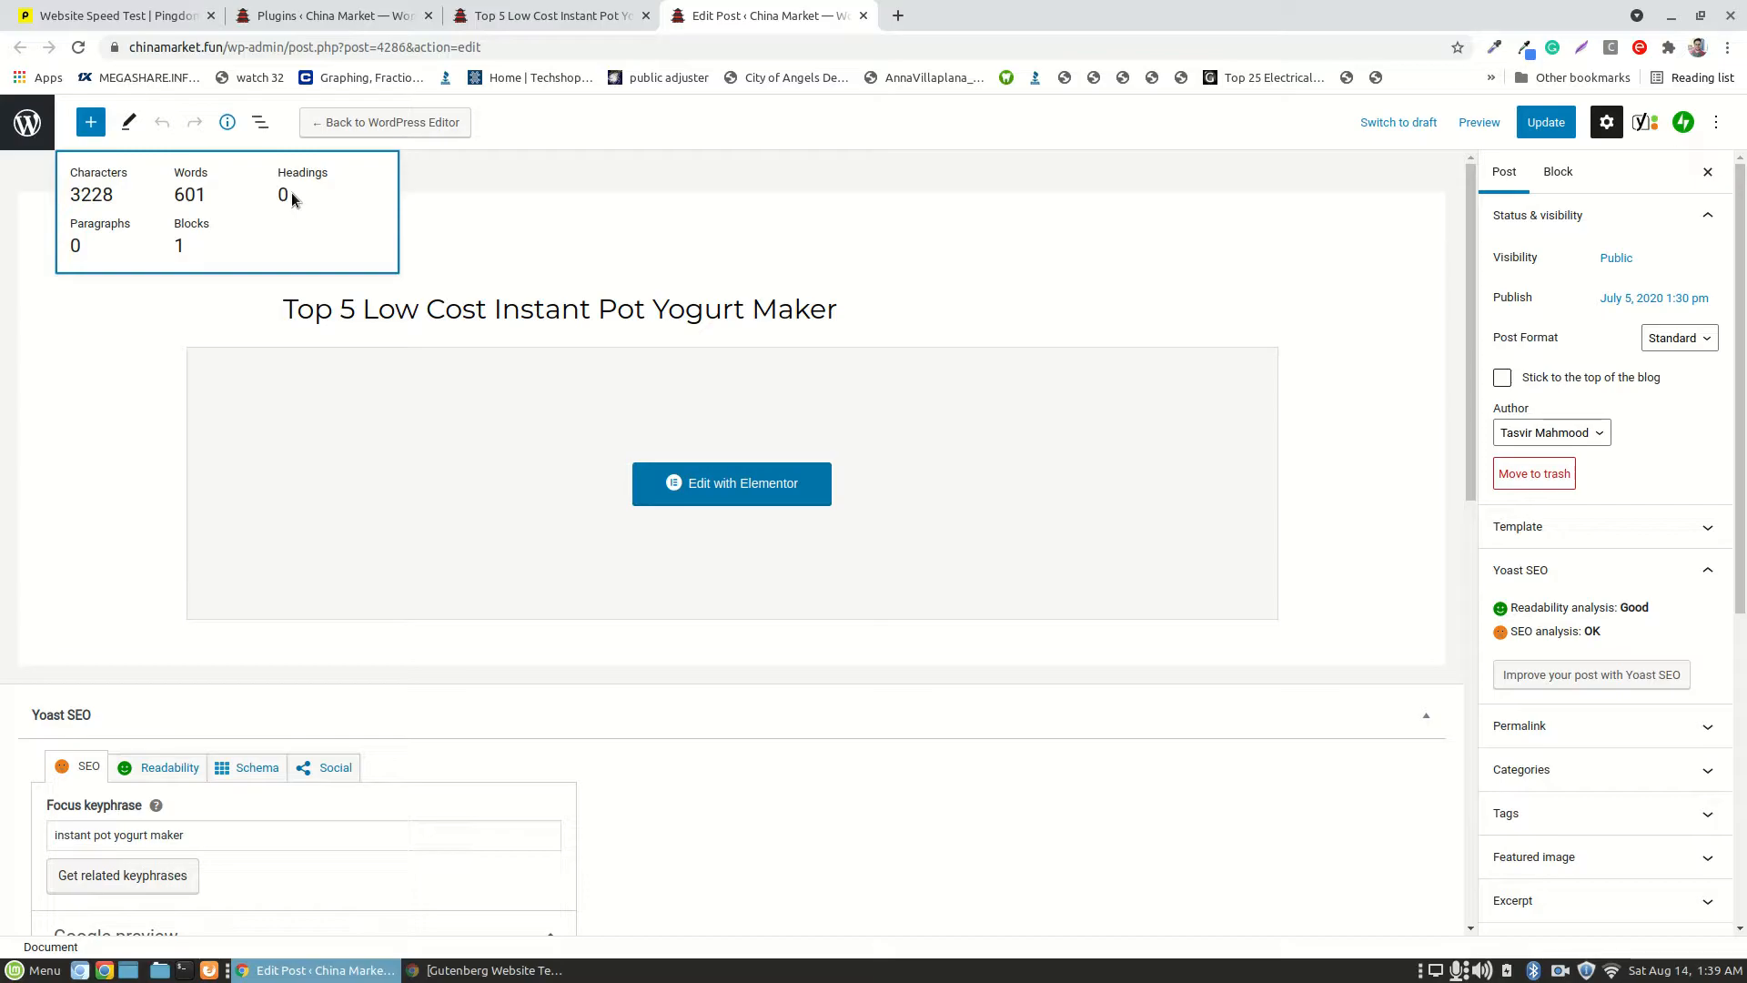
left_click(542, 172)
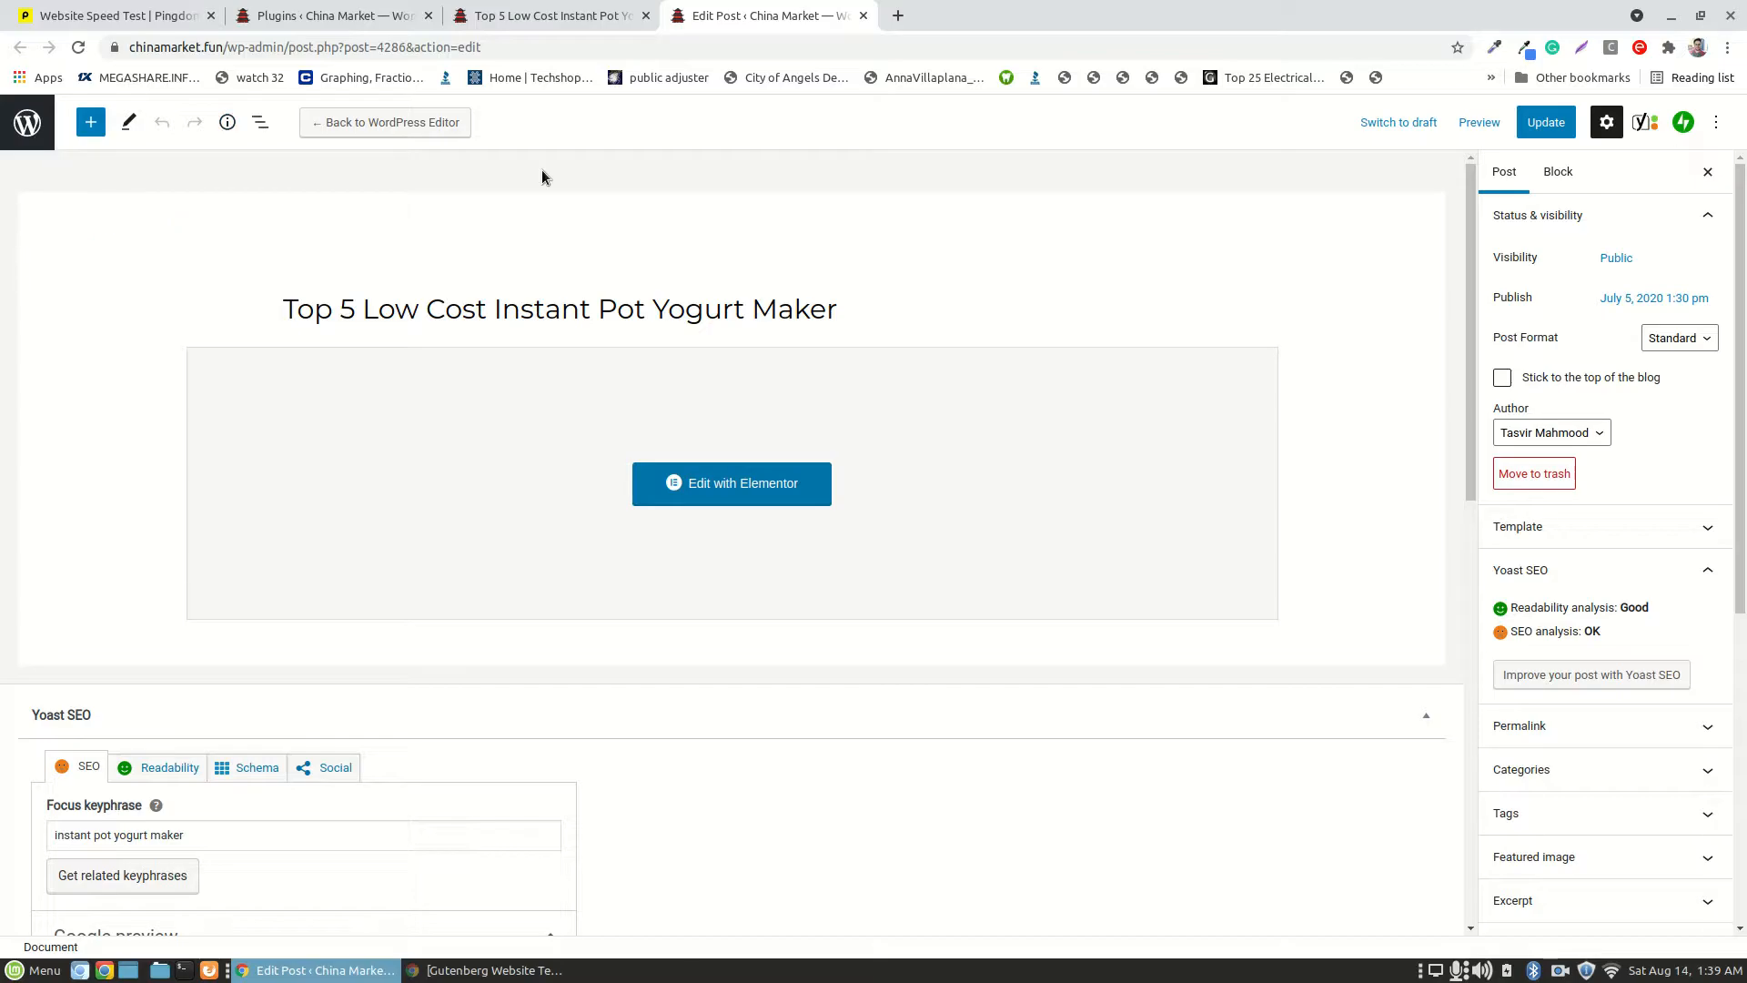
- Look over the published yogurt maker article's introduction and first product listing
left_click(596, 26)
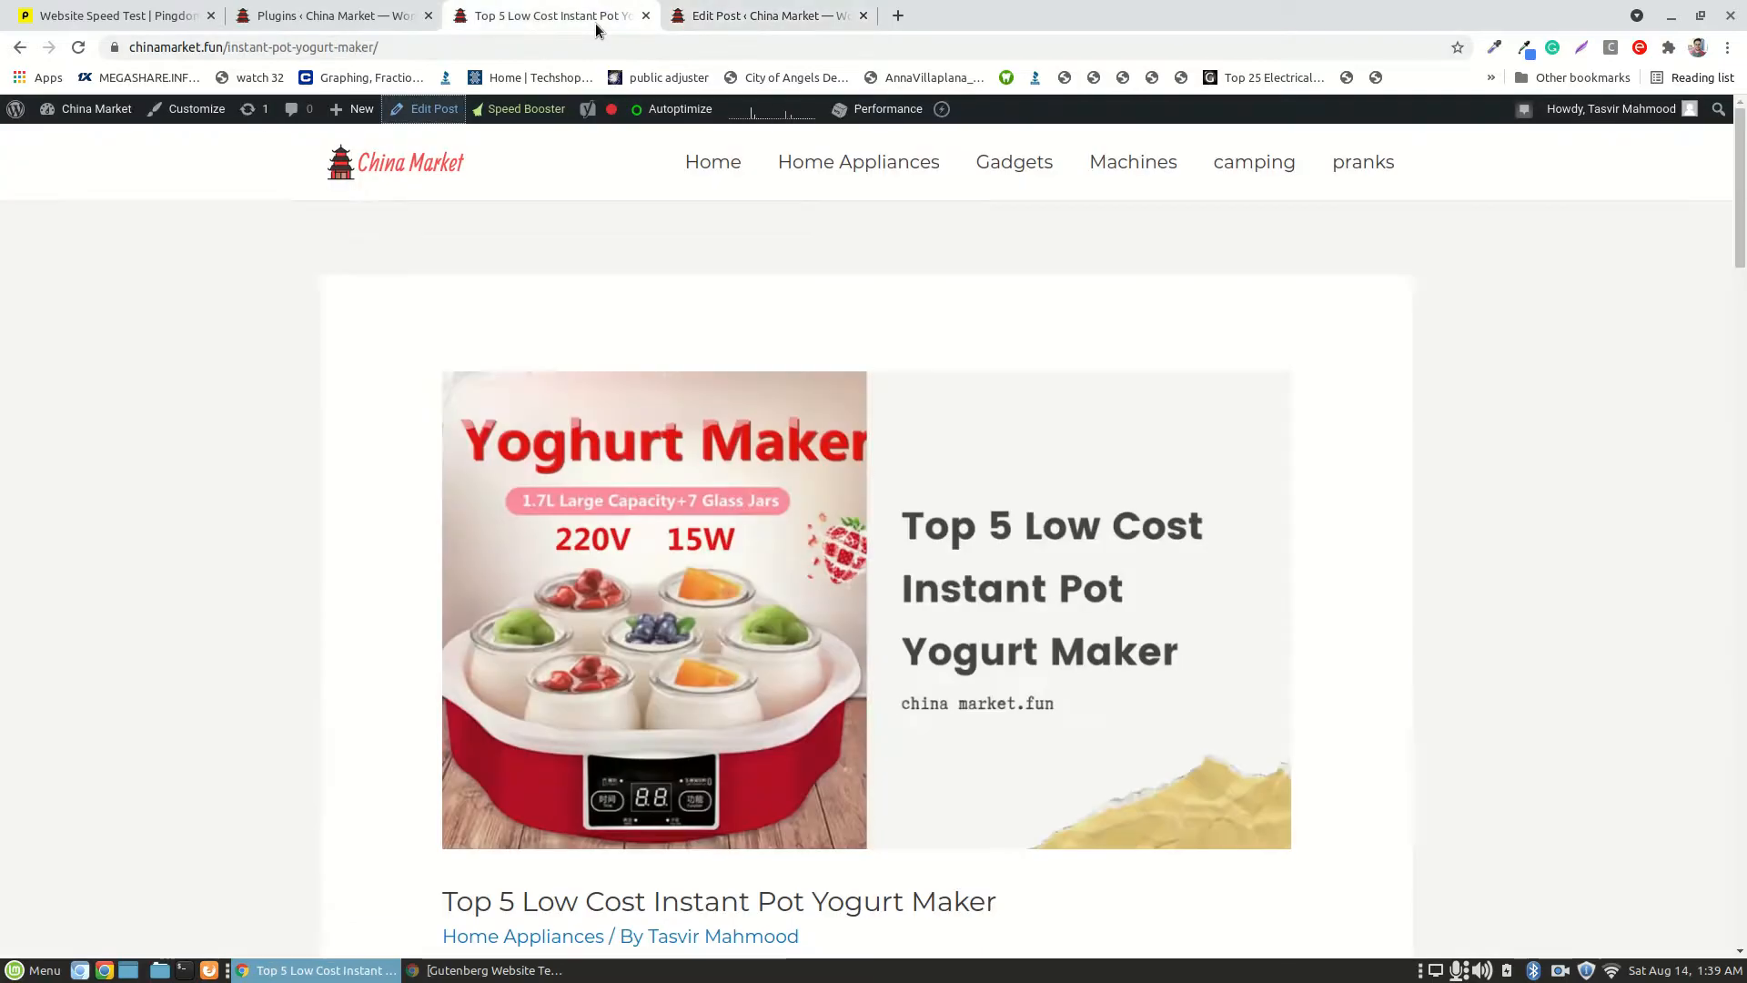
scroll(818, 520, "down", 10)
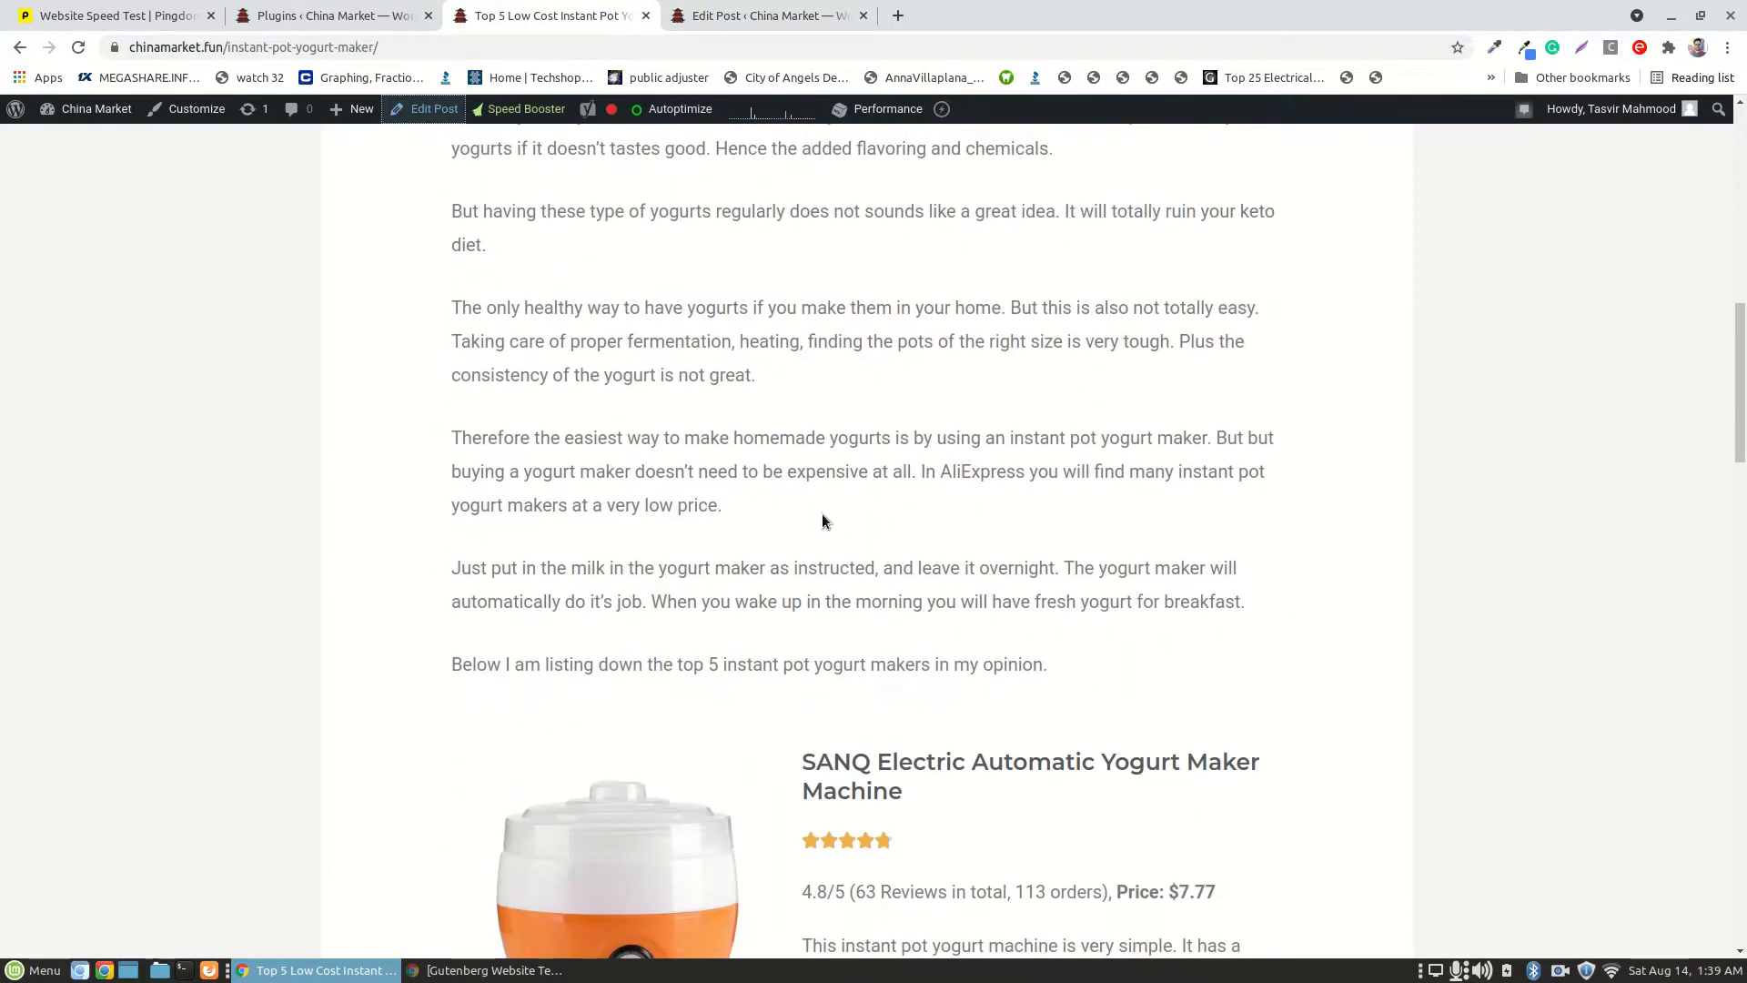
left_click_drag(1740, 436, 1745, 236)
scroll(928, 421, "down", 4)
scroll(929, 420, "up", 4)
scroll(927, 417, "up", 1)
- Switch the yogurt maker post from Elementor back to the default WordPress editor and accept the layout warning
left_click(764, 15)
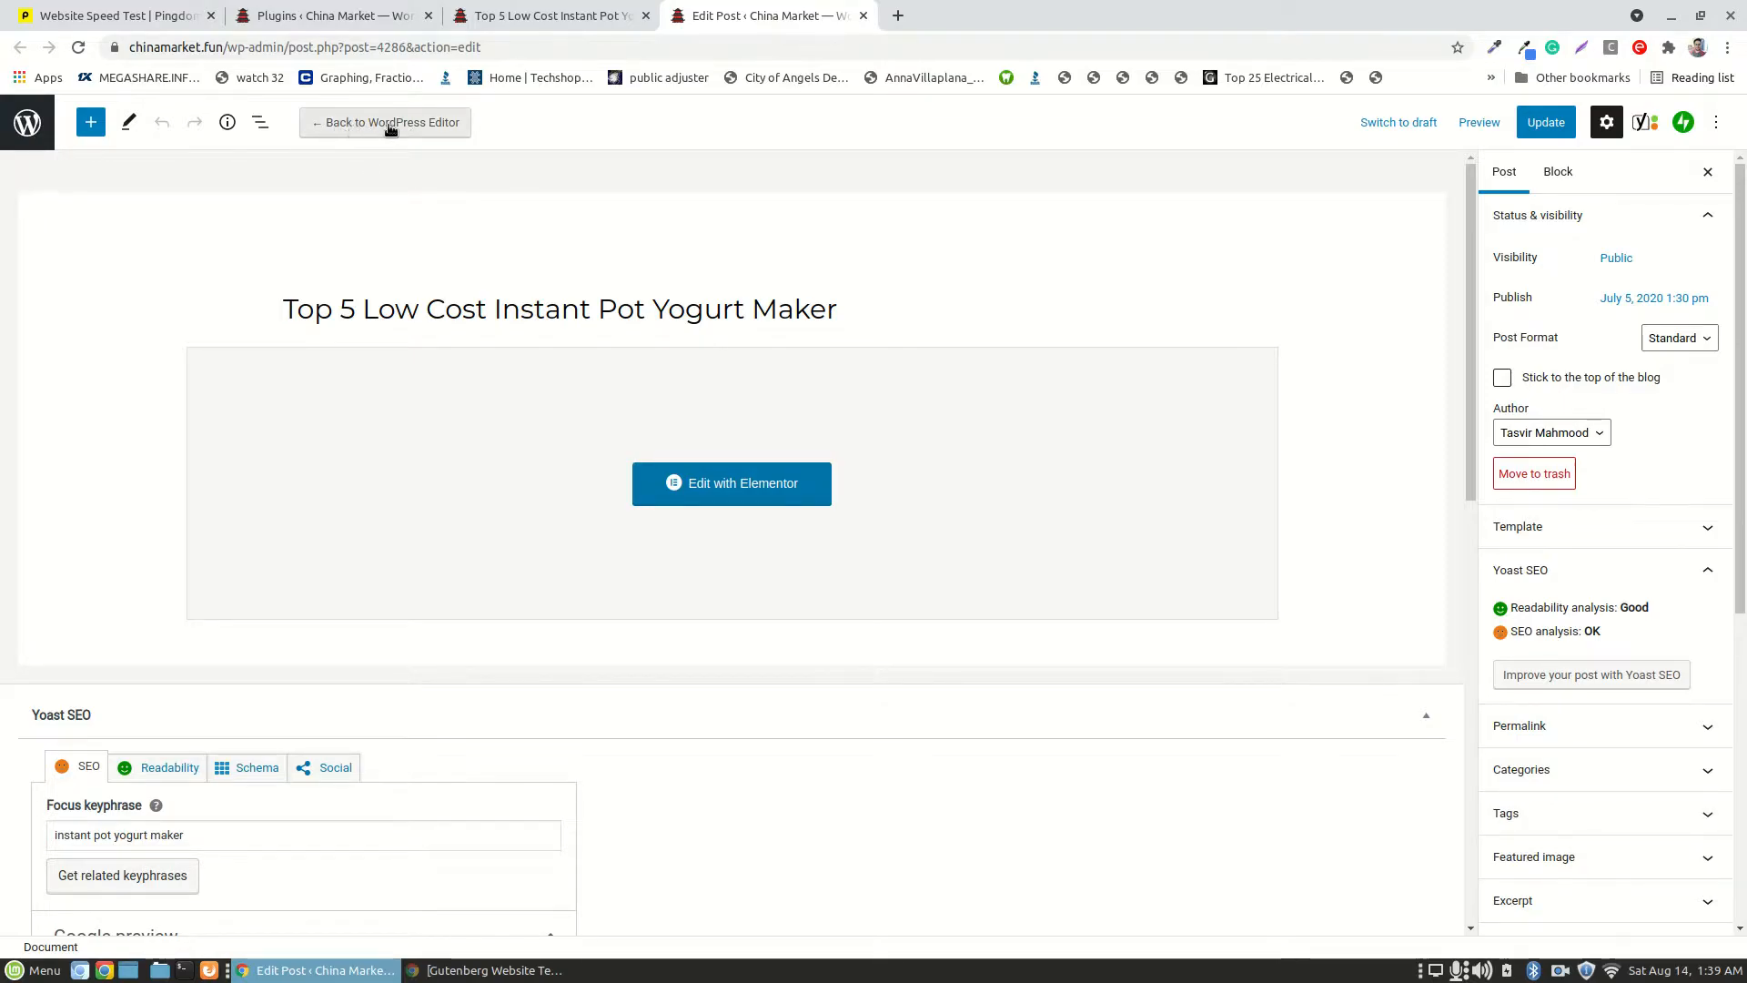
left_click(451, 123)
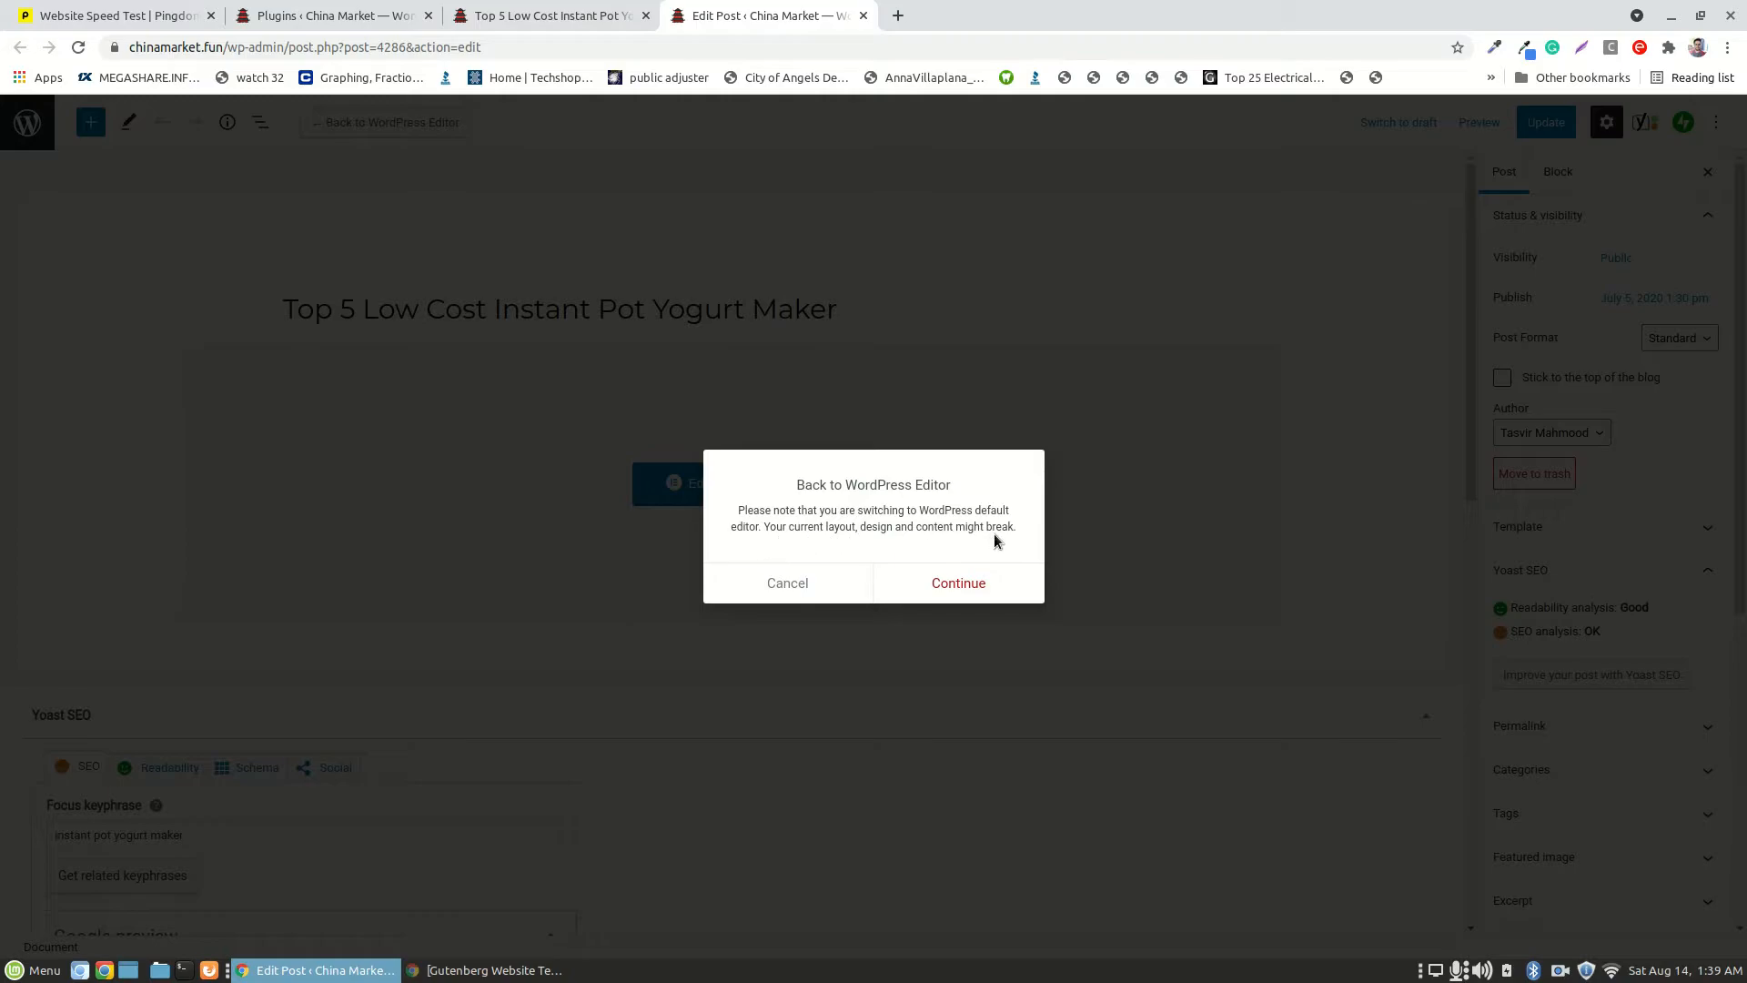
left_click(583, 17)
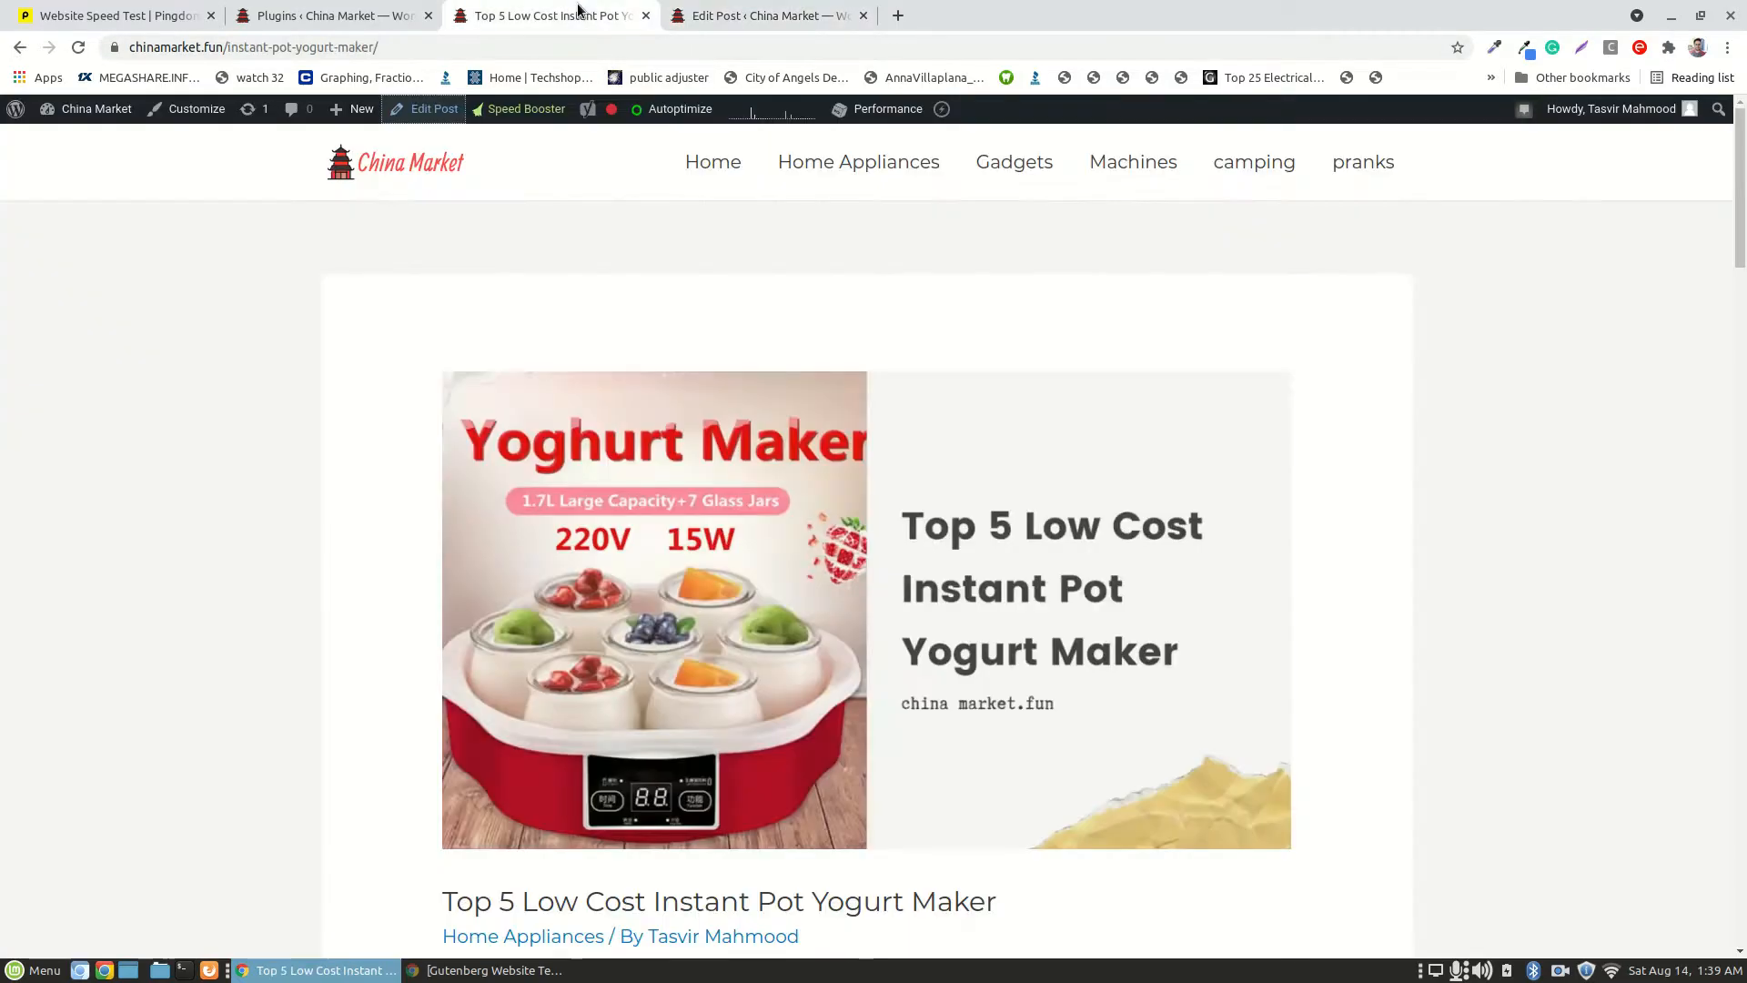
scroll(1034, 729, "down", 15)
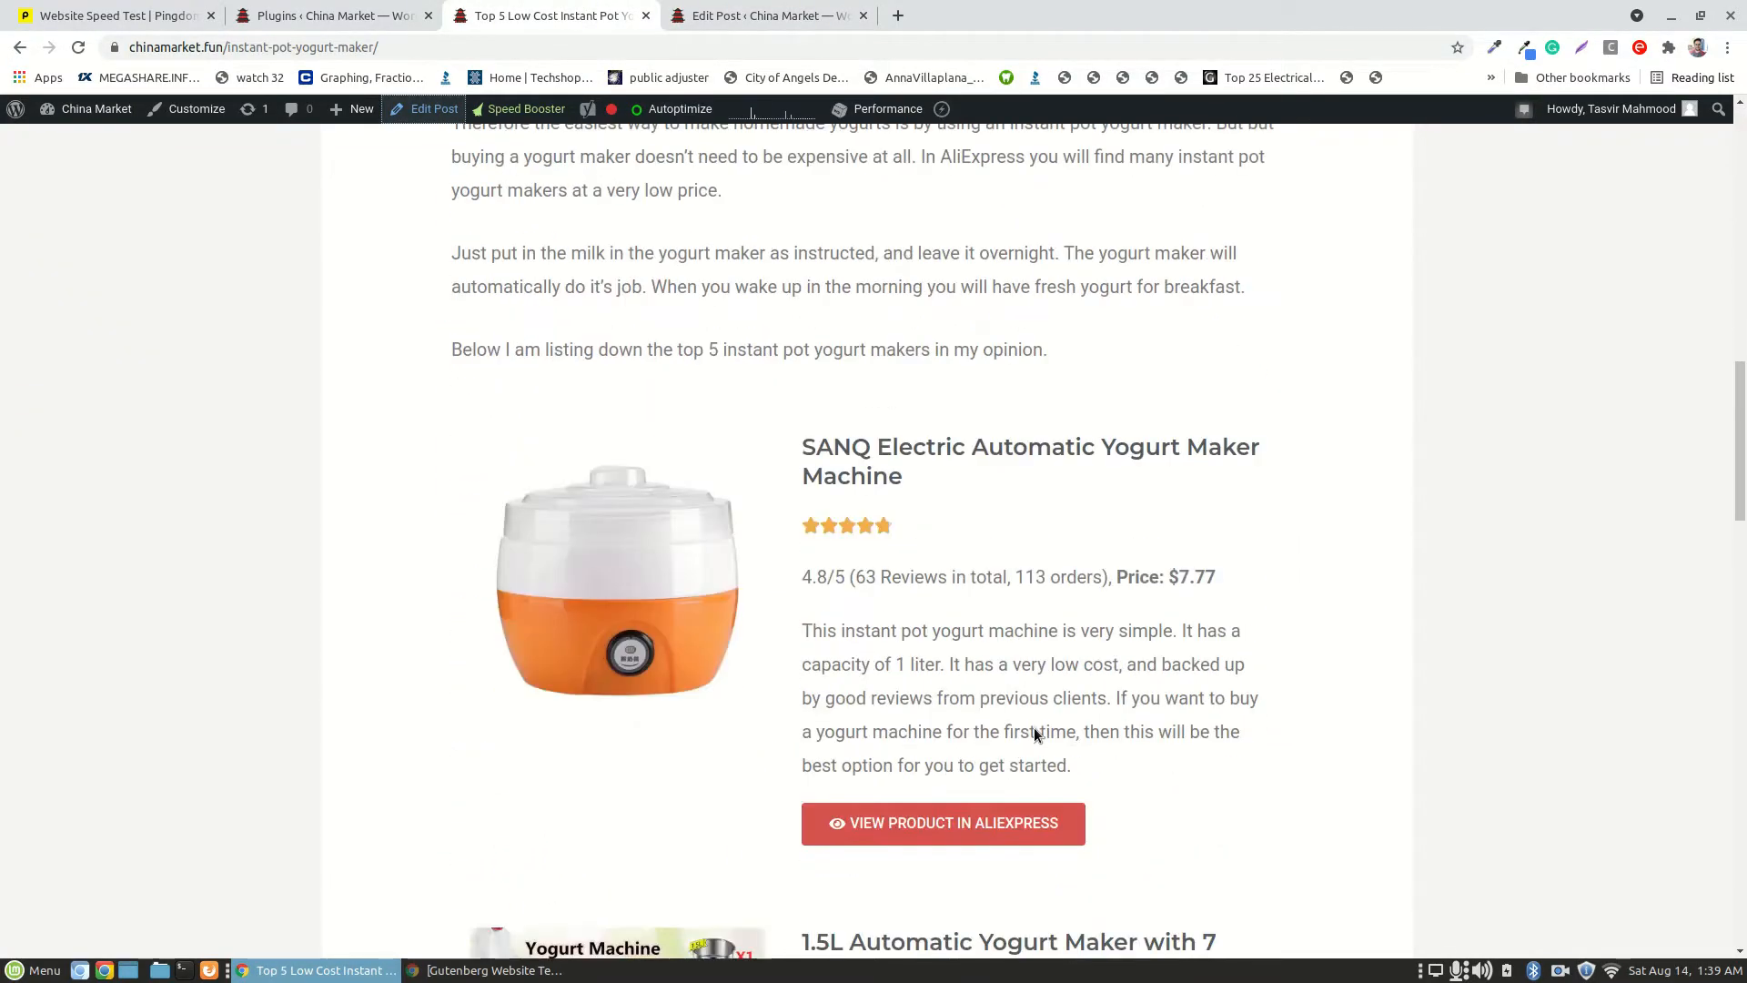
key("ctrl+Tab")
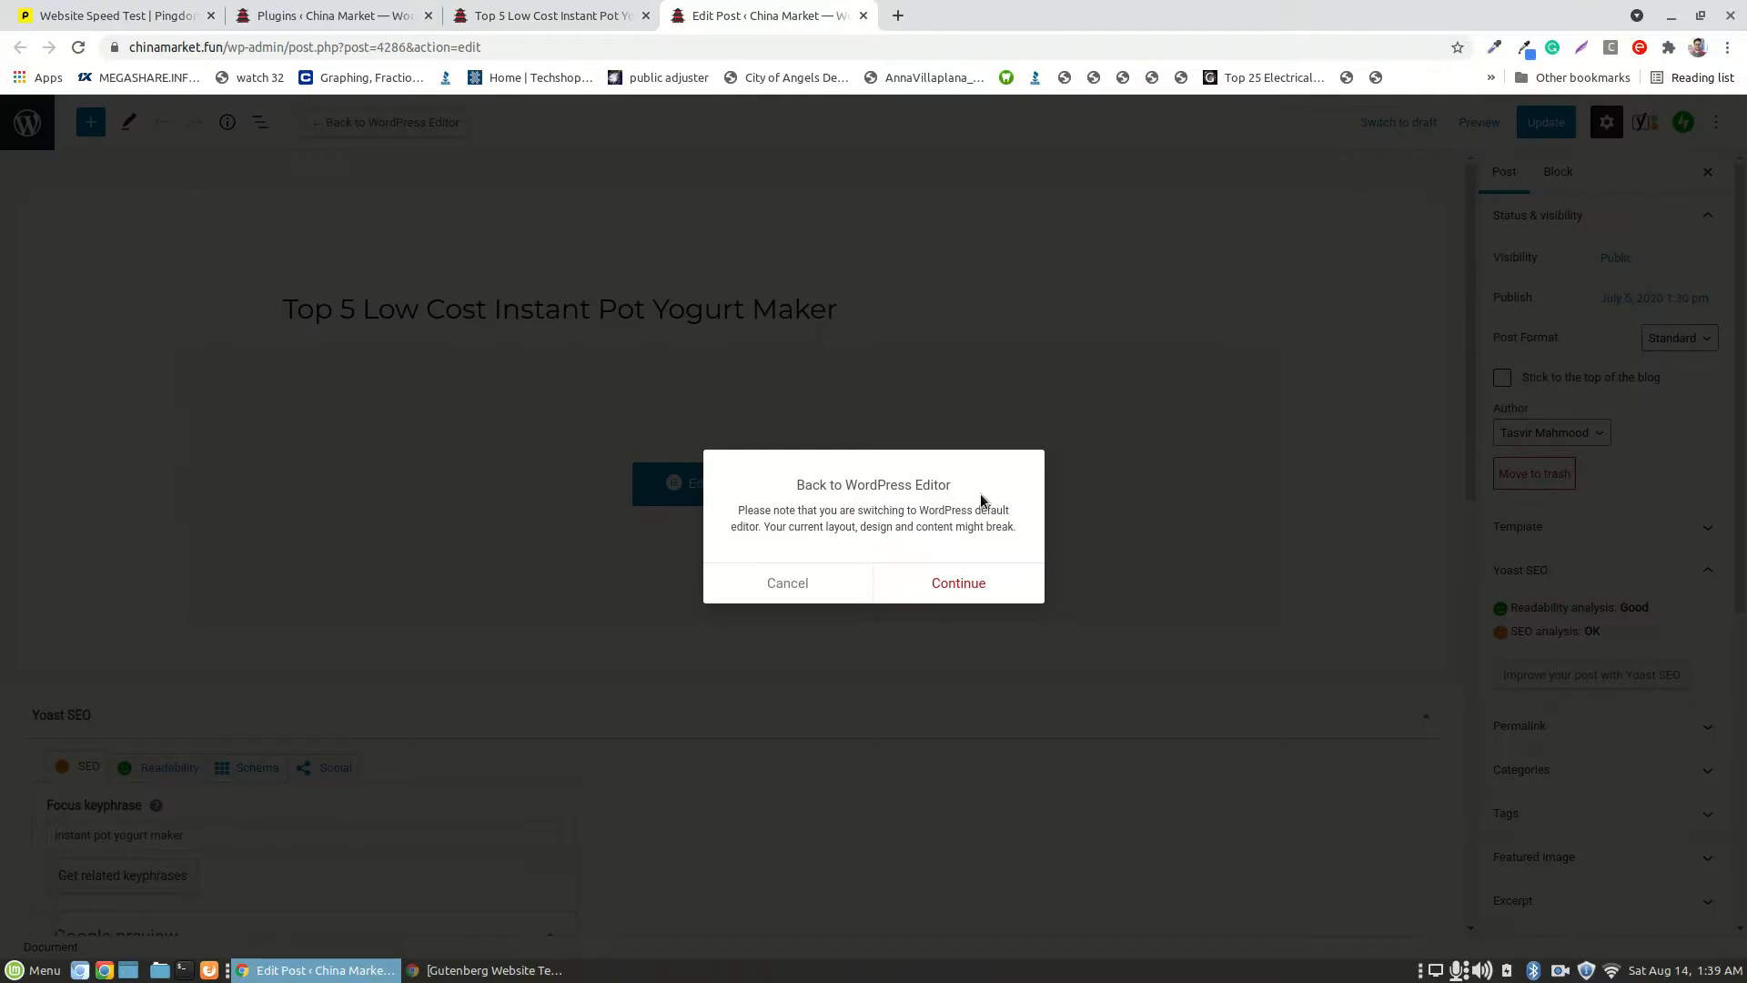
left_click(943, 590)
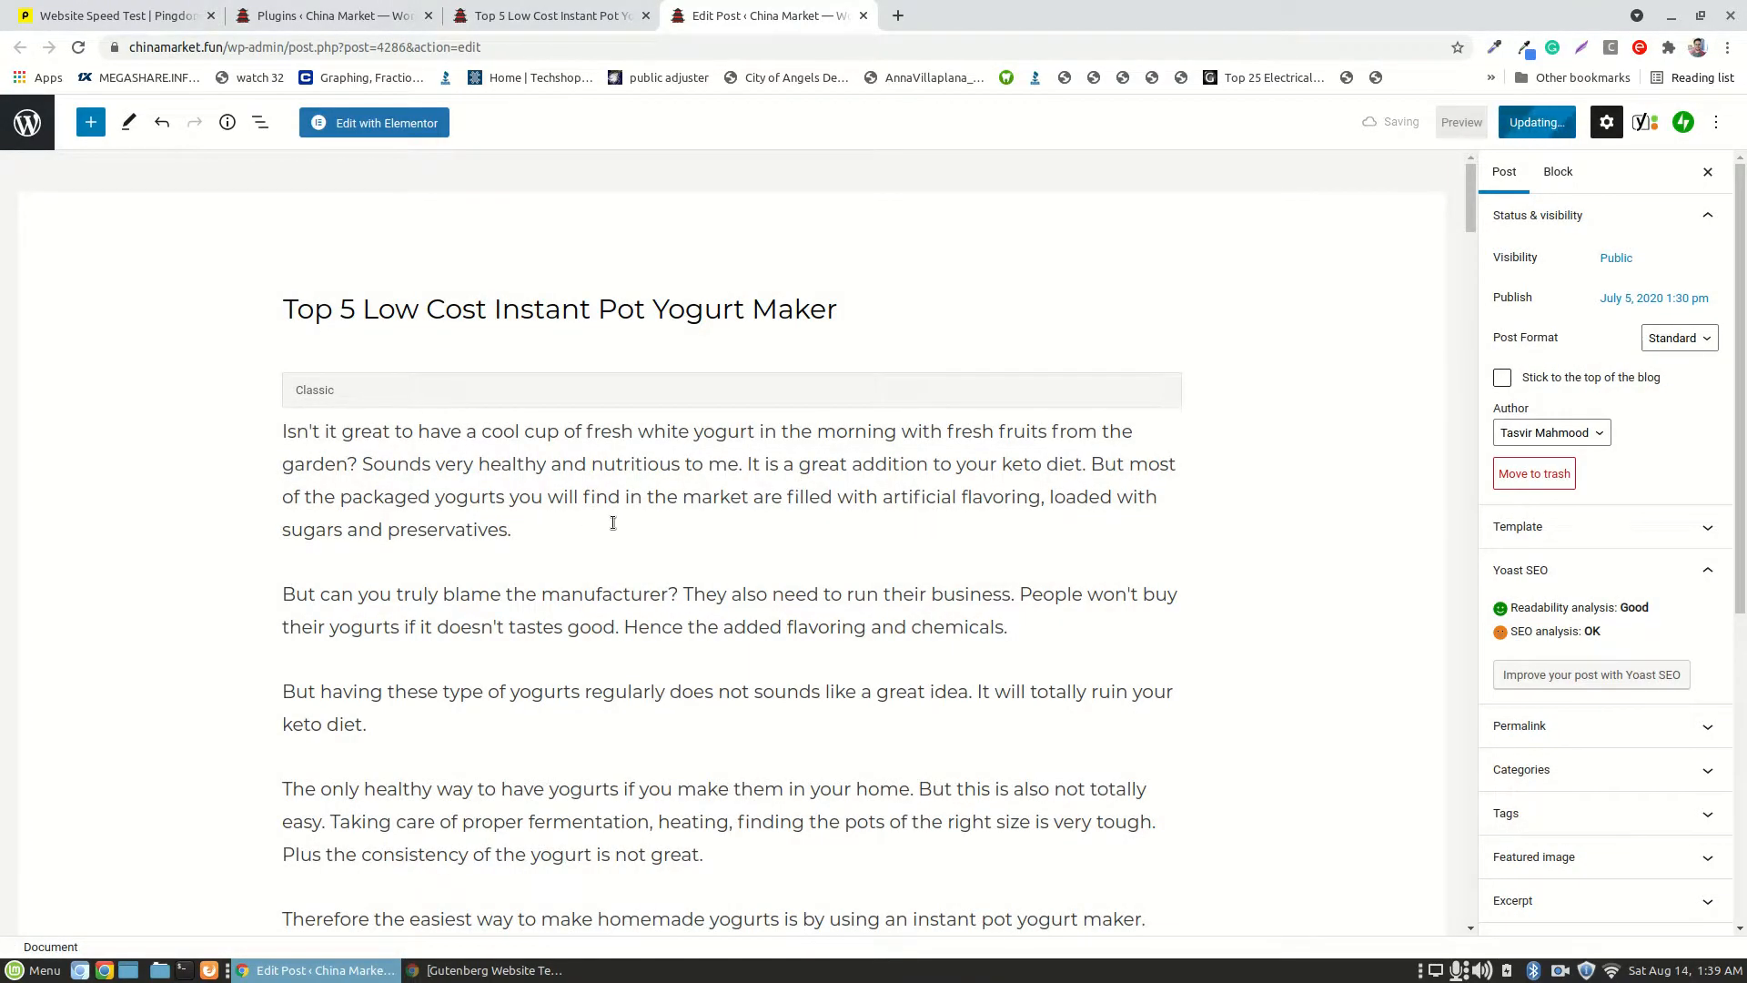
- Convert the post's Classic content into separate Gutenberg blocks
scroll(593, 506, "down", 5)
scroll(626, 542, "down", 16)
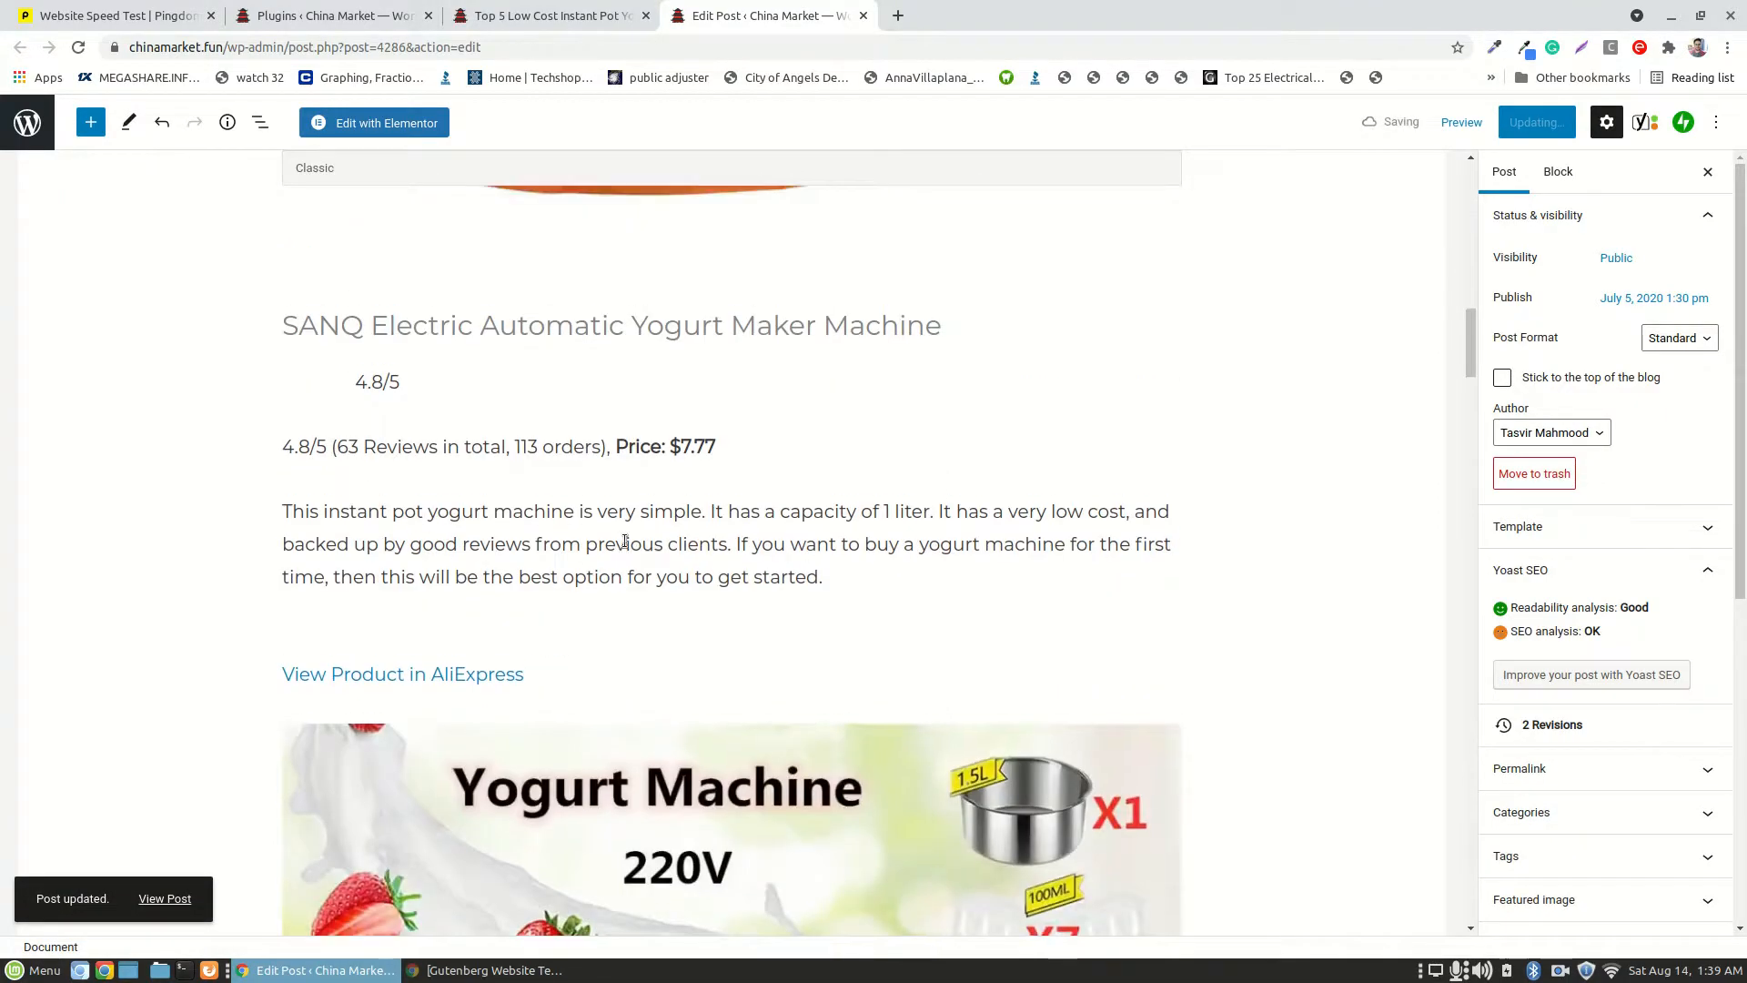
scroll(626, 542, "up", 20)
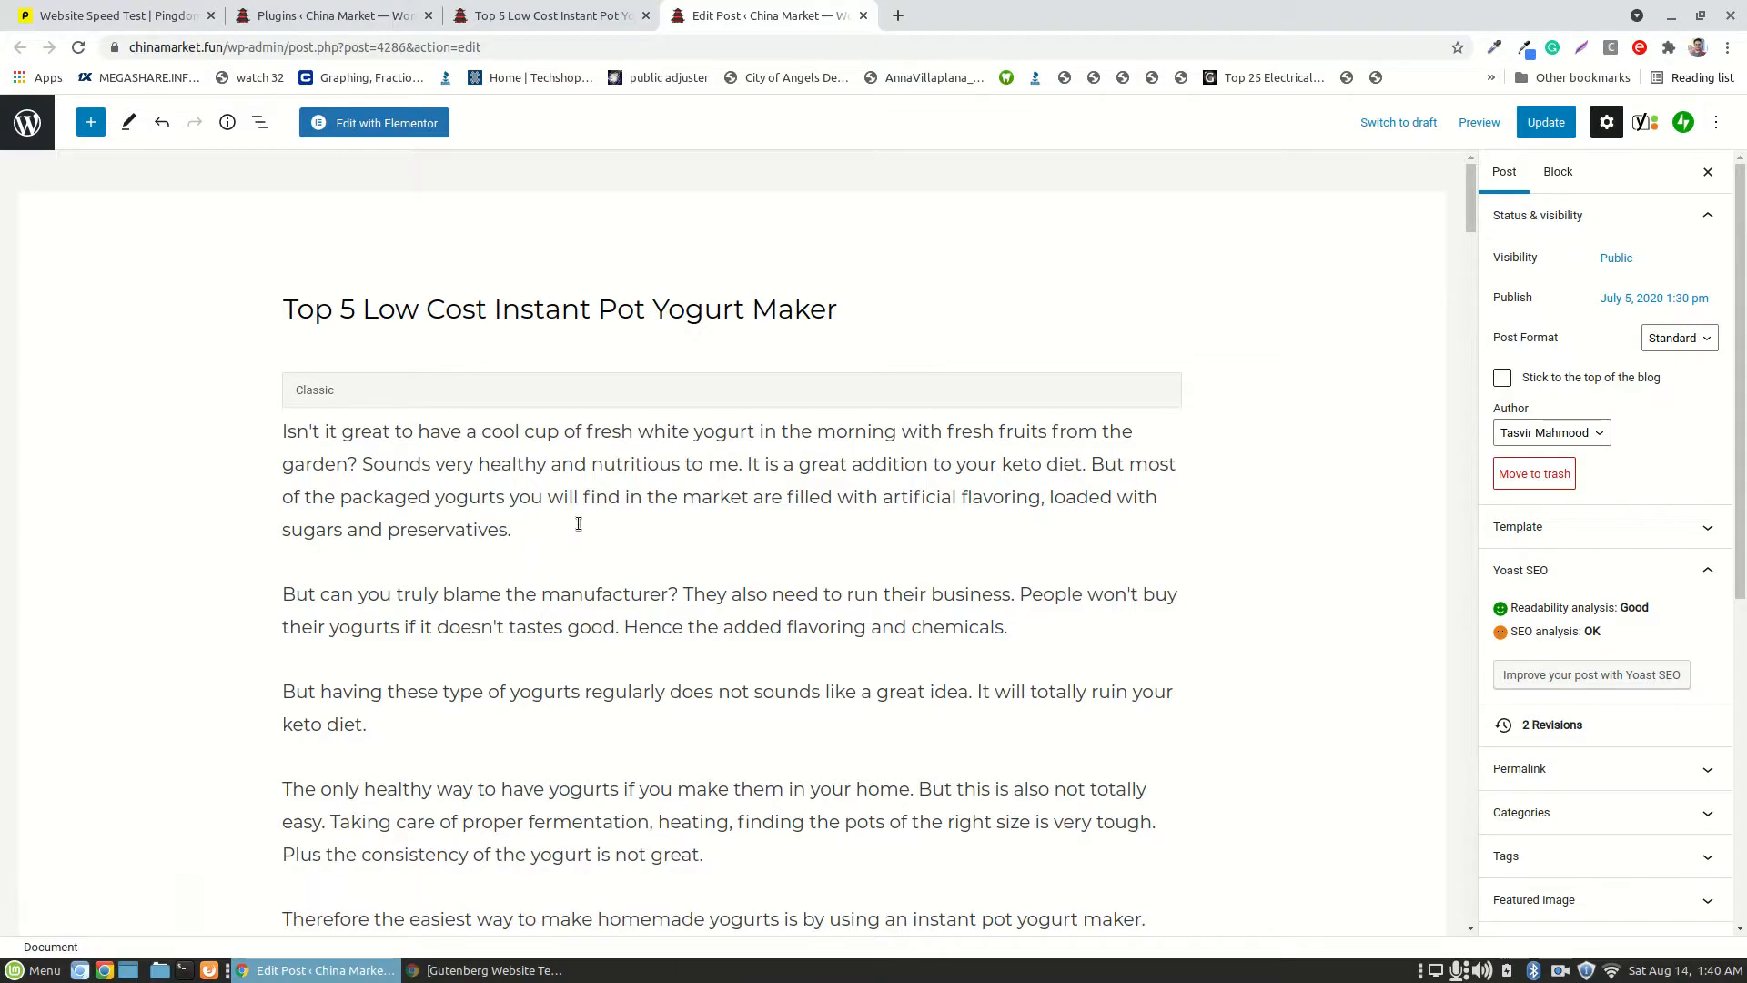
left_click(578, 523)
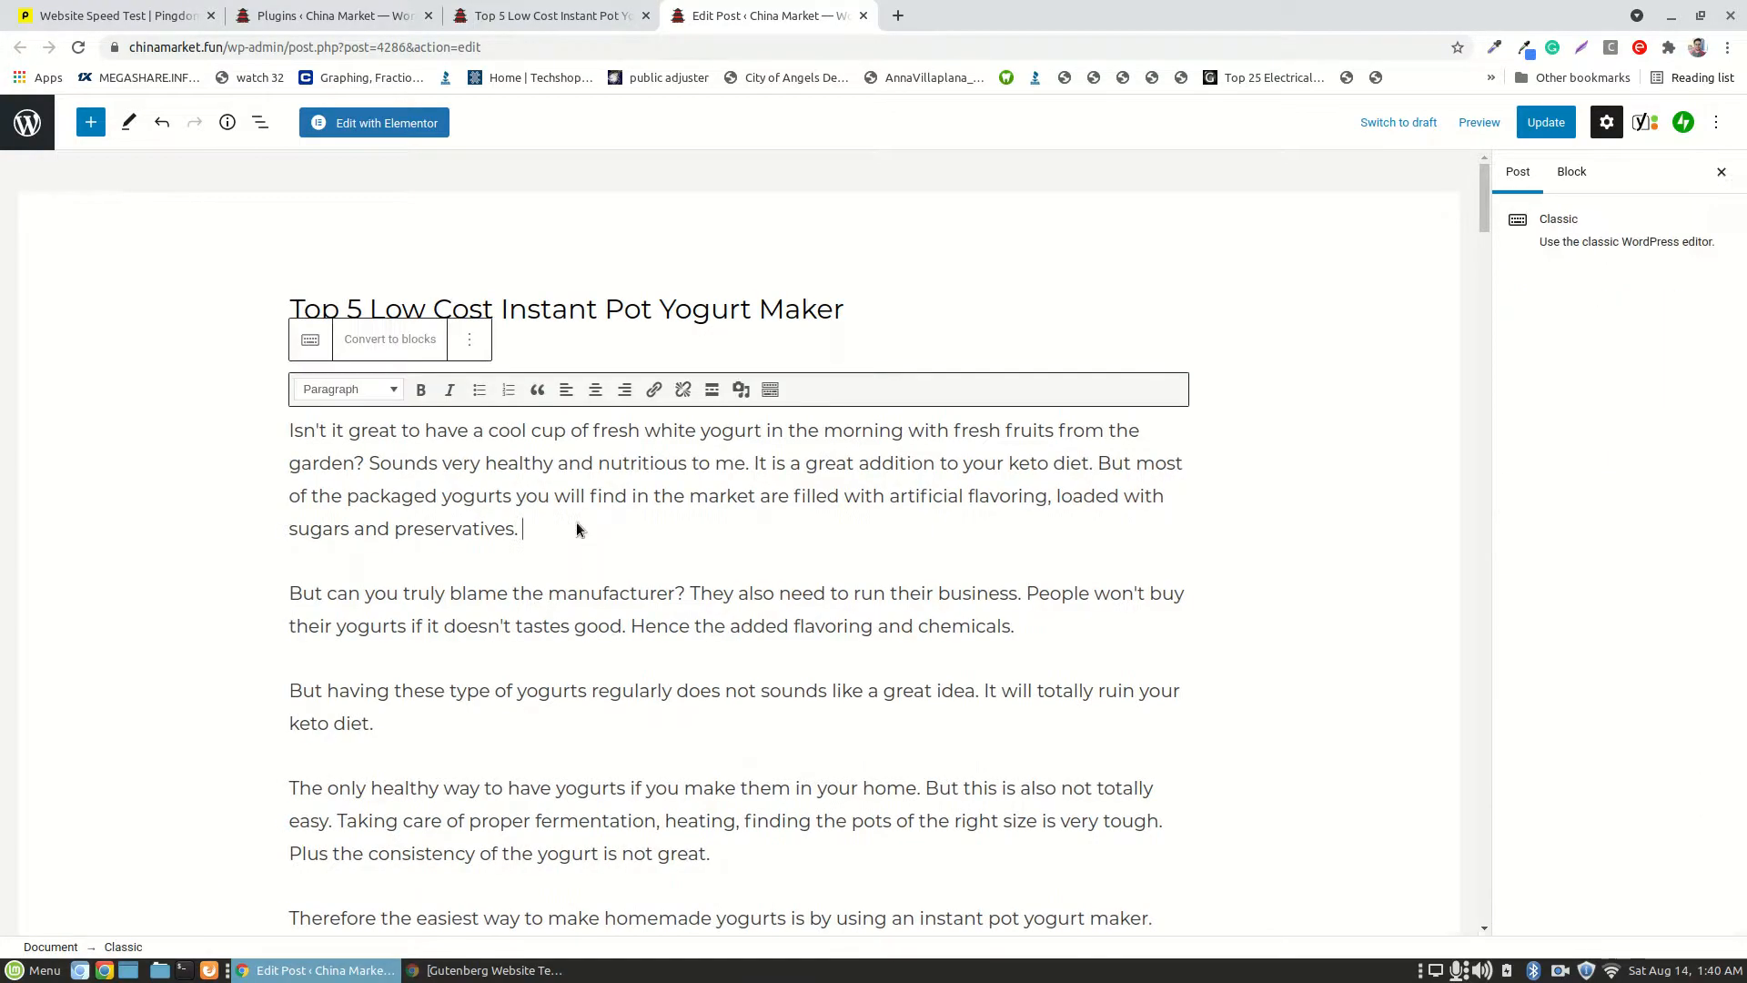
left_click(389, 342)
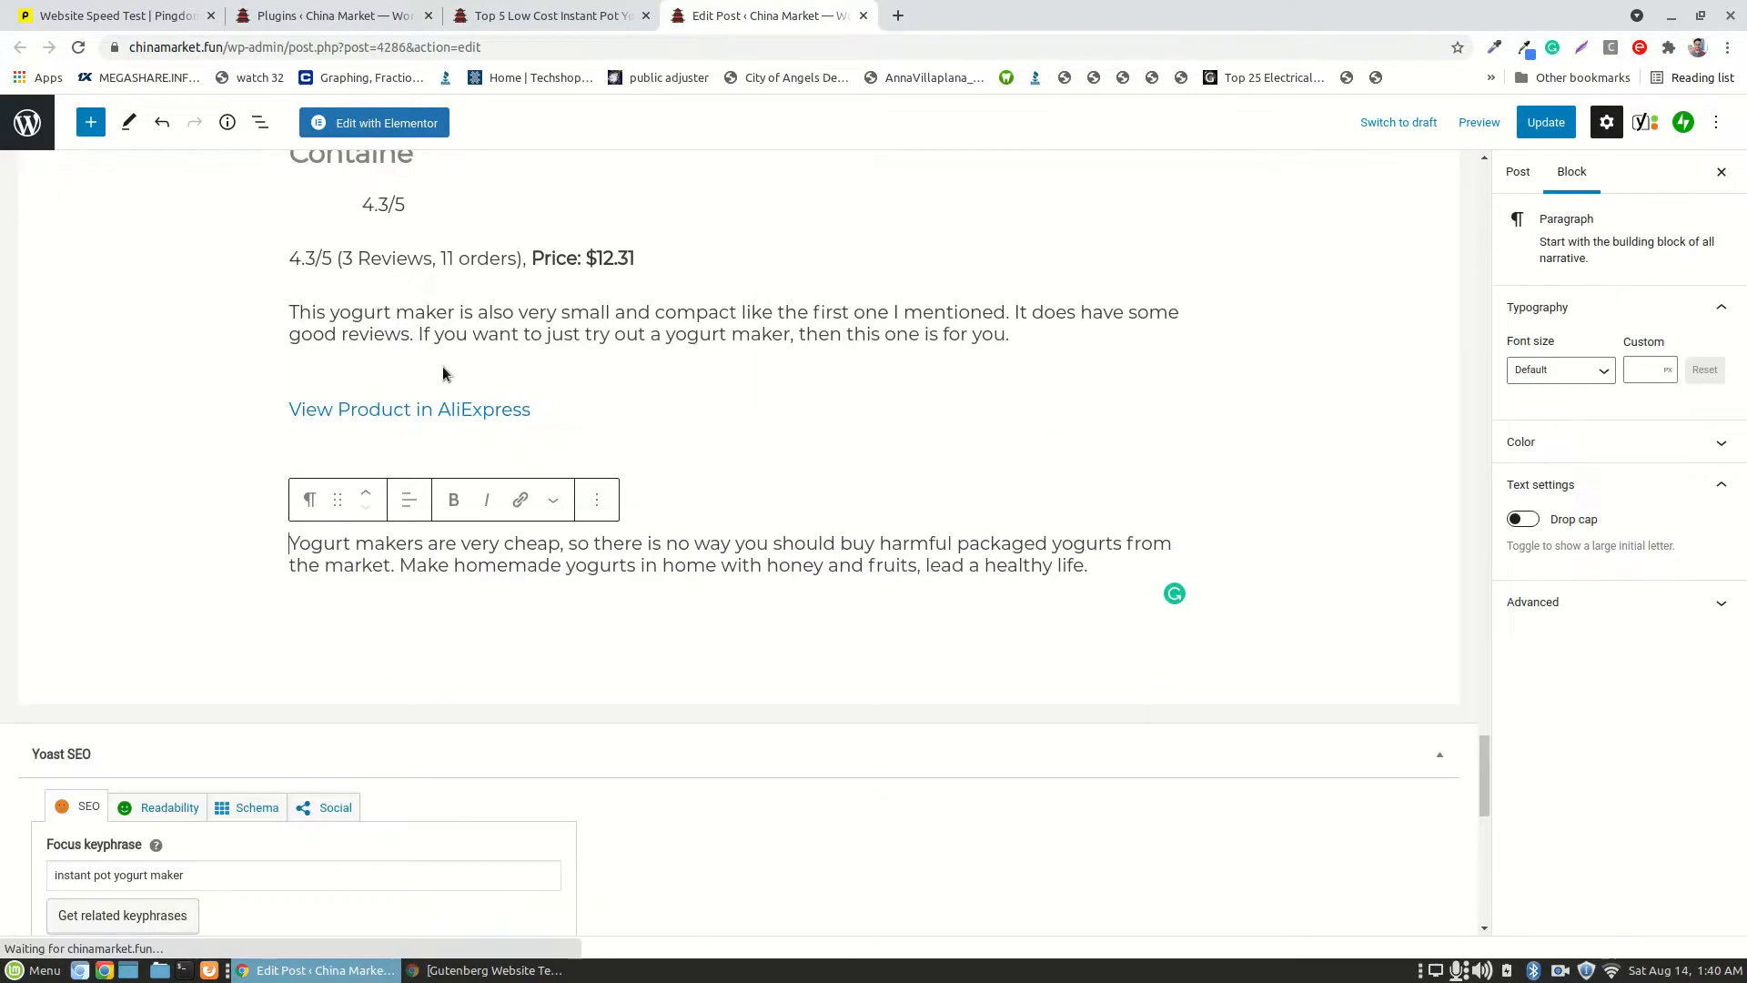
- Review the converted blocks from the closing paragraph up to the title and compare them with the published article's product layout
scroll(534, 445, "up", 15)
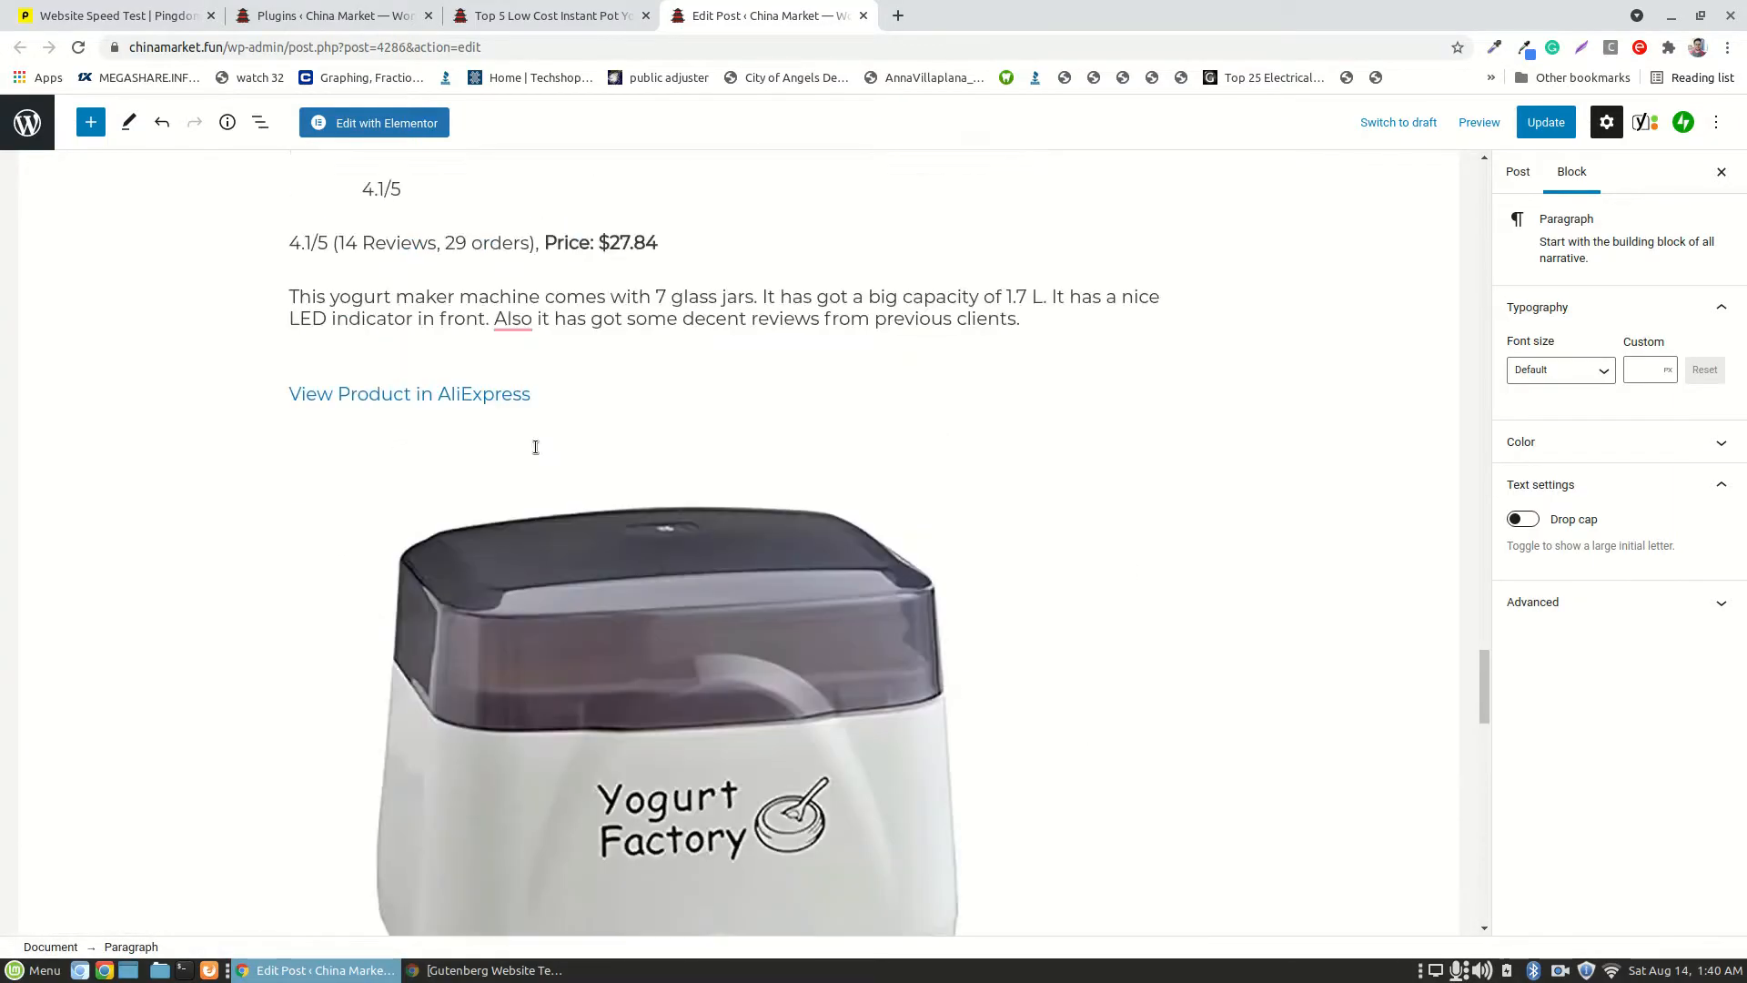
scroll(535, 445, "up", 15)
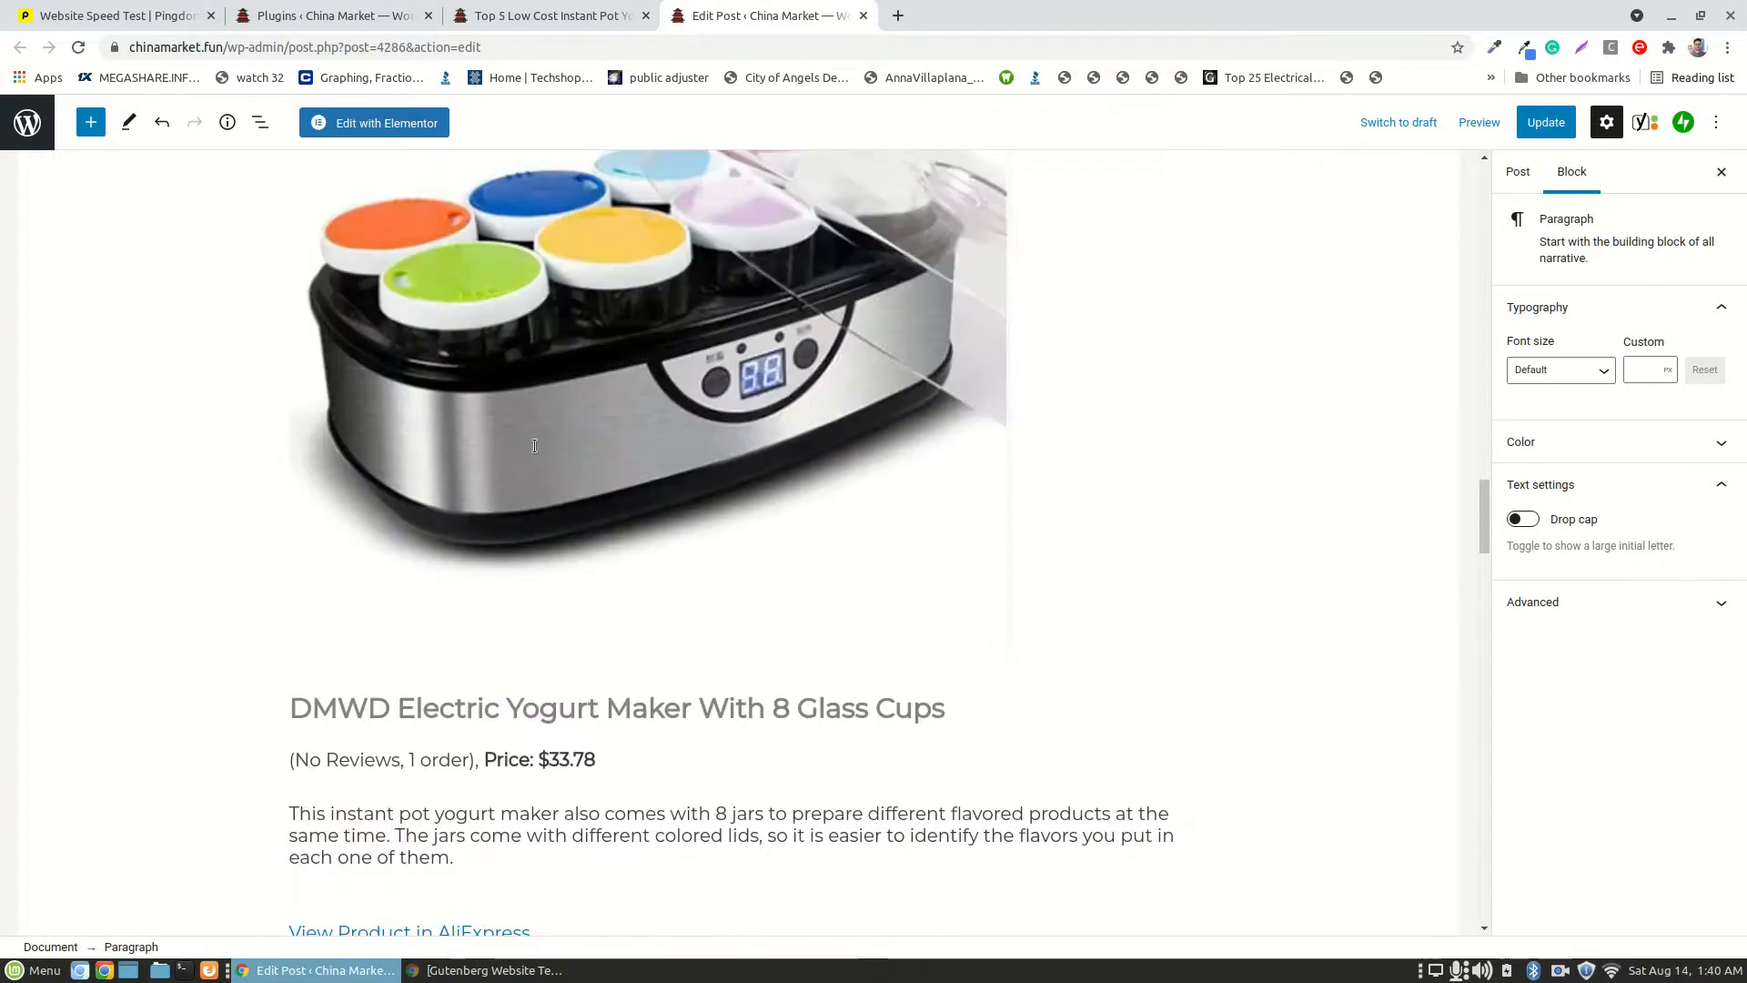
scroll(534, 445, "up", 15)
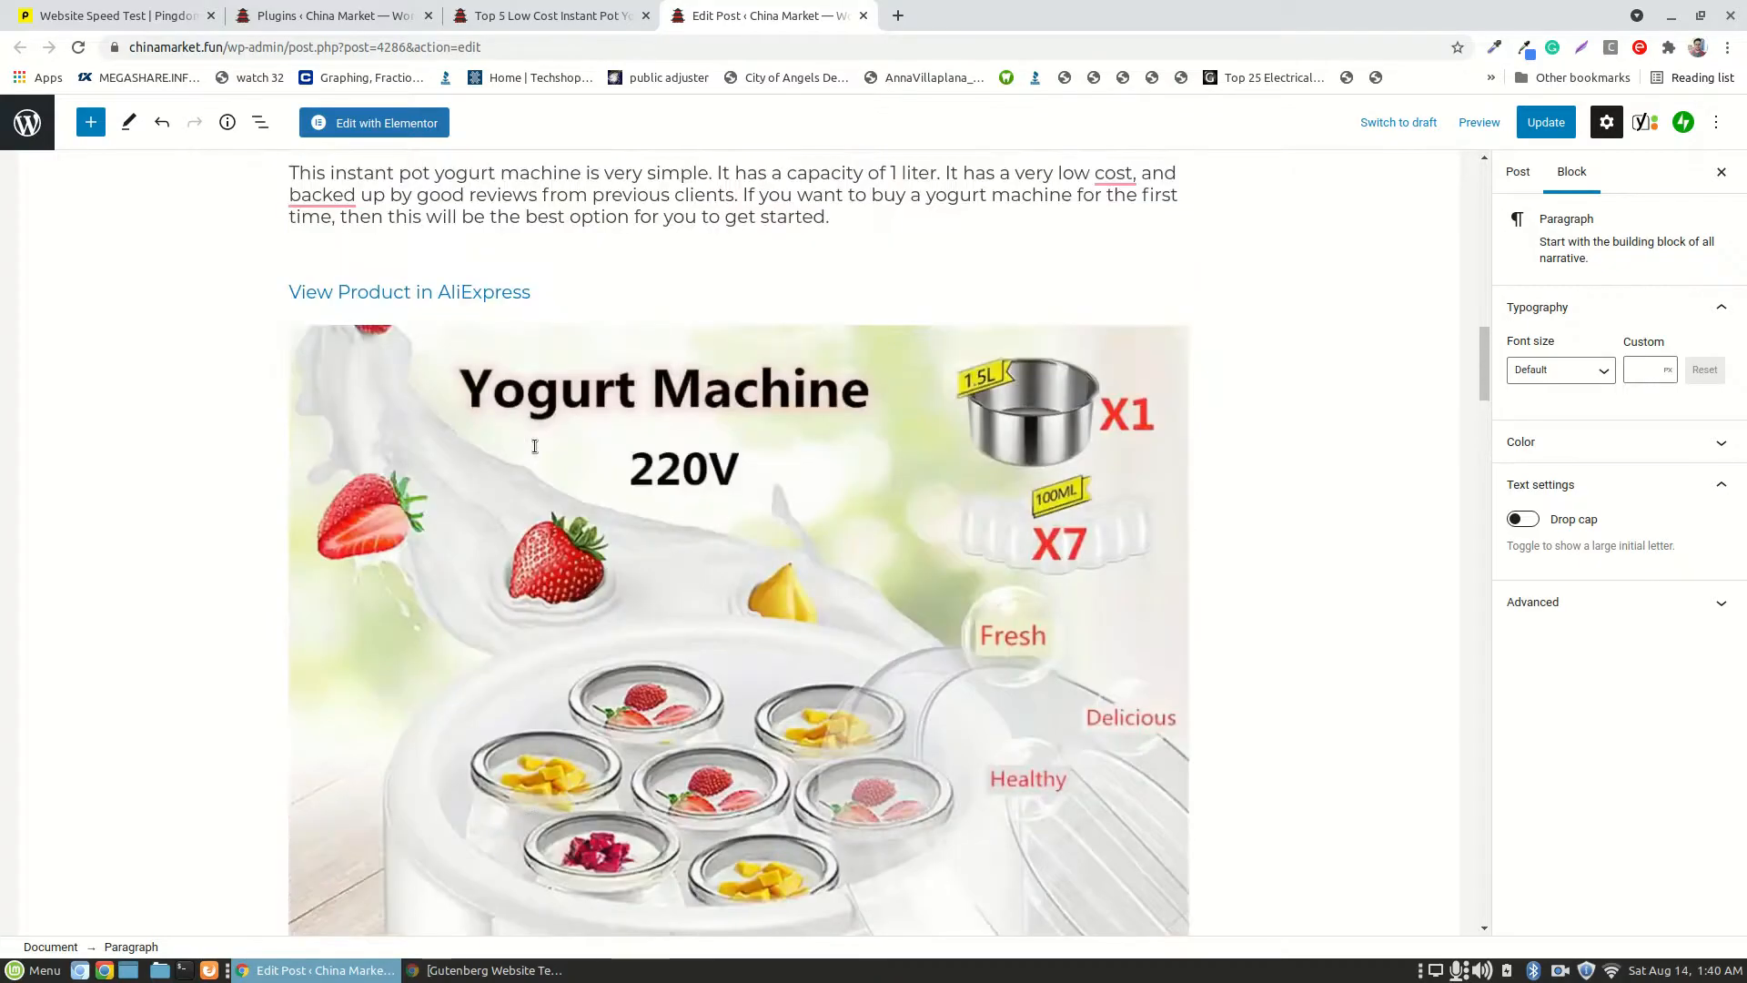
scroll(535, 445, "up", 15)
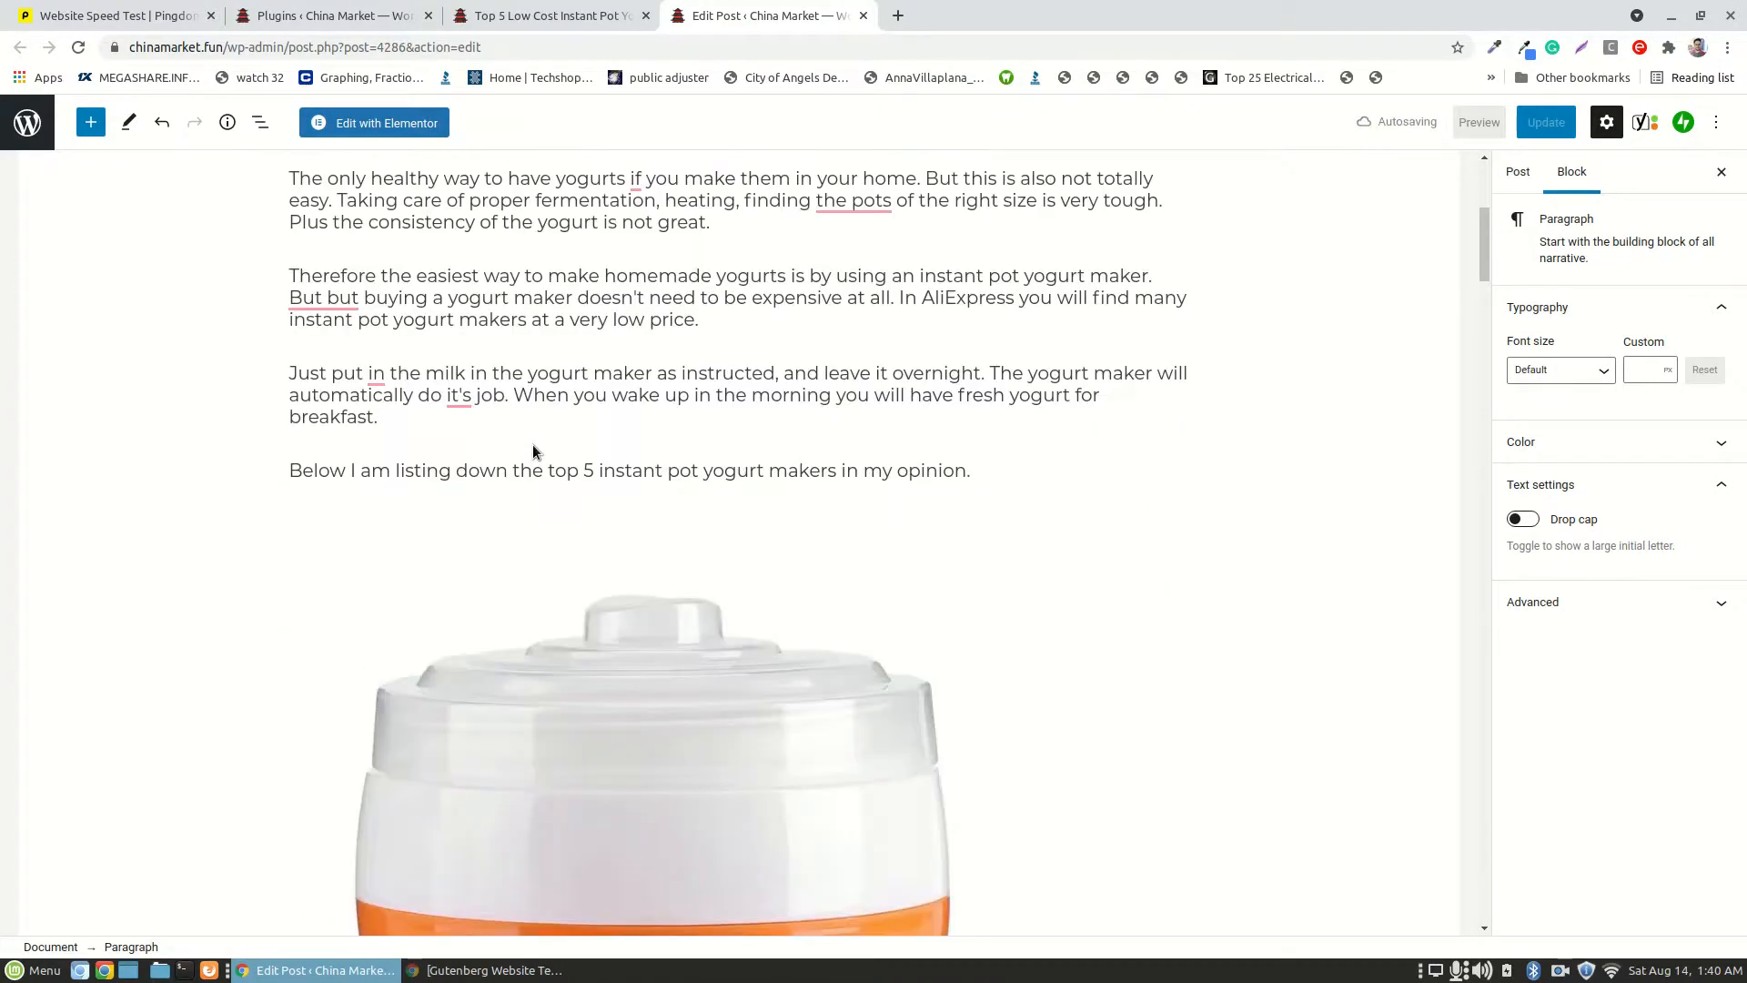
scroll(532, 445, "up", 3)
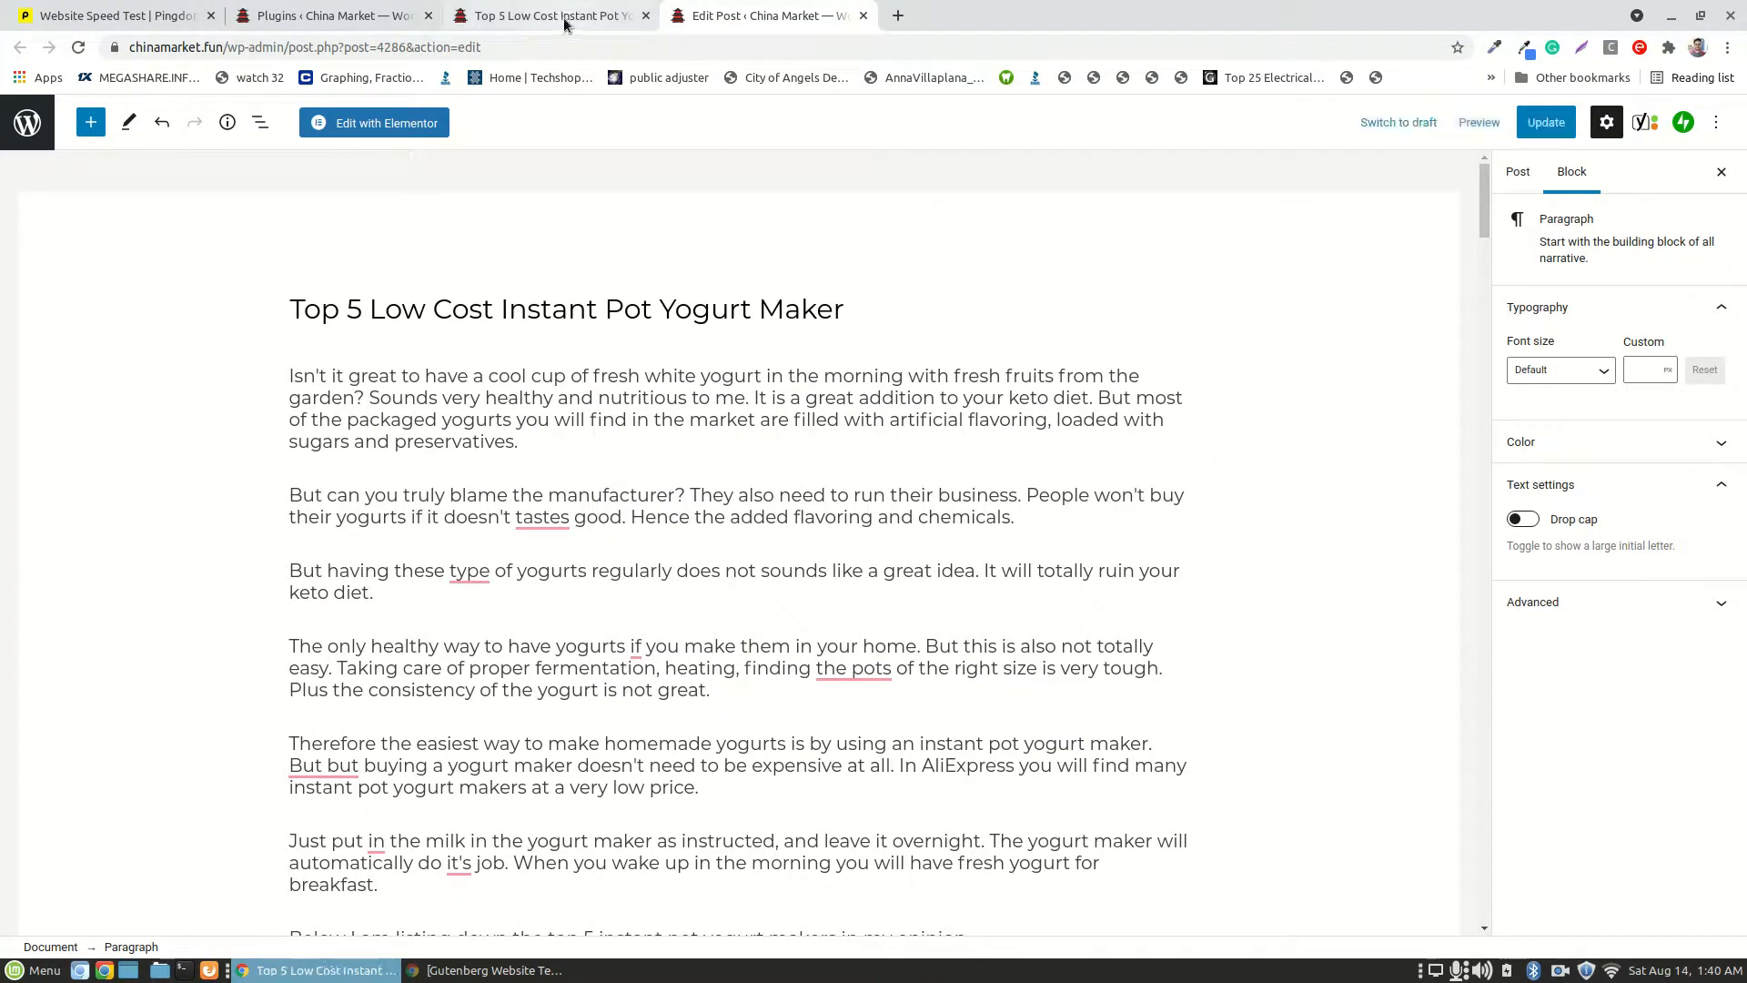
left_click(572, 27)
scroll(736, 441, "up", 6)
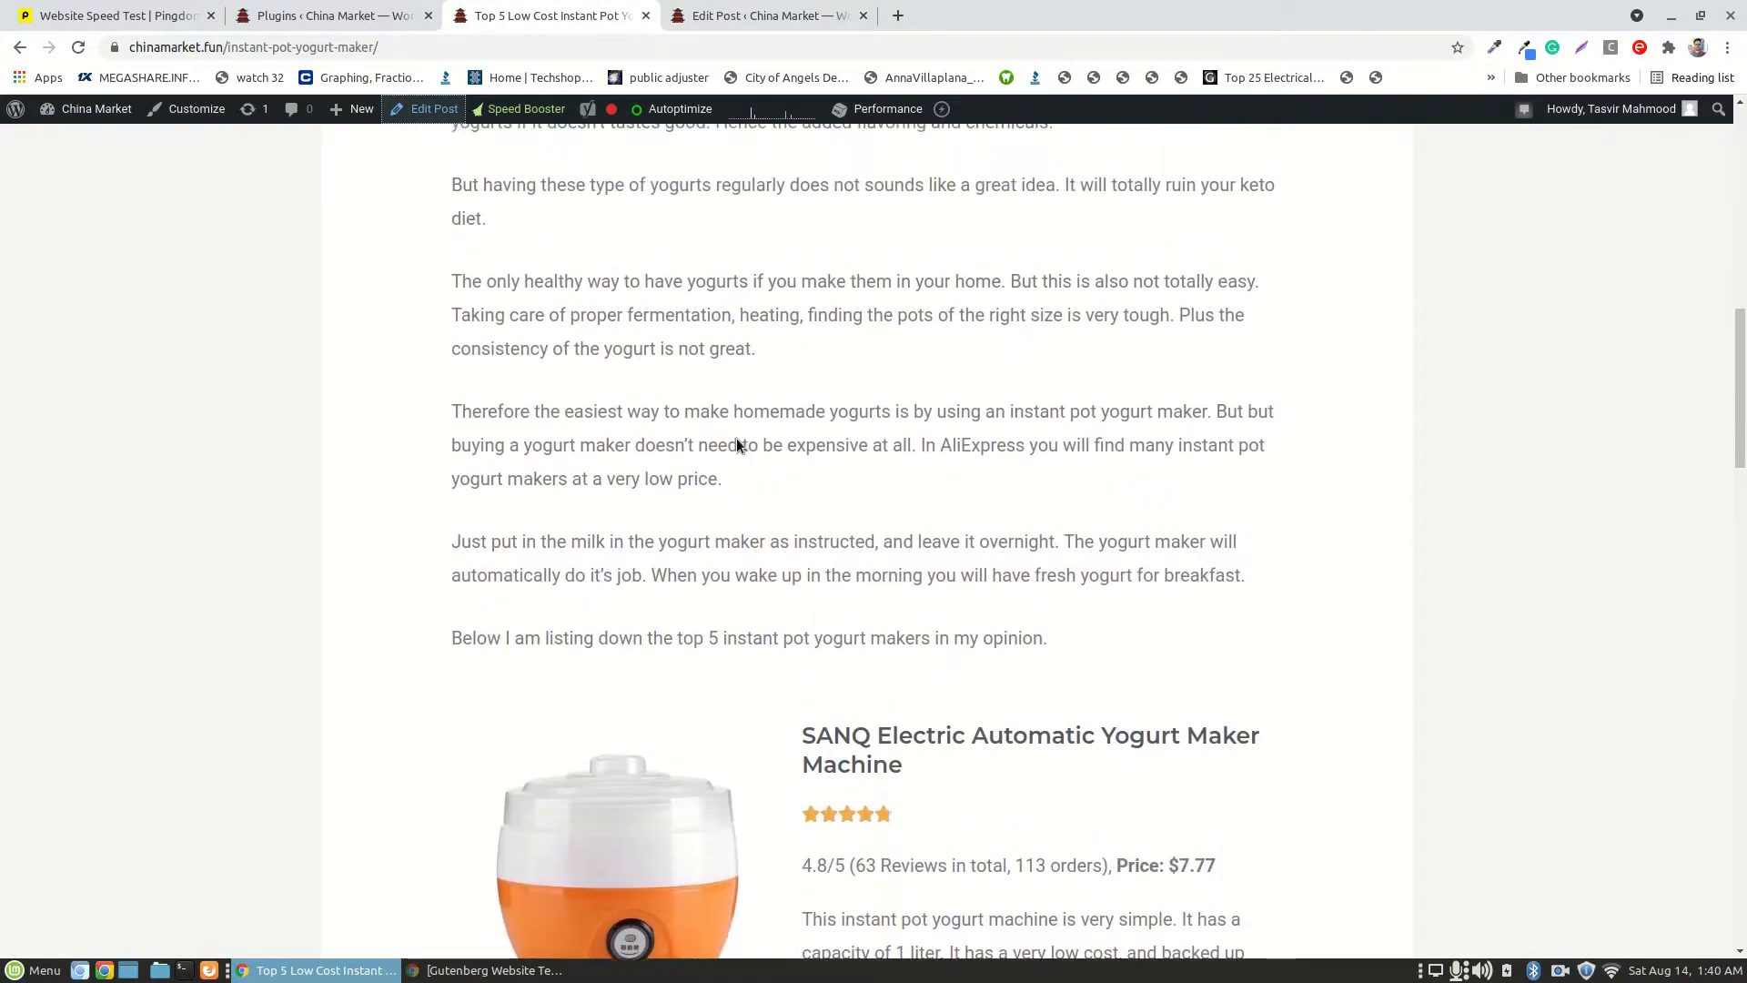
scroll(736, 444, "up", 3)
scroll(735, 444, "down", 7)
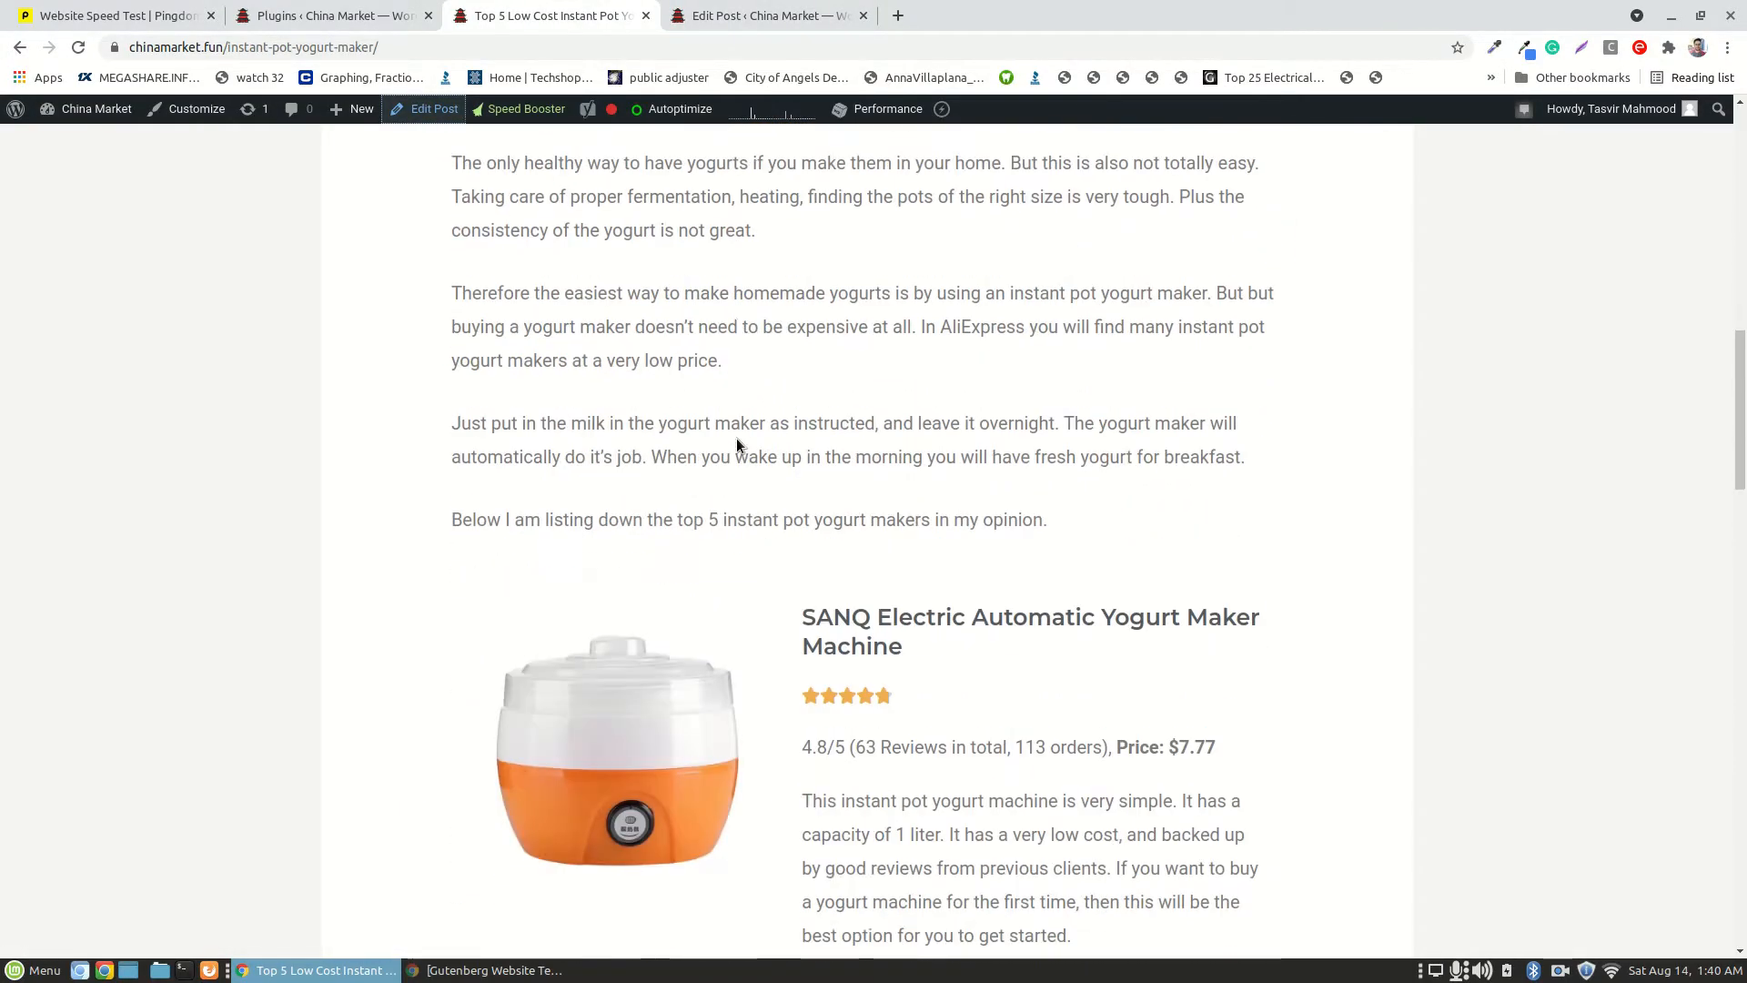
- Insert the reusable "two colom" block below the paragraph introducing the top 5 instant pot yogurt makers
left_click(714, 17)
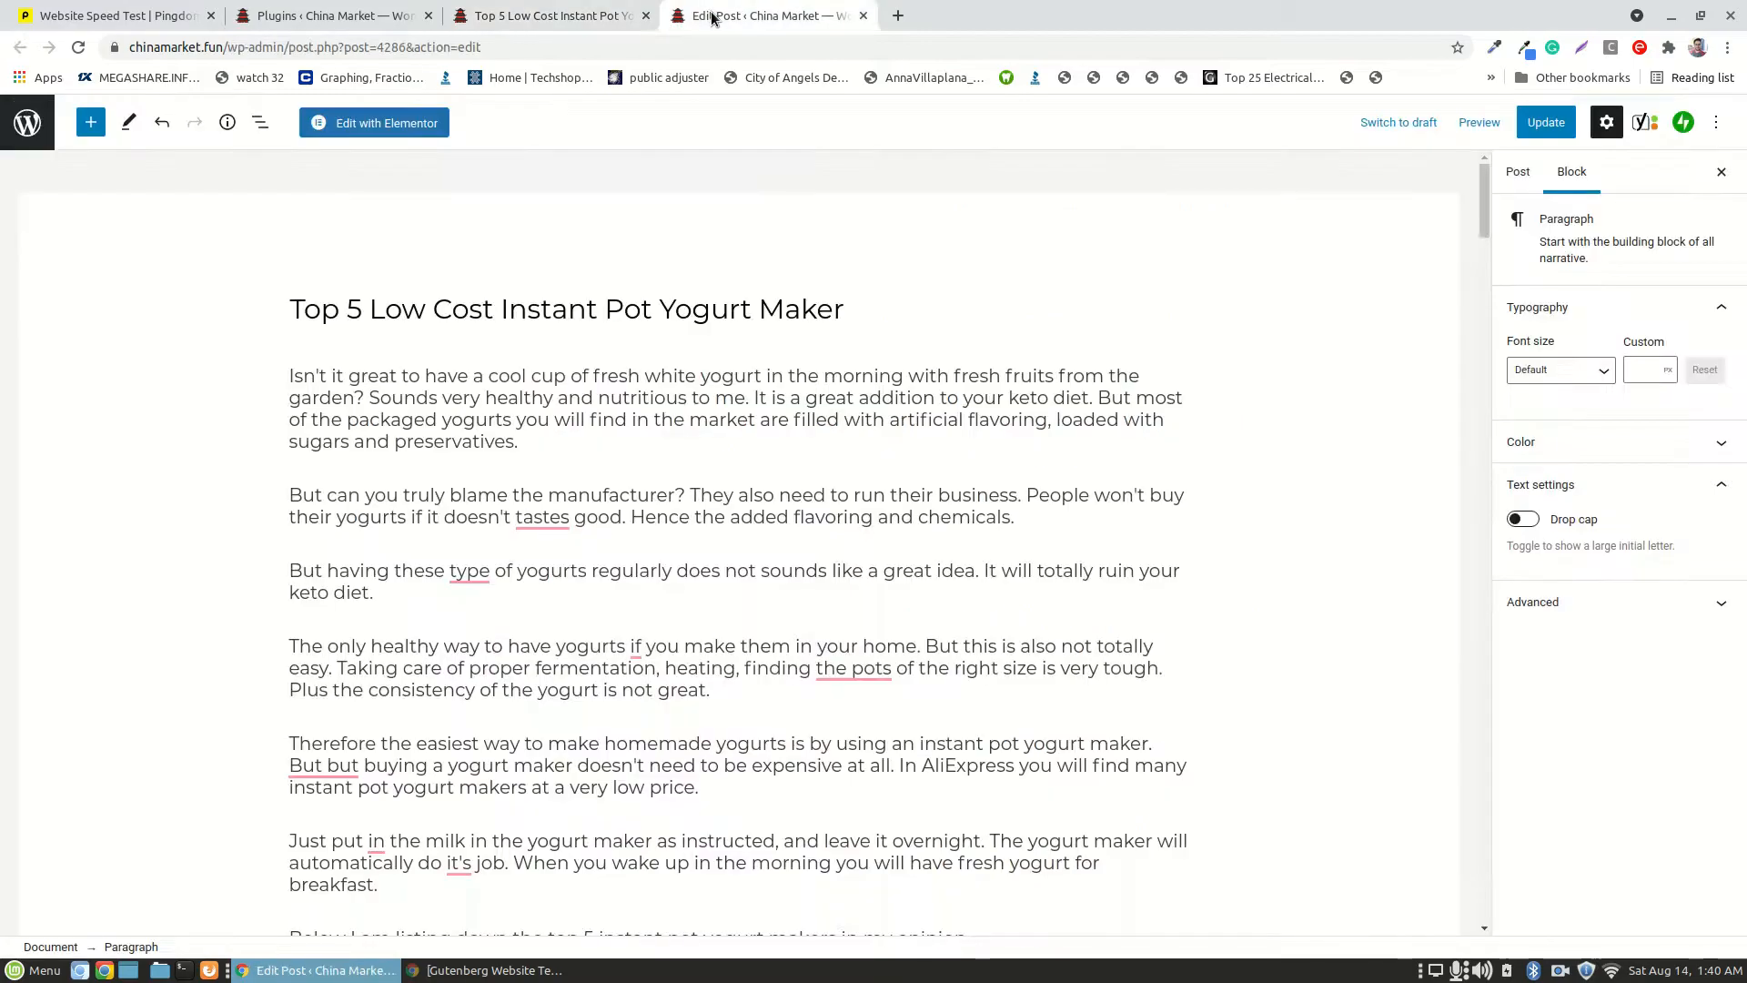
scroll(752, 554, "down", 4)
scroll(753, 554, "down", 2)
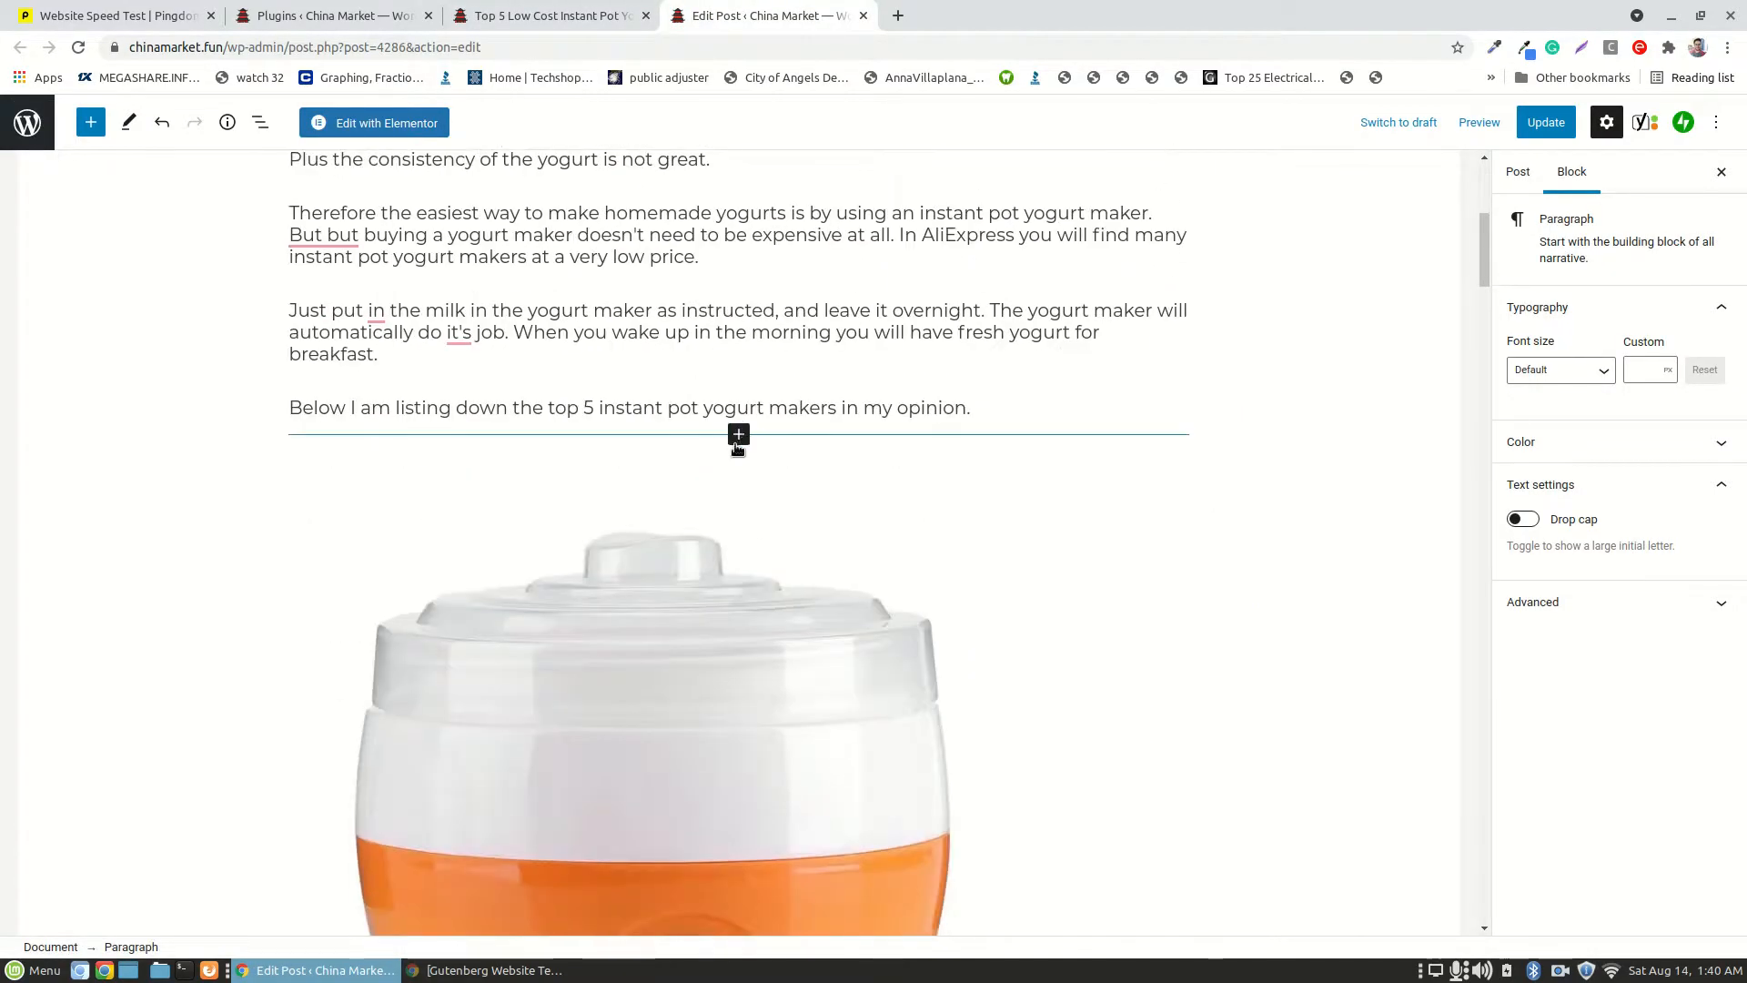
left_click(740, 434)
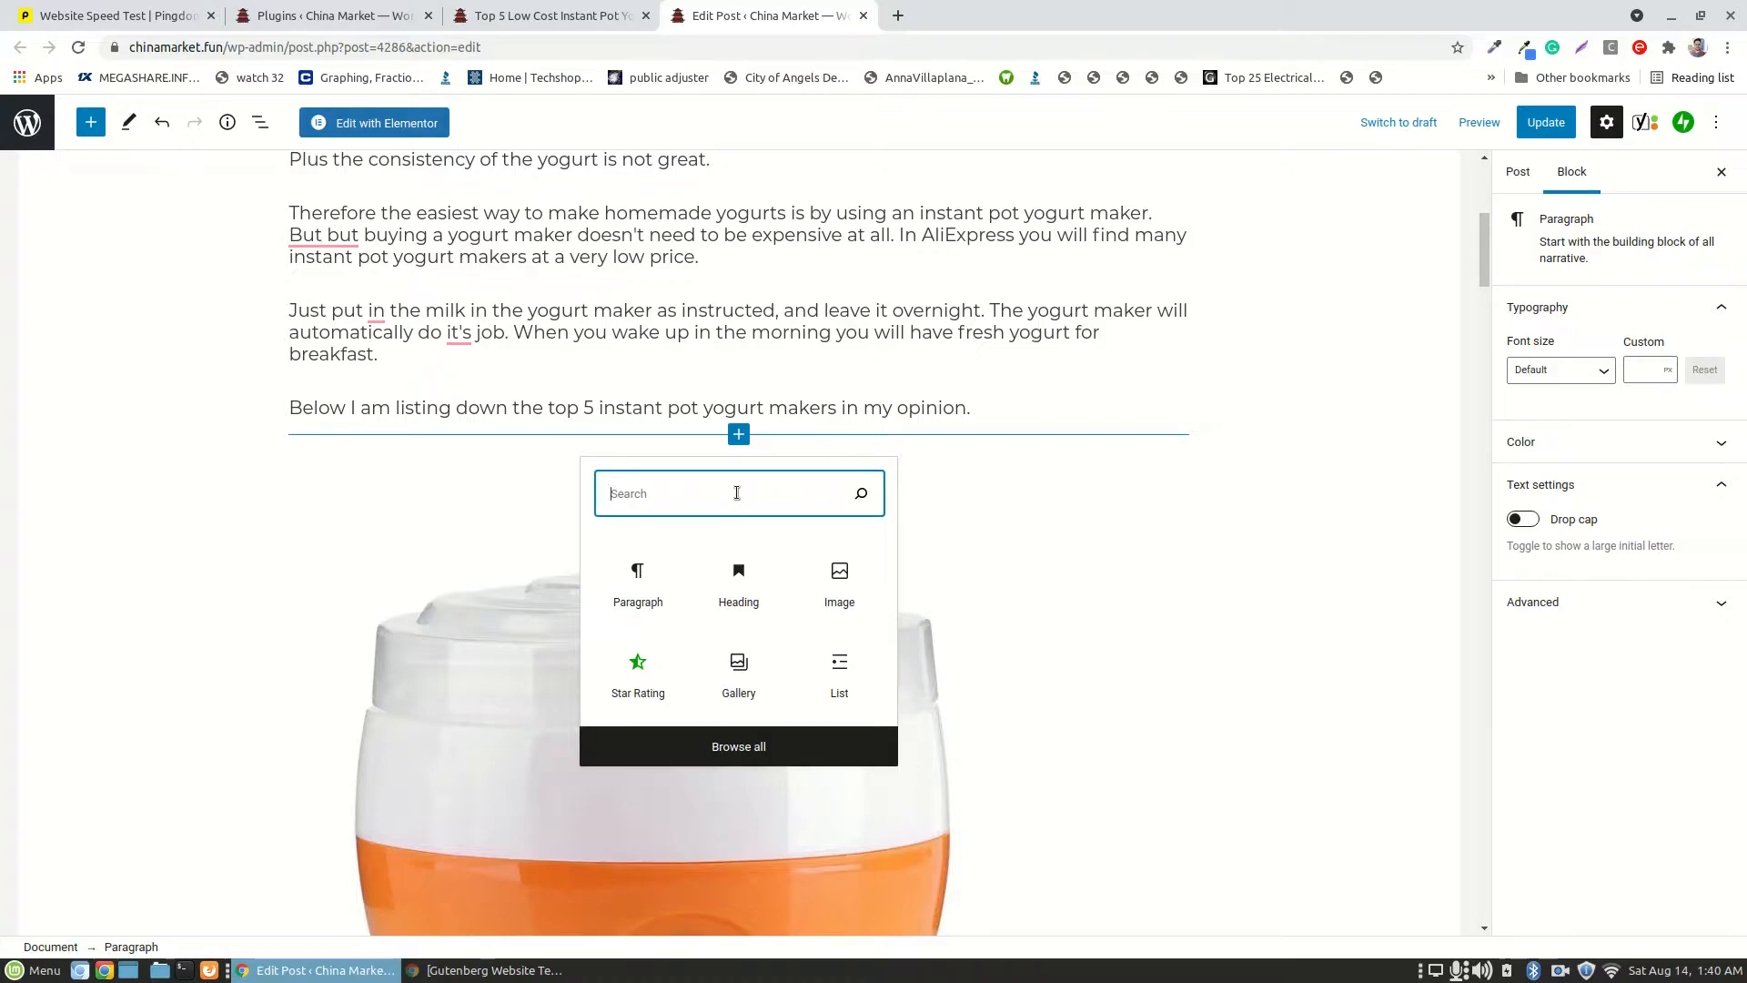
type("col")
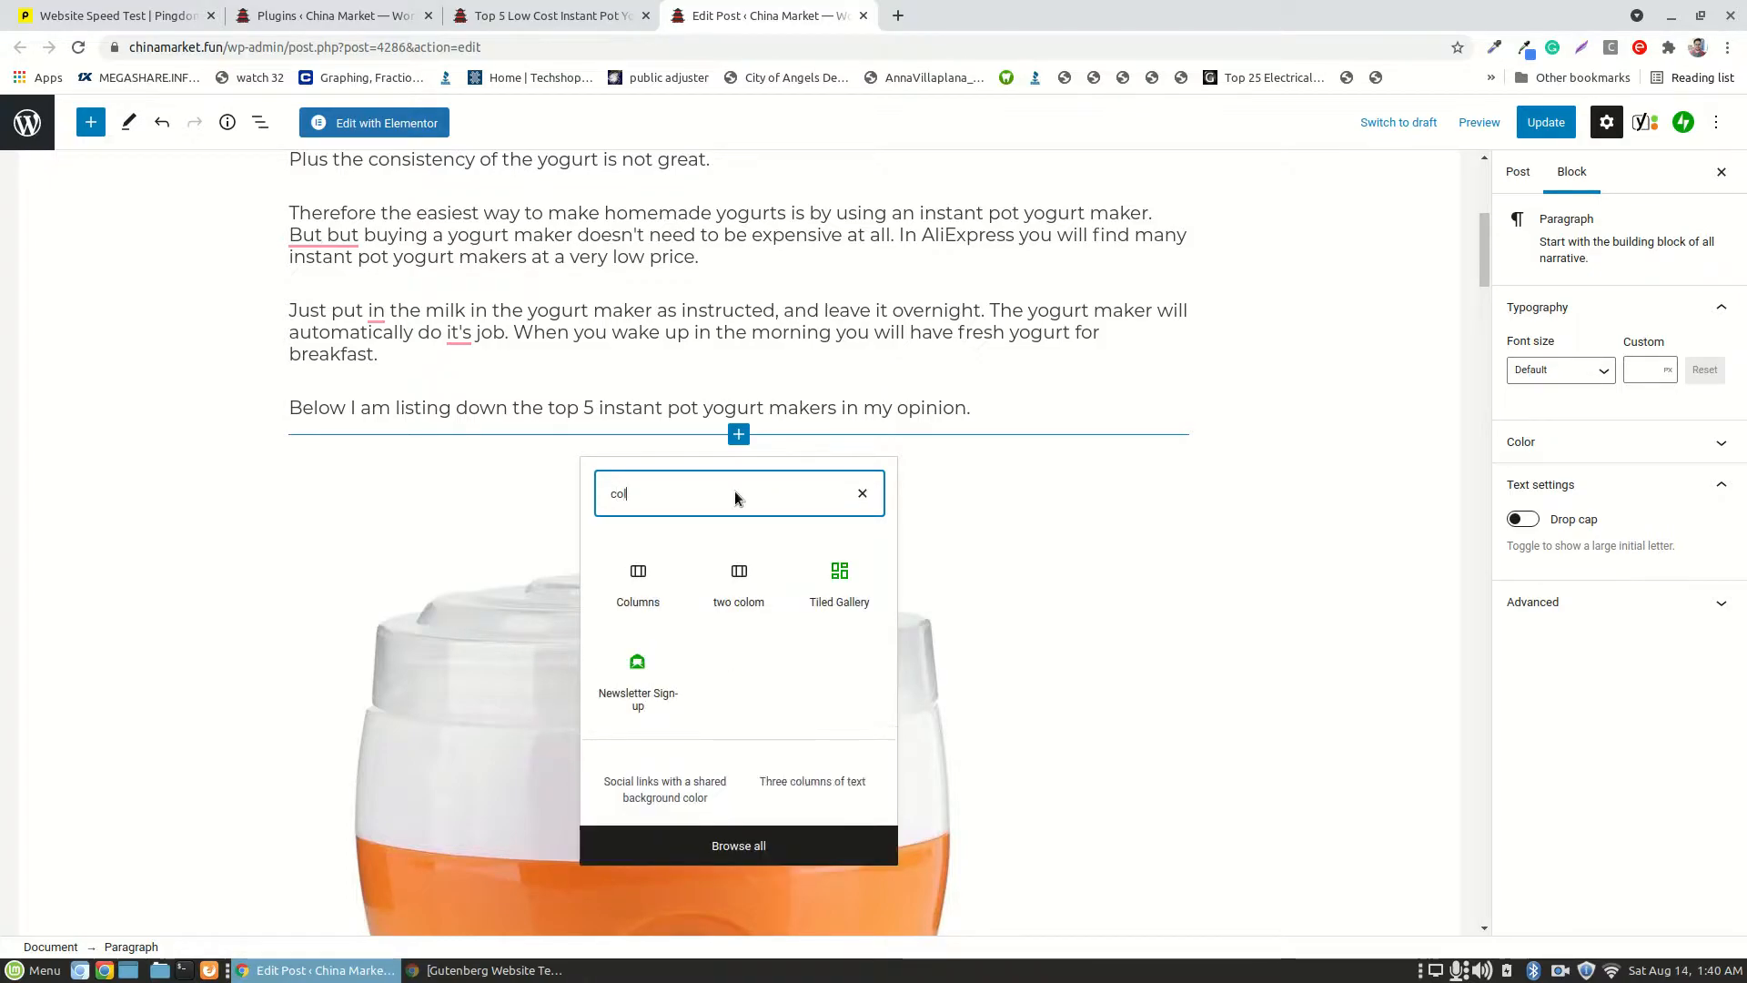
left_click(761, 592)
scroll(1043, 703, "down", 7)
scroll(1043, 703, "up", 5)
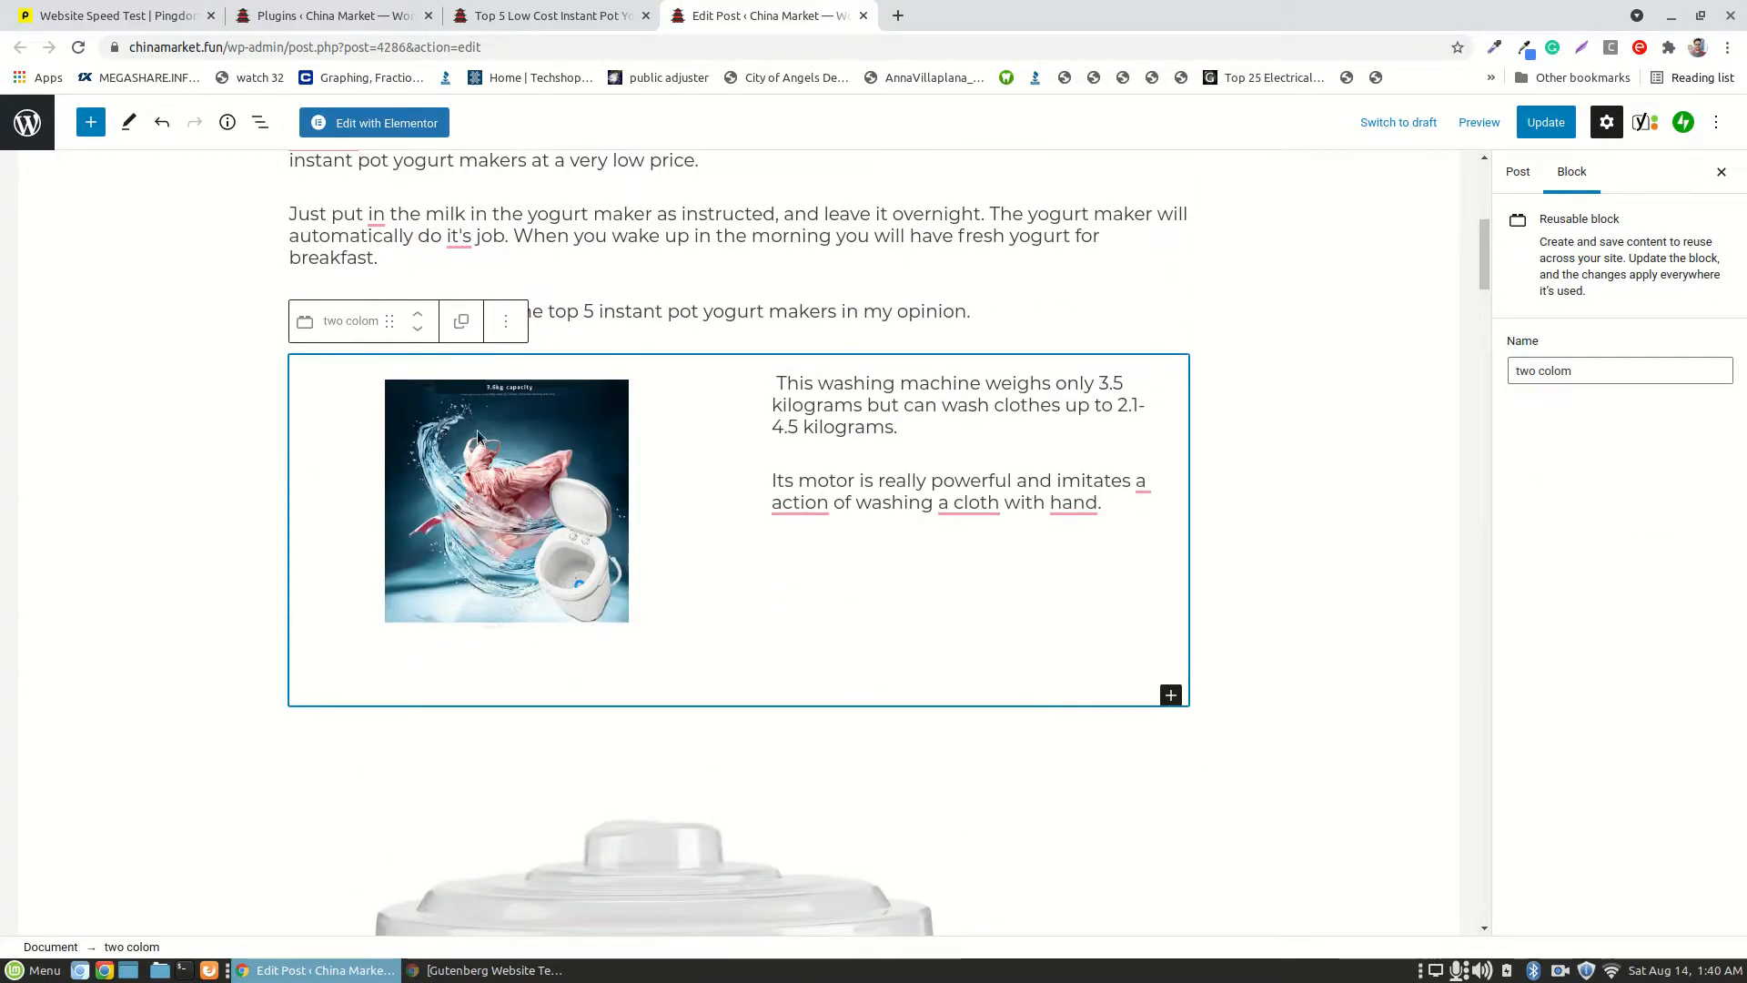
- Move the orange yogurt maker image into the first column of the "two colom" block, beneath the washing machine image
left_click(478, 428)
scroll(655, 701, "down", 2)
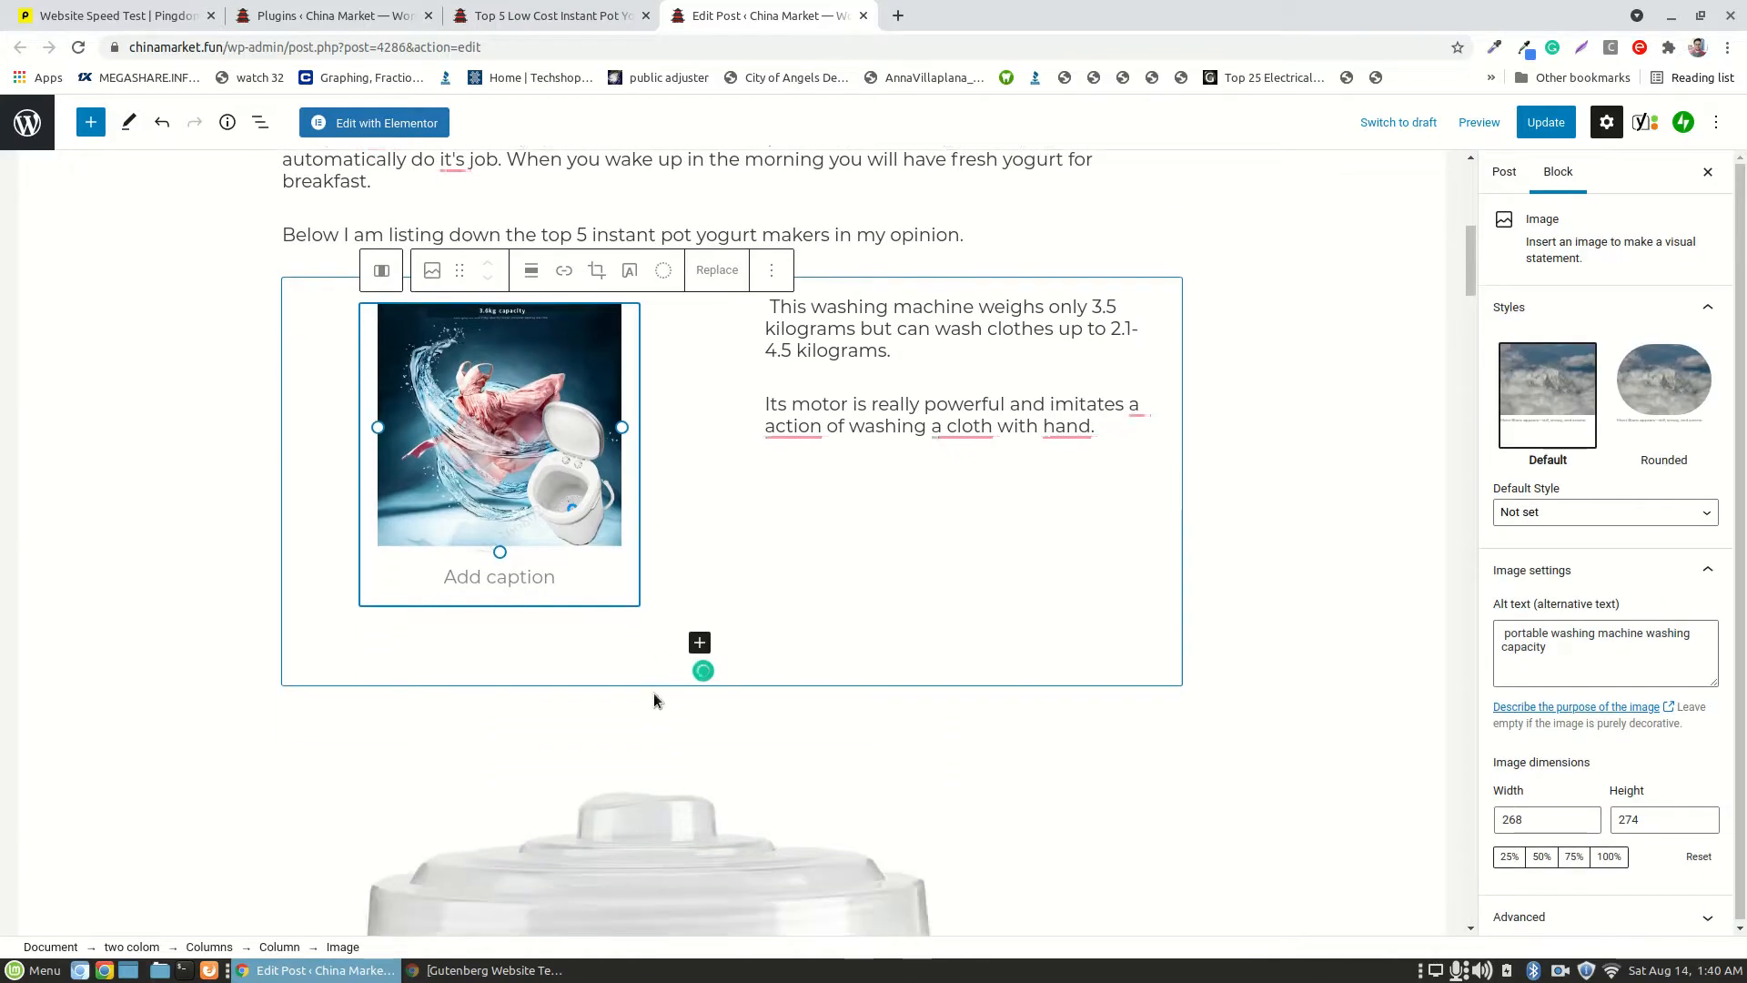
scroll(656, 701, "down", 1)
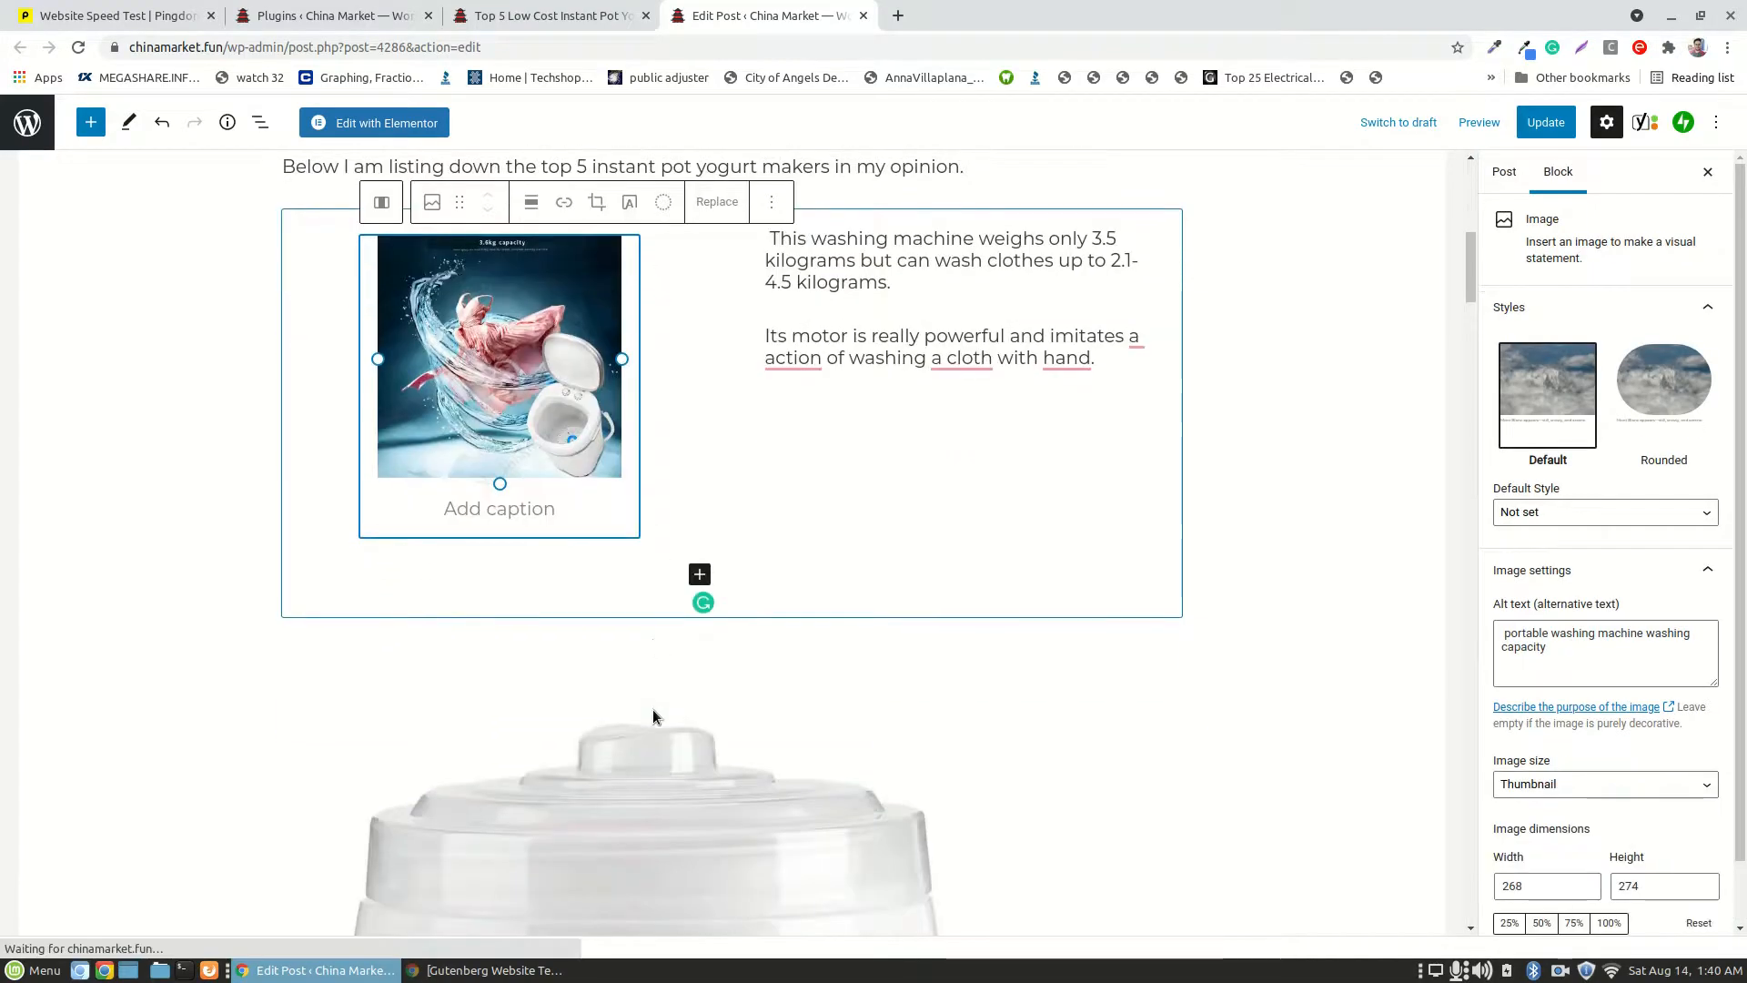
left_click(624, 786)
scroll(637, 765, "up", 2)
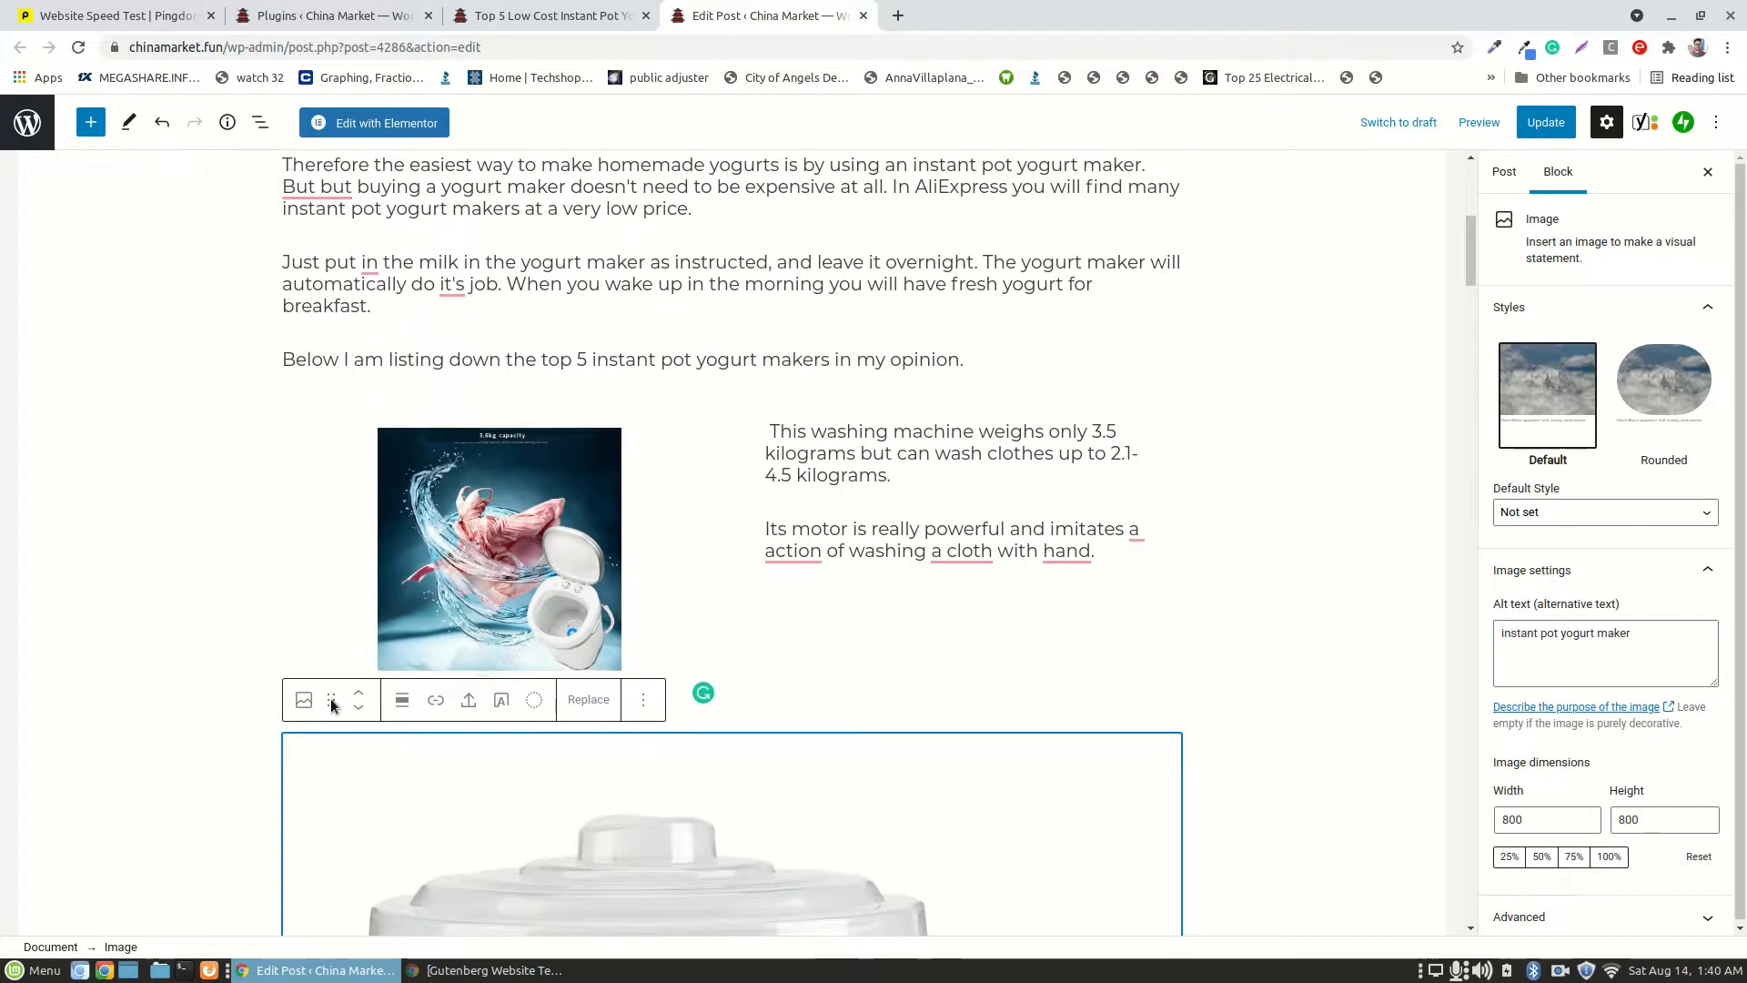
left_click_drag(331, 699, 517, 697)
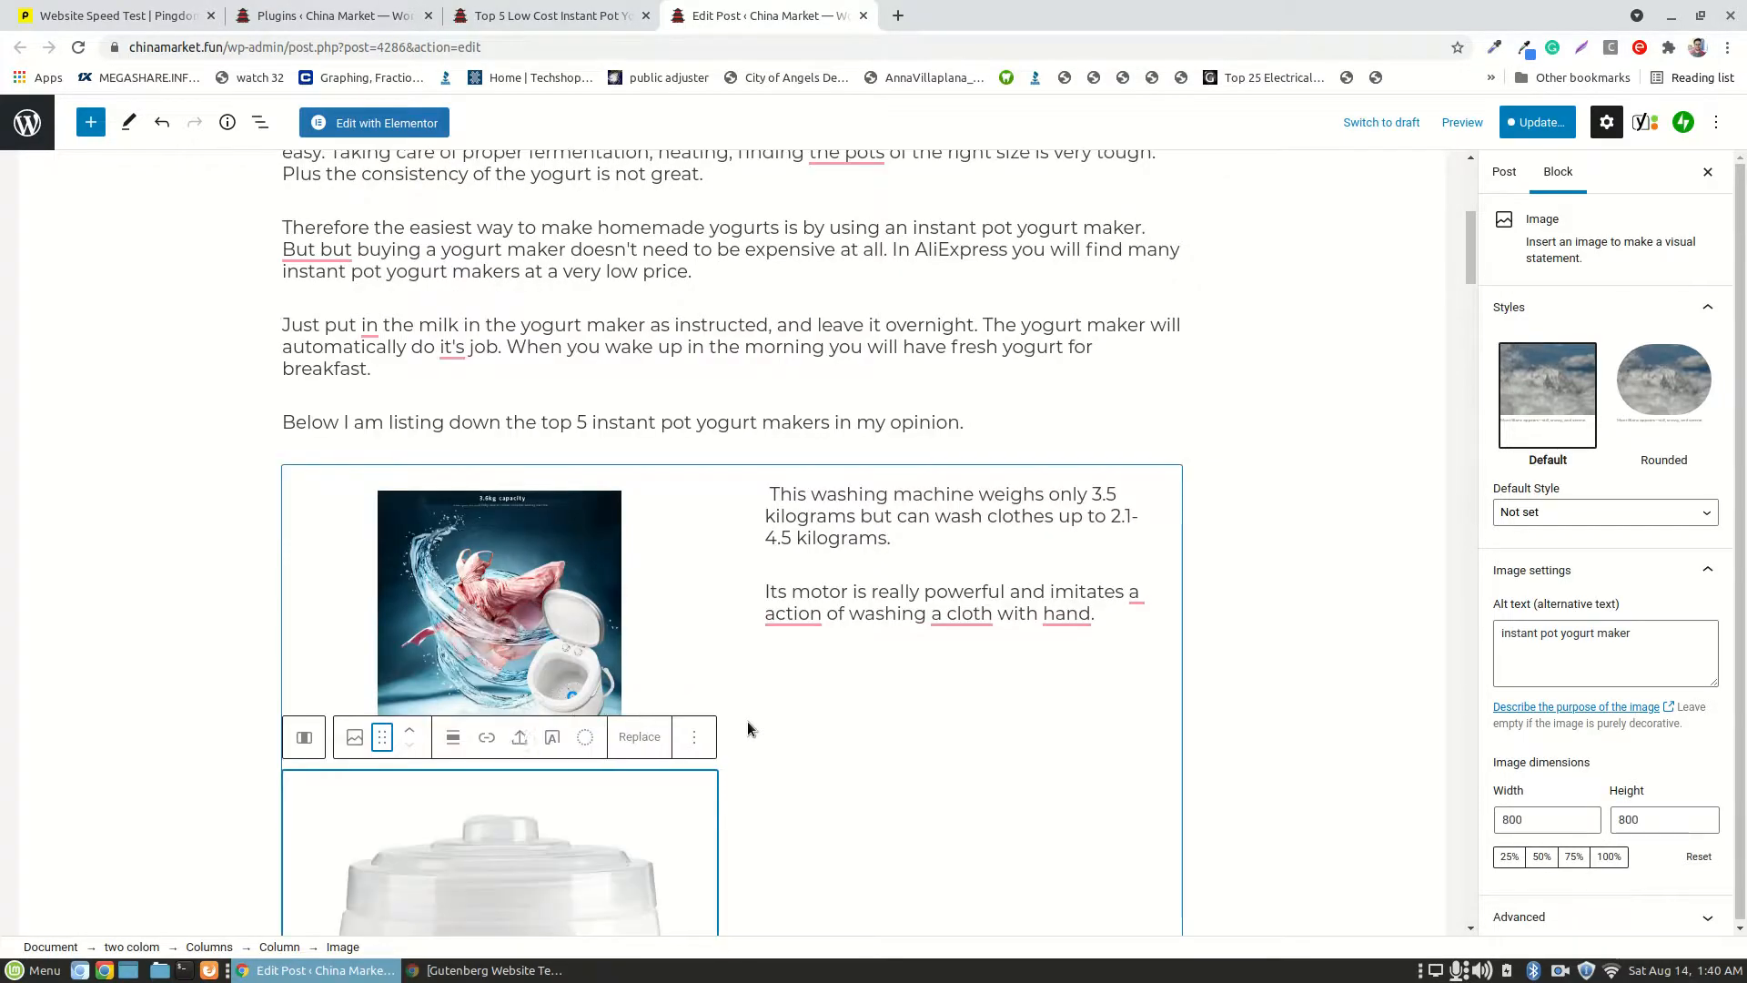
scroll(748, 728, "down", 5)
scroll(748, 725, "down", 3)
scroll(719, 673, "up", 8)
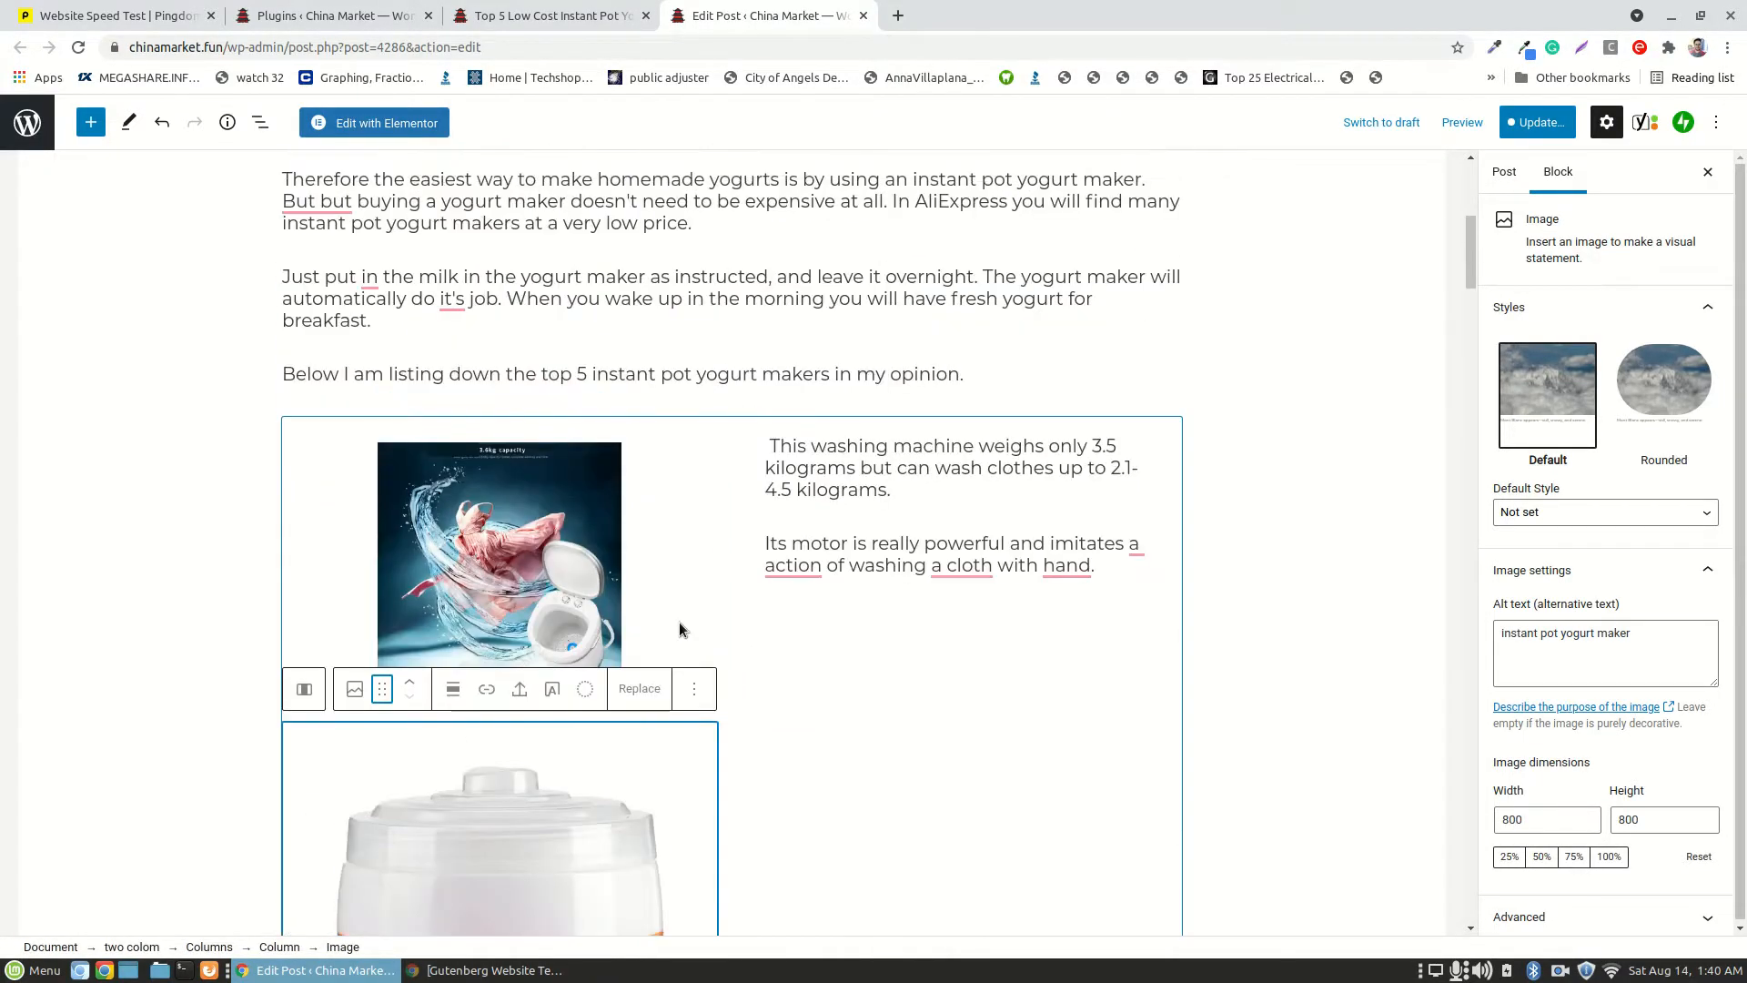
- Remove the washing machine image from the first column of the two-column block
left_click(499, 494)
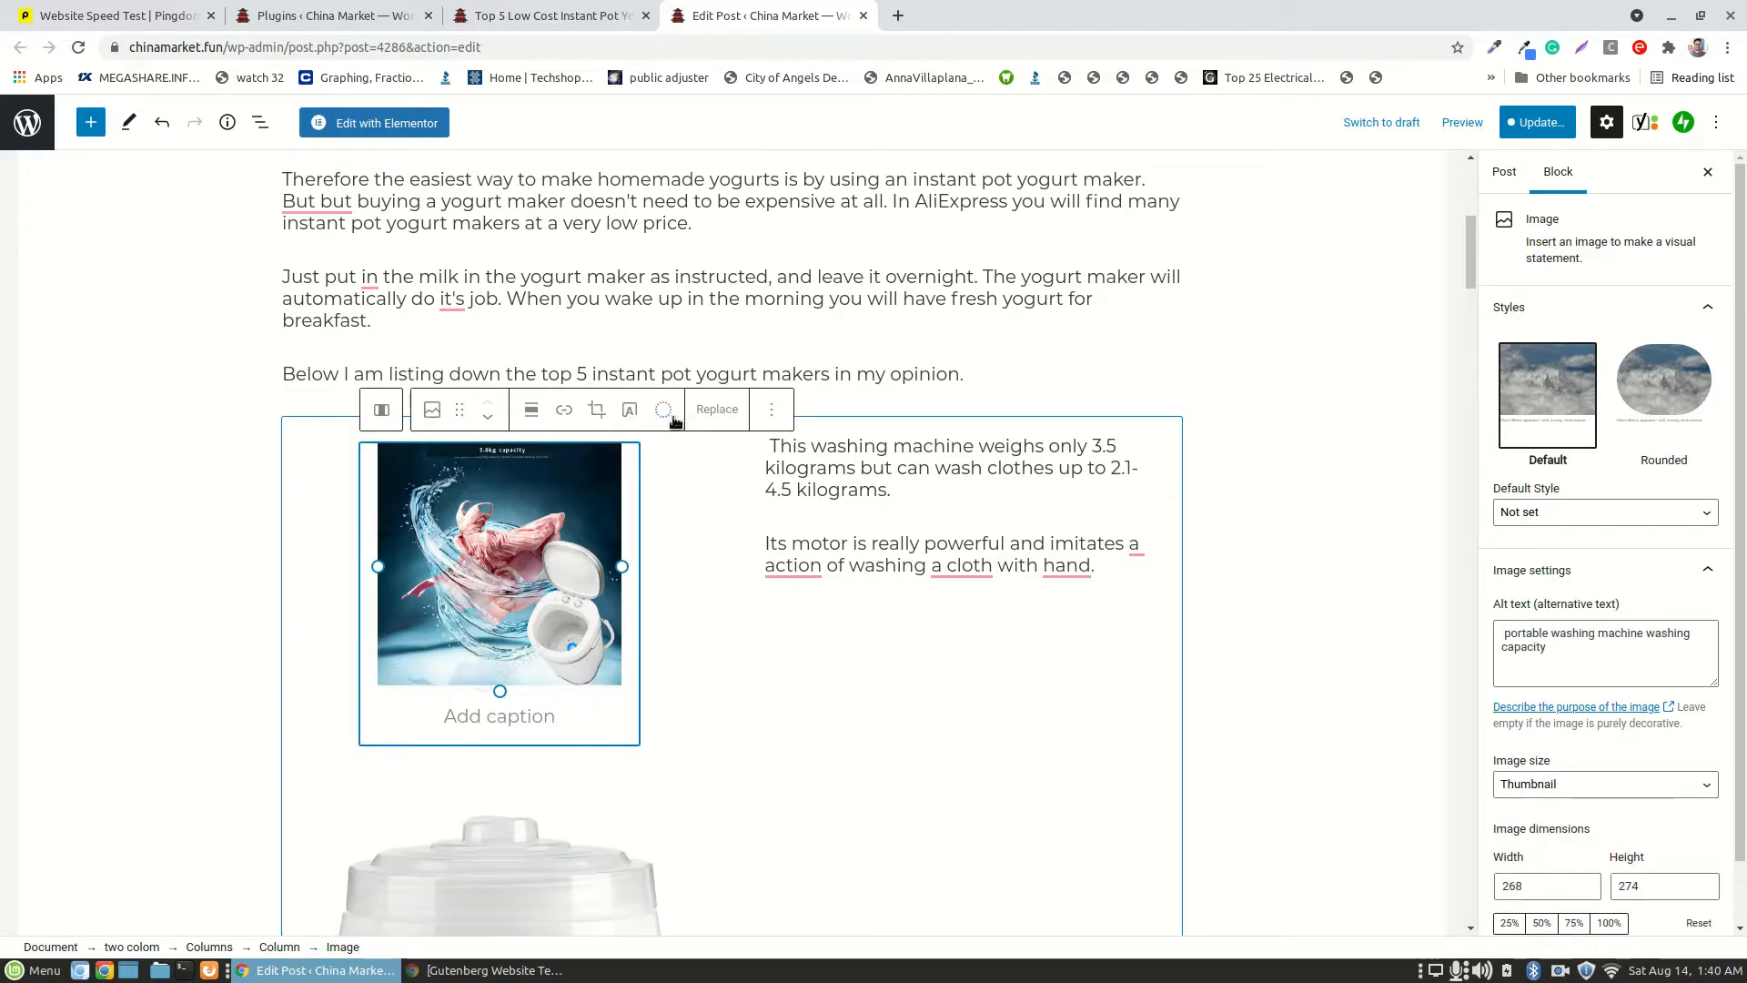
left_click(774, 411)
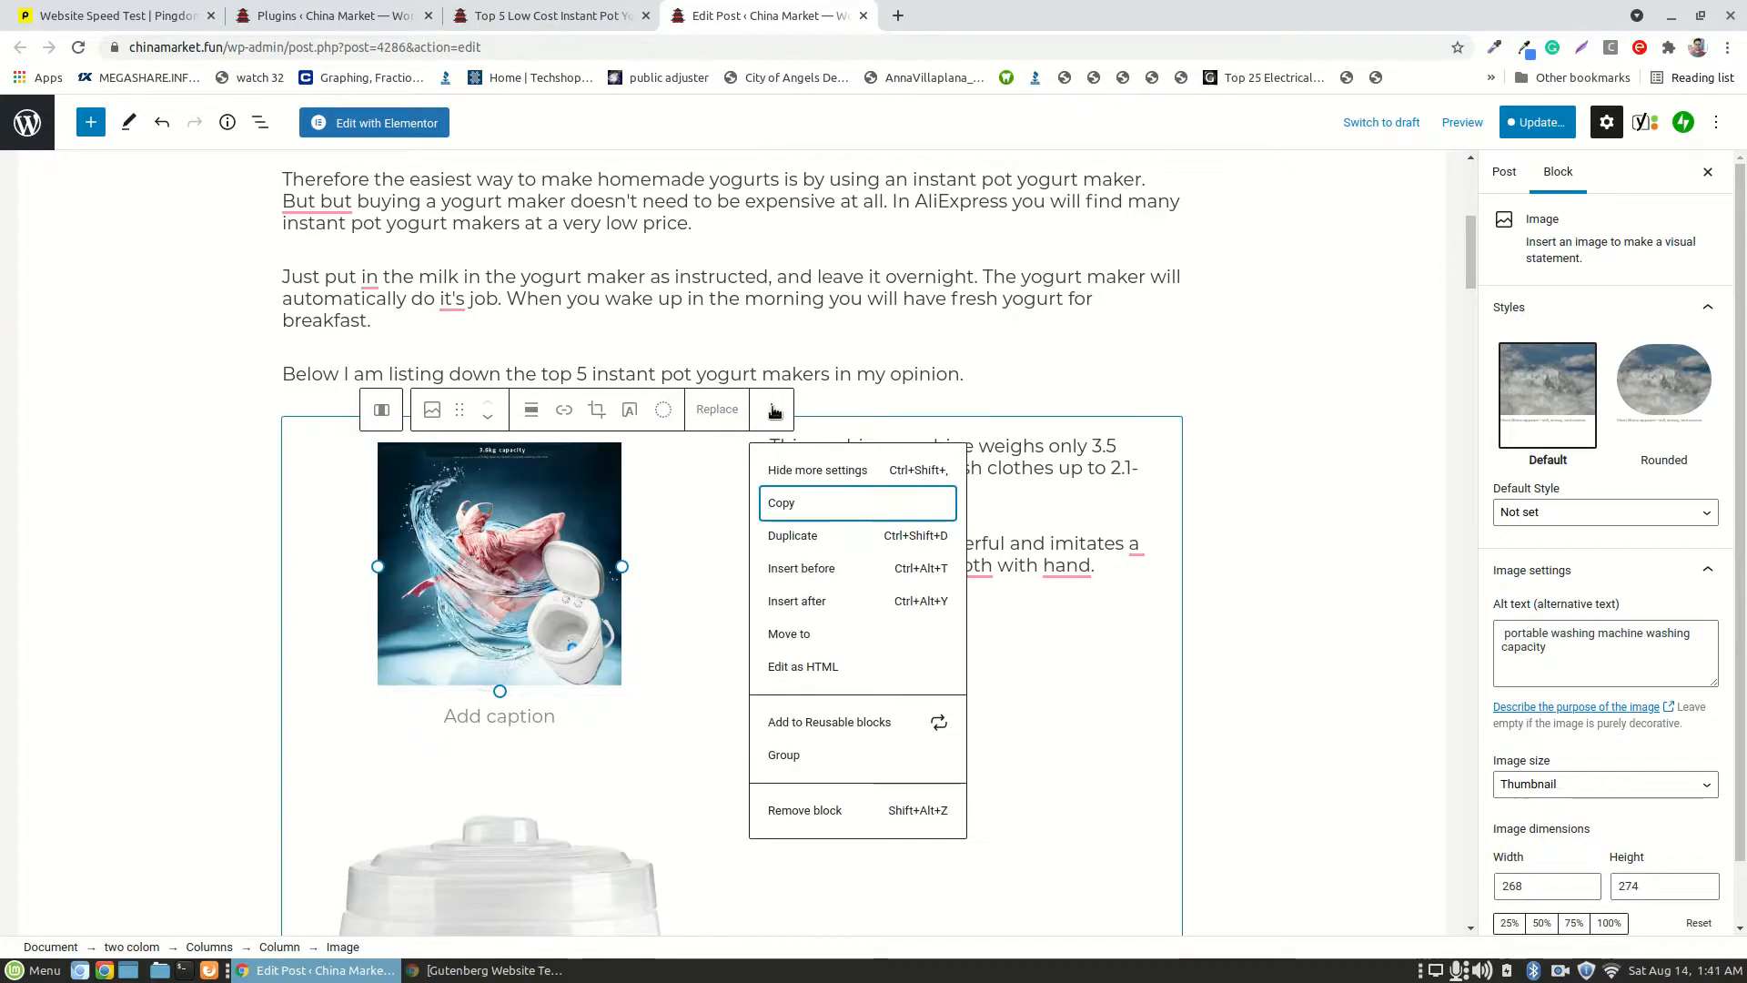
left_click(797, 808)
scroll(568, 570, "down", 4)
scroll(571, 570, "up", 2)
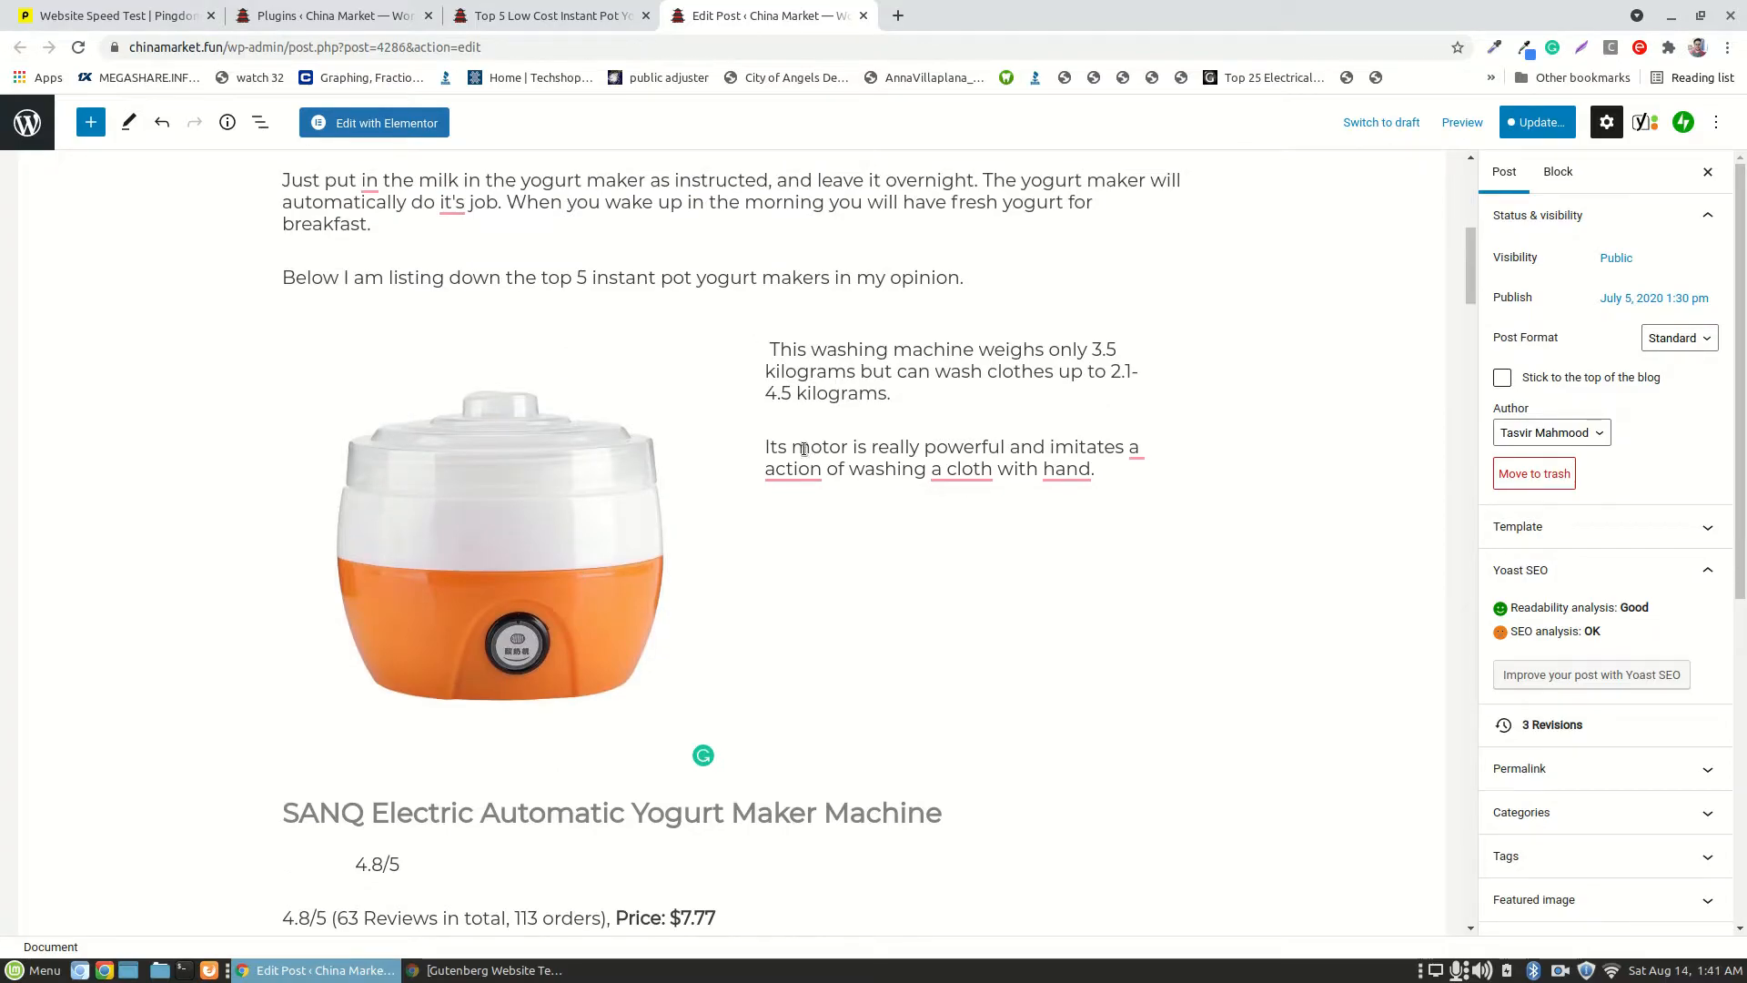
scroll(803, 449, "down", 4)
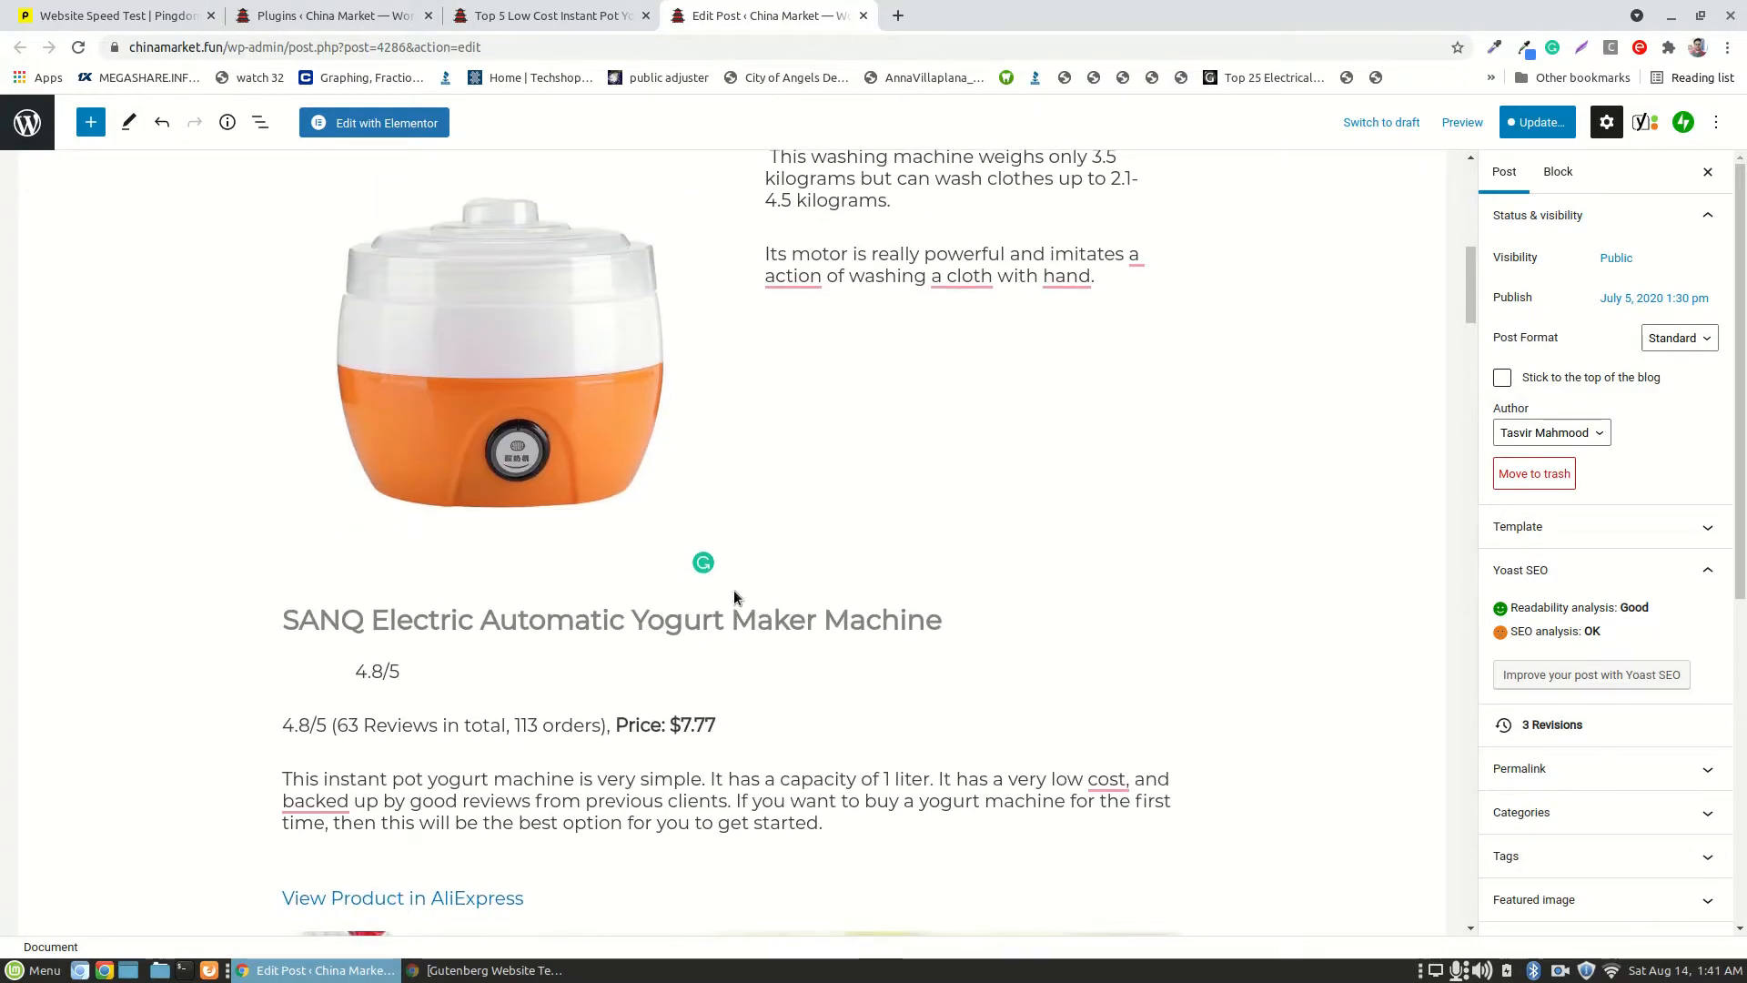
- Check the published article's product layout and move the SANQ Electric Automatic Yogurt Maker Machine heading into the second column
left_click(509, 16)
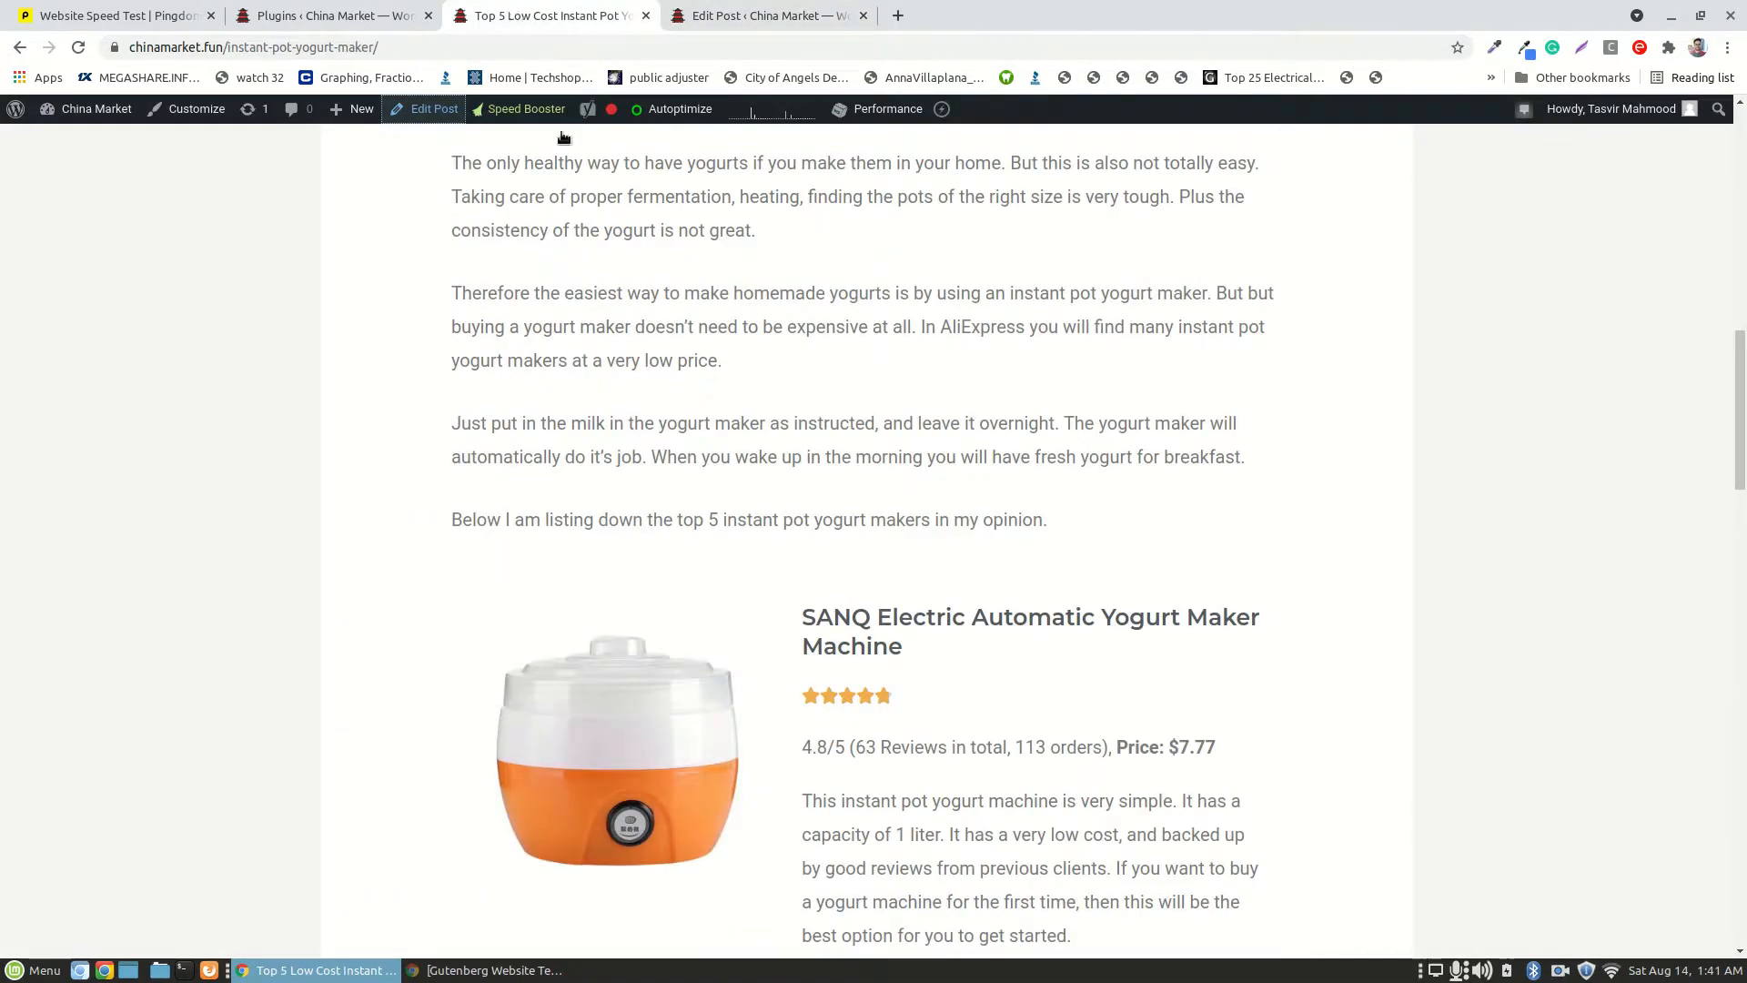
scroll(861, 319, "down", 4)
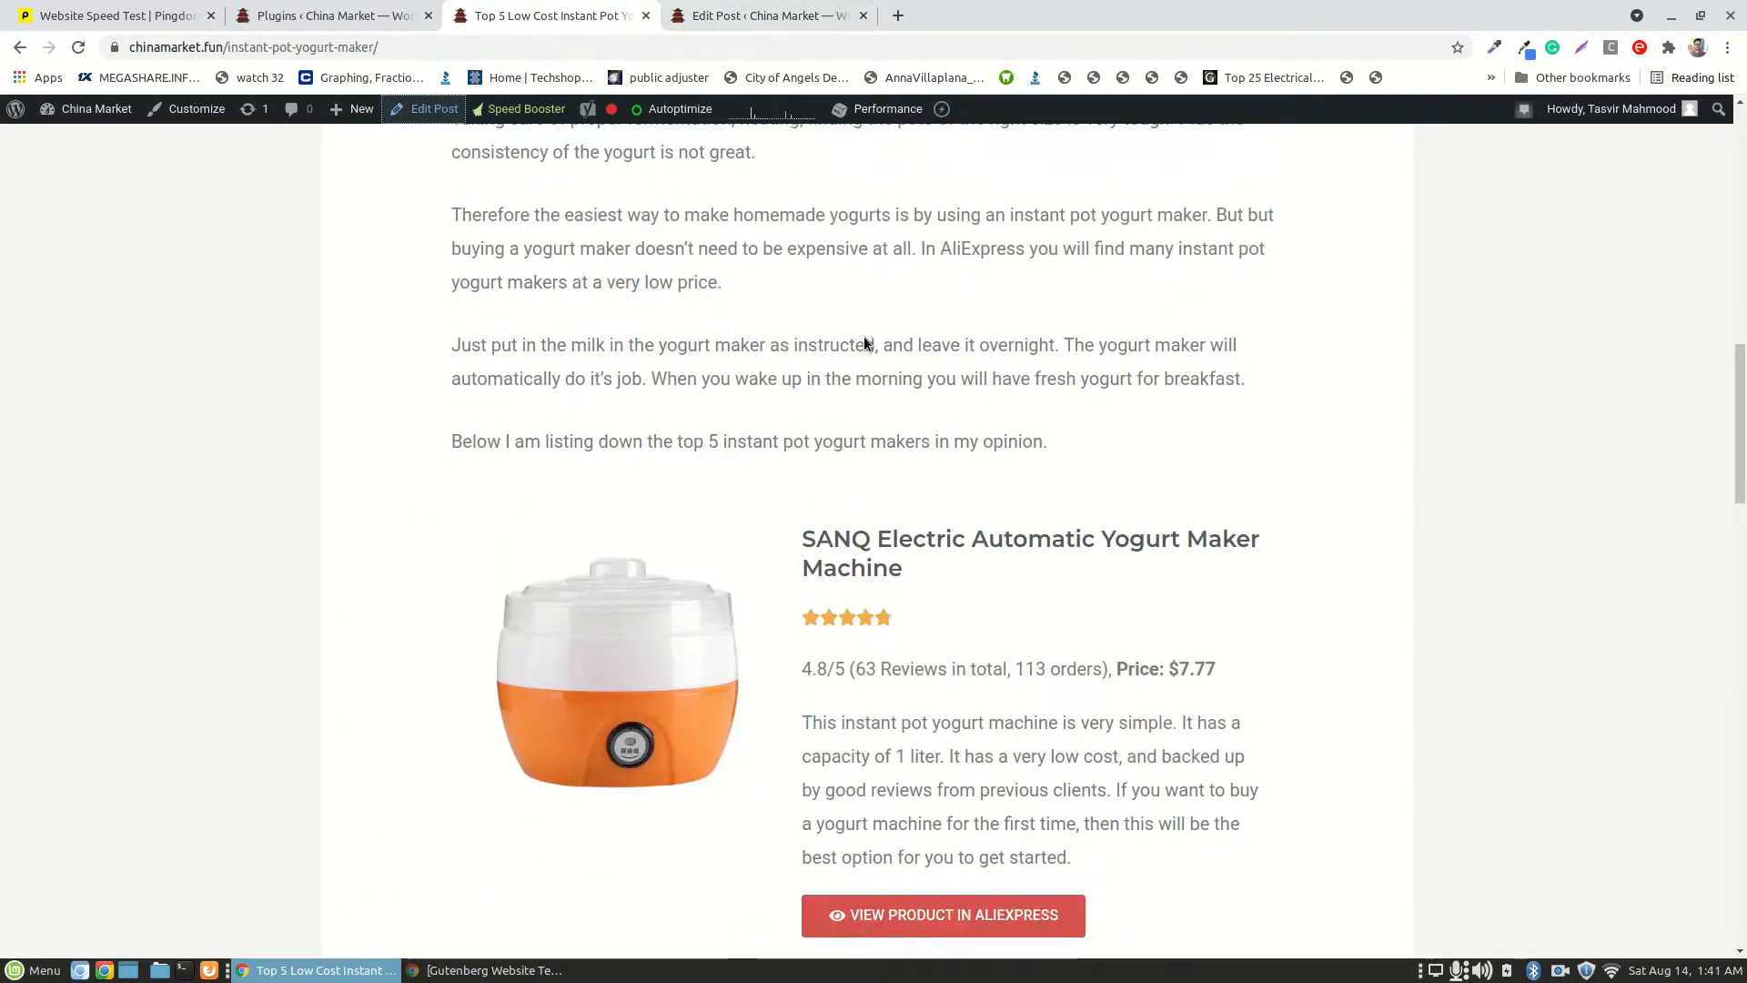
scroll(867, 337, "up", 2)
left_click(771, 15)
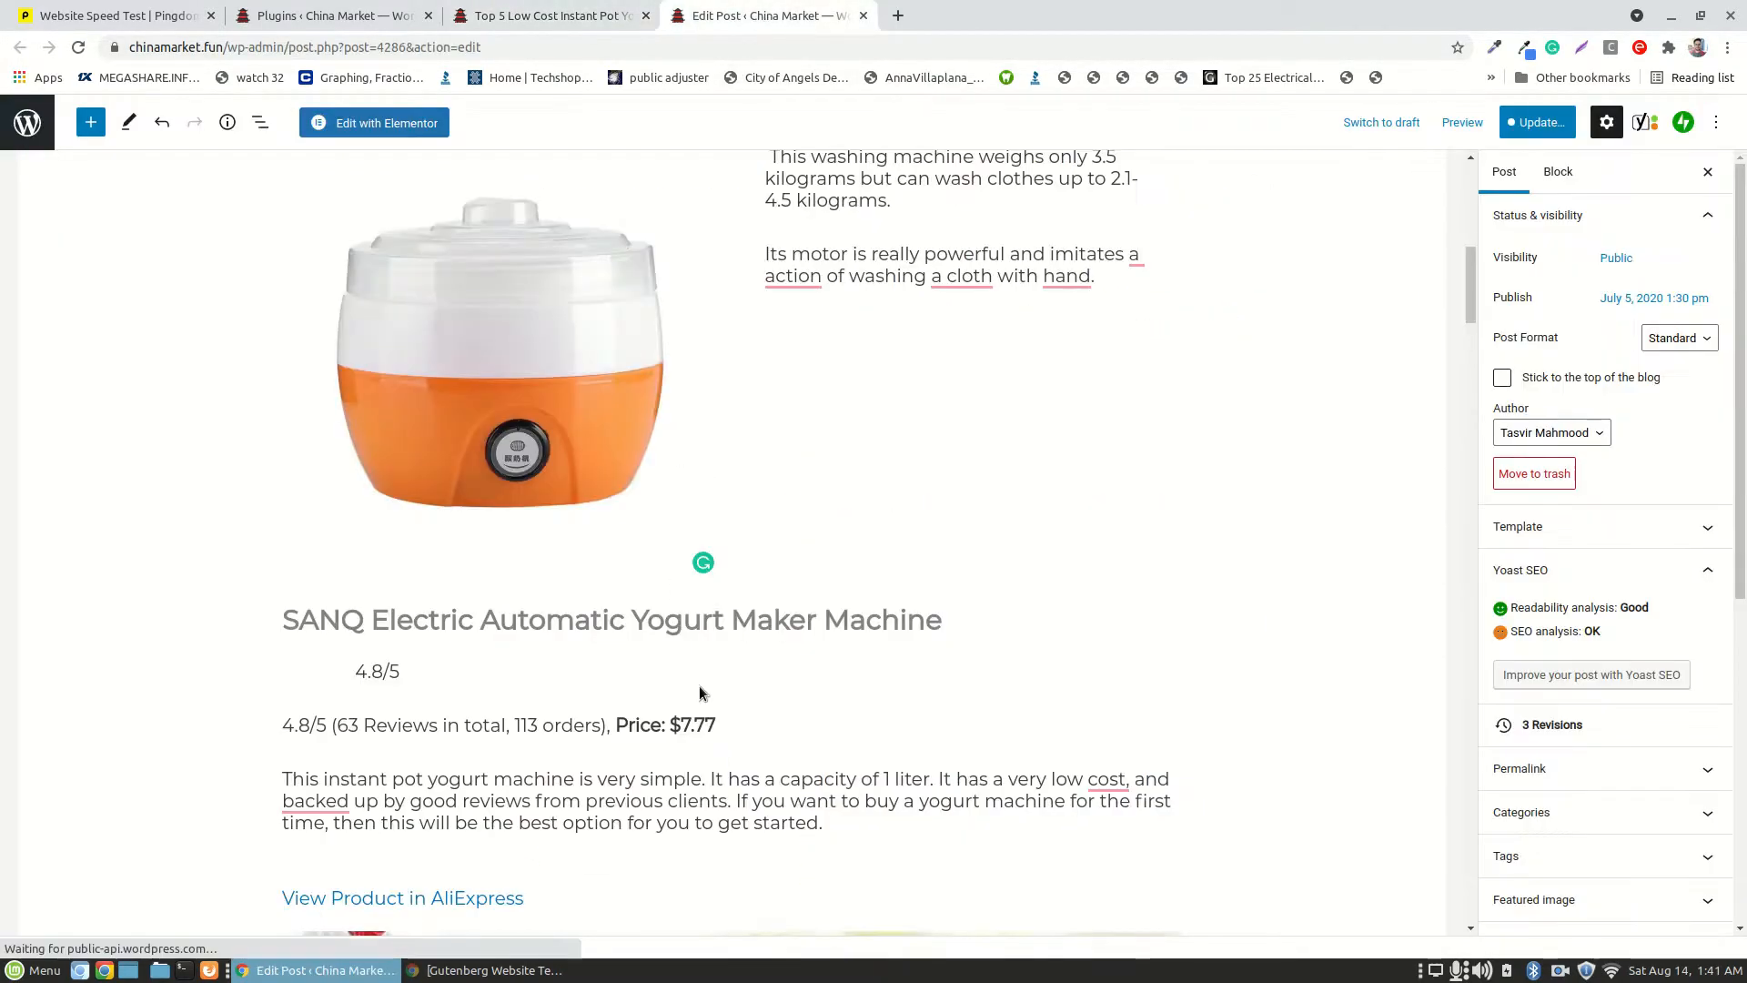
scroll(701, 693, "up", 4)
left_click(671, 810)
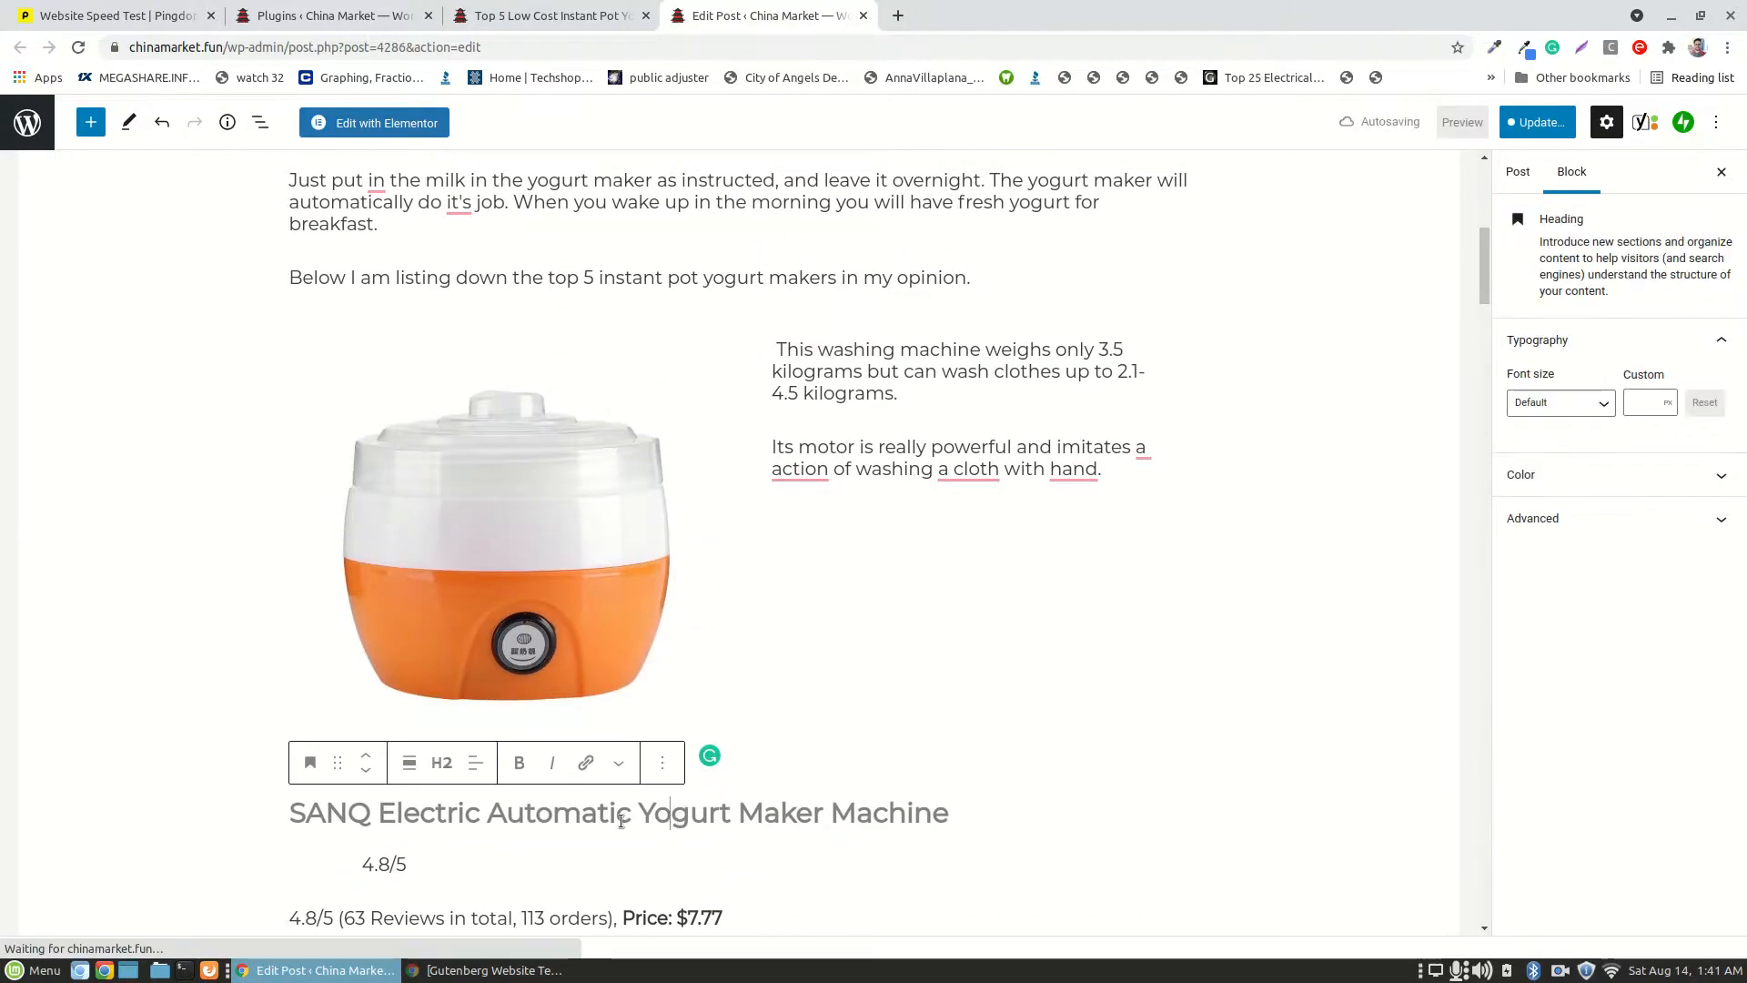
left_click_drag(338, 767, 876, 682)
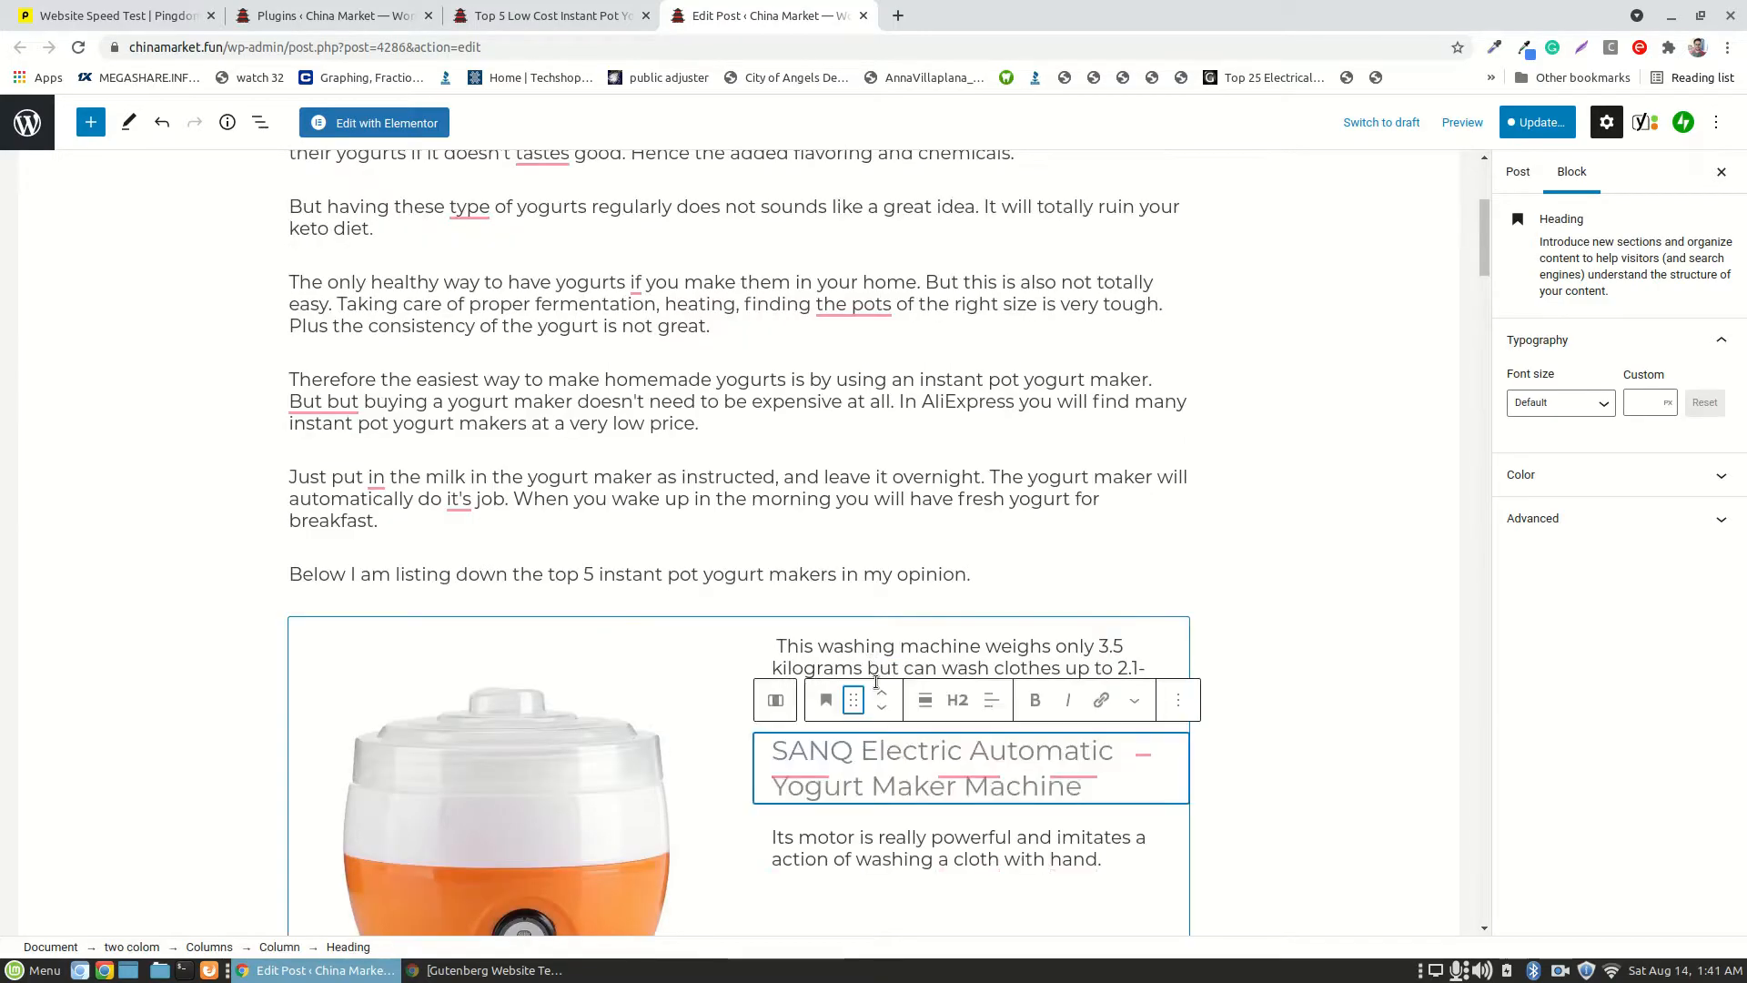
scroll(1001, 664, "down", 1)
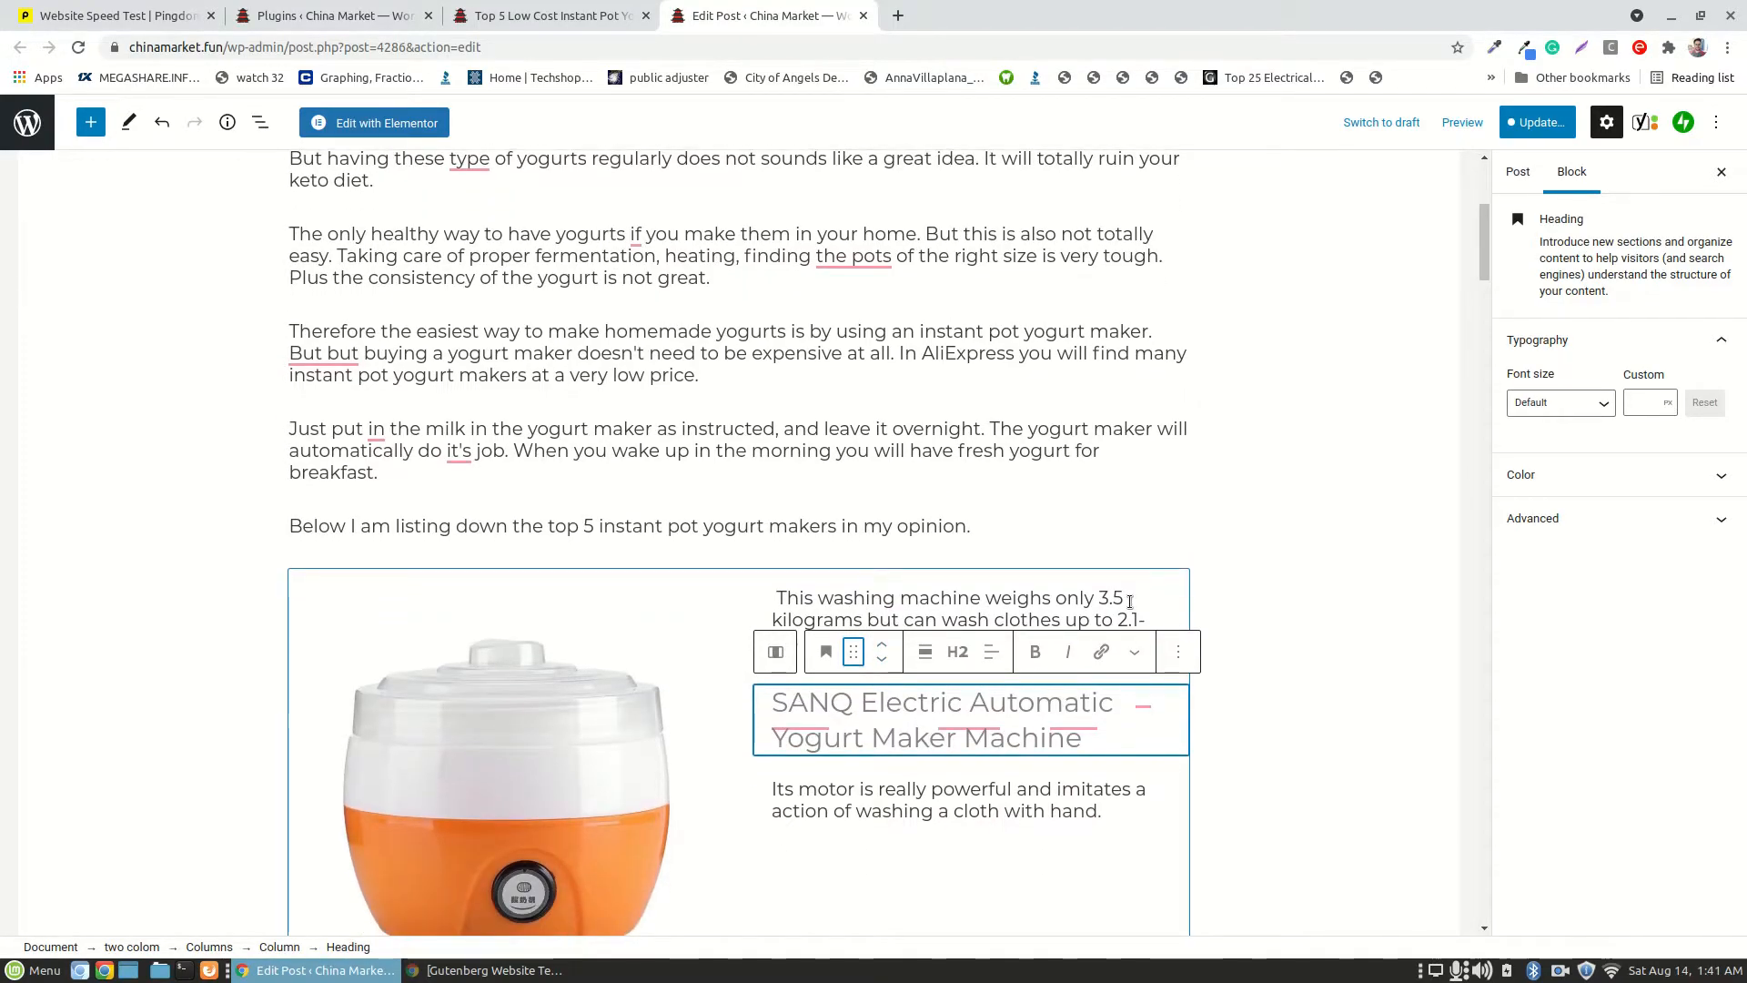
- Remove the paragraph about the washing machine's weight from above the SANQ heading in the second column
left_click(1129, 600)
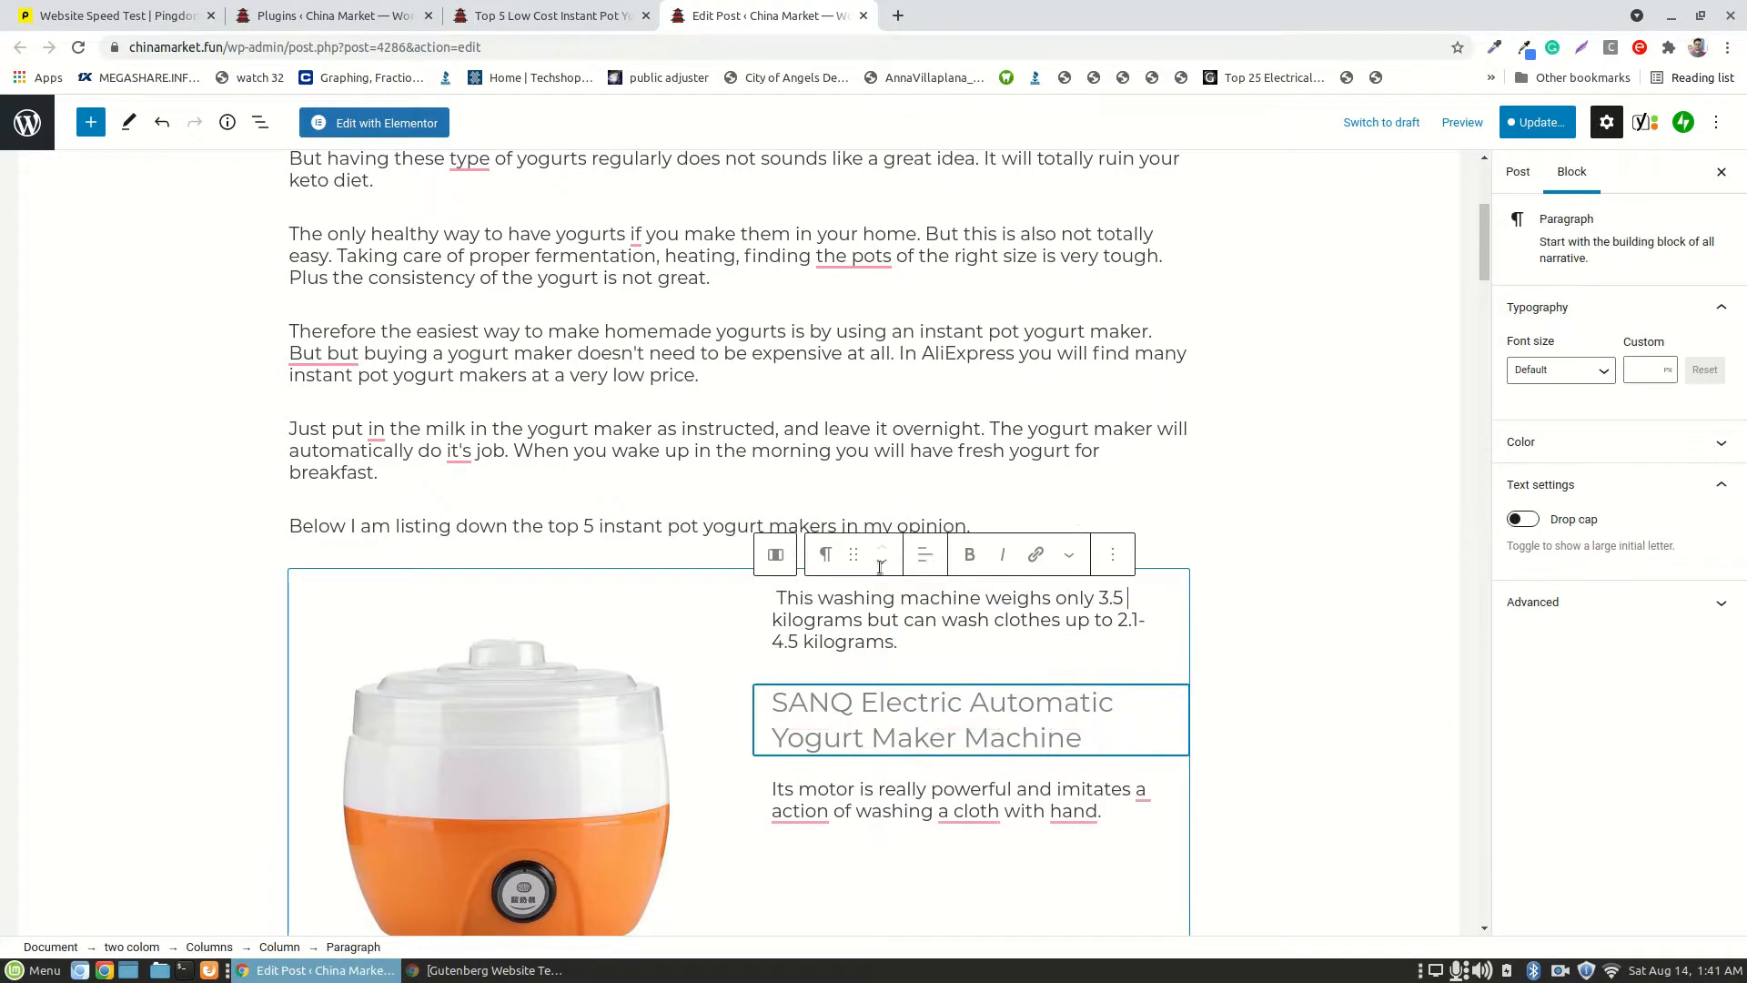
left_click(1112, 554)
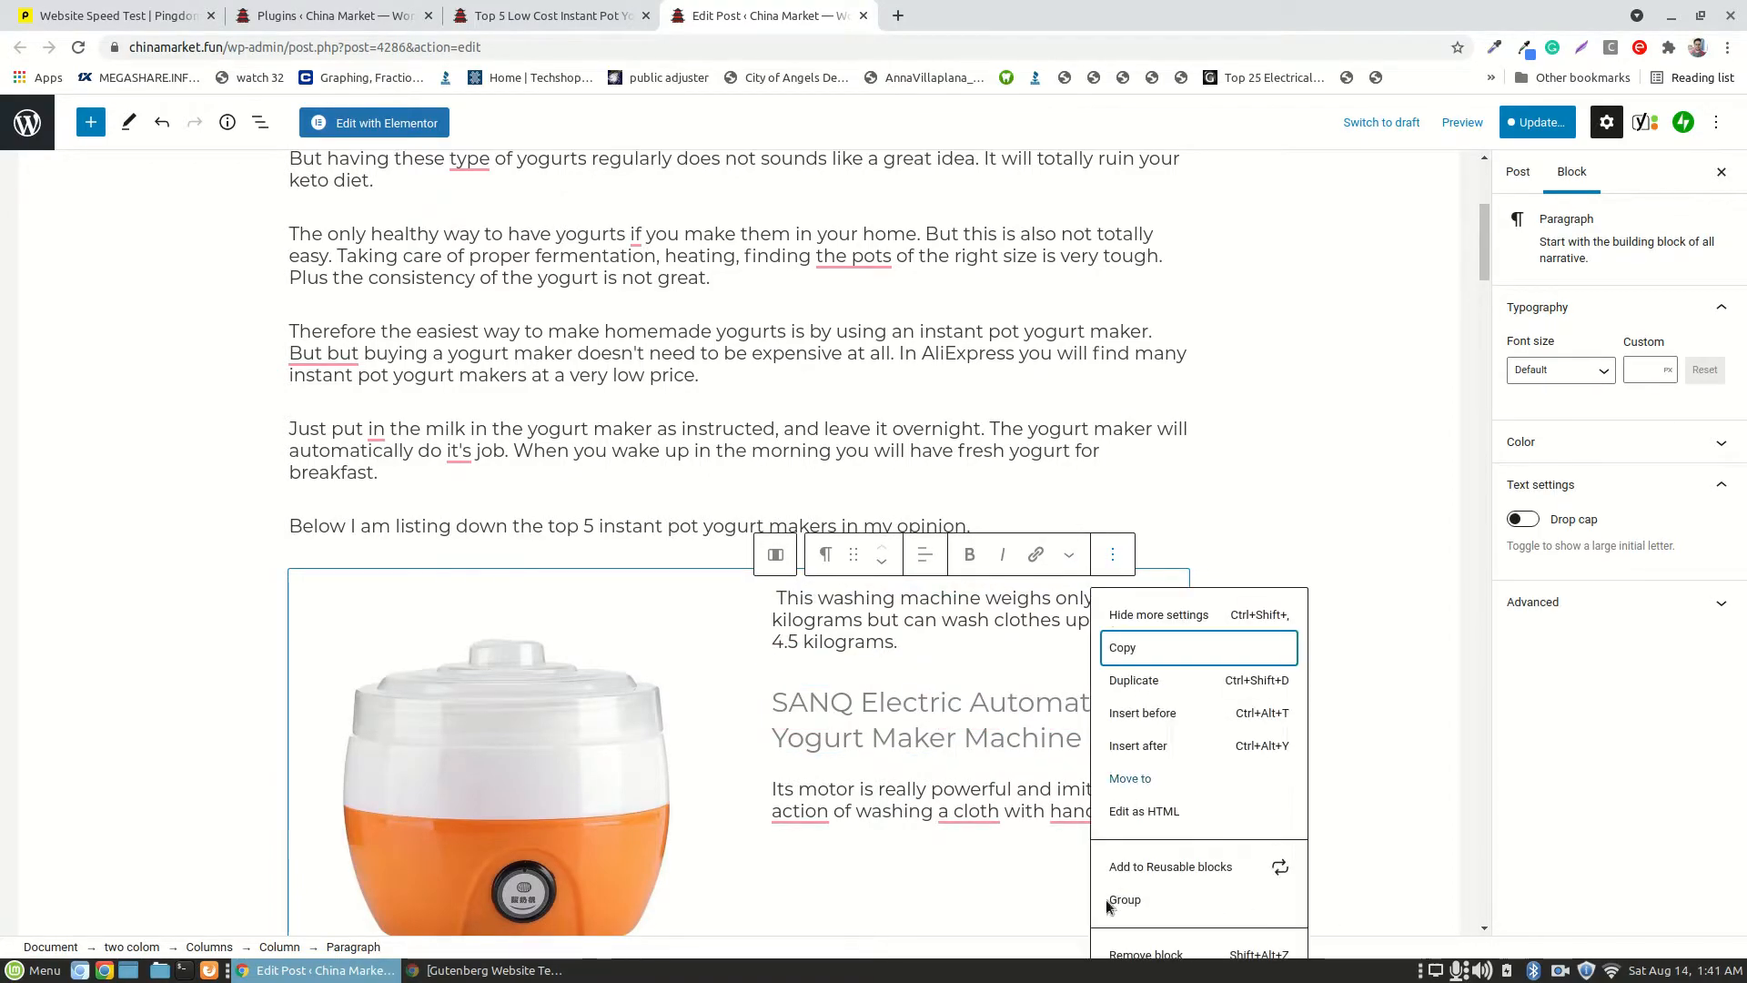
left_click(928, 630)
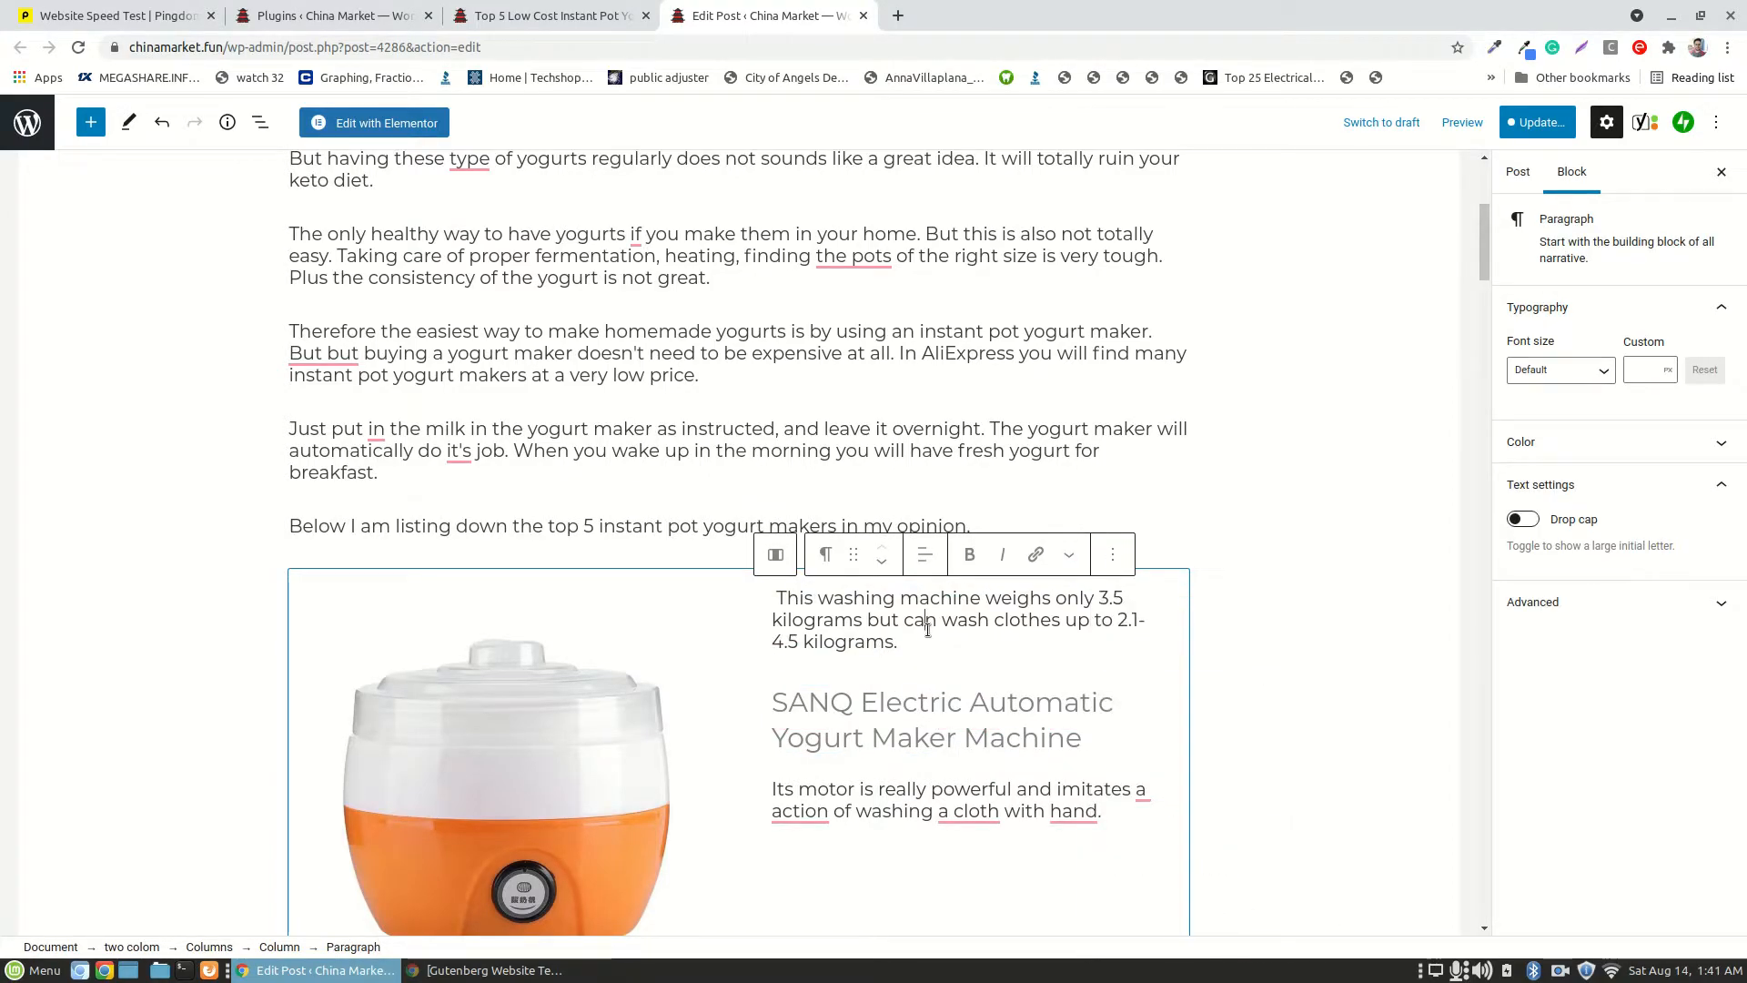
left_click(1110, 555)
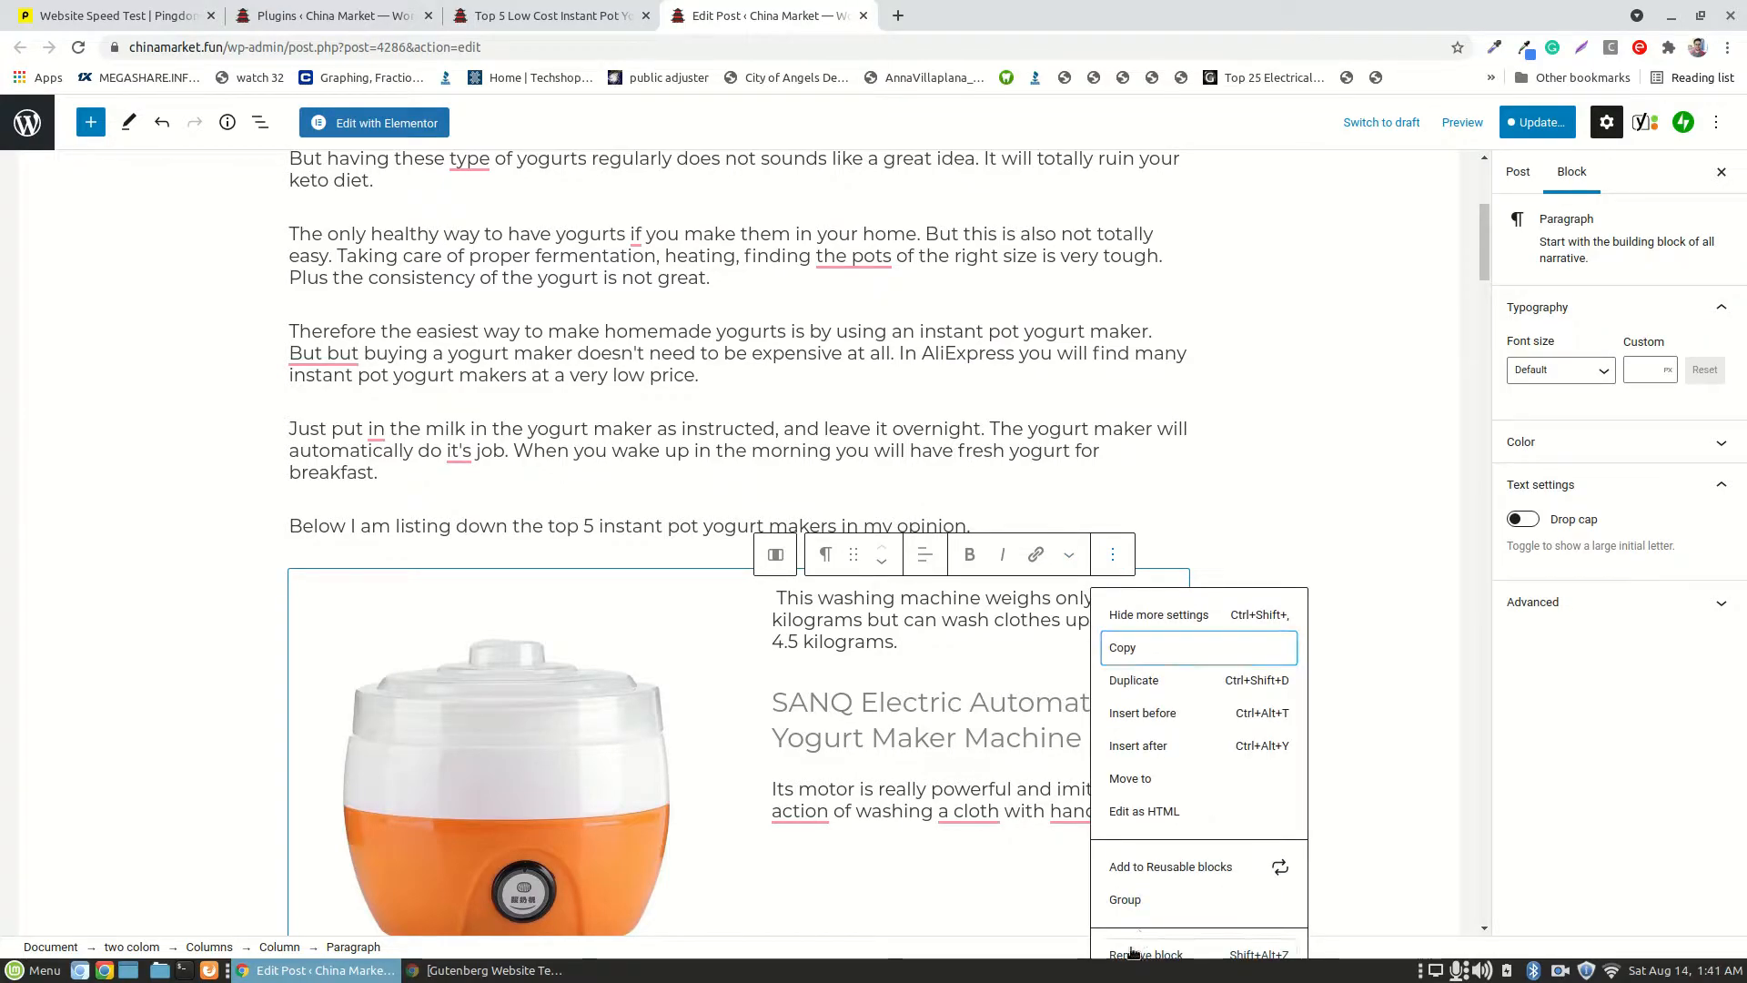
key("shift+alt+z")
scroll(967, 755, "down", 2)
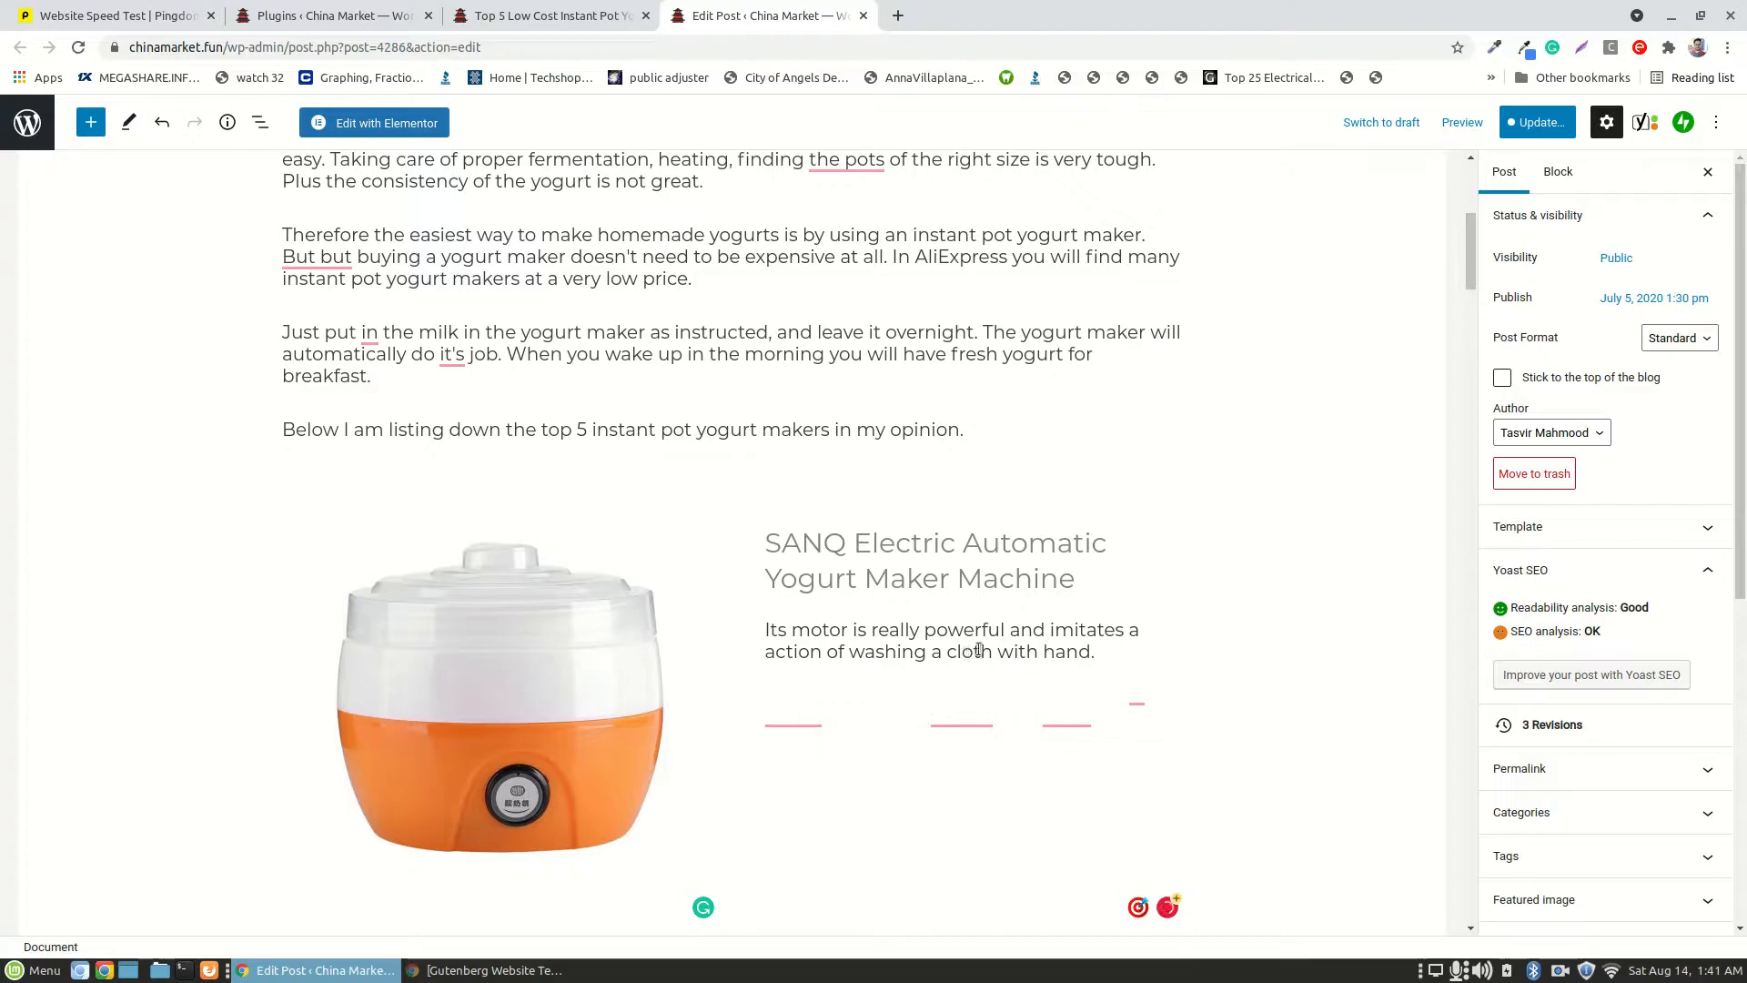
- Remove the remaining paragraph about the washing machine's motor from the second column
left_click(978, 650)
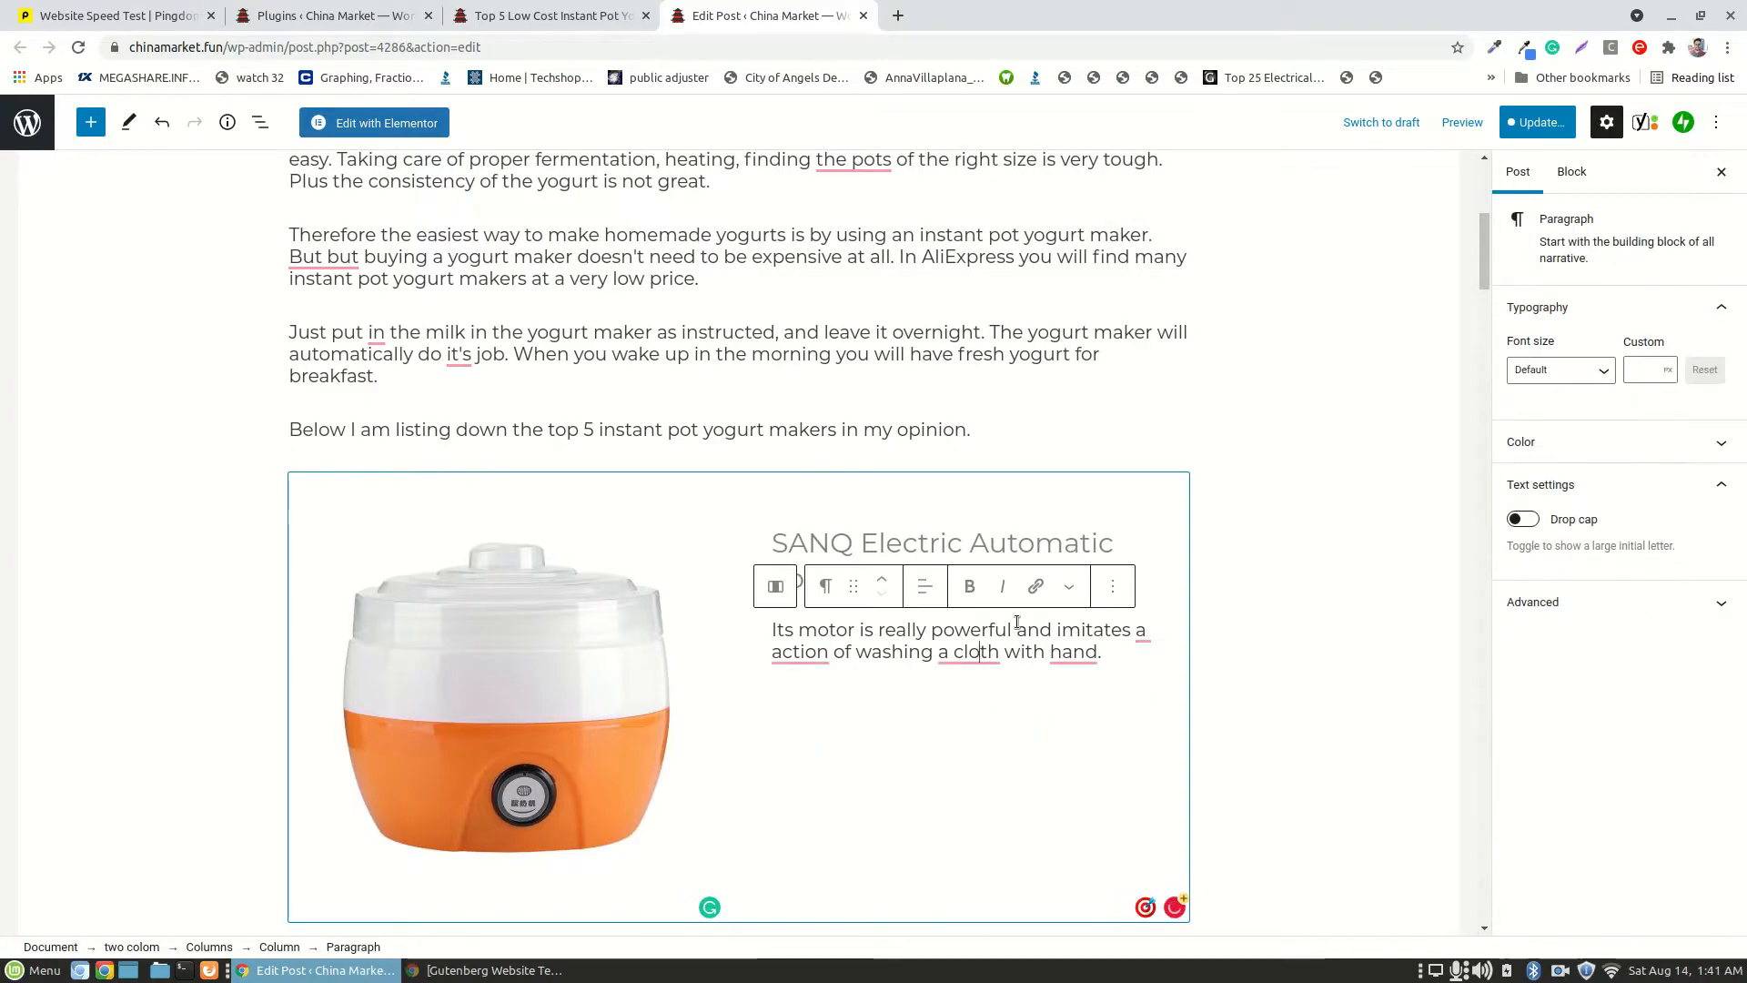
left_click(1112, 588)
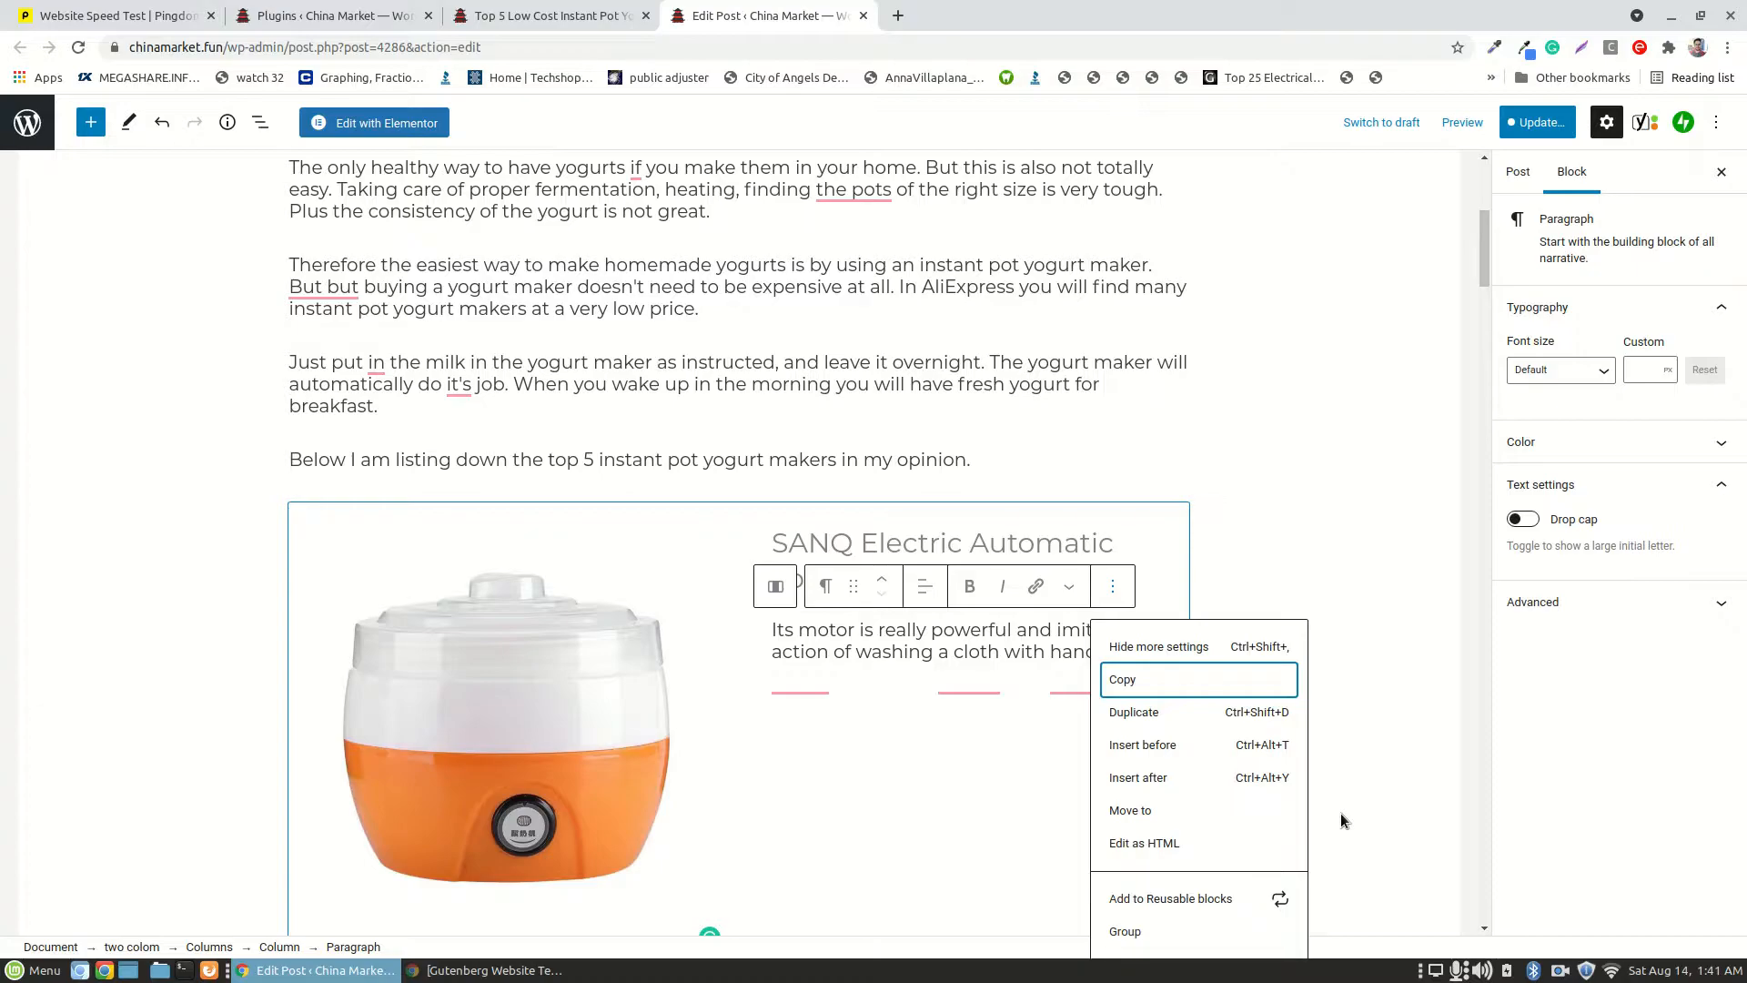
scroll(1340, 812, "down", 2)
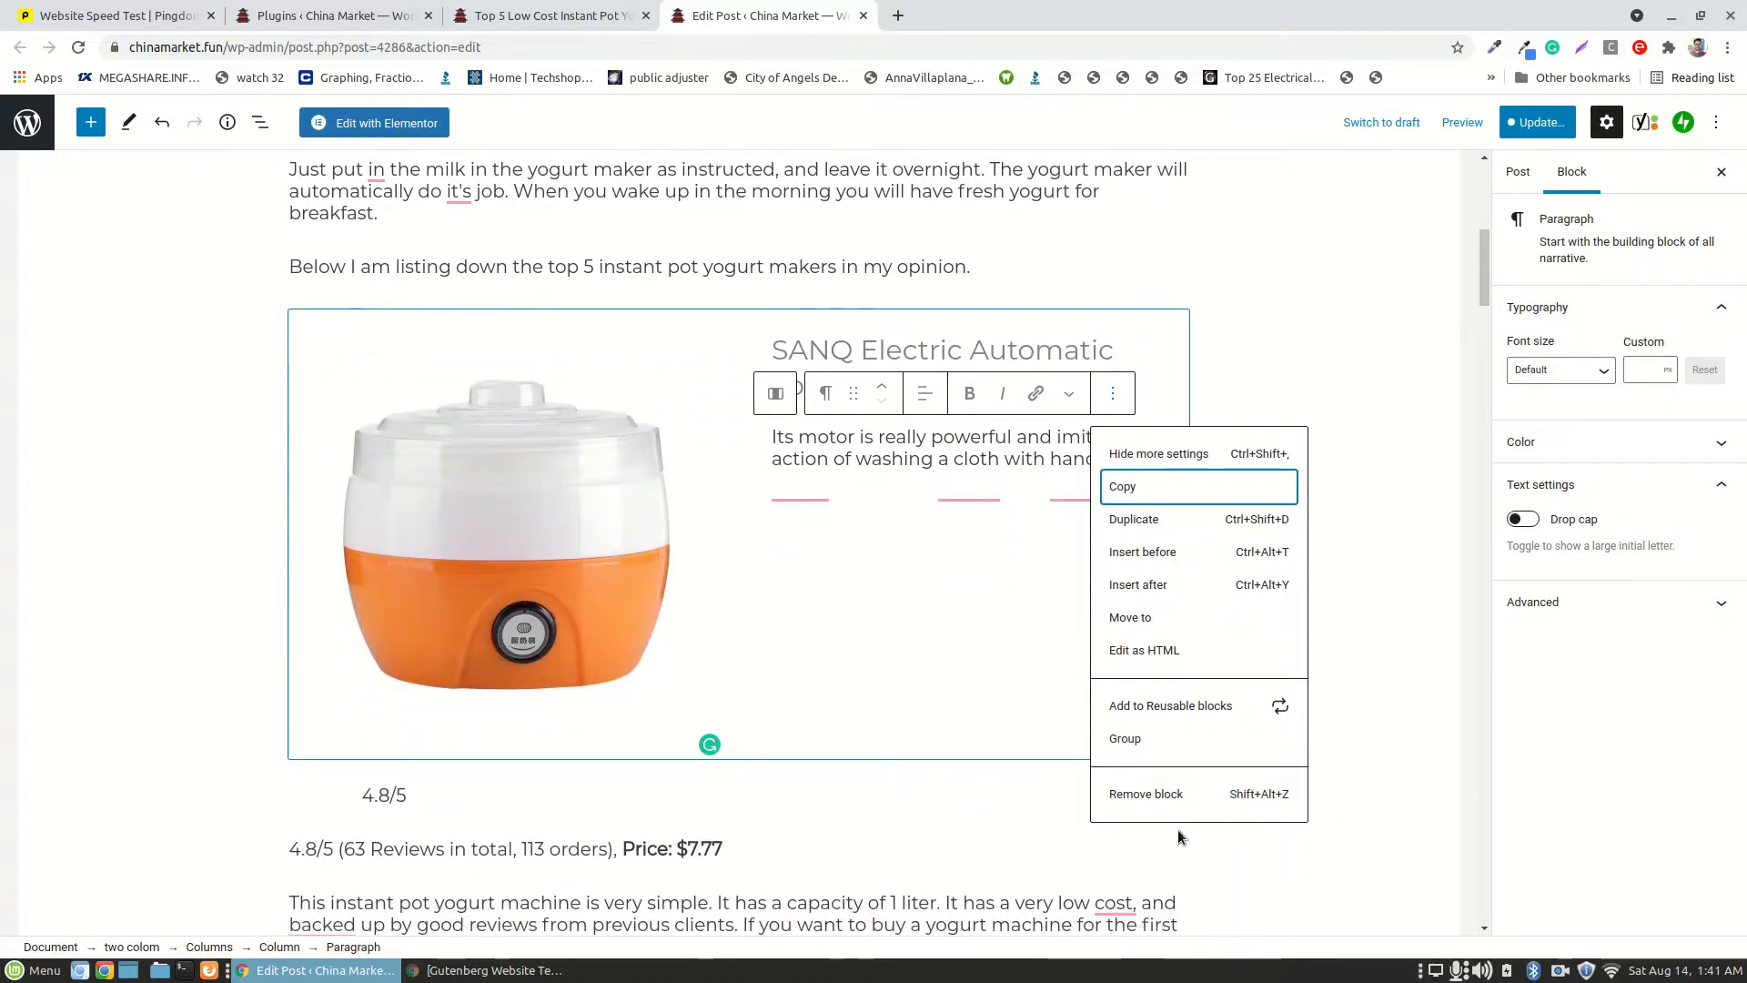
left_click(1147, 794)
scroll(699, 643, "down", 1)
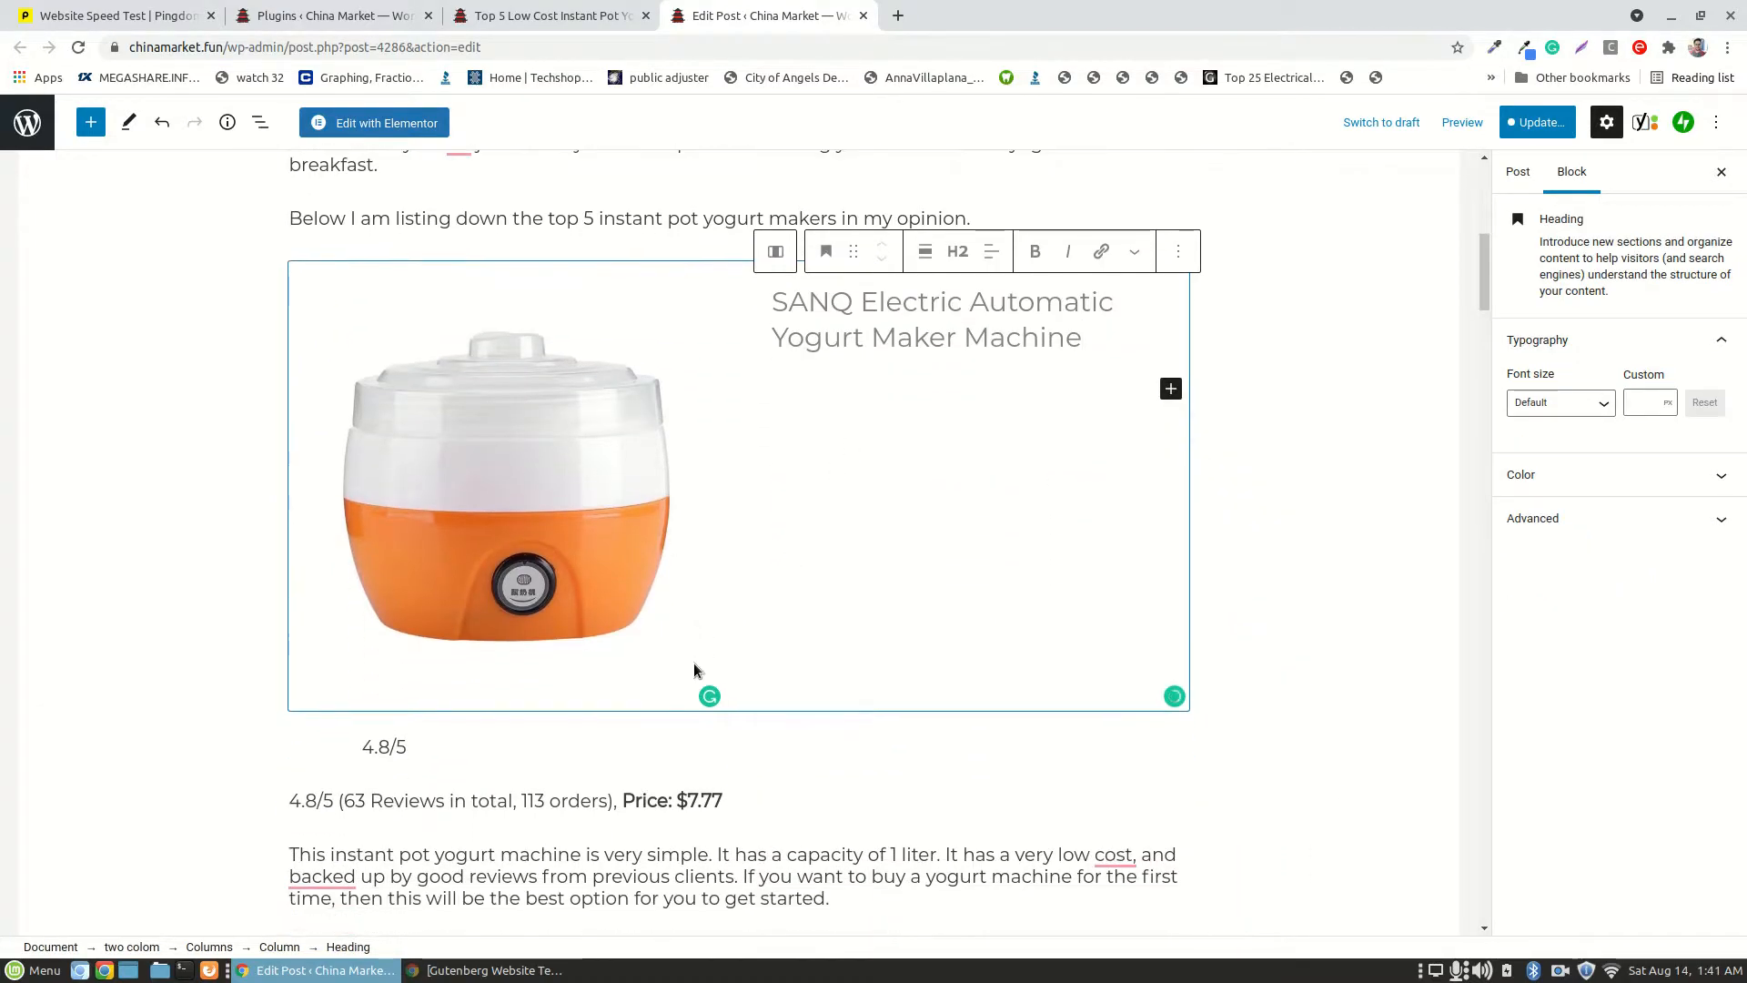
- Move the paragraph with the SANQ product's reviews, orders and price into the second column, below the heading
left_click(515, 801)
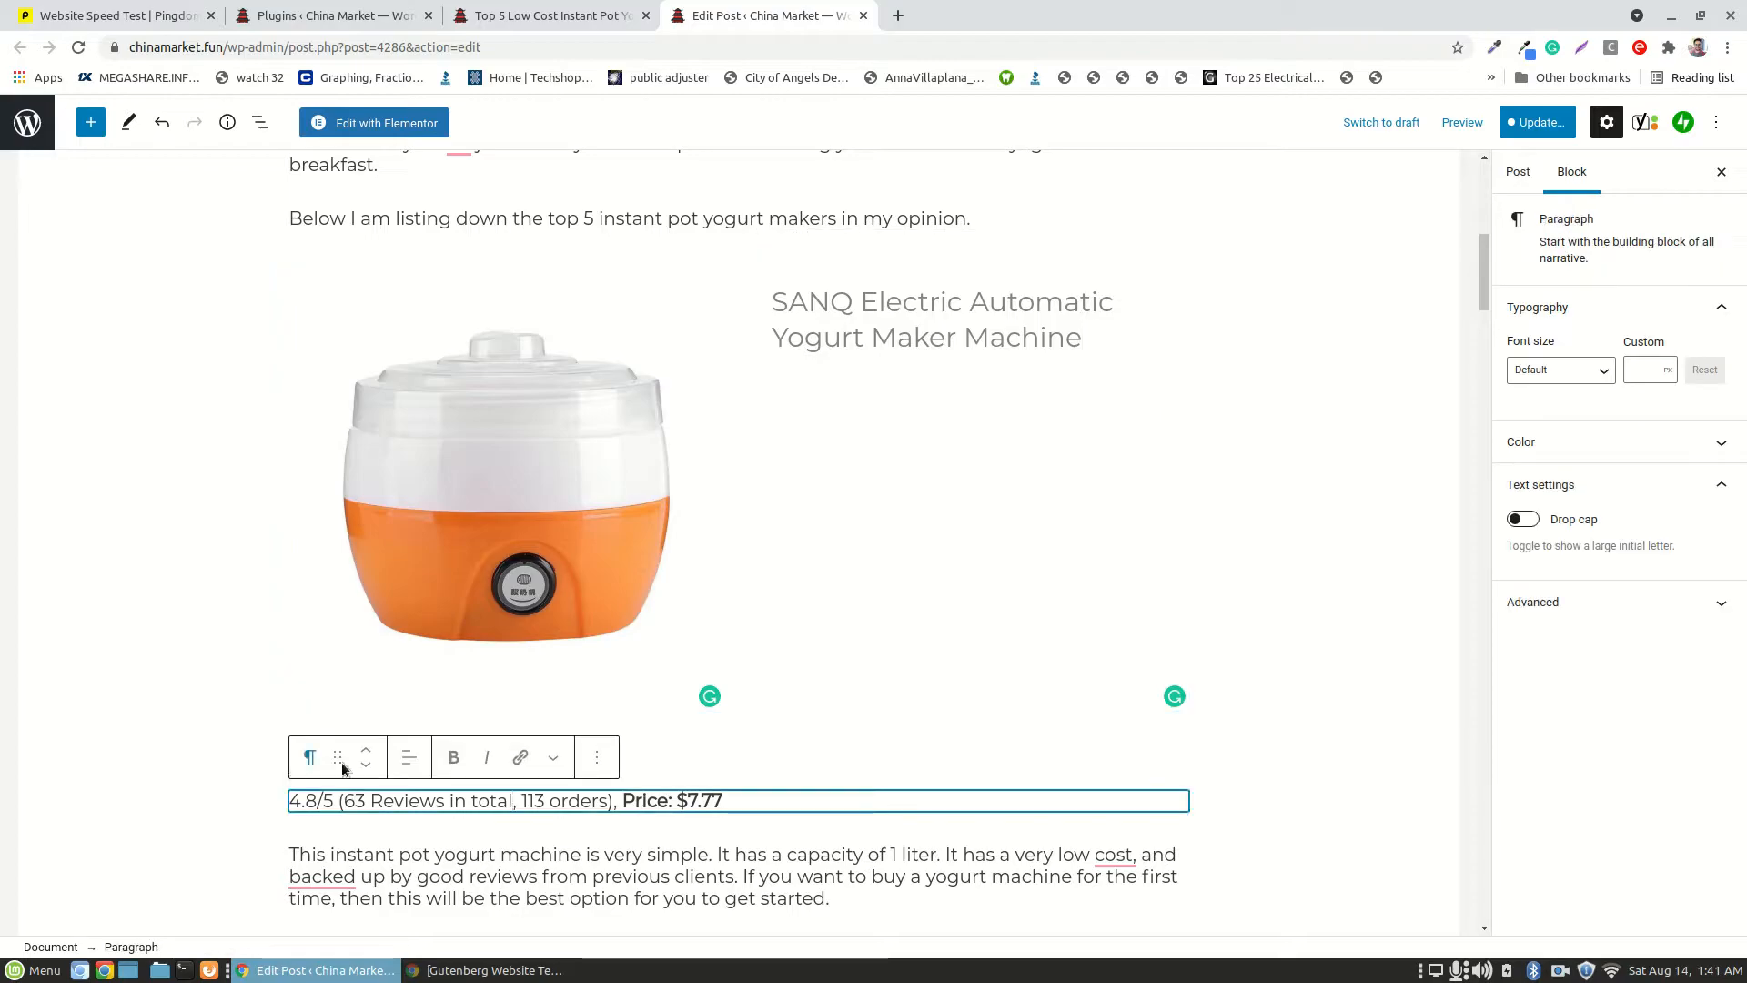
left_click_drag(336, 761, 890, 612)
scroll(947, 709, "down", 4)
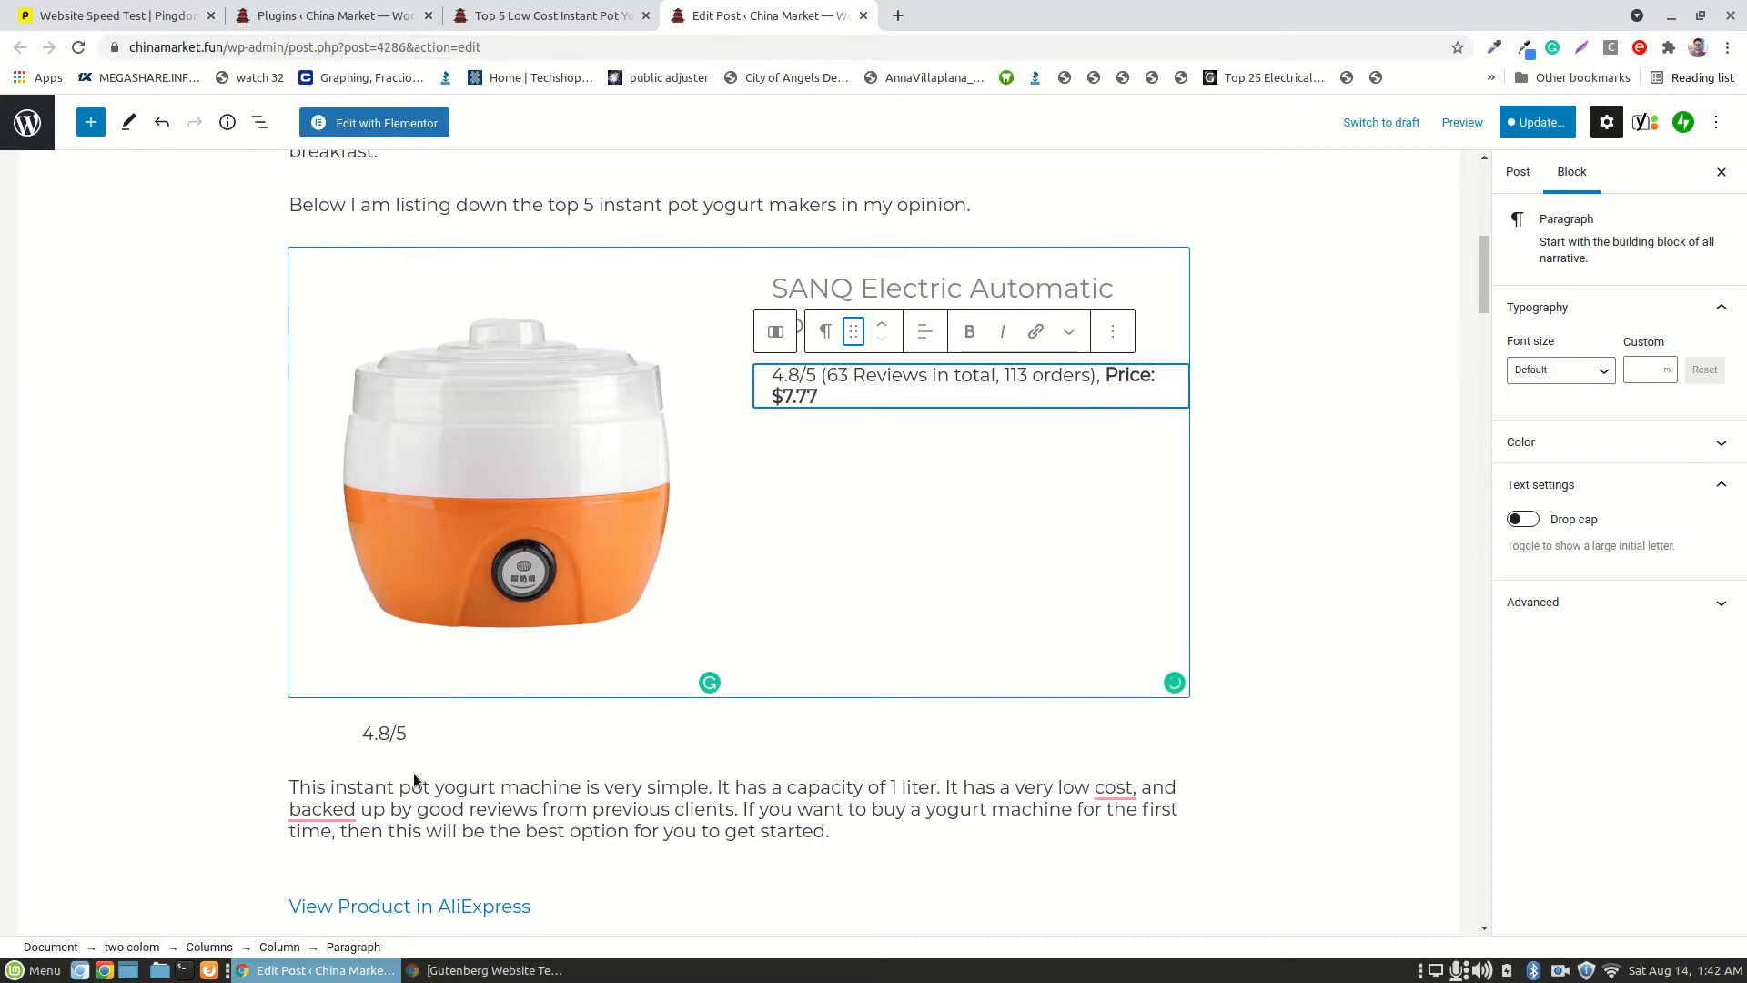
- Move the SANQ yogurt machine's description paragraph into the second column, below the price paragraph
left_click(424, 772)
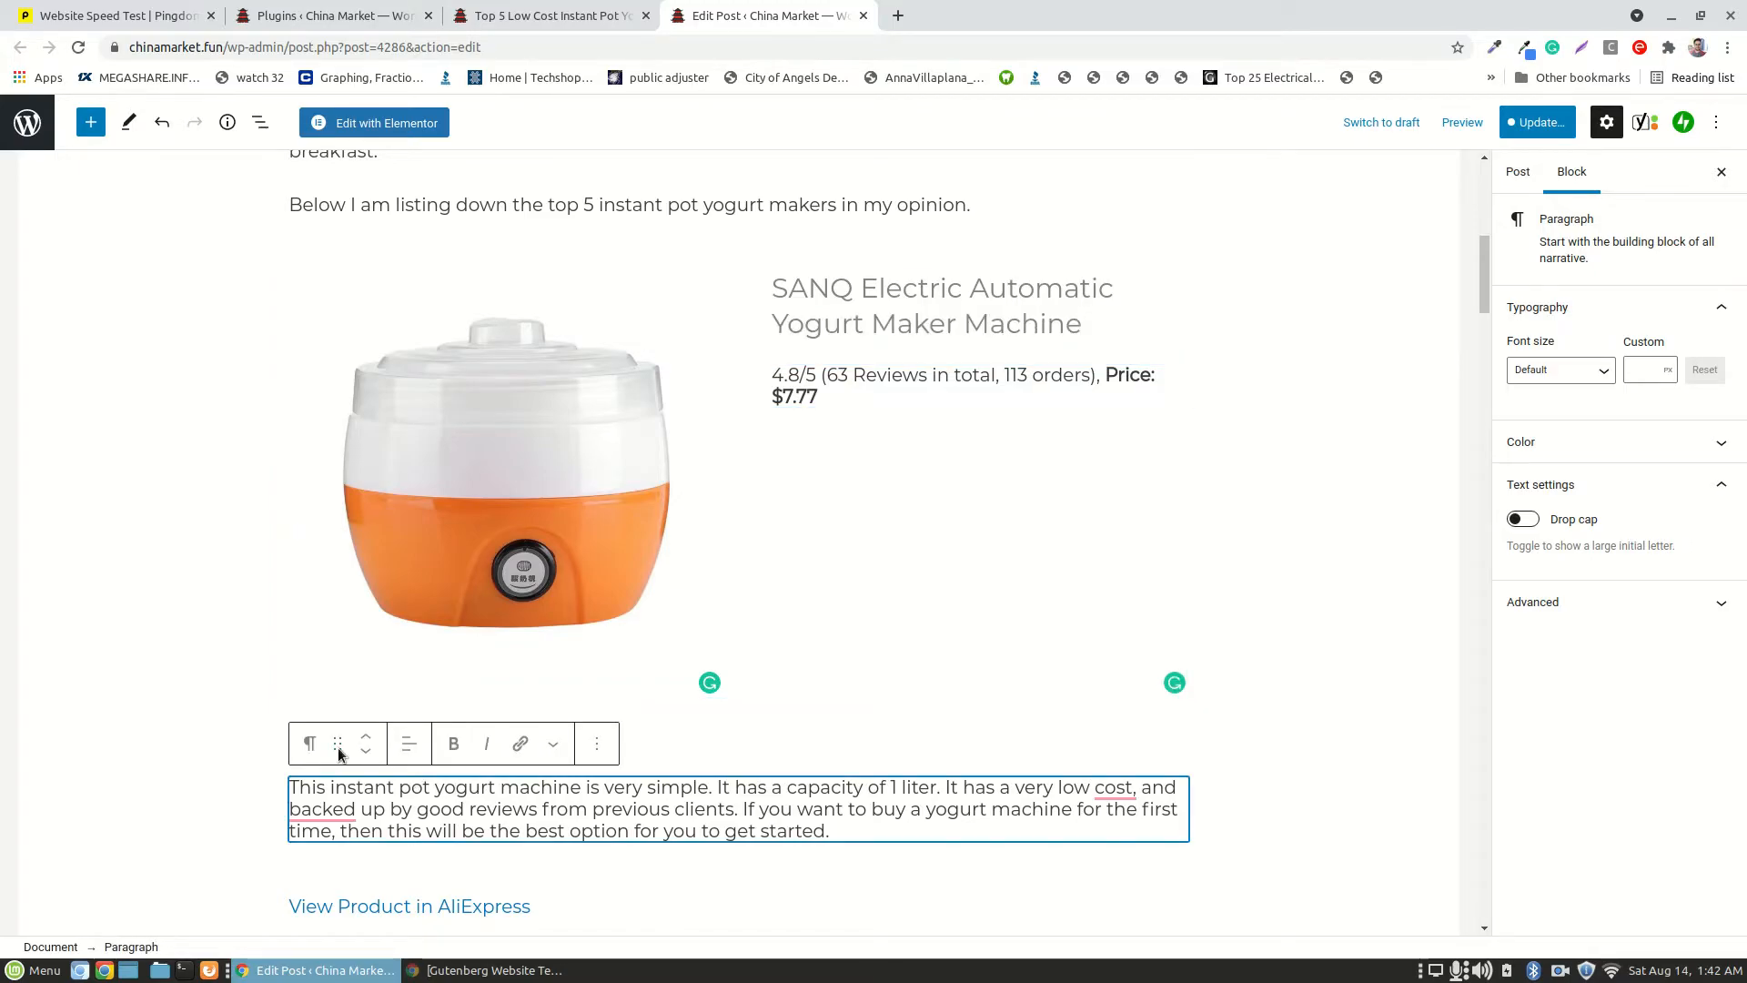
left_click_drag(341, 744, 817, 517)
left_click_drag(848, 580, 814, 438)
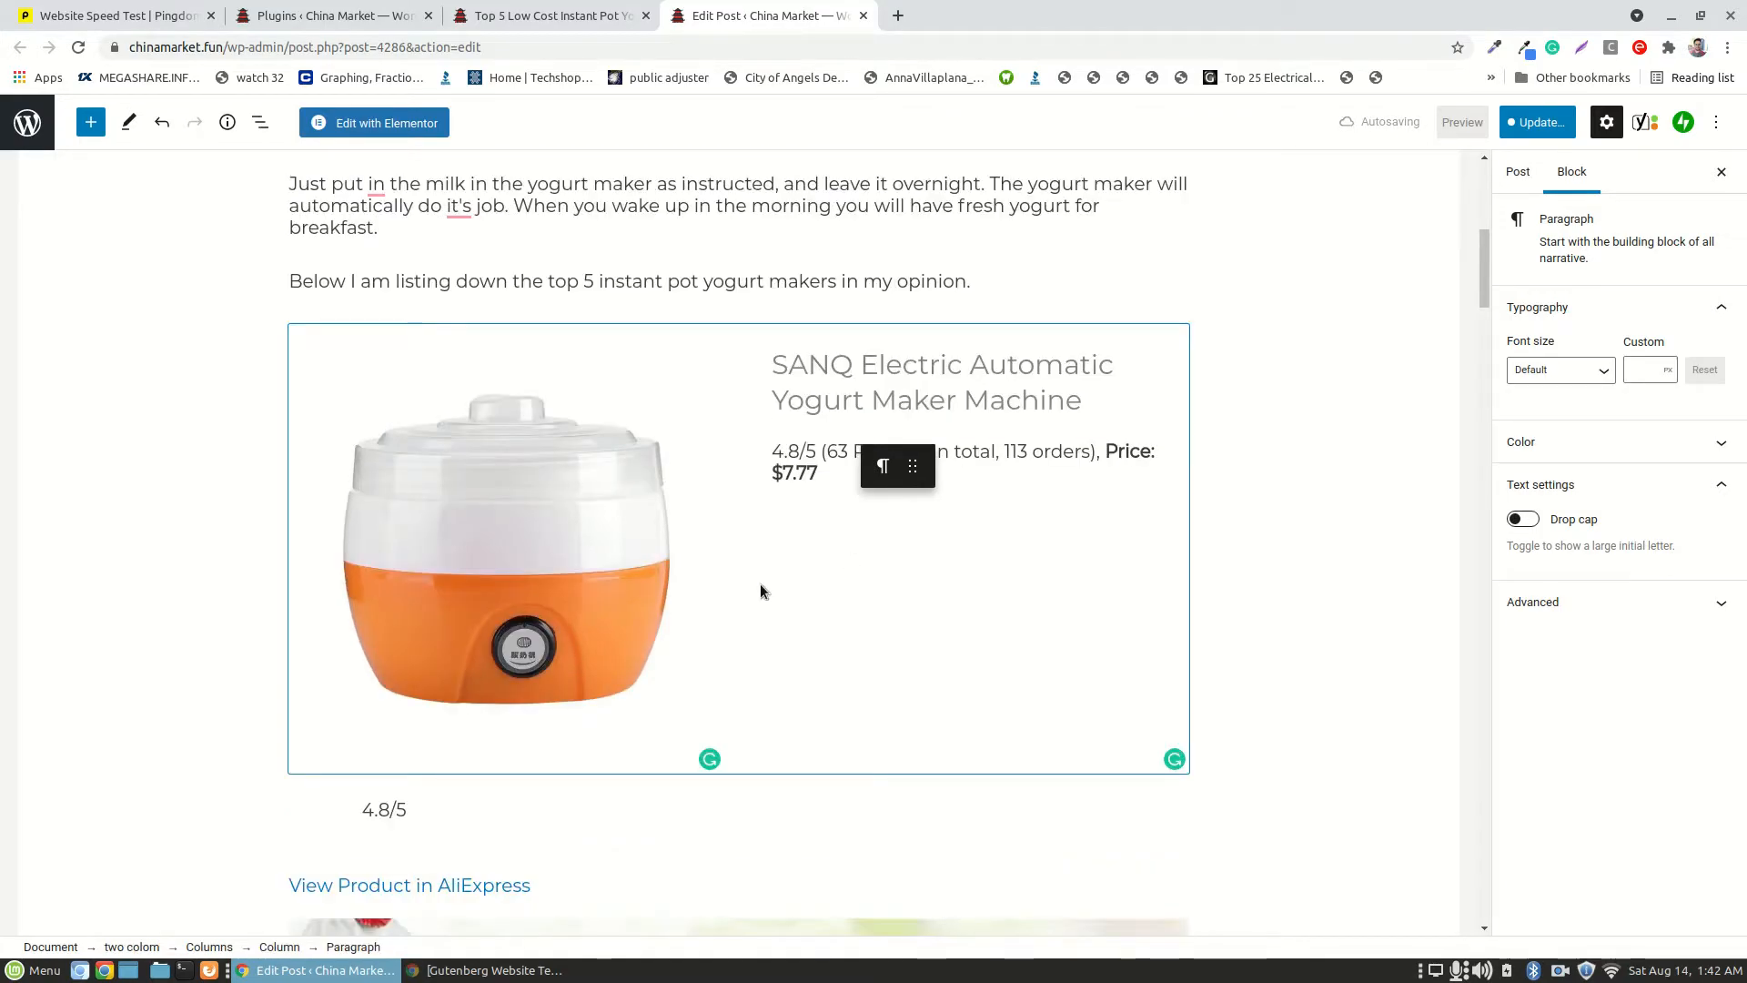
scroll(579, 667, "down", 1)
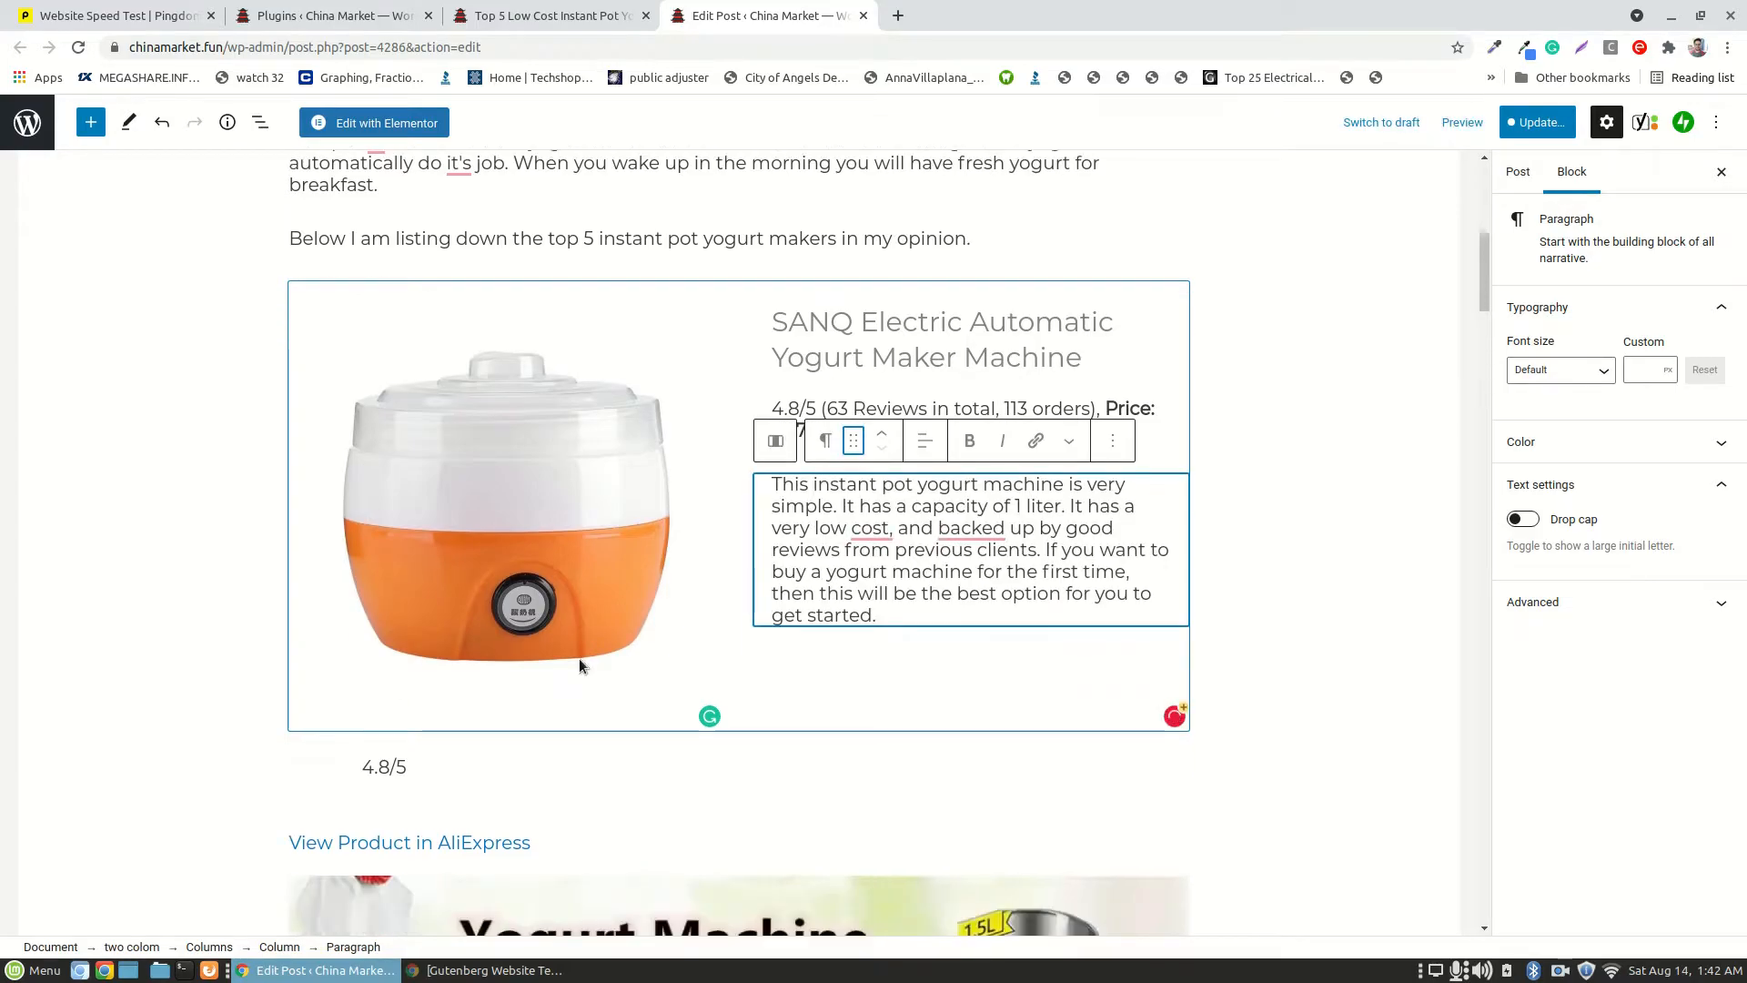
- Insert a Star Rating block between the price and description paragraphs, rated 4.5 of 5 stars and coloured amber
scroll(579, 662, "down", 2)
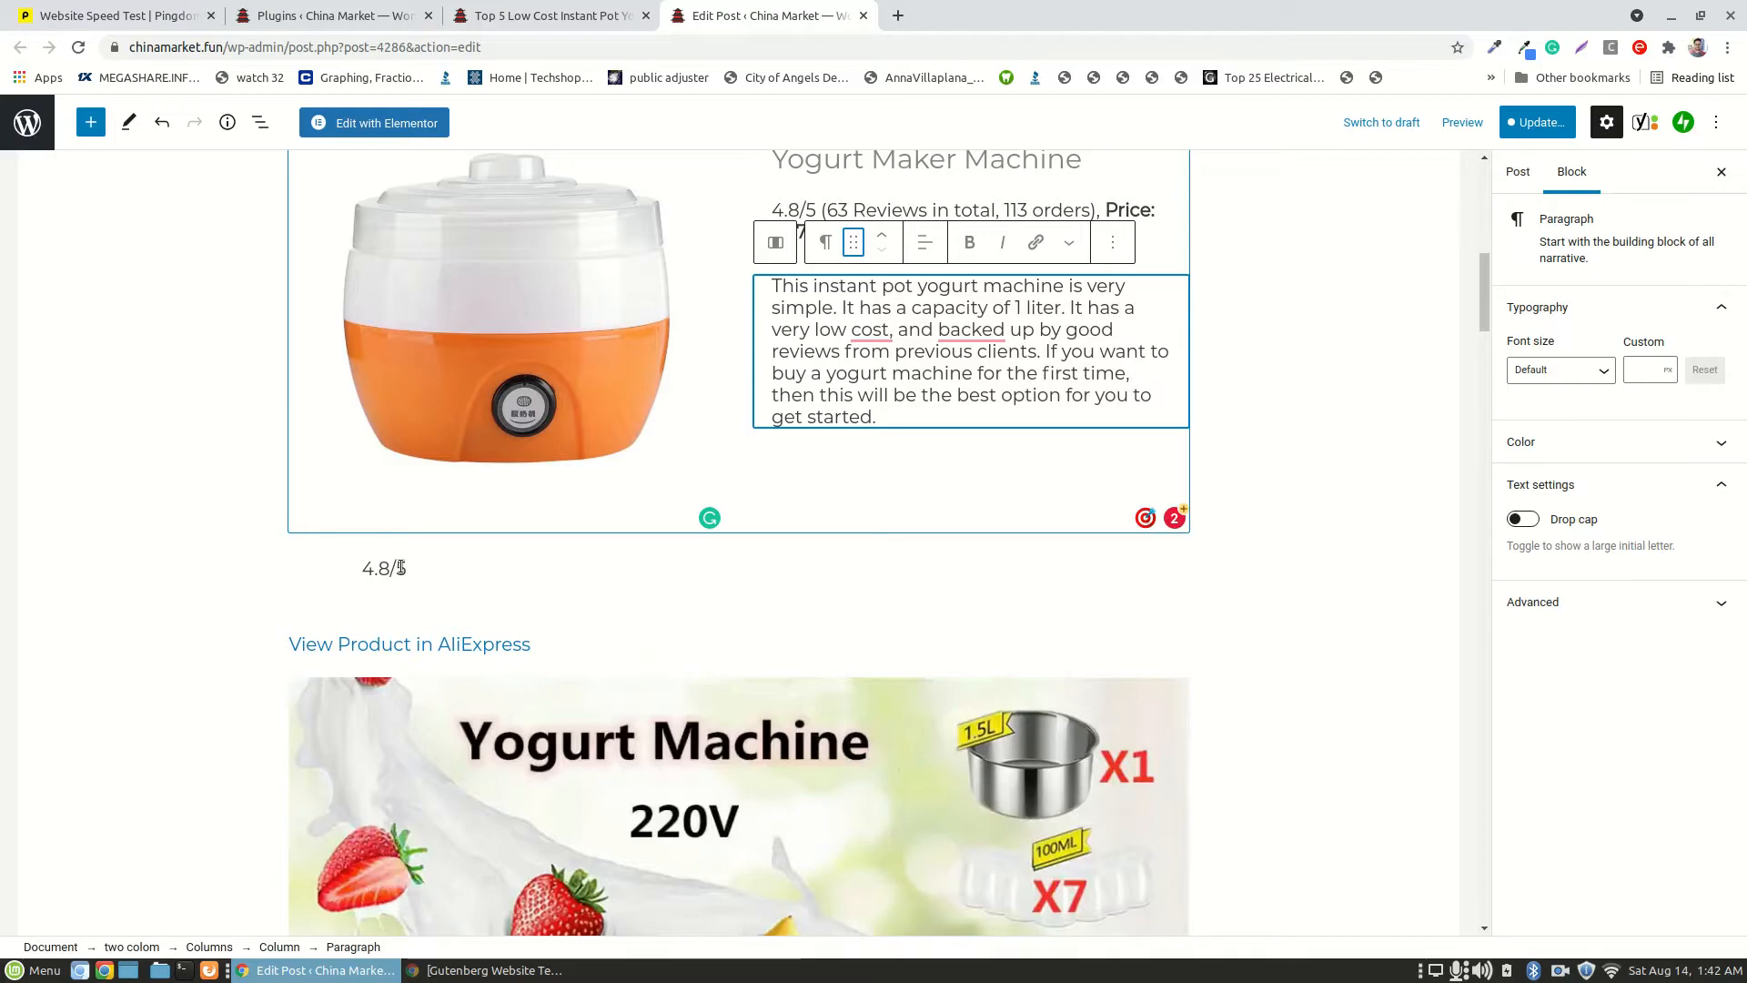
left_click(457, 580)
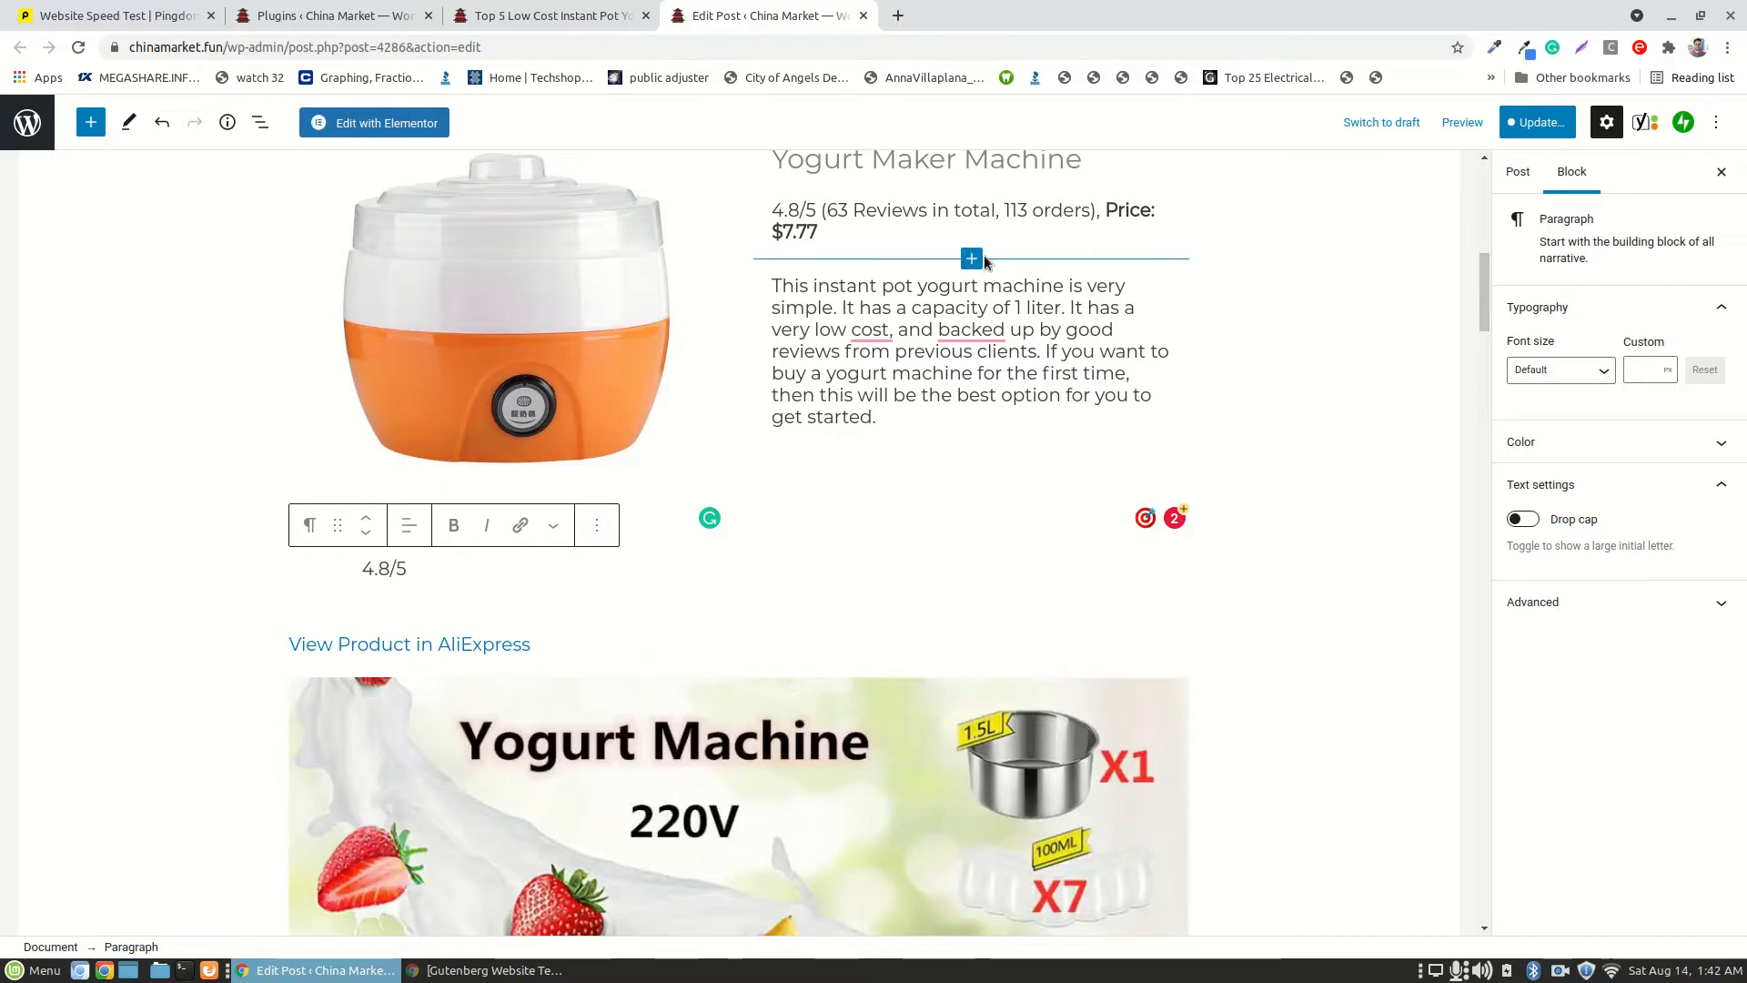
left_click(968, 258)
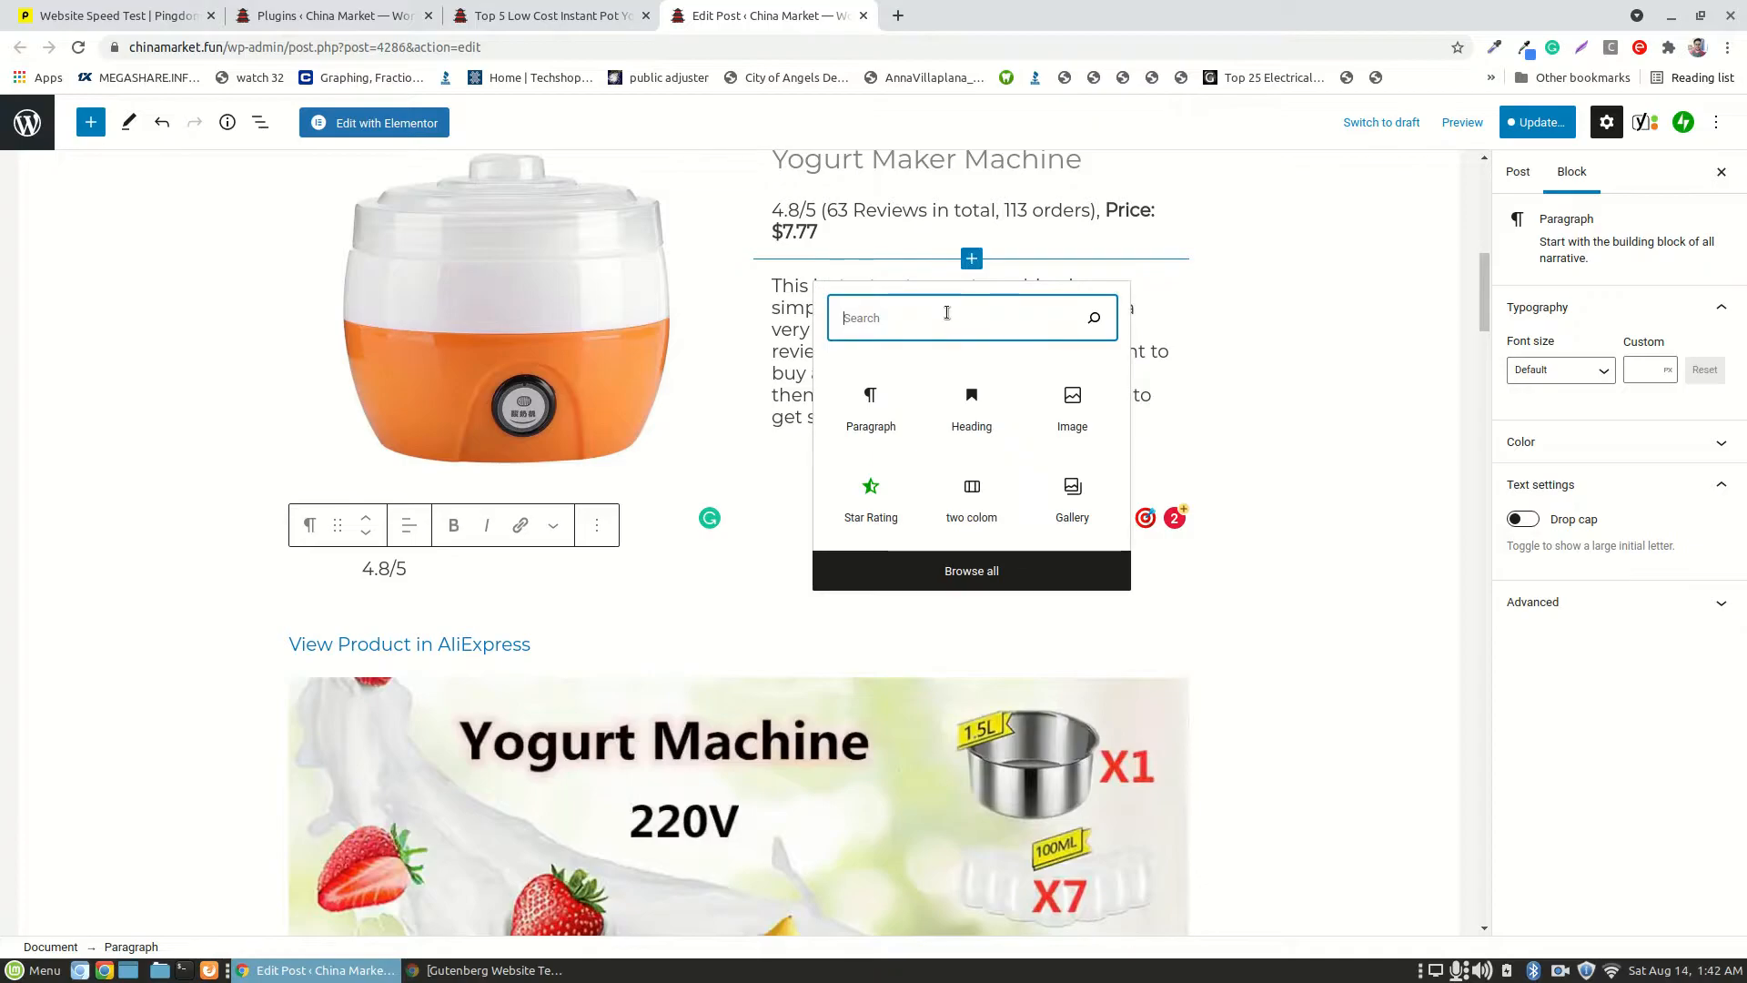
left_click(908, 502)
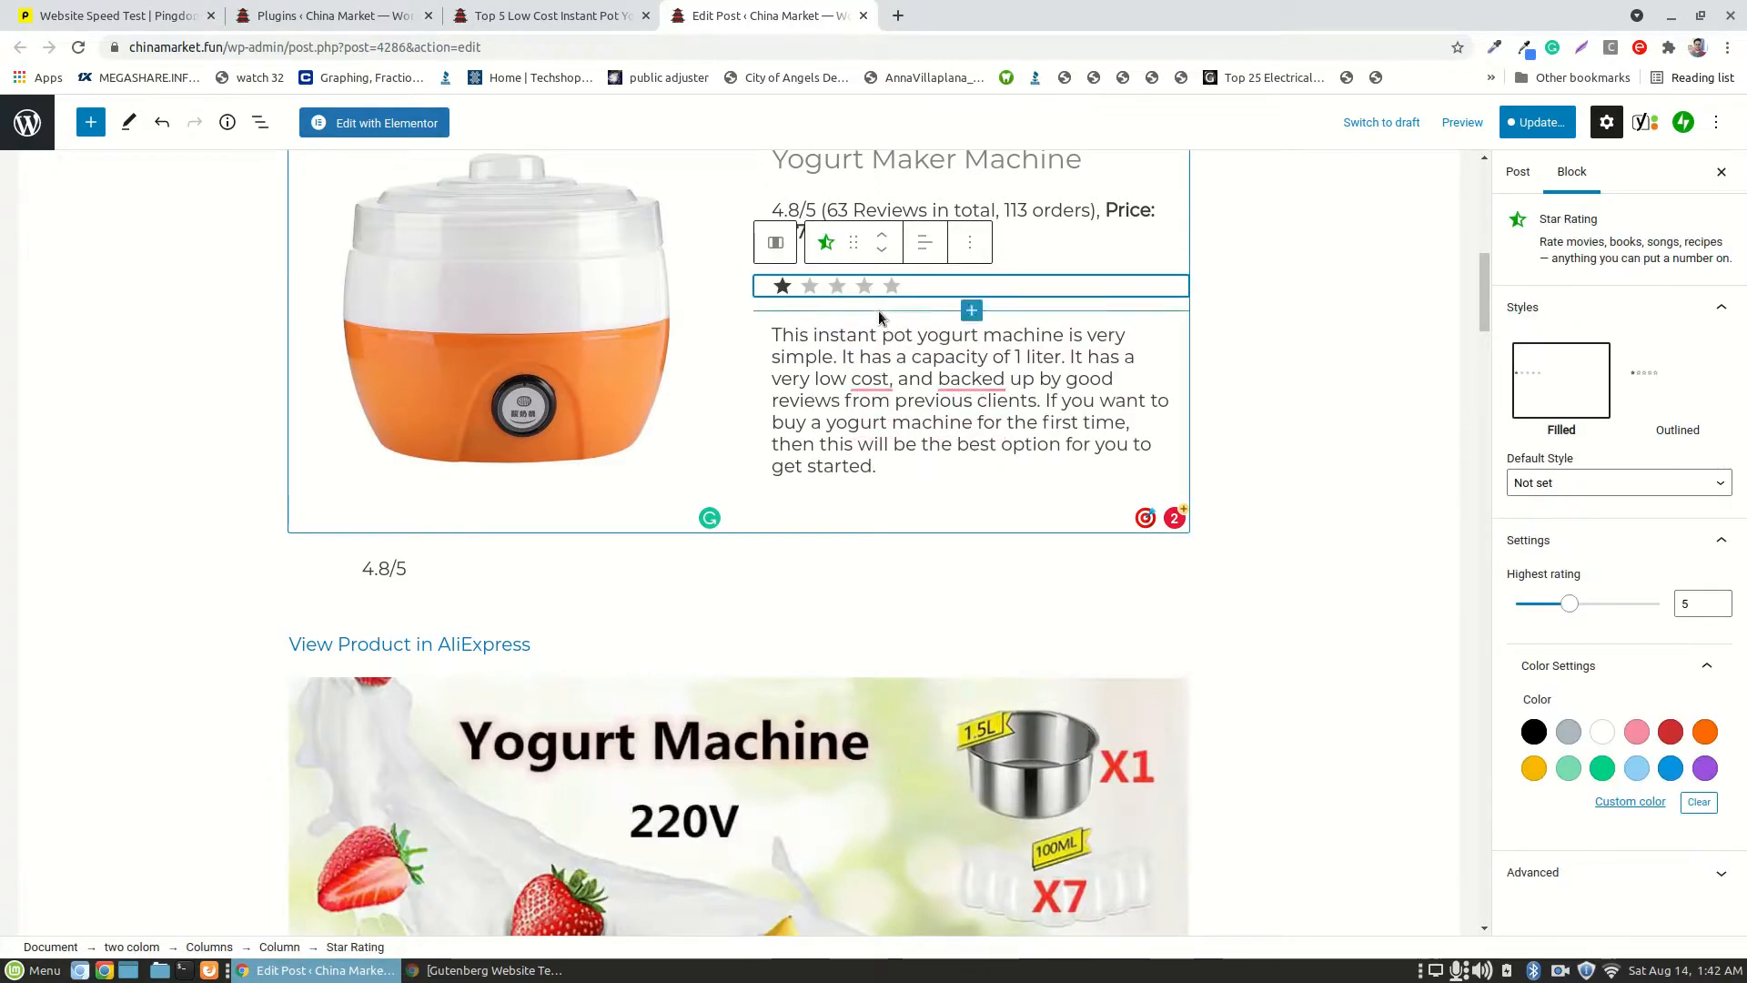
left_click(891, 285)
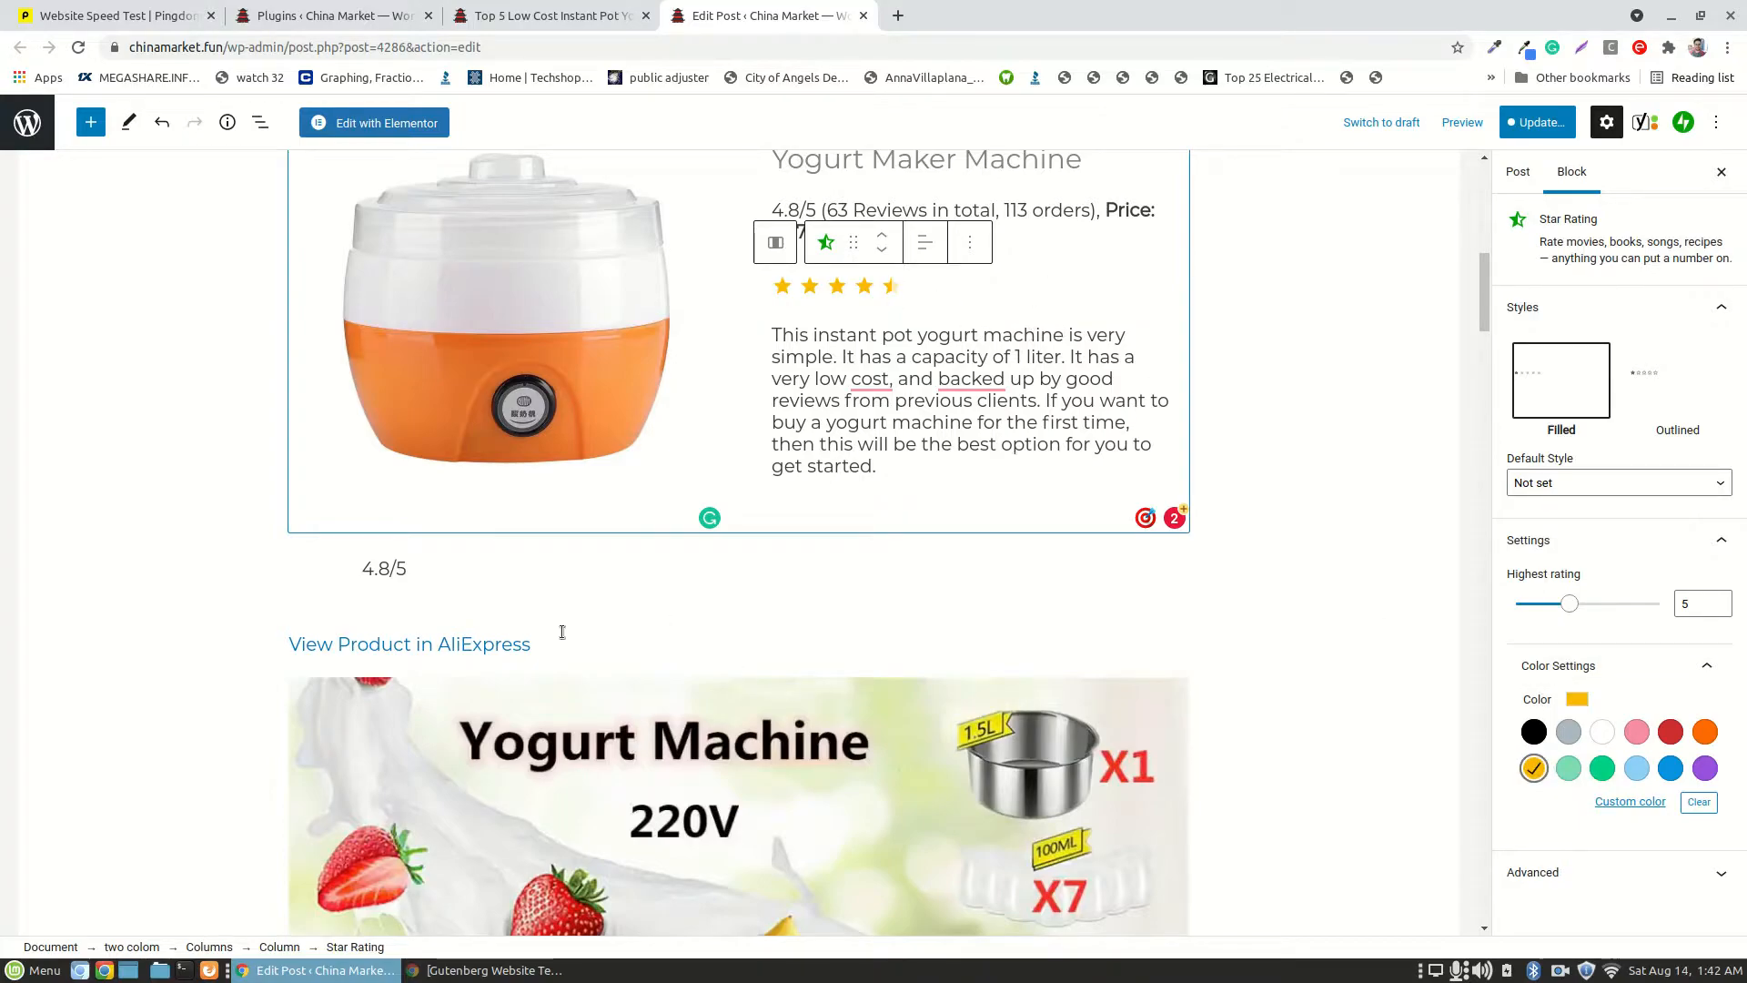
- Remove the leftover "4.8/5" rating paragraph below the SANQ product's two-column block
left_click(431, 570)
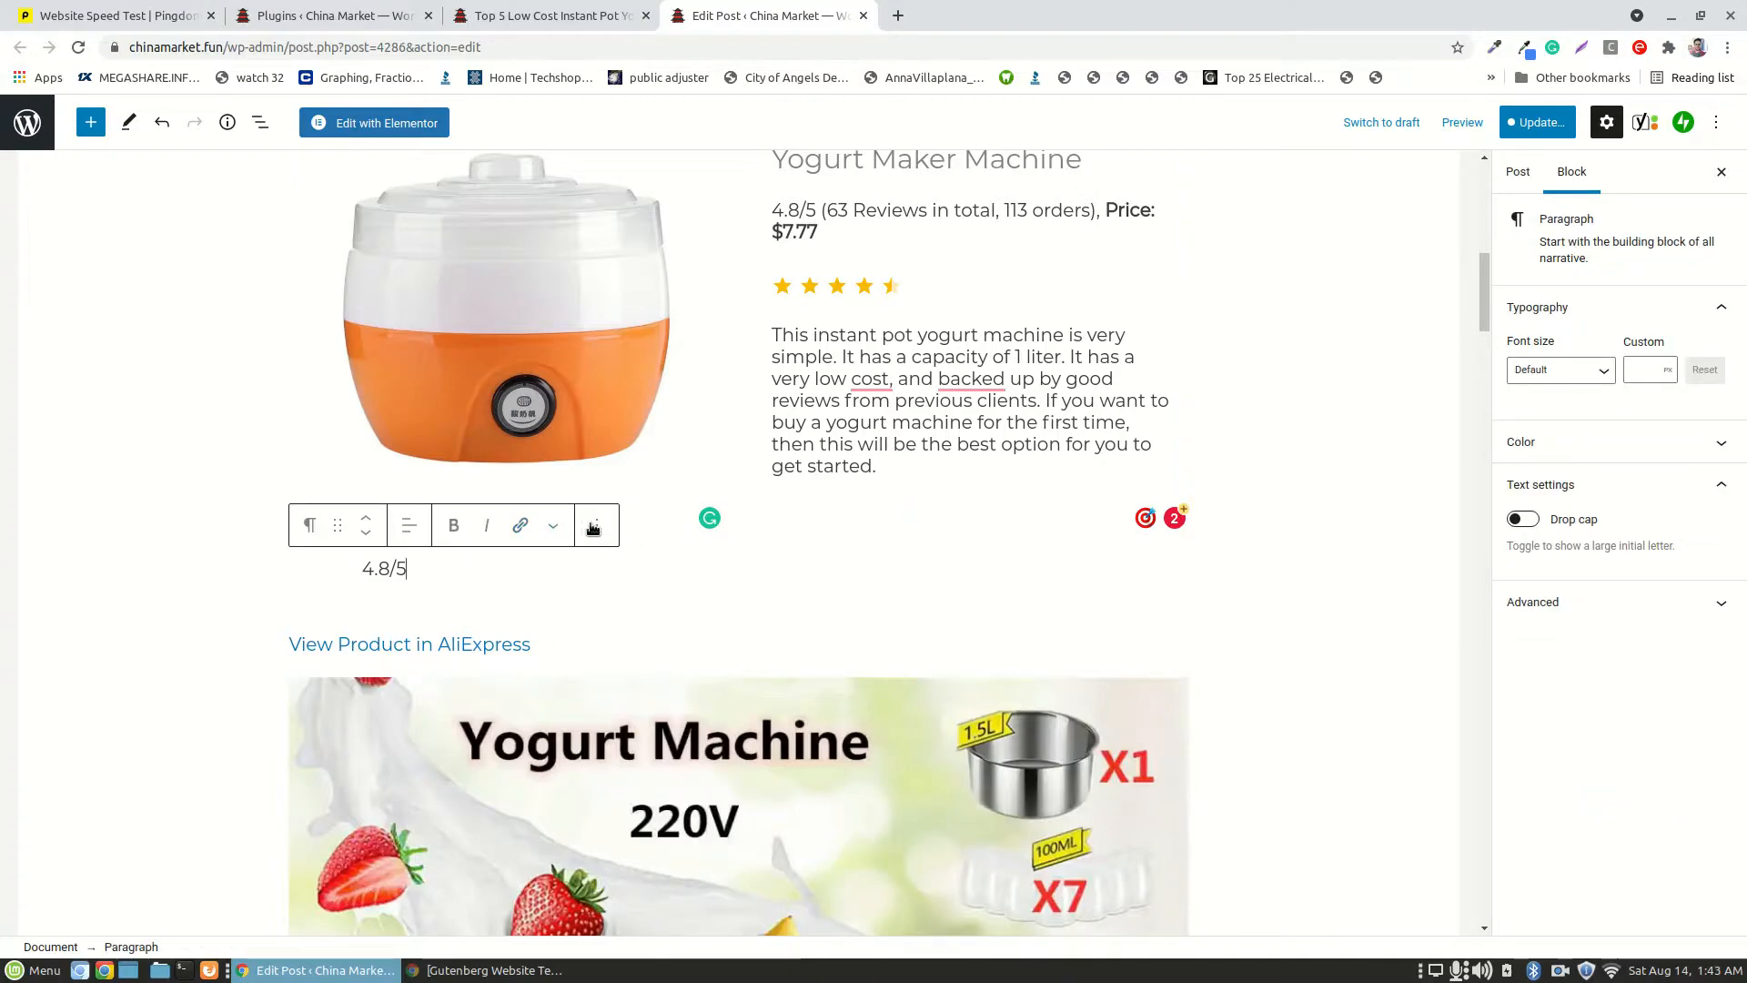
left_click(550, 643)
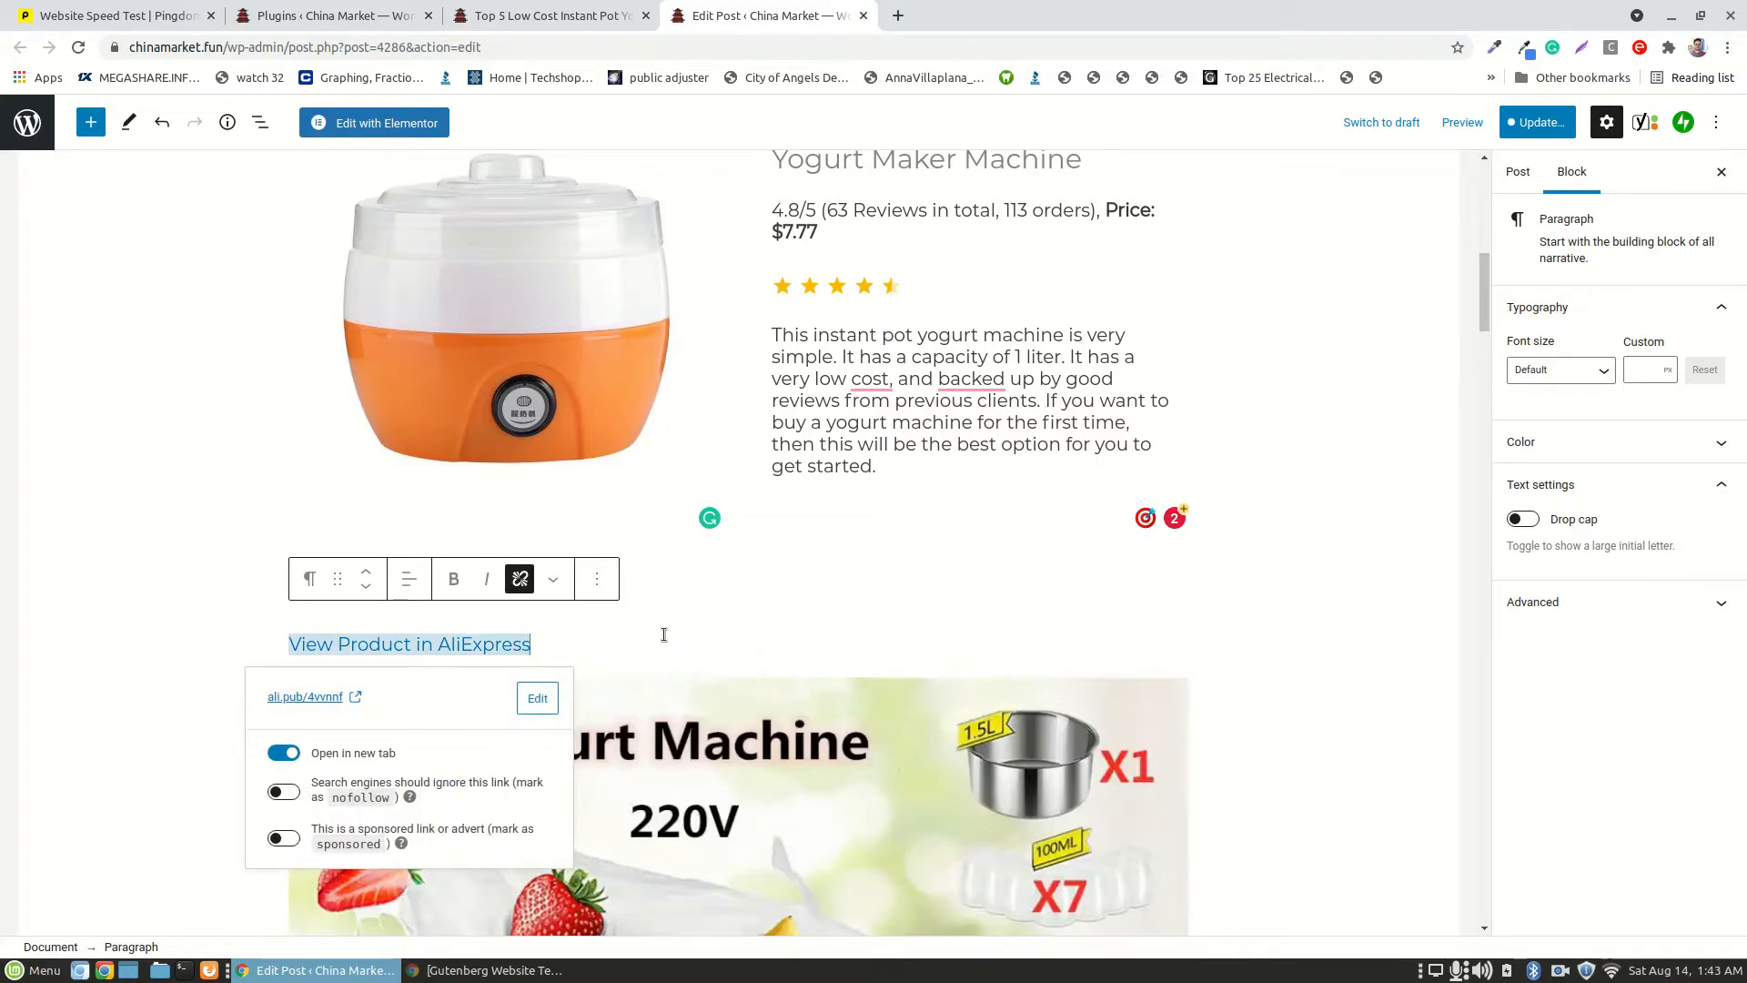
key("Up")
left_click(572, 531)
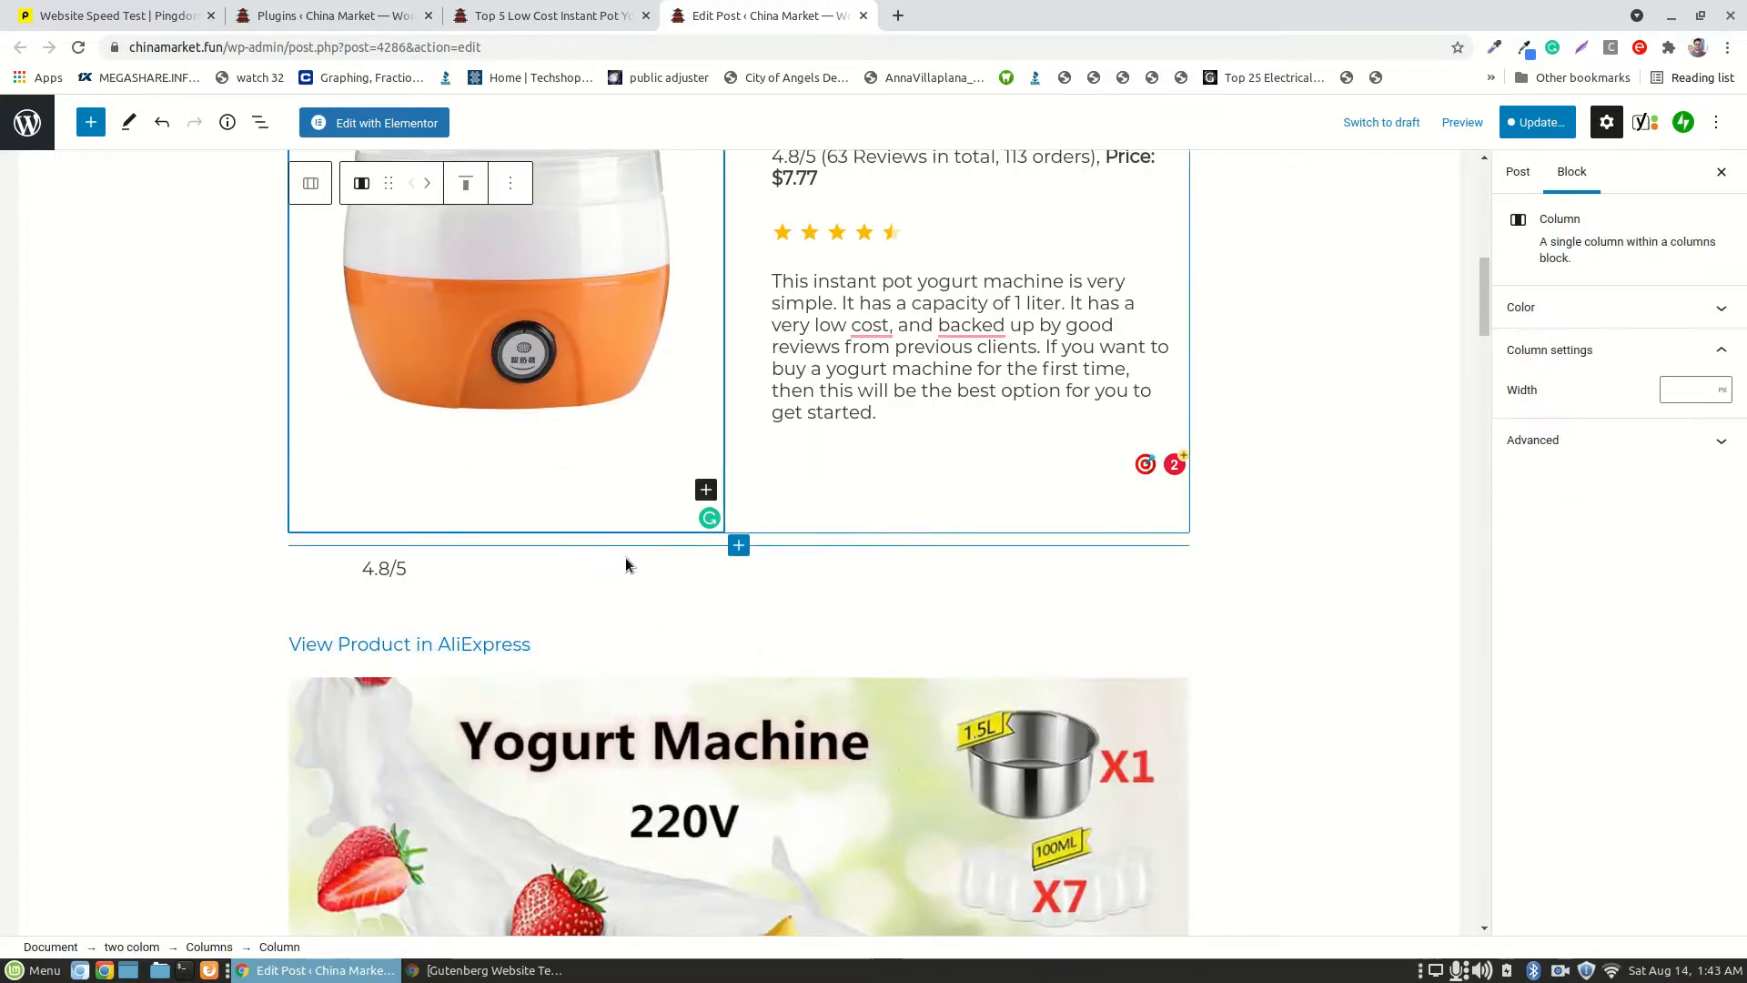
left_click(452, 566)
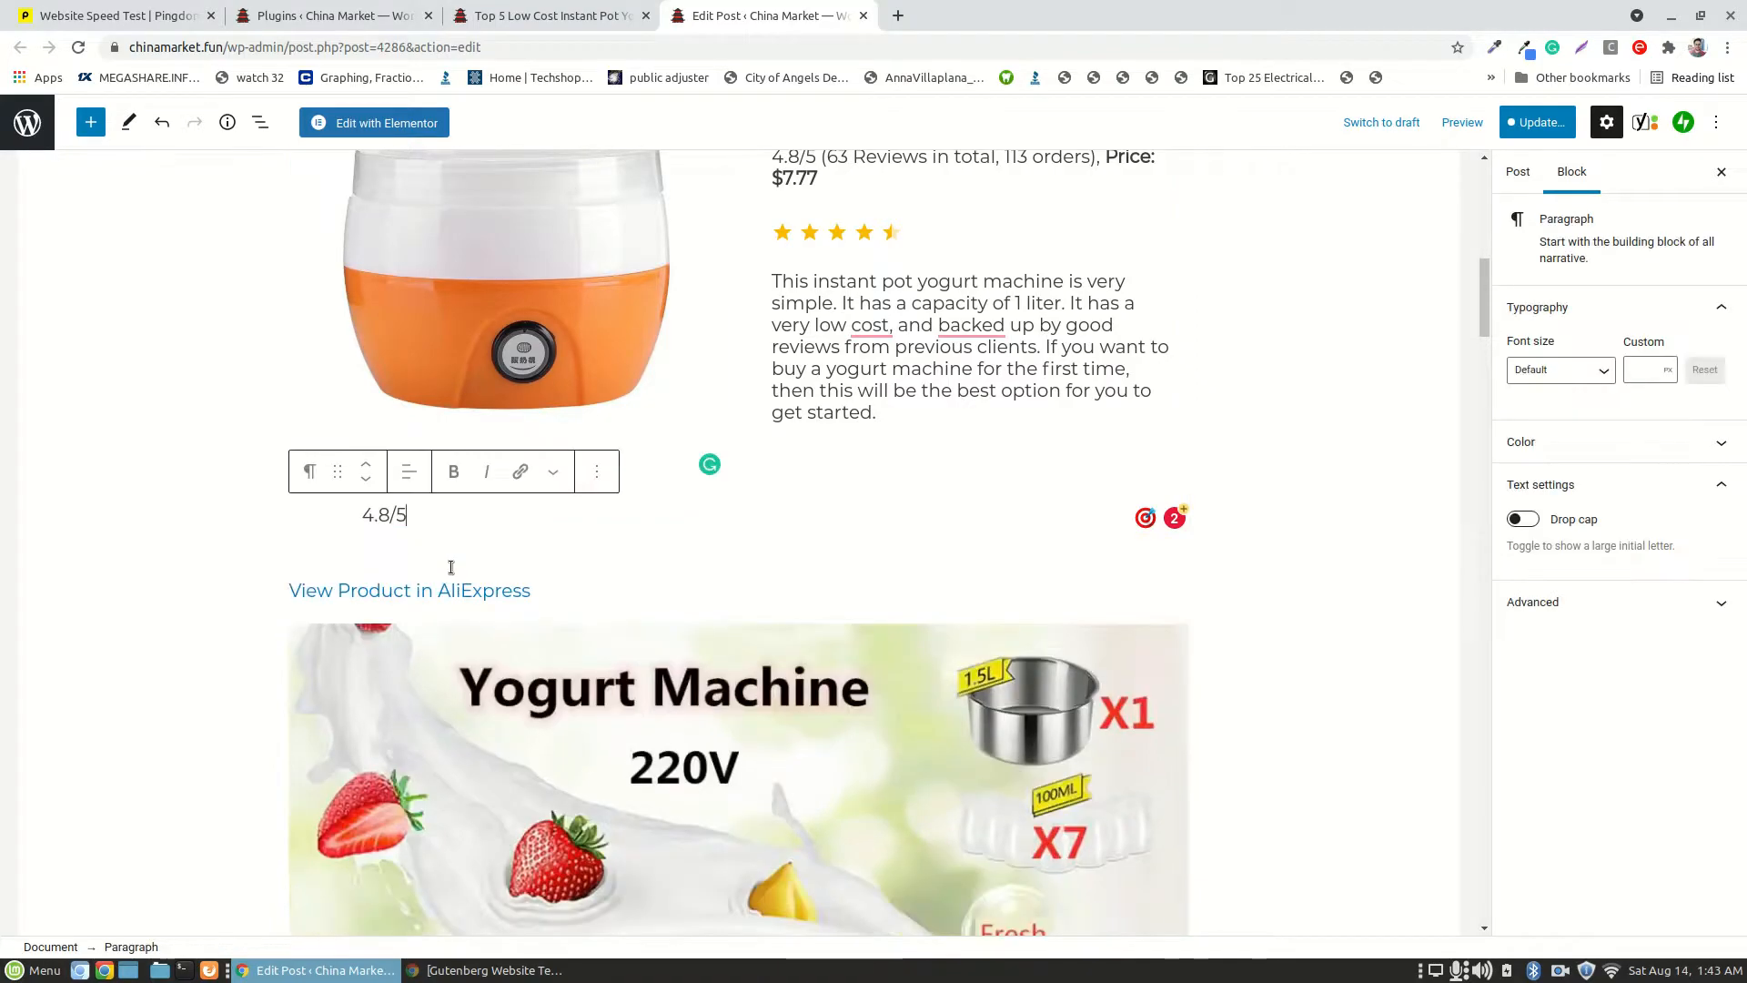
left_click(596, 472)
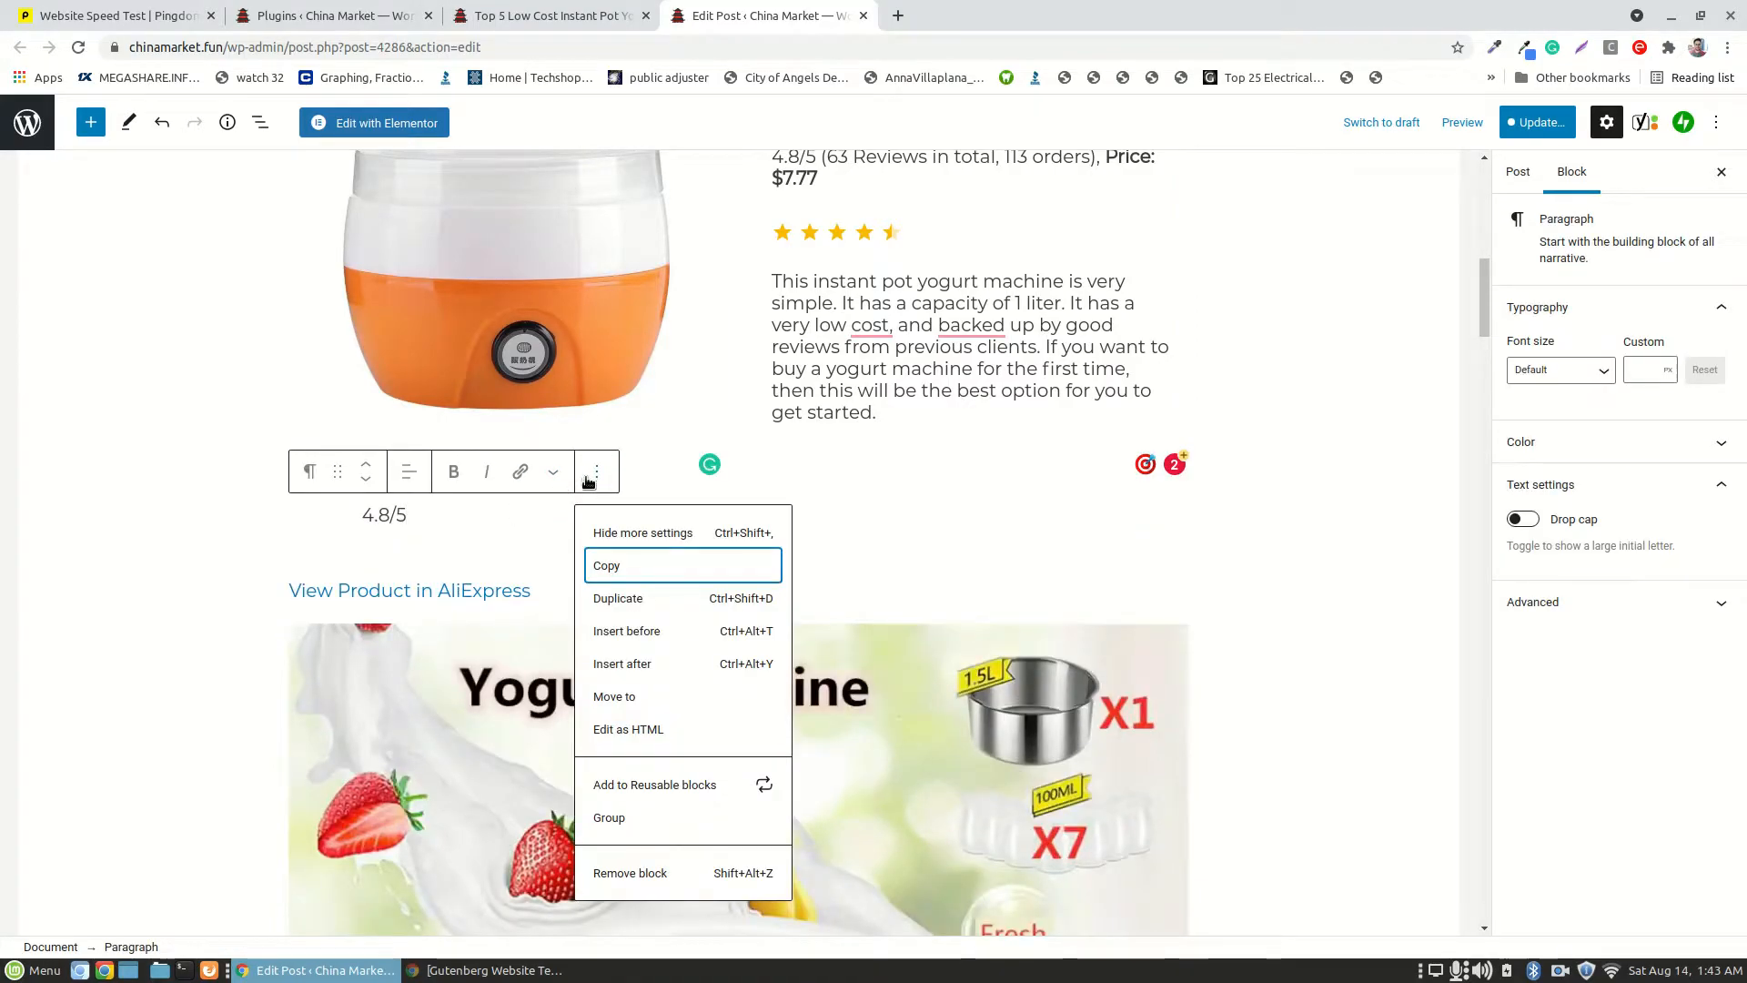
left_click(656, 875)
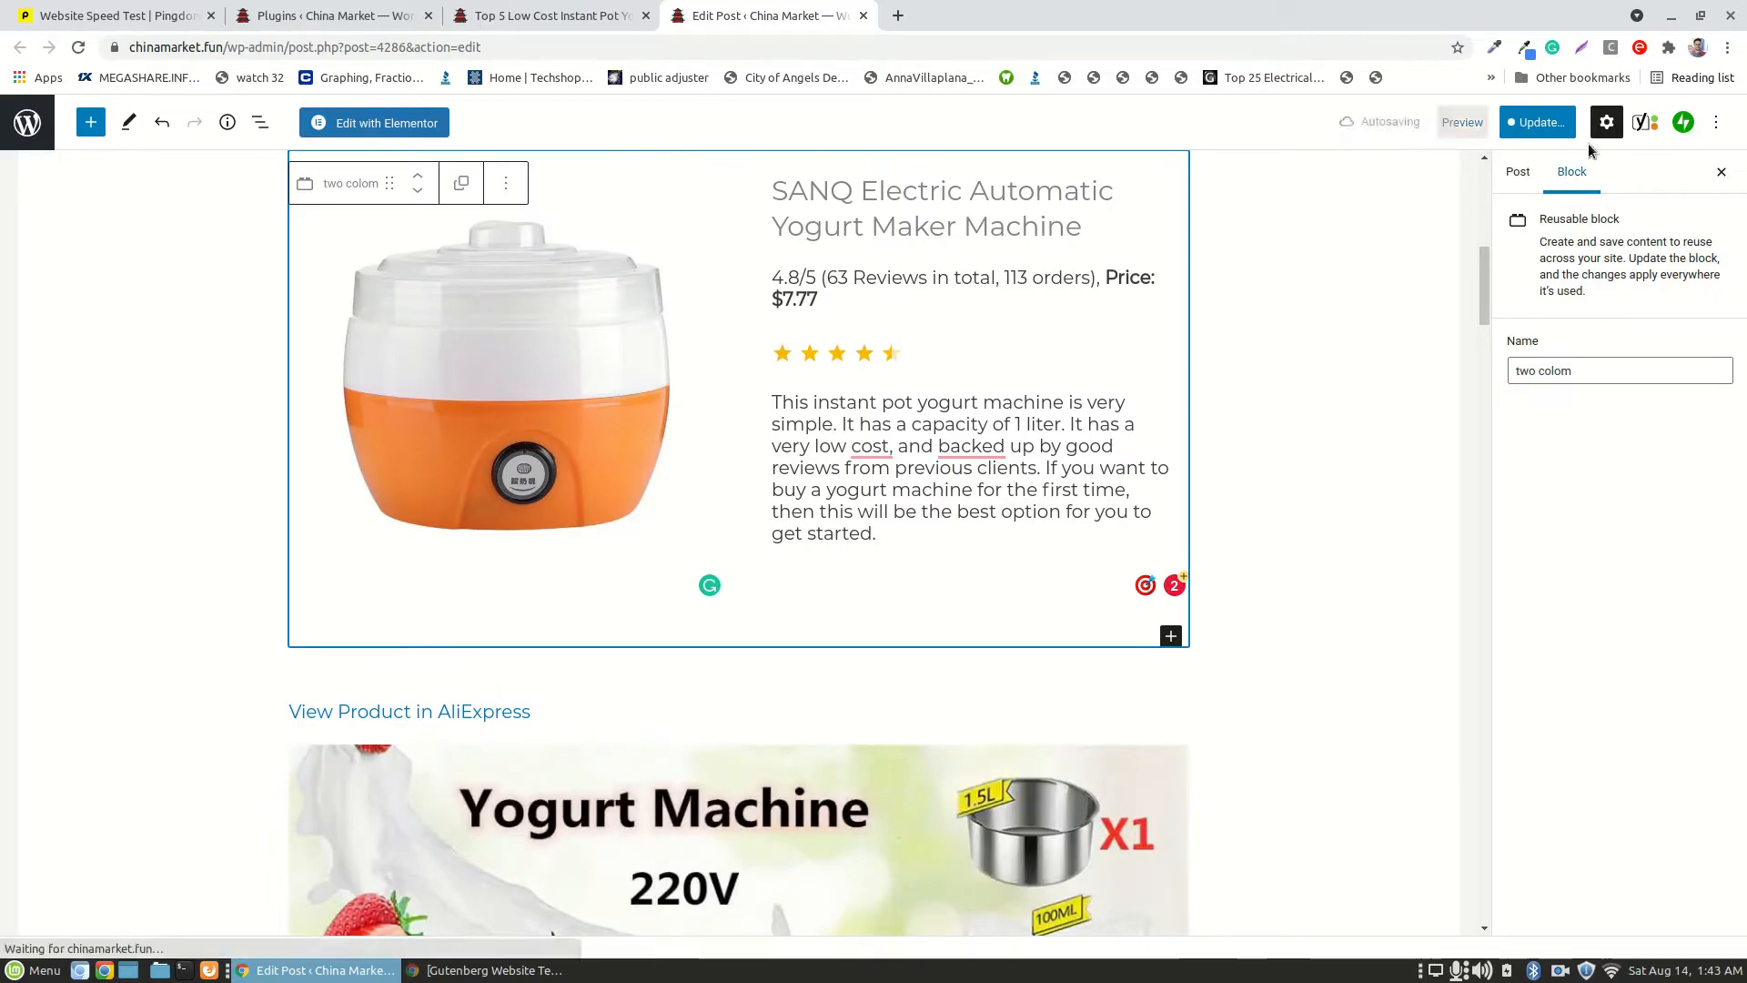
- Insert a Buttons block below the SANQ description paragraph in the second column
left_click(926, 519)
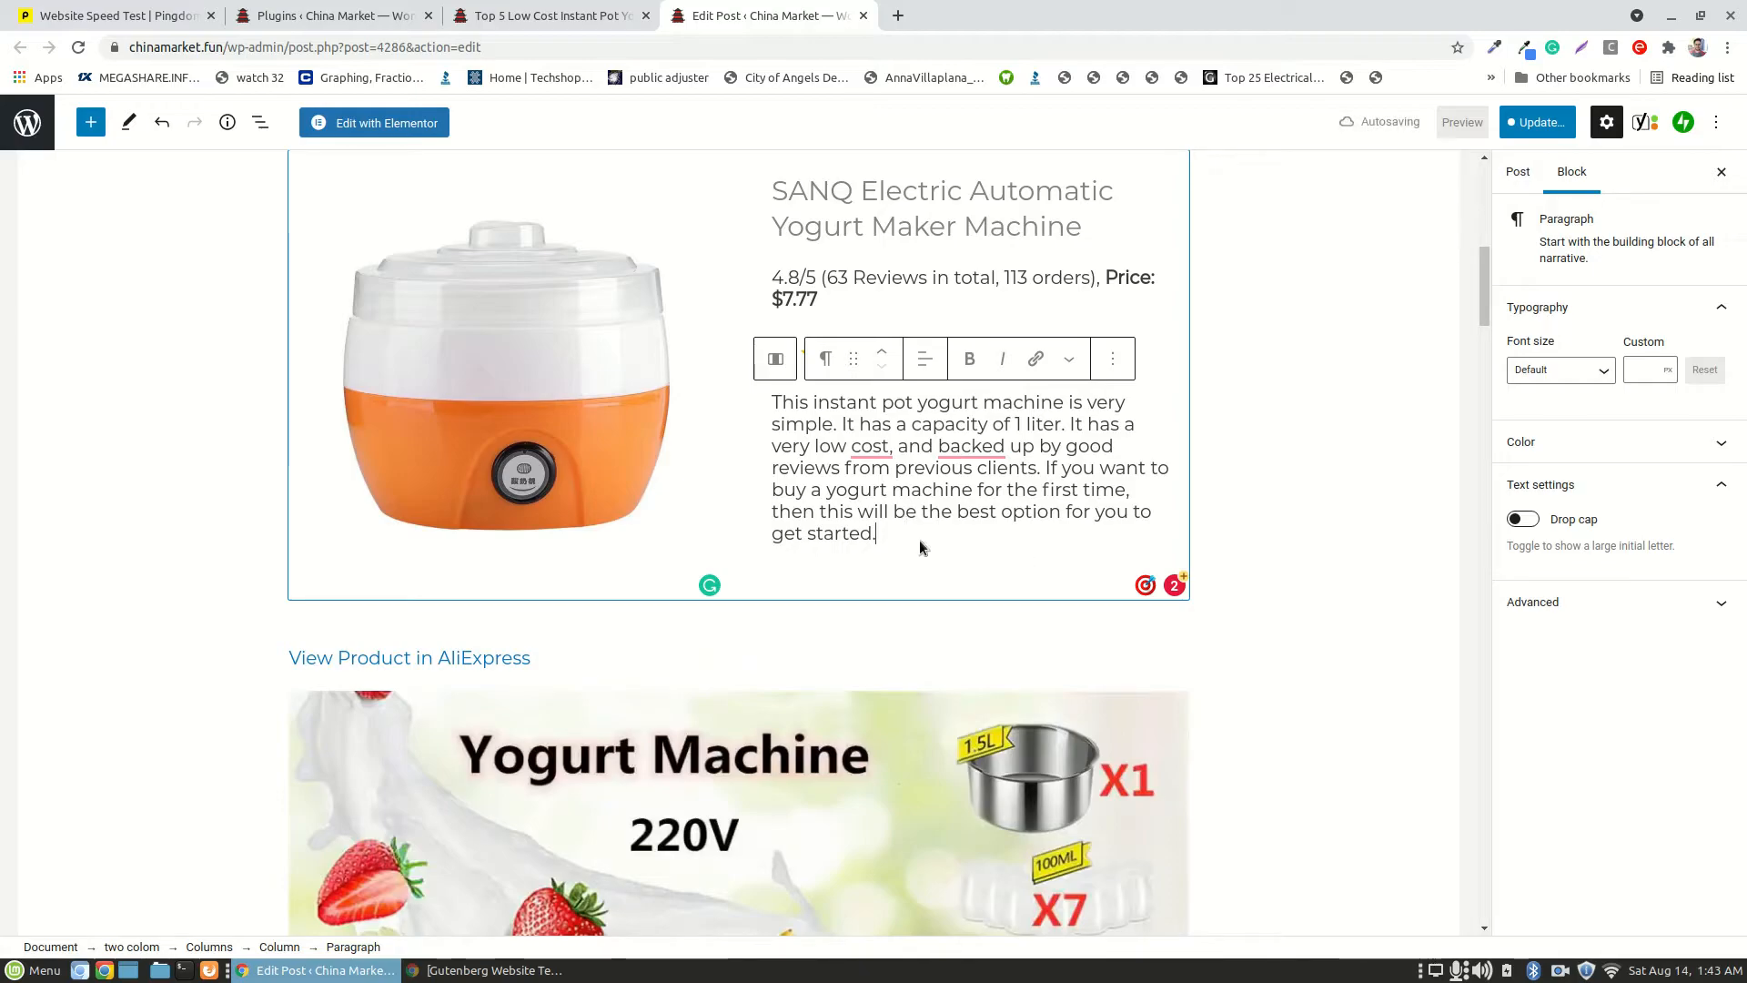
key("Return")
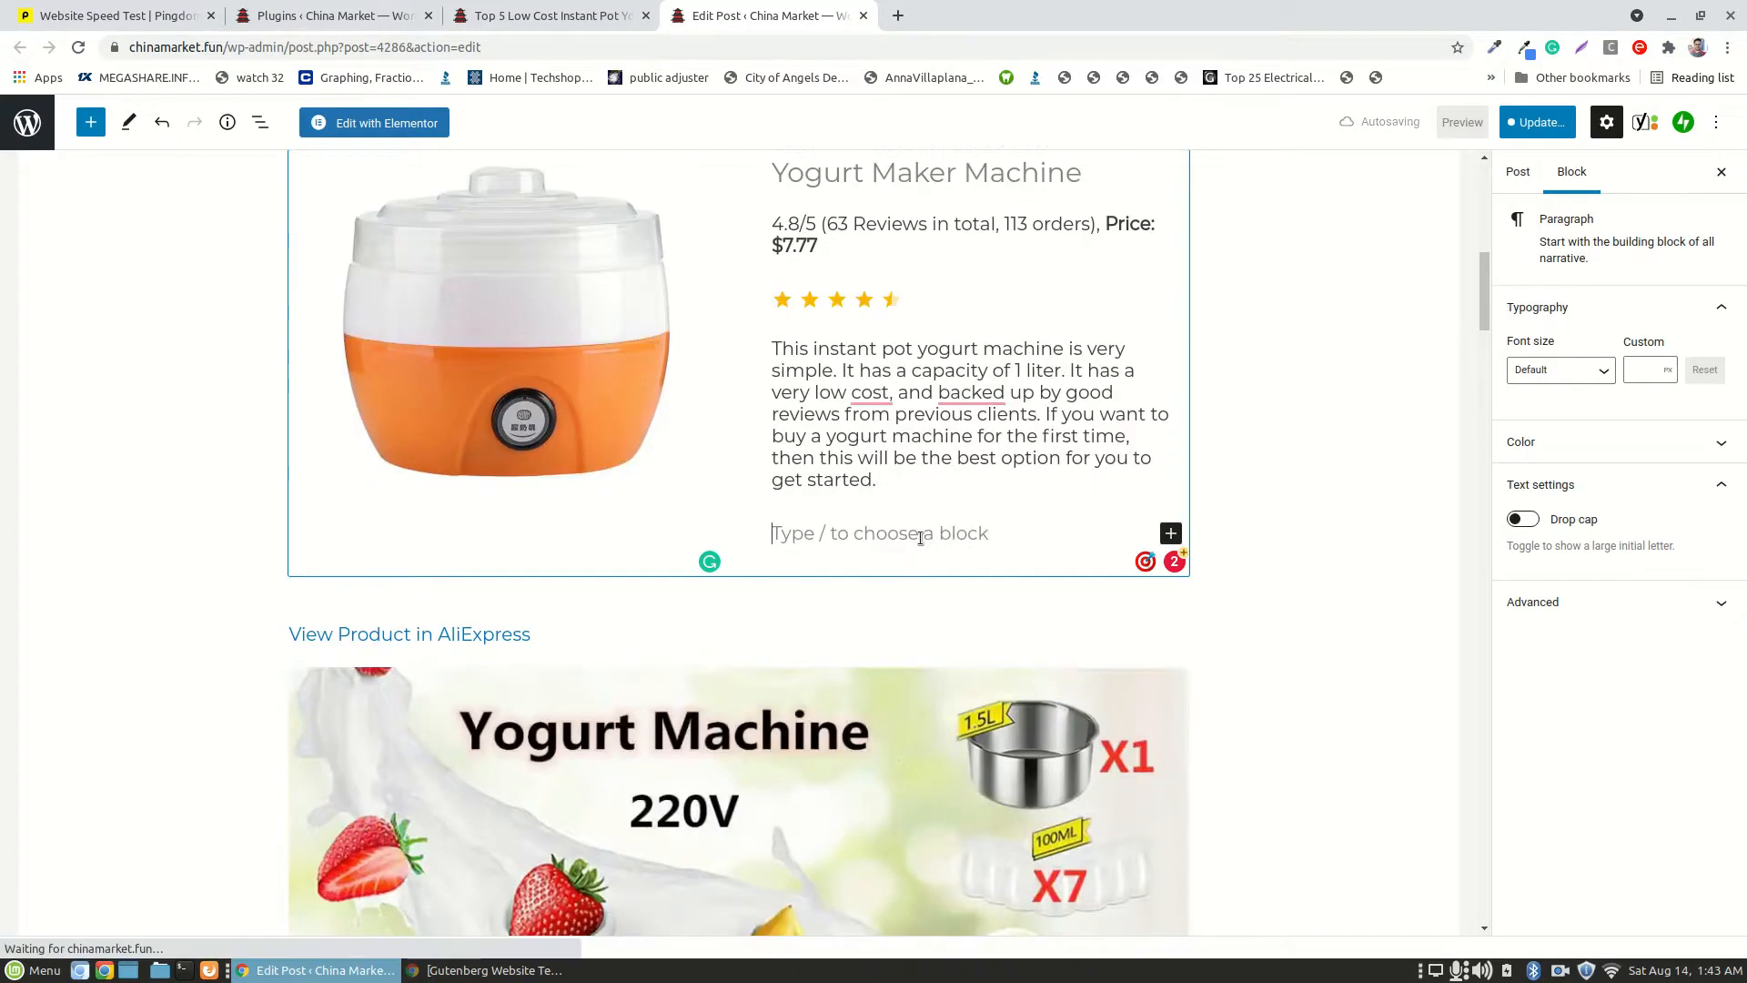
left_click(1171, 535)
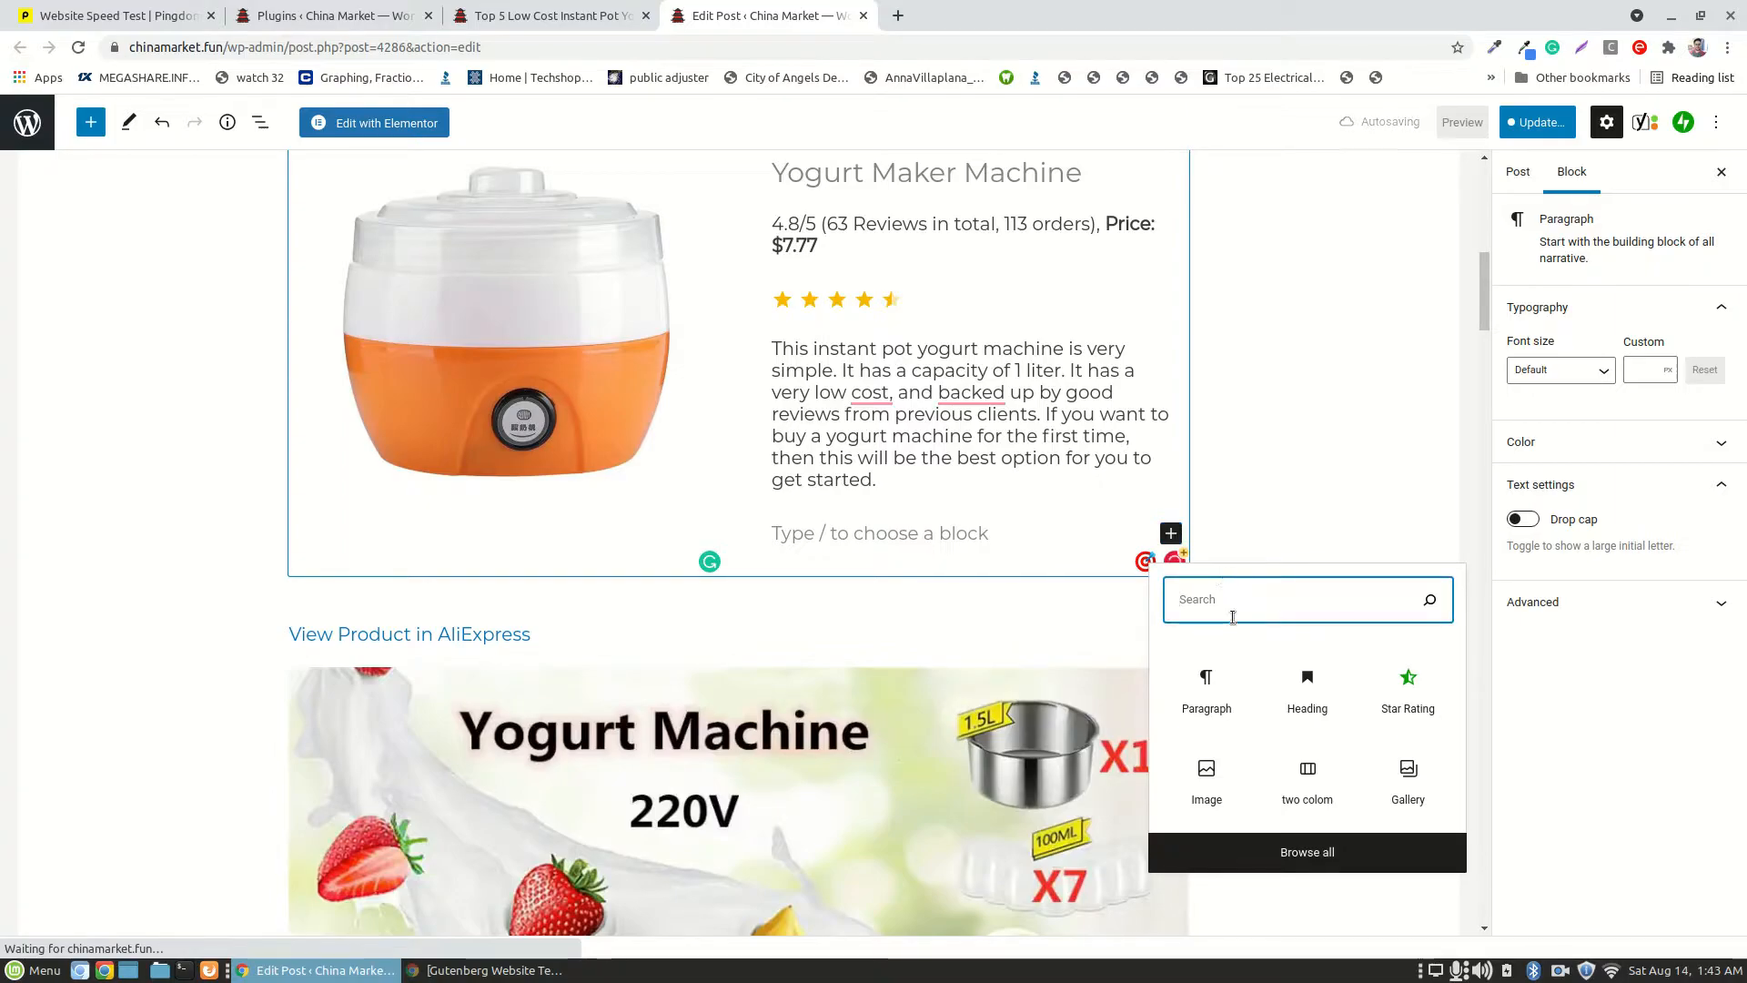
type("b")
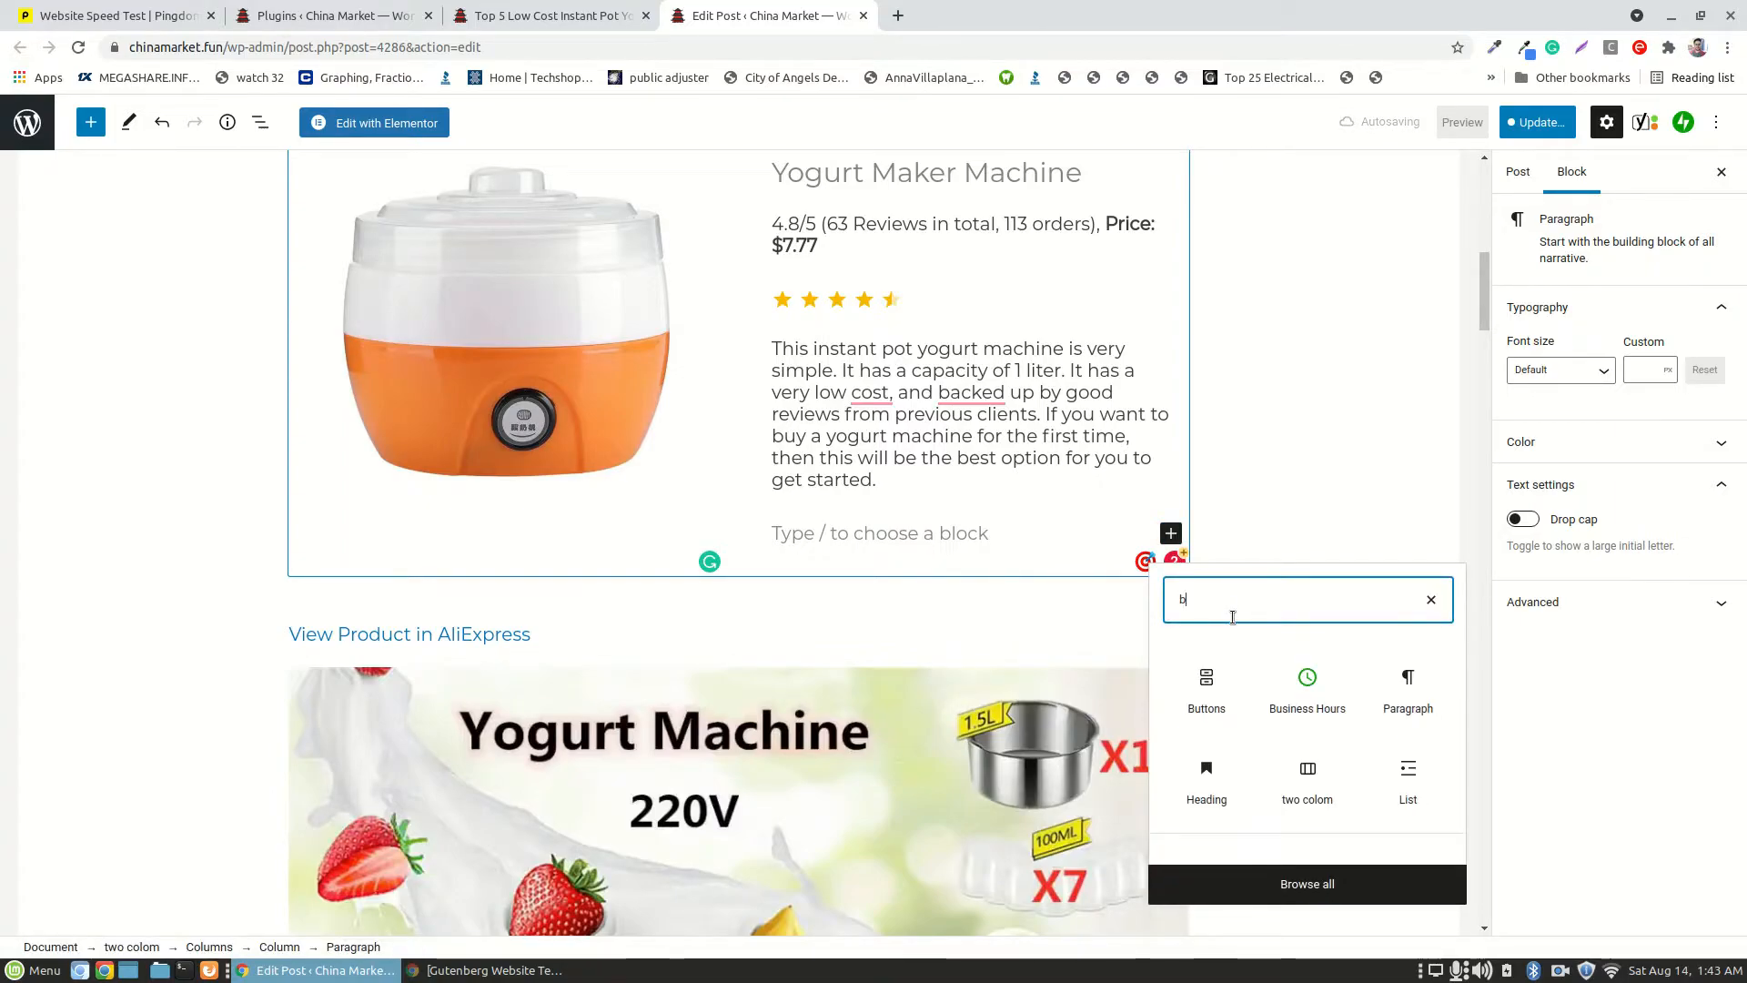
type("ut")
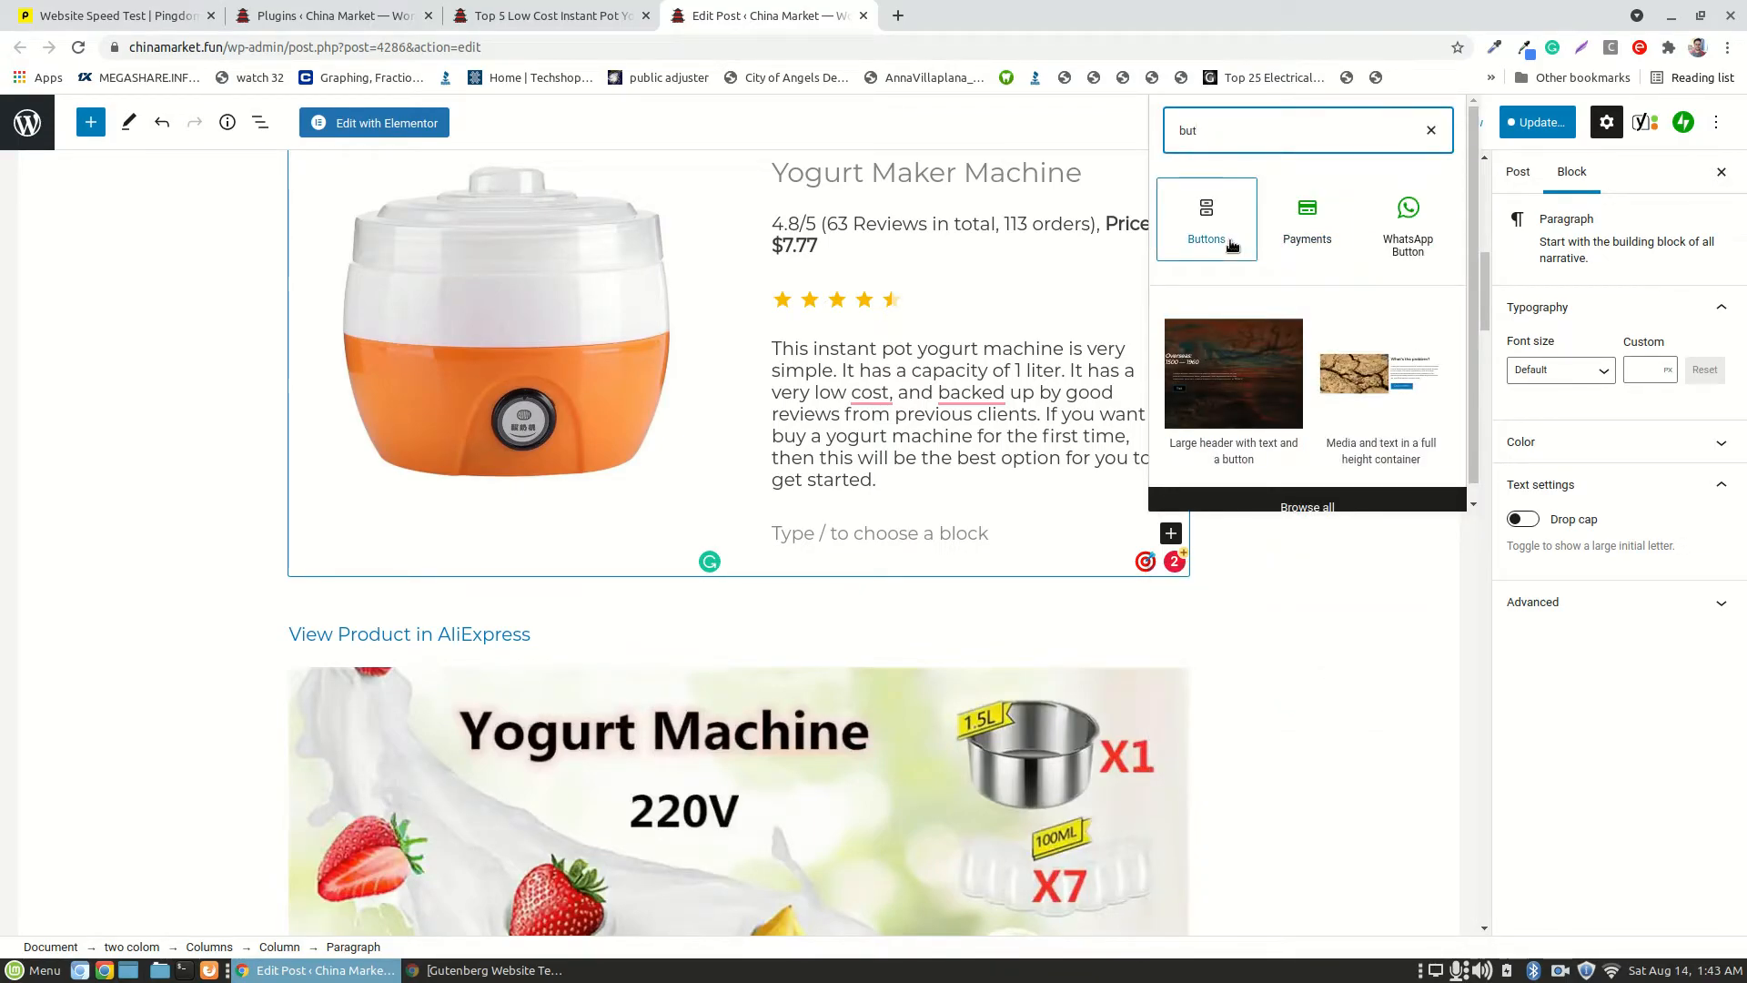
type("ton")
left_click(1210, 196)
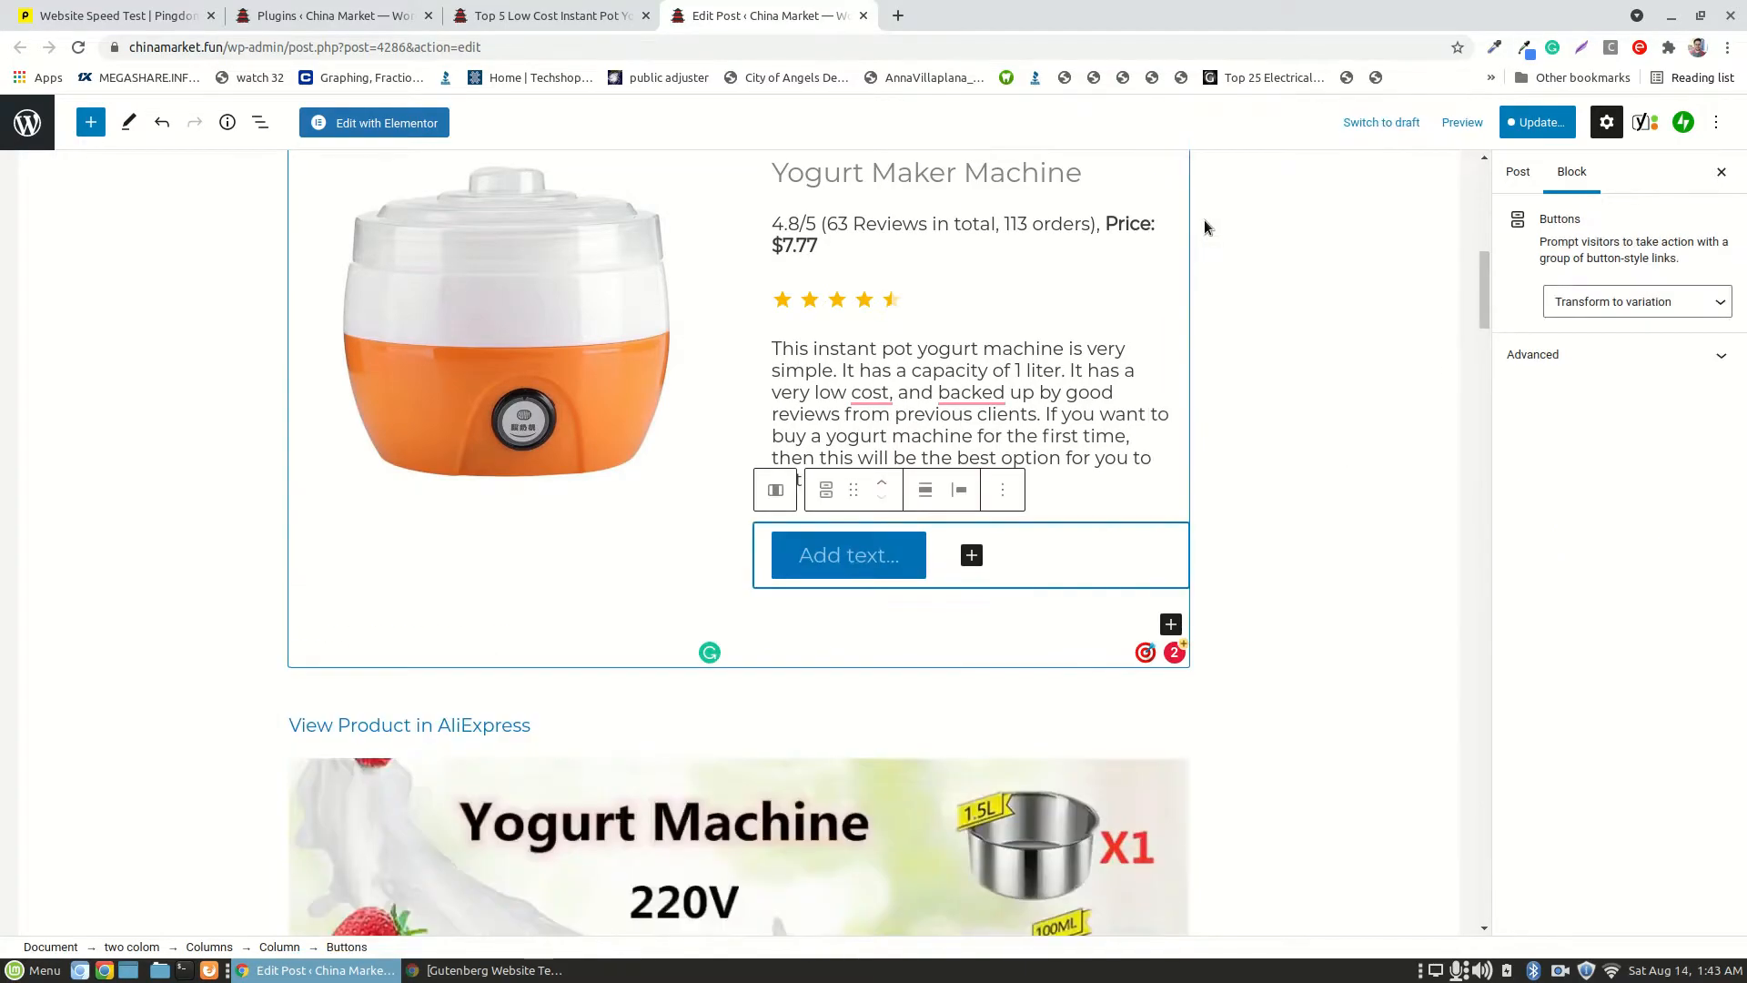
- Copy the text "View Product in AliExpress" from the link paragraph below and use it as the new button's label
left_click(849, 570)
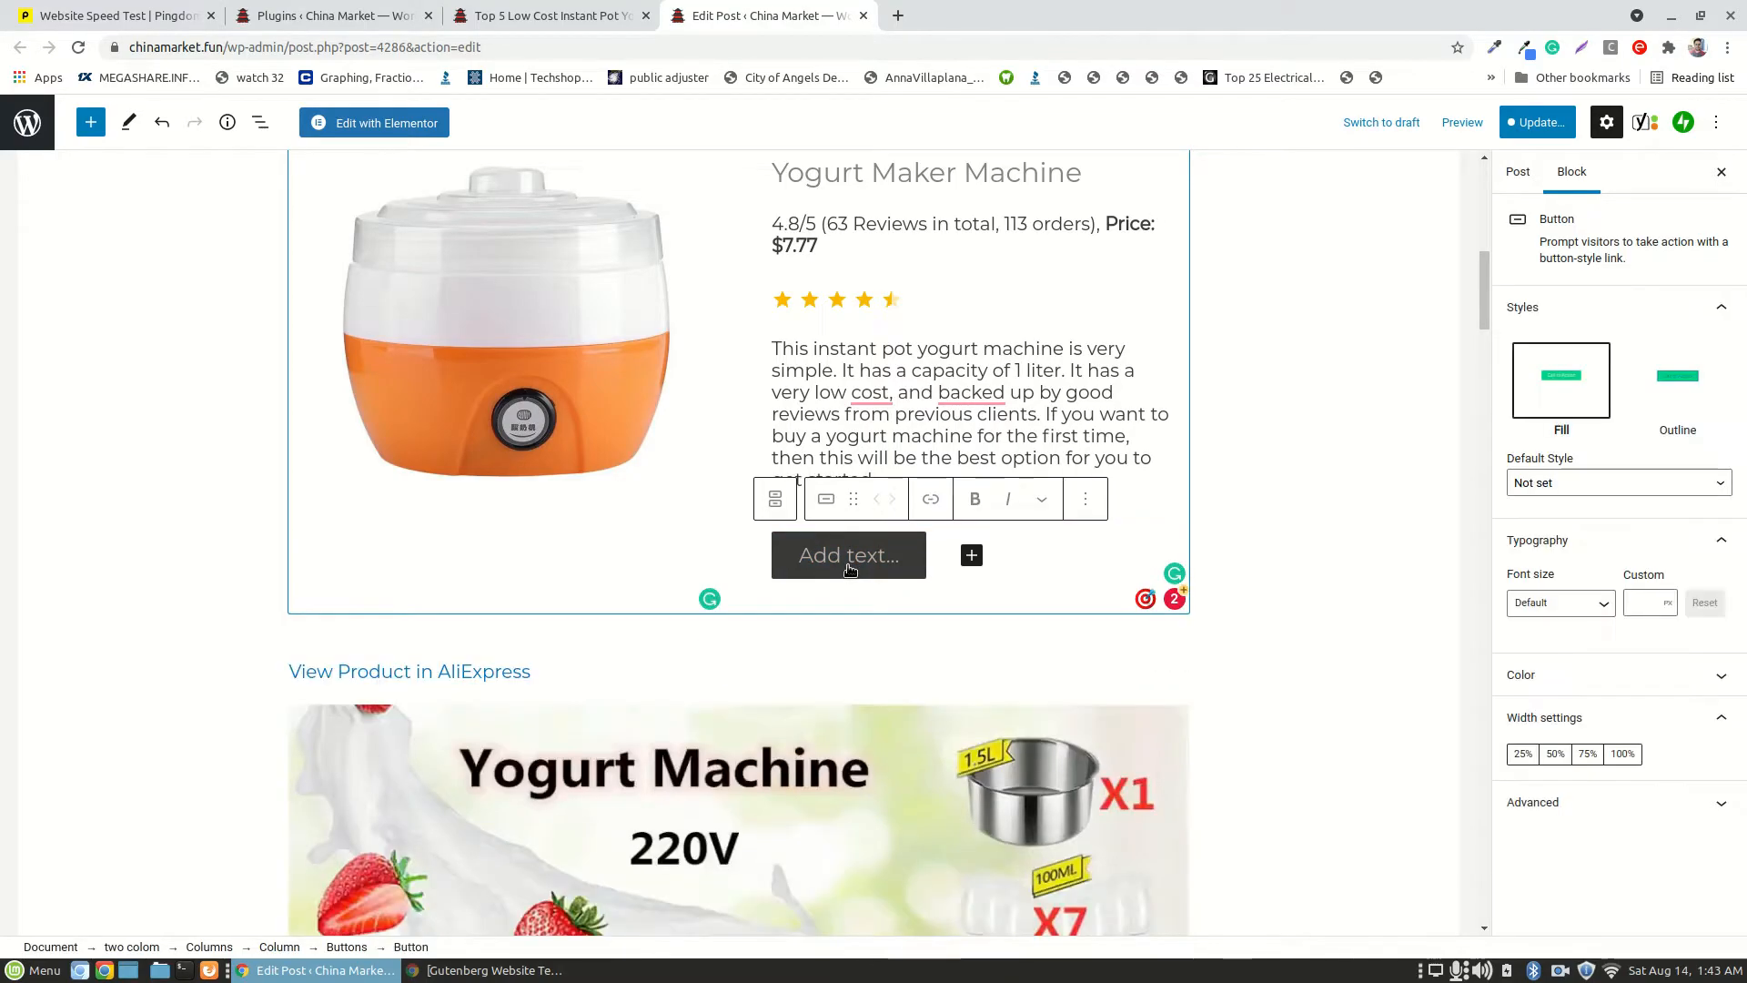
triple_click(439, 673)
right_click(439, 672)
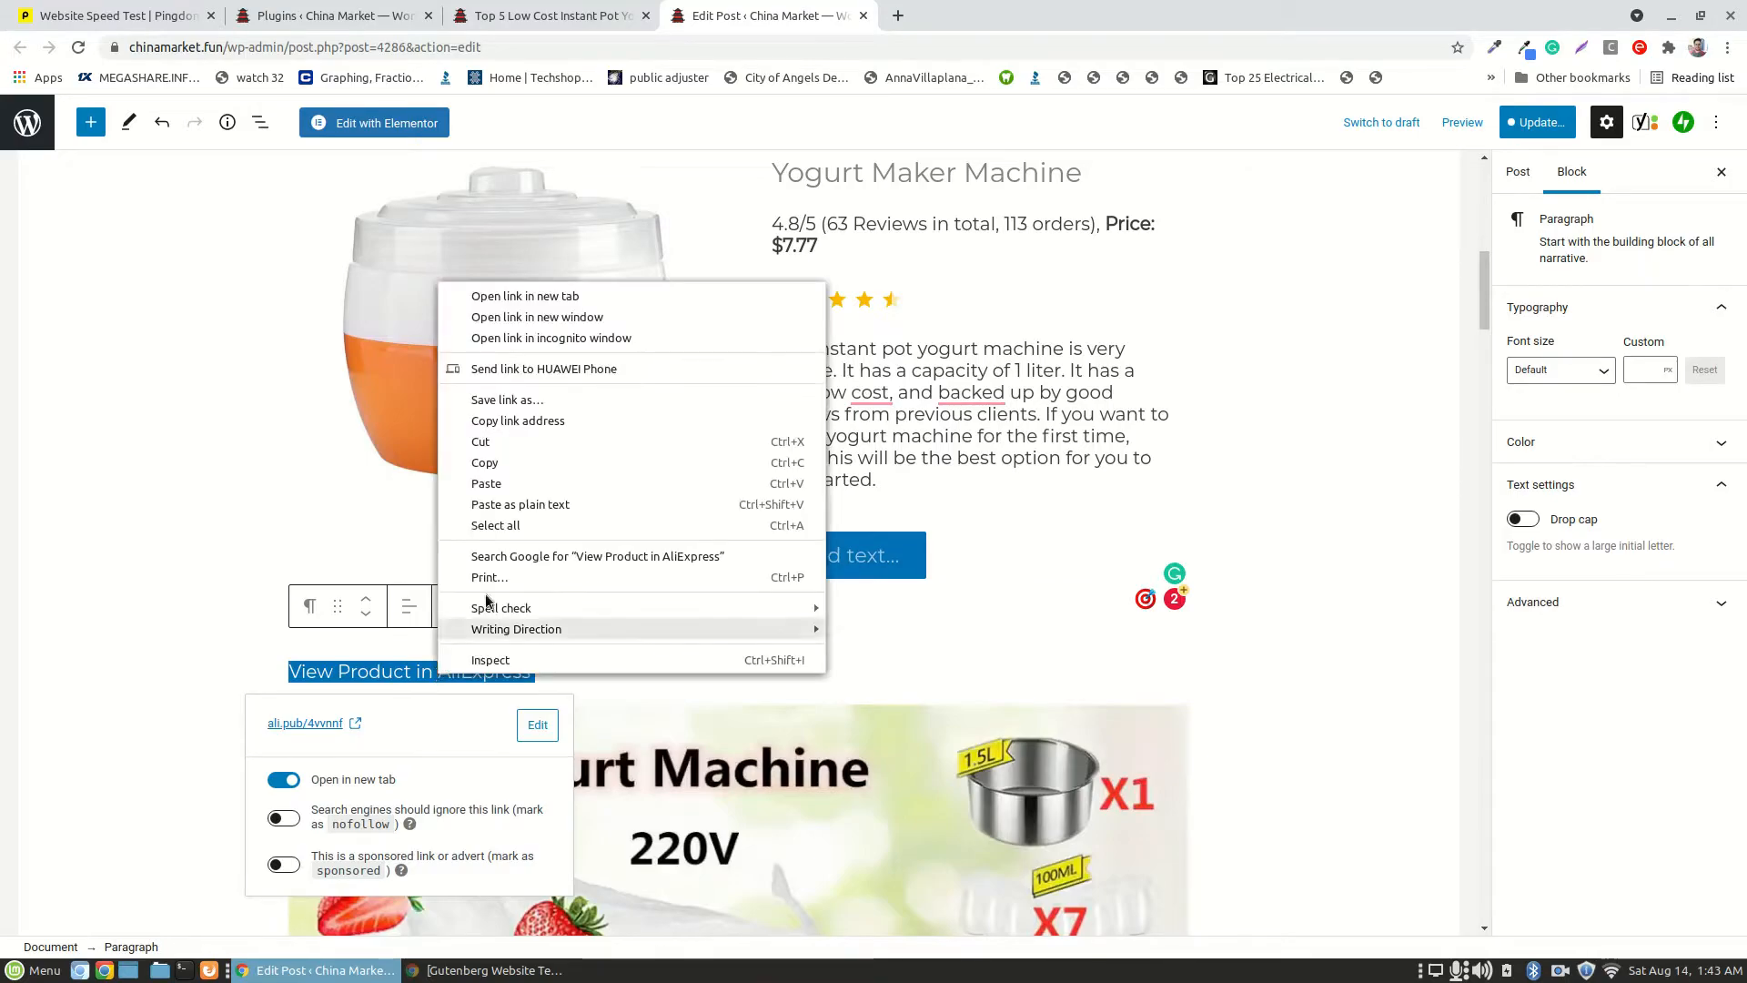
left_click(506, 463)
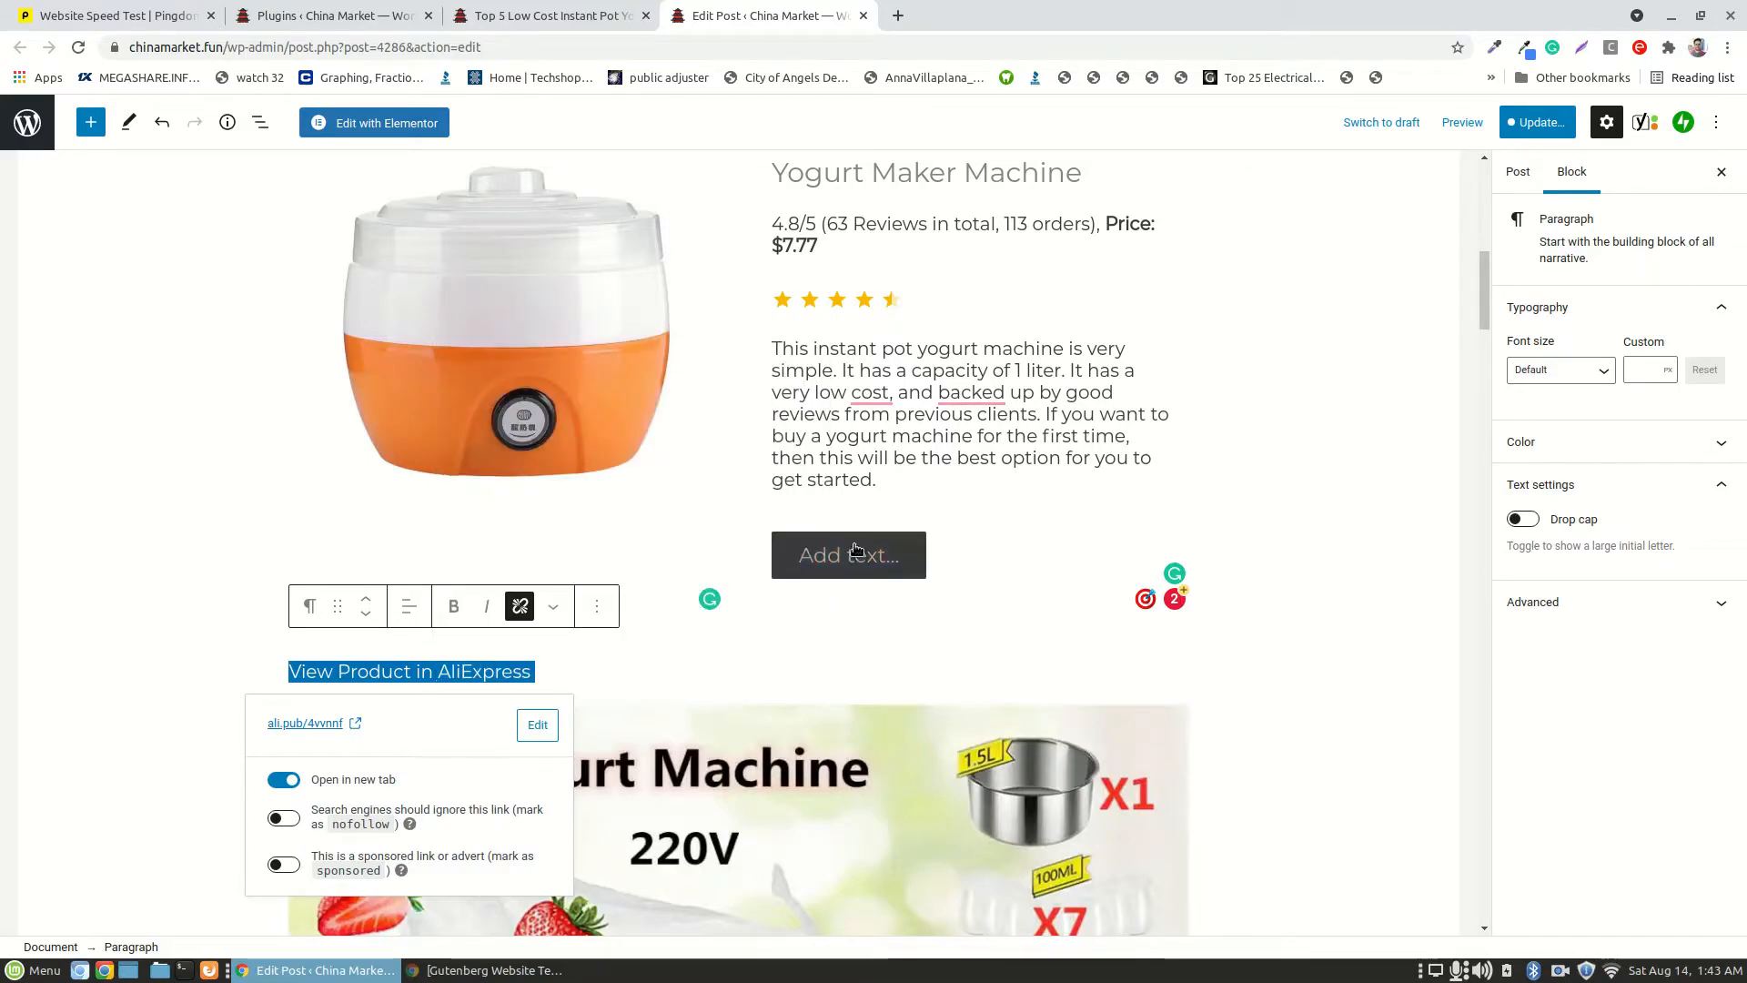
left_click(851, 564)
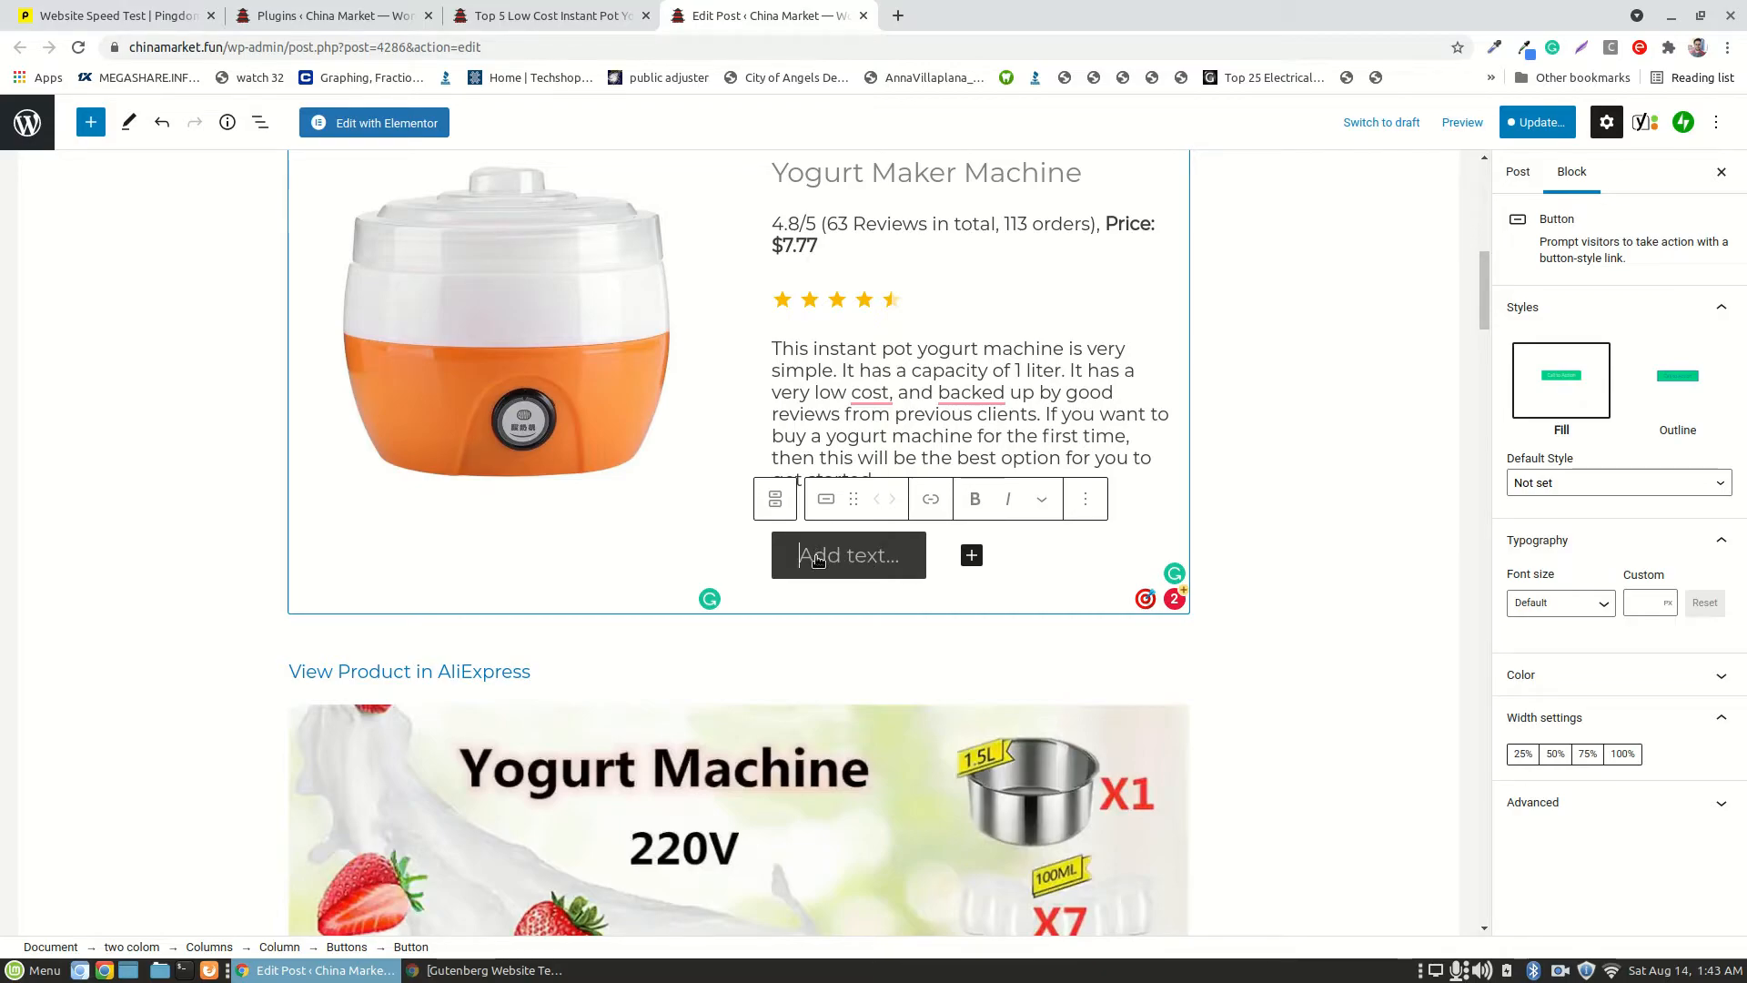
key("ctrl+v")
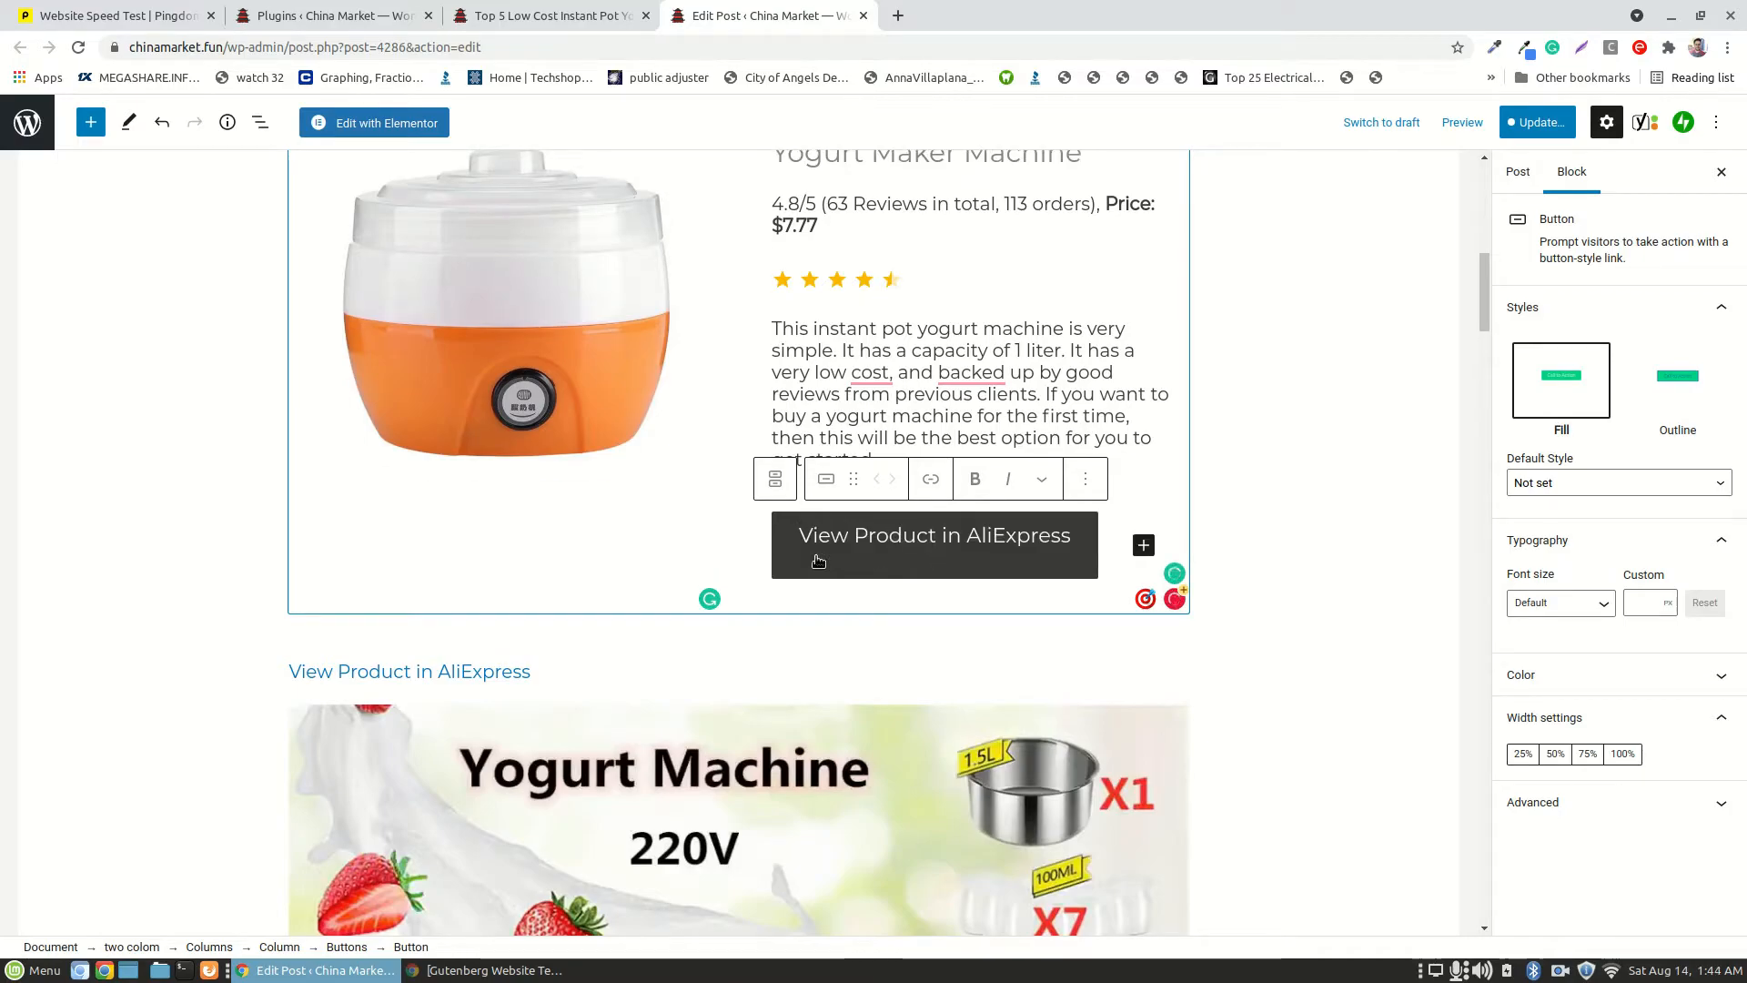
left_click(462, 677)
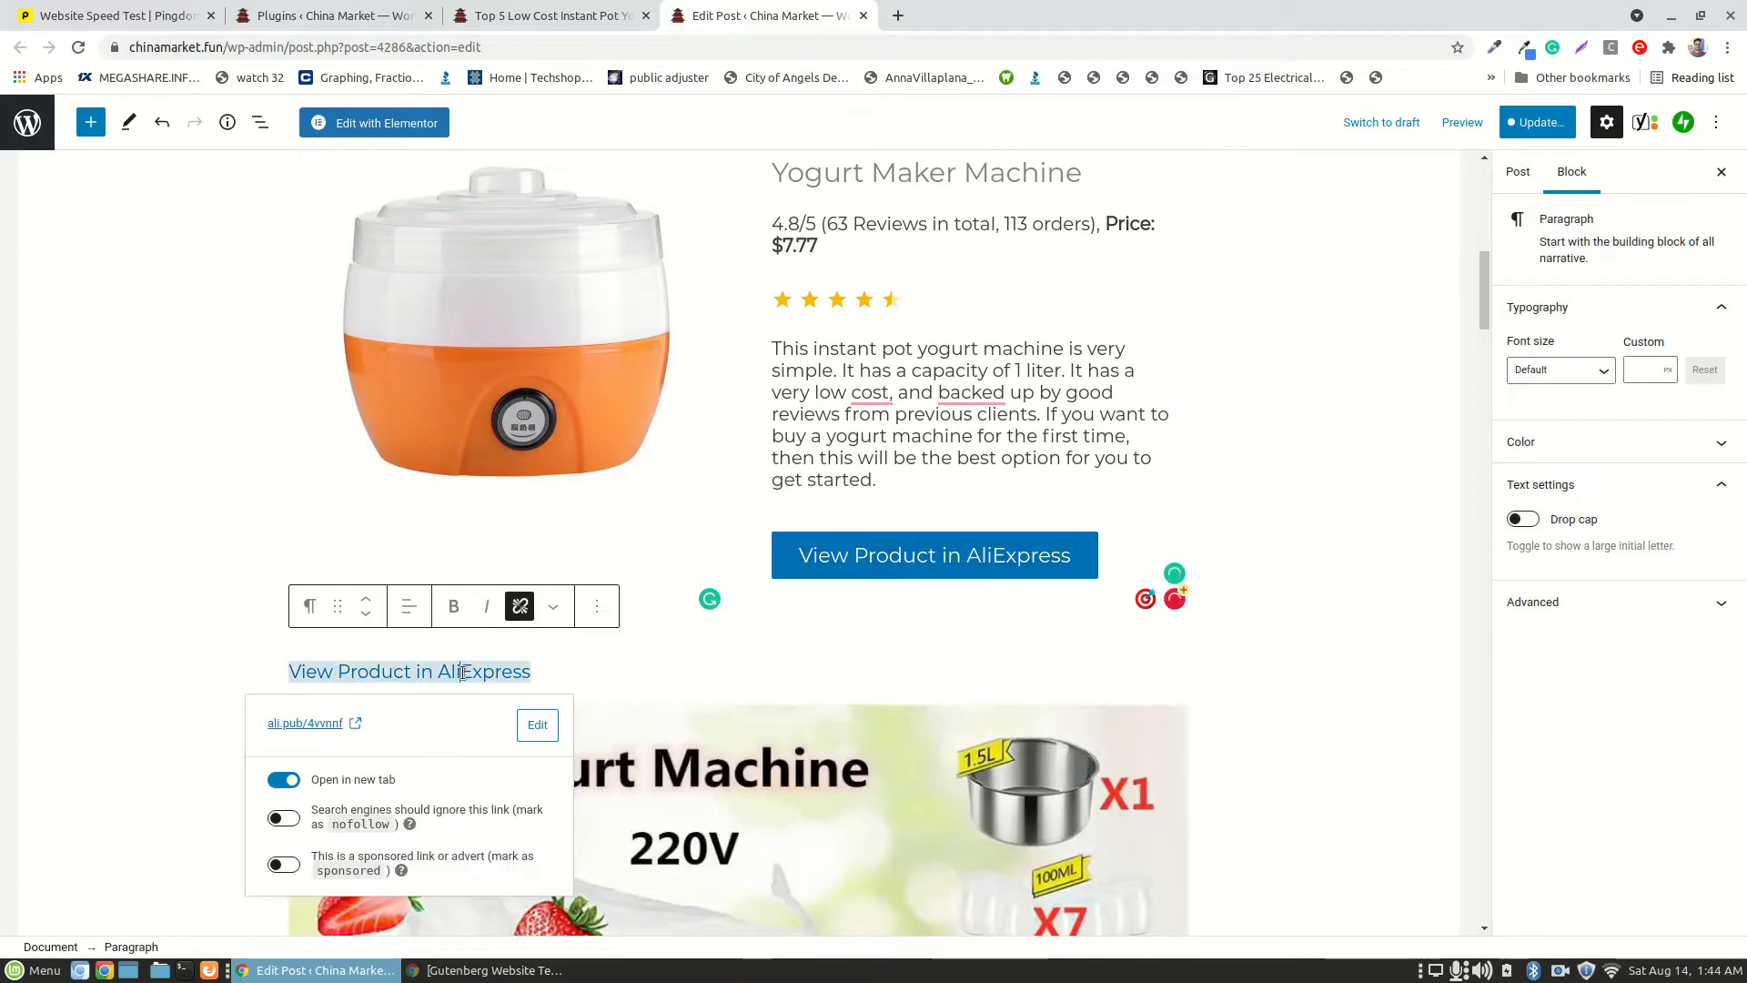
left_click(537, 725)
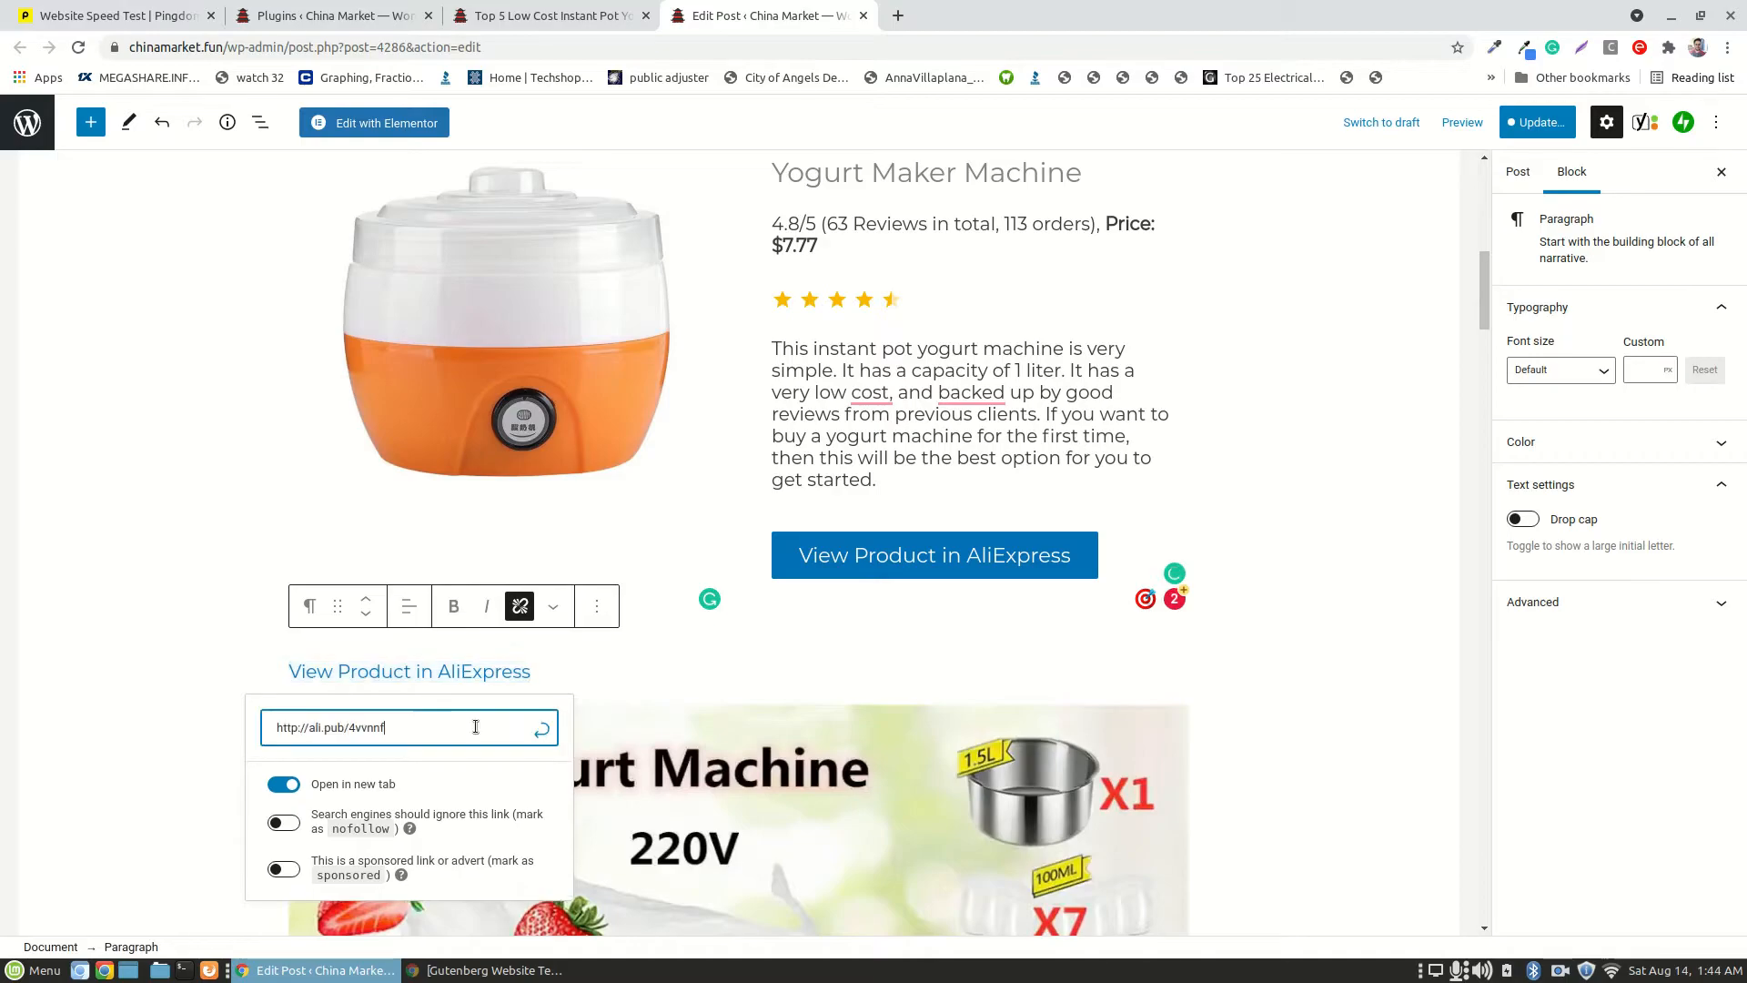
triple_click(469, 728)
right_click(469, 728)
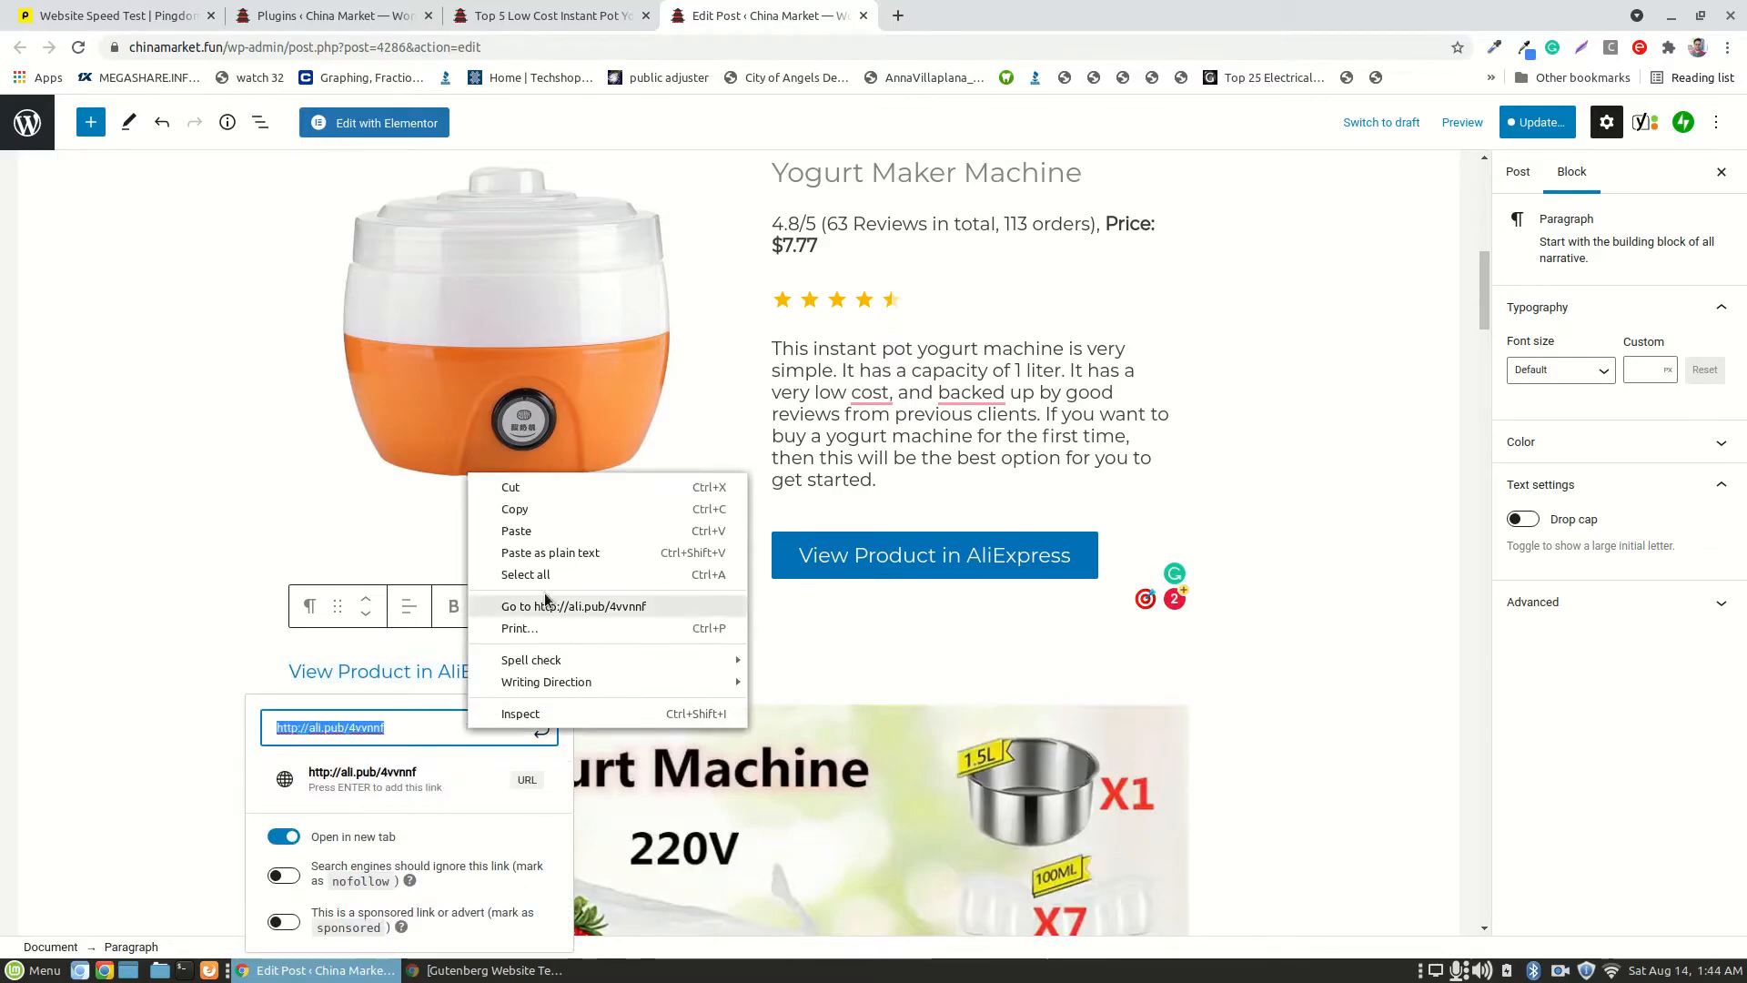
left_click(534, 517)
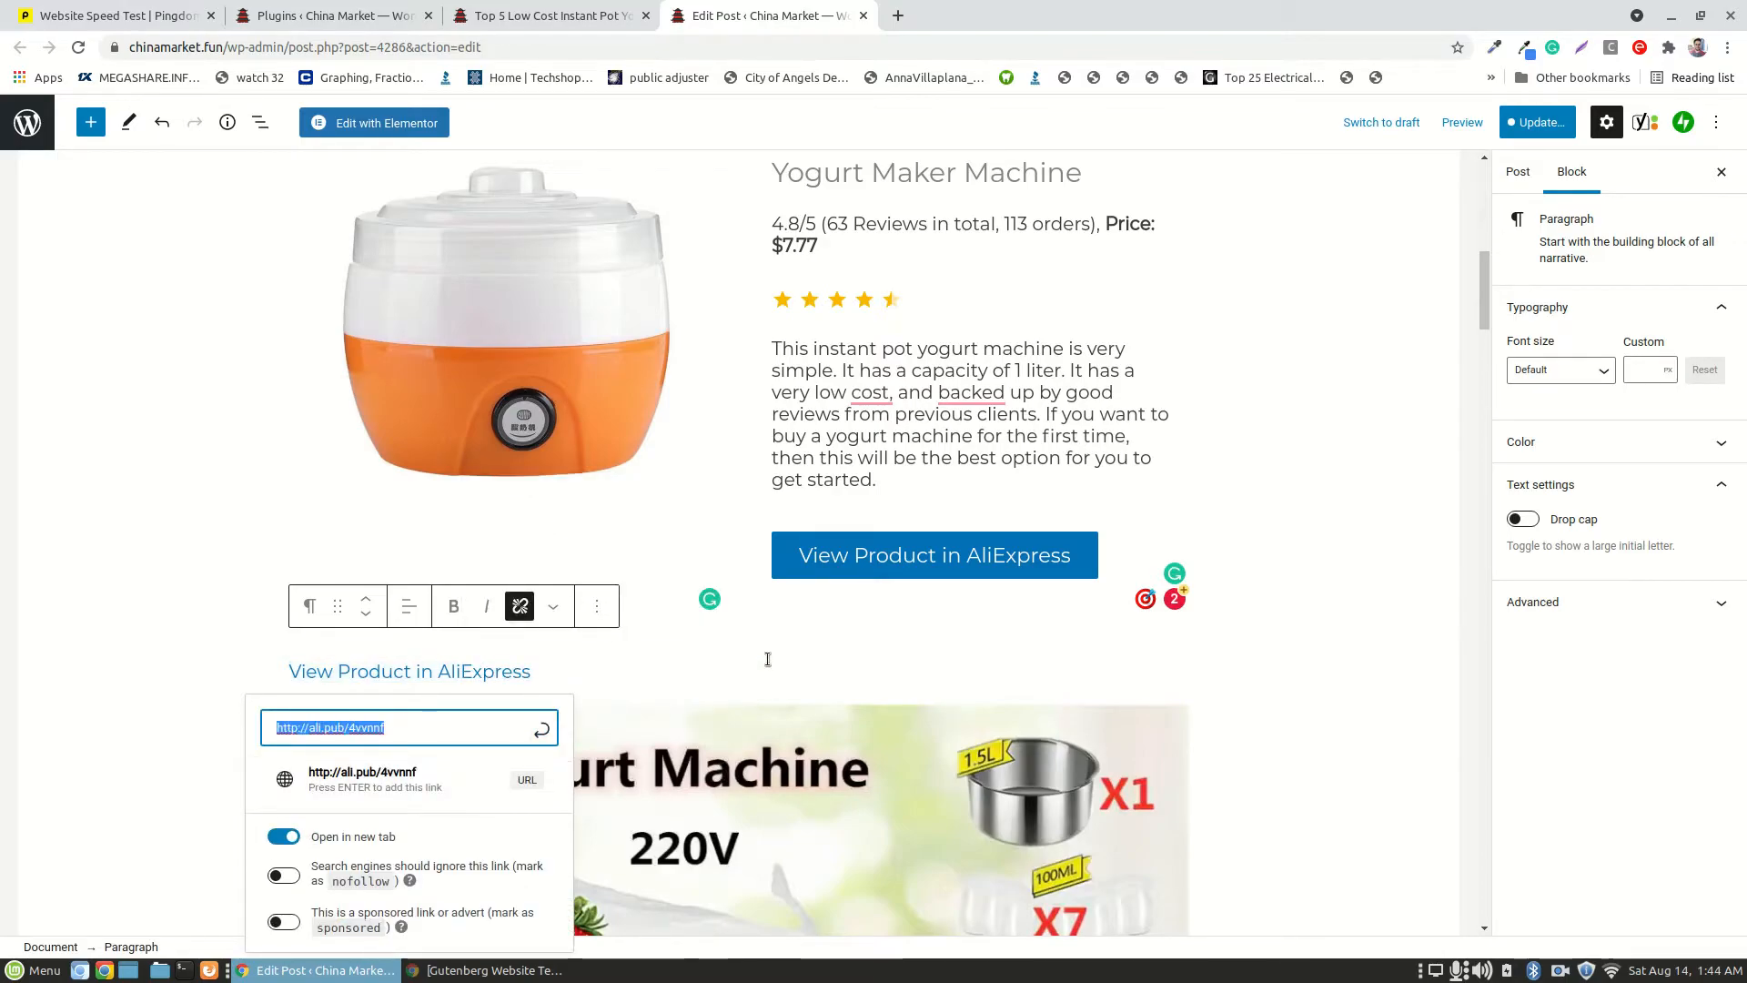
left_click(1027, 547)
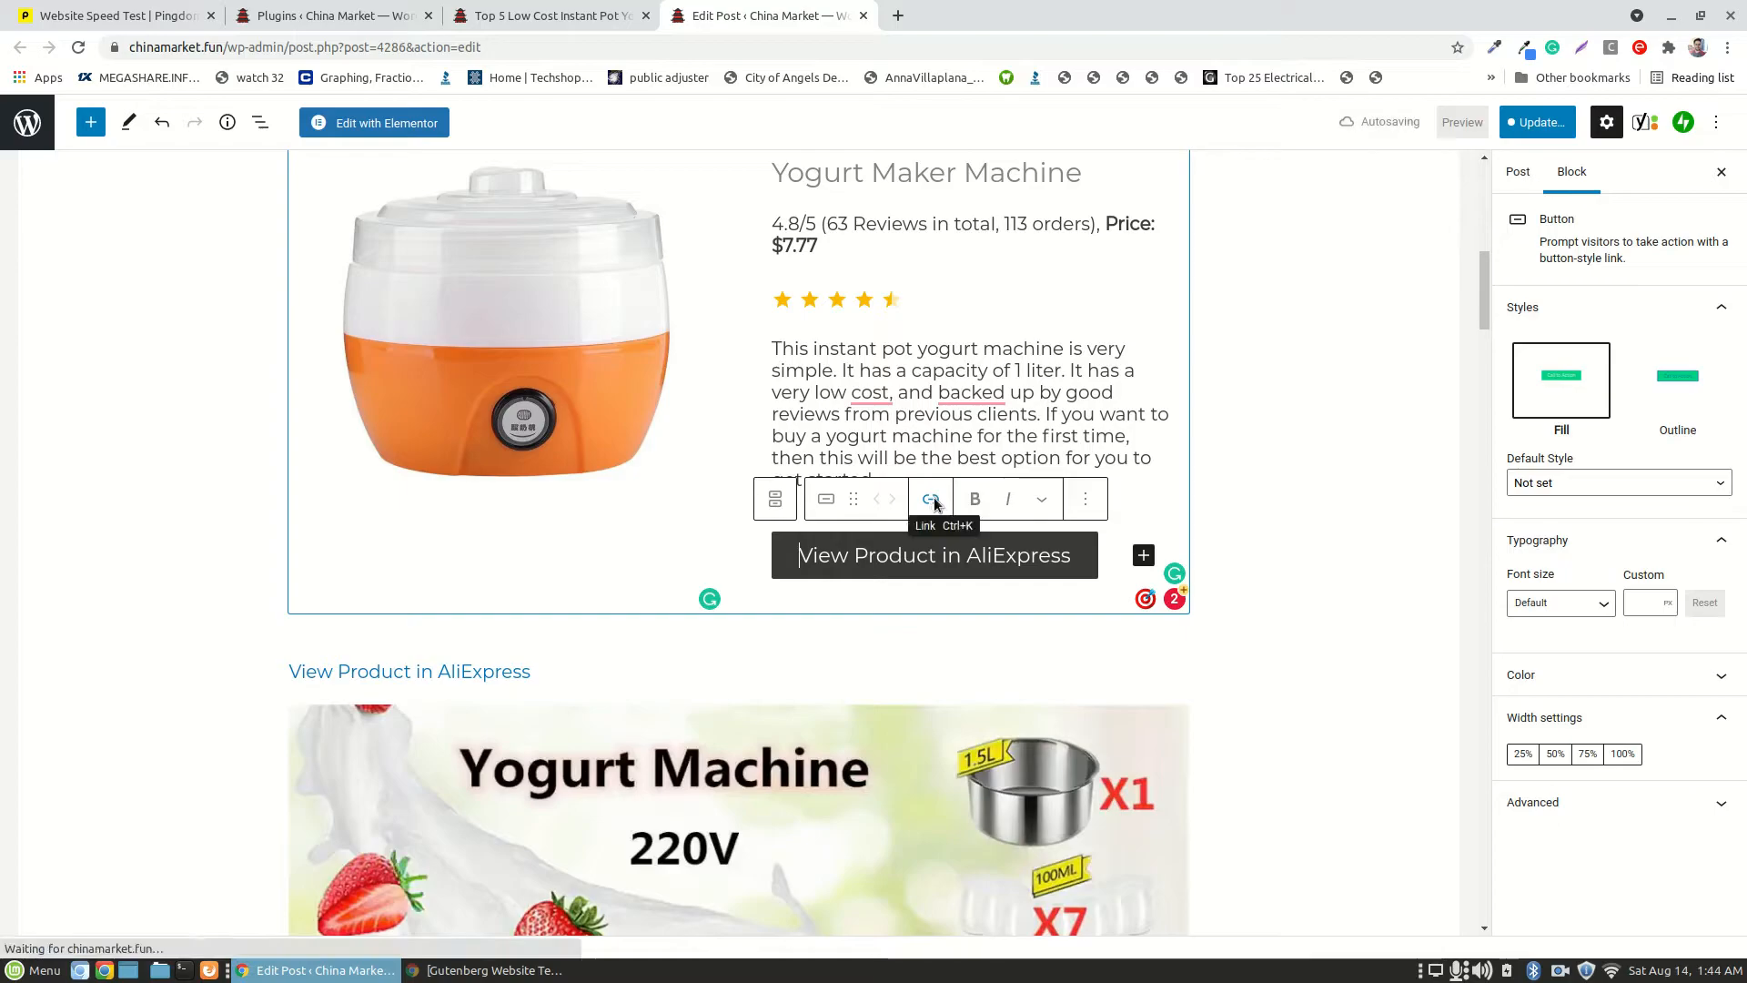
left_click(932, 499)
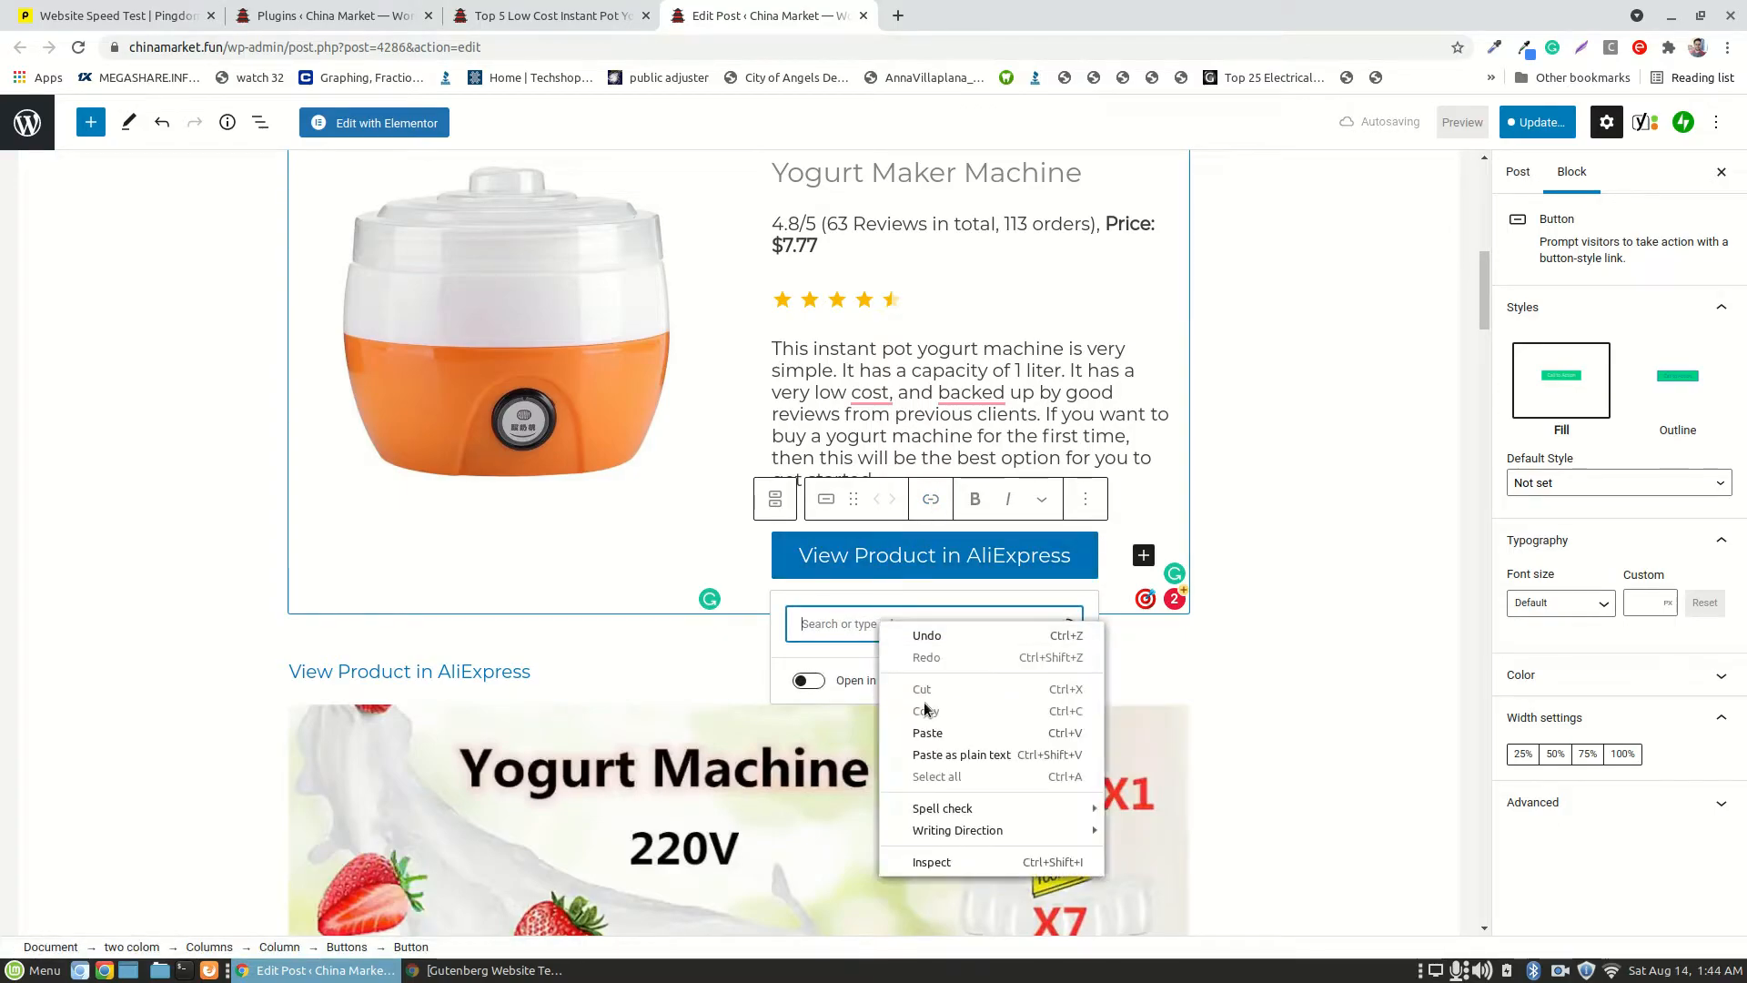
left_click(921, 710)
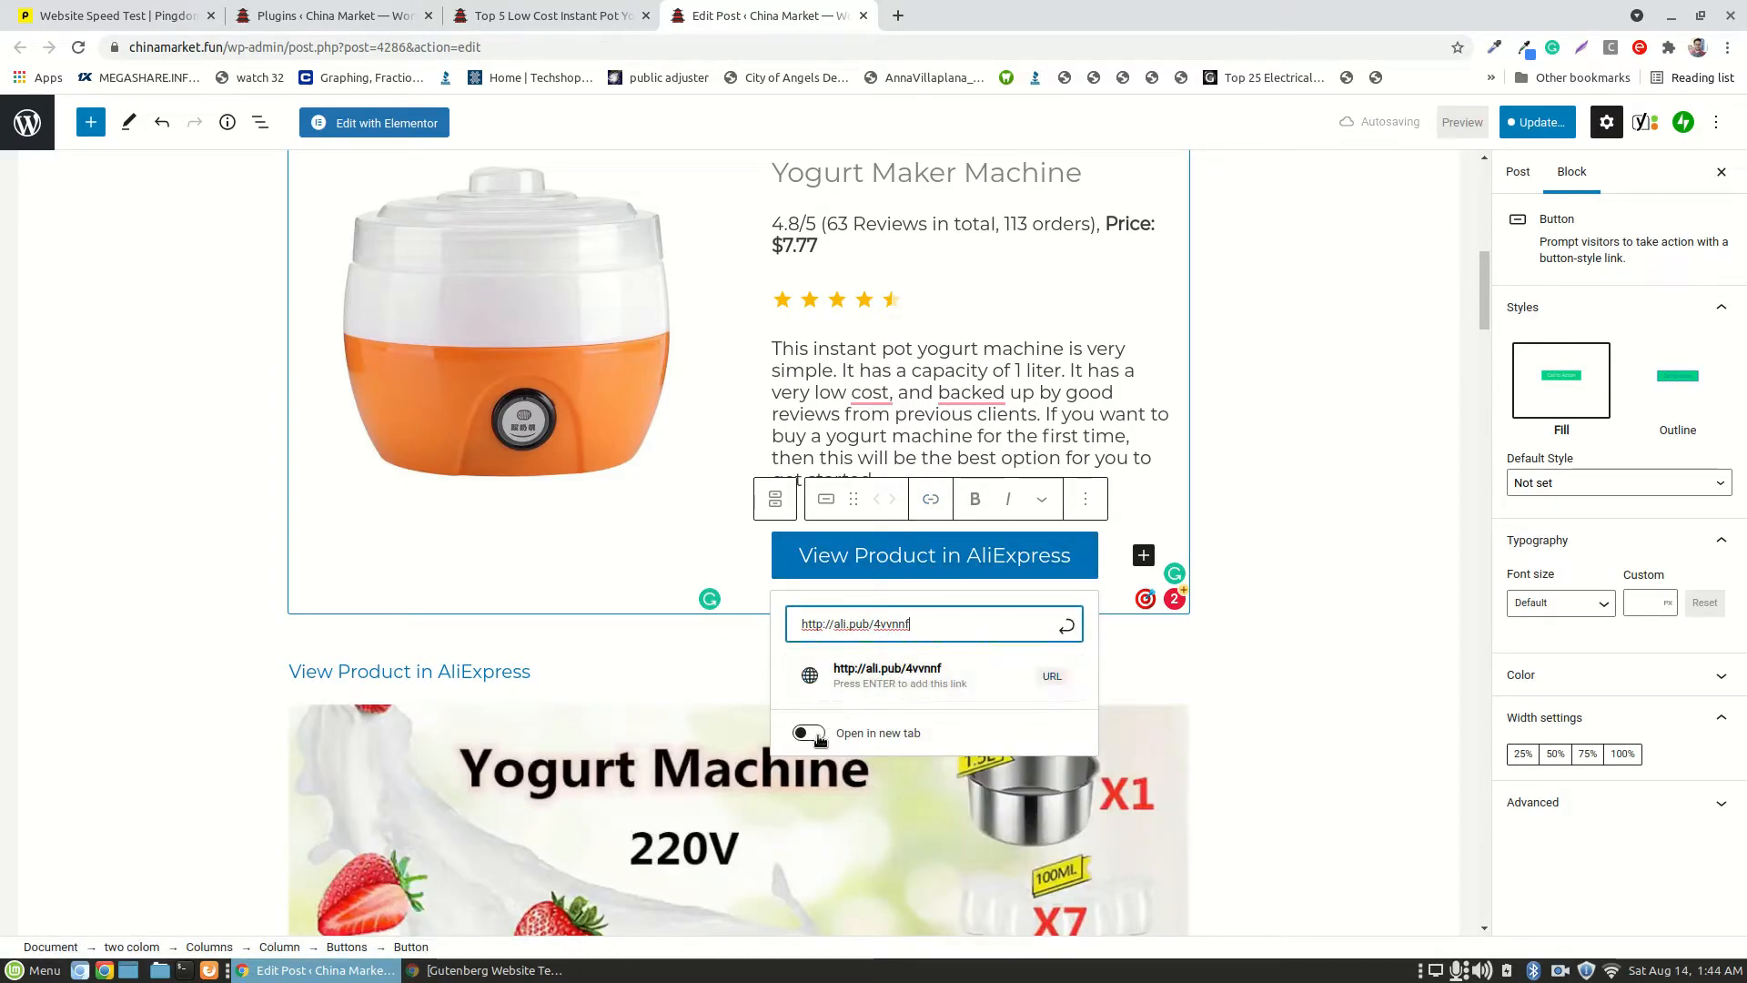
left_click(813, 737)
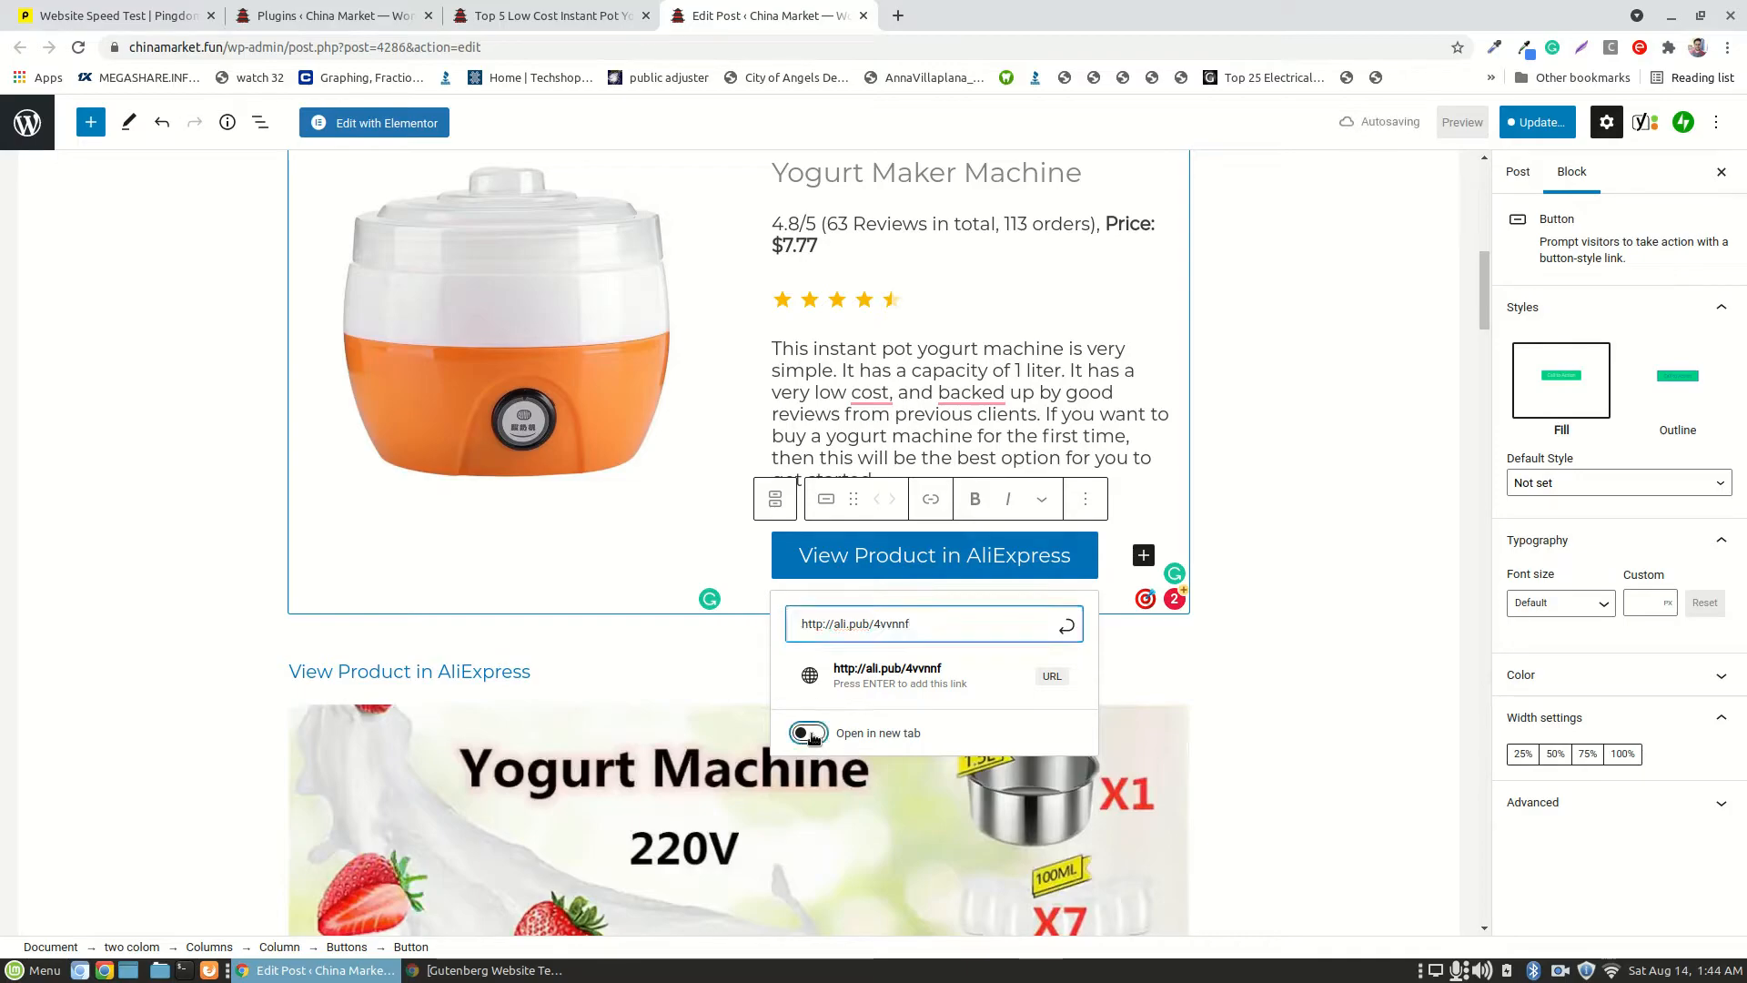
left_click(1070, 630)
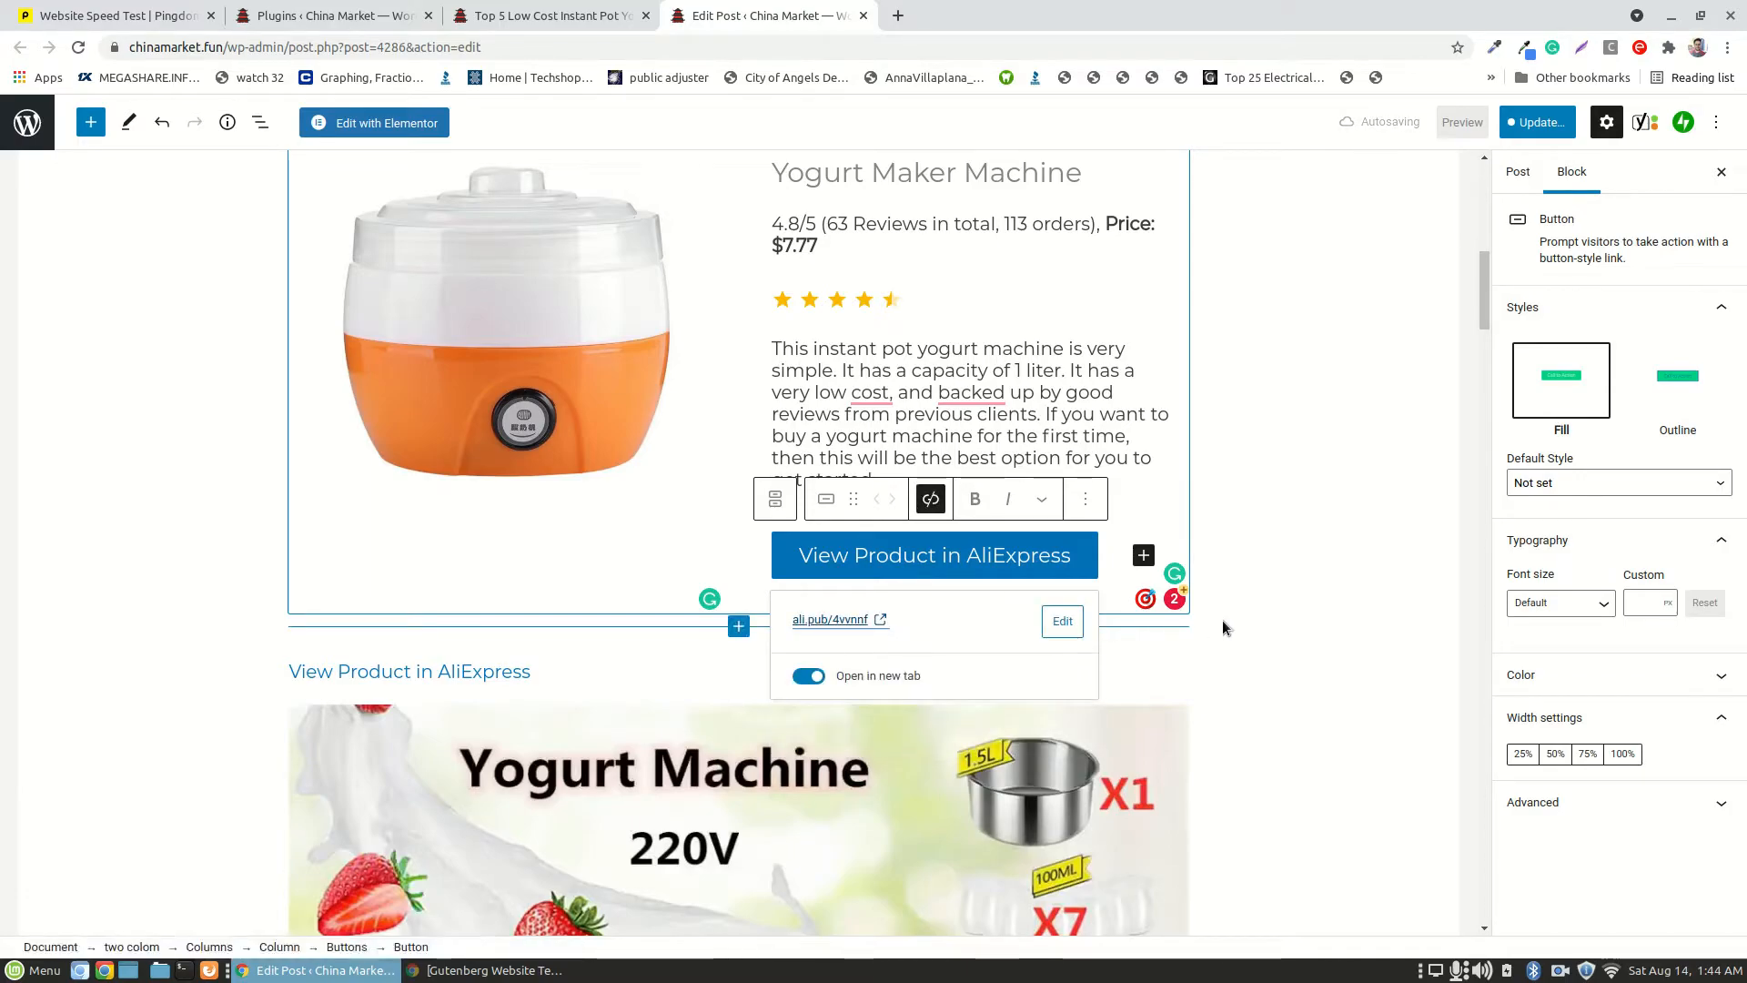
- Remove the original "View Product in AliExpress" link paragraph below the SANQ product's two-column block
left_click(500, 668)
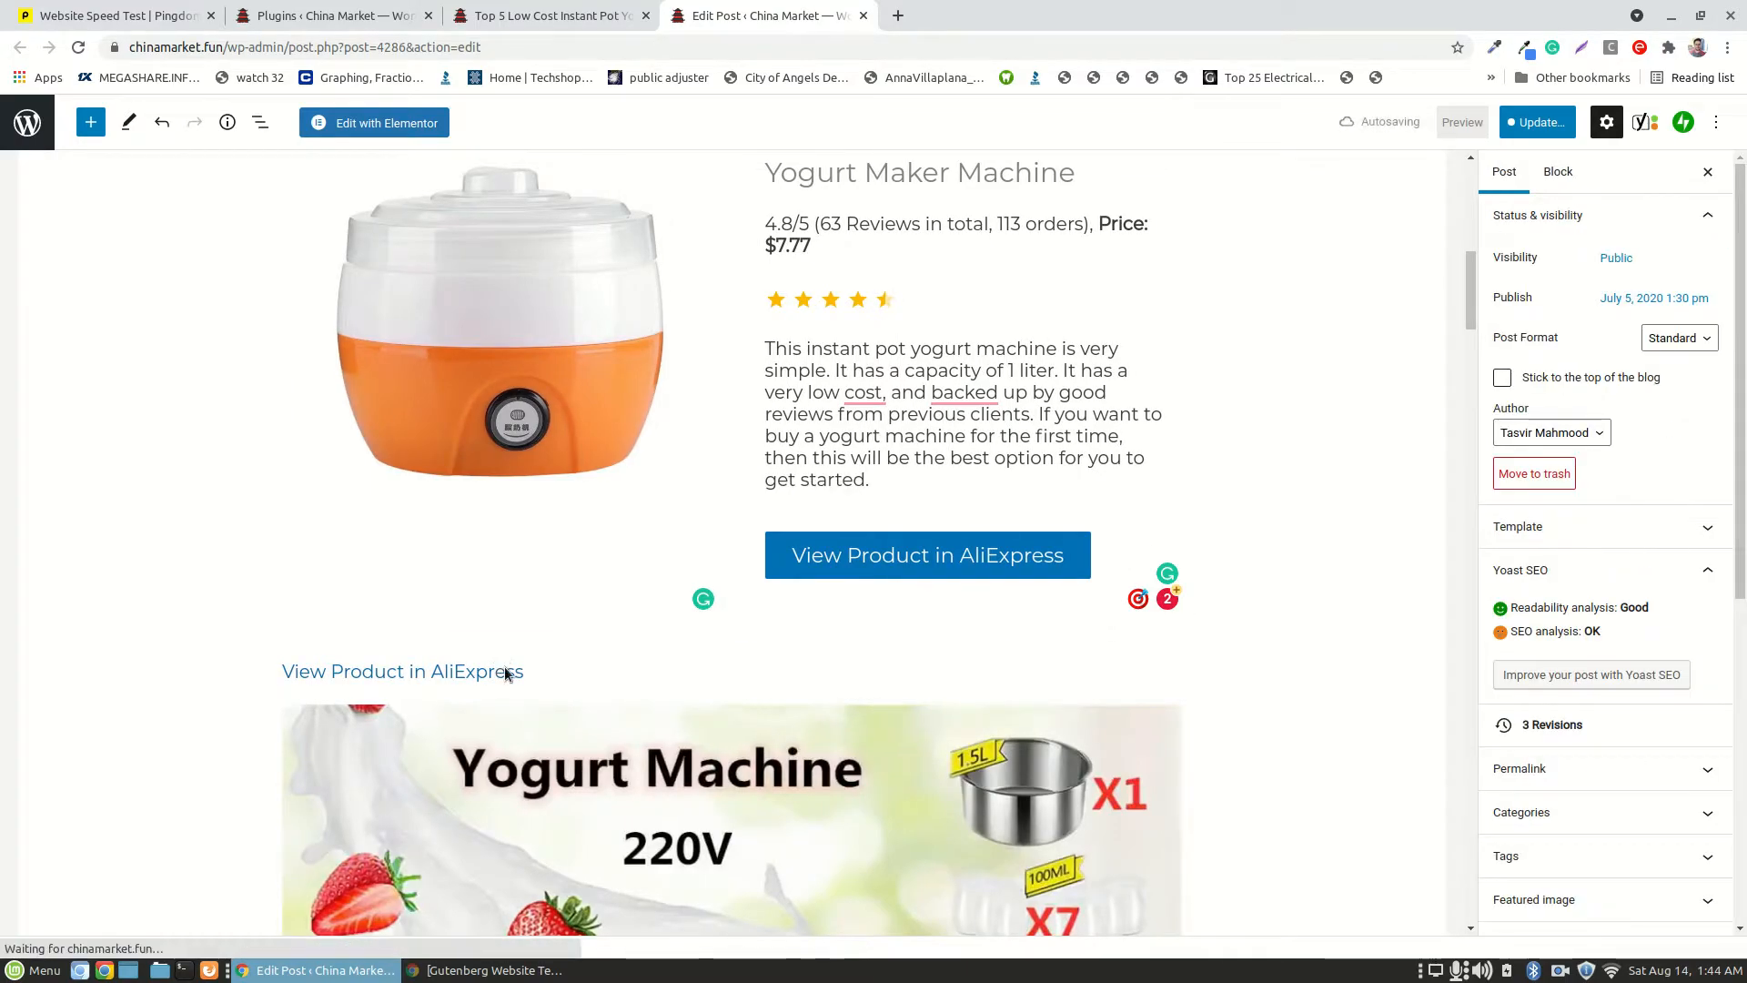
triple_click(507, 672)
left_click(595, 608)
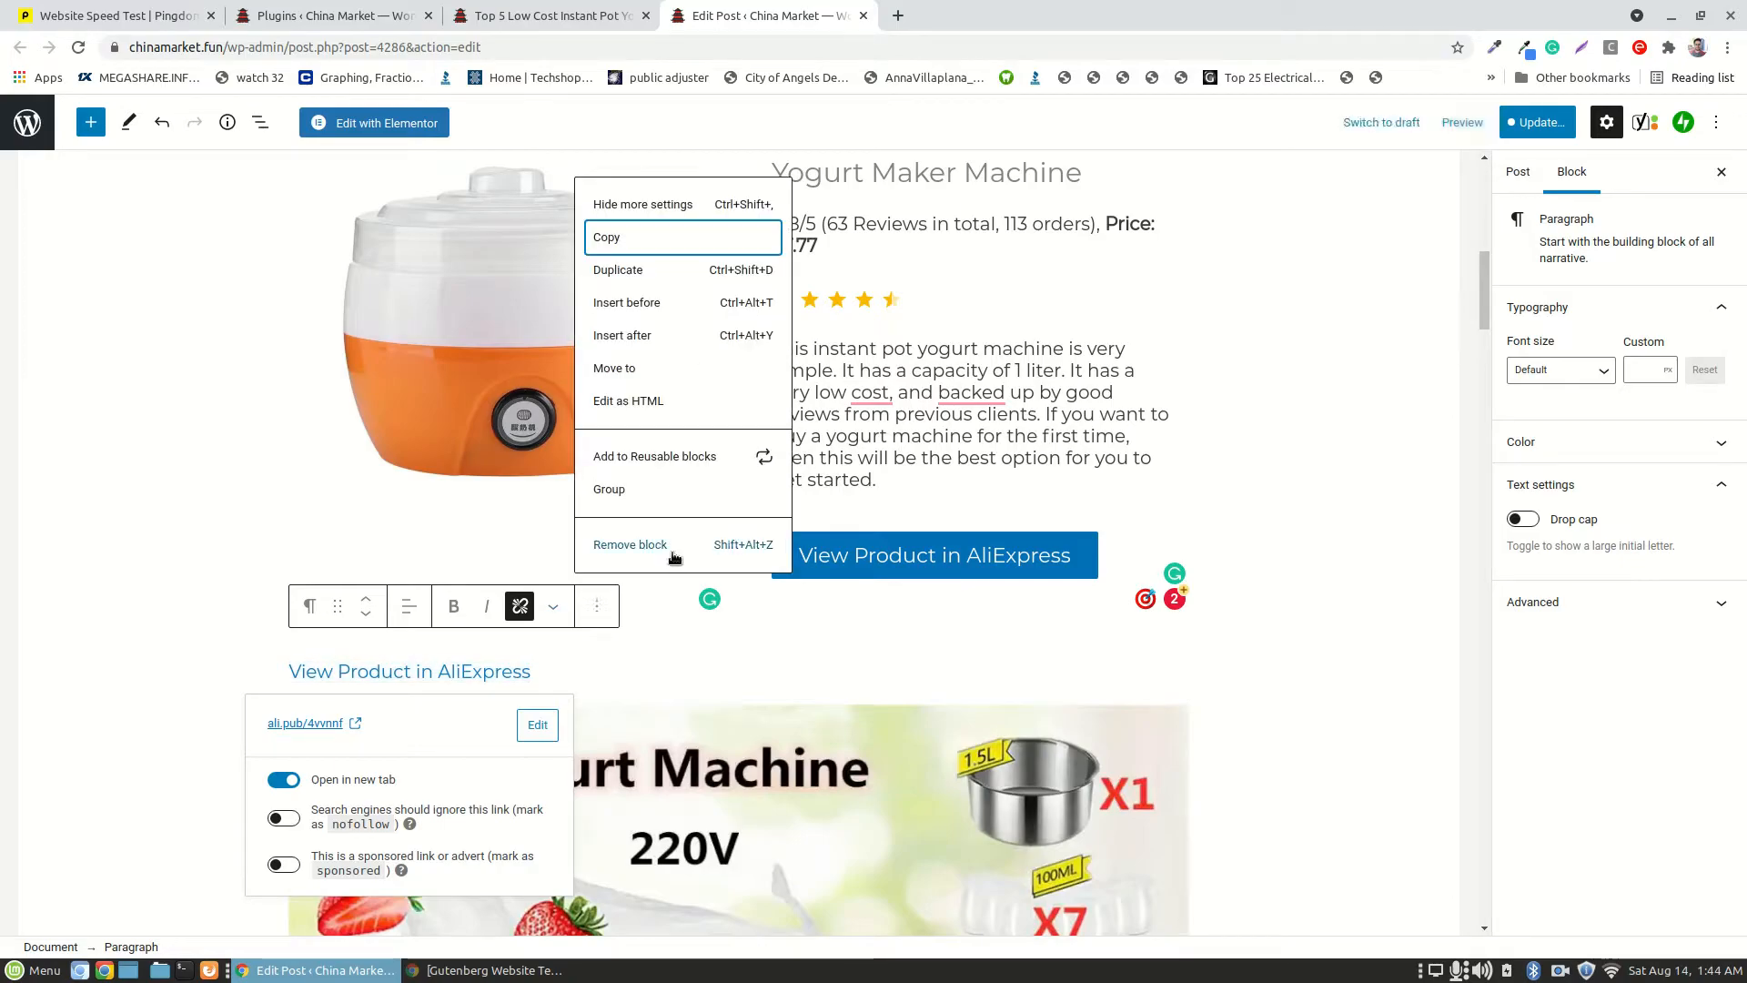
left_click(673, 552)
- Insert a line break before "Price: $7.77" in the SANQ reviews paragraph so the price starts on its own line
scroll(1248, 673, "up", 3)
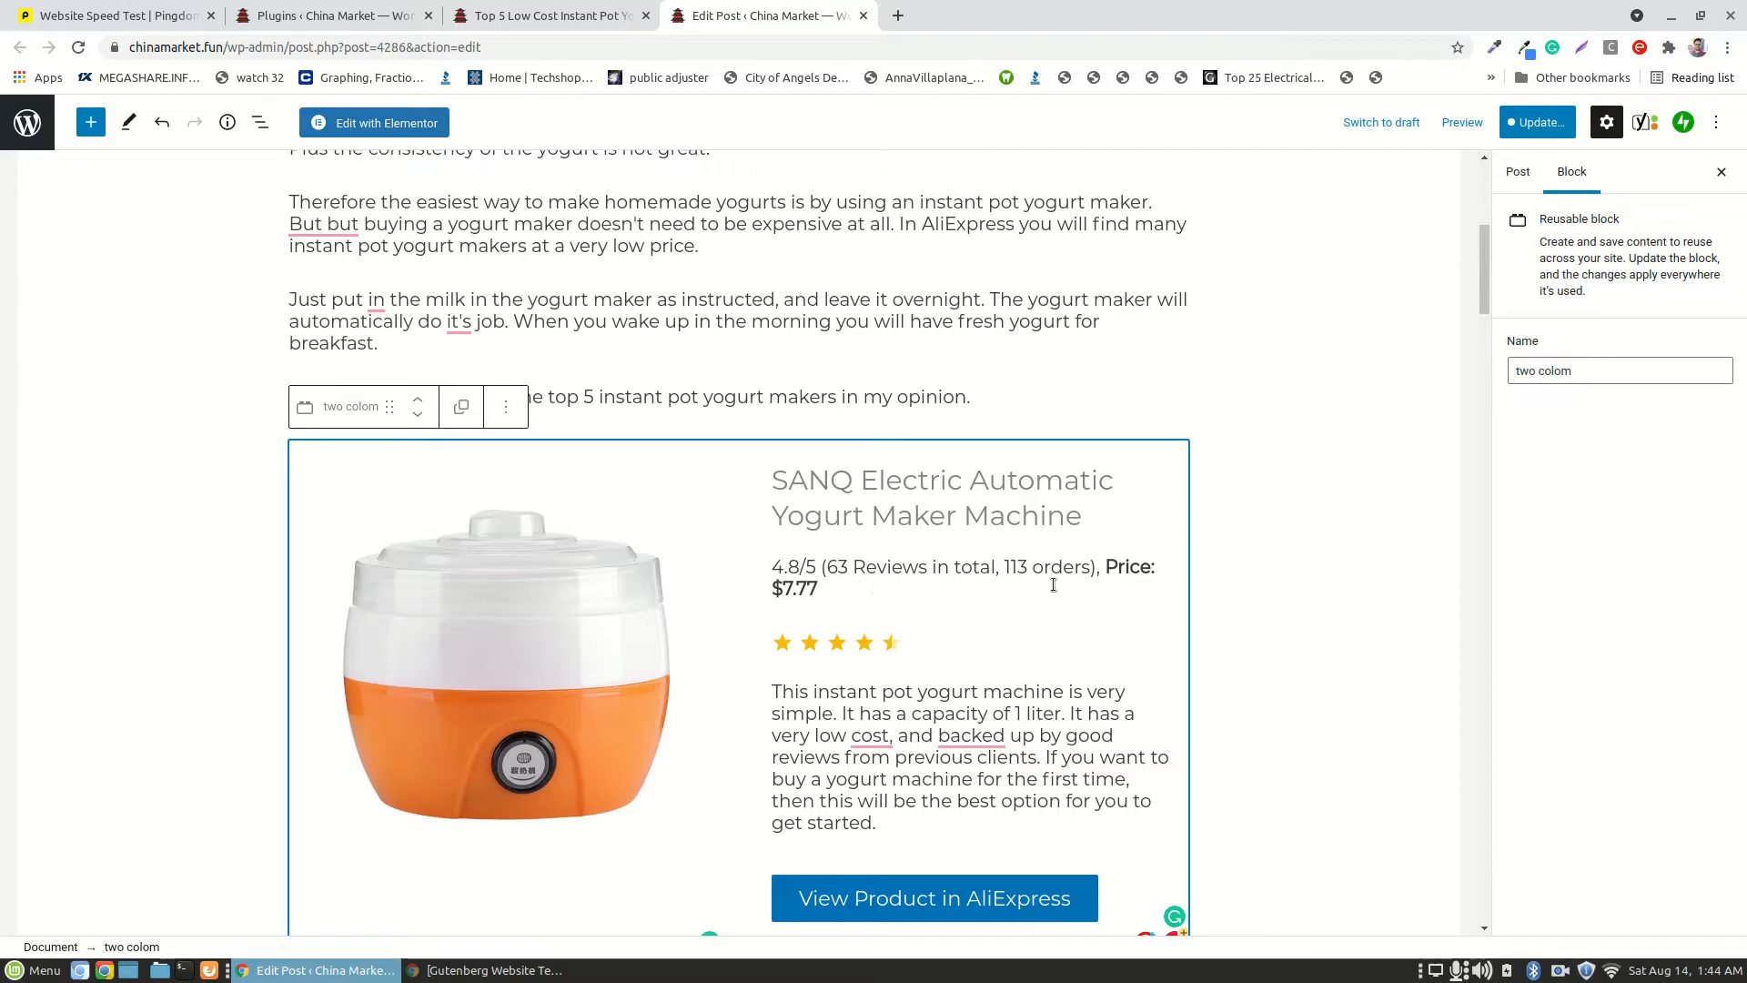
left_click(1101, 572)
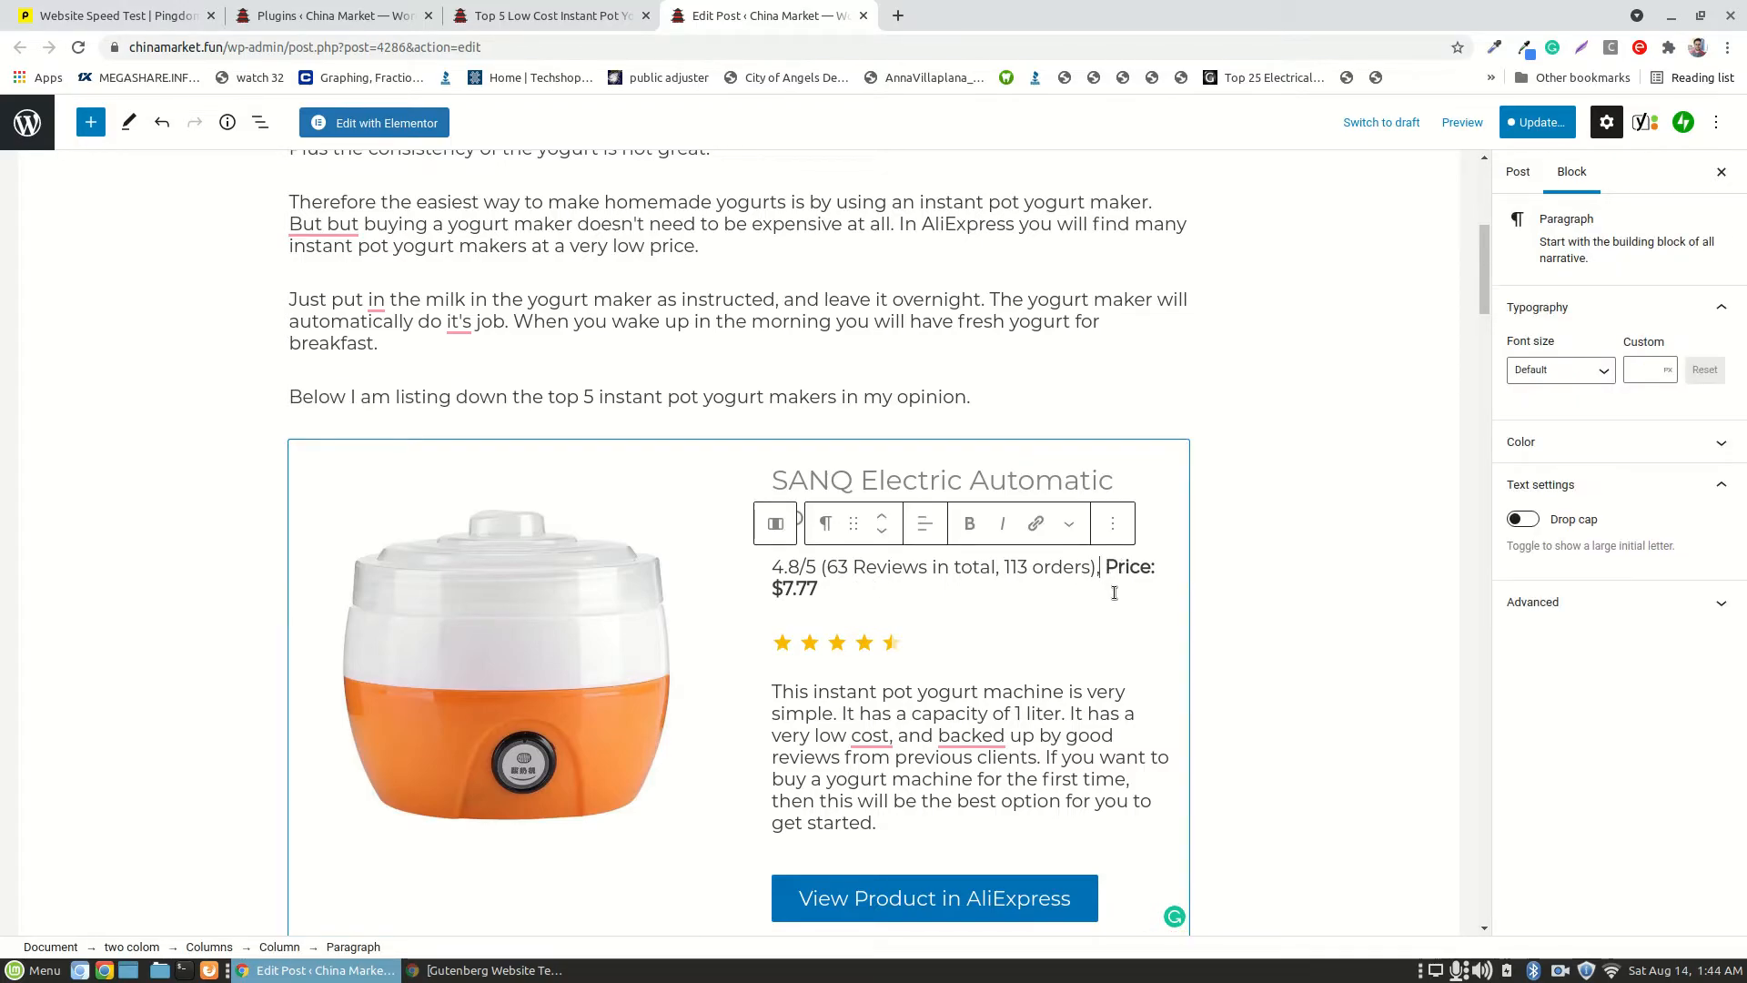
key("Right")
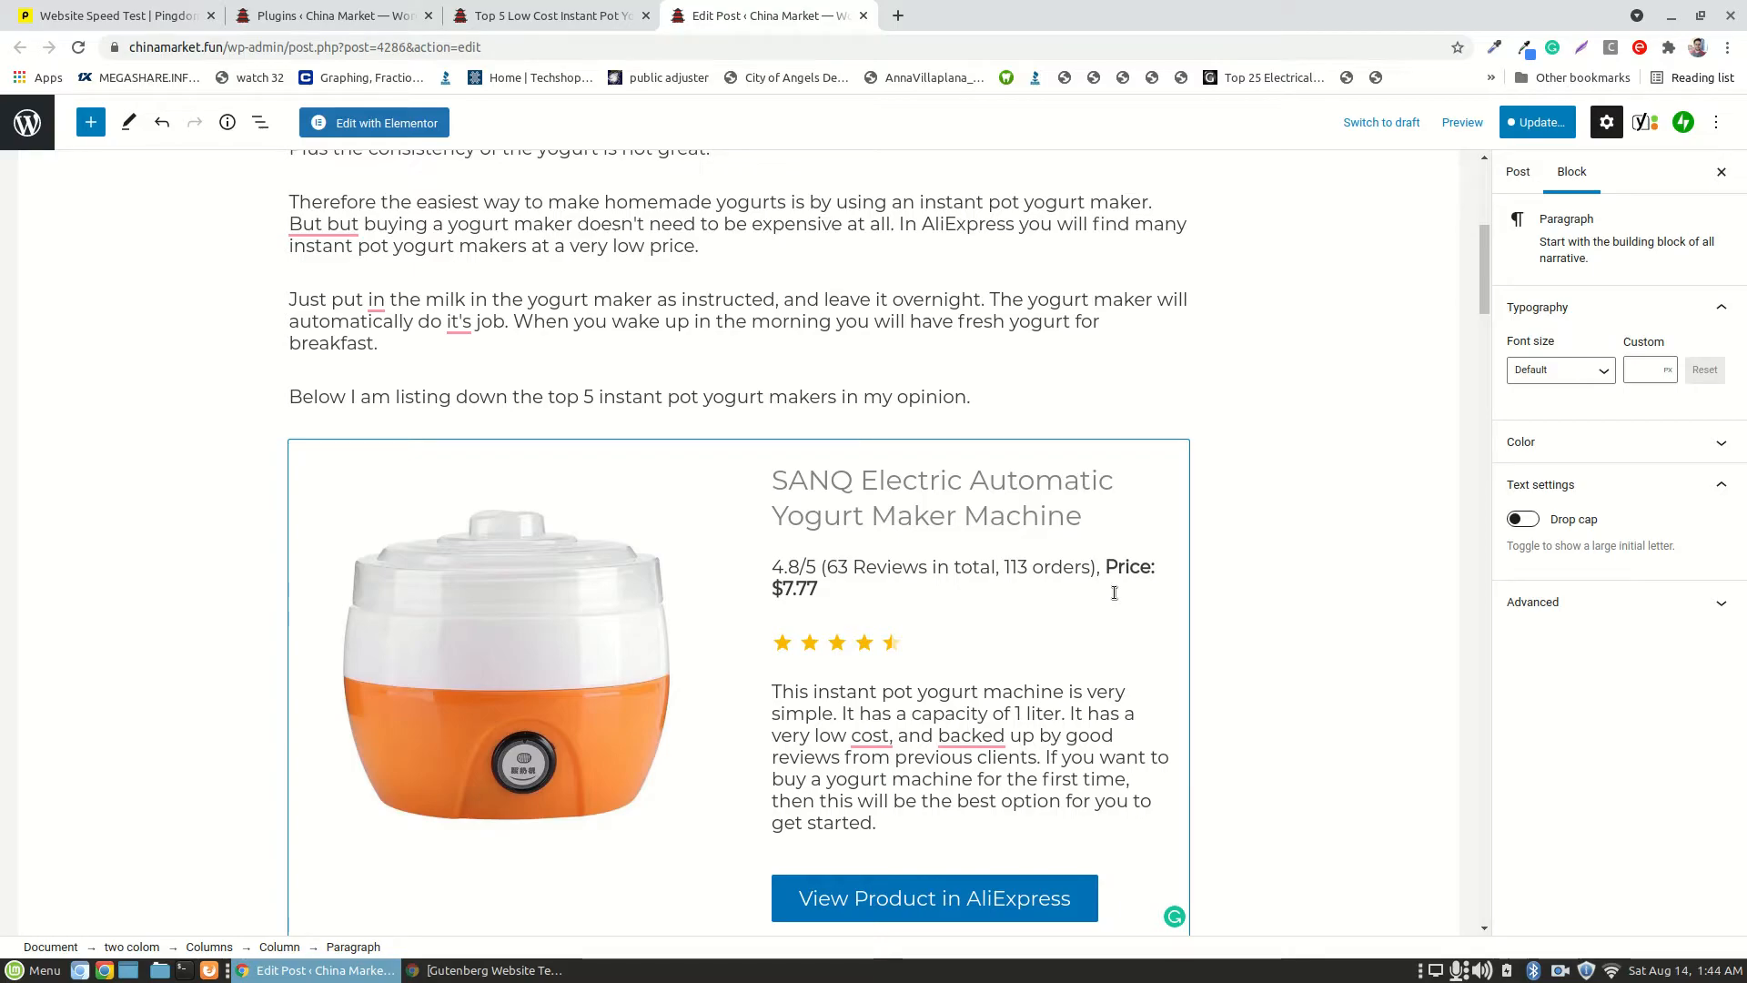
key("shift+Return")
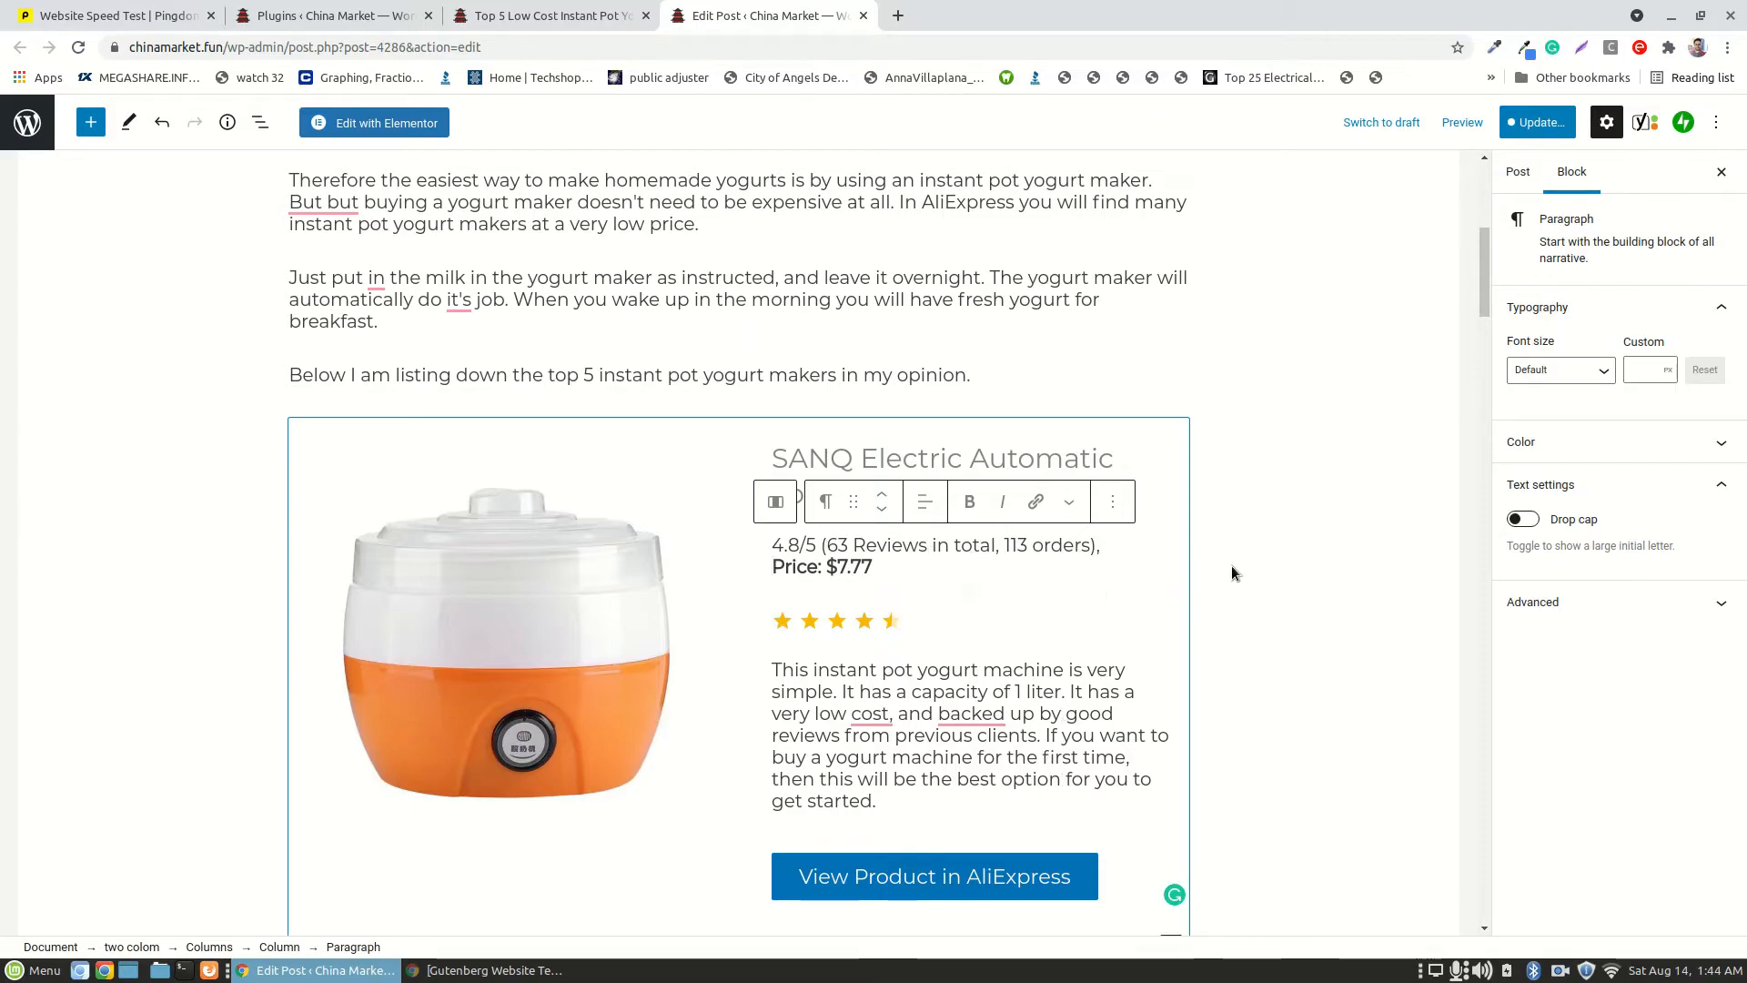
- Look through the remaining yogurt maker products below the SANQ section that still have the old layout
scroll(1248, 509, "down", 3)
scroll(1248, 508, "down", 4)
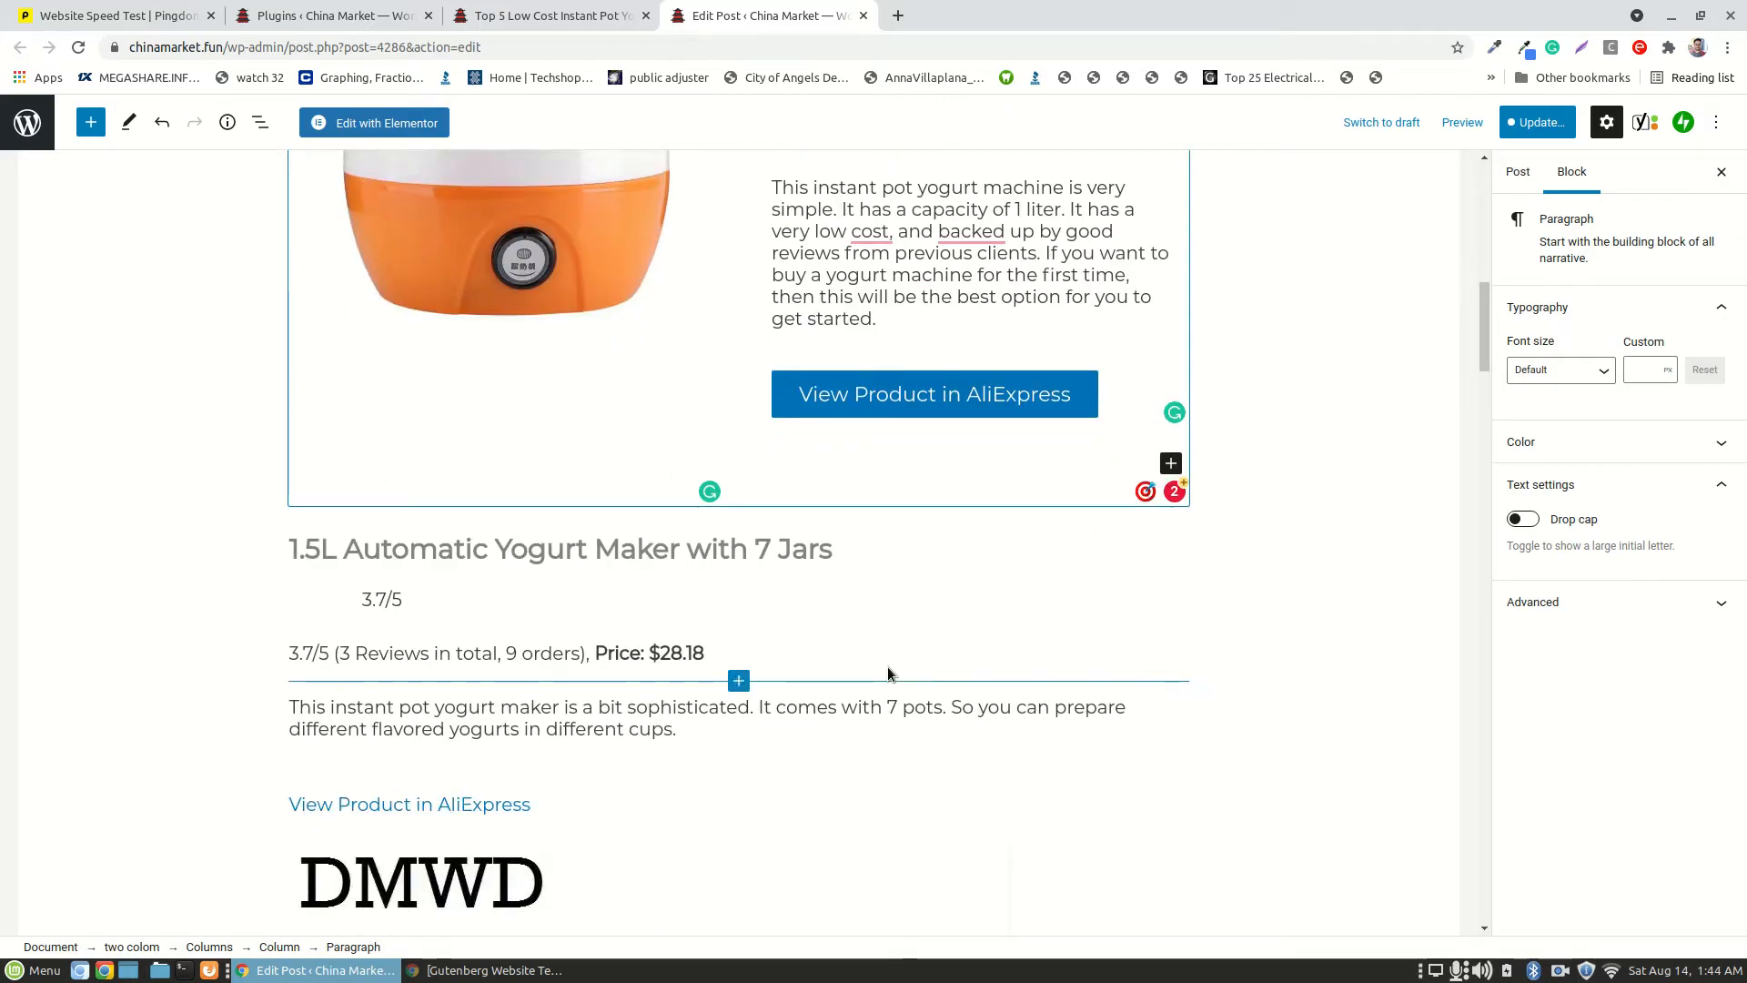
scroll(888, 666, "down", 3)
scroll(896, 659, "down", 12)
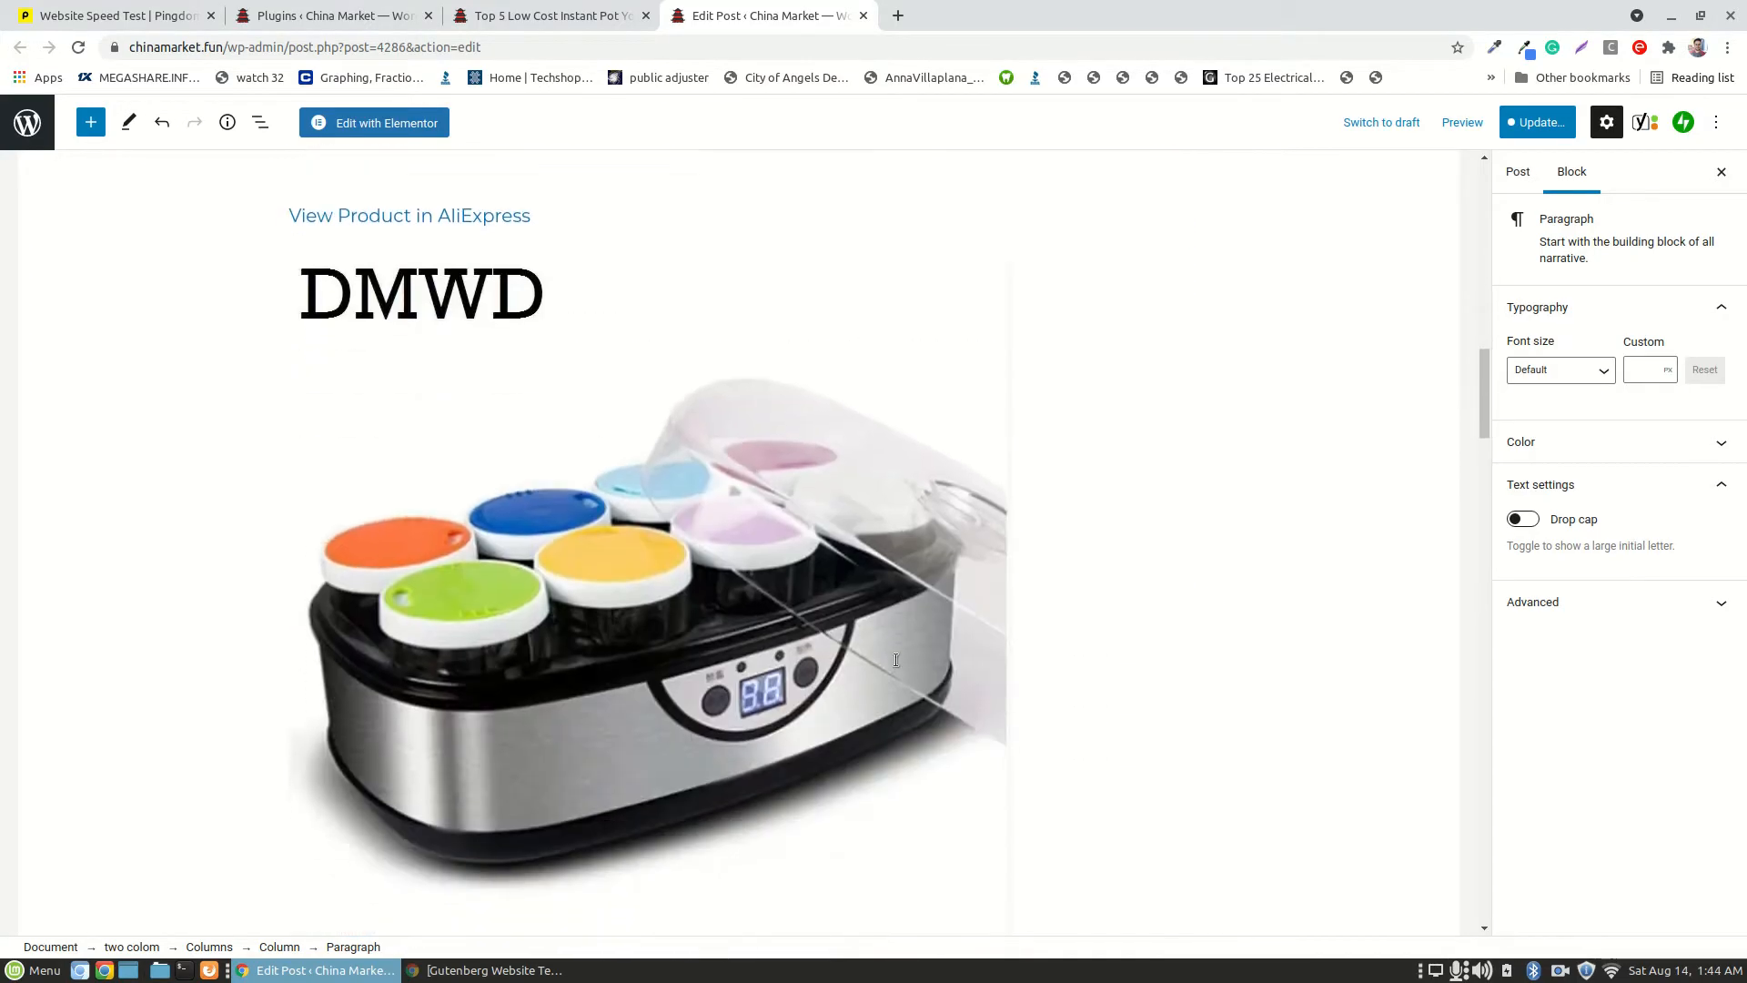
scroll(897, 660, "down", 15)
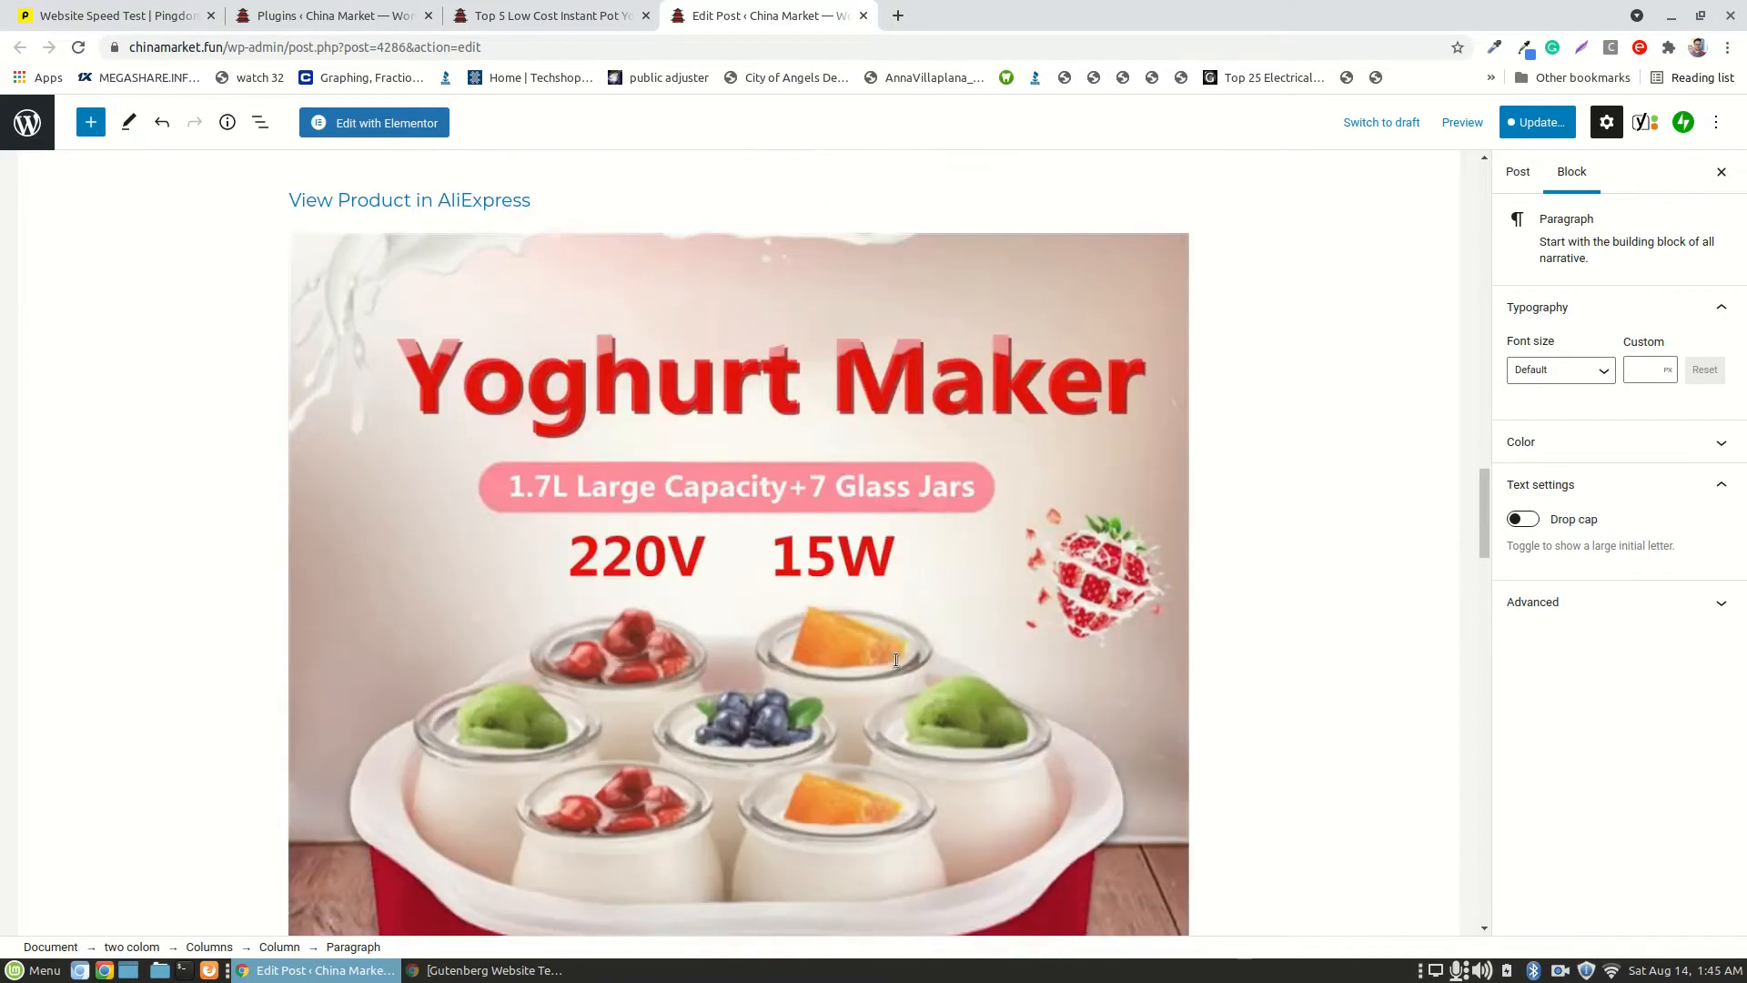
scroll(894, 660, "down", 15)
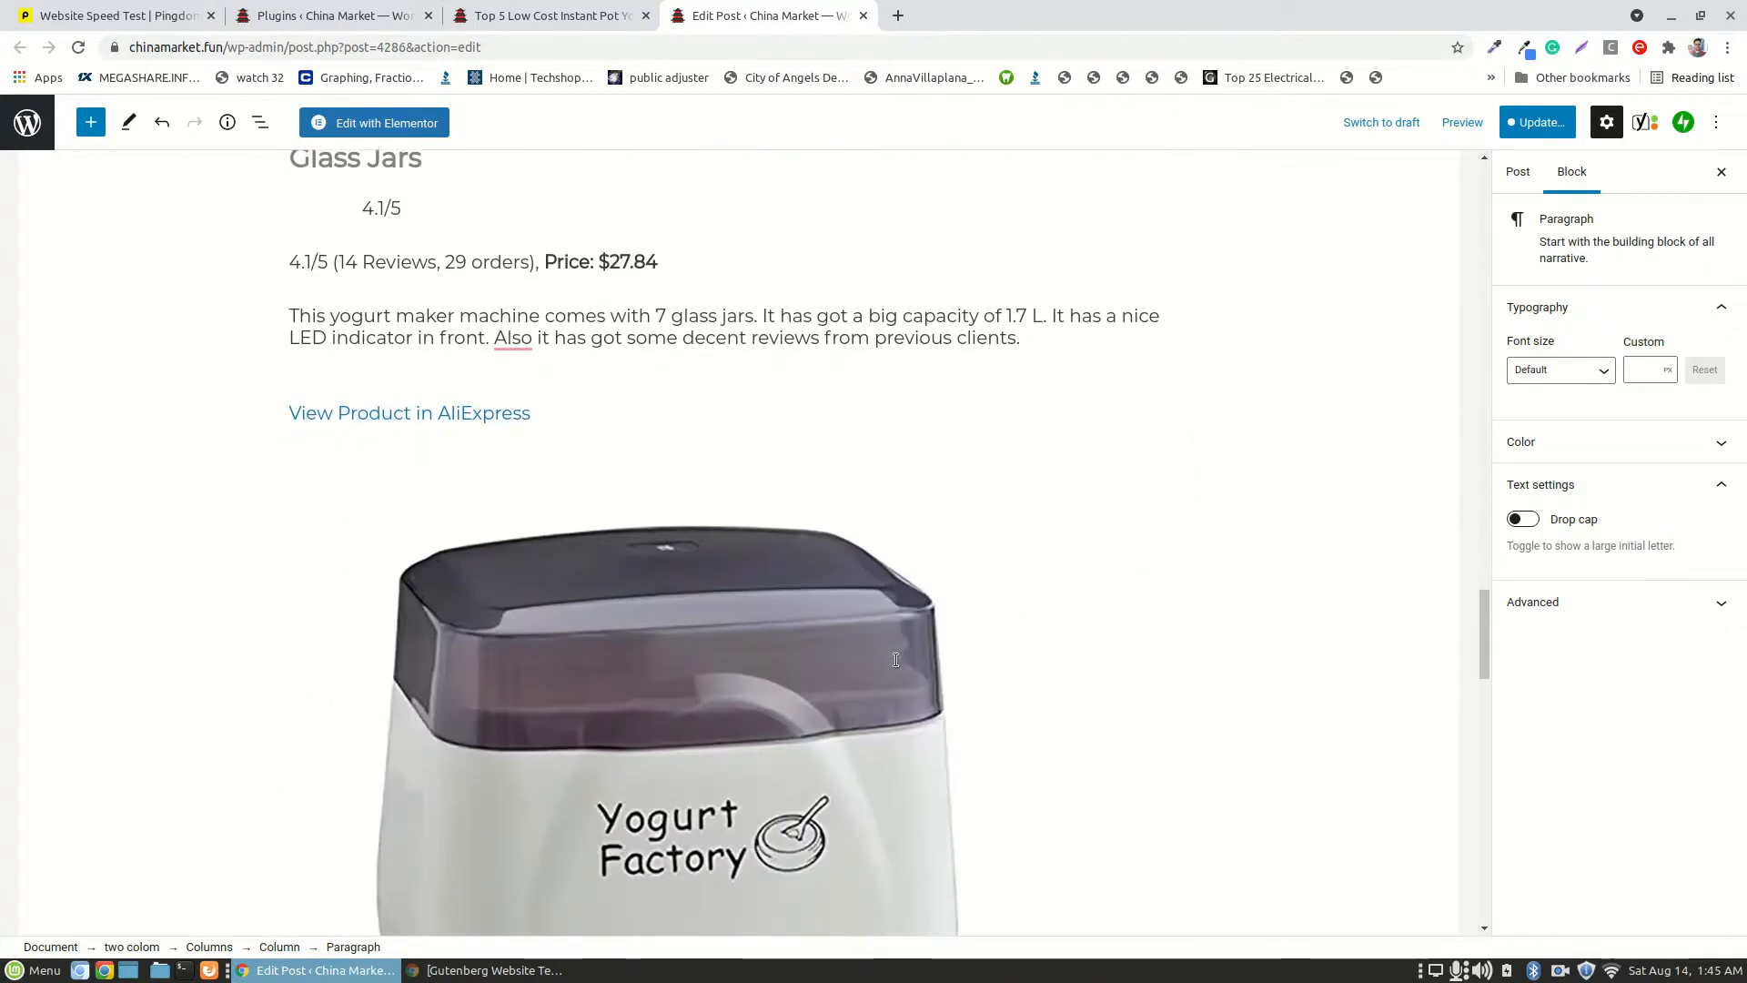
scroll(893, 665, "down", 6)
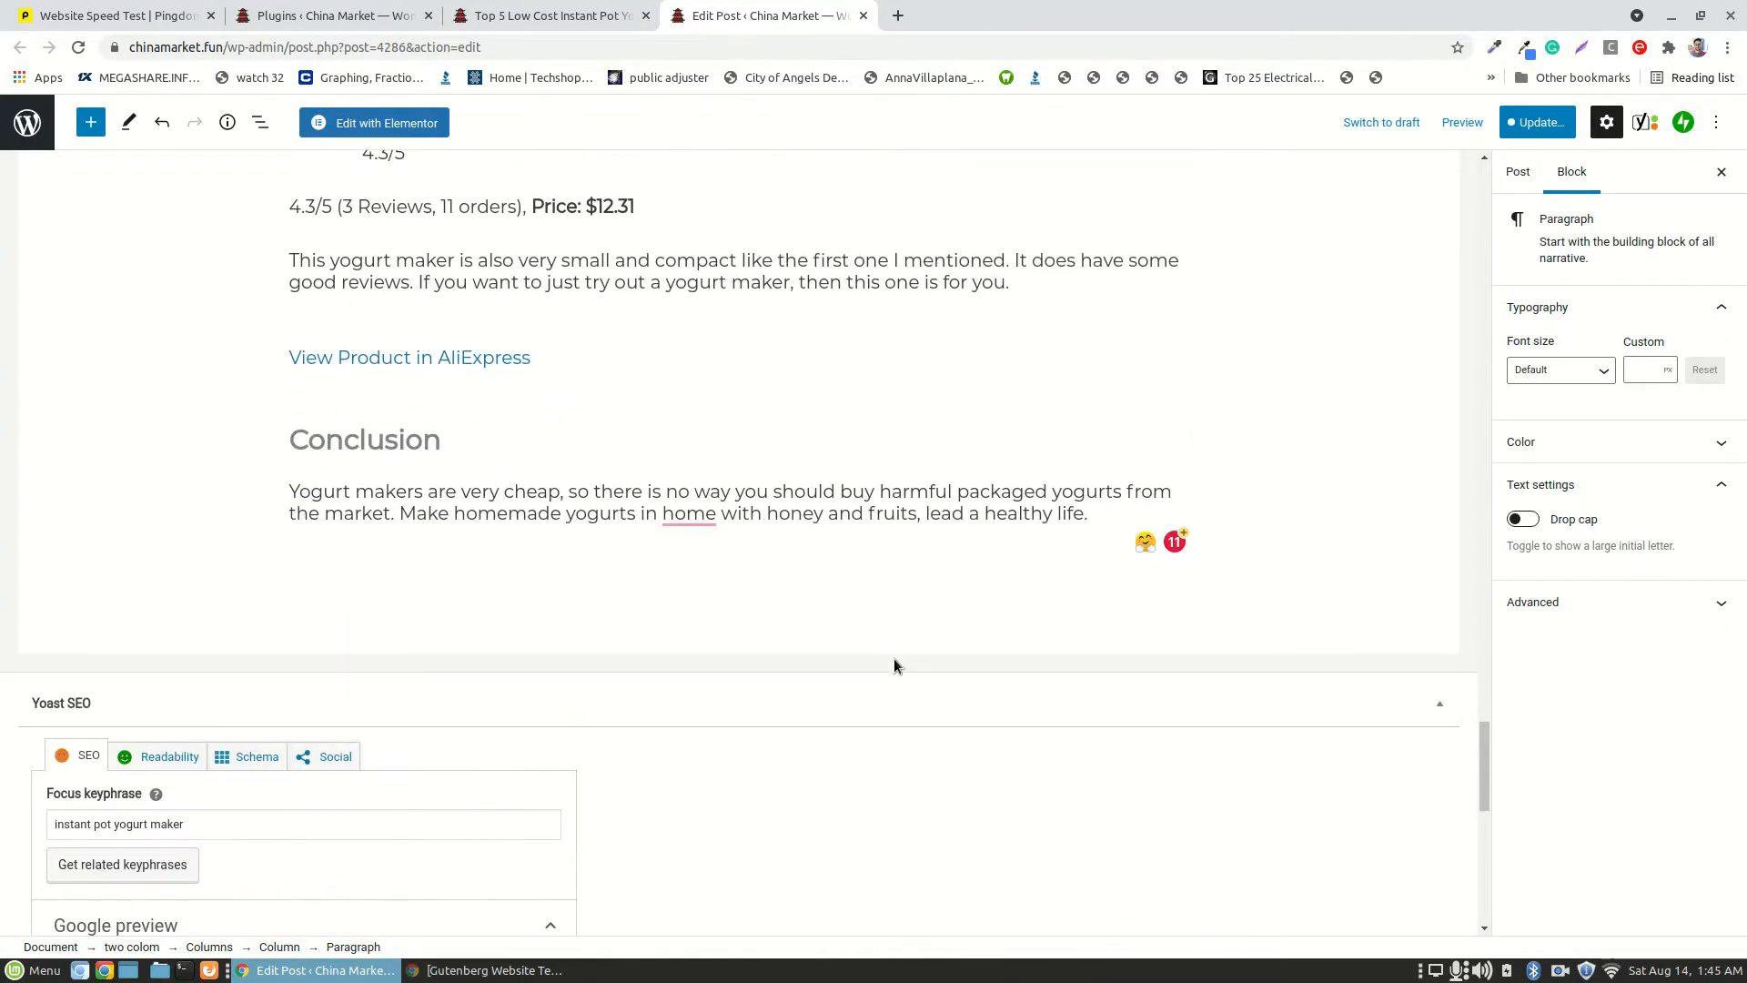
left_click(1562, 972)
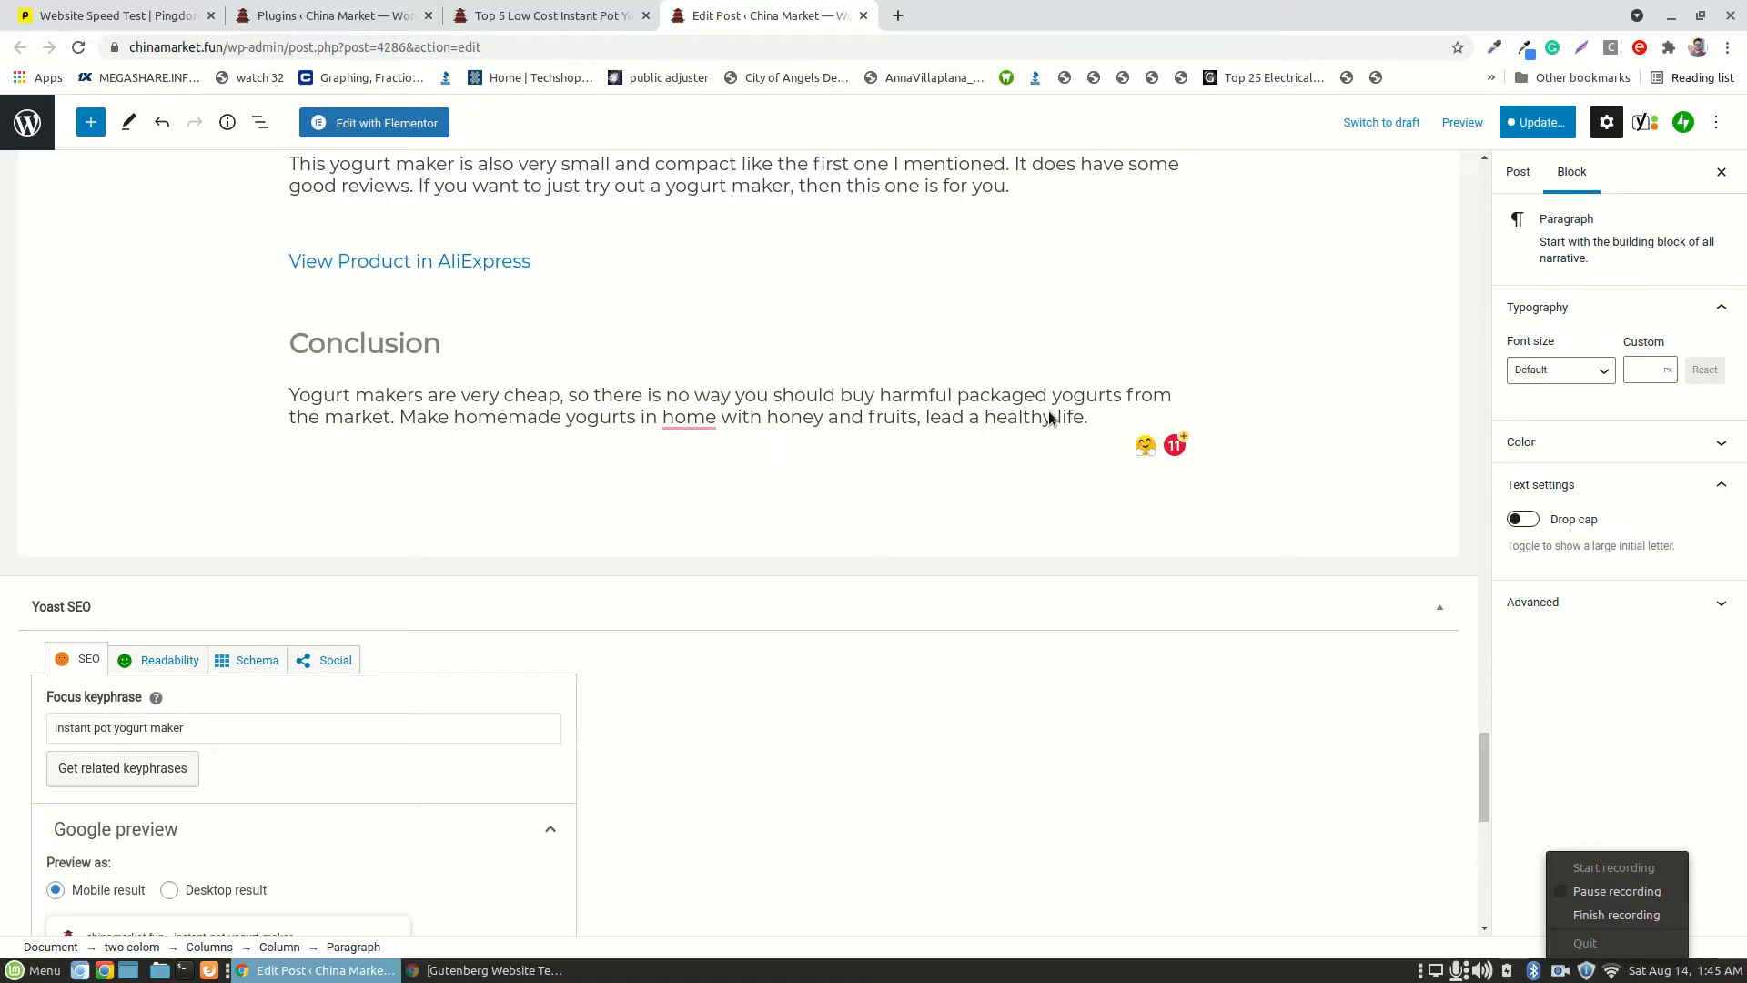
left_click(1591, 892)
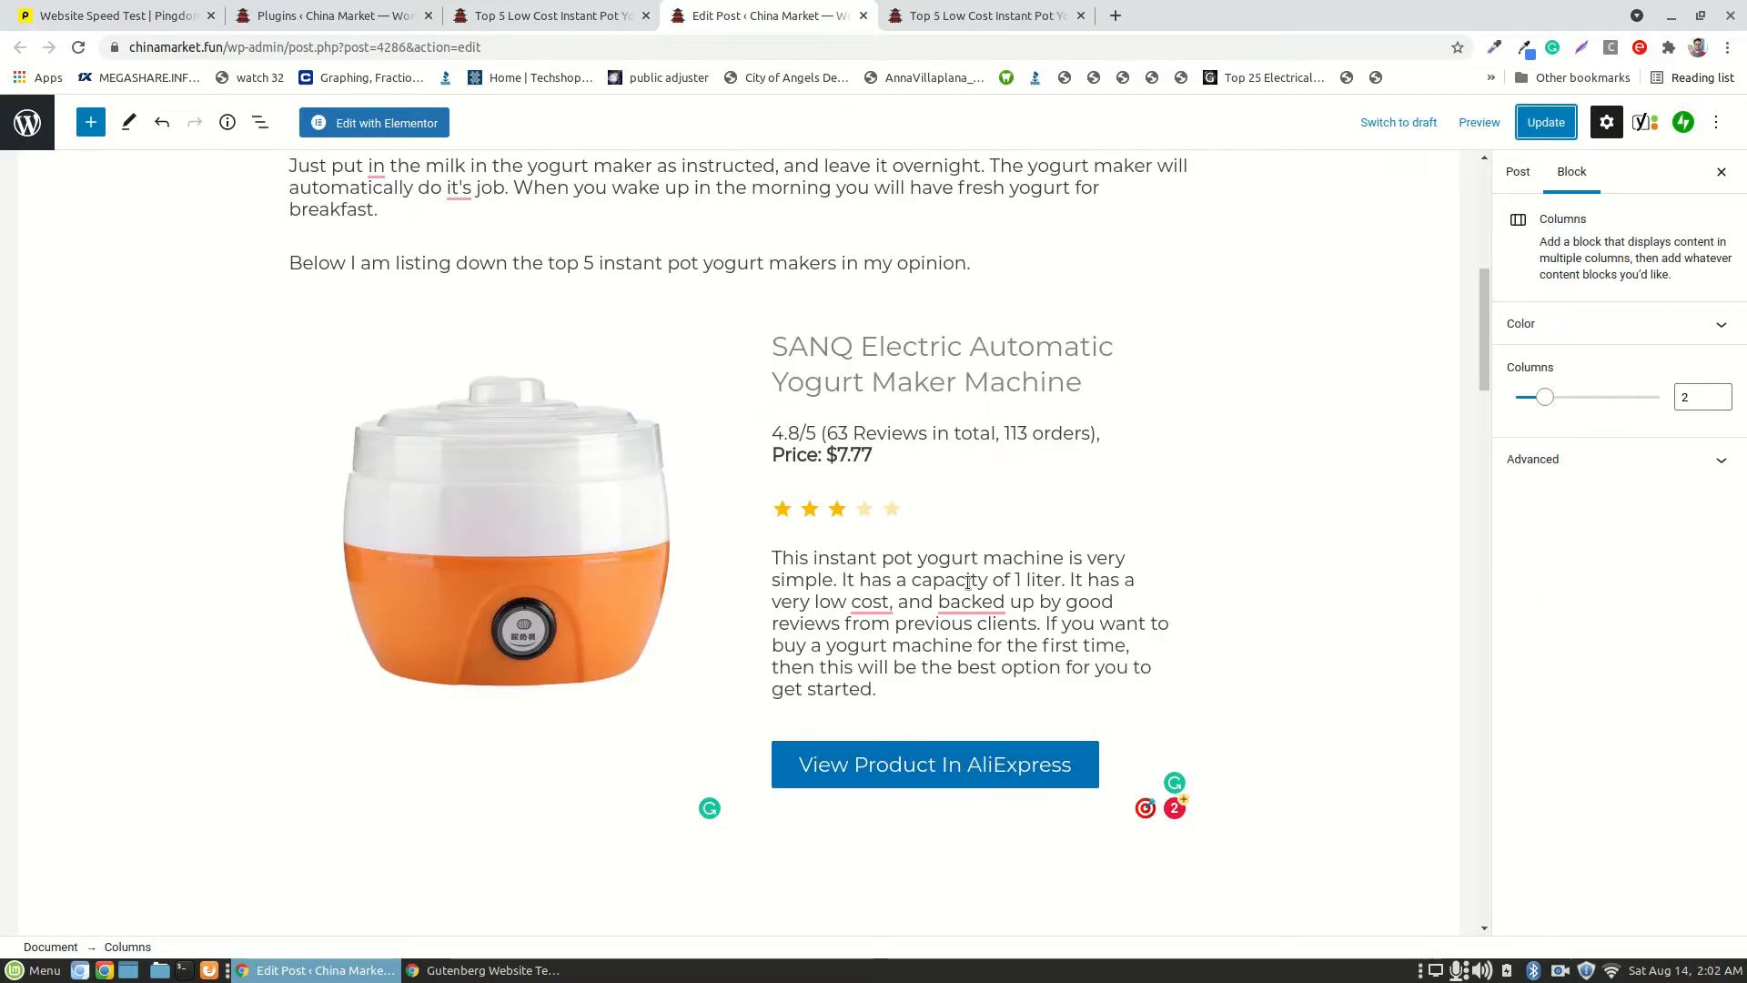
- Review all five rebuilt two-column product blocks in the post editor, from the SANQ yogurt maker to the Conclusion, checking images, prices, star ratings and buttons
scroll(968, 583, "down", 3)
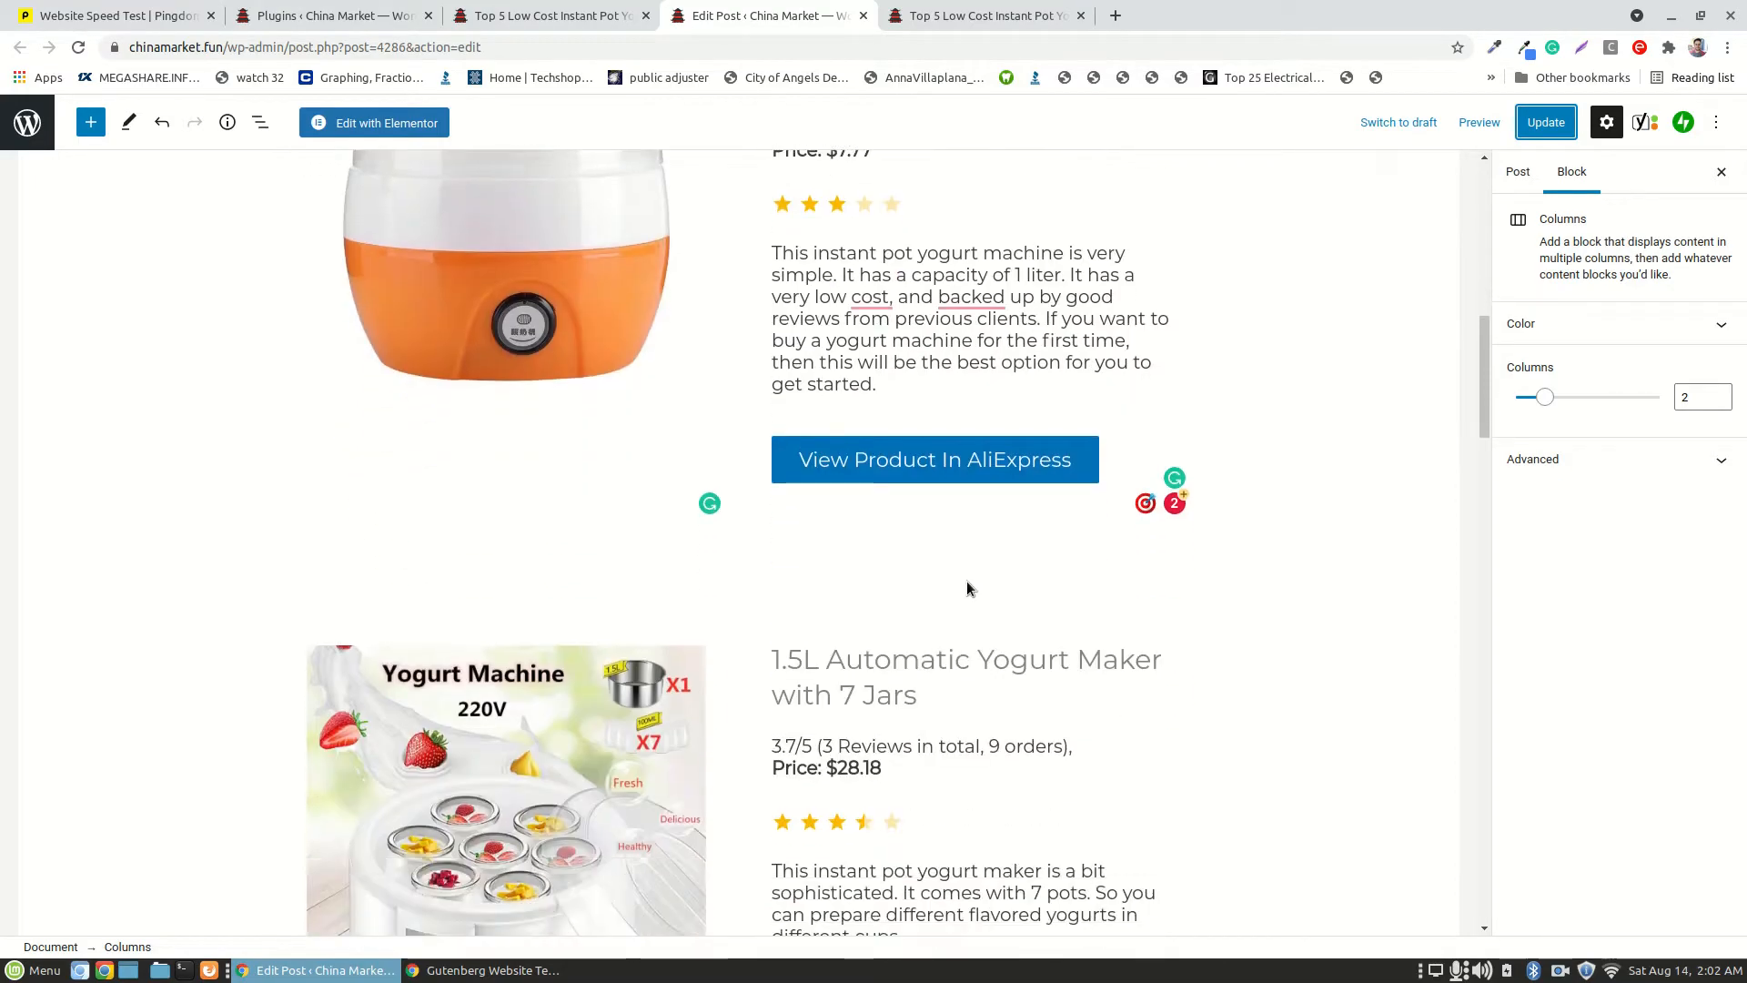
scroll(966, 587, "down", 3)
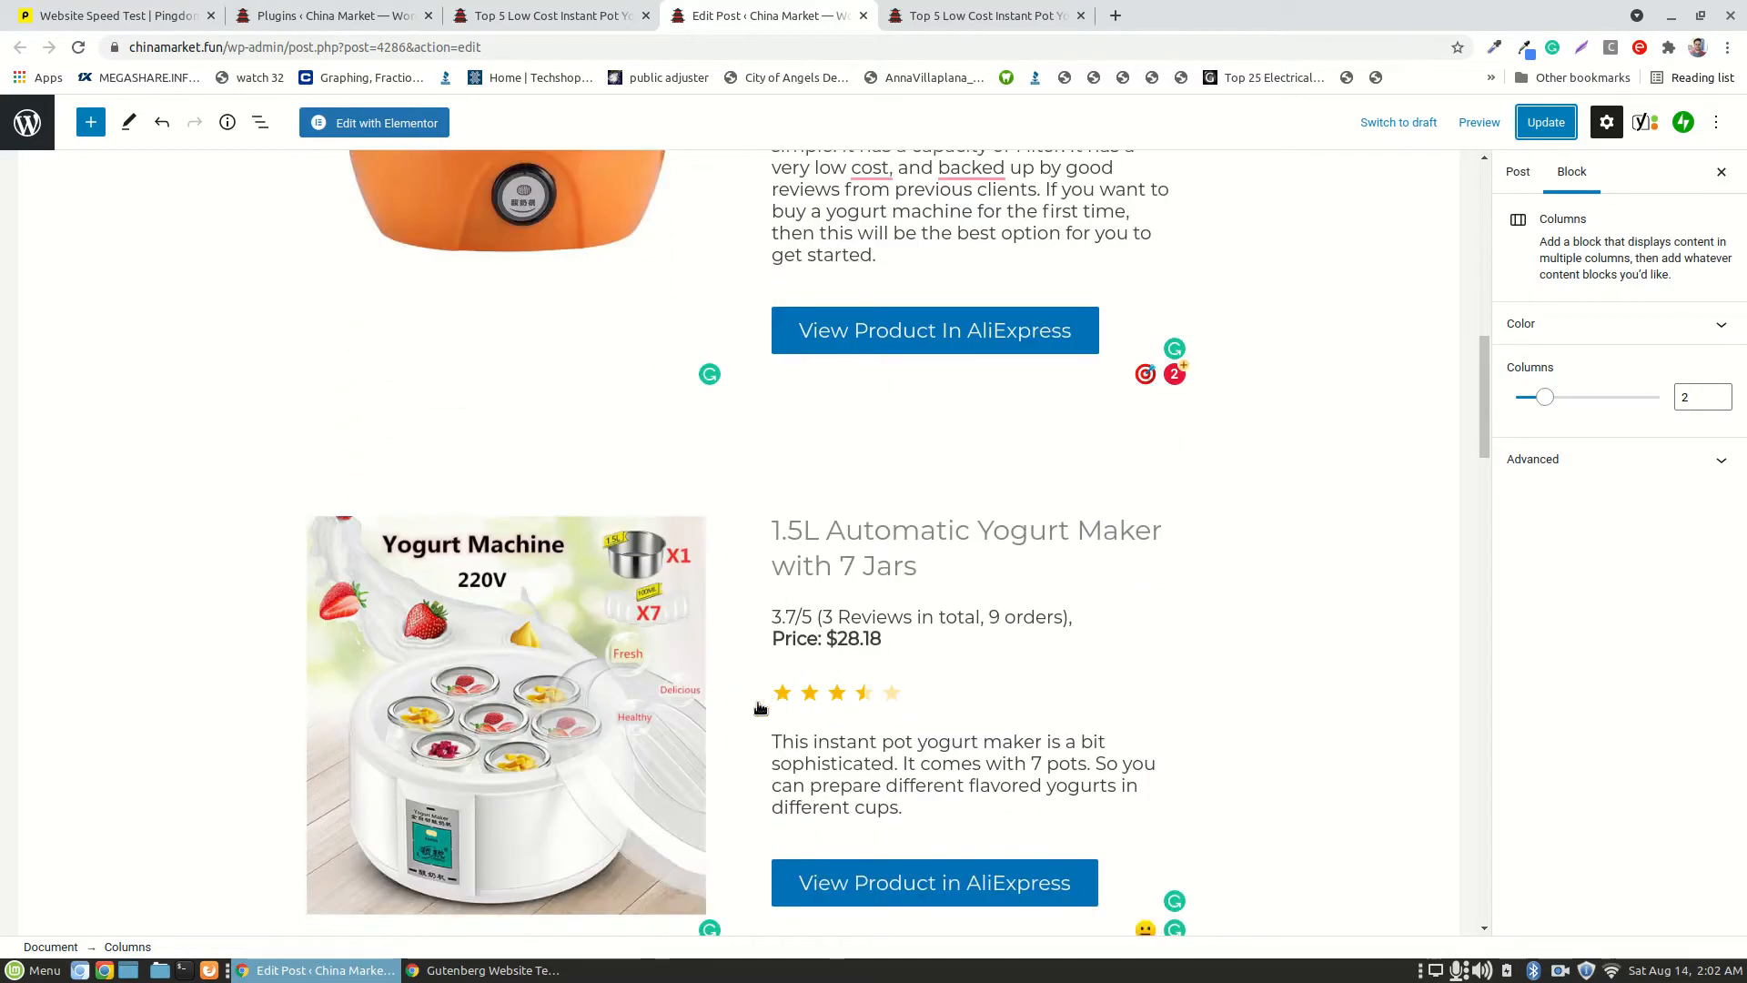
scroll(760, 705, "down", 4)
scroll(772, 693, "up", 8)
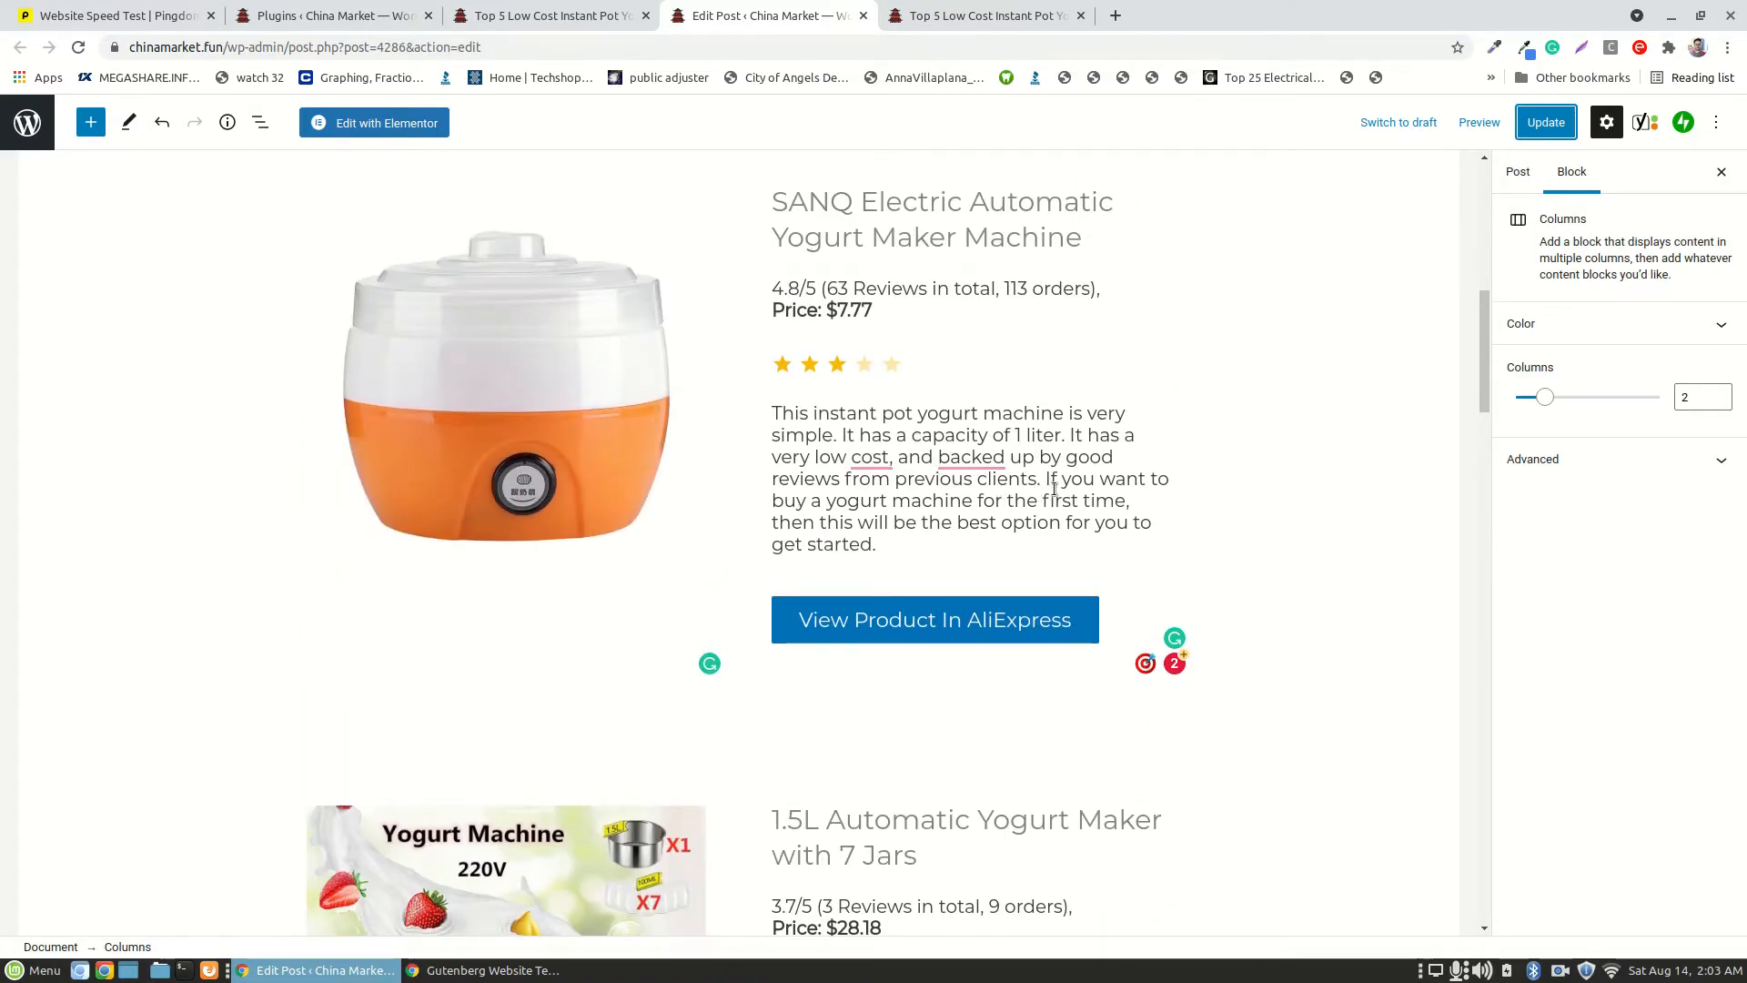
scroll(1053, 493, "down", 2)
scroll(1053, 492, "down", 3)
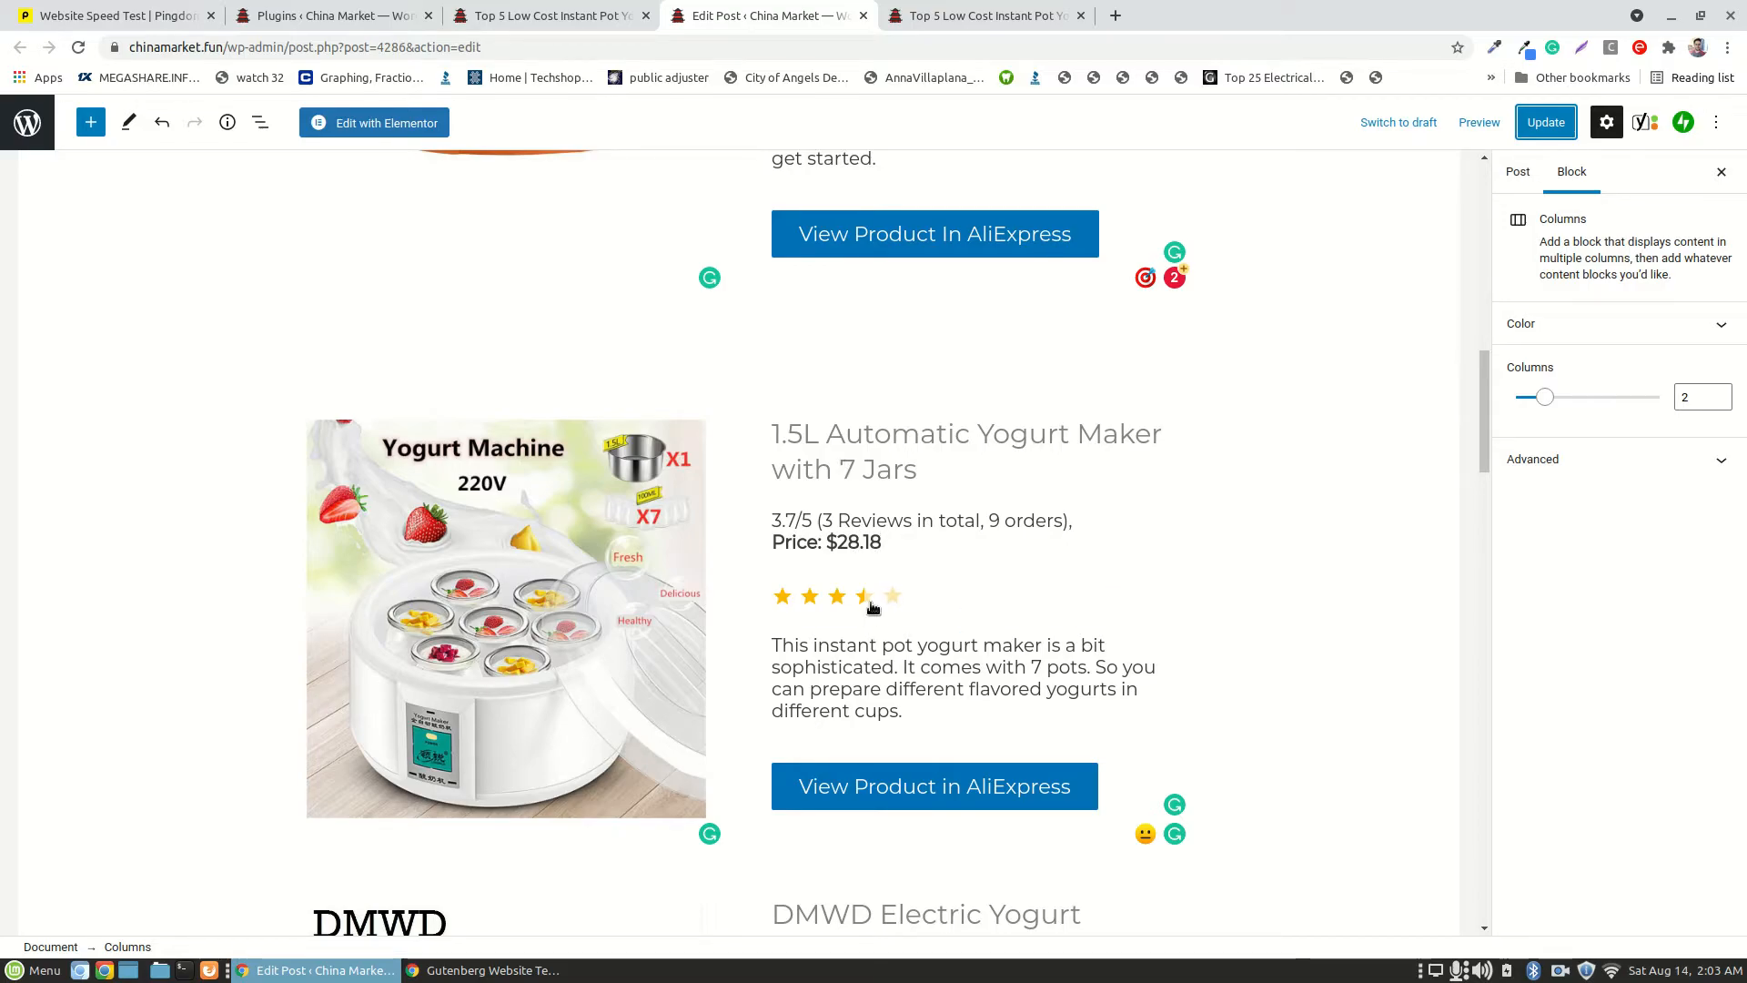
scroll(910, 611, "down", 1)
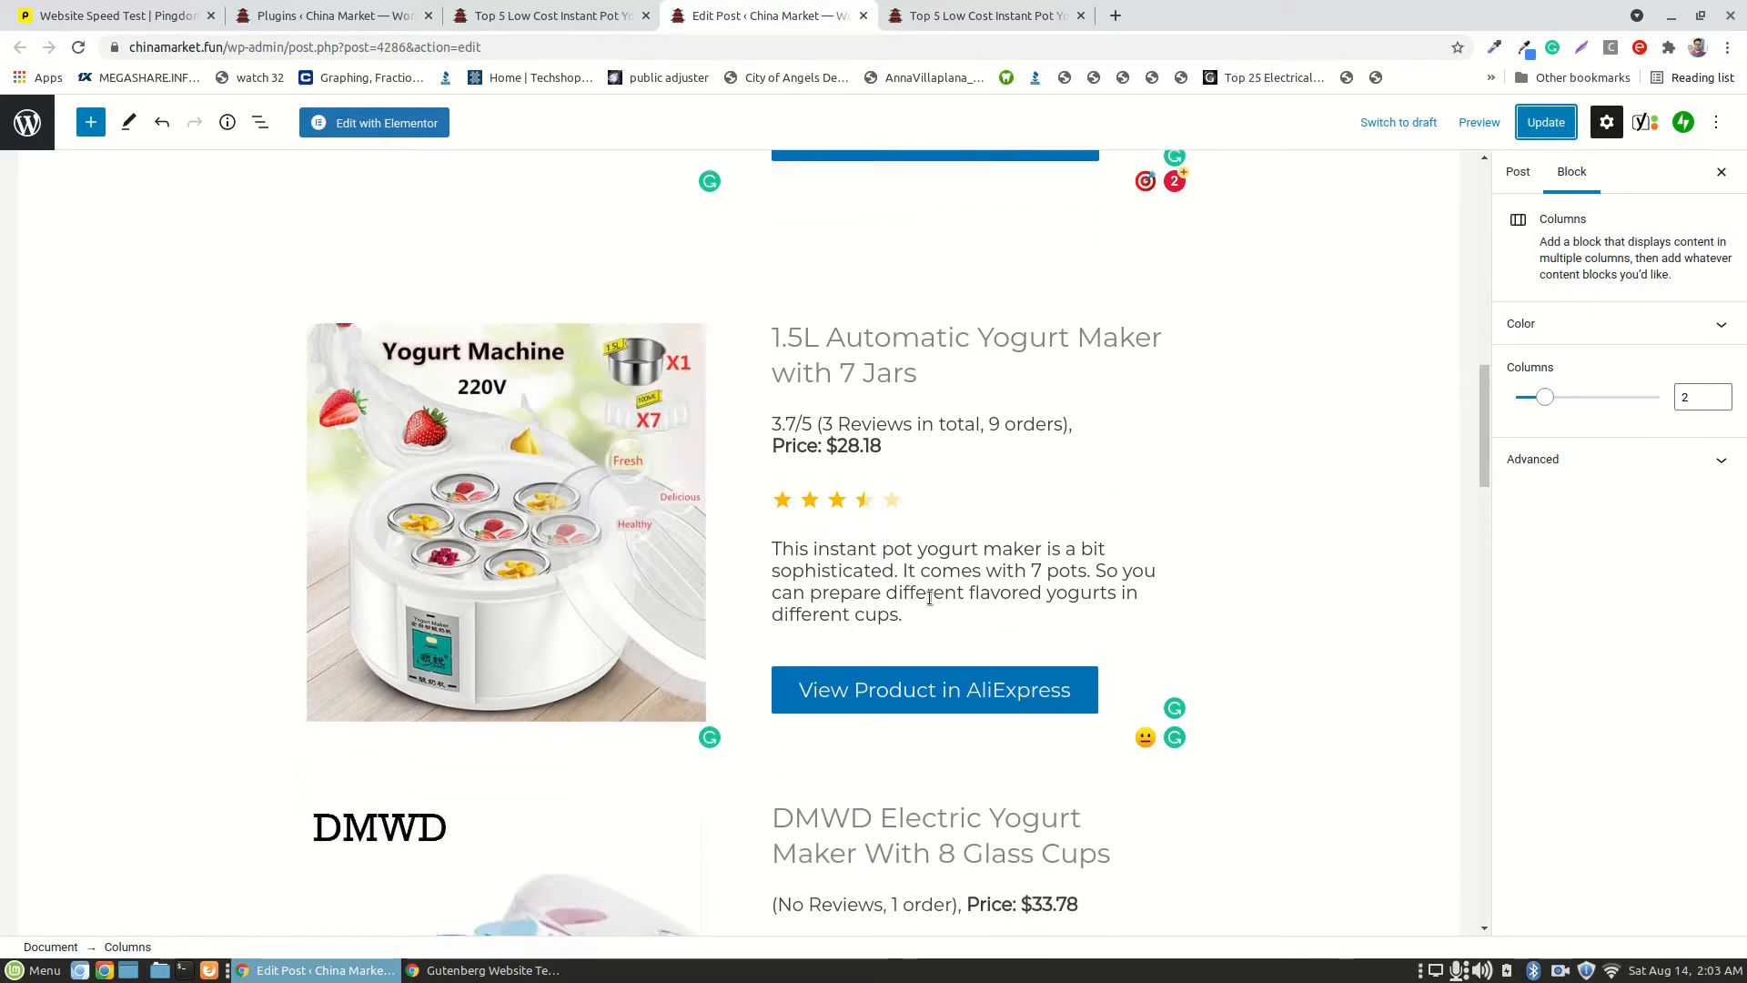
scroll(969, 688, "down", 3)
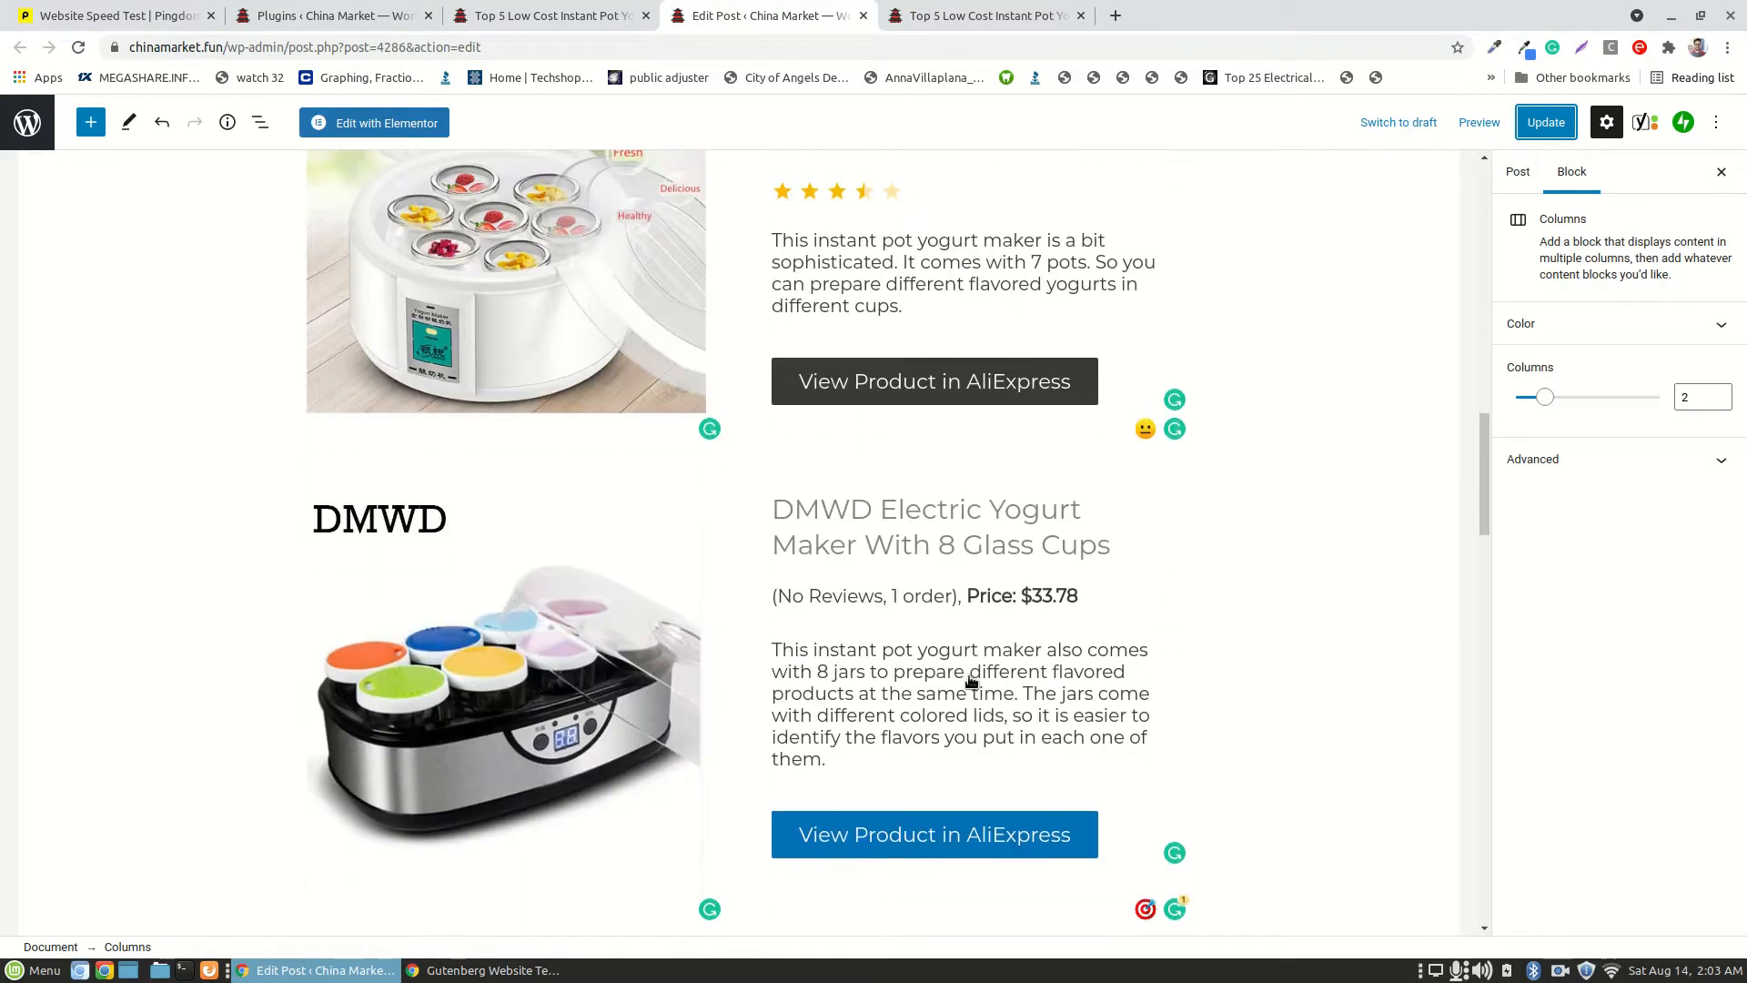
scroll(1026, 604, "down", 3)
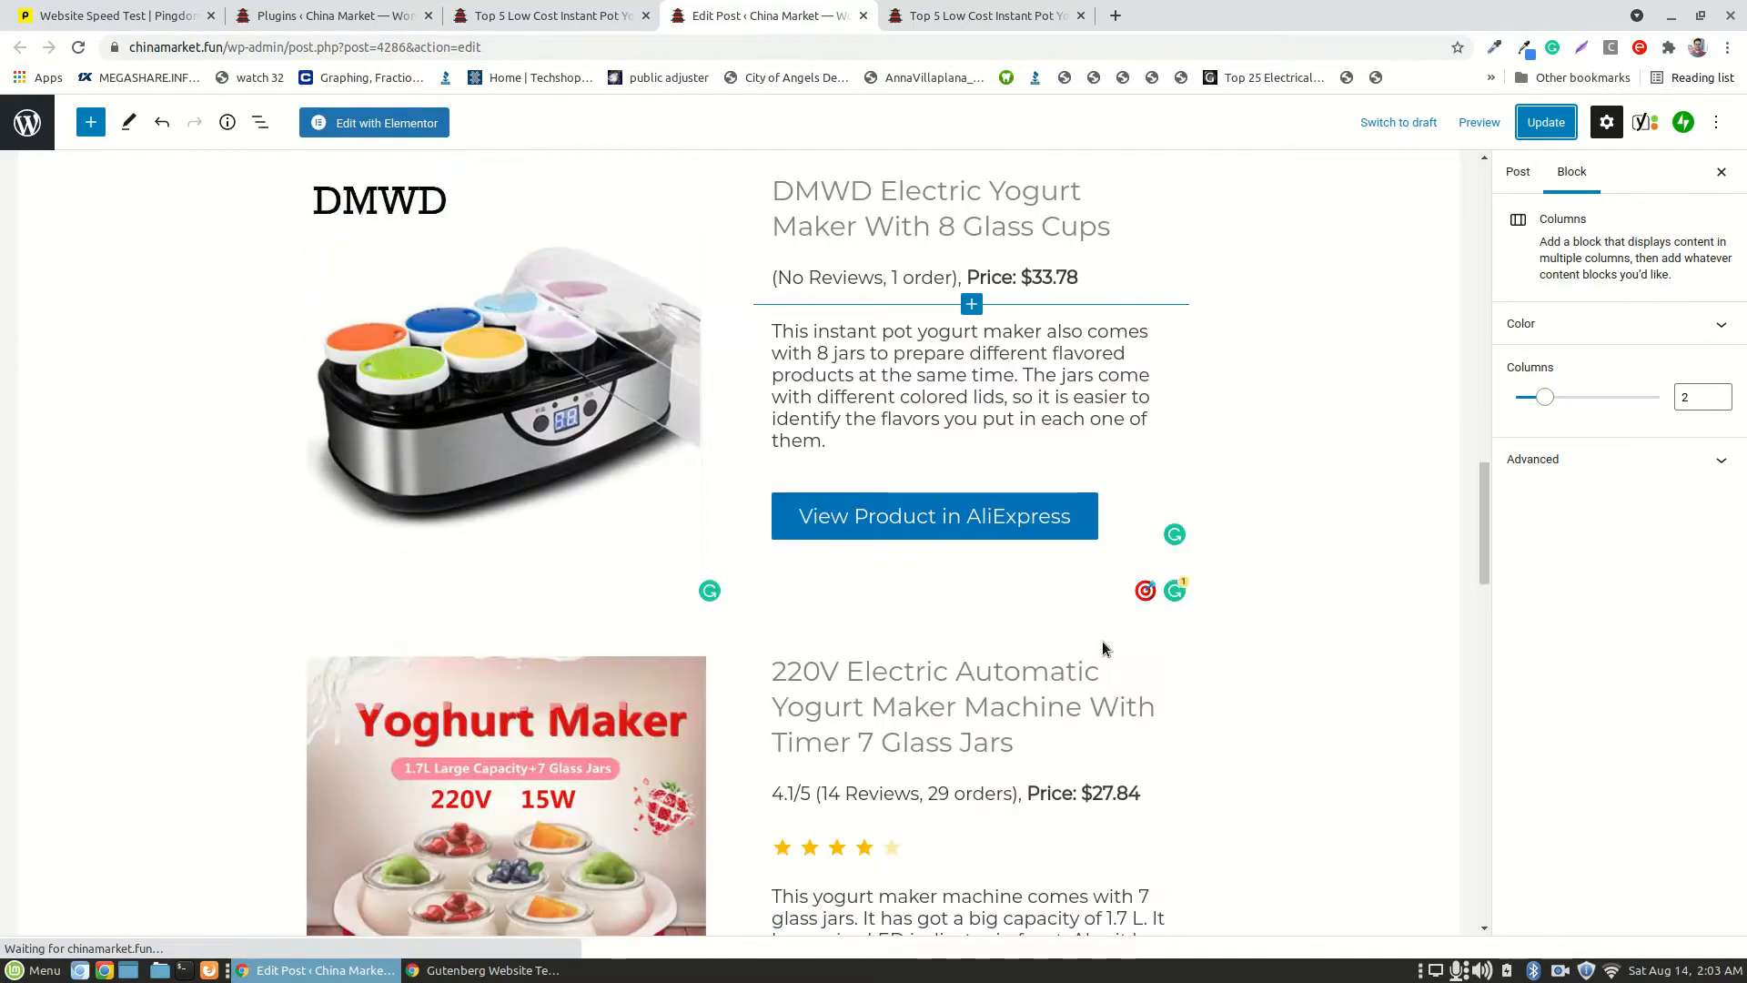
scroll(1123, 648, "down", 3)
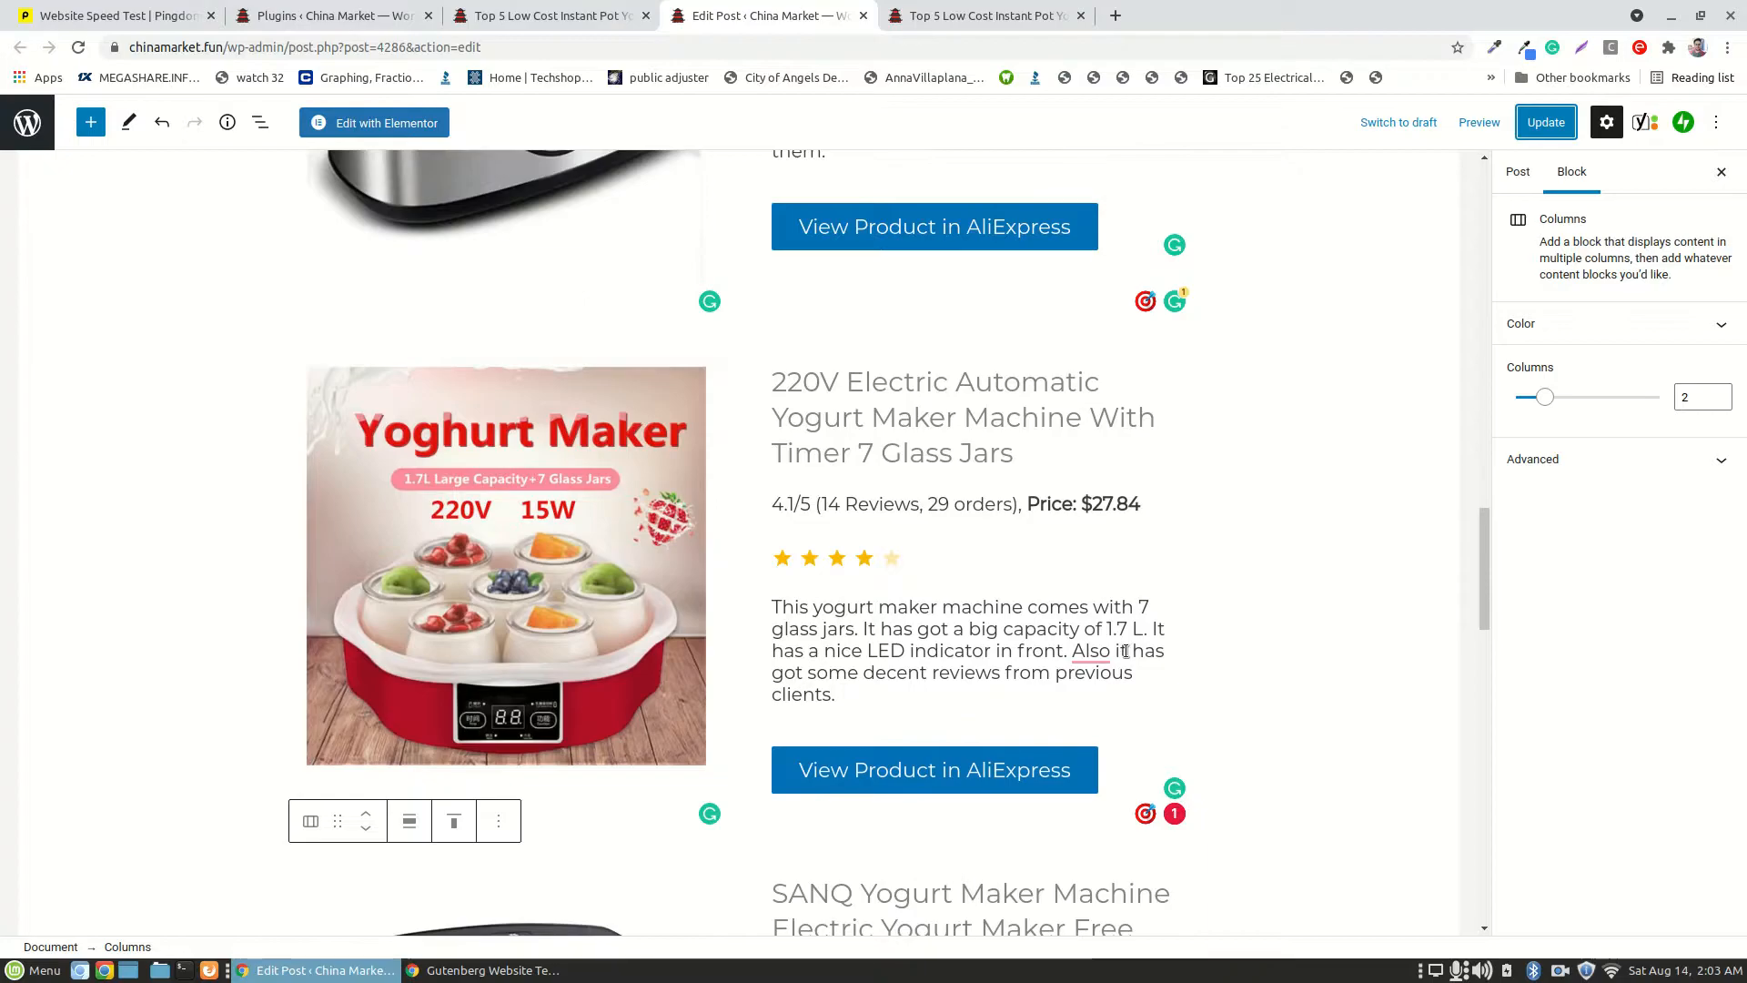
scroll(1126, 651, "down", 3)
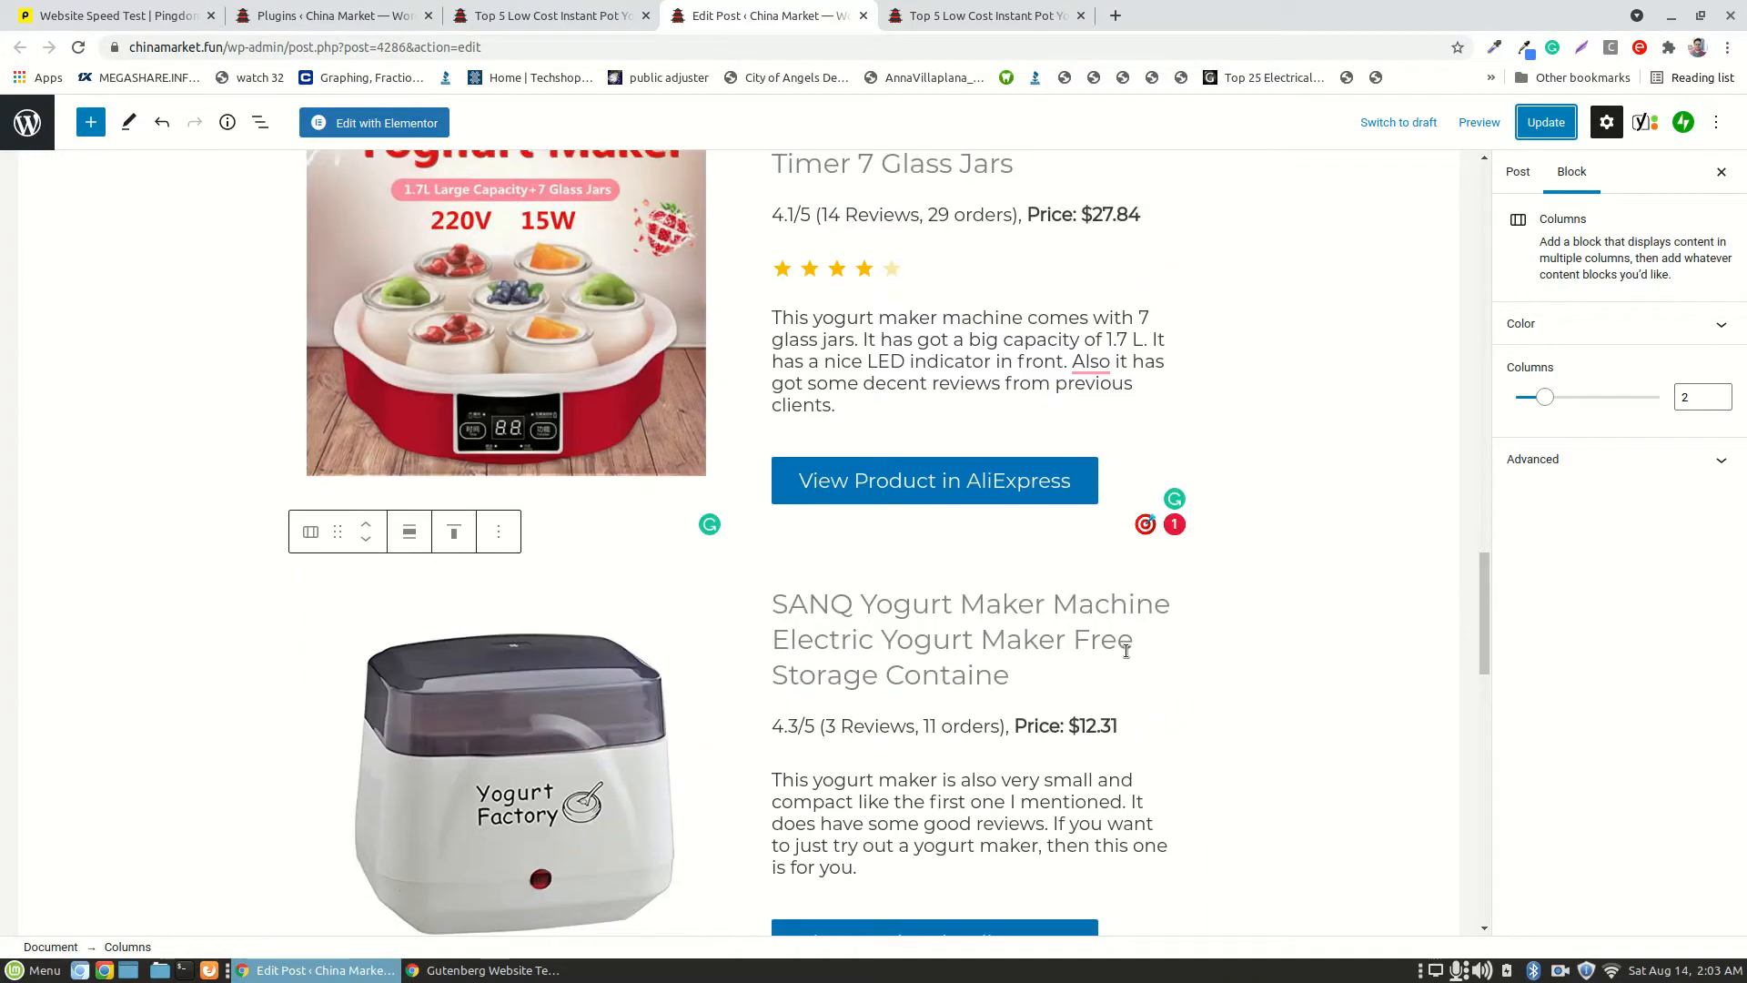
scroll(1126, 652, "down", 5)
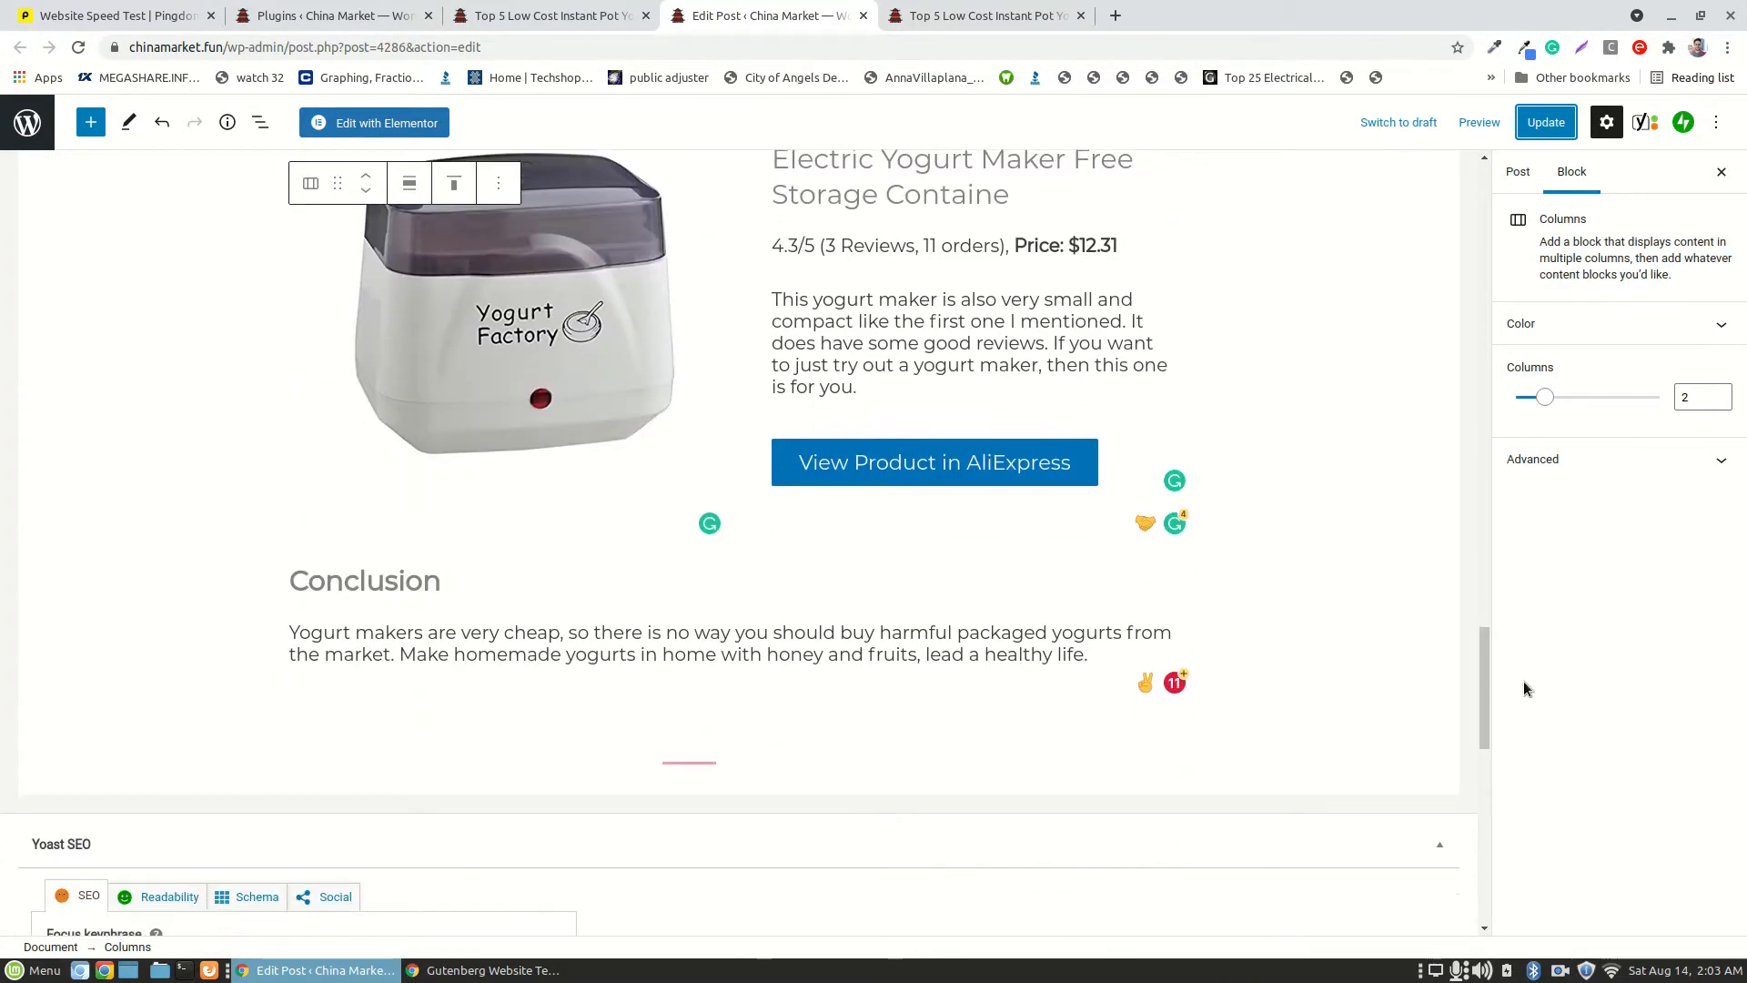
left_click_drag(1488, 686, 1484, 155)
- Examine the original Elementor version of the article from its featured image through the product sections to the Conclusion for comparison
left_click(1025, 22)
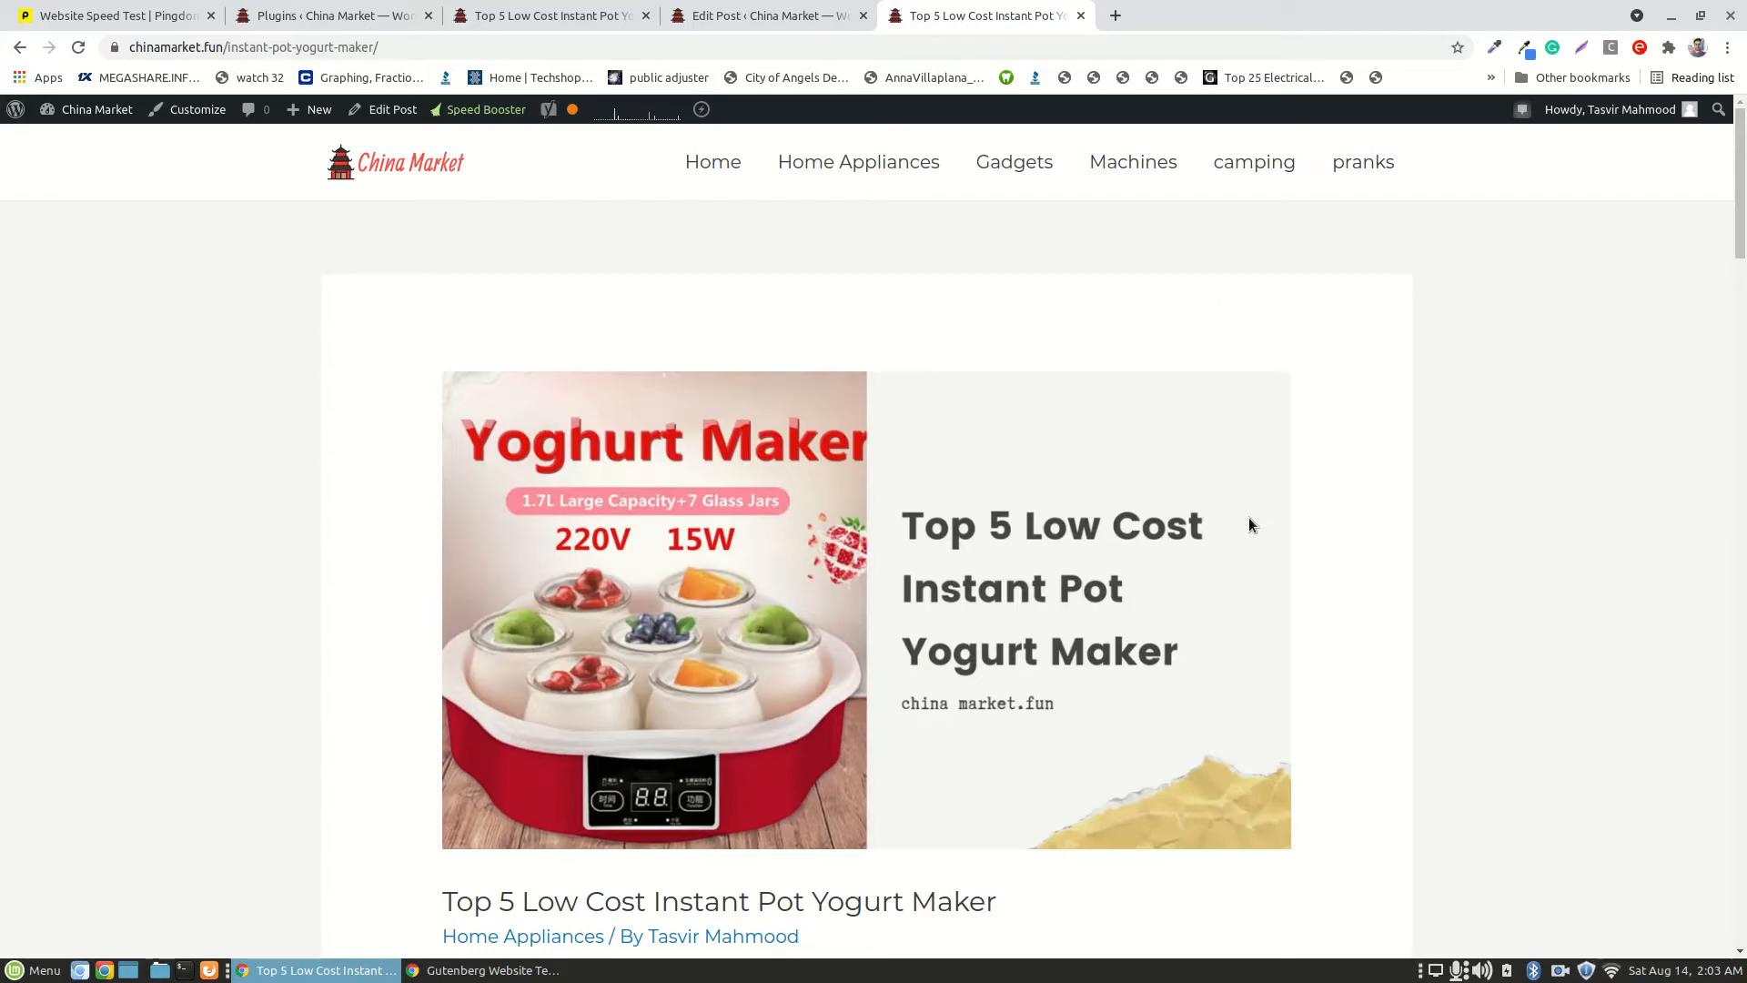
scroll(1249, 519, "down", 5)
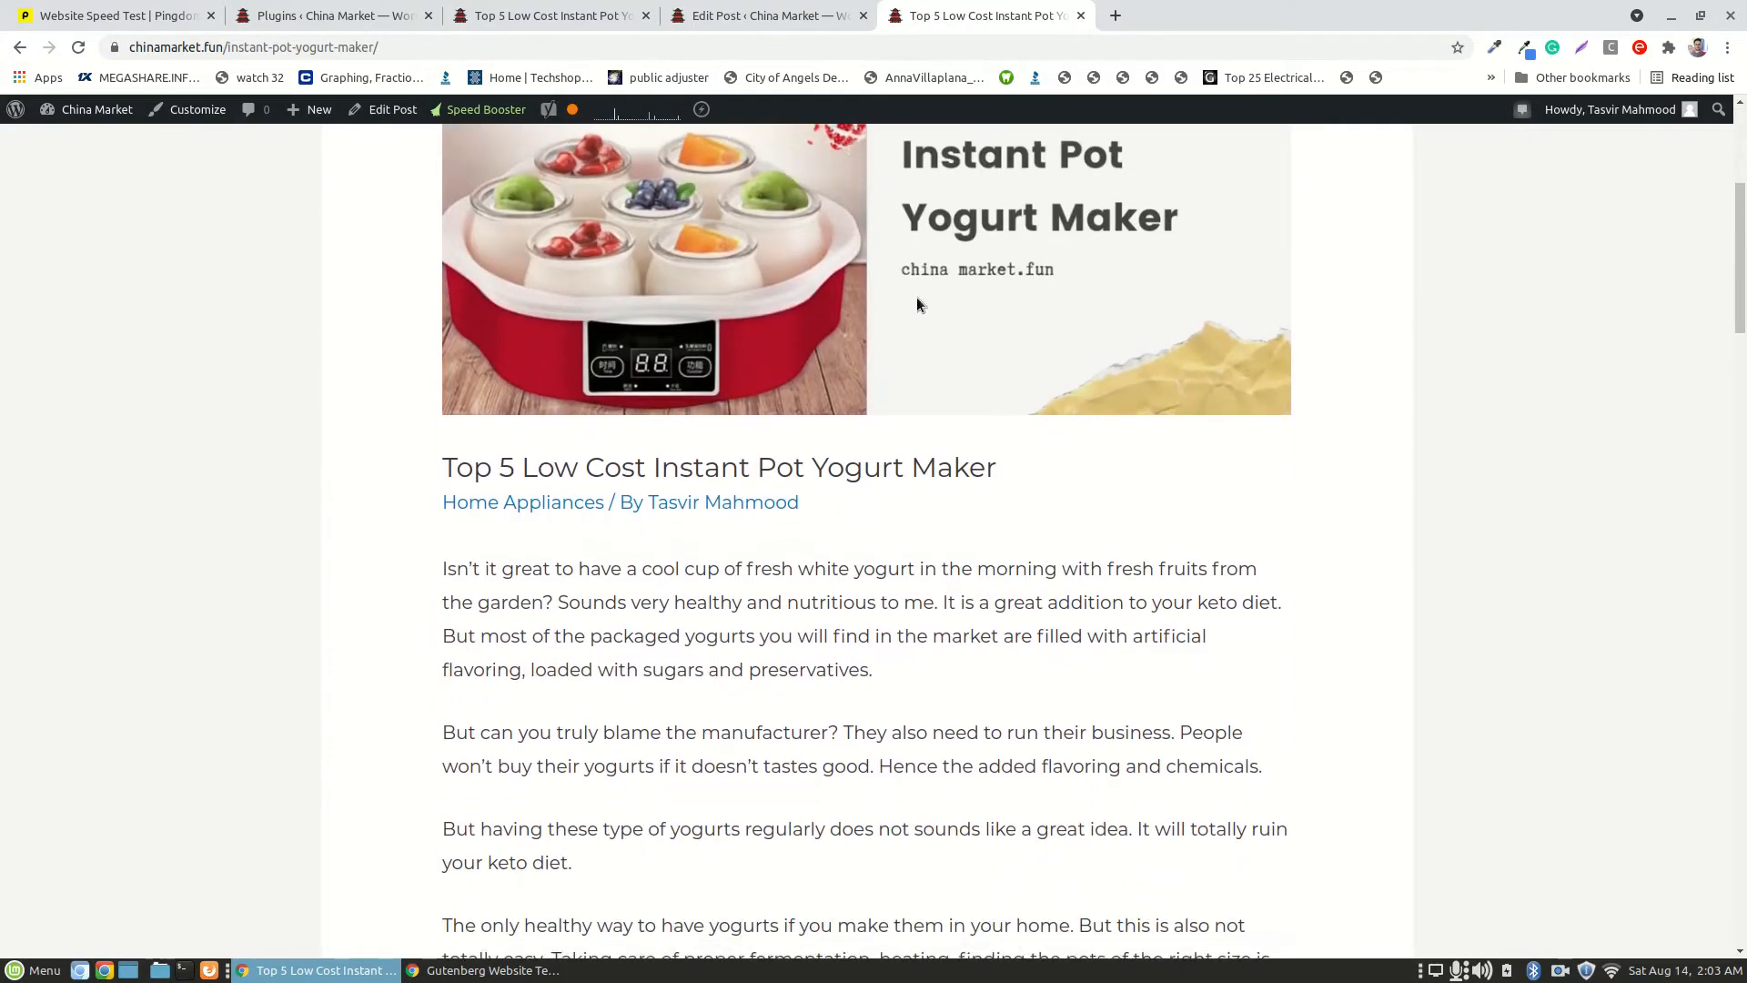
left_click(579, 21)
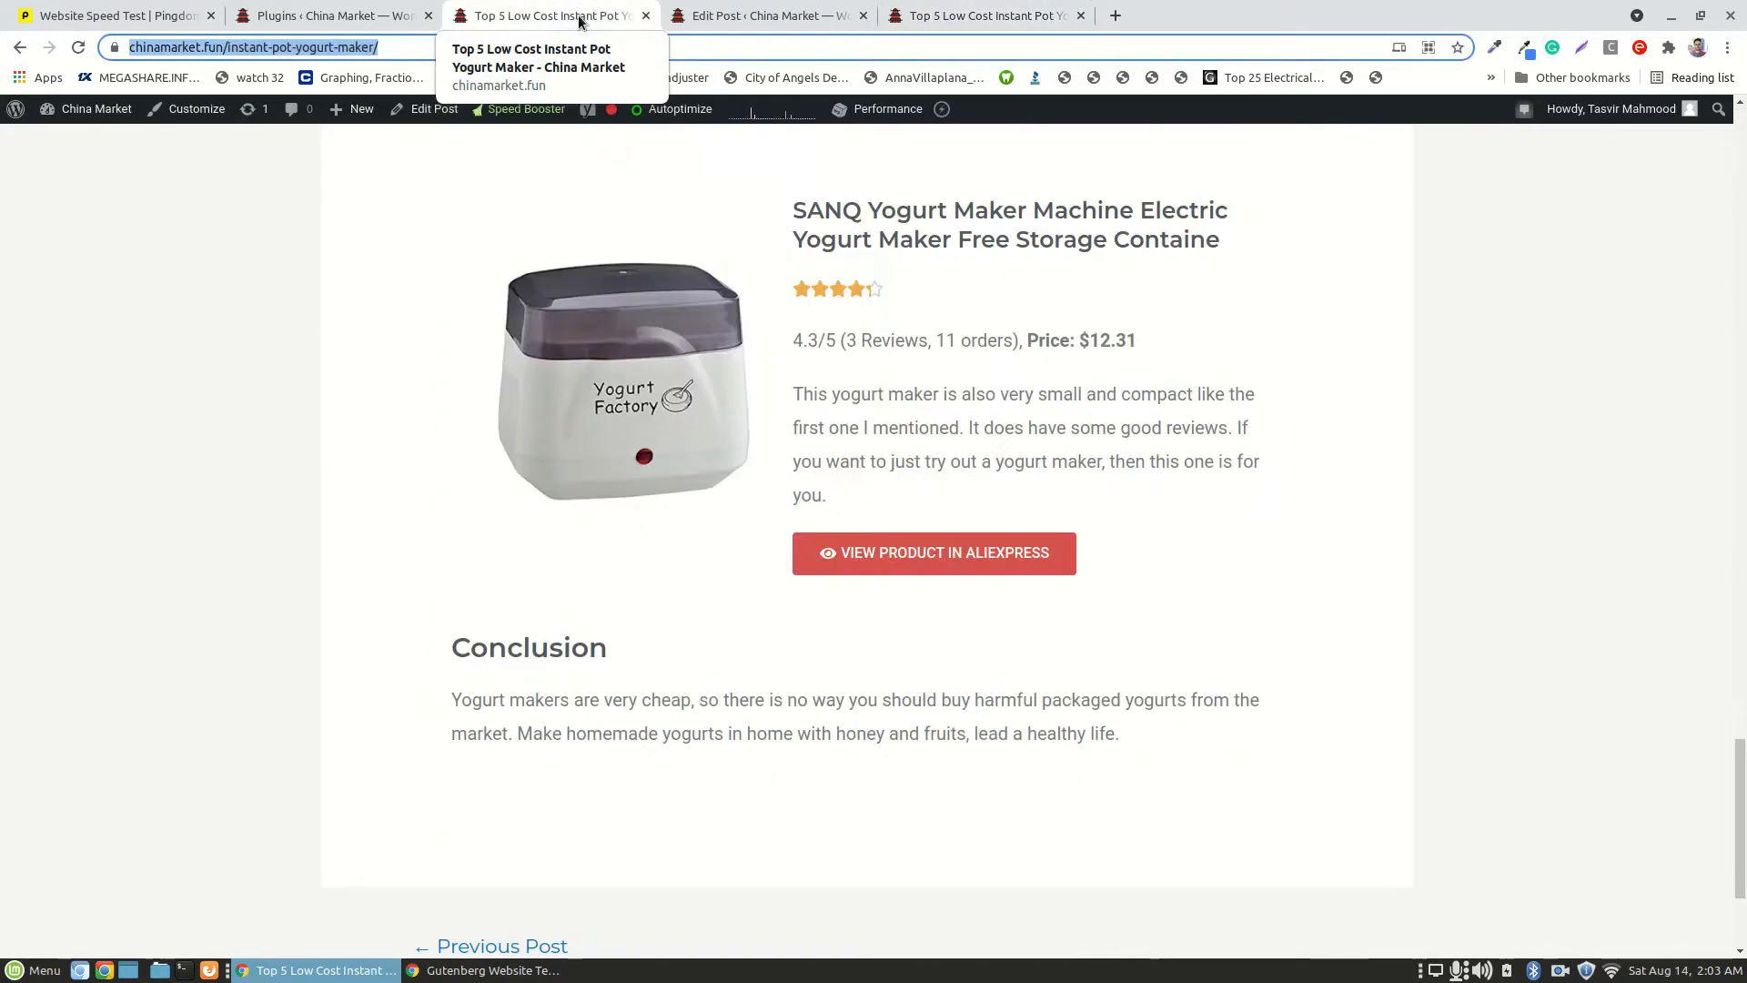
left_click_drag(1742, 819, 1742, 173)
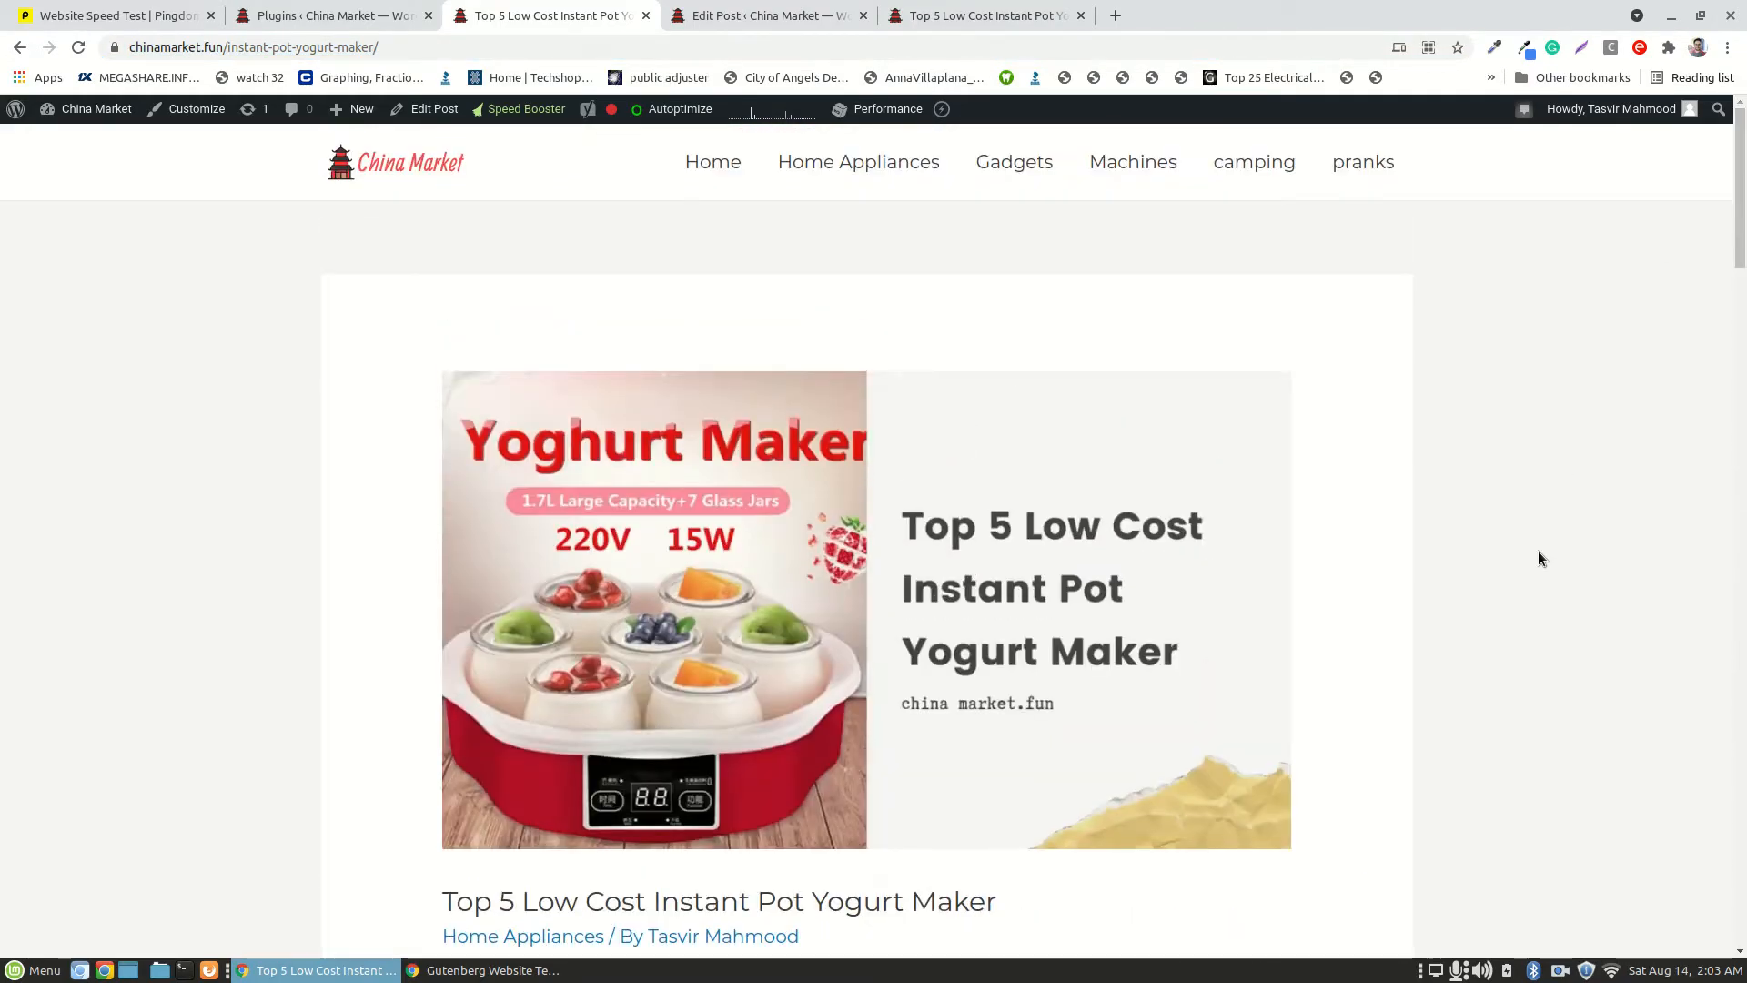
scroll(1538, 557, "down", 4)
scroll(975, 692, "down", 5)
scroll(975, 696, "down", 5)
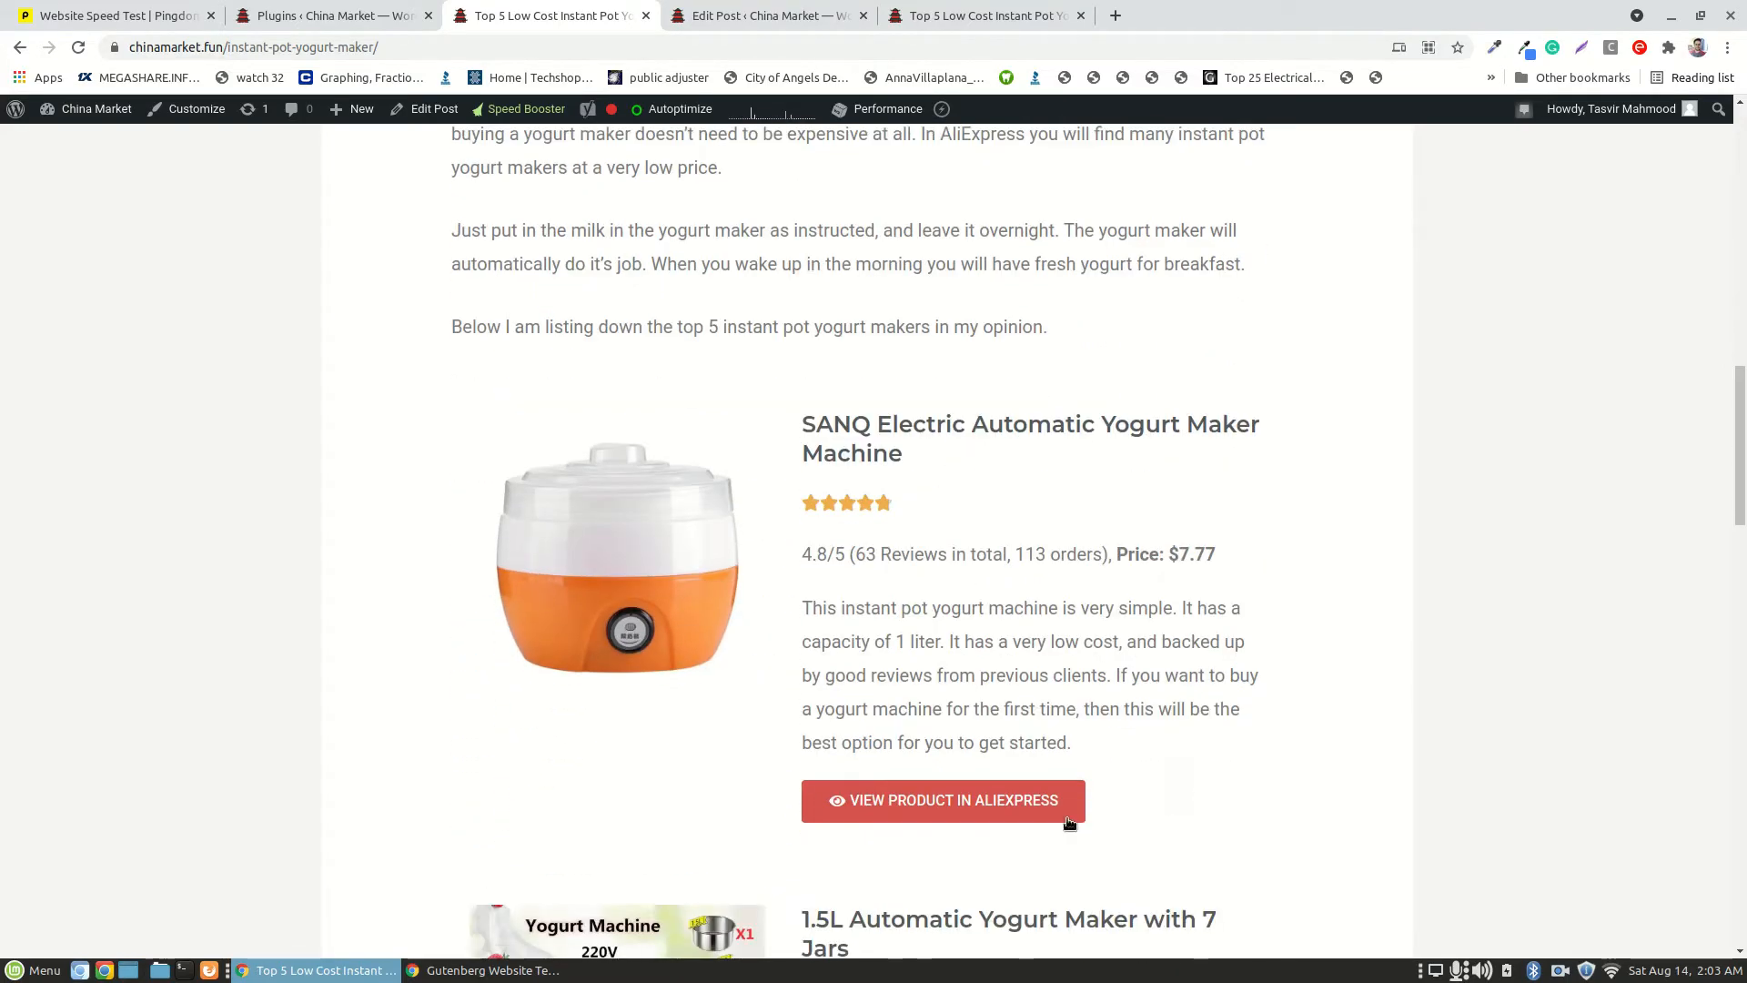
scroll(1179, 806, "down", 4)
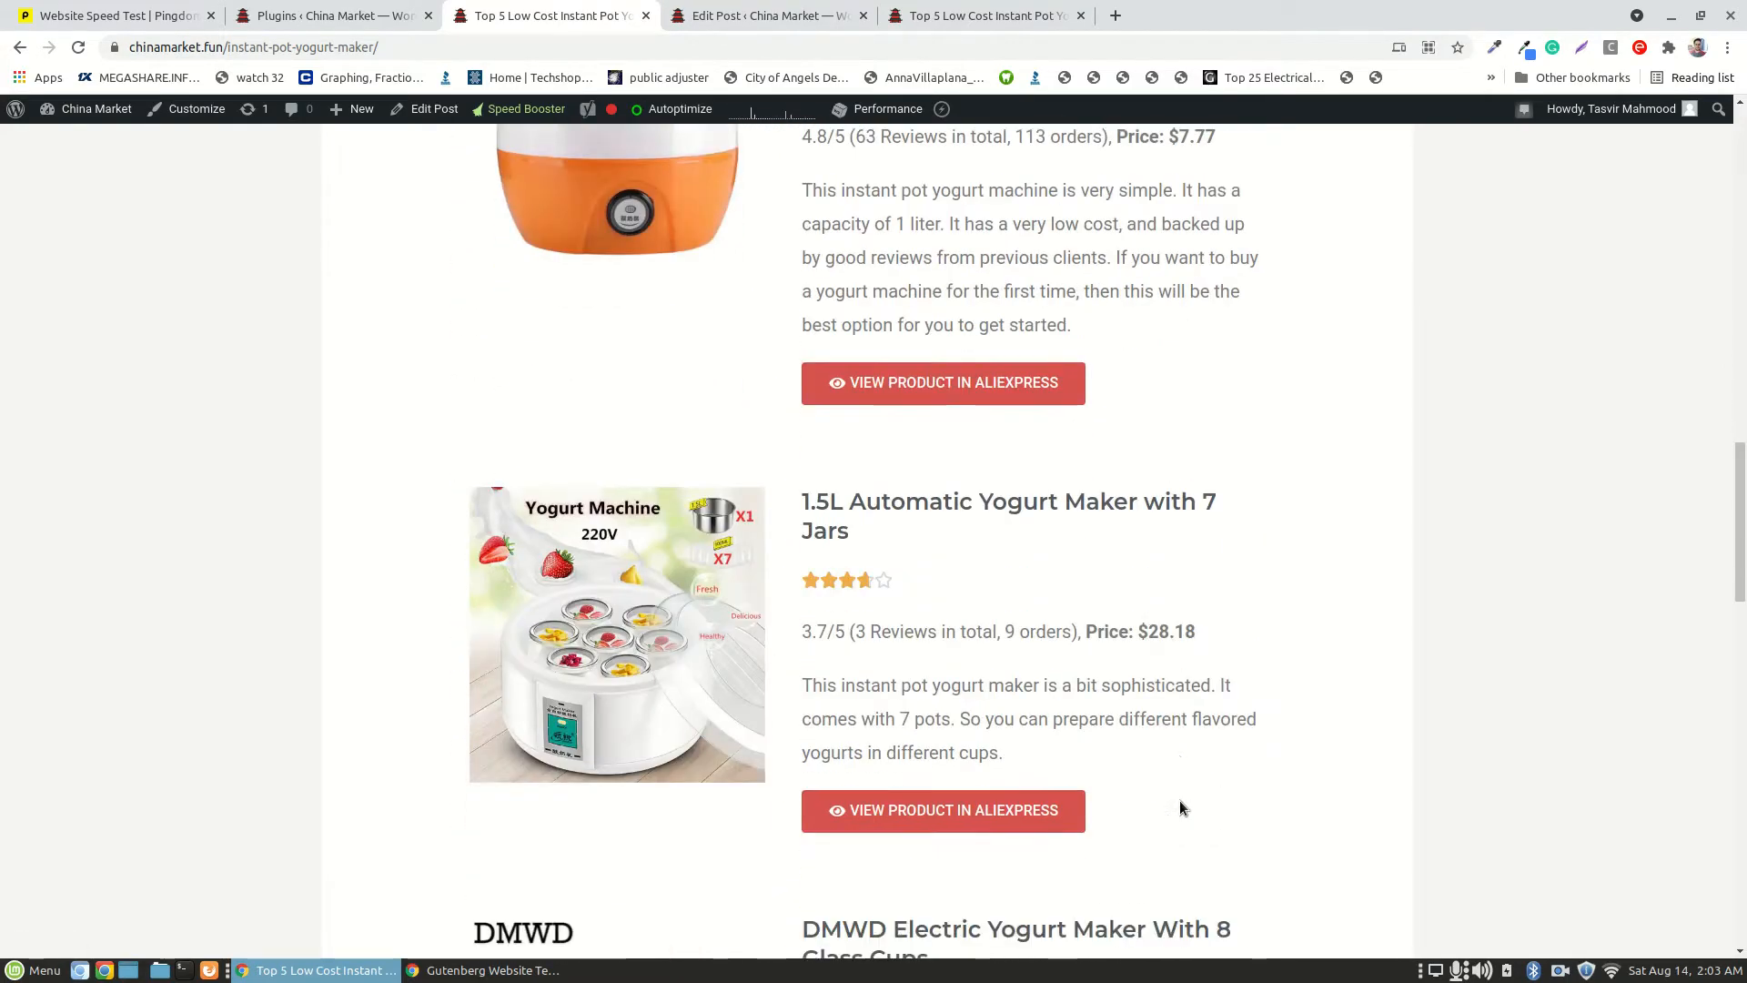
scroll(1182, 807, "down", 10)
scroll(1180, 808, "down", 7)
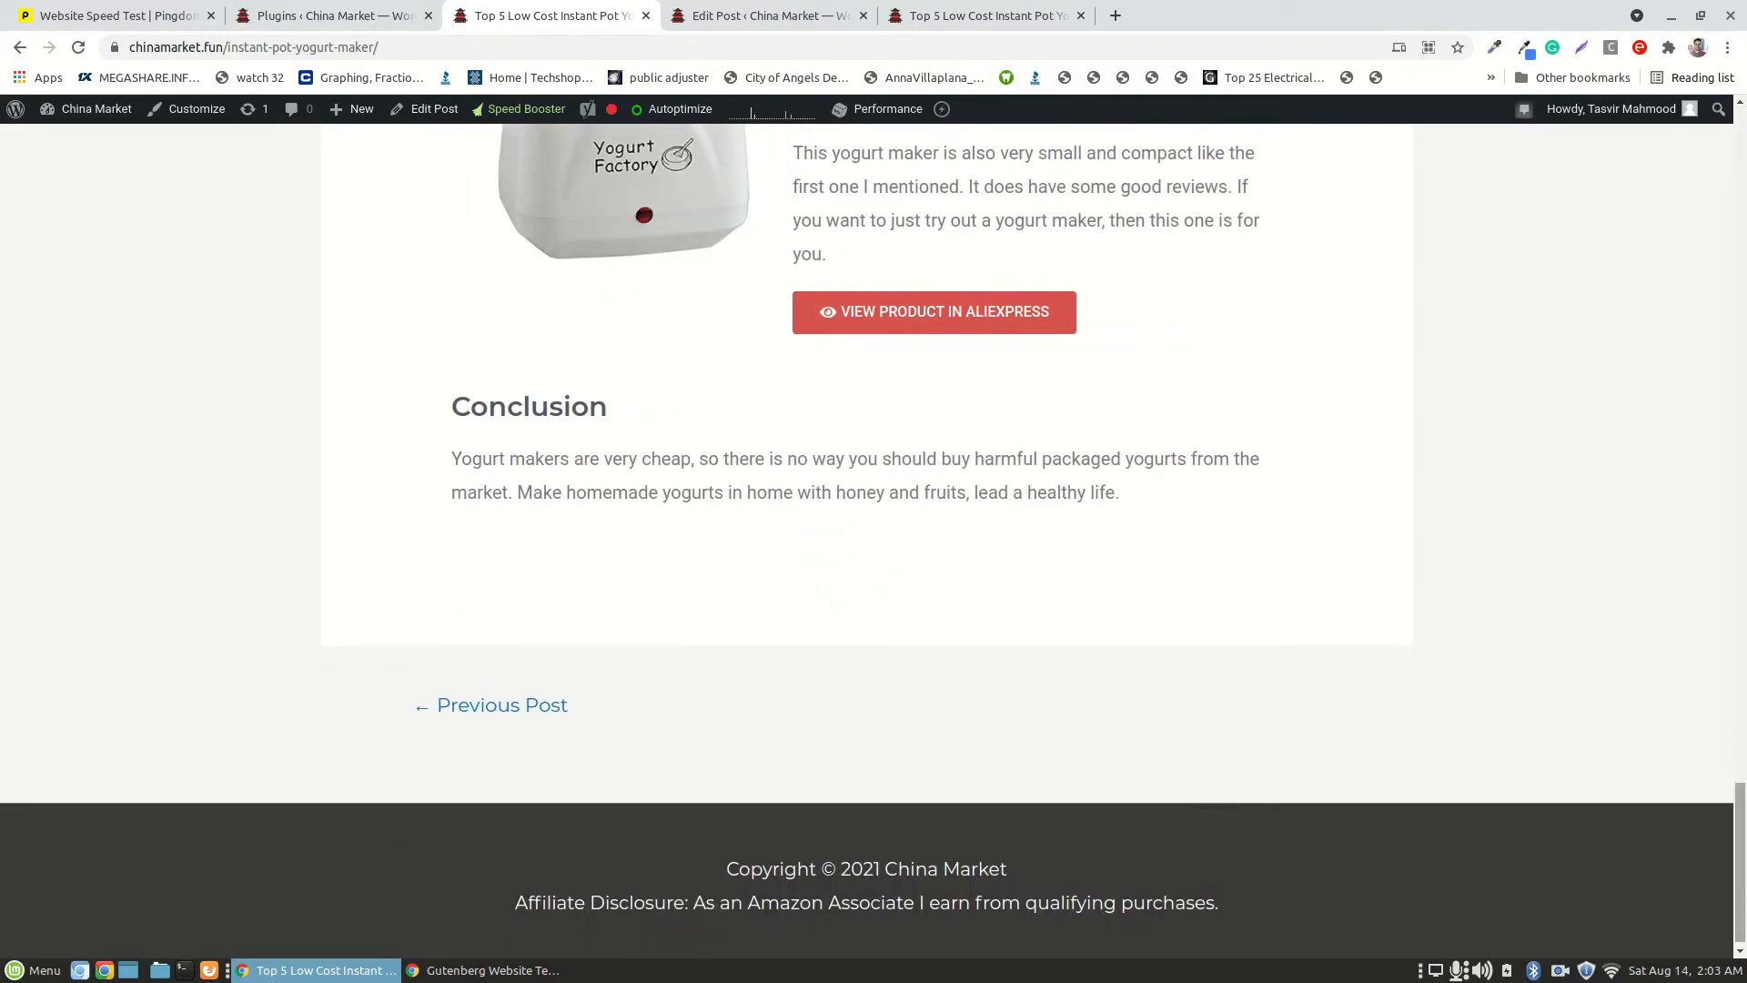
key("Home")
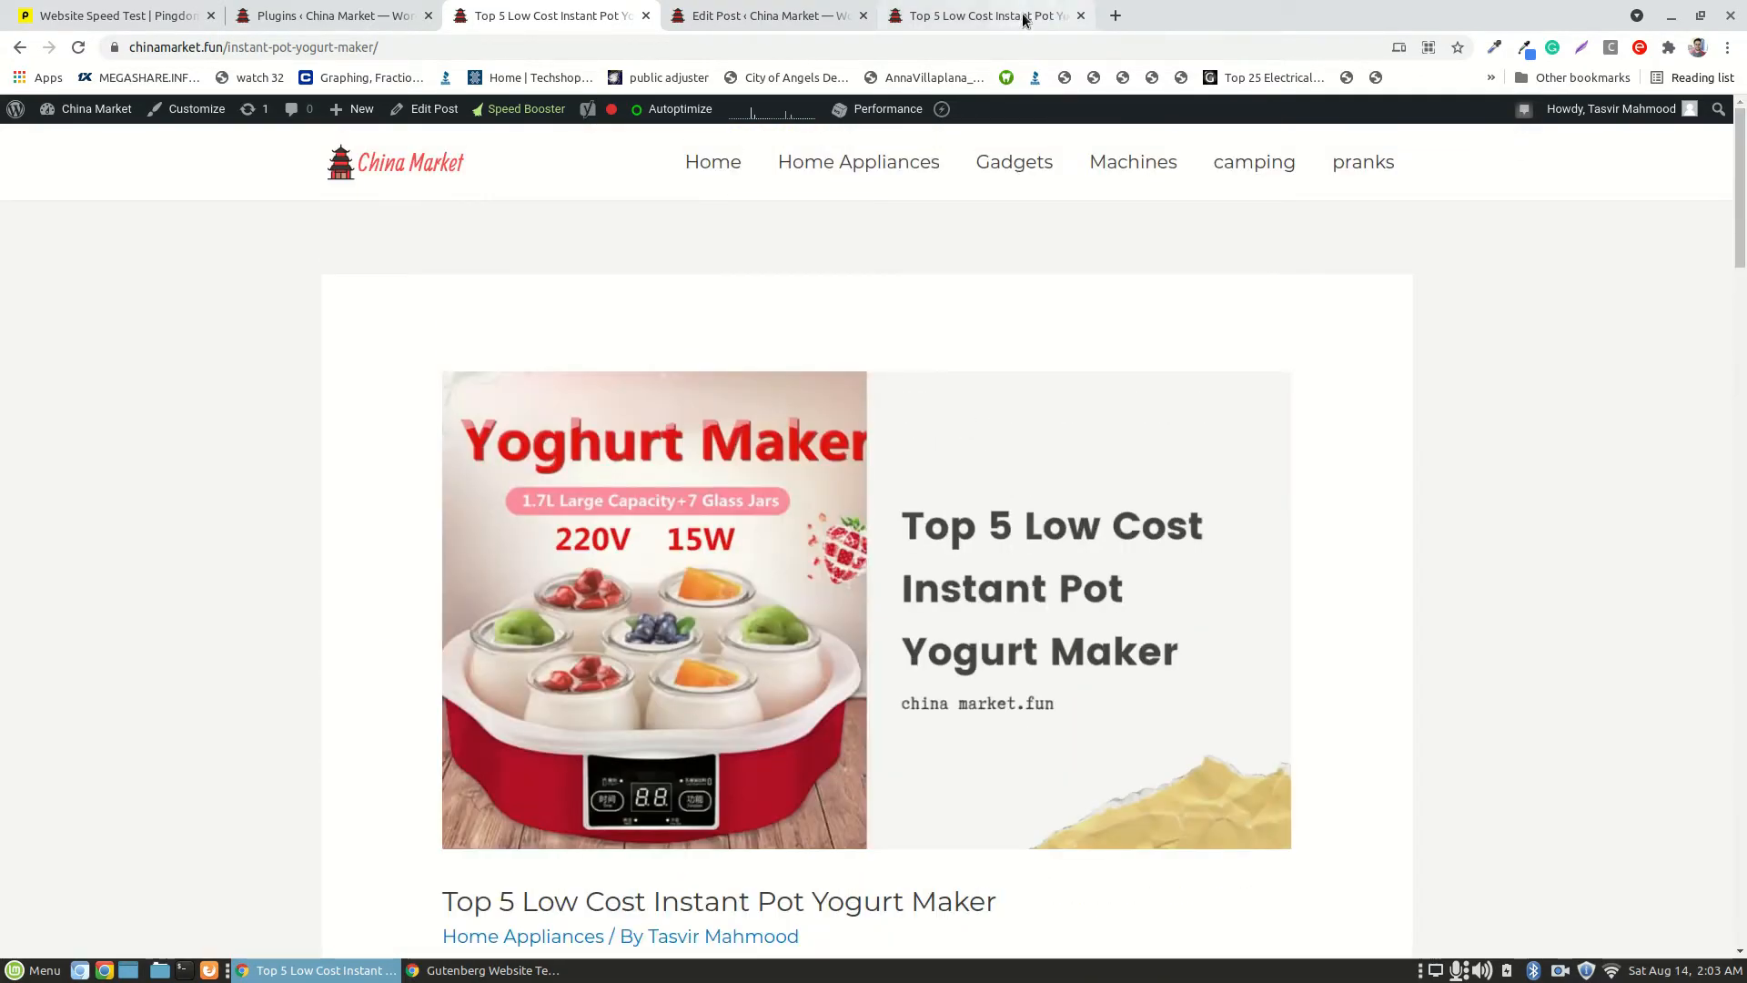
- Examine the published Gutenberg version of the article, checking each product's layout, star rating and AliExpress button through to the Conclusion
left_click(1023, 16)
scroll(1147, 397, "down", 7)
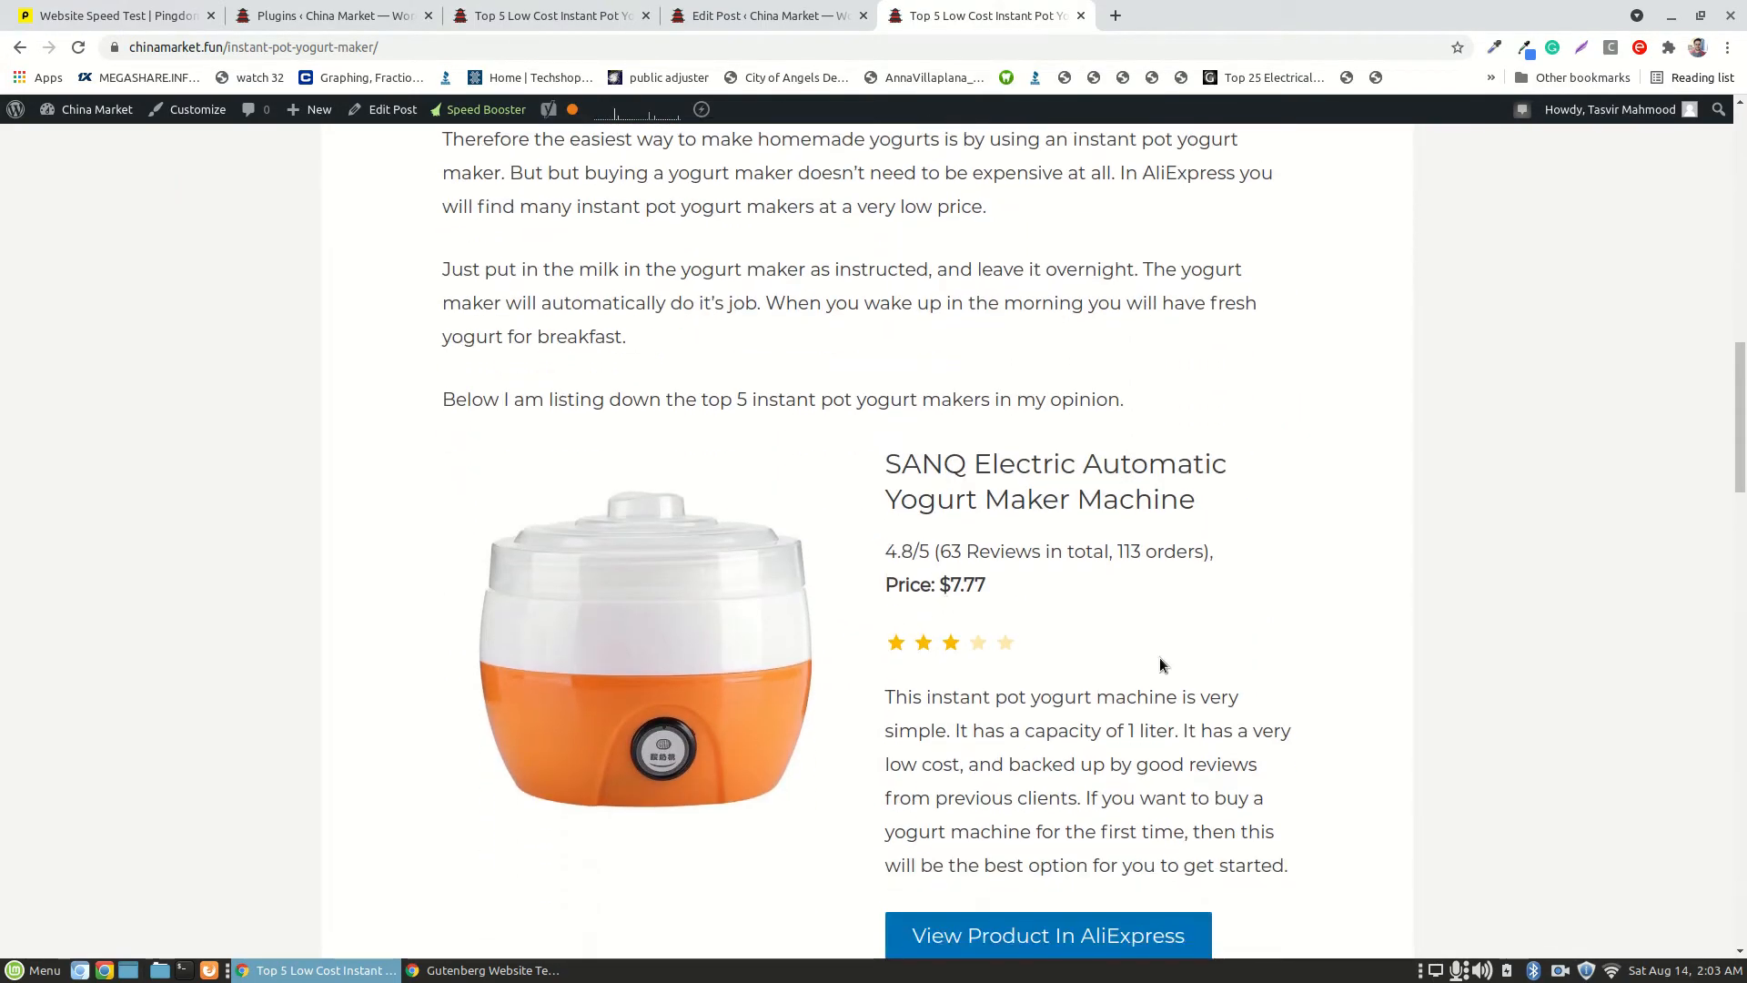
scroll(1141, 679, "down", 2)
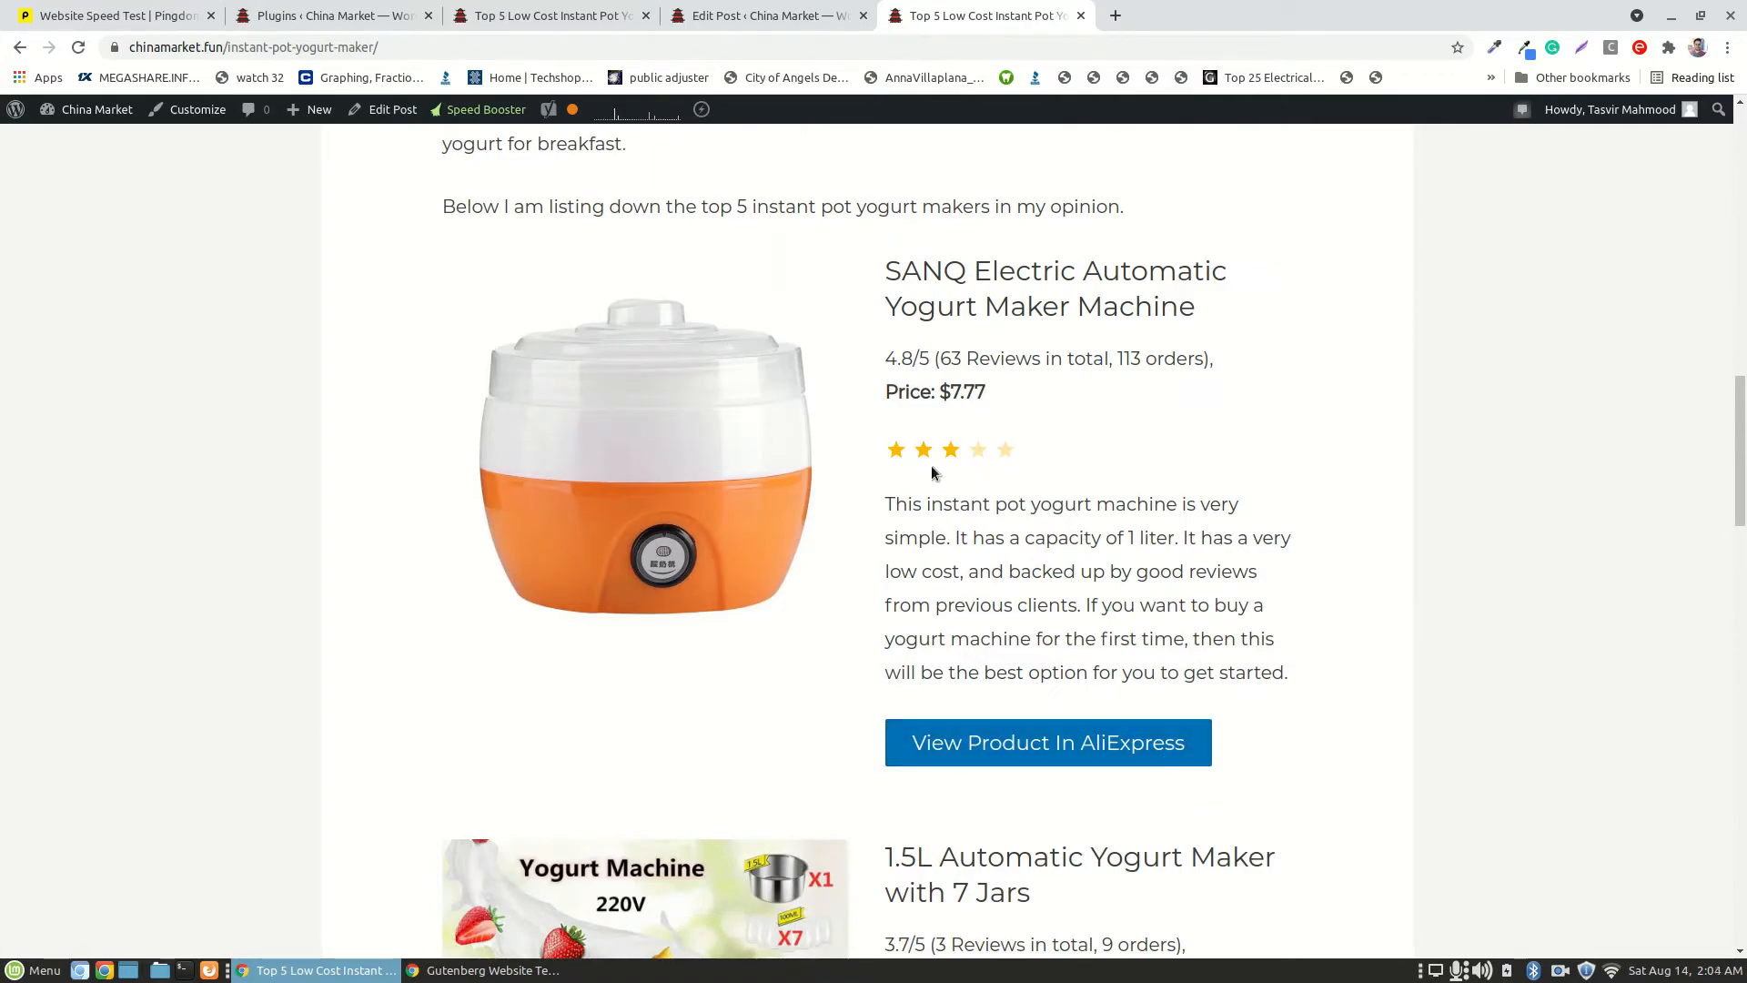
scroll(964, 450, "down", 7)
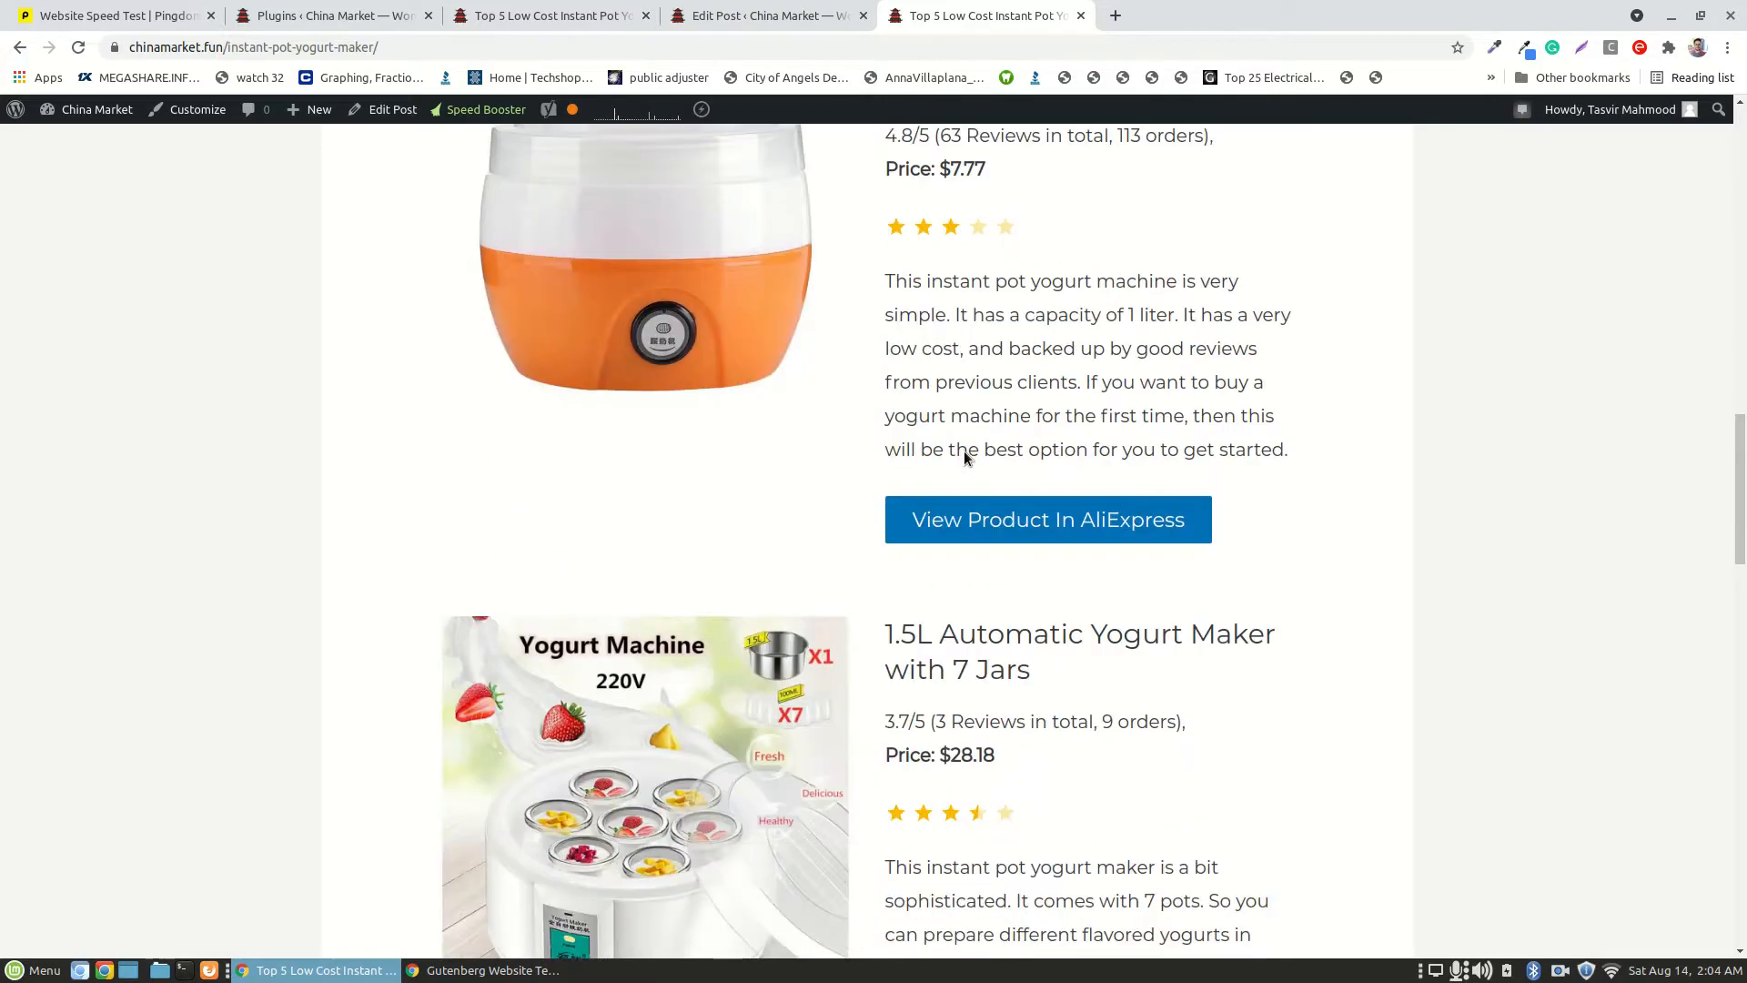
scroll(964, 450, "down", 7)
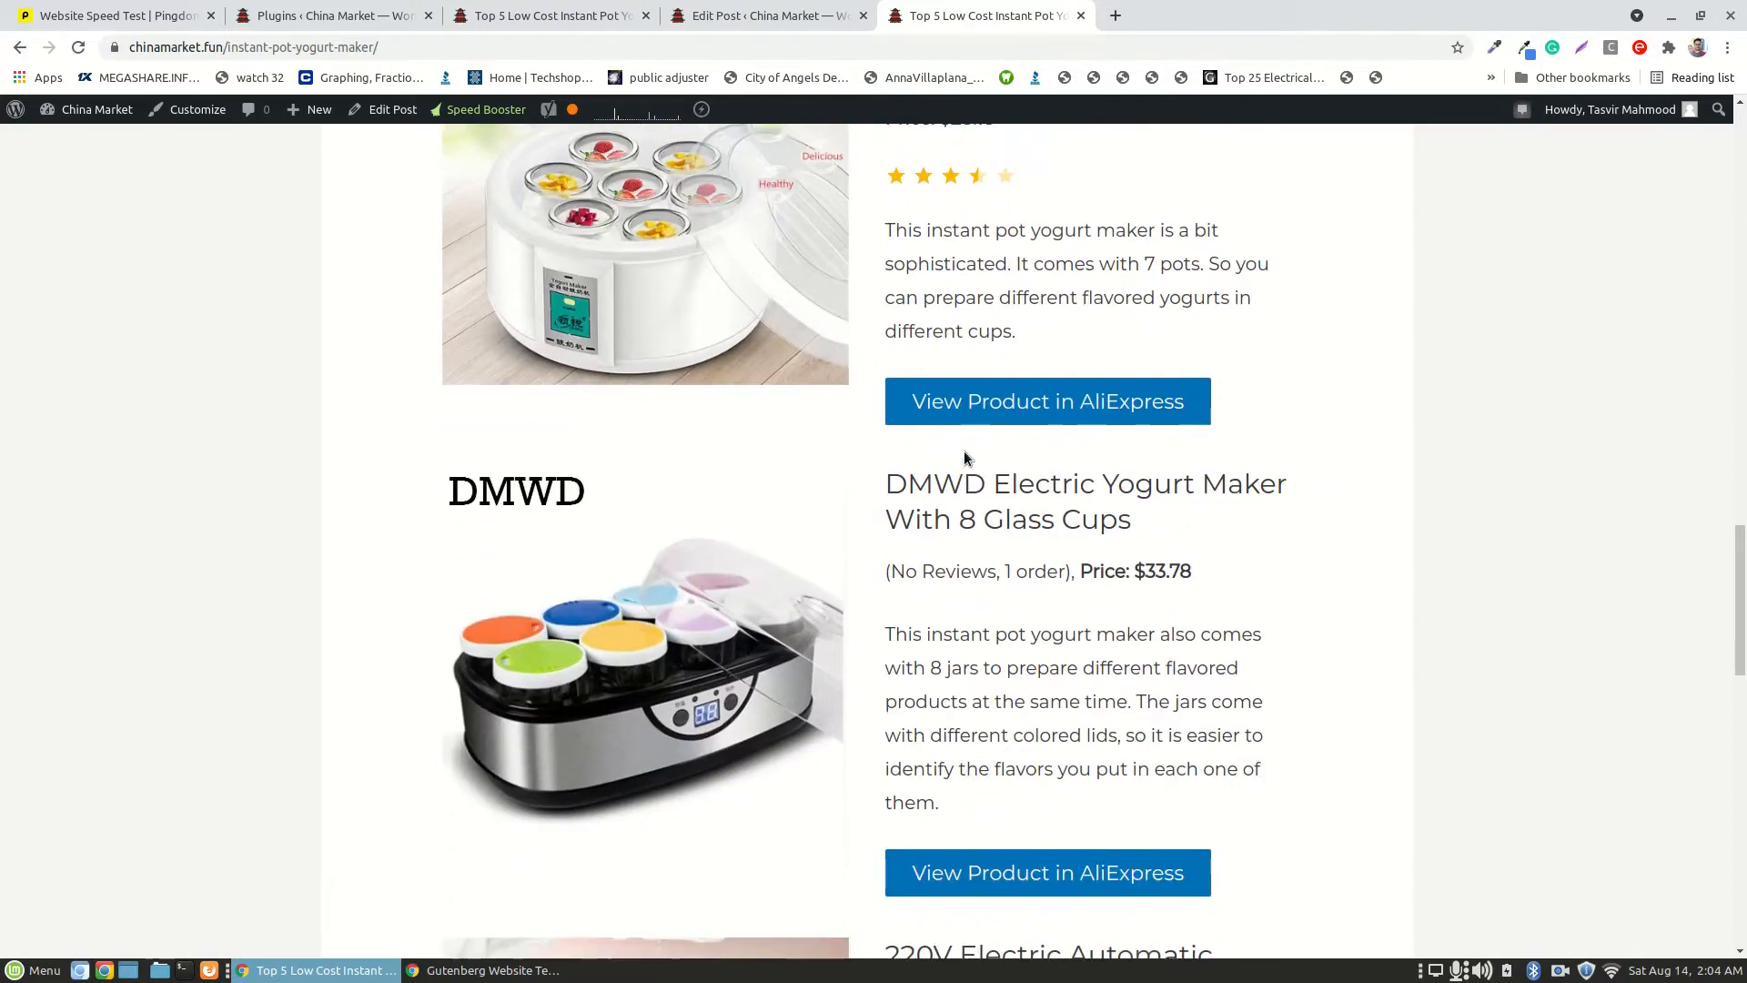
scroll(963, 450, "down", 10)
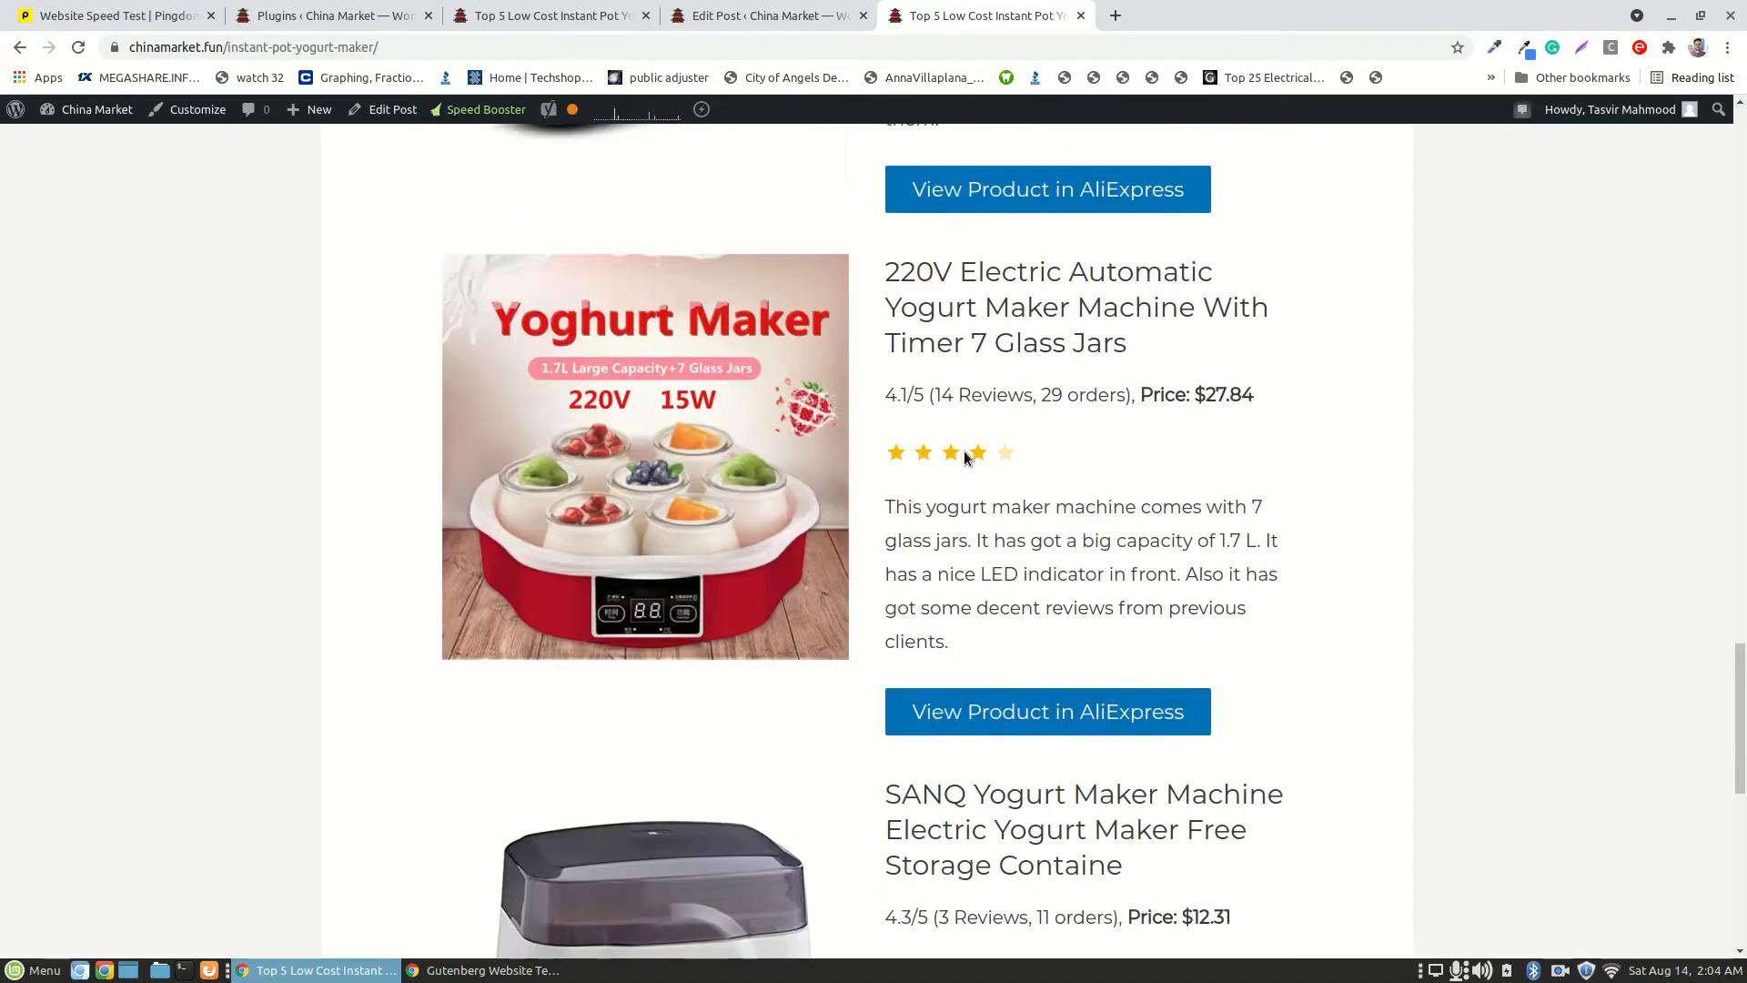
scroll(966, 453, "down", 2)
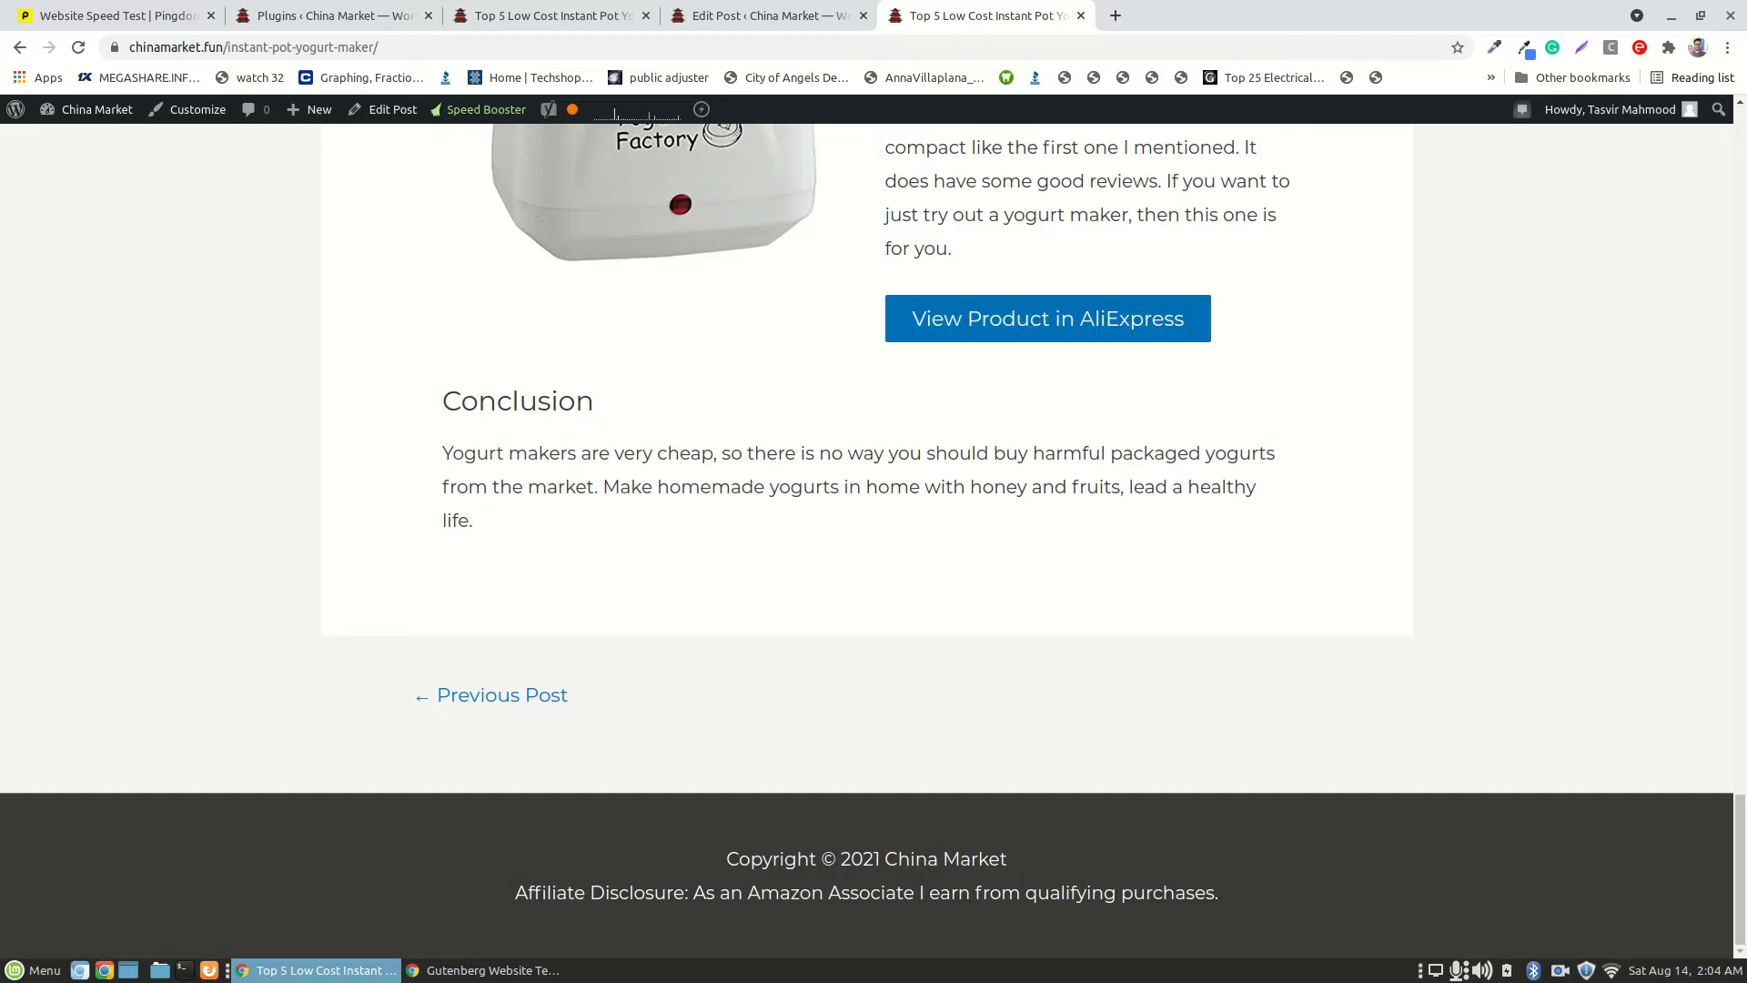
left_click_drag(1741, 829, 1741, 137)
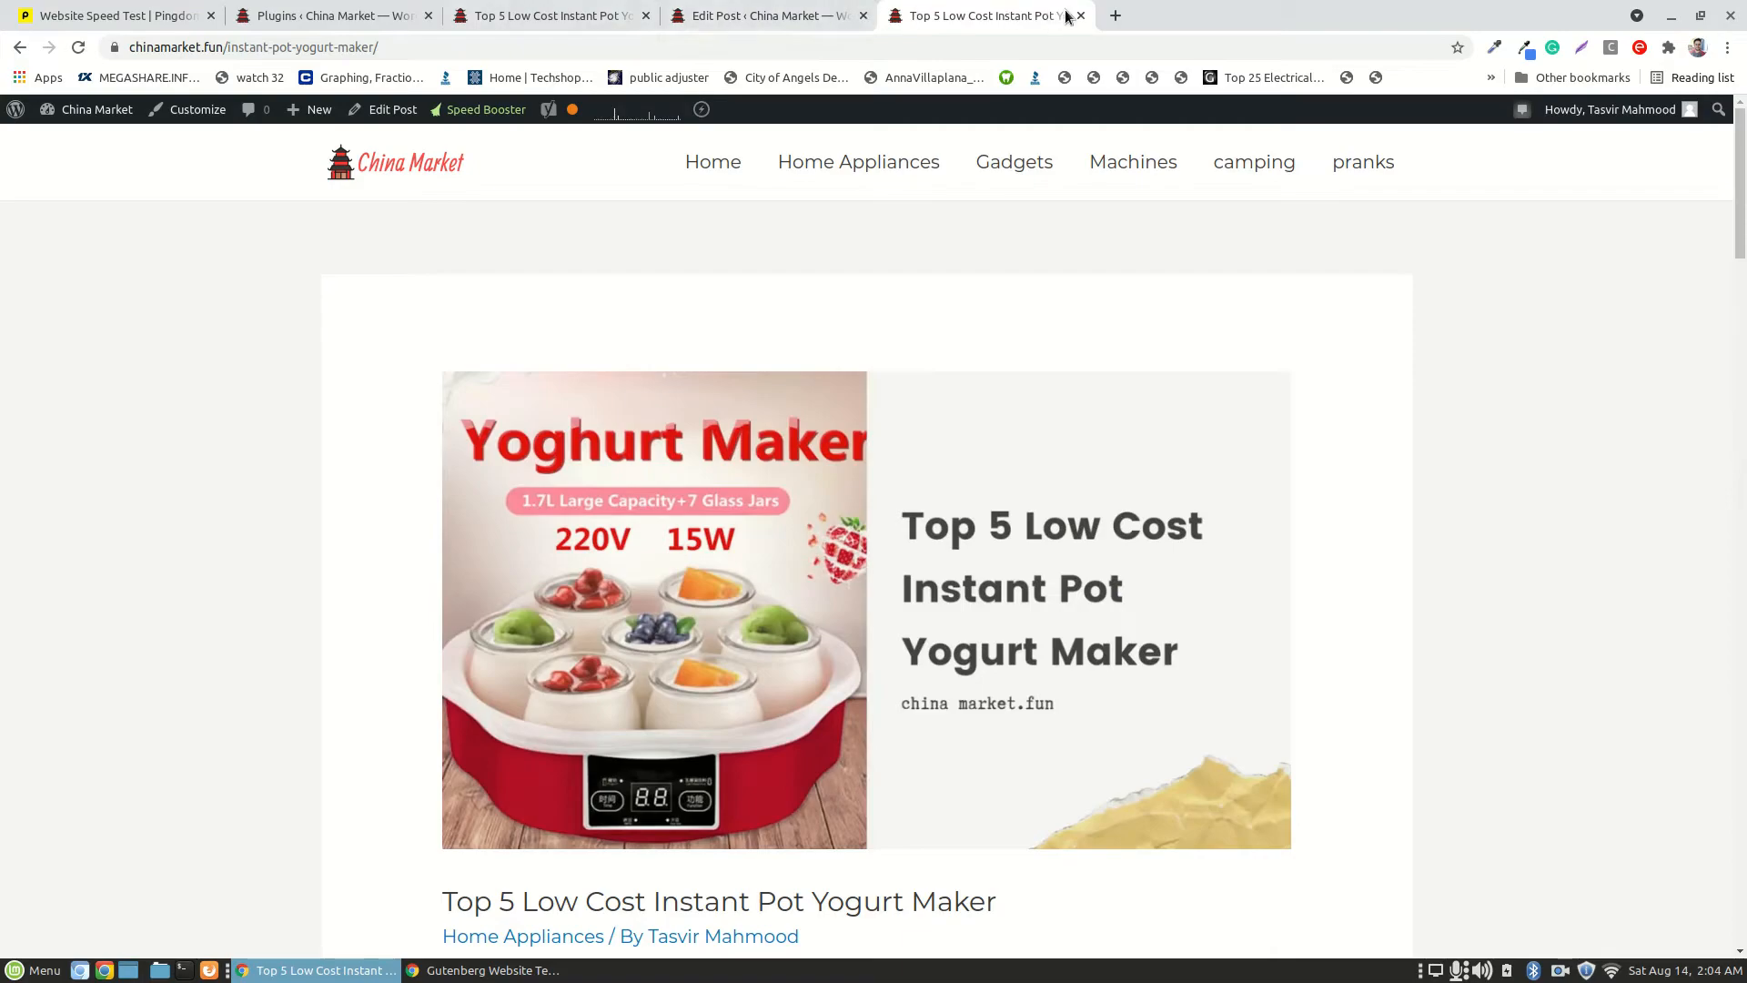
- Open the Pingdom Website Speed Test in a new browser tab, dismissing the tab-grouping tip
left_click(1115, 15)
left_click(1104, 51)
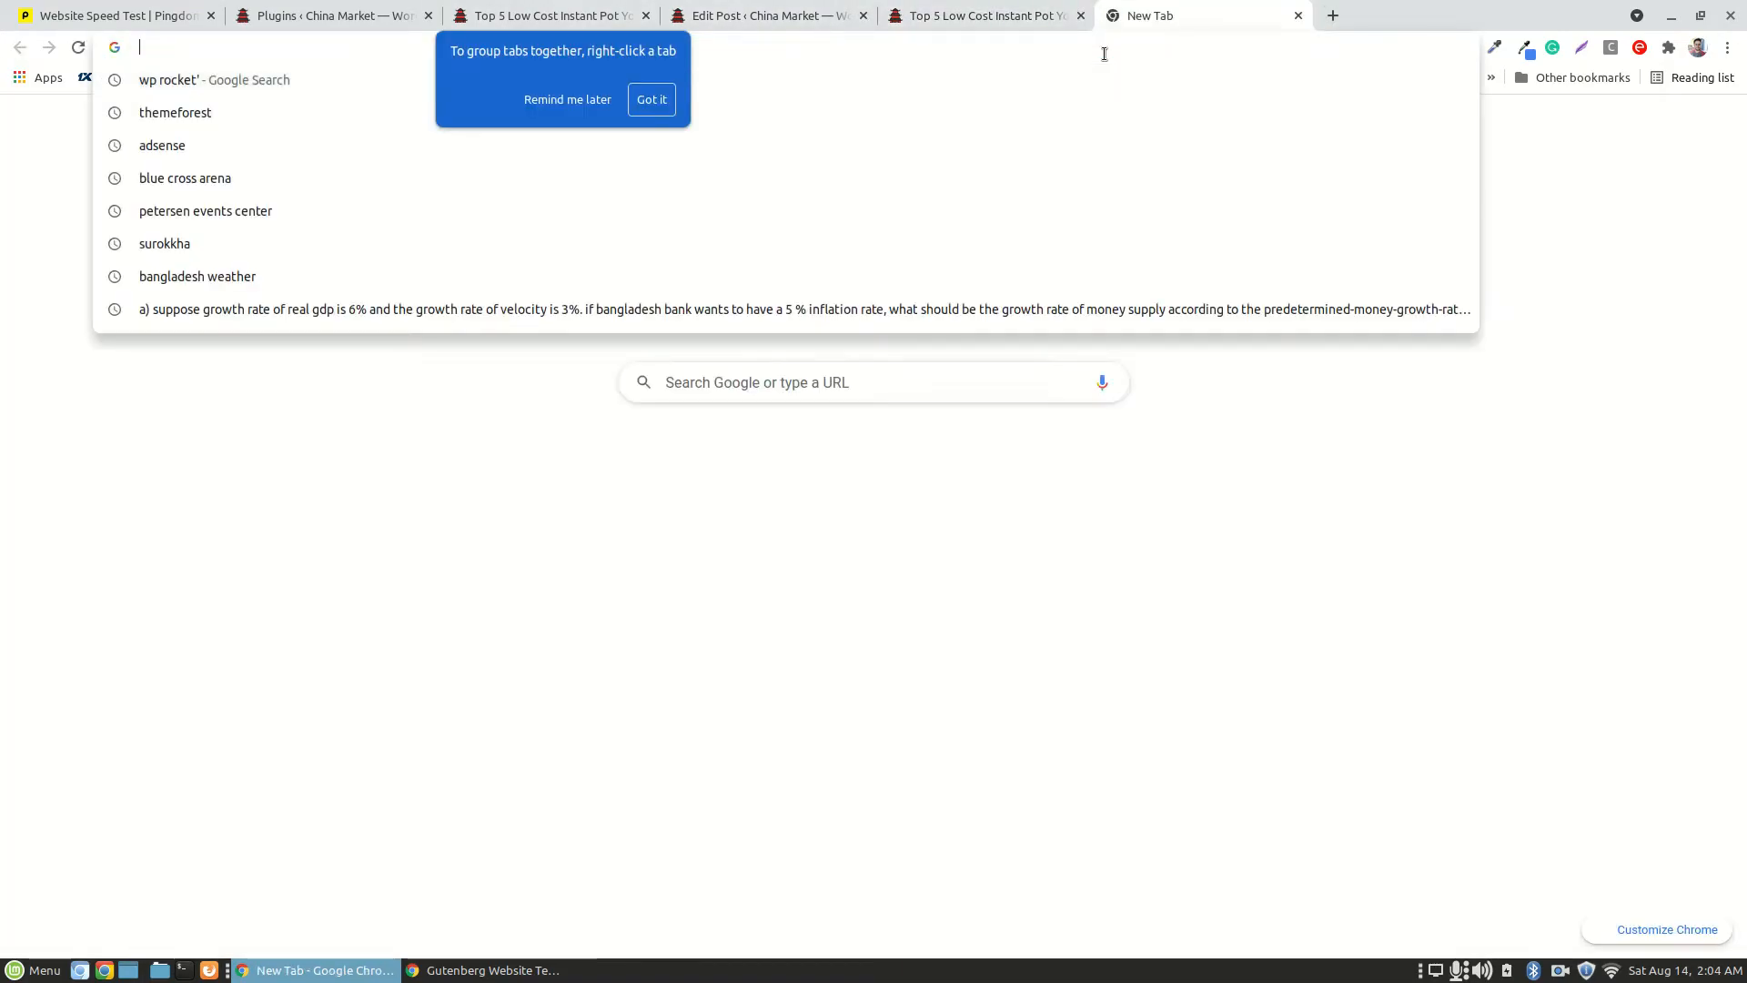
left_click(670, 99)
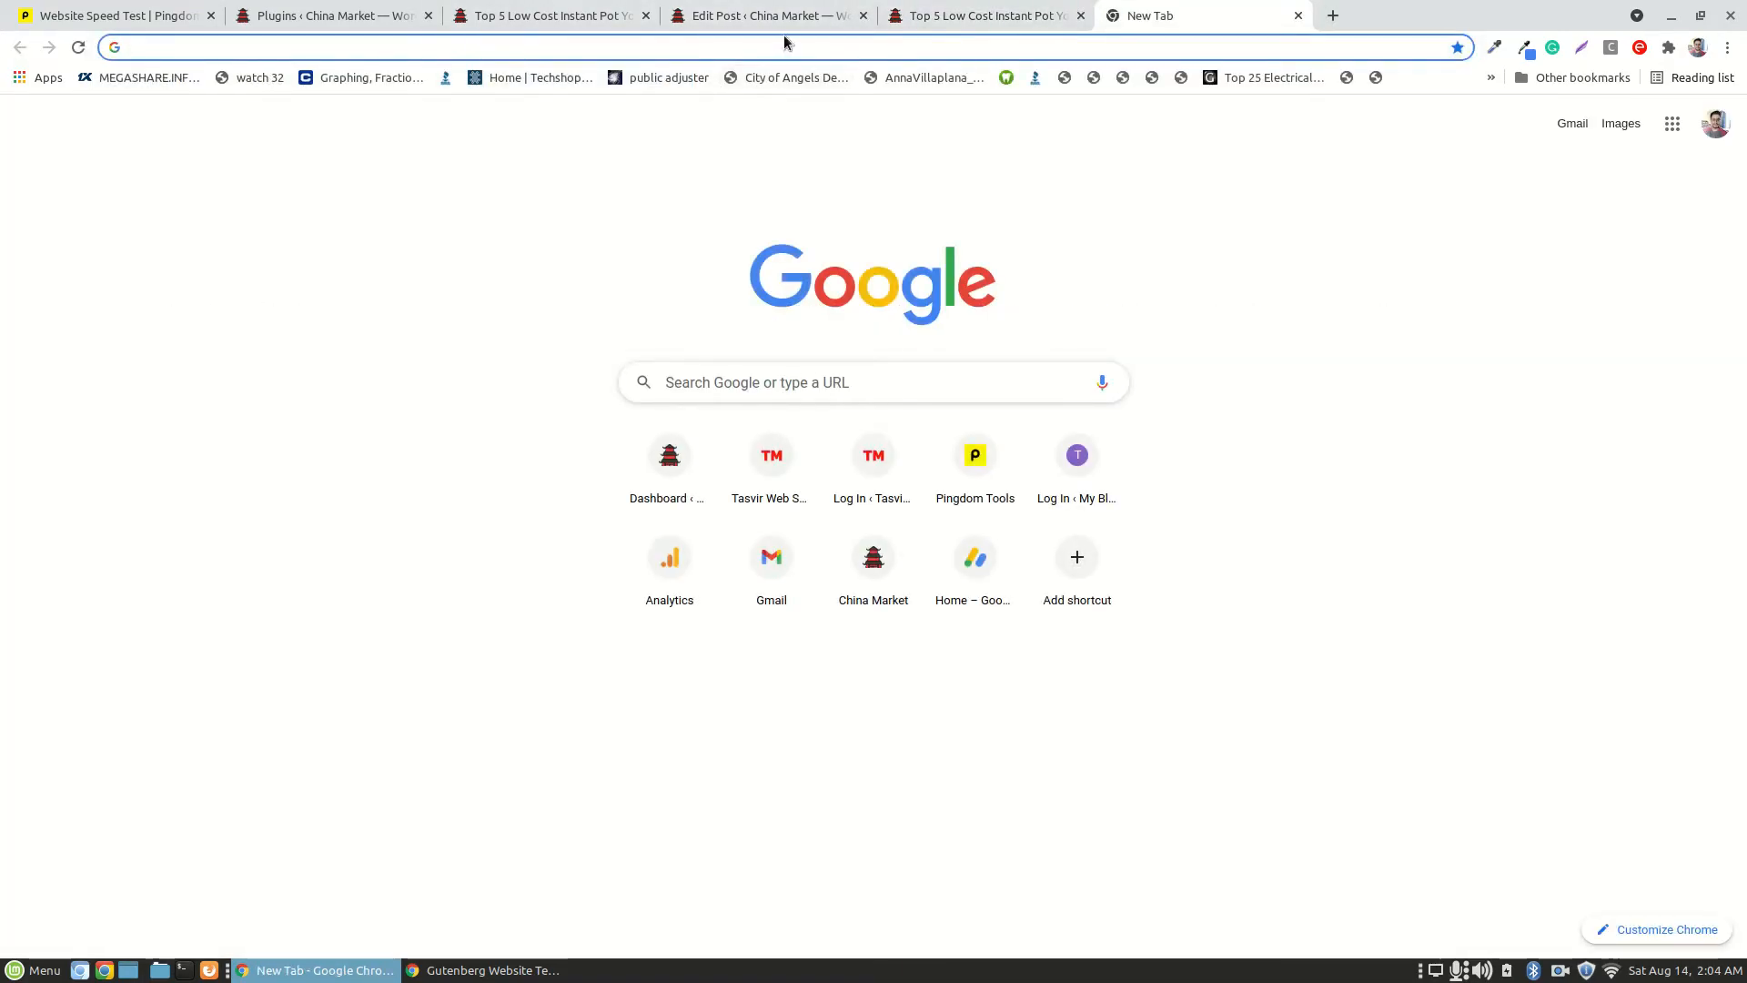
left_click(997, 491)
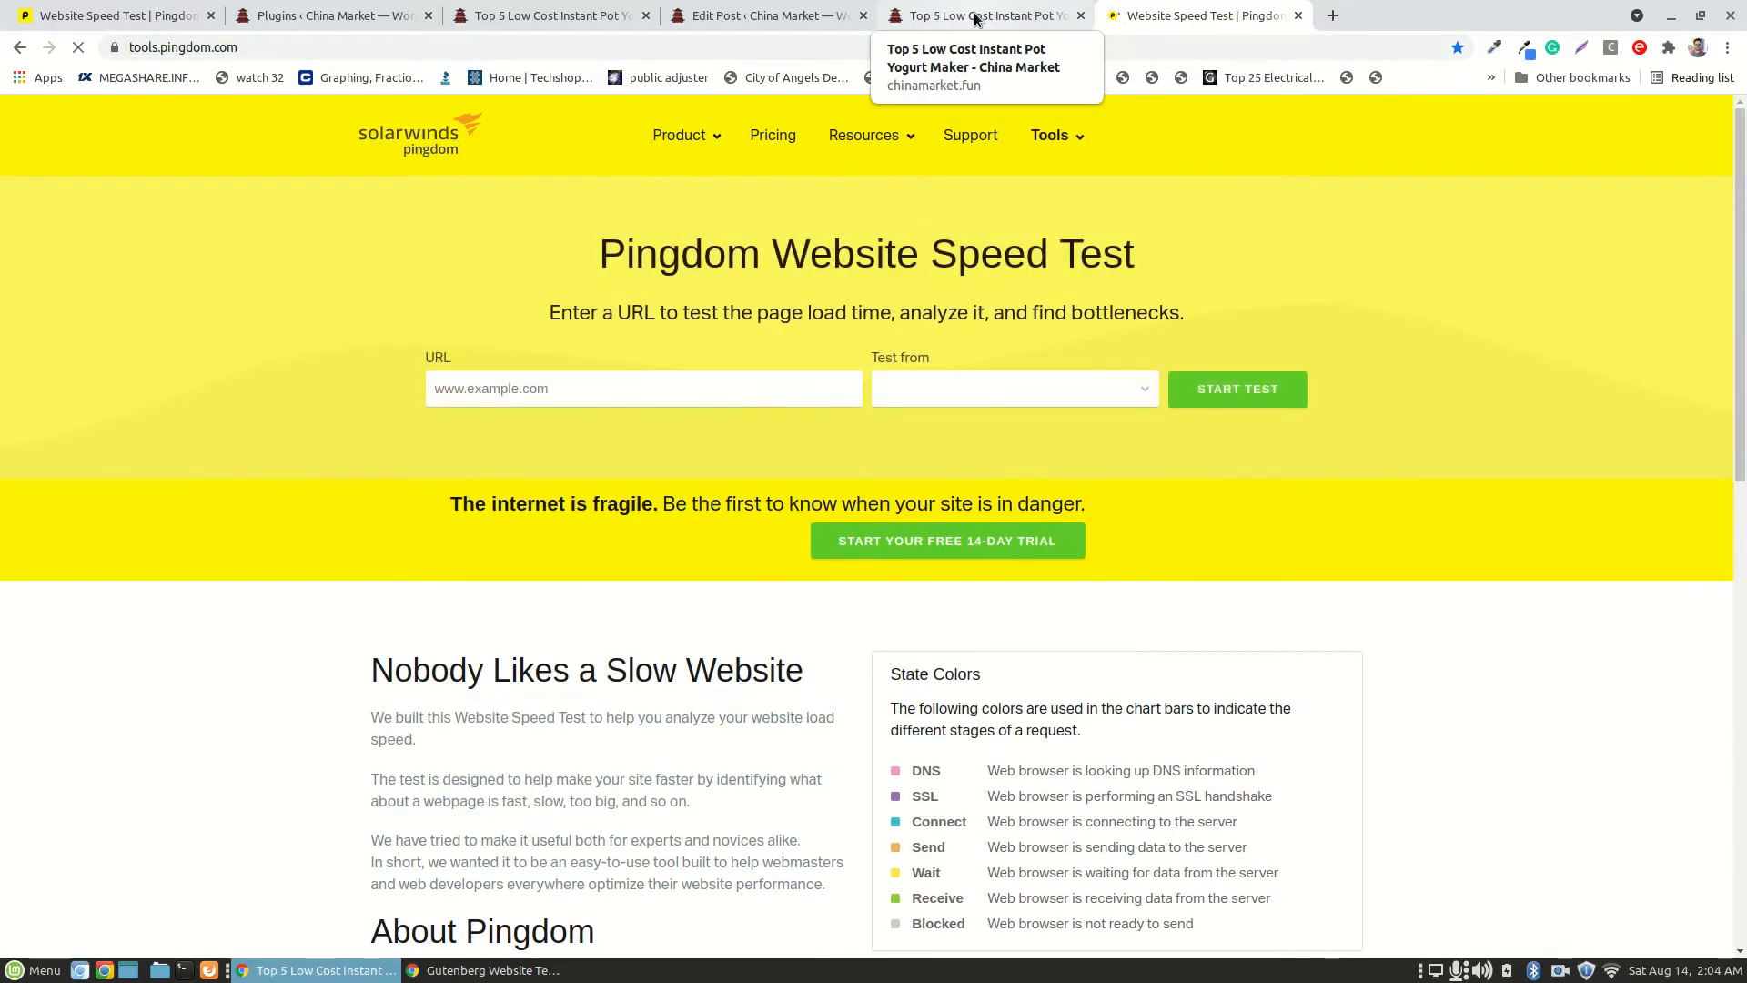
- Copy the URL of the rebuilt article, chinamarket.fun/instant-pot-yogurt-maker/, from its published page
left_click(974, 15)
left_click(952, 48)
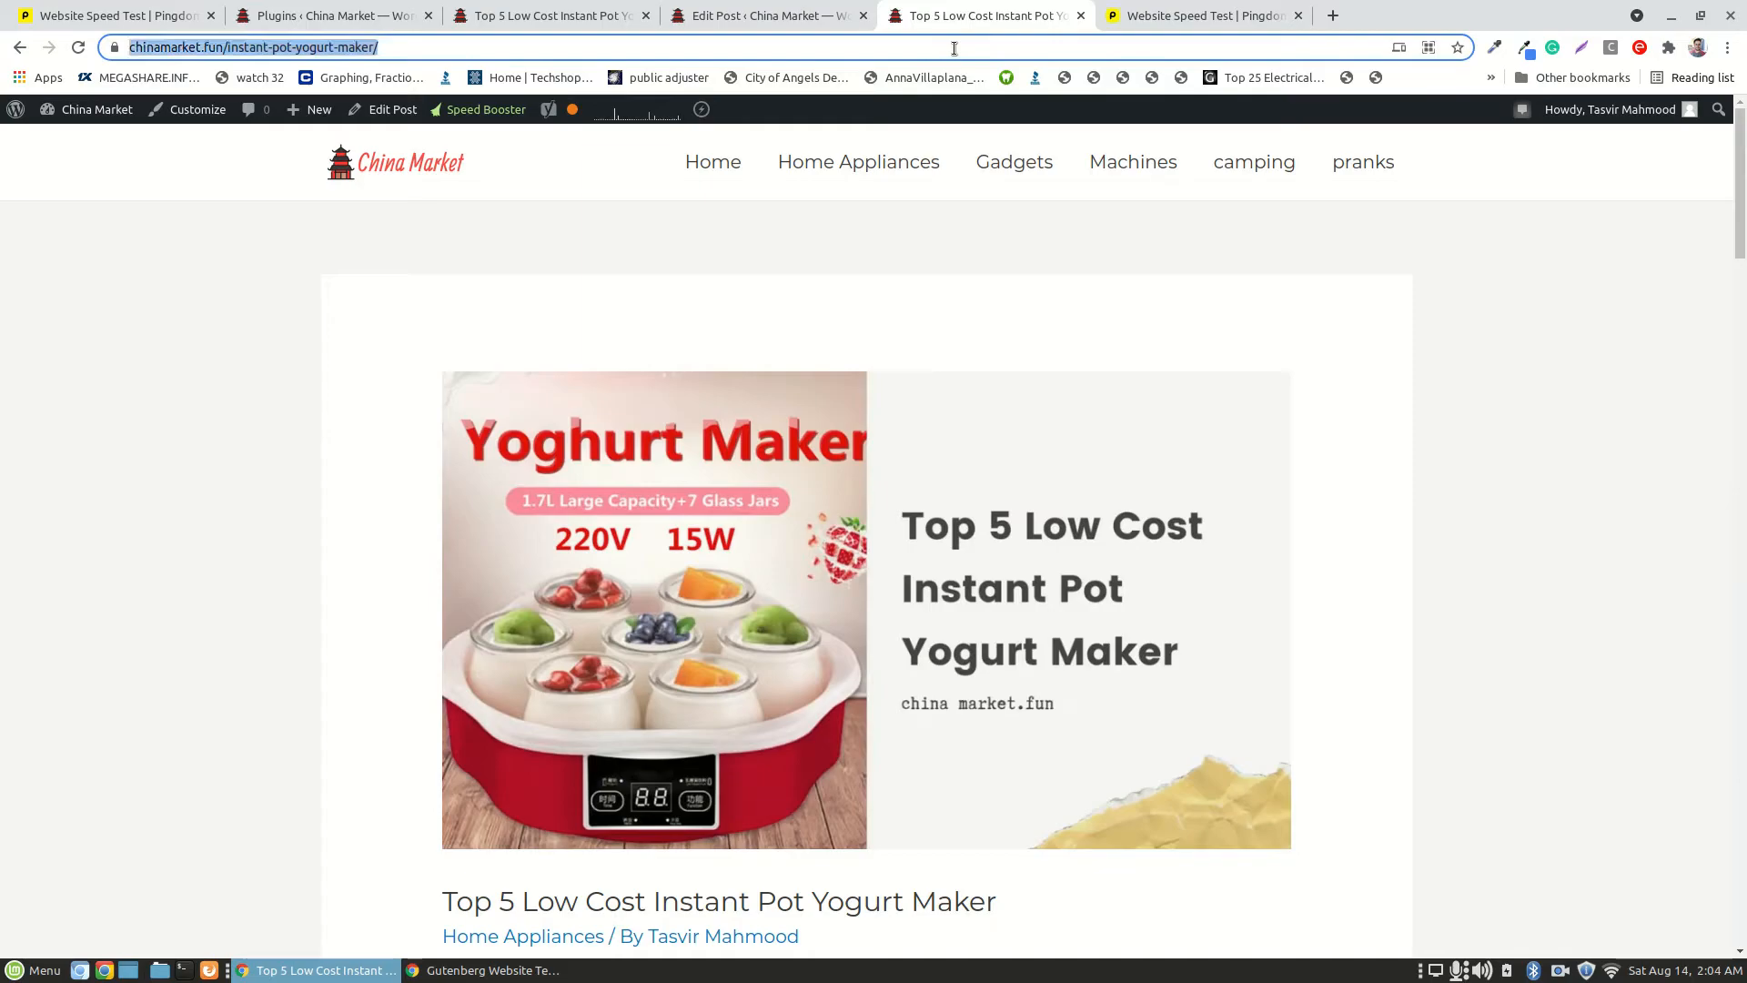
right_click(954, 48)
left_click(994, 146)
- Review the earlier Pingdom results for the Elementor version, including test location, performance grade, page size, load time and requests
left_click(60, 18)
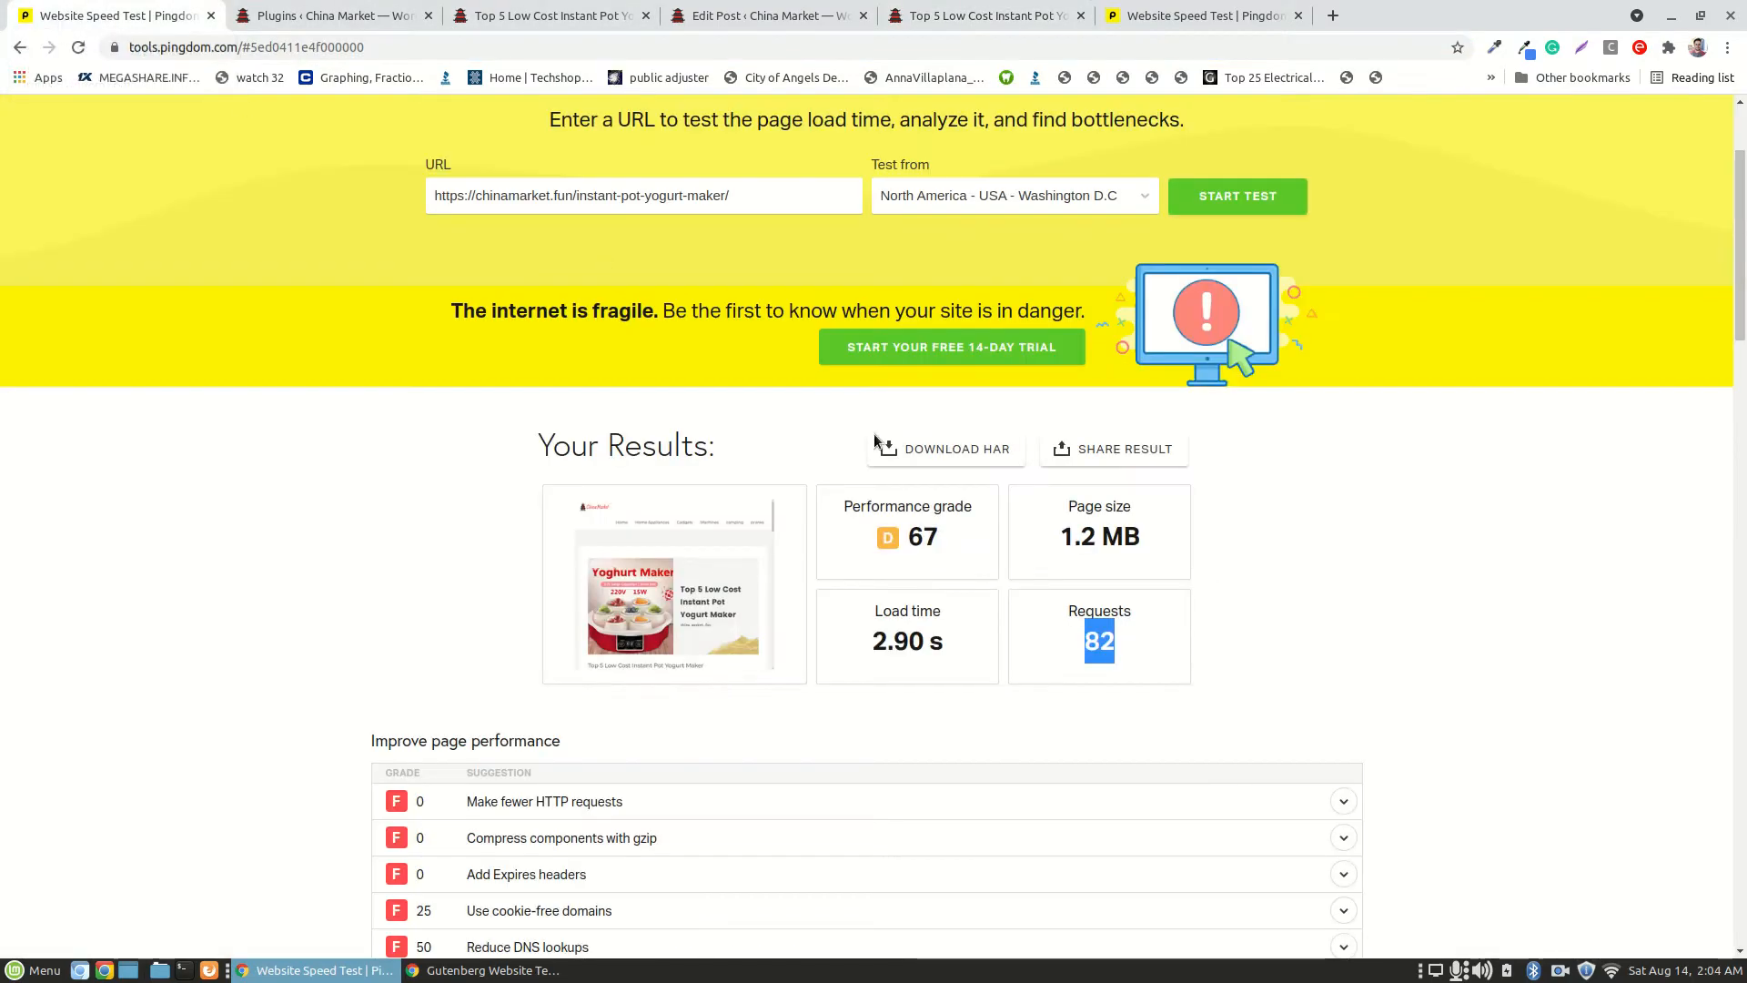
left_click(1290, 679)
scroll(1289, 679, "up", 4)
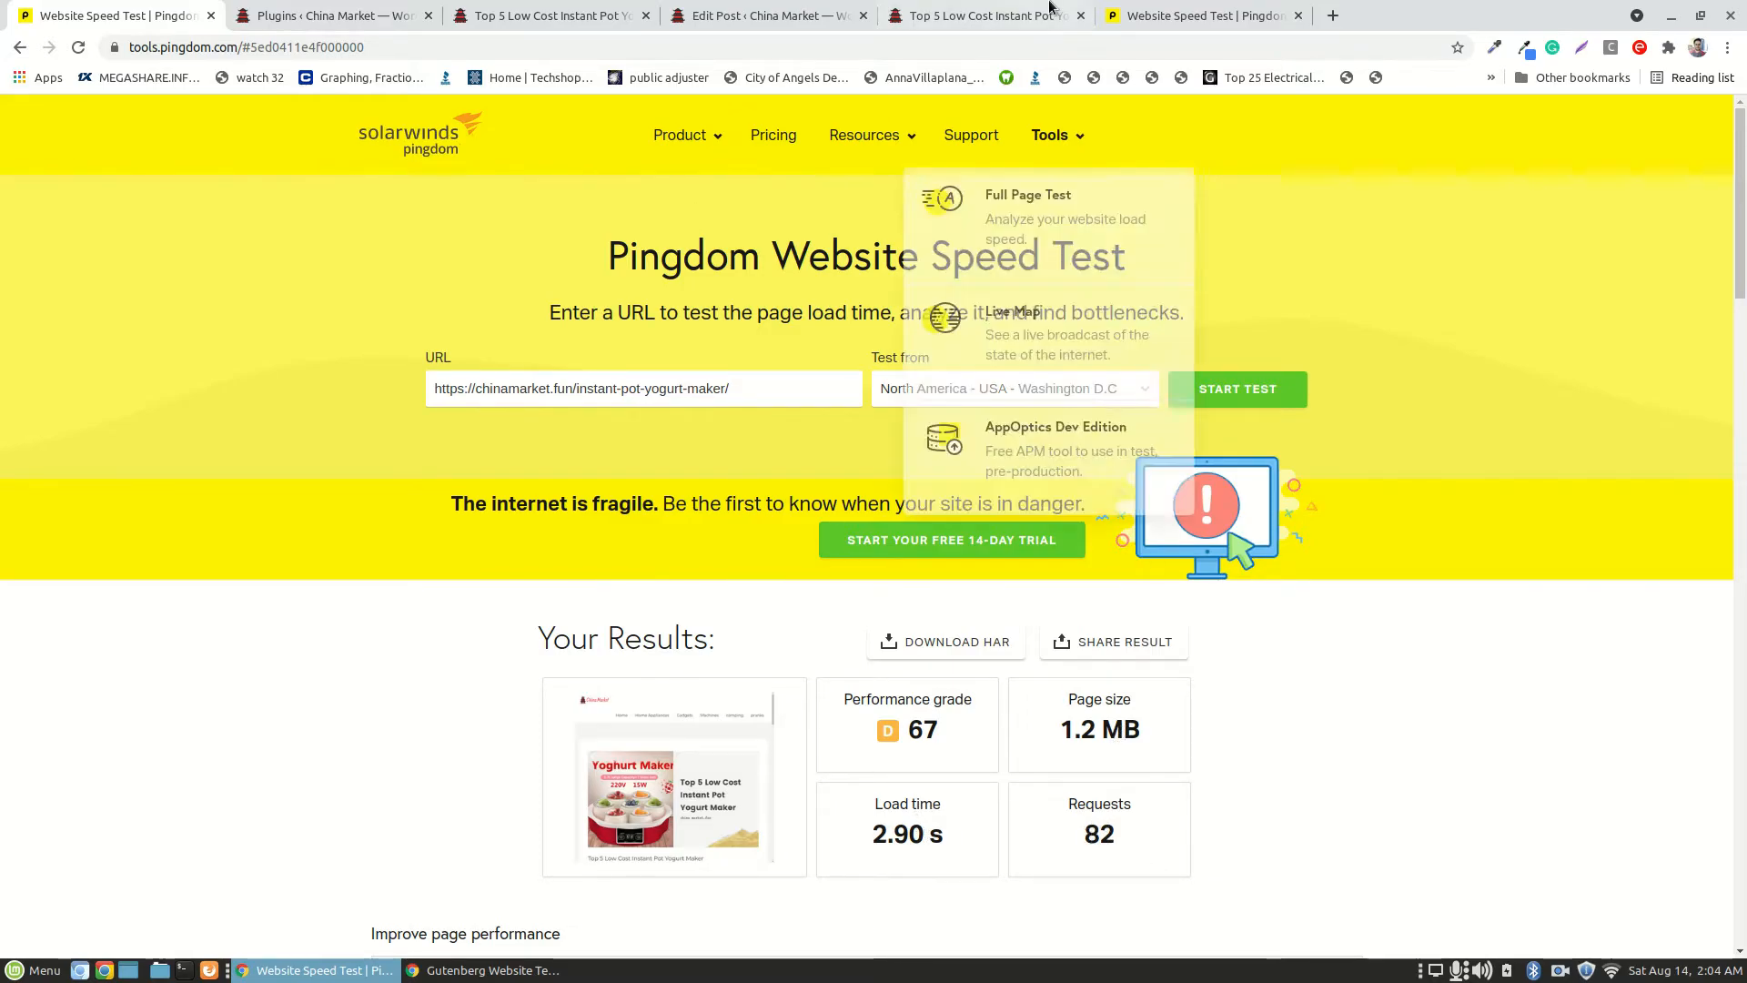
left_click(1166, 24)
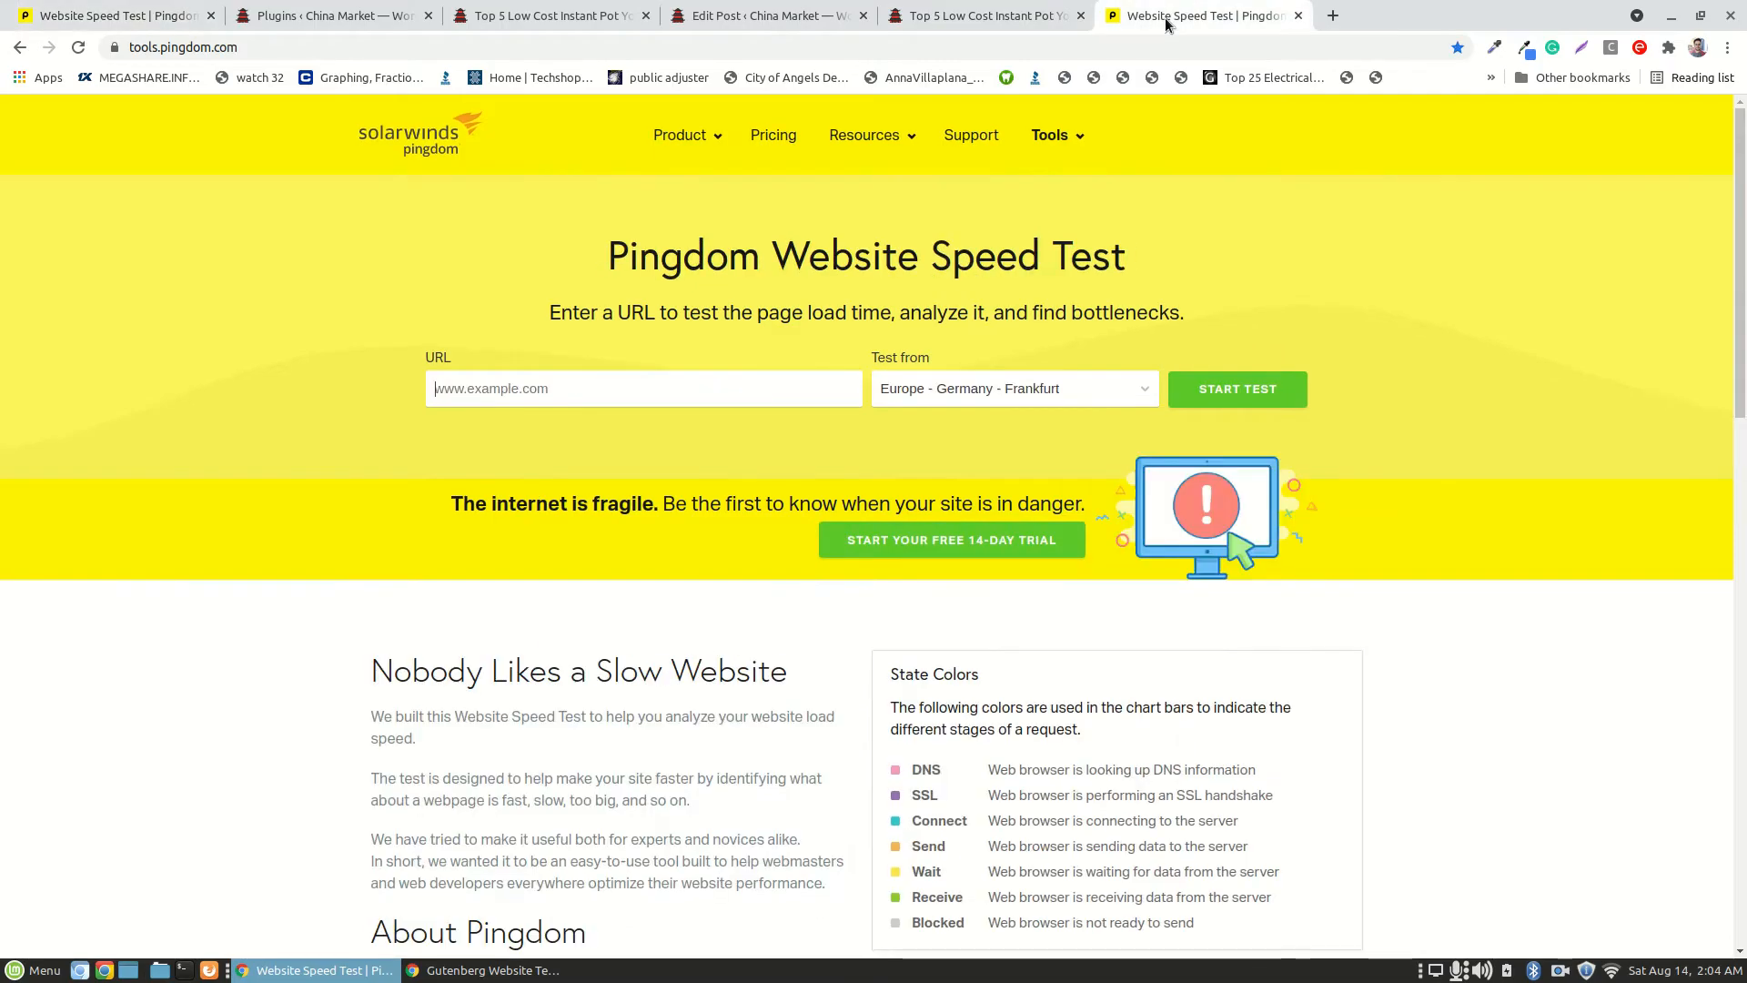
left_click(1079, 393)
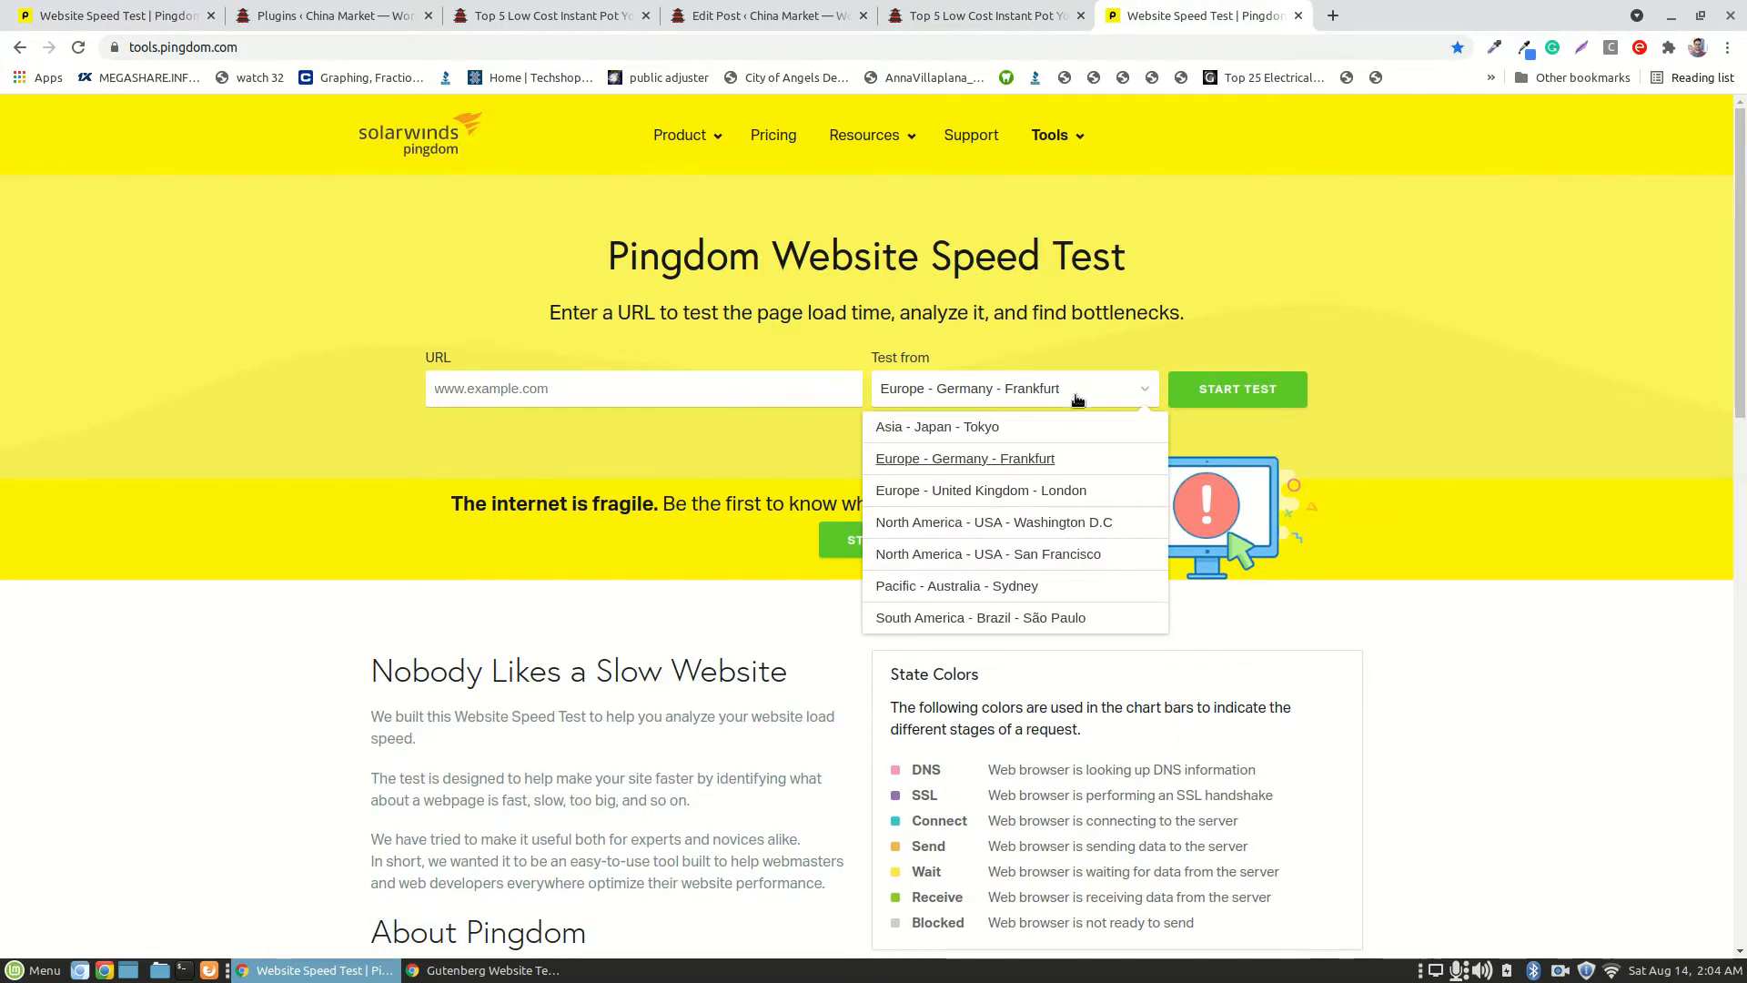
left_click(1048, 532)
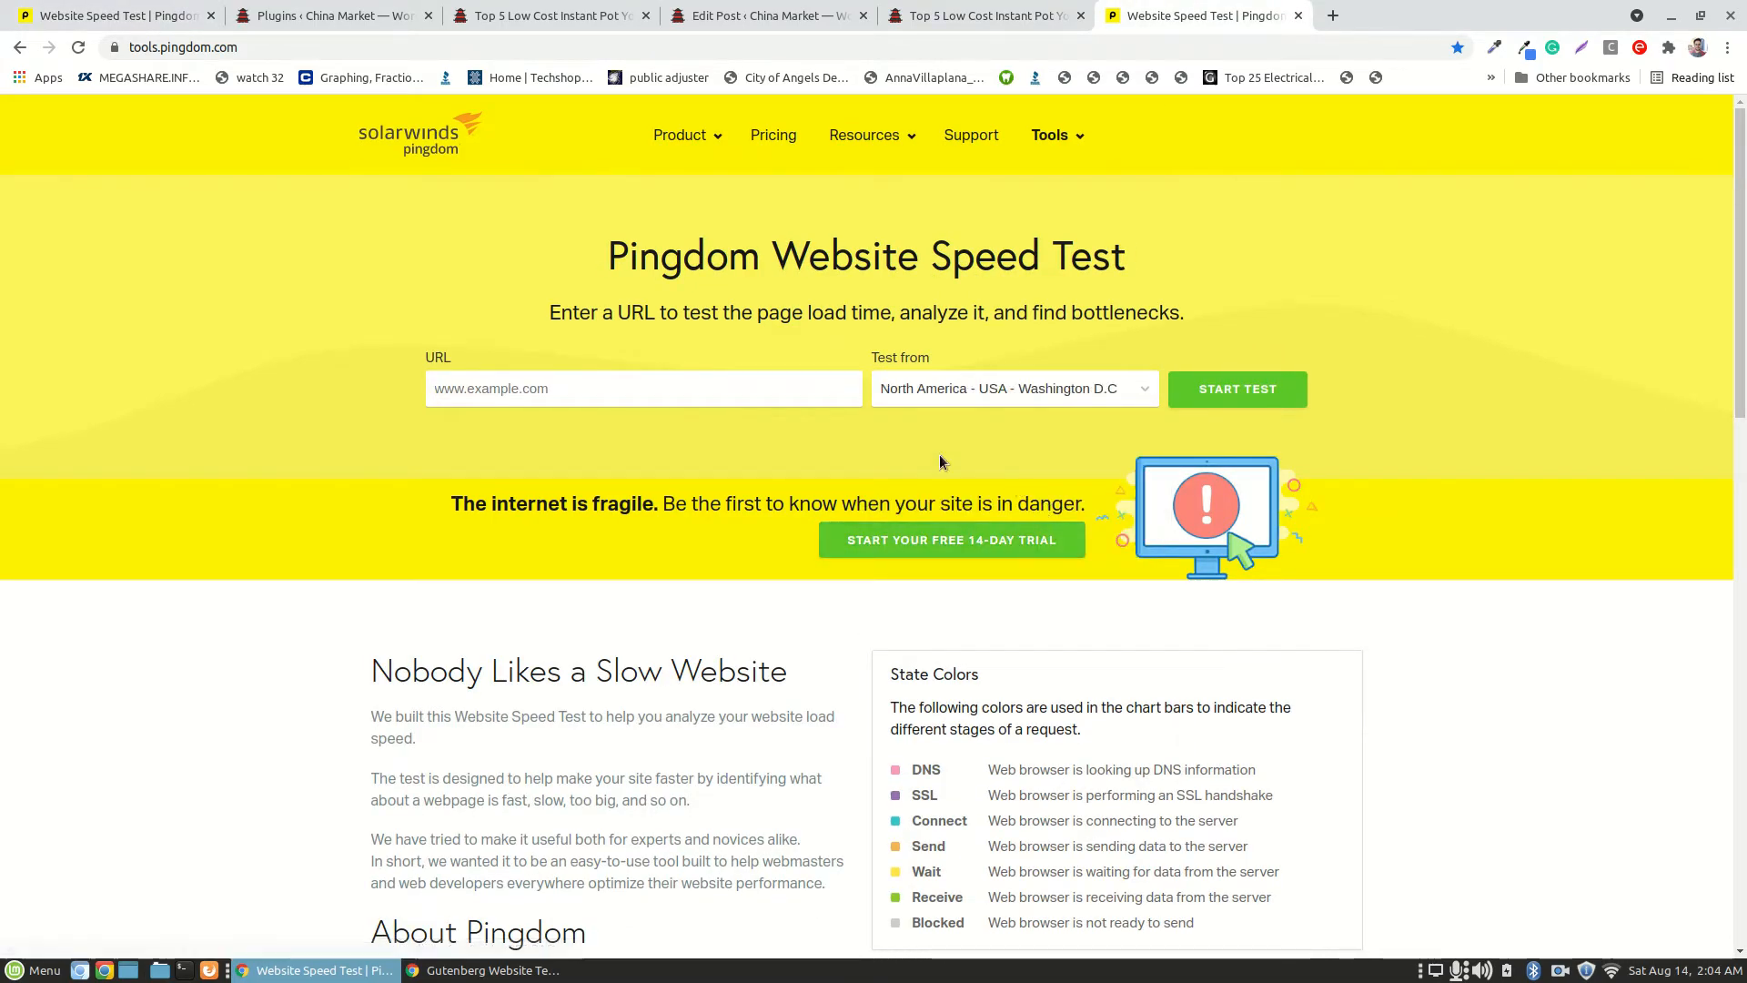
right_click(674, 391)
left_click(723, 496)
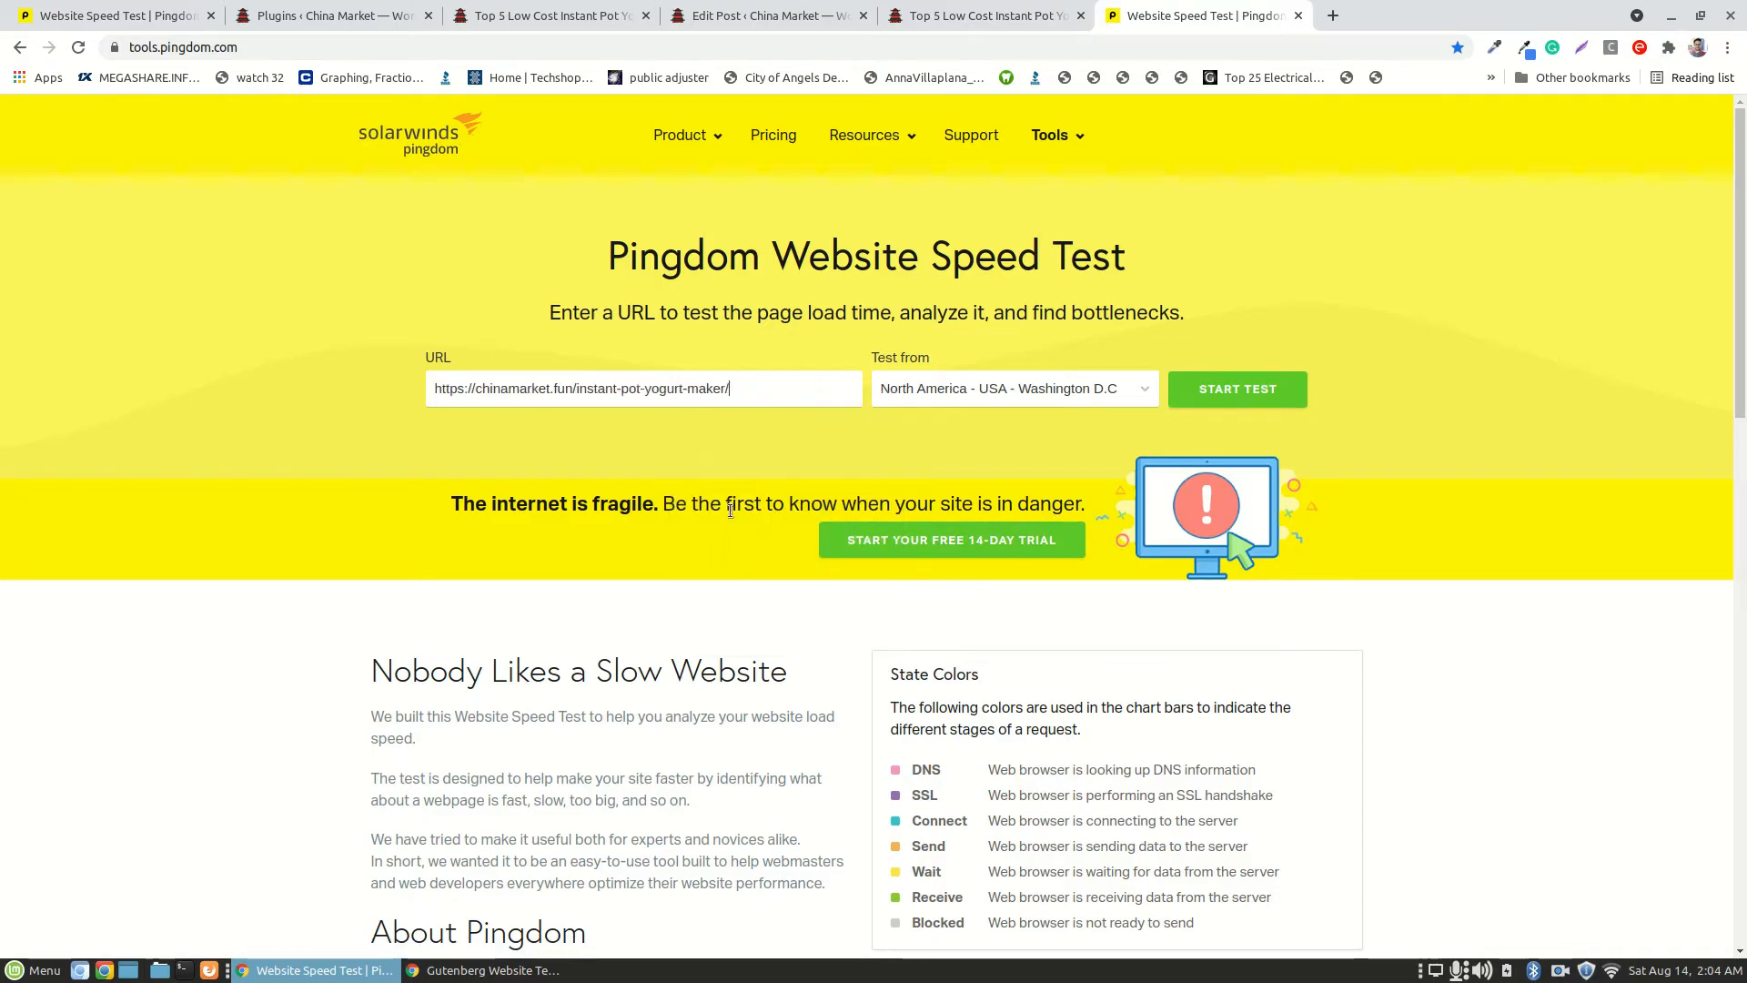
left_click(1280, 406)
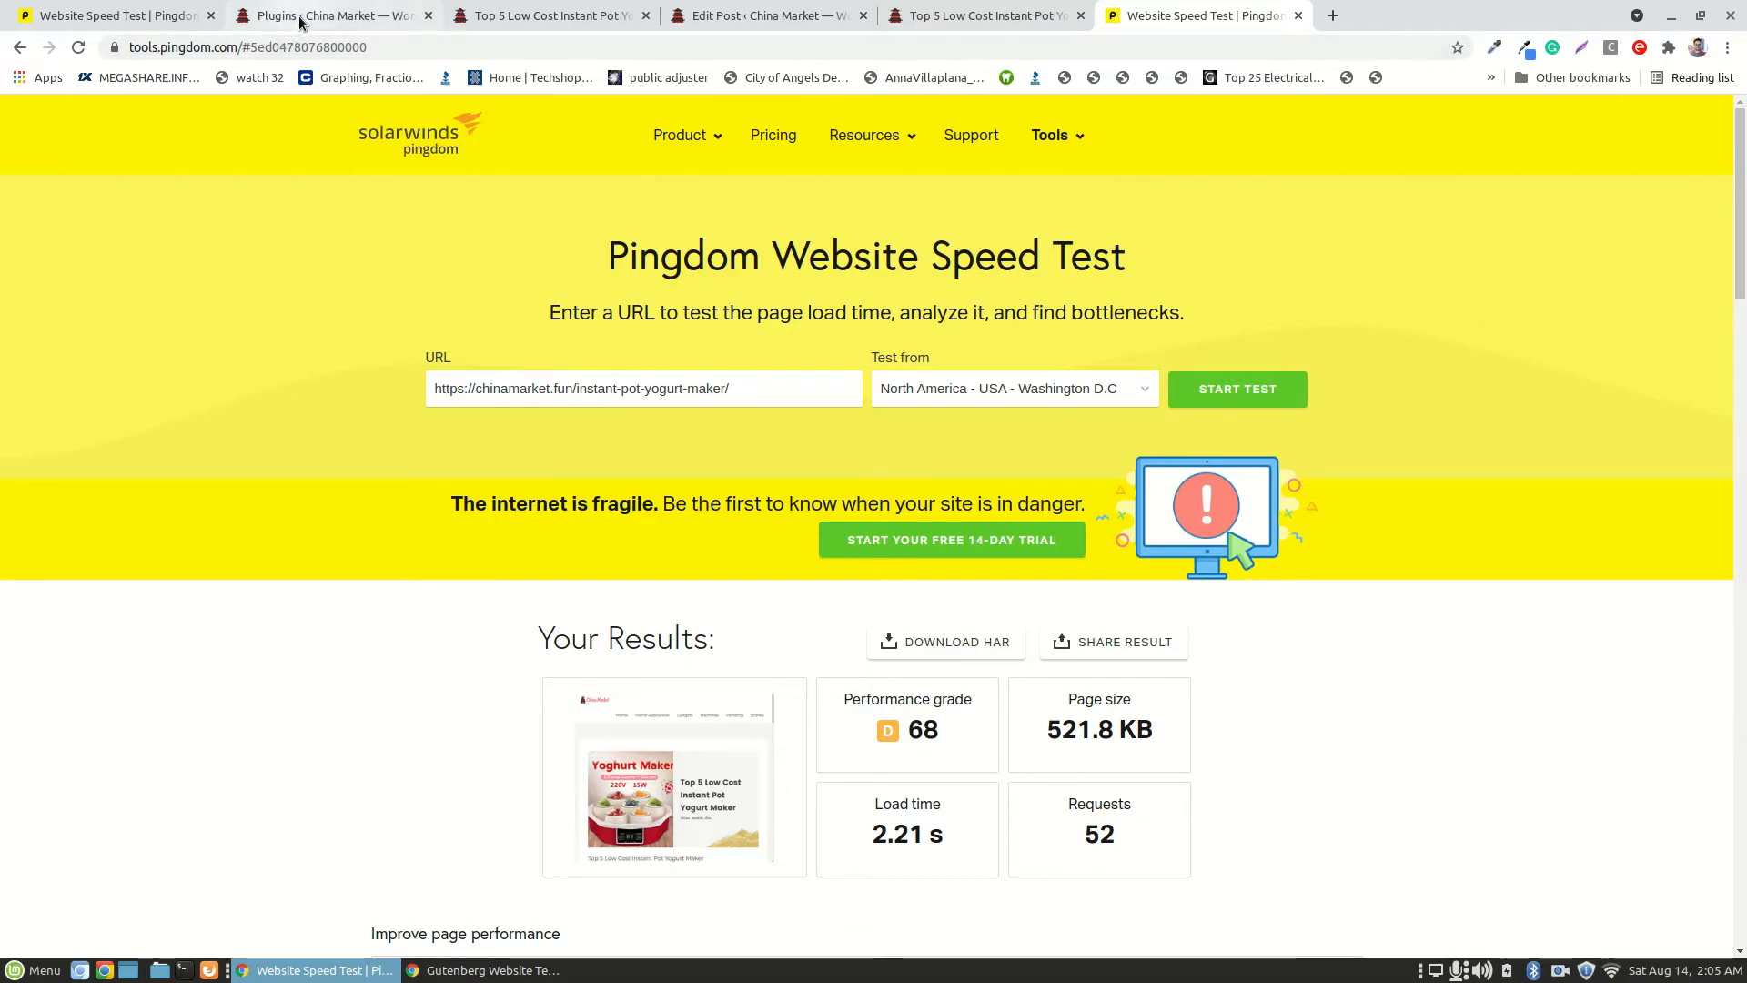
- Compare the page size in the earlier Elementor speed results with the page size in the new Gutenberg results
left_click(158, 20)
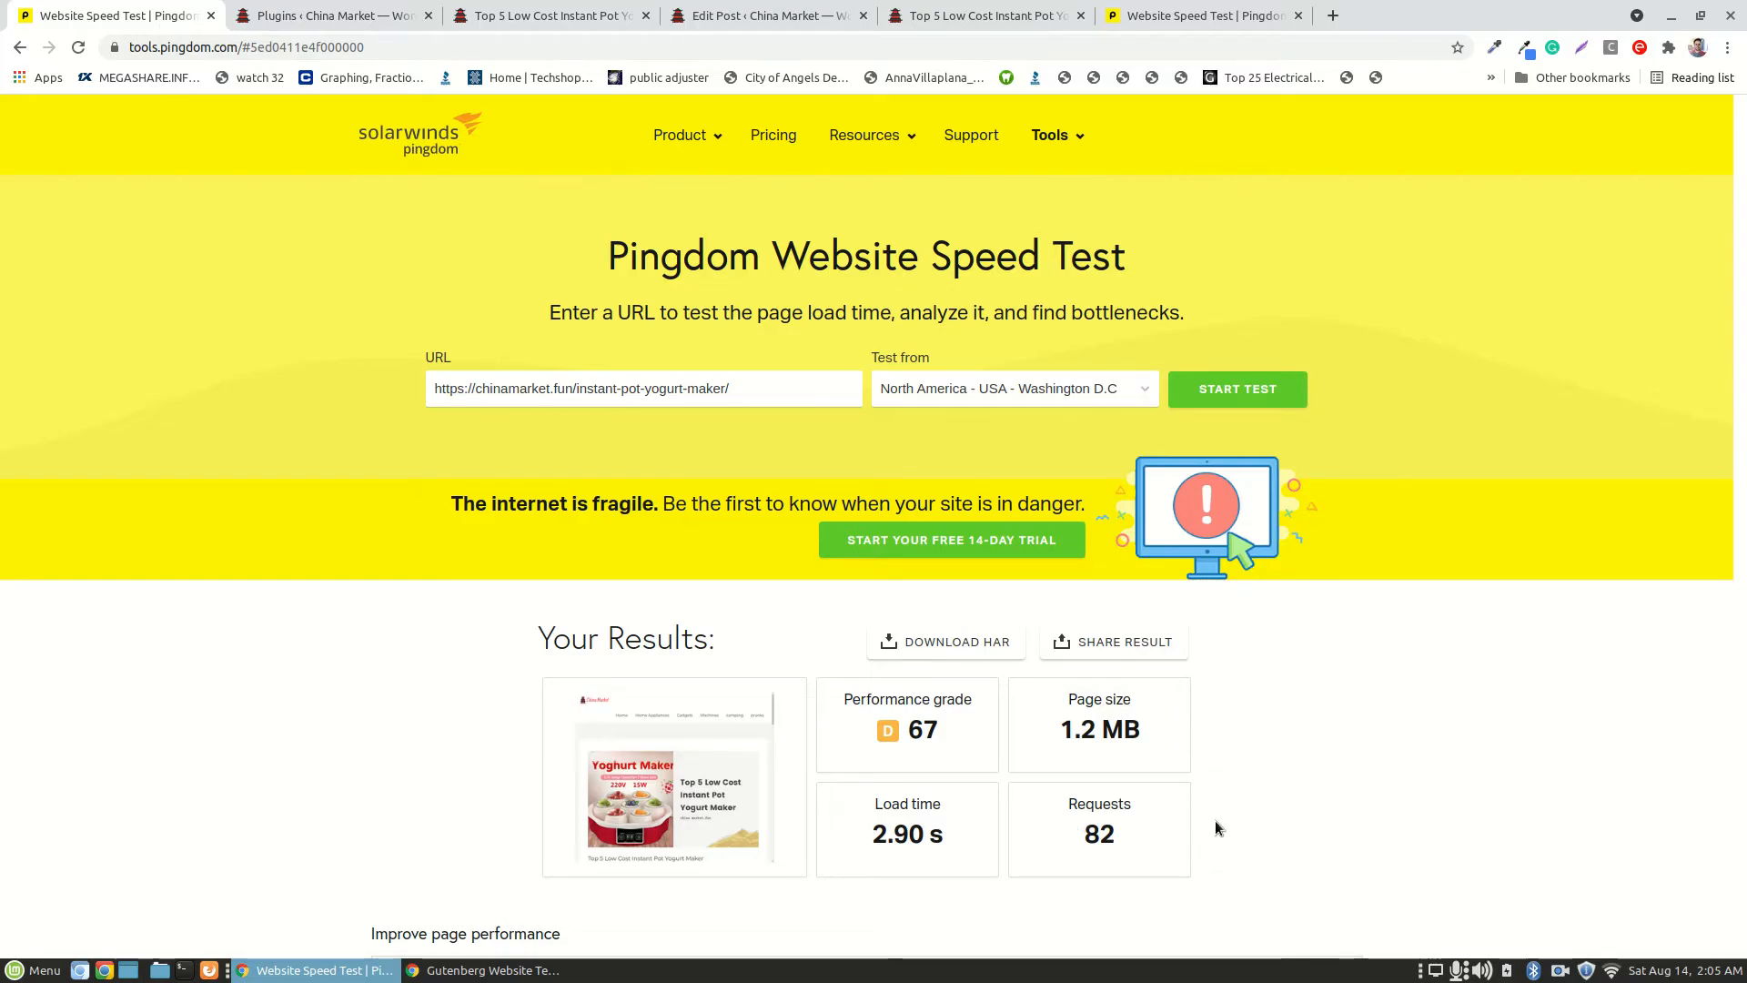
scroll(1216, 826, "down", 2)
scroll(1215, 824, "up", 1)
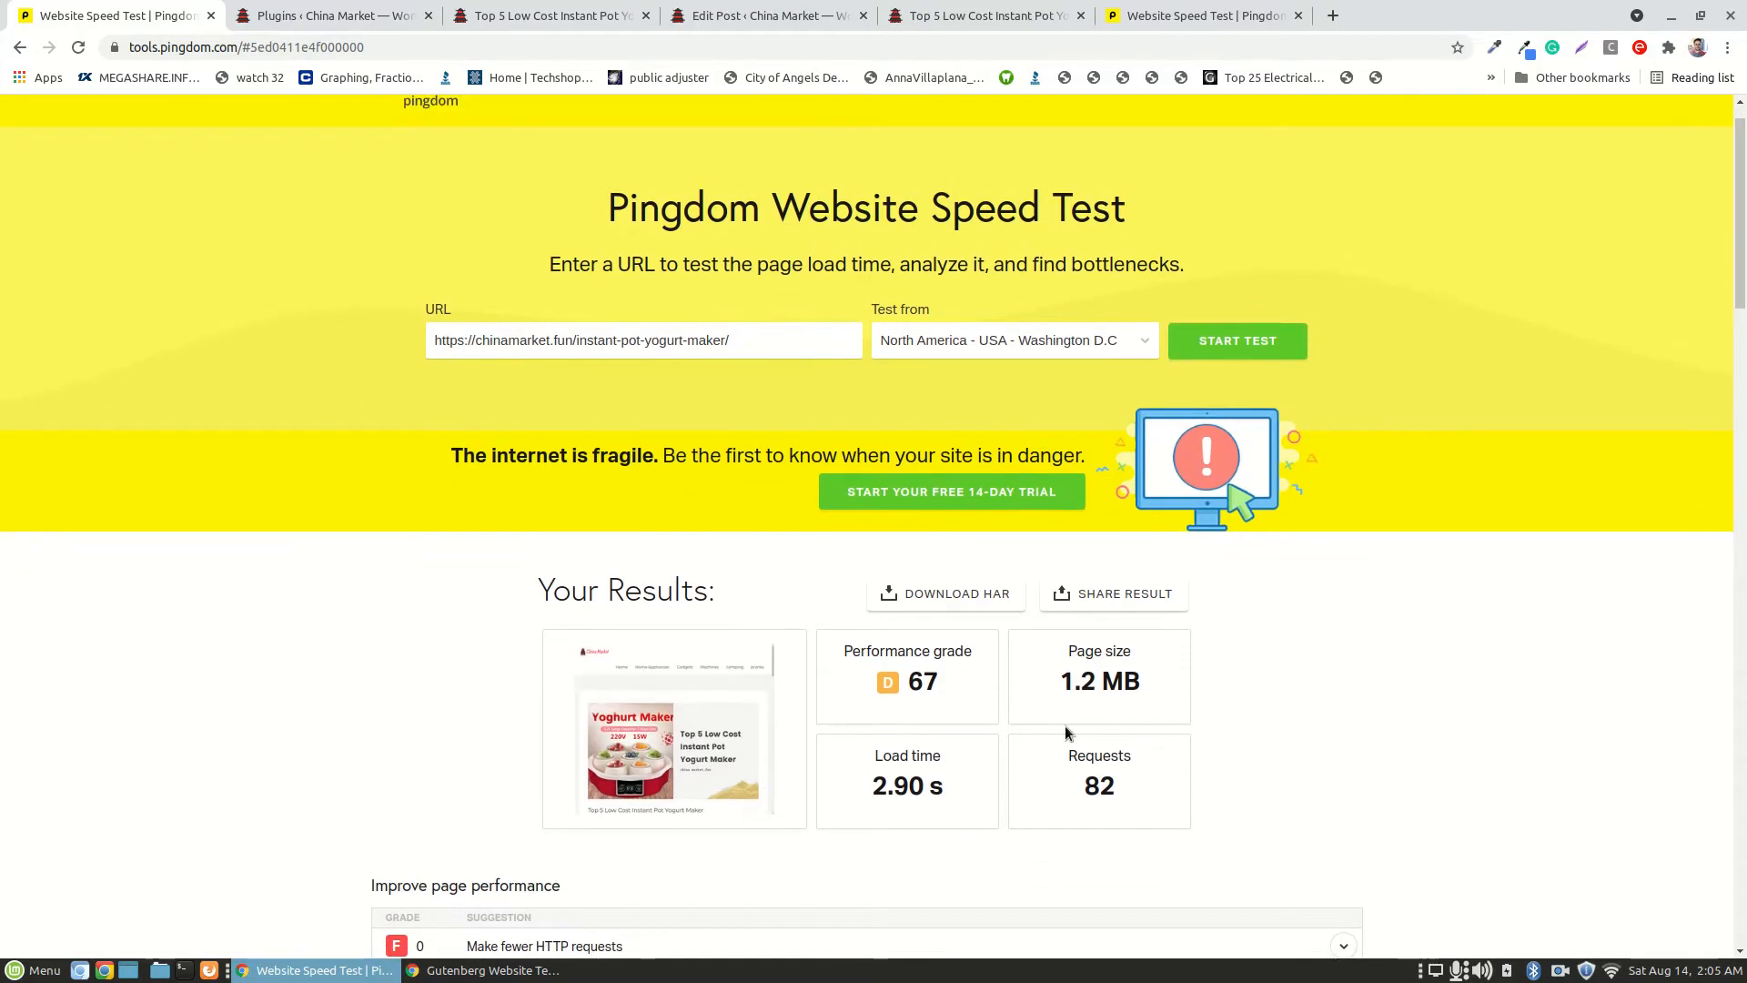
triple_click(1072, 686)
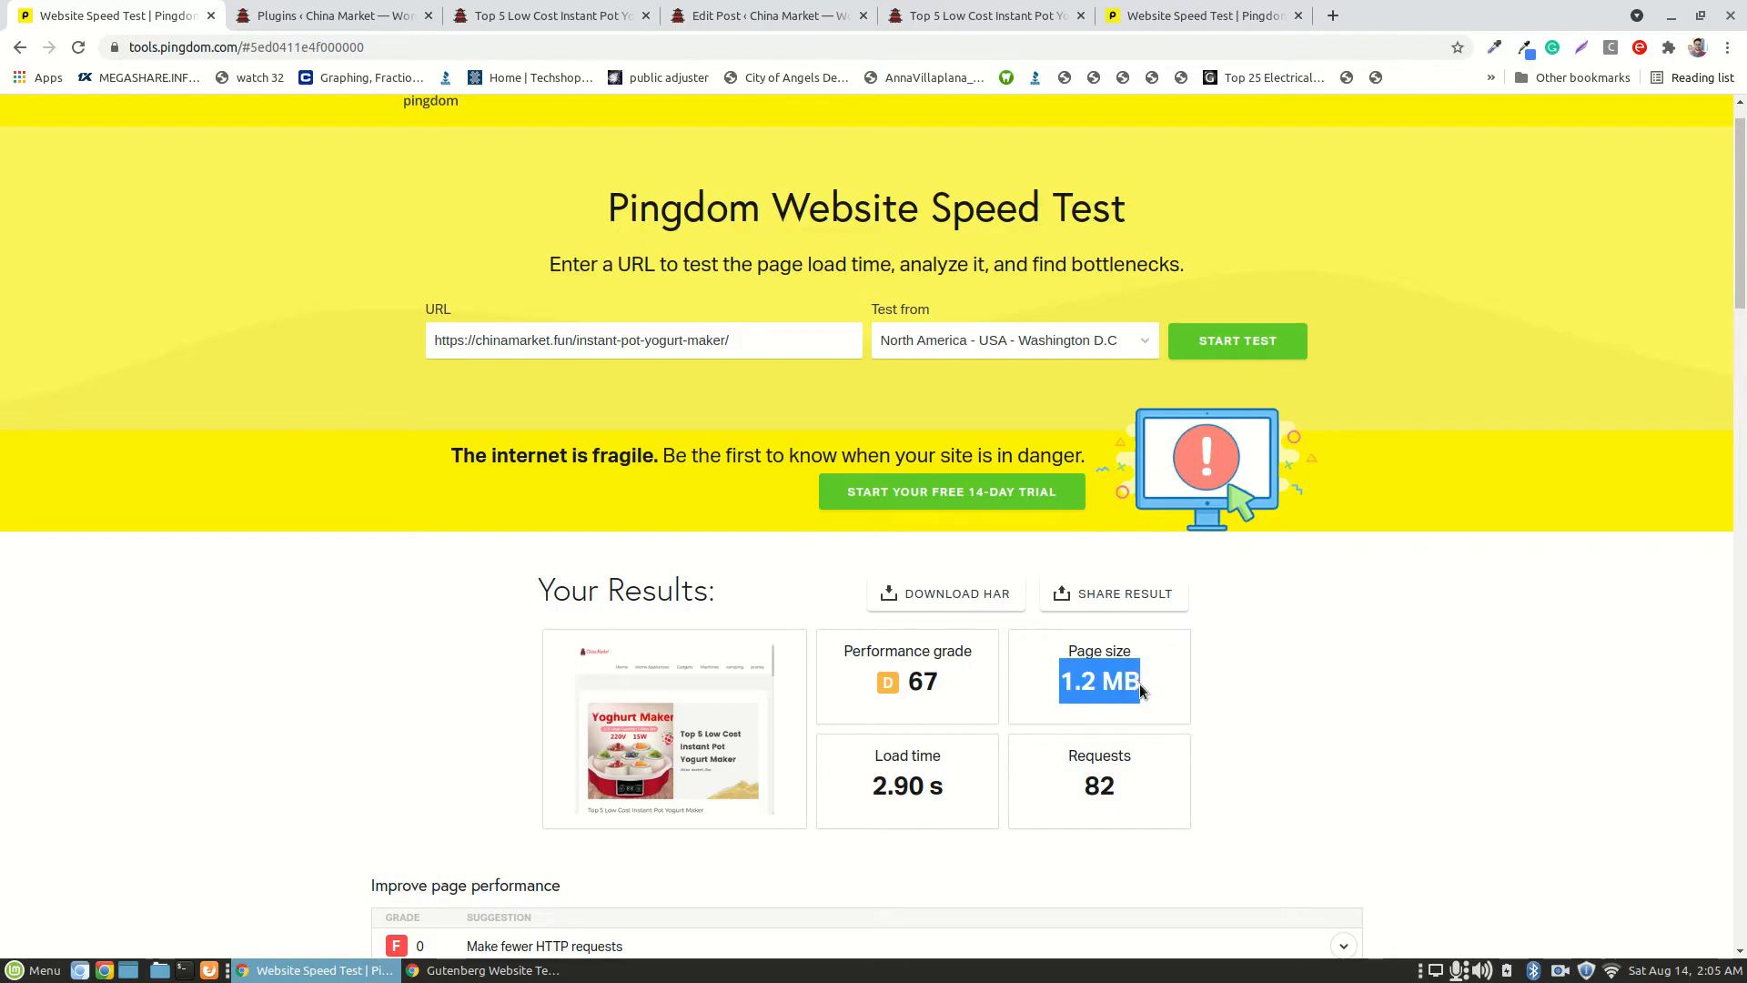
left_click(1192, 16)
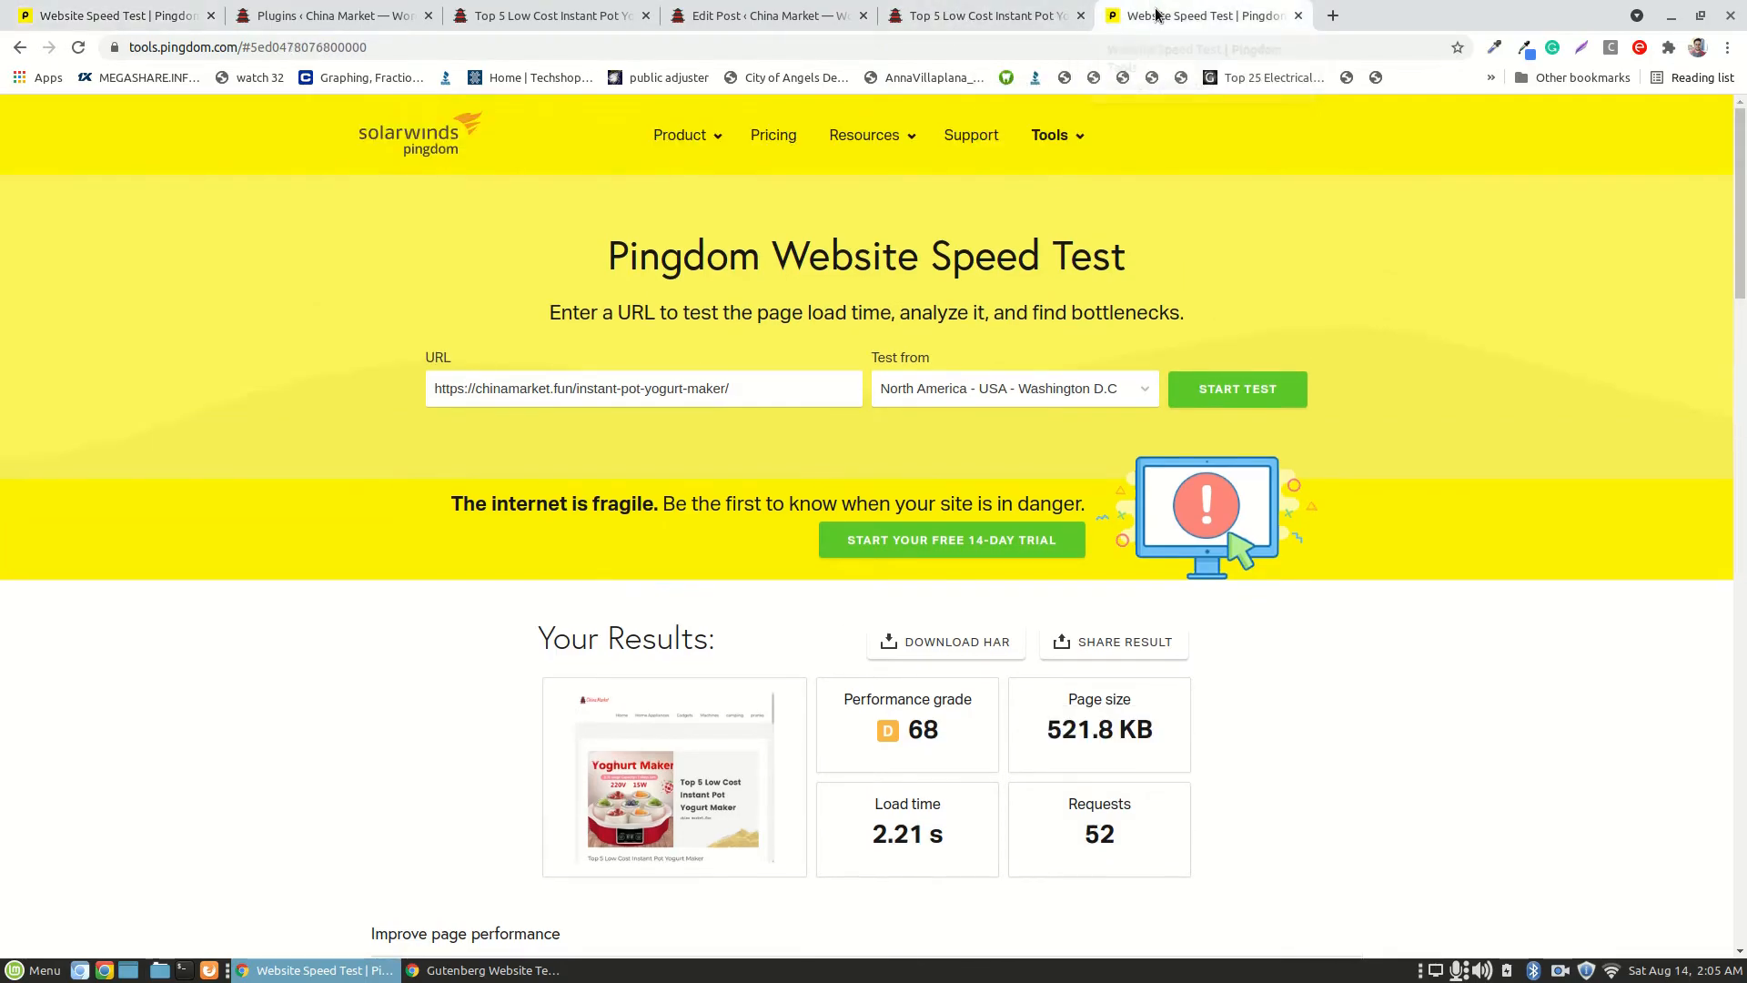
left_click_drag(1047, 730, 1111, 737)
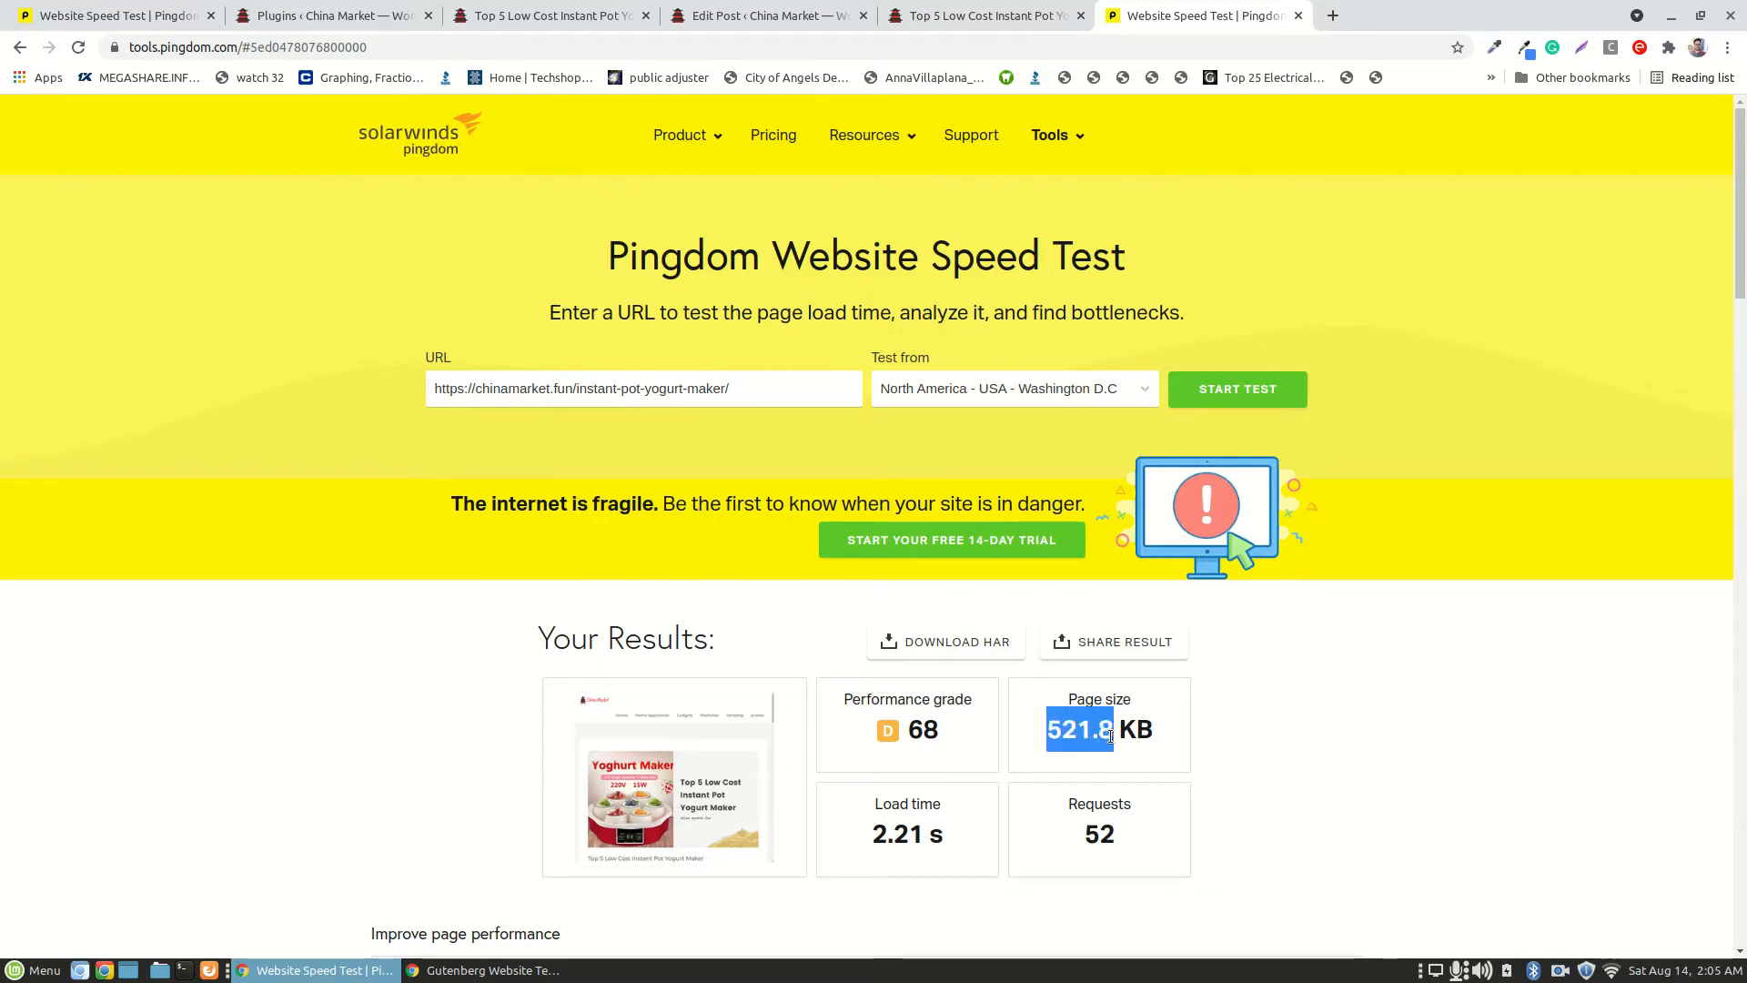
- Compare the number of requests and the load time between the Elementor and Gutenberg speed results
left_click(134, 18)
left_click(1072, 815)
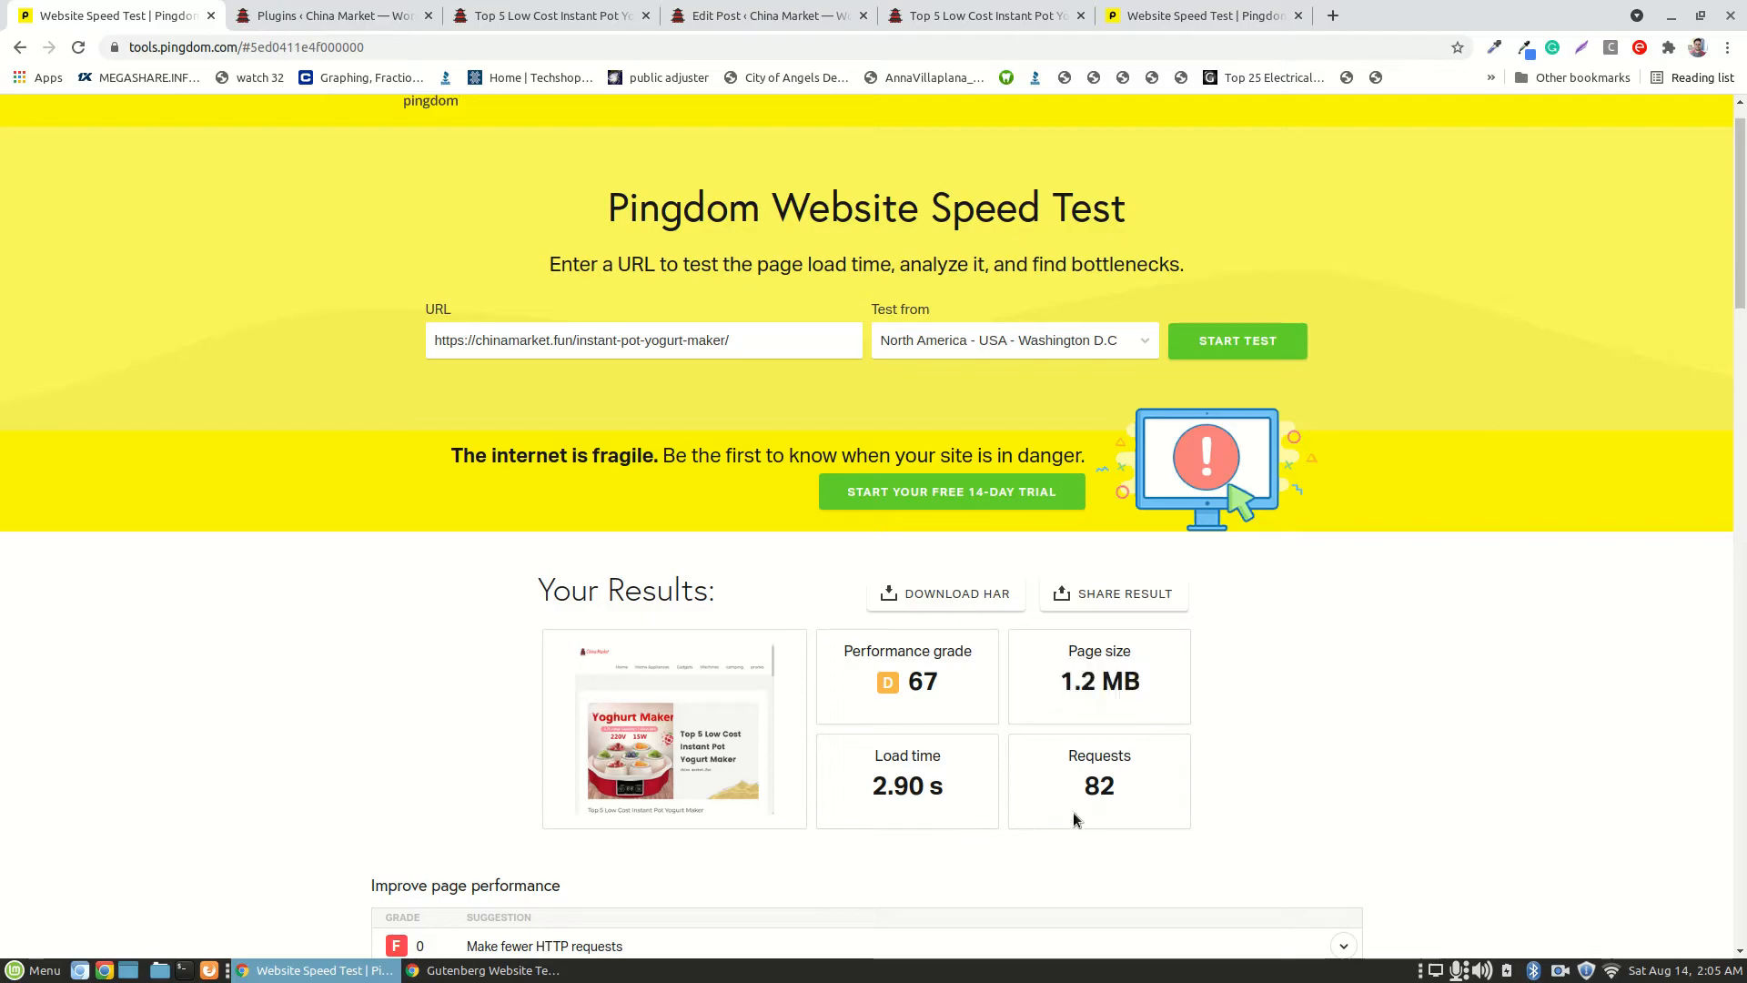
left_click(1118, 792)
left_click(1103, 11)
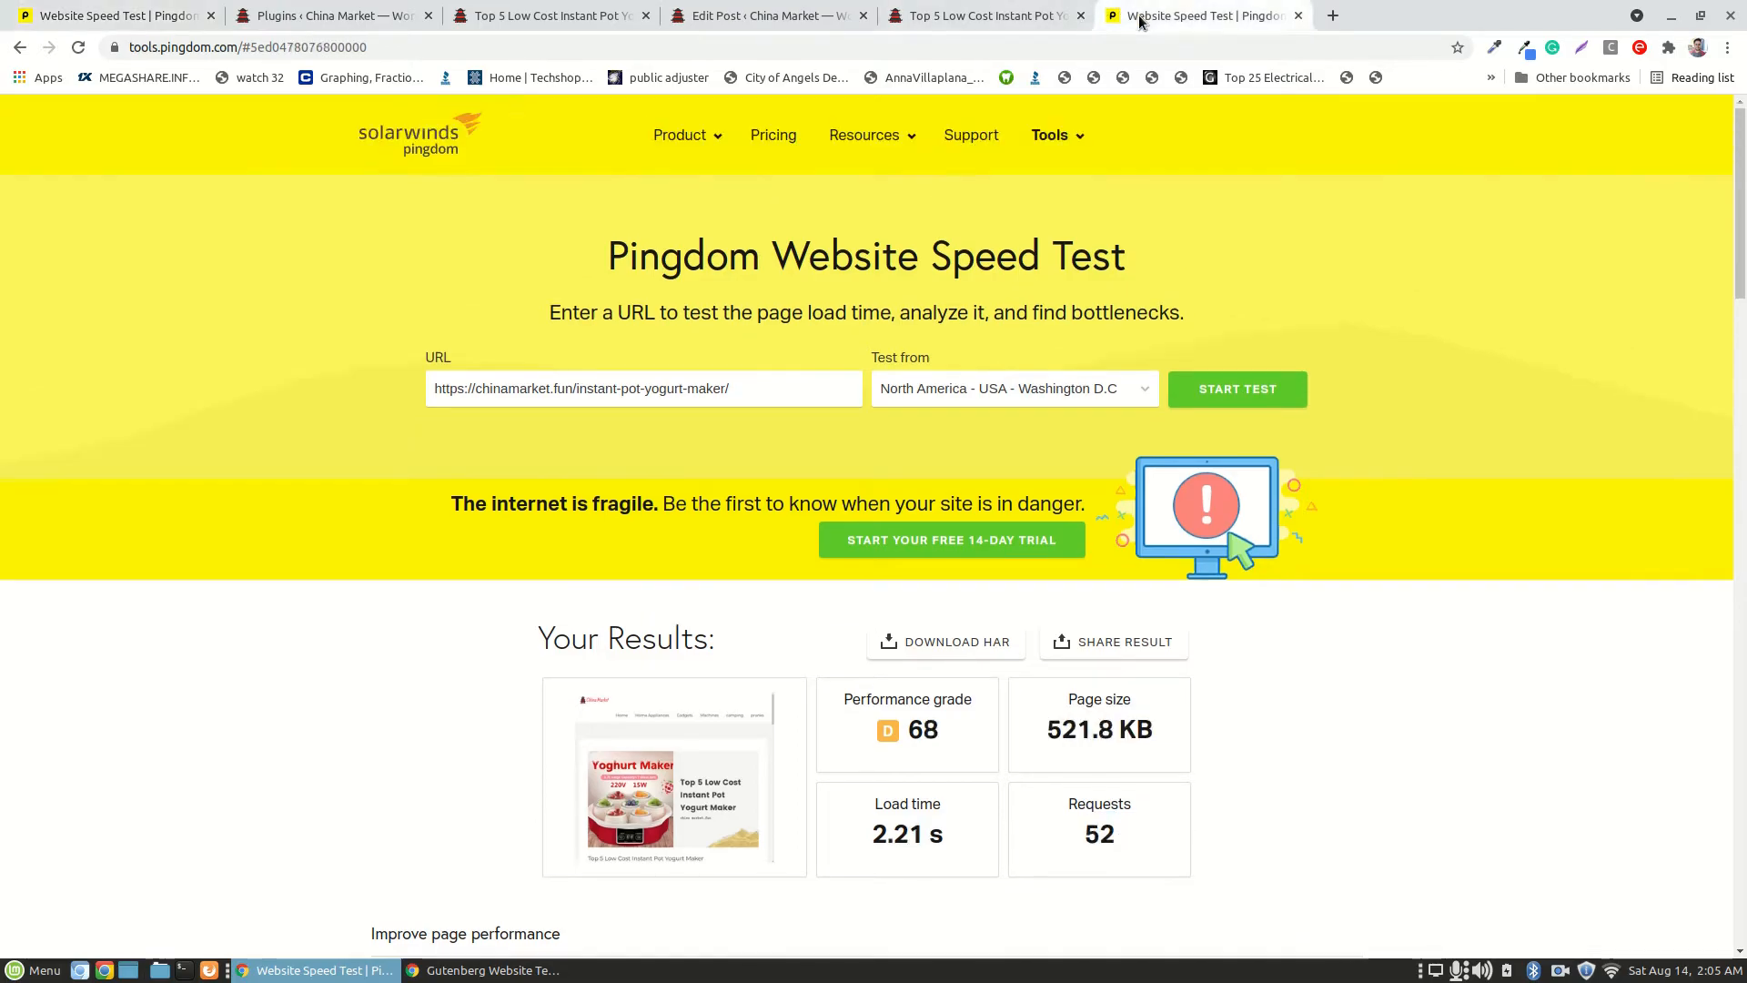
left_click_drag(1116, 845, 1089, 836)
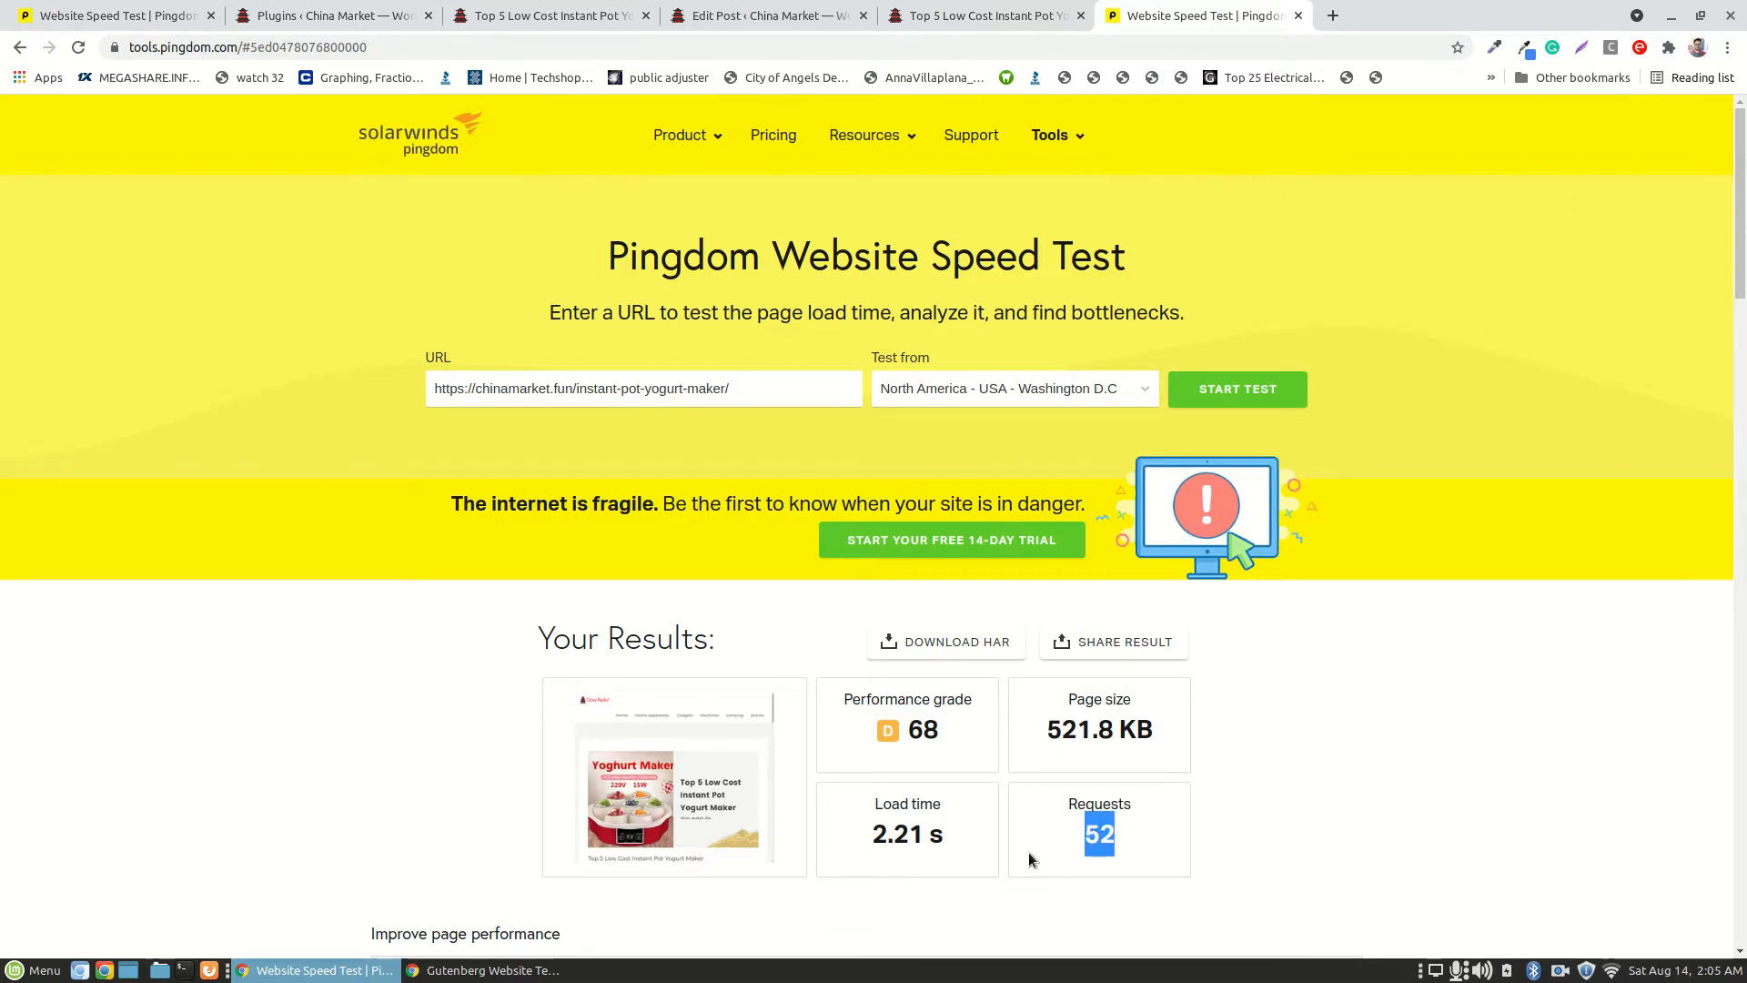
left_click(957, 839)
left_click(82, 24)
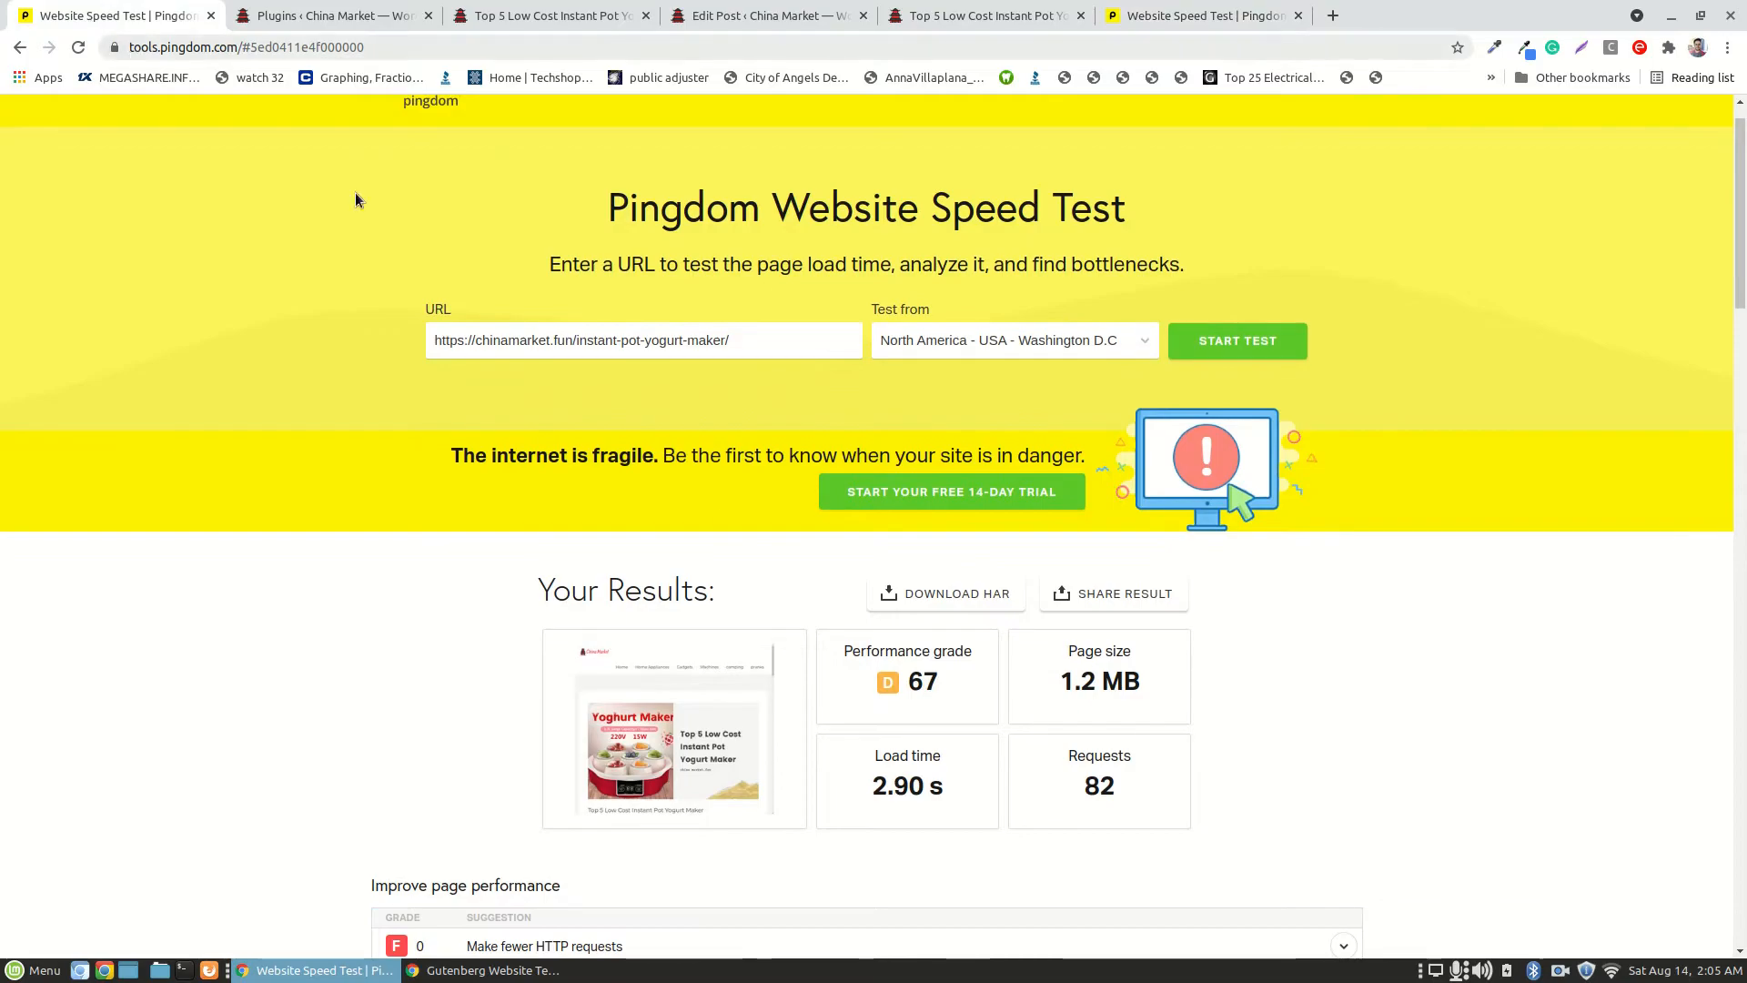
left_click_drag(927, 788, 869, 790)
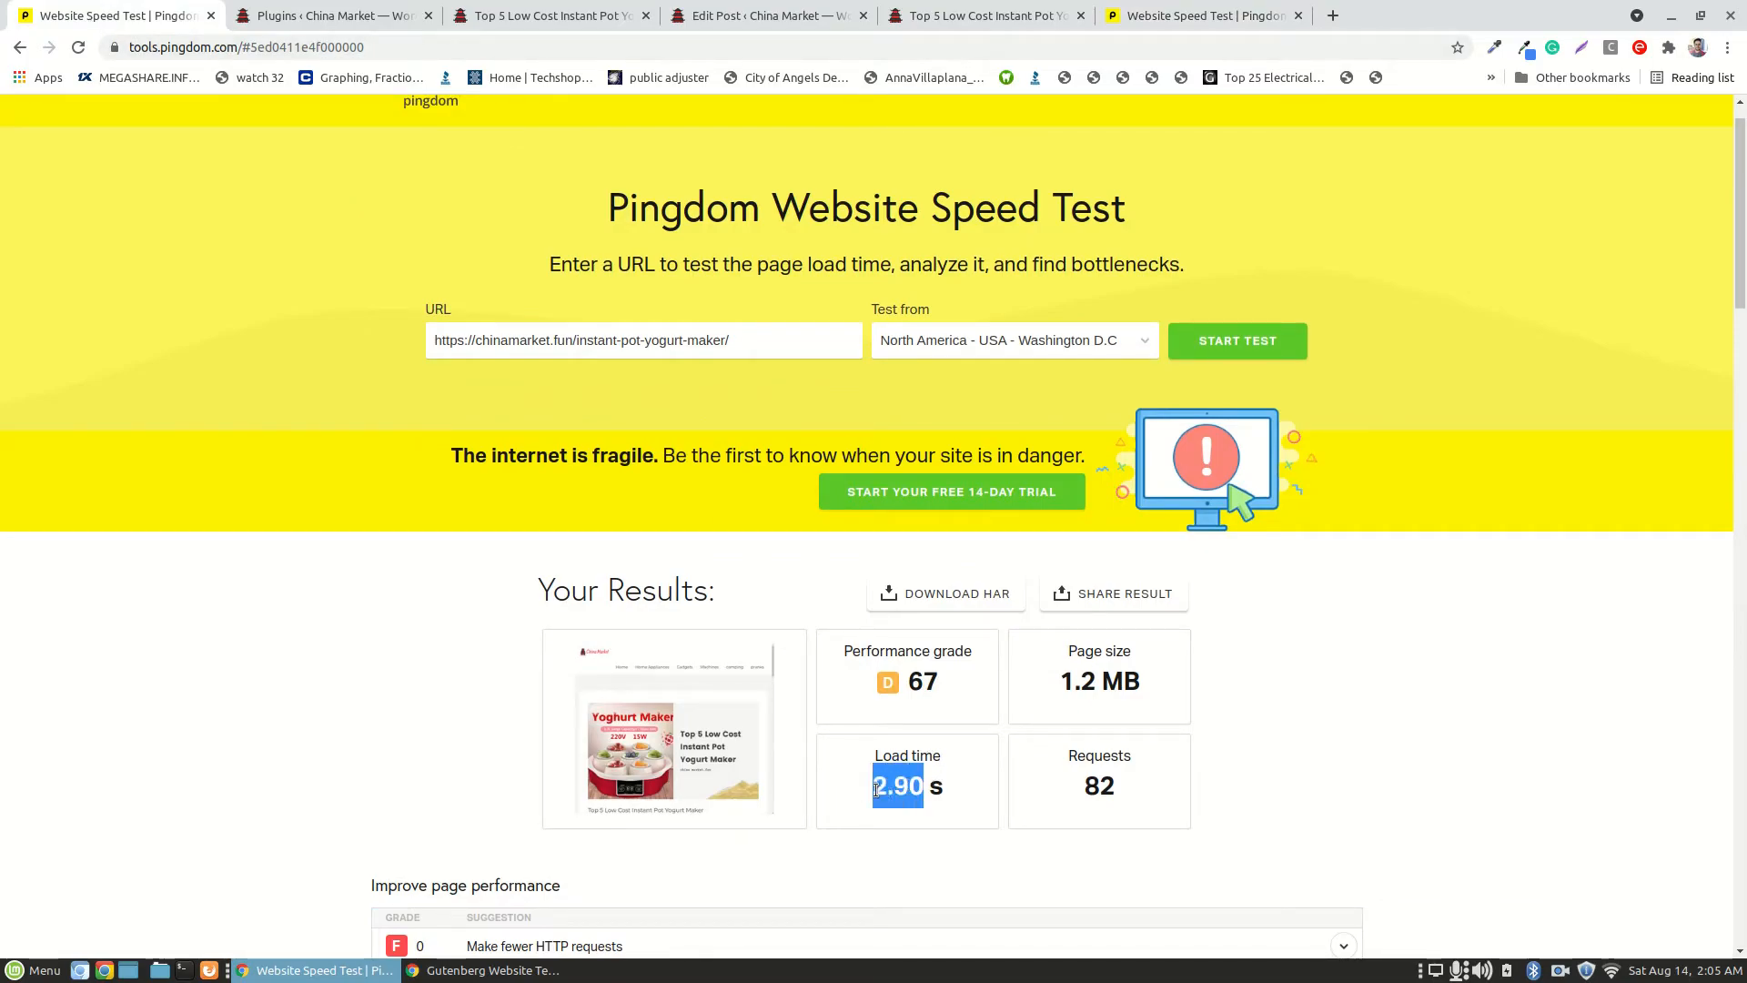
left_click(1202, 15)
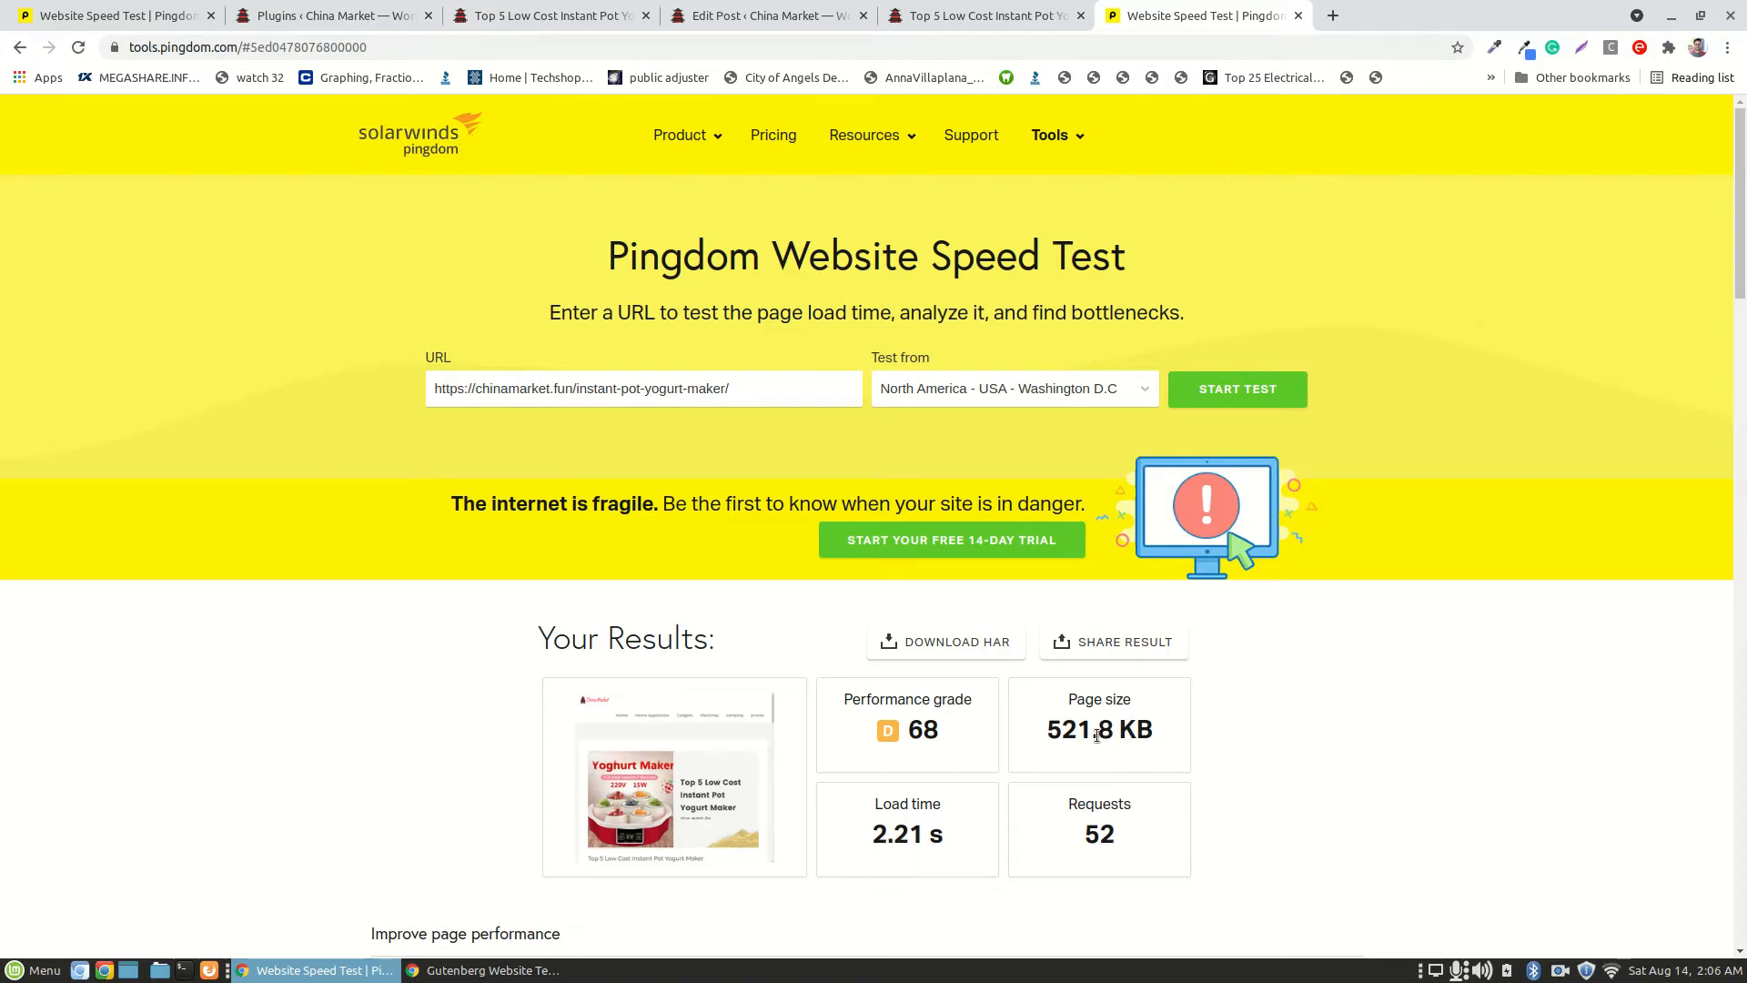
- Recheck the page size figures in both Pingdom results, going from the Gutenberg test to the Elementor test and back
left_click_drag(1114, 734, 1052, 724)
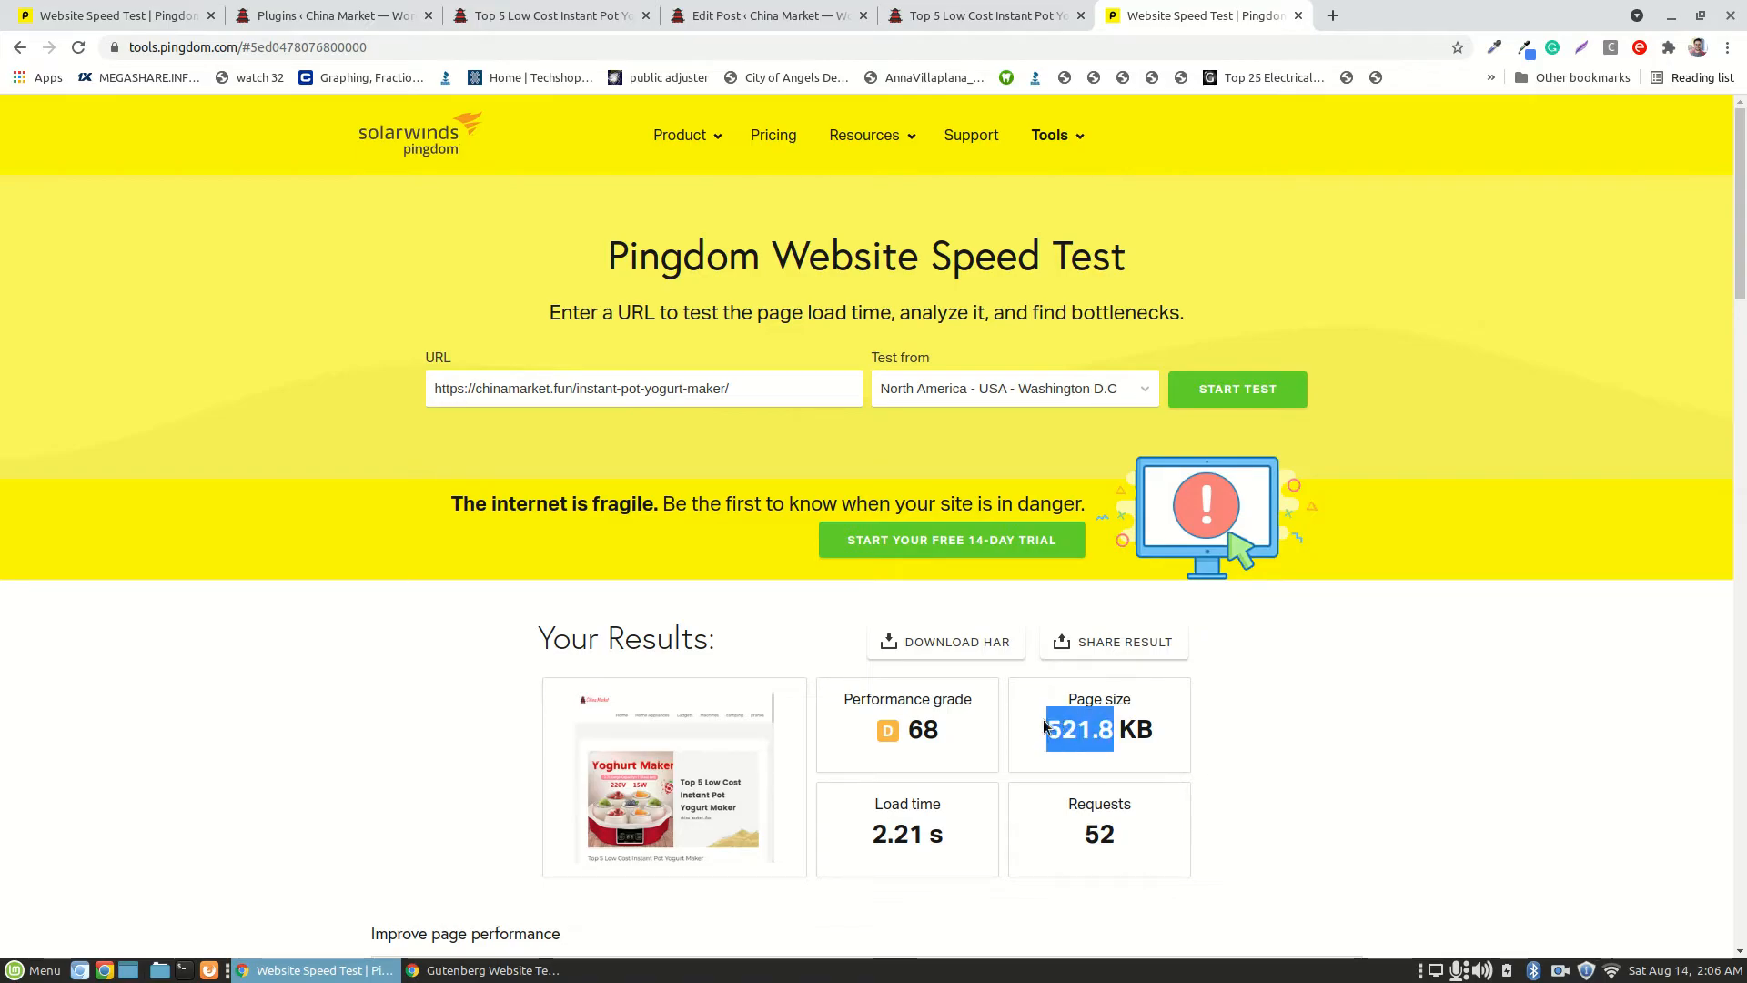
left_click(1070, 730)
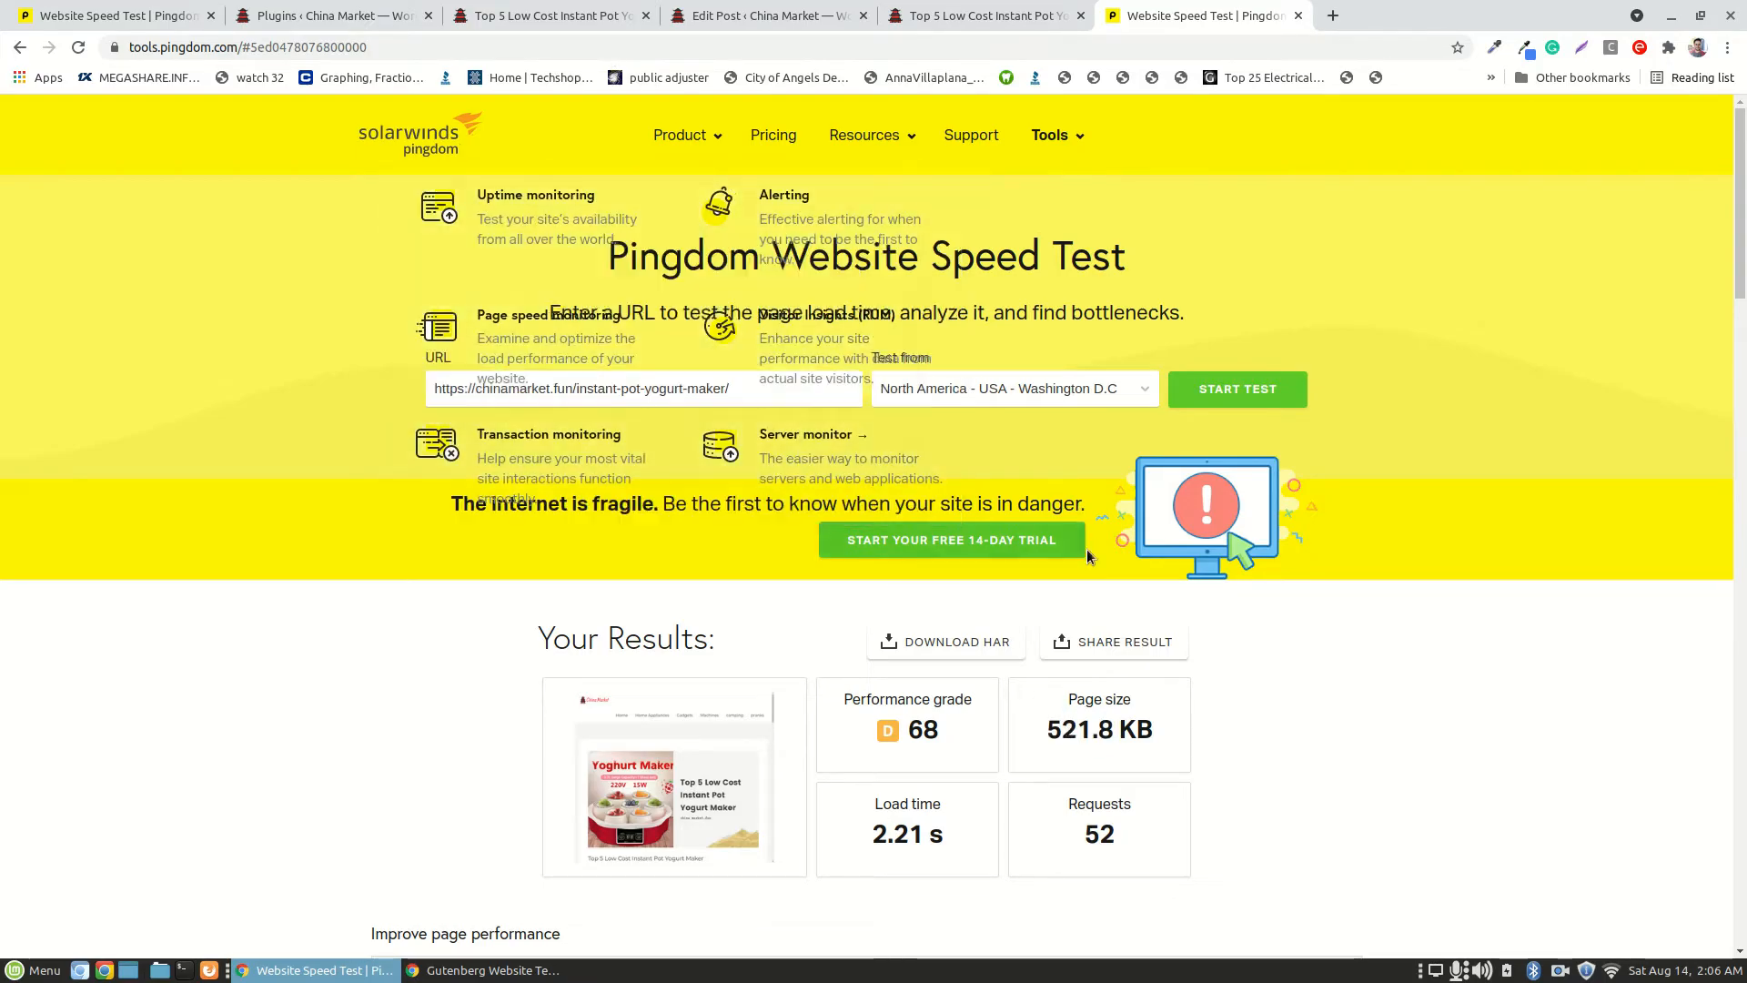
left_click(109, 15)
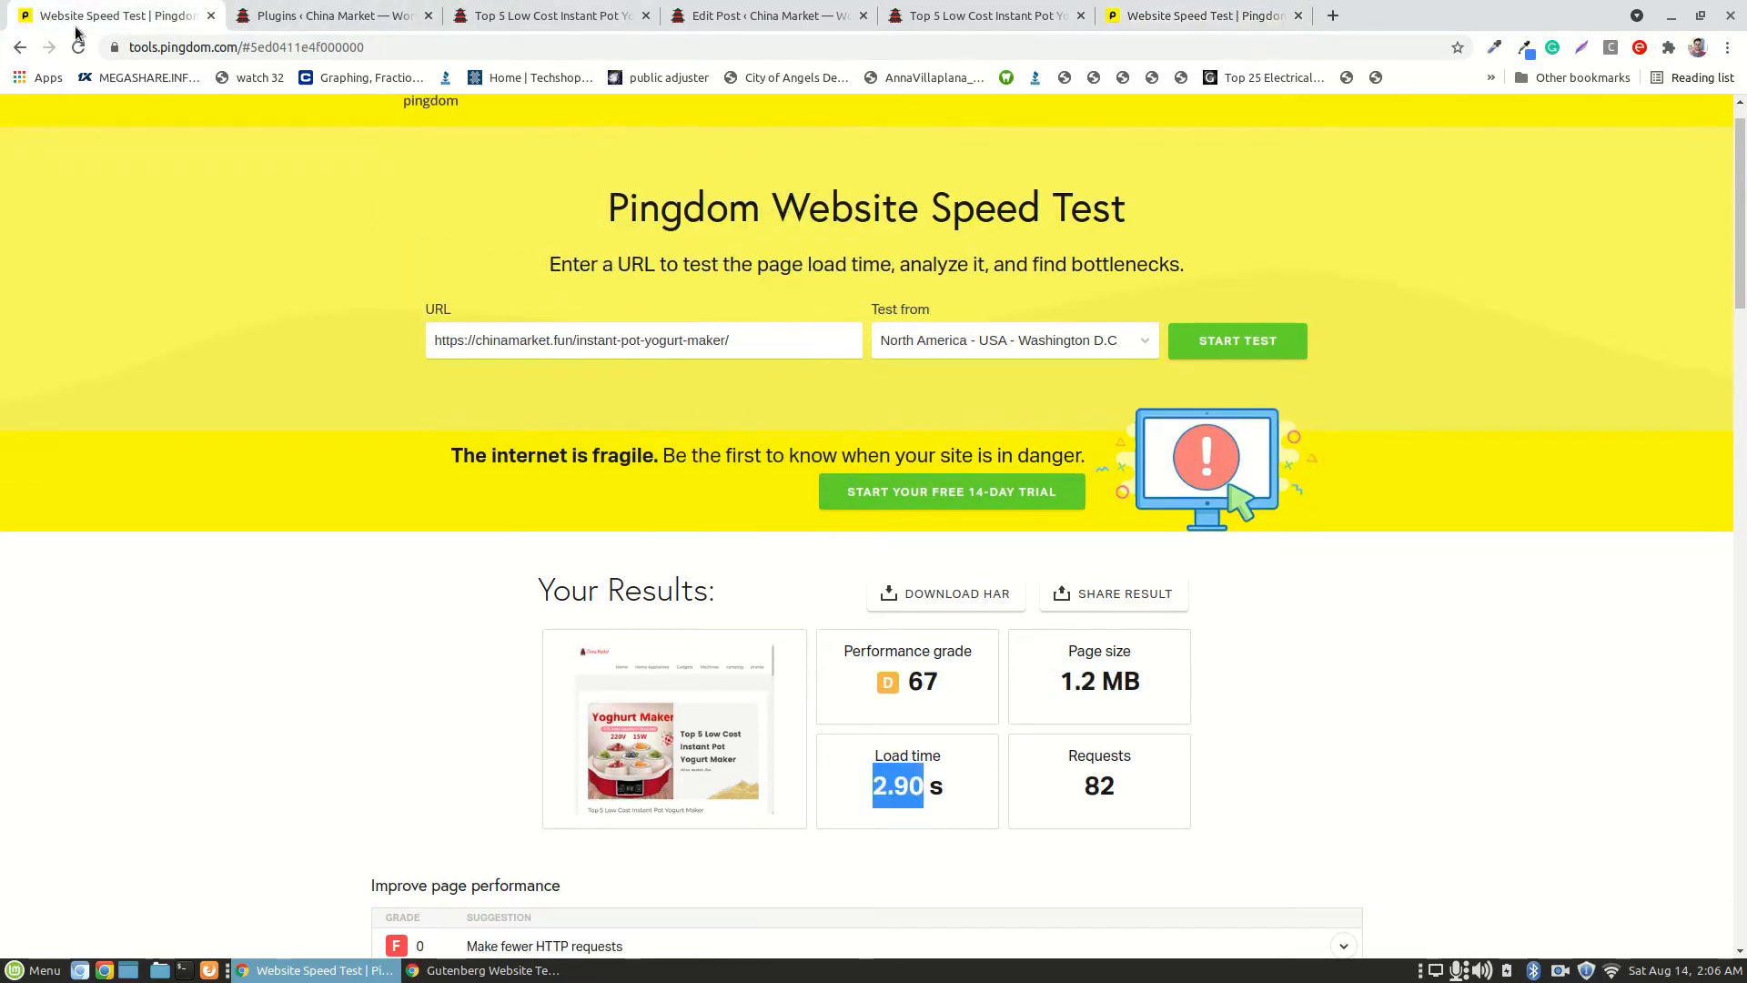
left_click(1040, 689)
left_click_drag(1063, 679, 1096, 681)
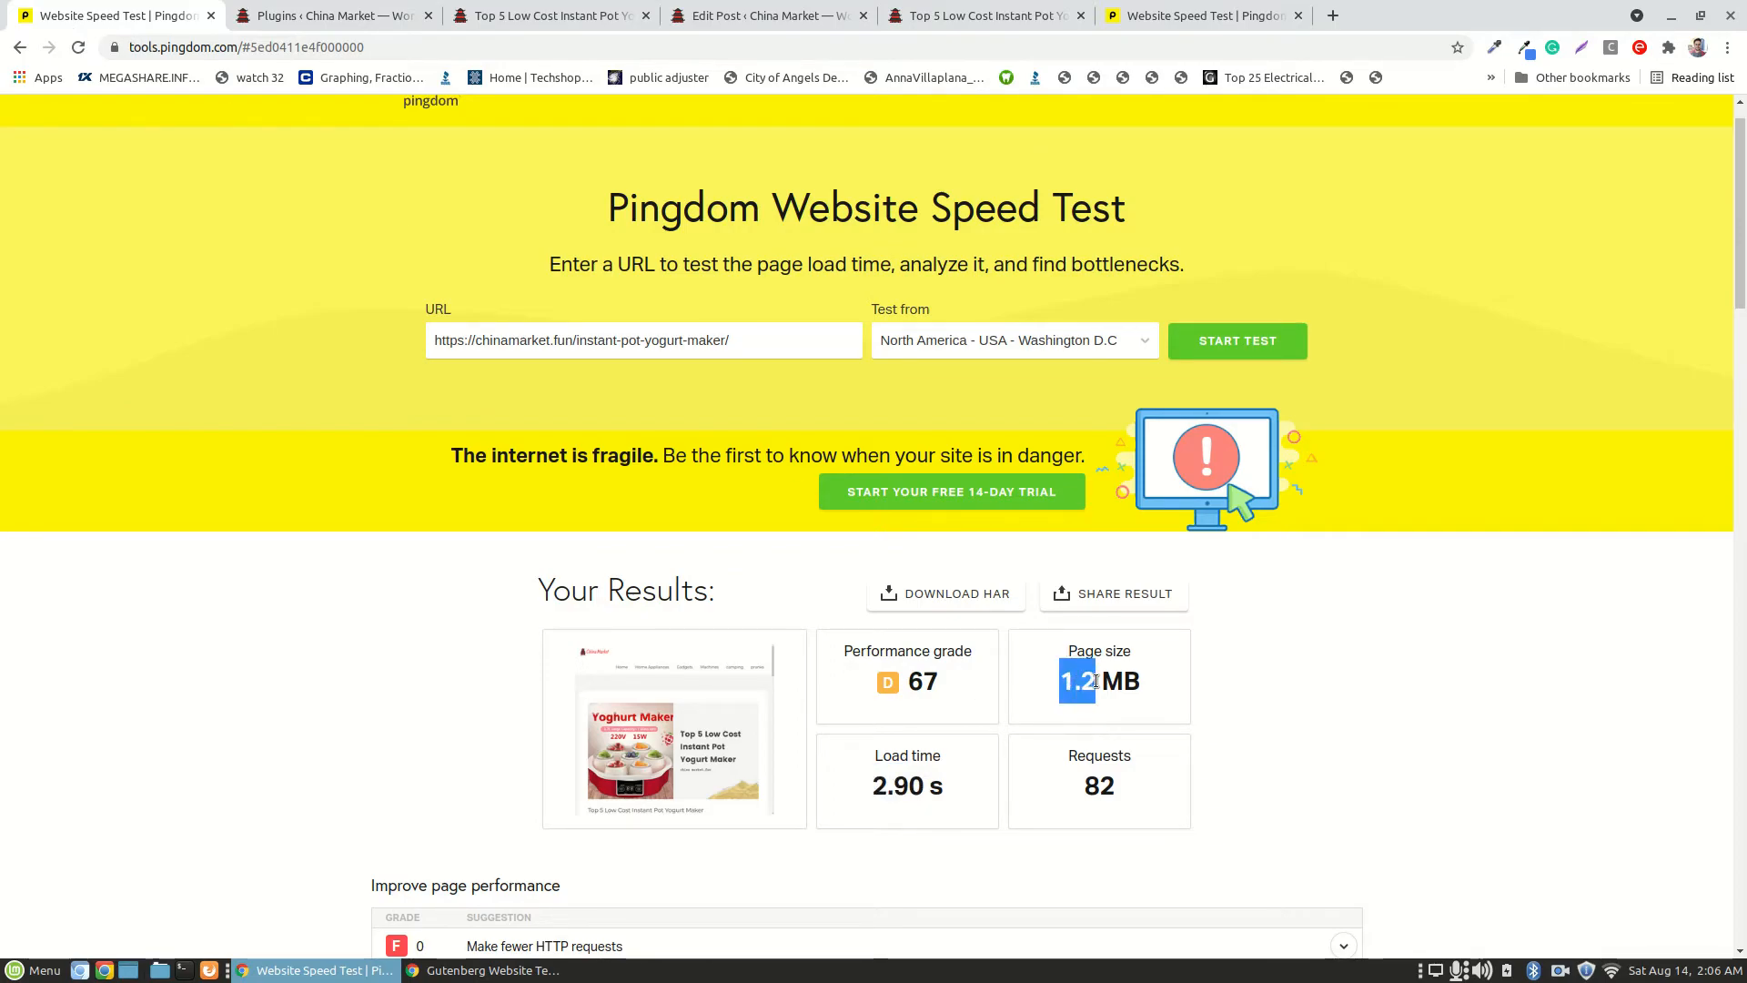
left_click(1095, 681)
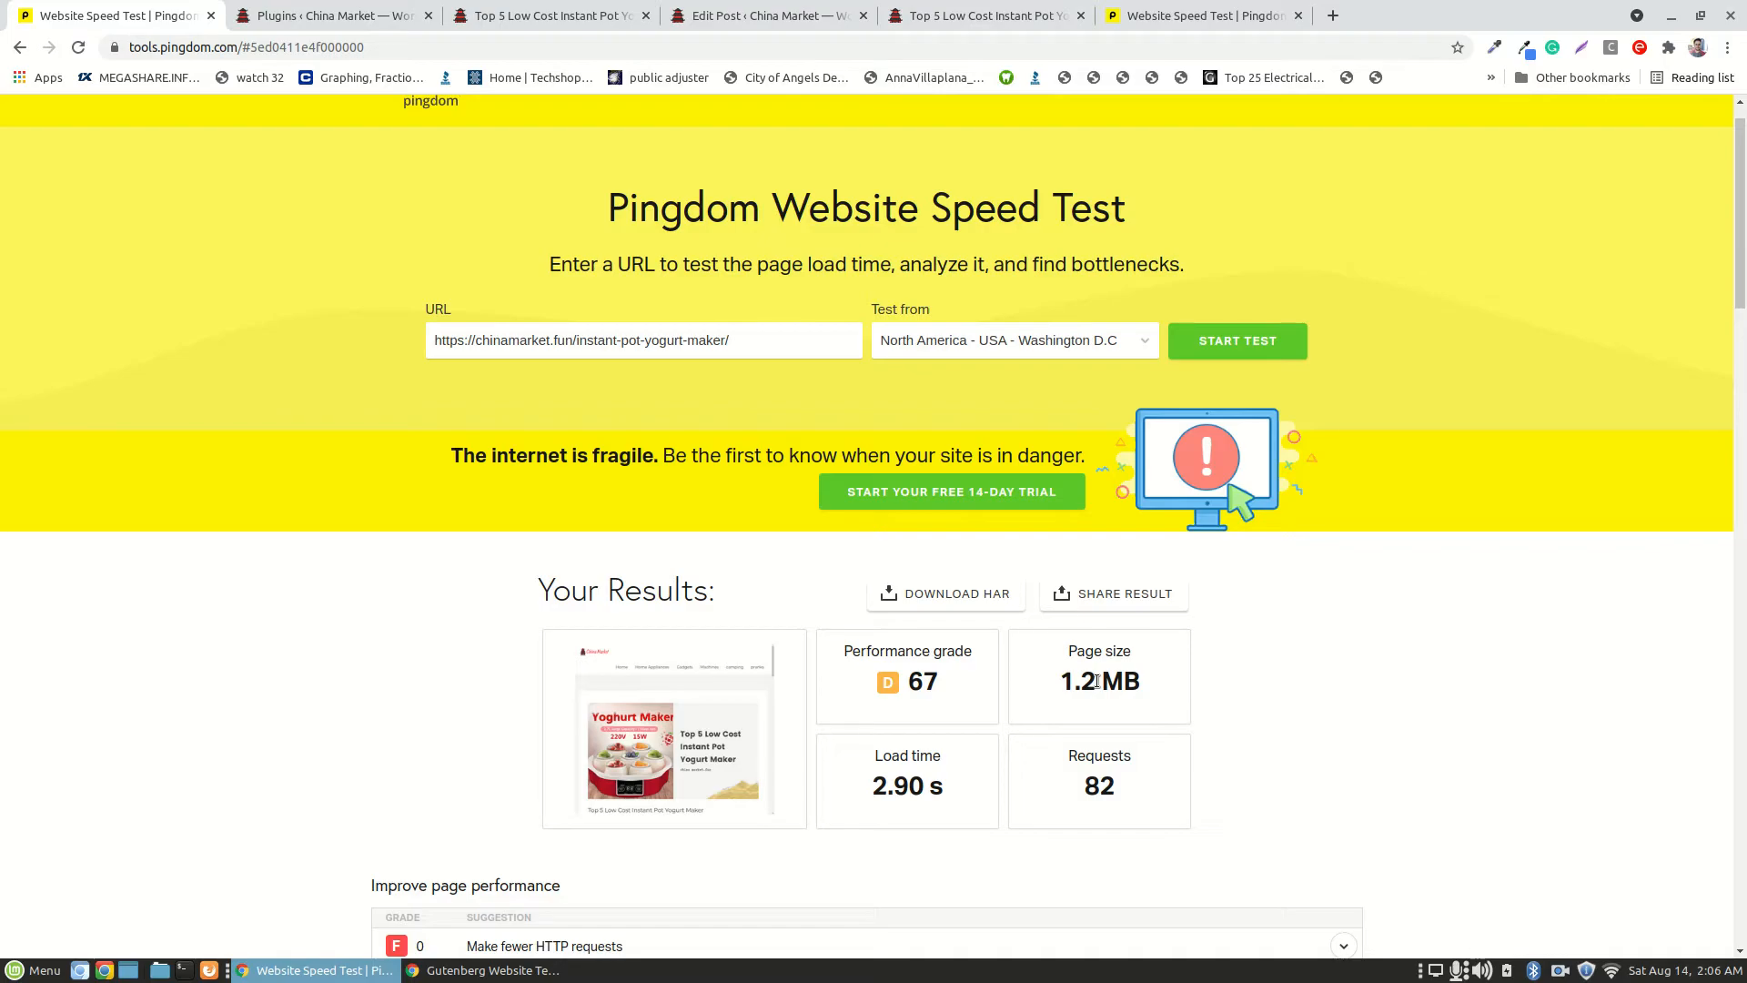
left_click_drag(1088, 680, 1061, 679)
left_click(1079, 702)
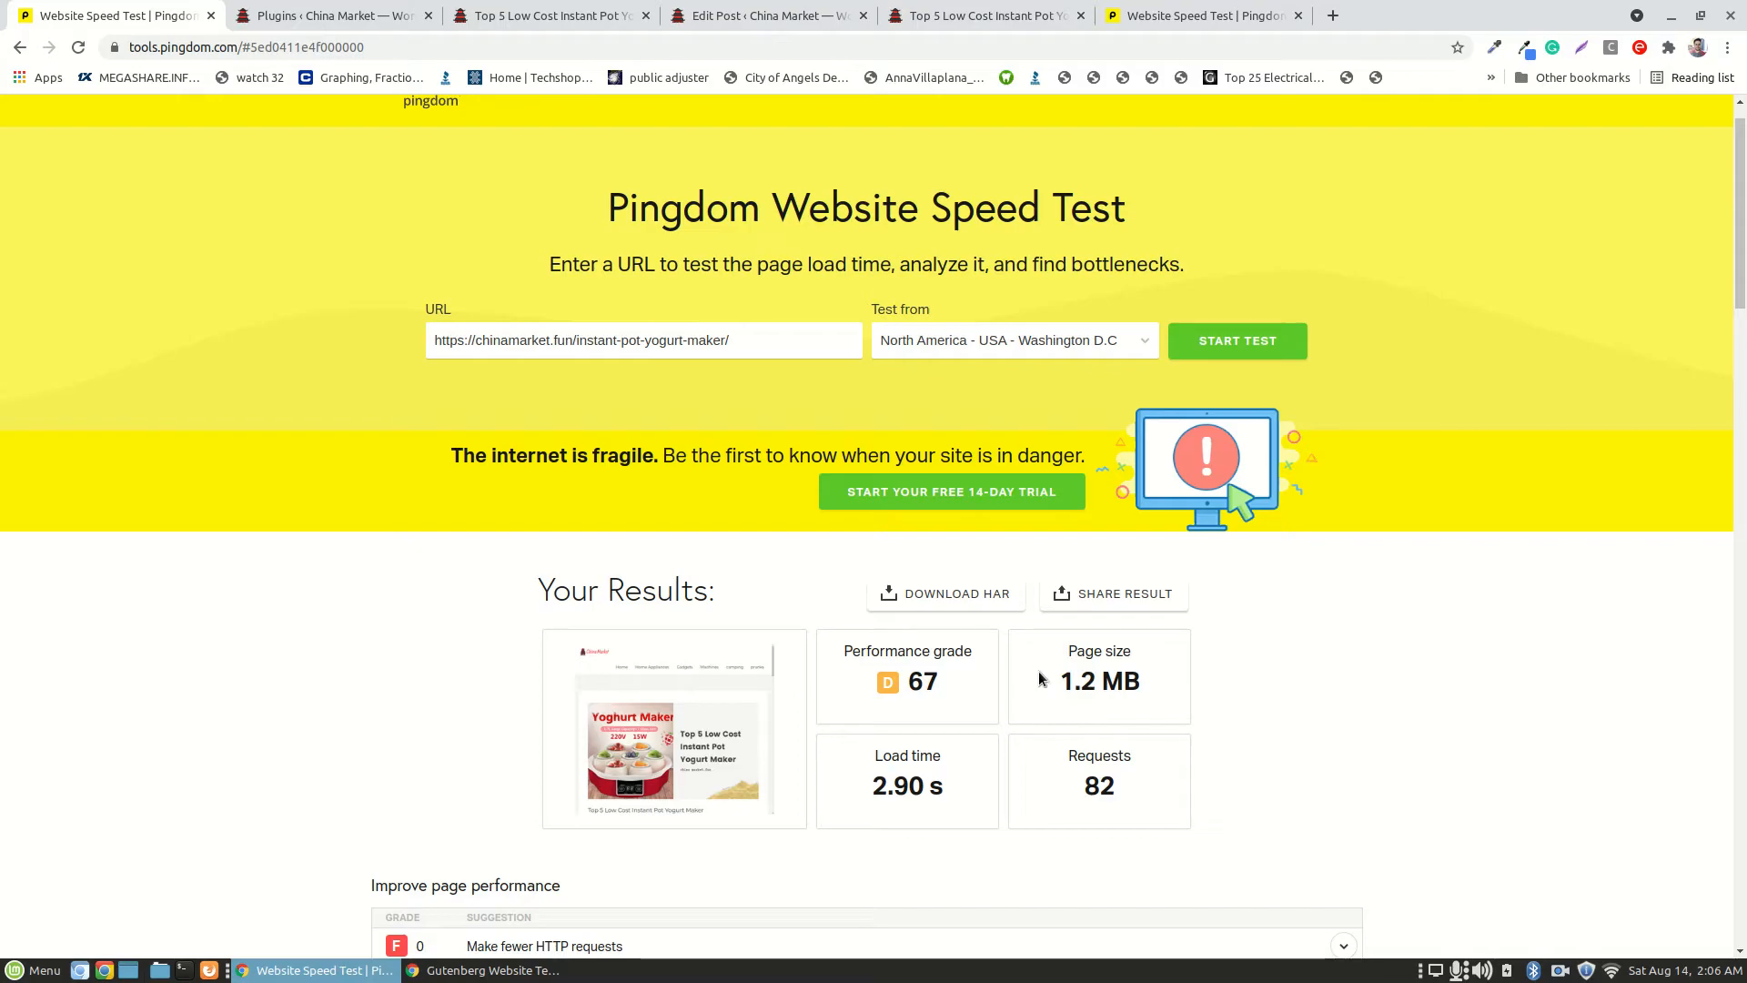
left_click(1174, 15)
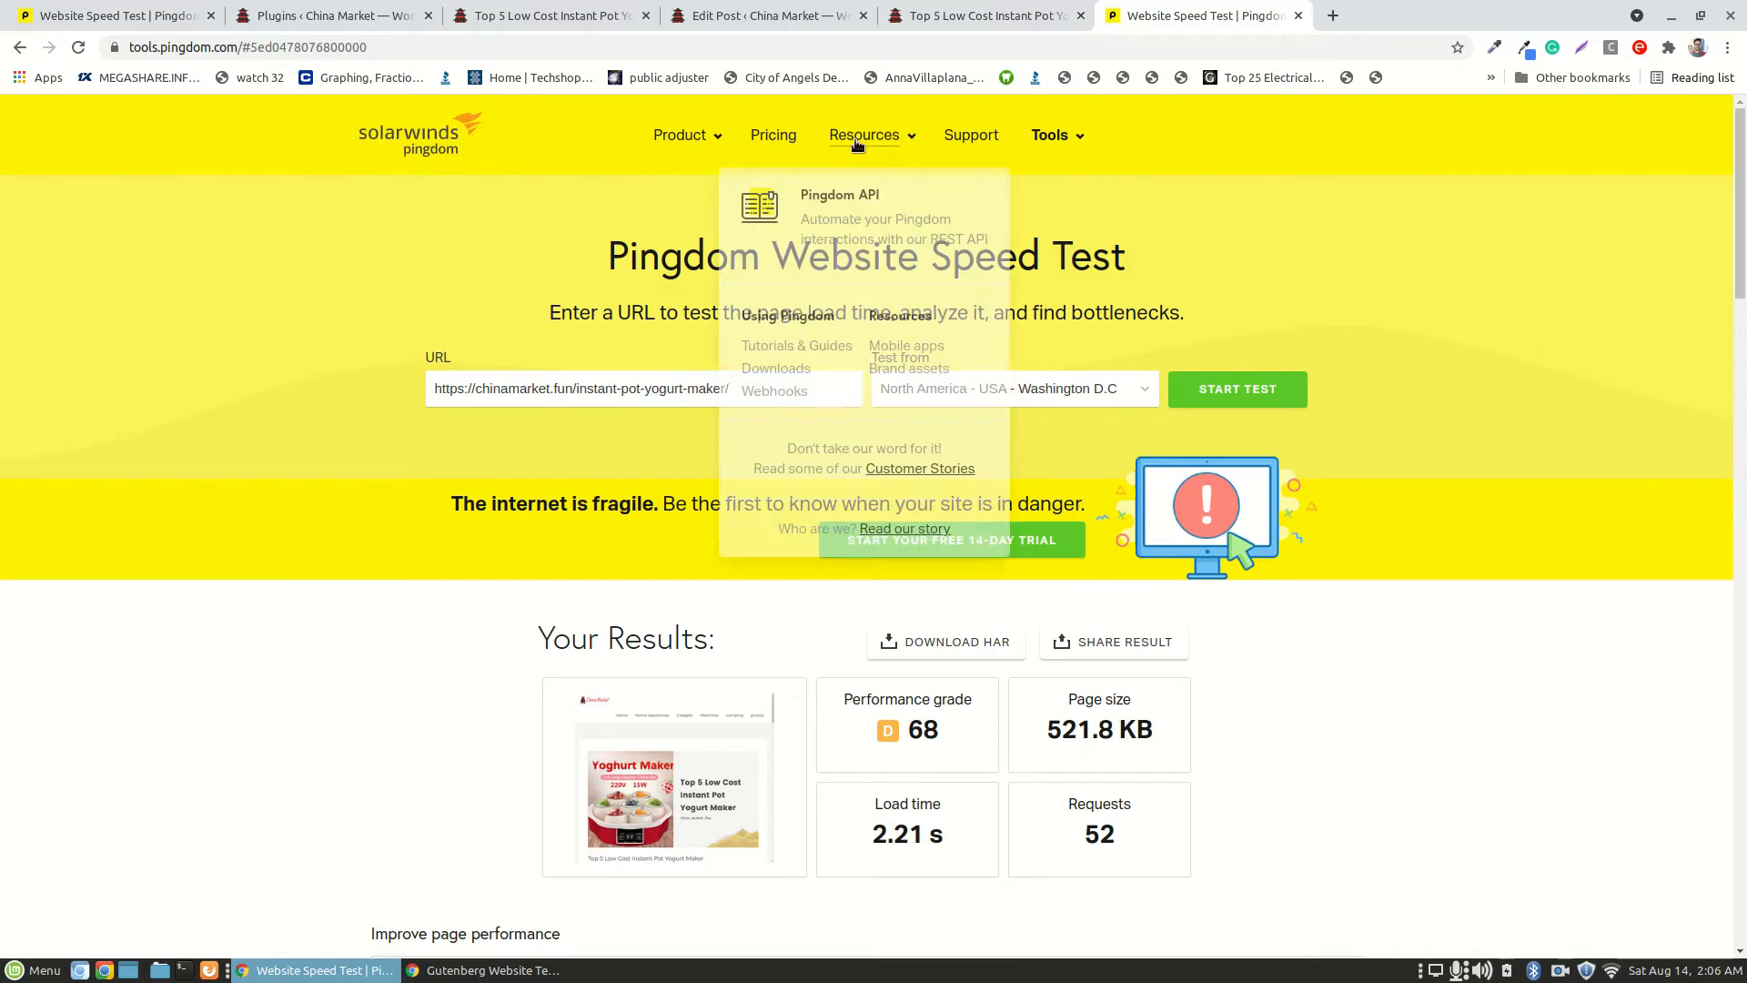
- Review the published Gutenberg article from the featured image through the introduction to the SANQ yogurt maker section
left_click(915, 18)
scroll(1059, 453, "down", 6)
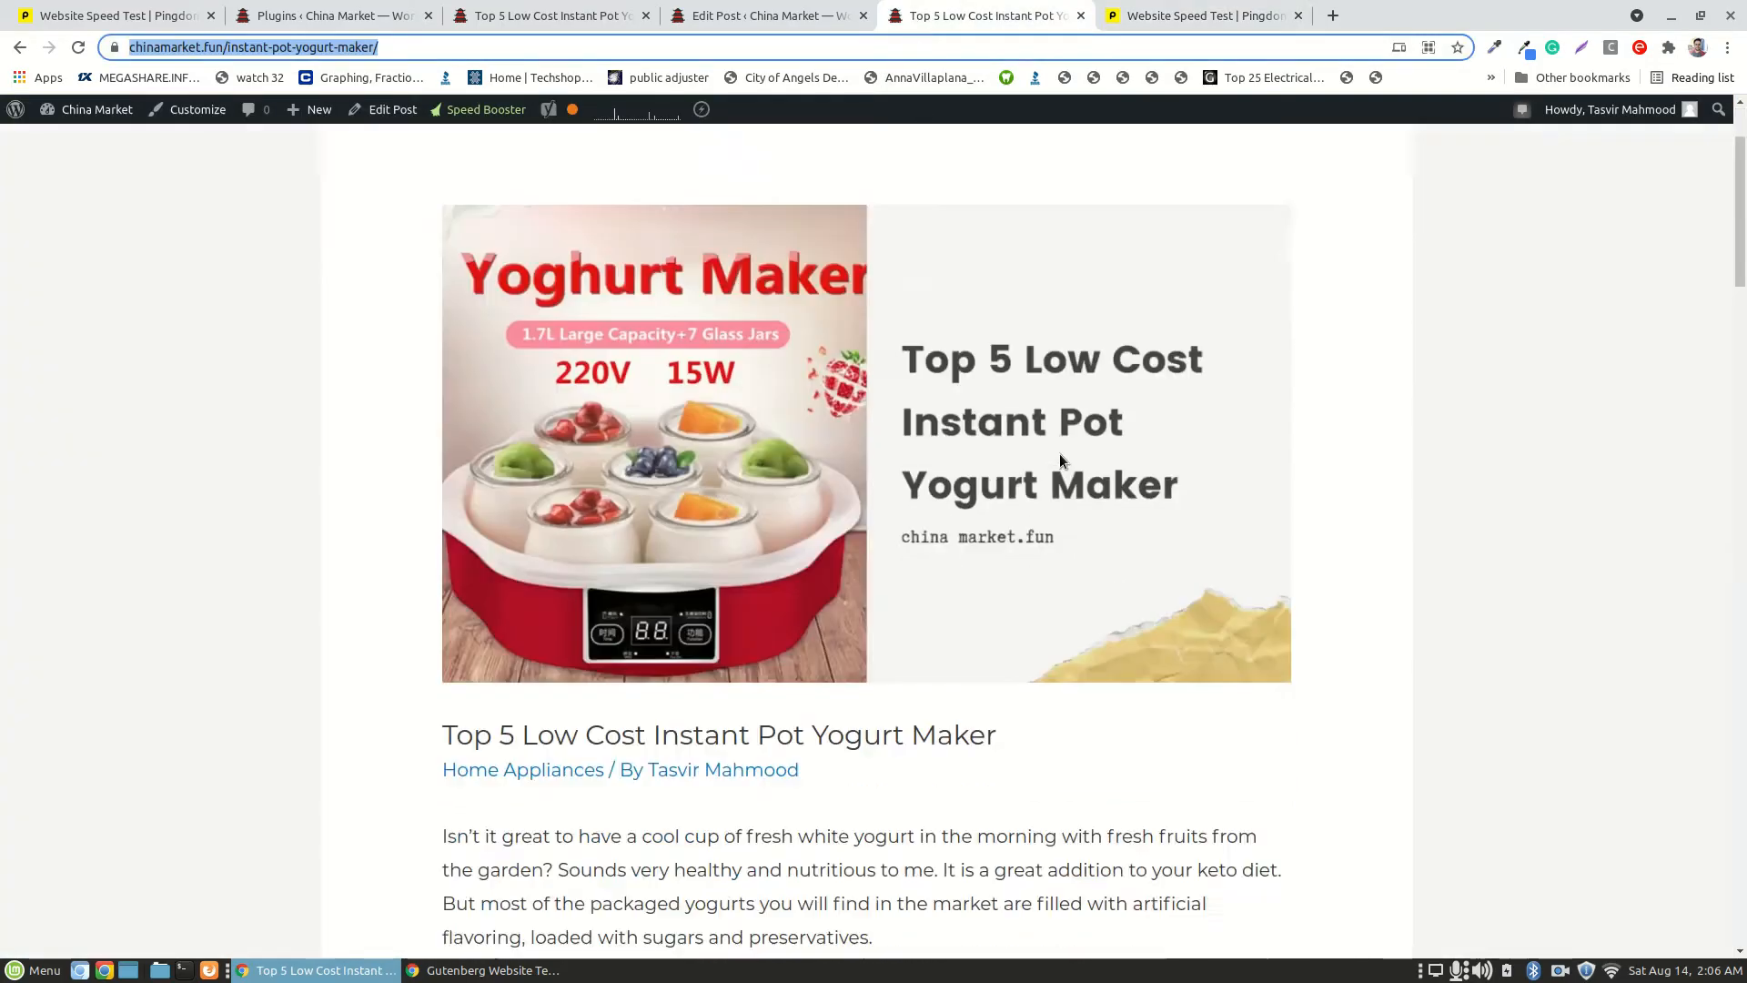
scroll(1060, 455, "down", 5)
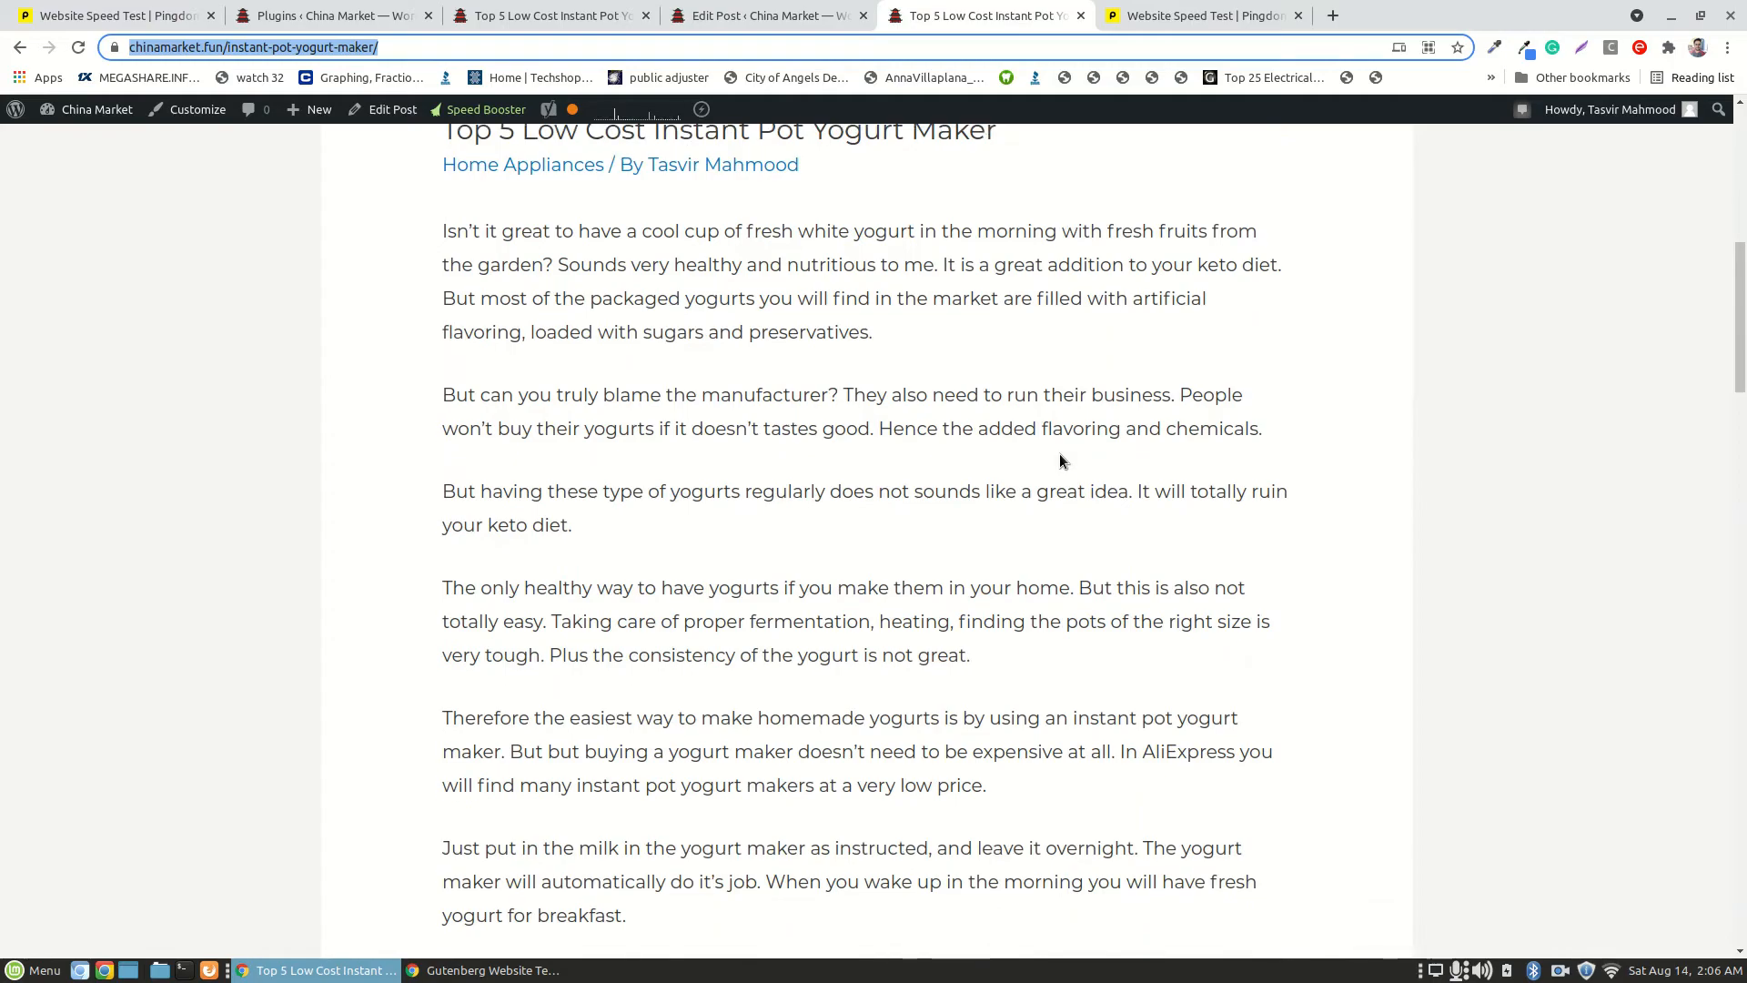
scroll(1060, 461, "down", 2)
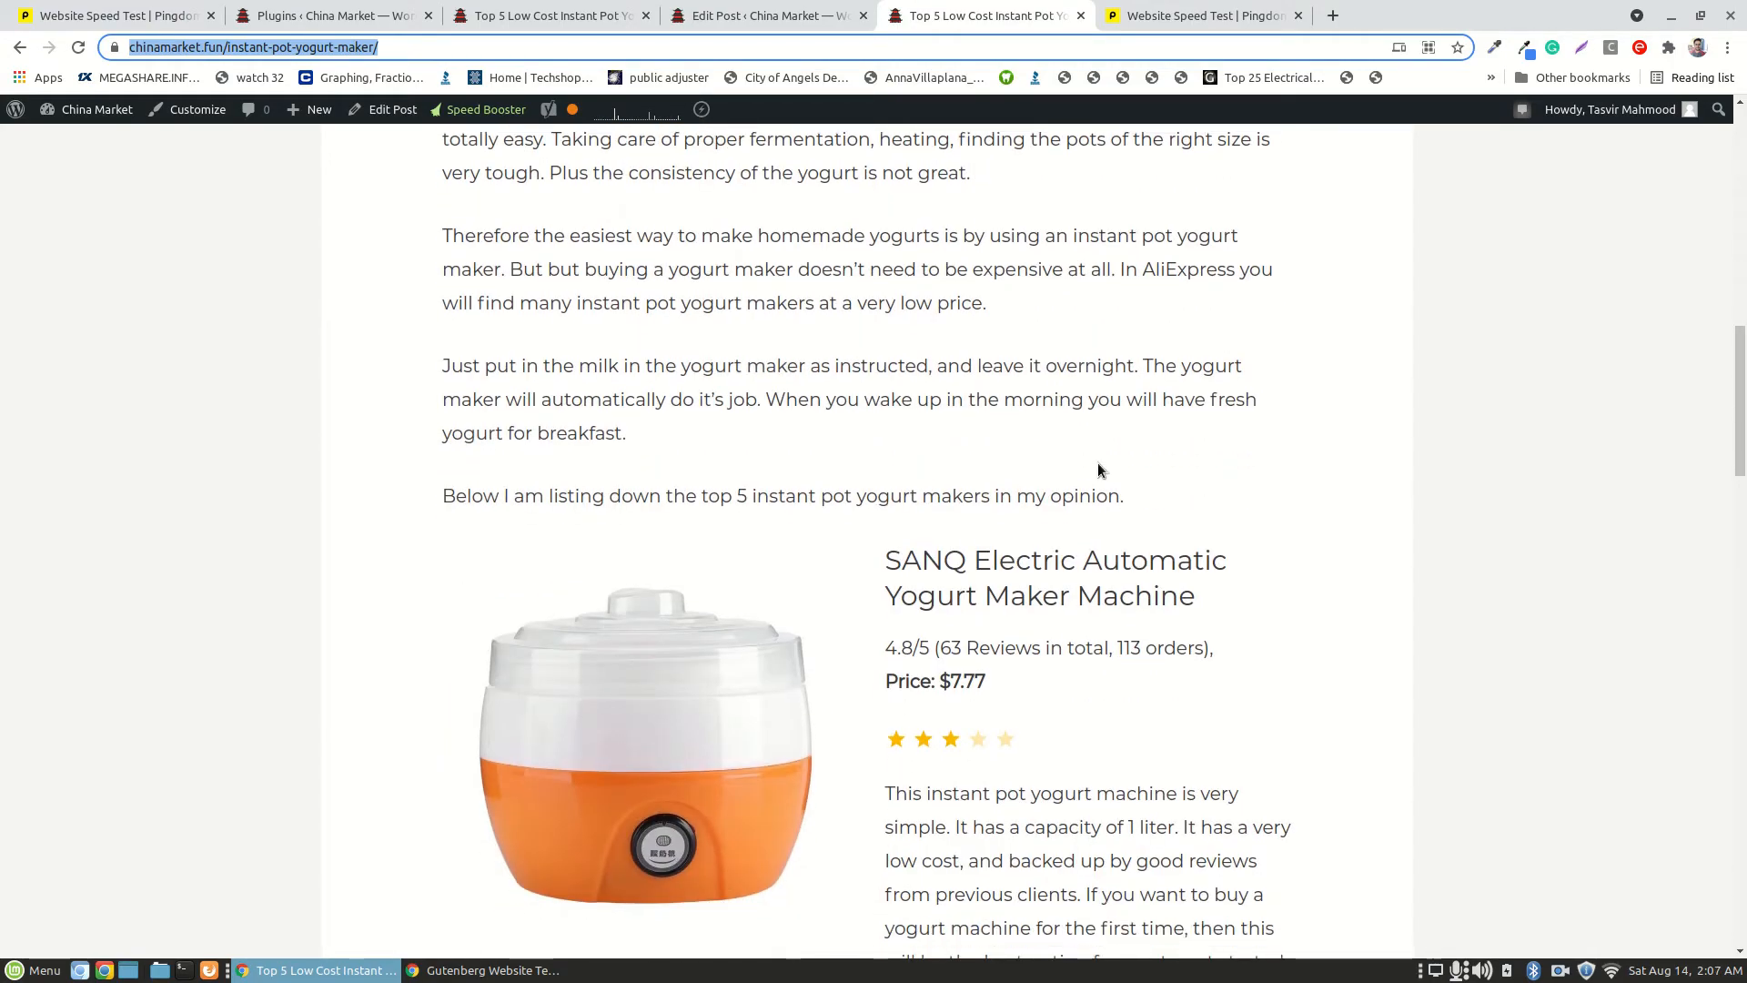
scroll(1090, 466, "down", 3)
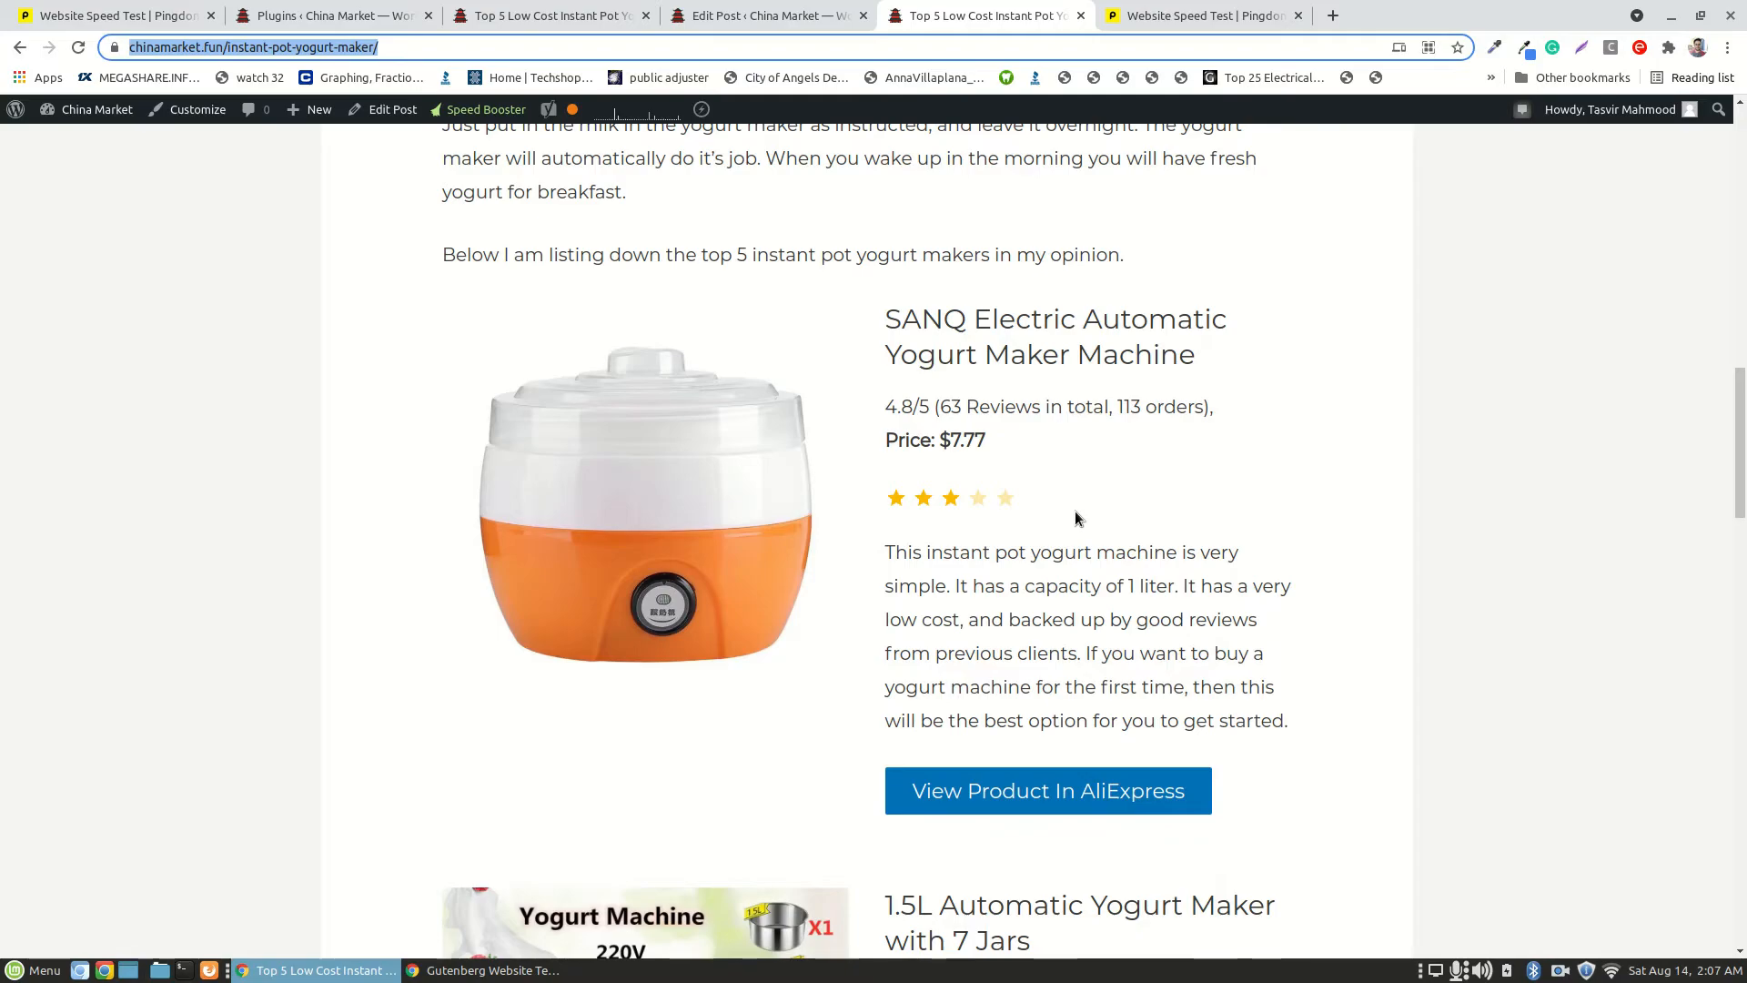
scroll(1076, 519, "down", 3)
scroll(1076, 519, "up", 2)
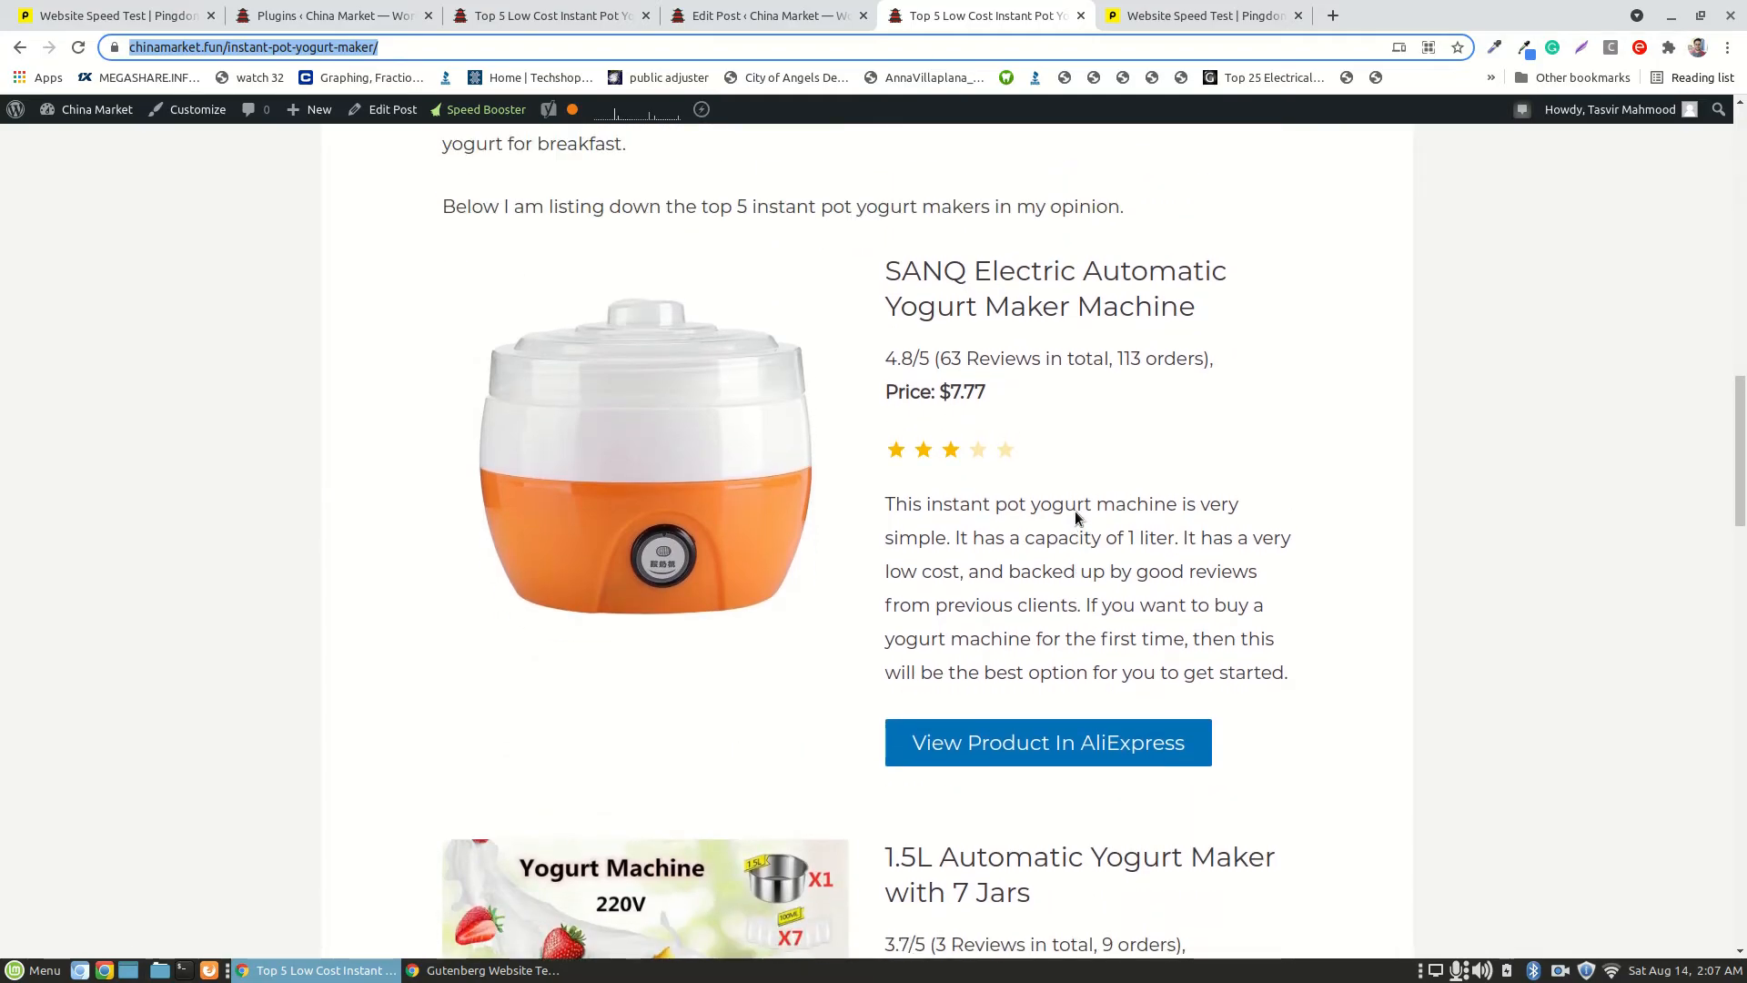
scroll(1077, 518, "up", 2)
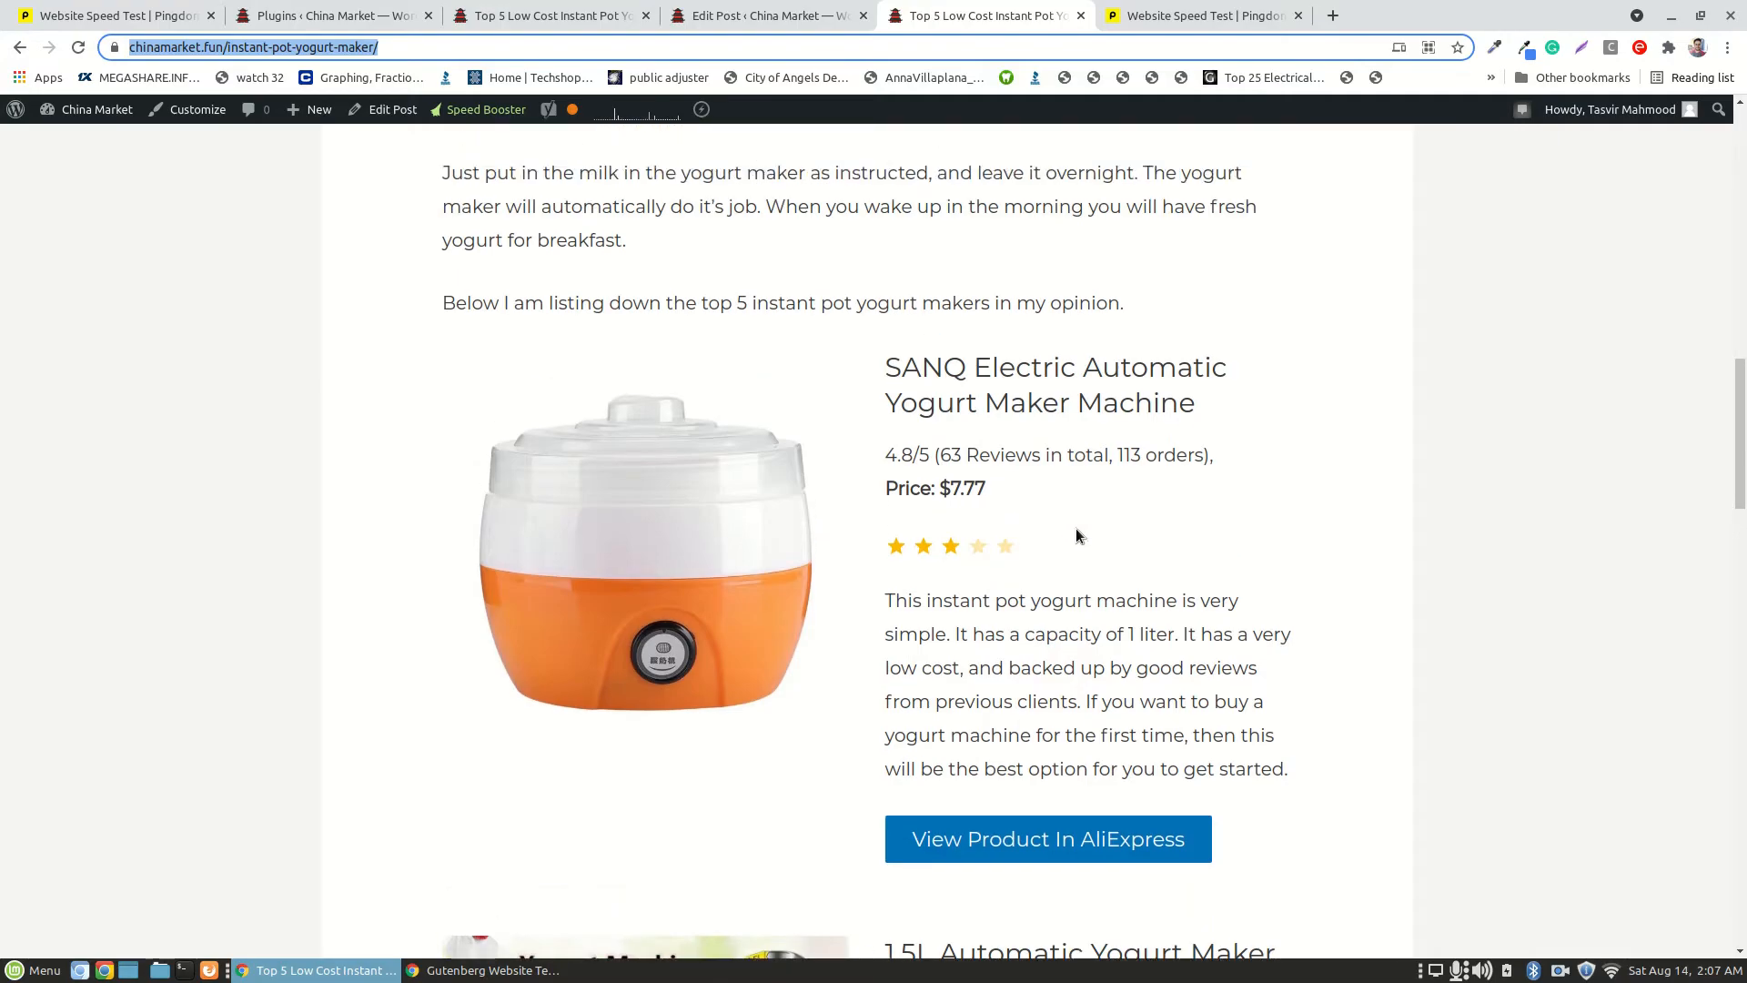
- Glance at the Gutenberg speed results again, and examine the article's product sections from the SANQ to the DMWD yogurt maker
left_click(1201, 16)
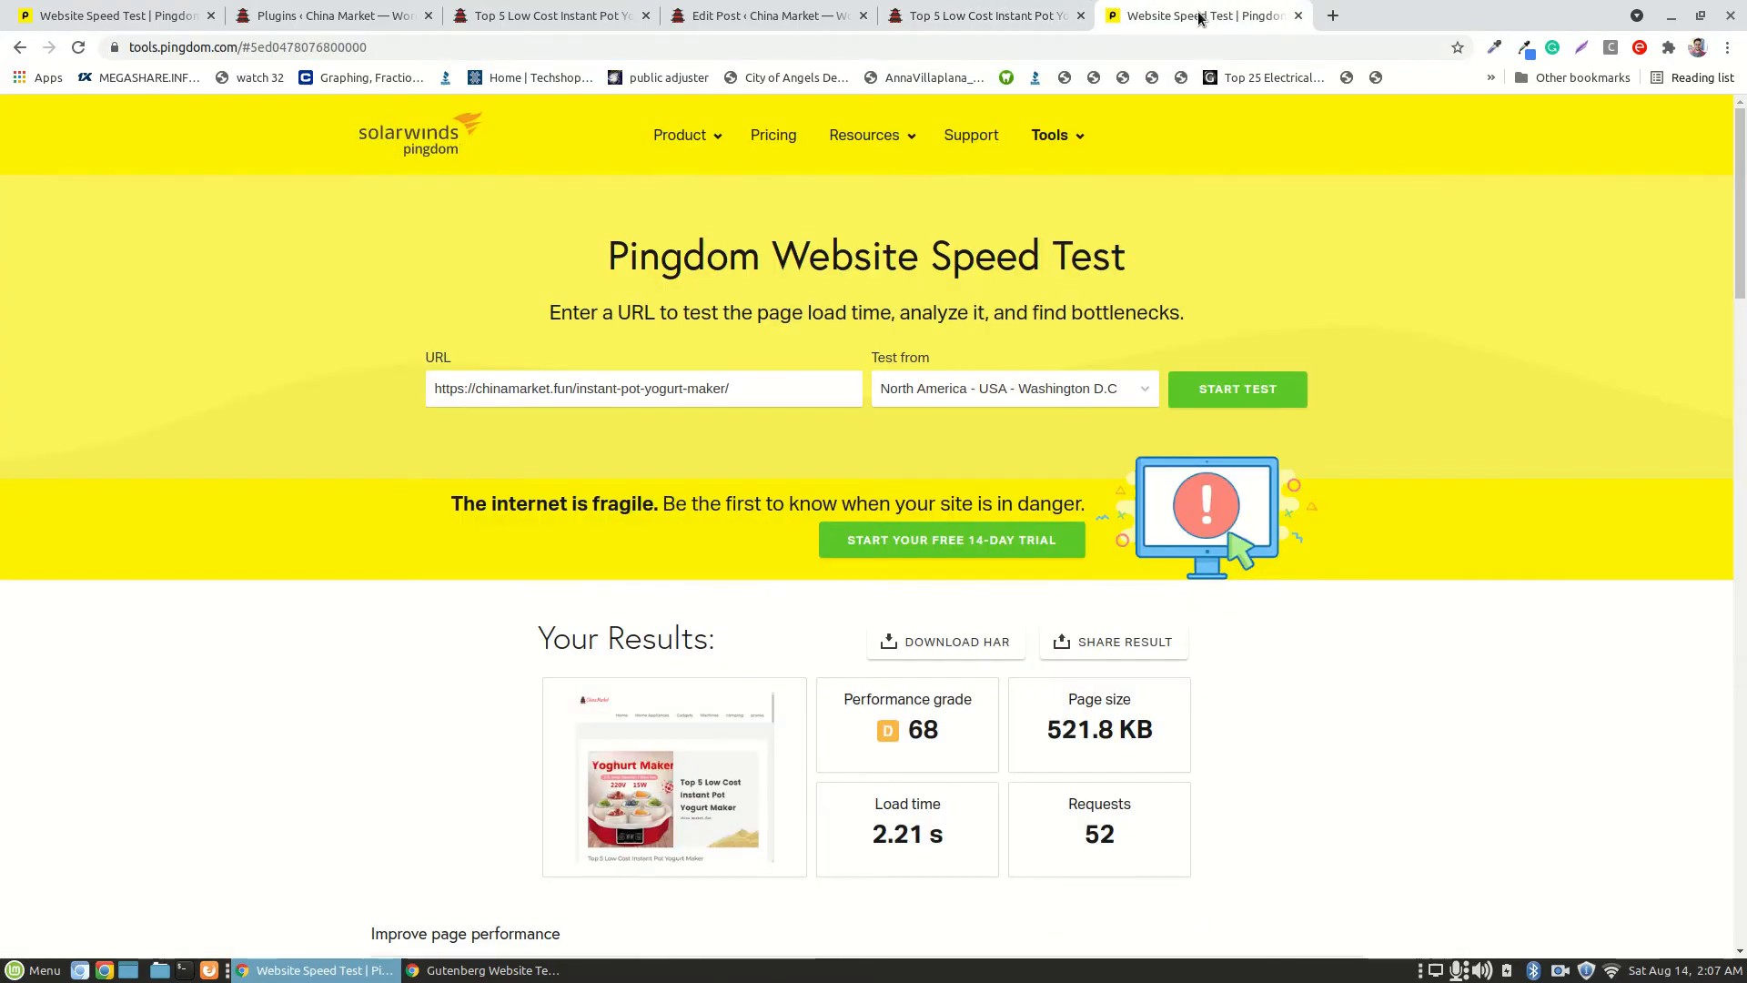
left_click(976, 18)
scroll(1146, 394, "down", 1)
scroll(1146, 394, "down", 5)
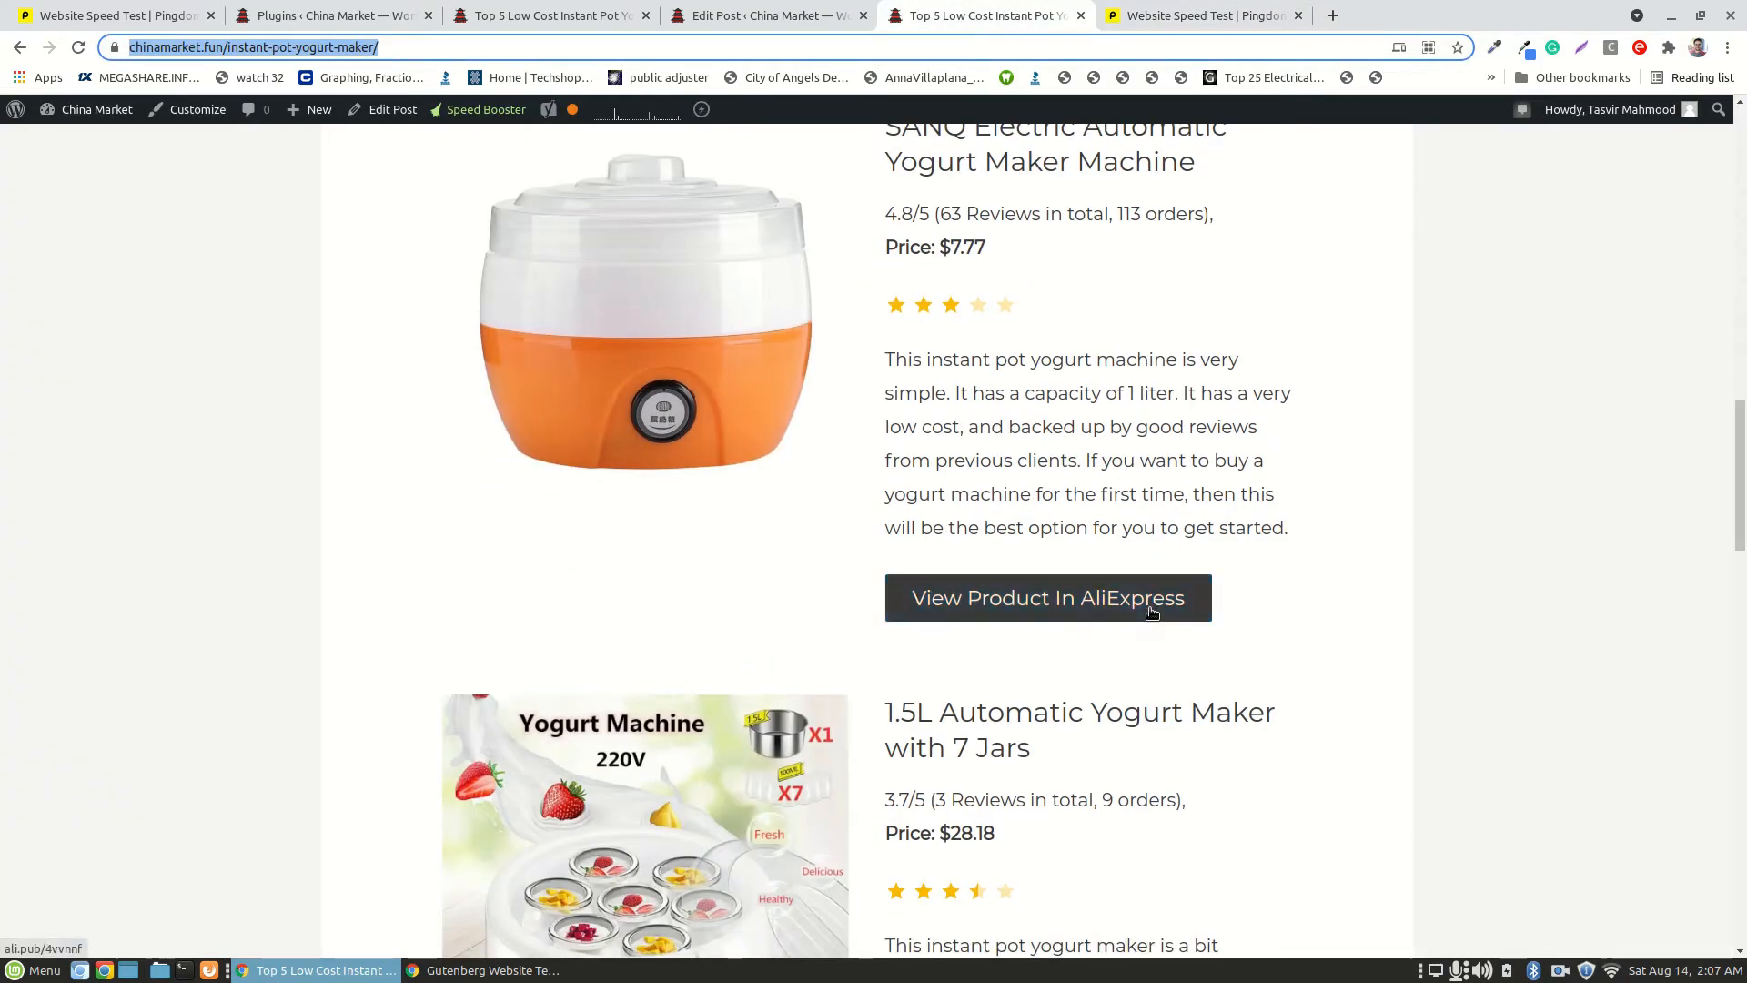
scroll(1153, 600, "down", 3)
scroll(1153, 615, "down", 2)
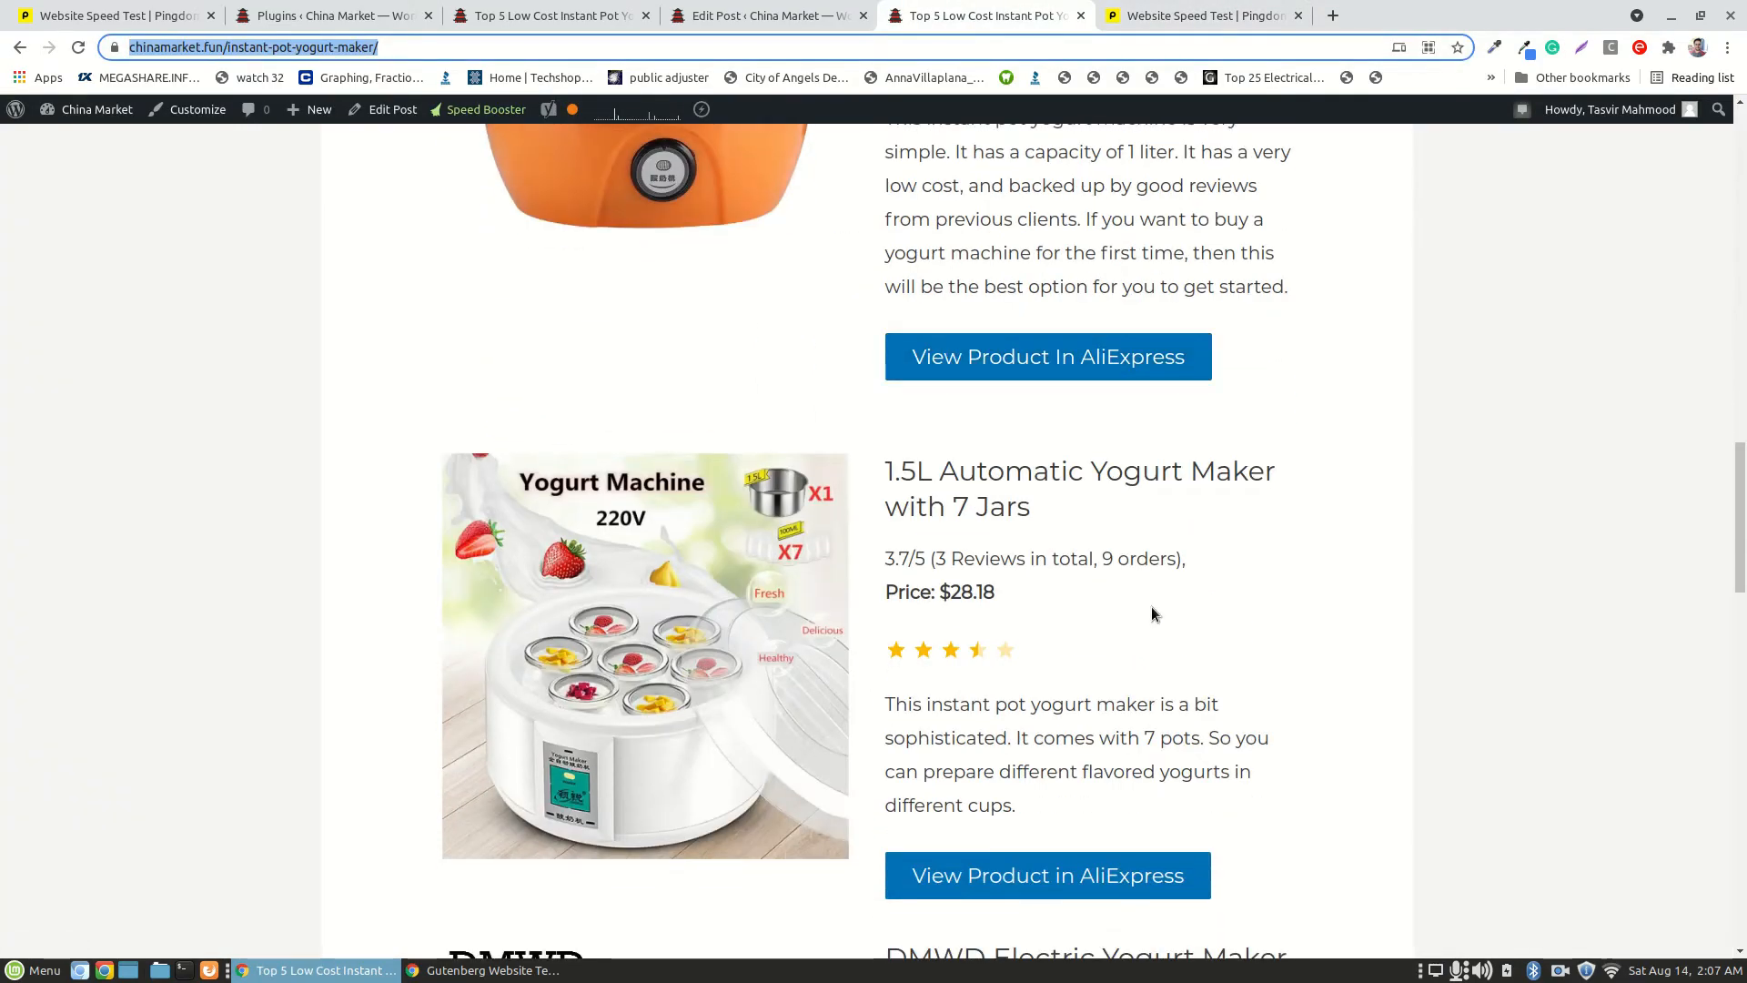
scroll(1152, 613, "down", 4)
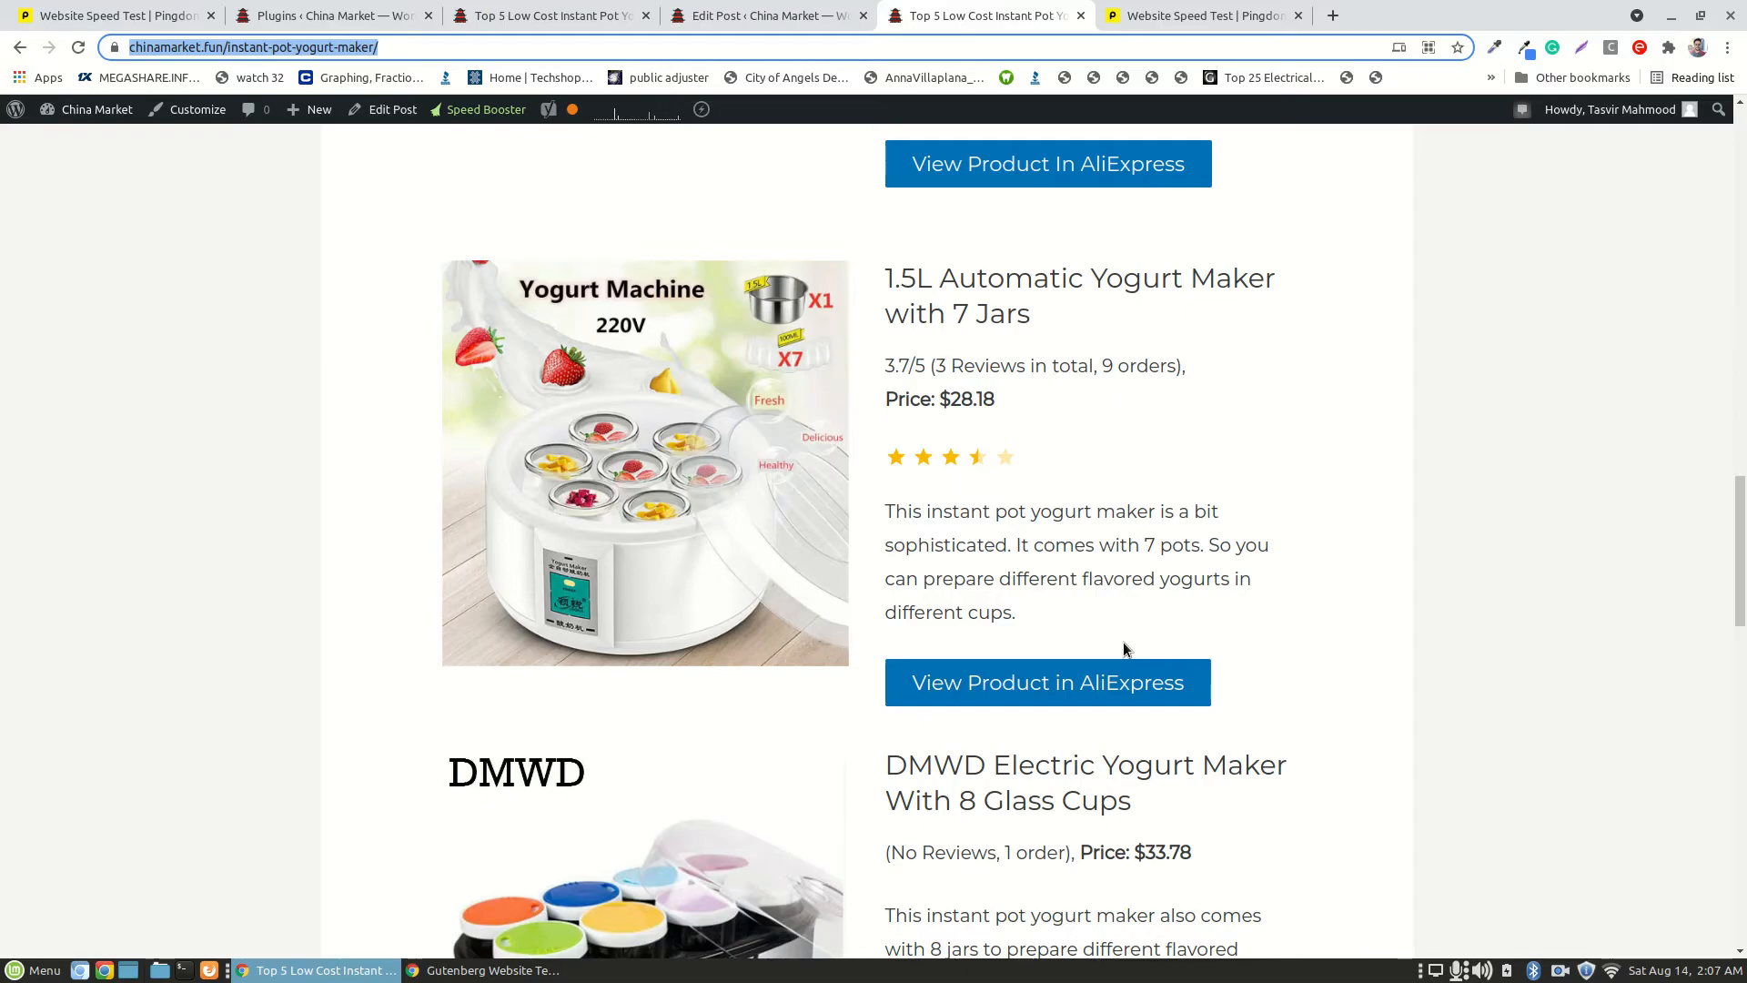
scroll(1125, 646, "down", 5)
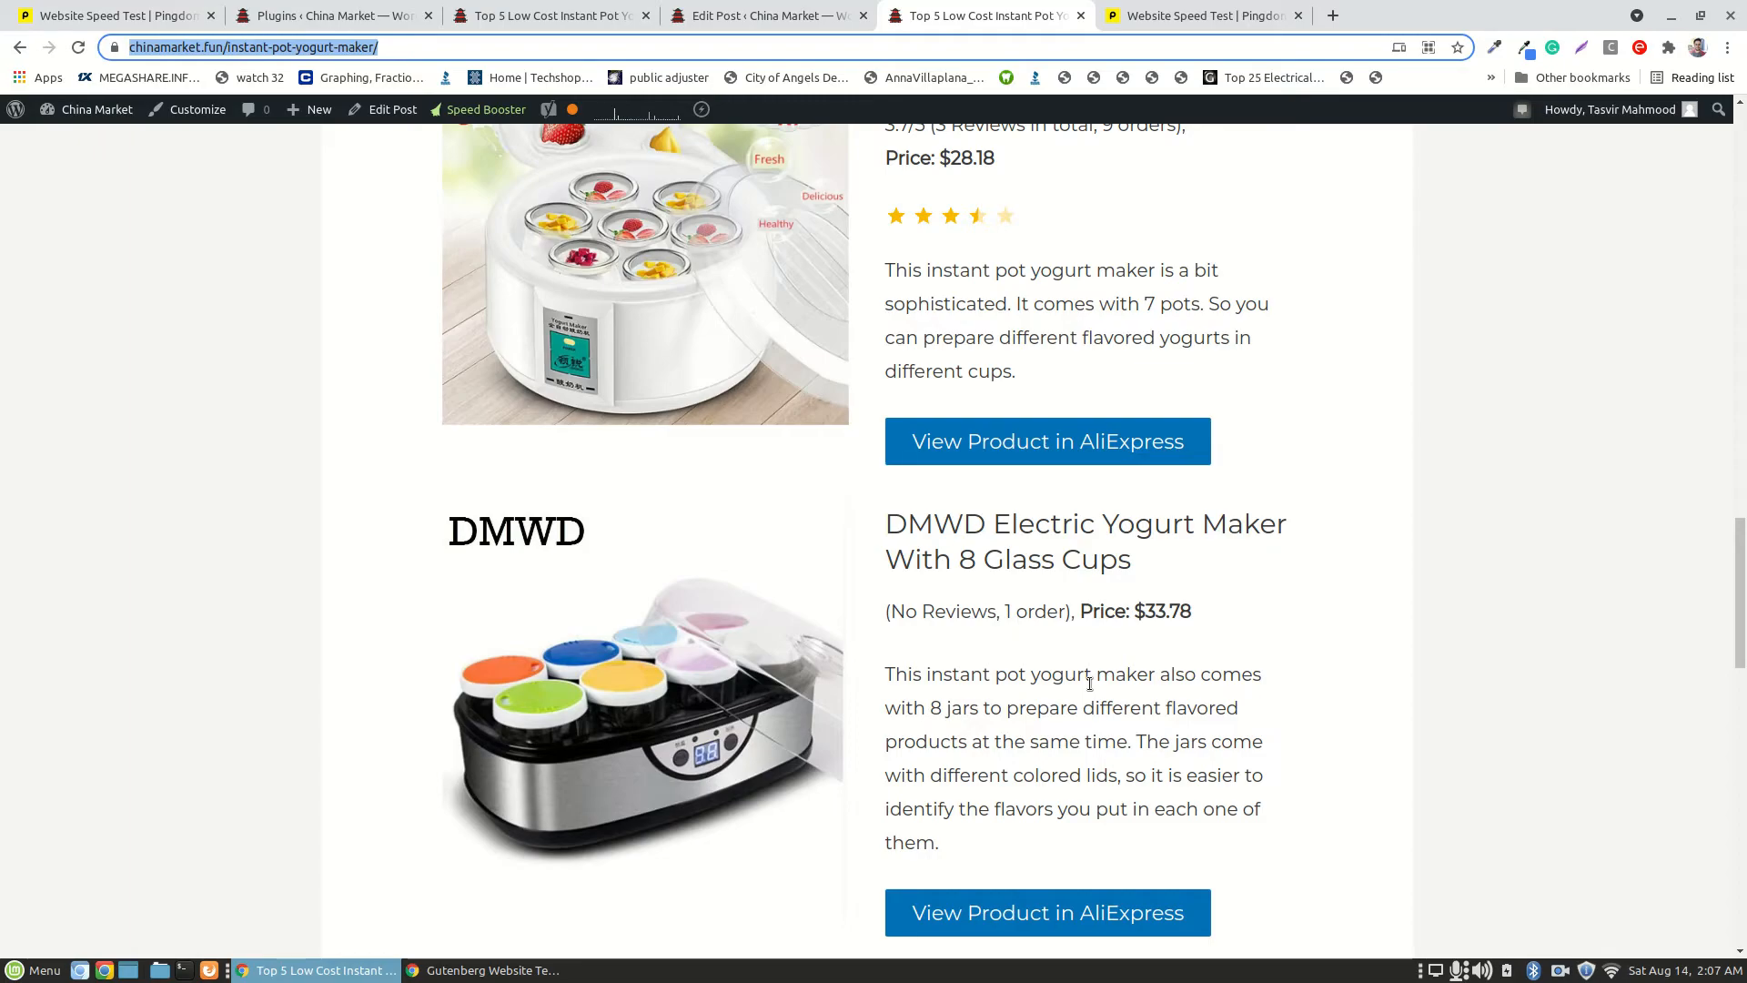
scroll(1089, 683, "down", 4)
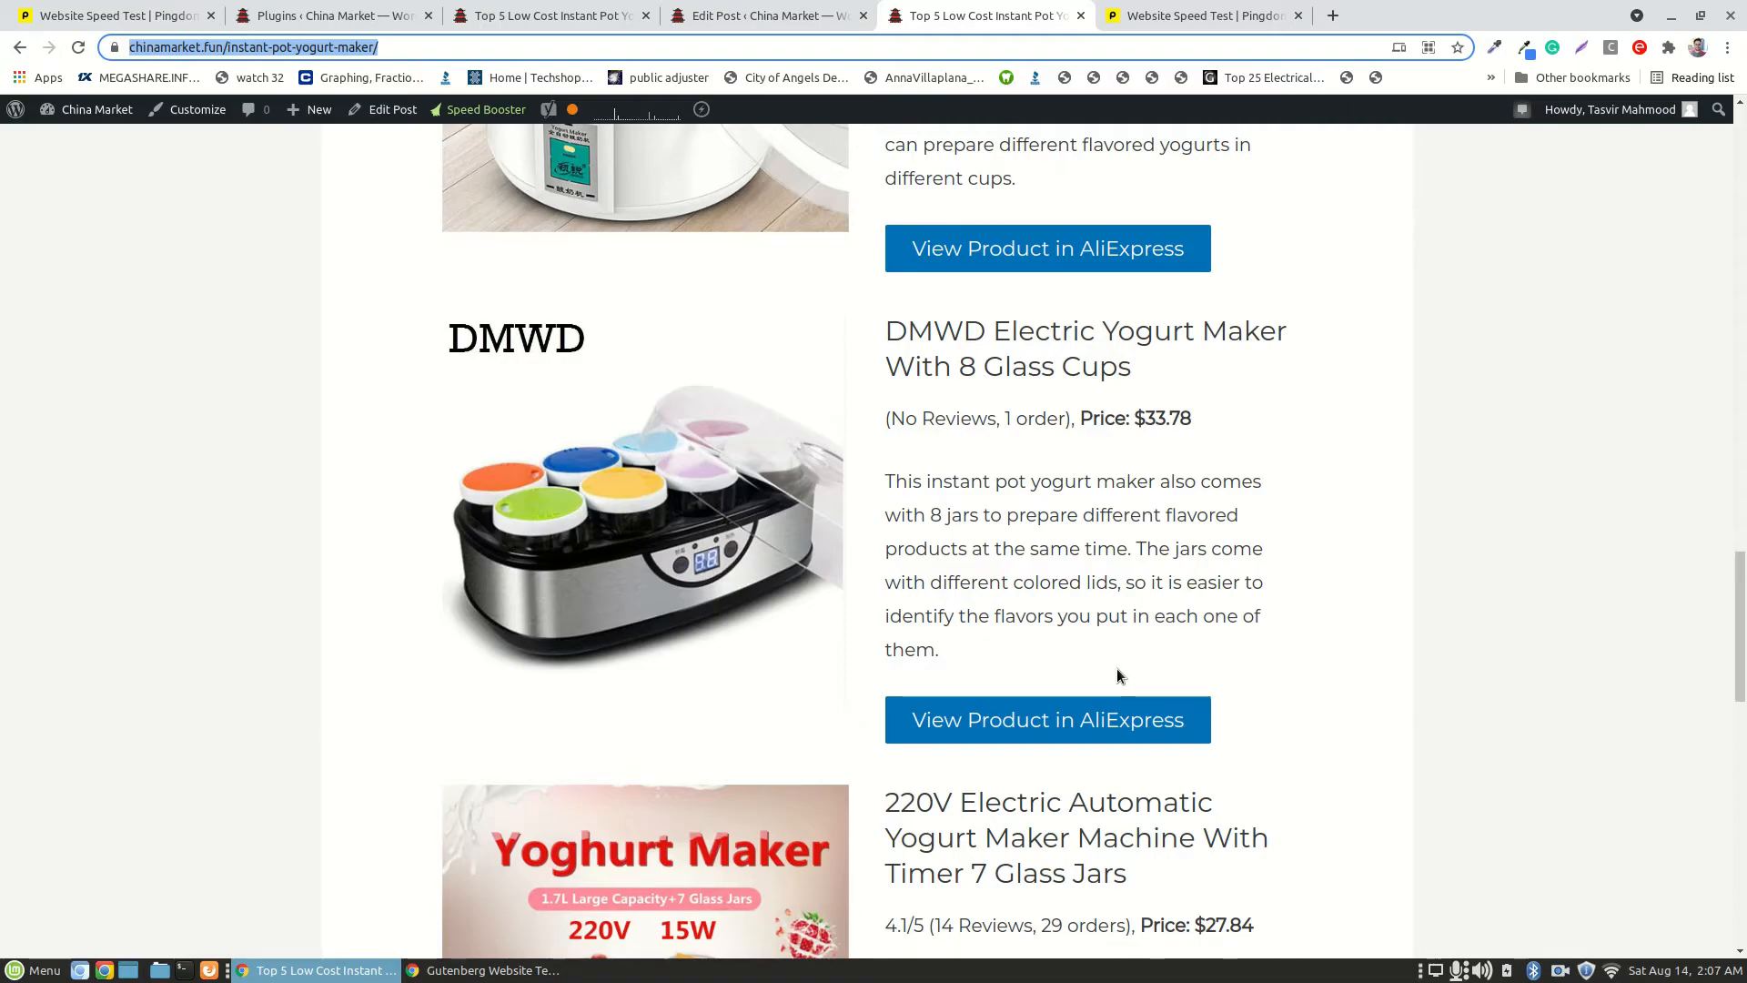
- Review the published article's remaining product sections, from the DMWD yogurt maker to the SANQ model with free storage container
scroll(1114, 660, "down", 4)
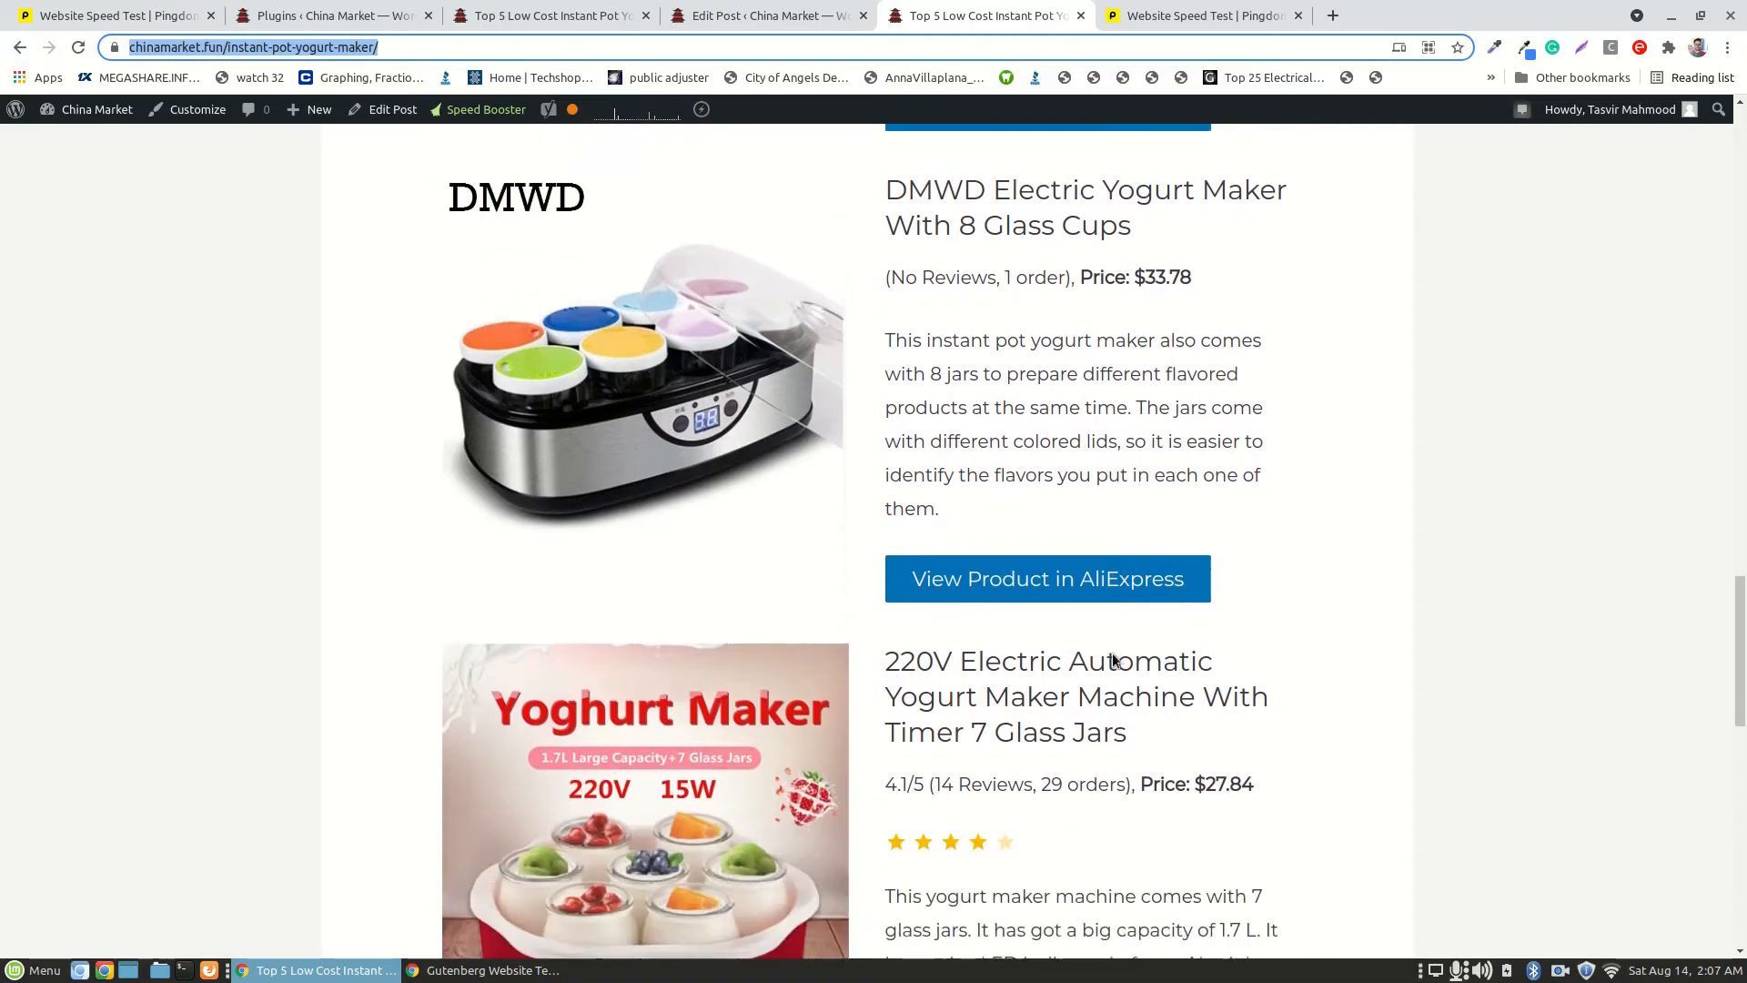
scroll(1116, 656, "down", 3)
scroll(1116, 655, "down", 3)
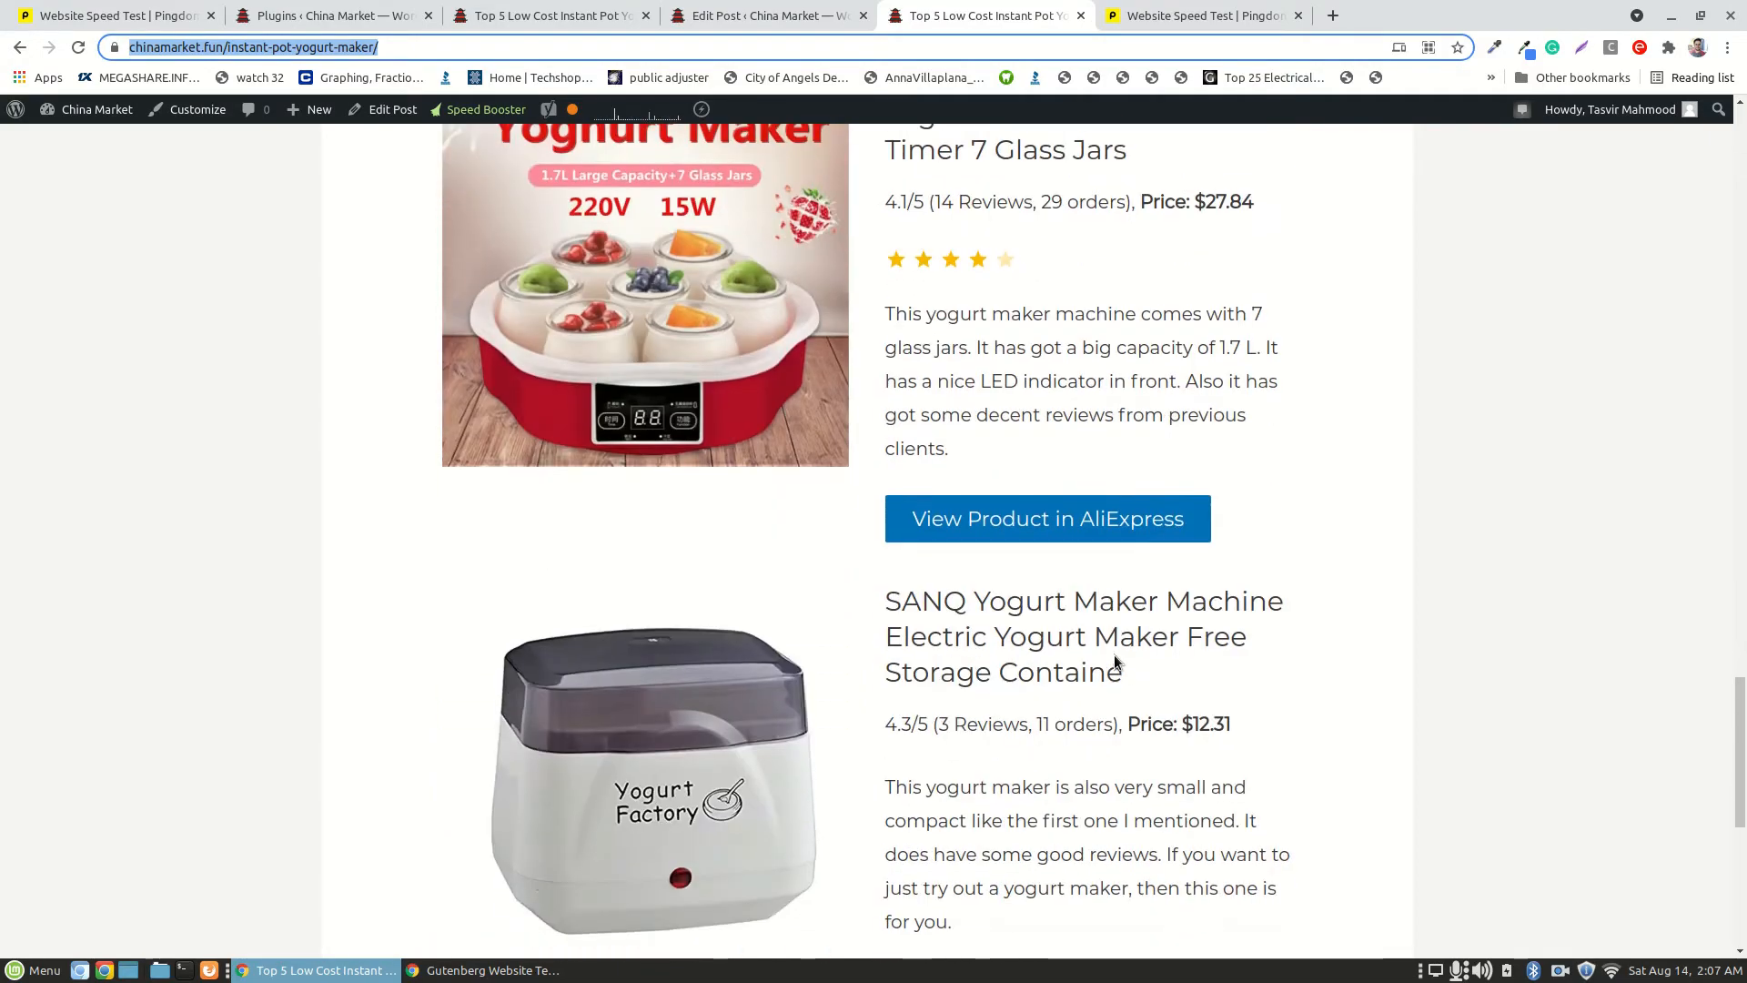
scroll(1086, 325, "up", 3)
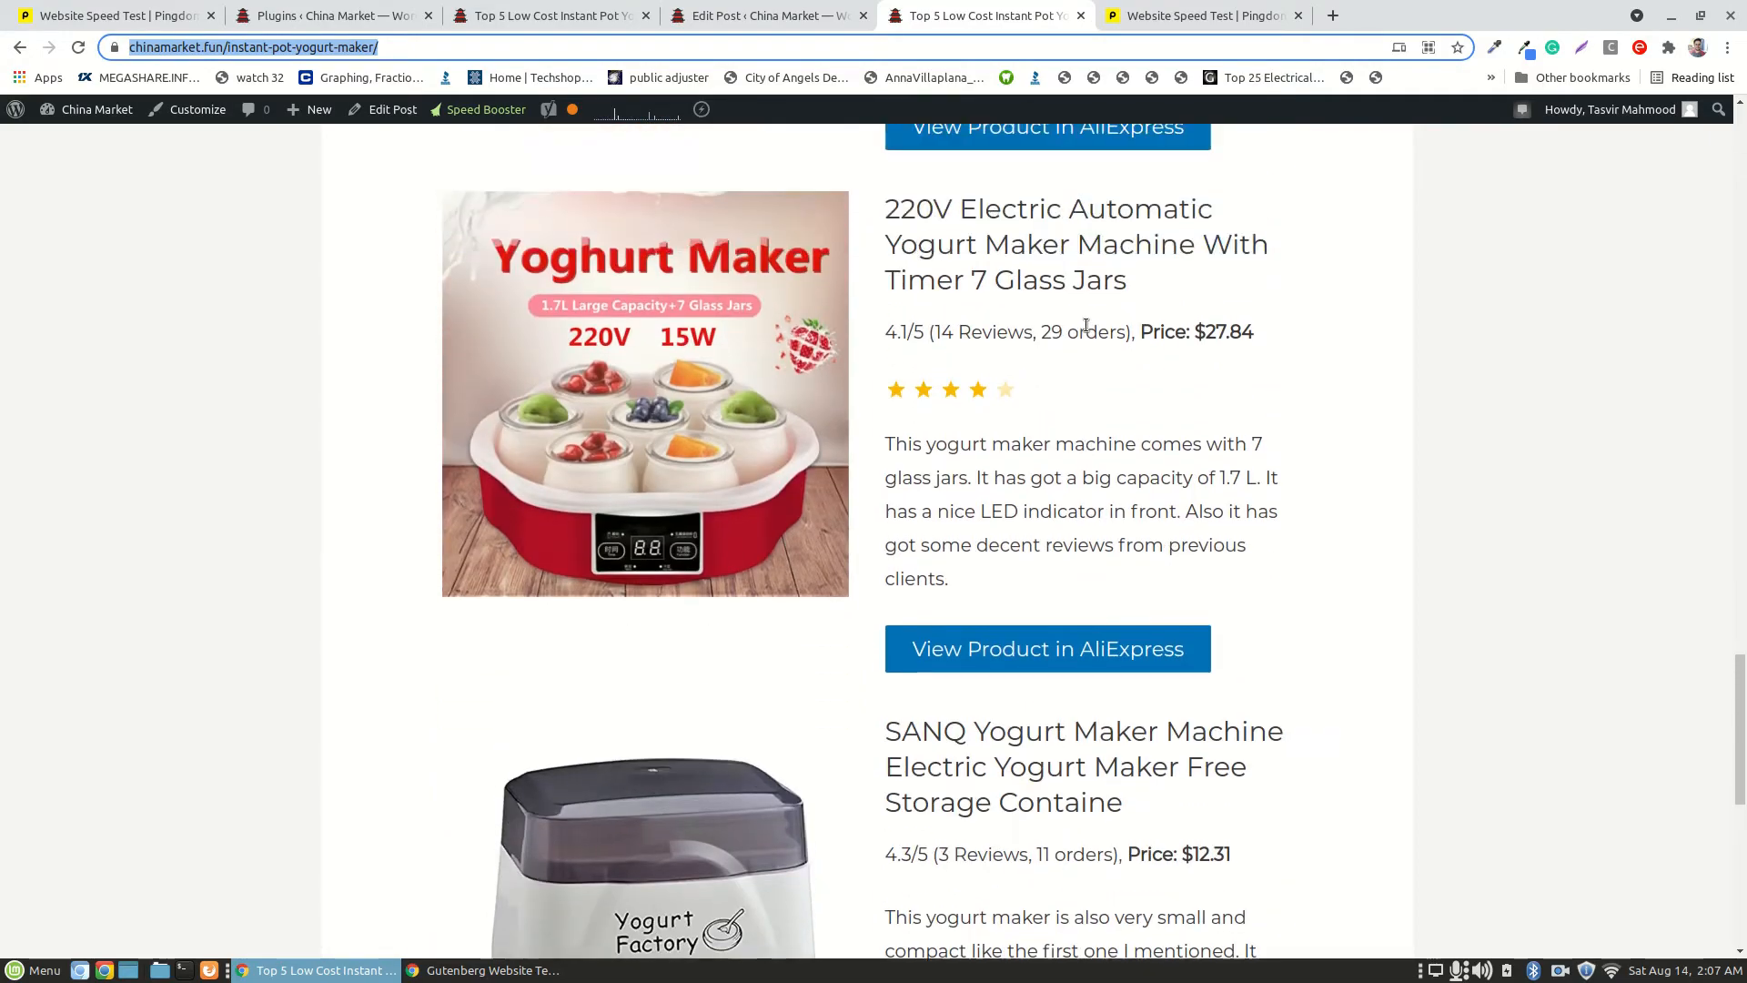
- Examine the article's layout in the Gutenberg editor, from the introduction through the product columns to the last SANQ yogurt maker
left_click(755, 17)
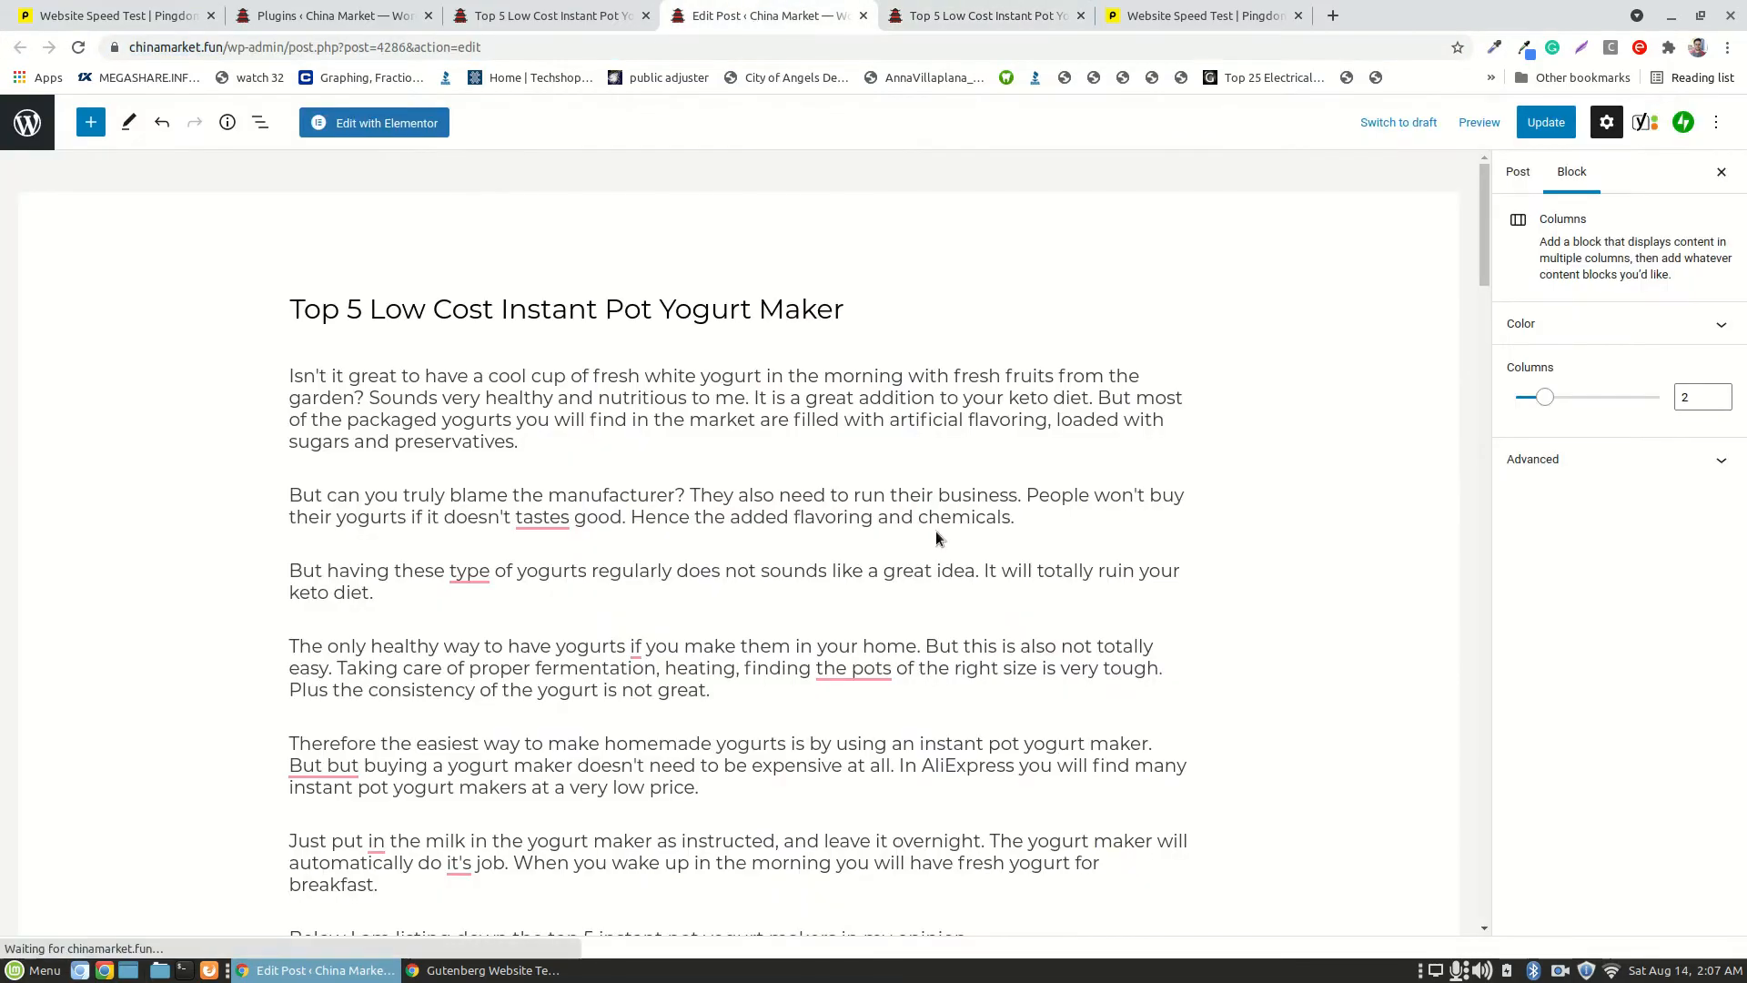
scroll(936, 543, "down", 3)
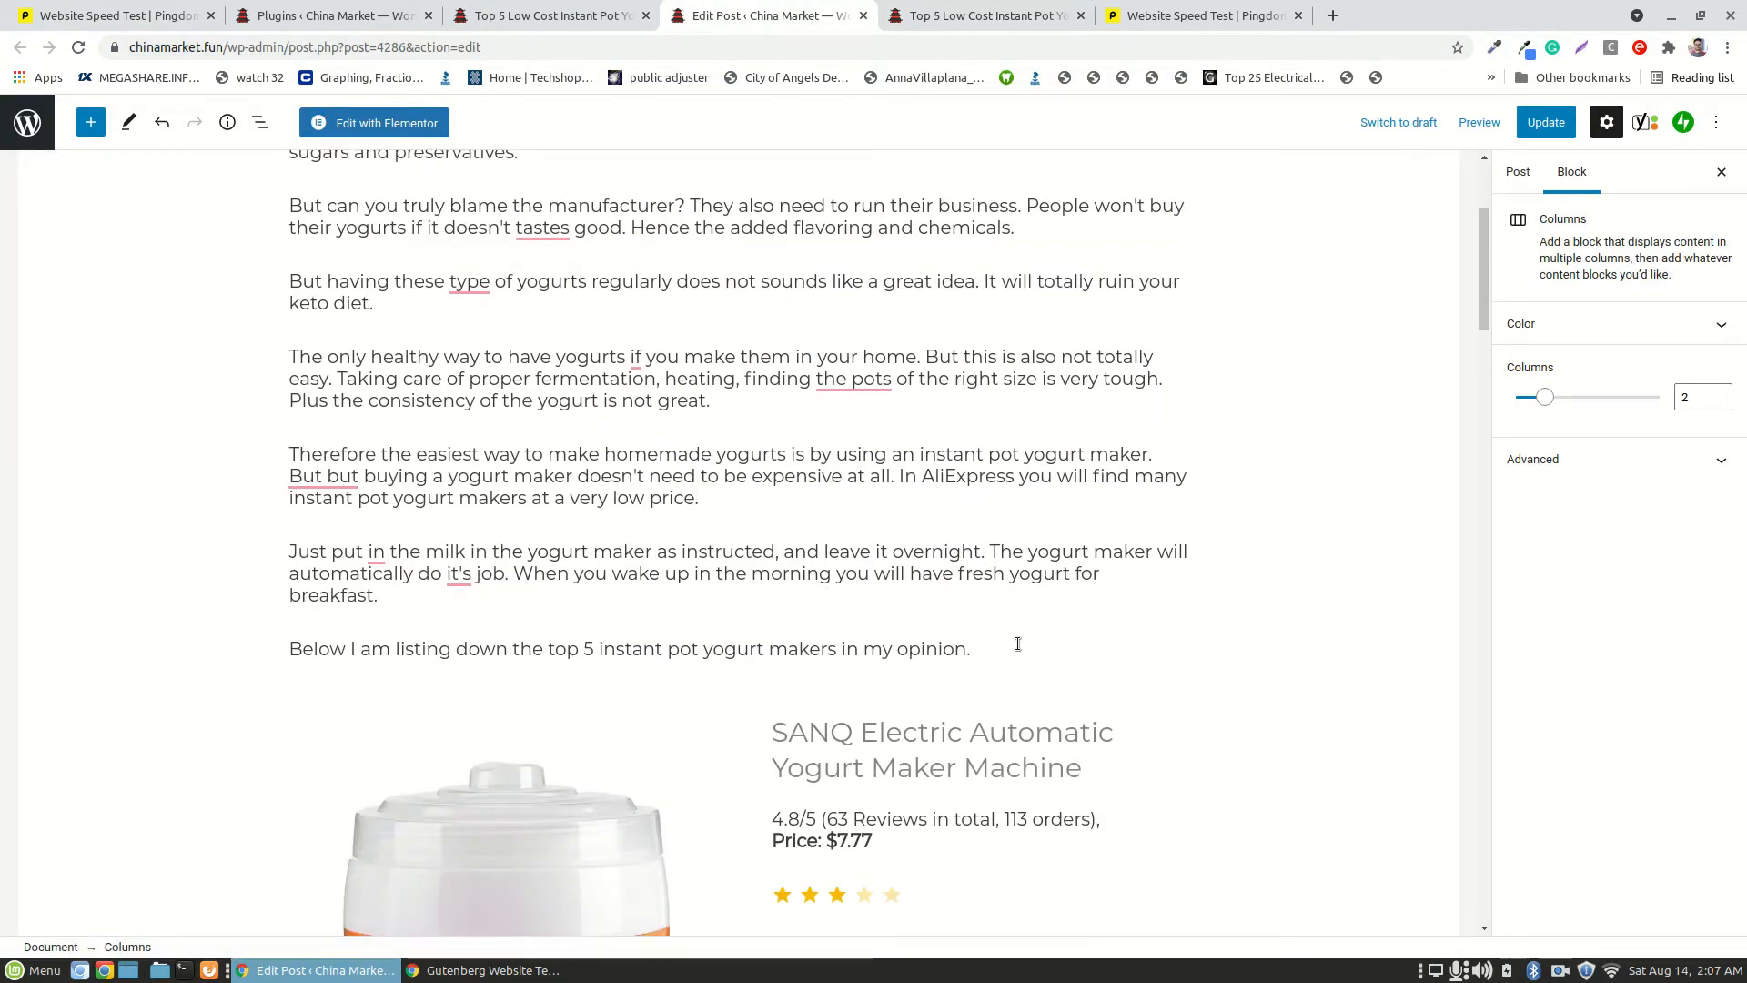
scroll(1019, 644, "down", 3)
scroll(965, 769, "down", 3)
scroll(965, 769, "down", 7)
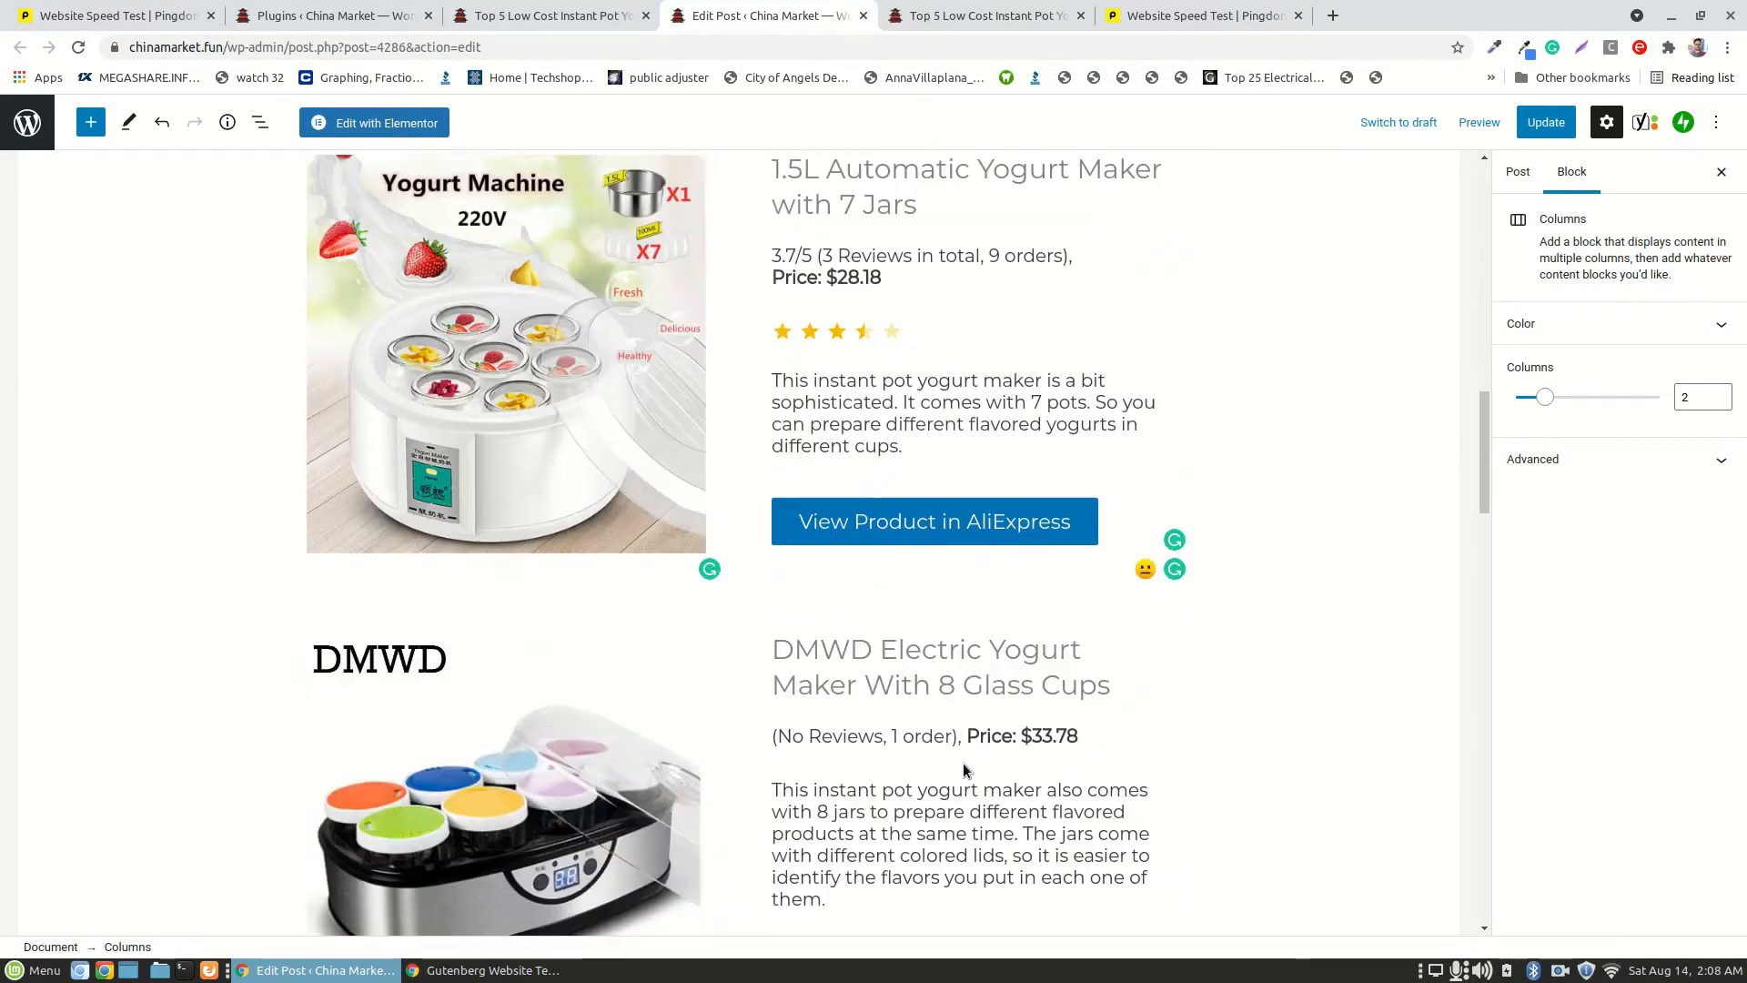
scroll(963, 769, "down", 5)
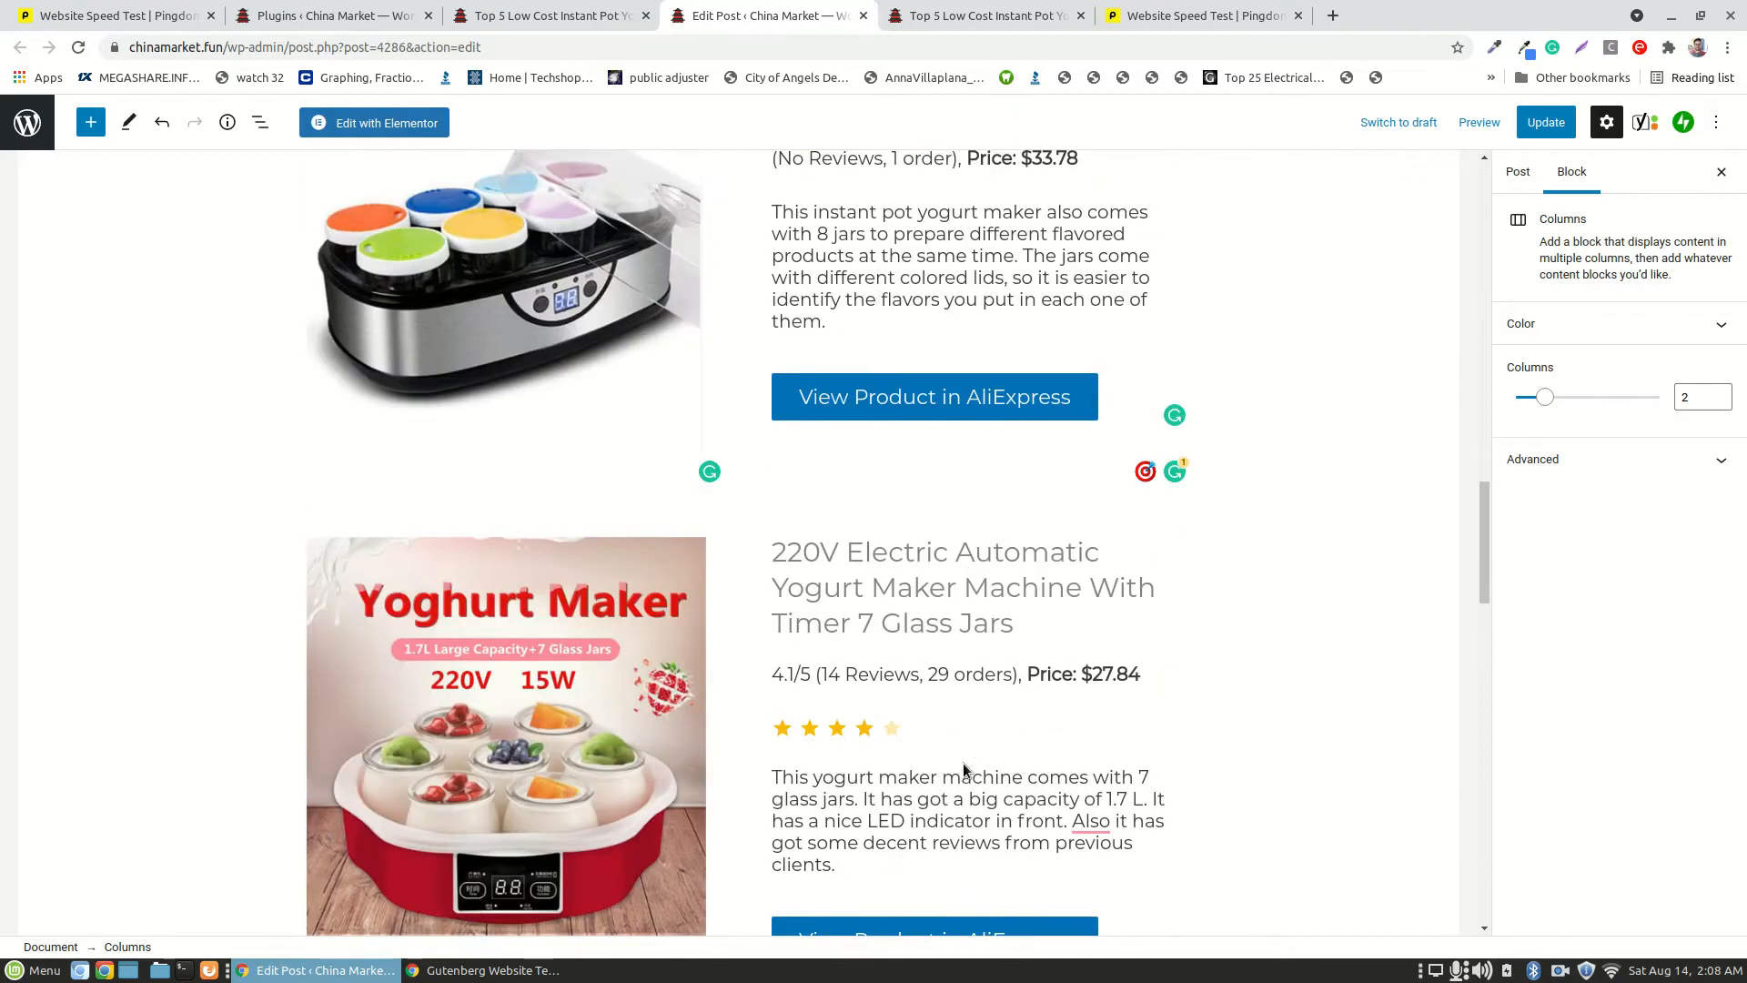
scroll(785, 711, "down", 1)
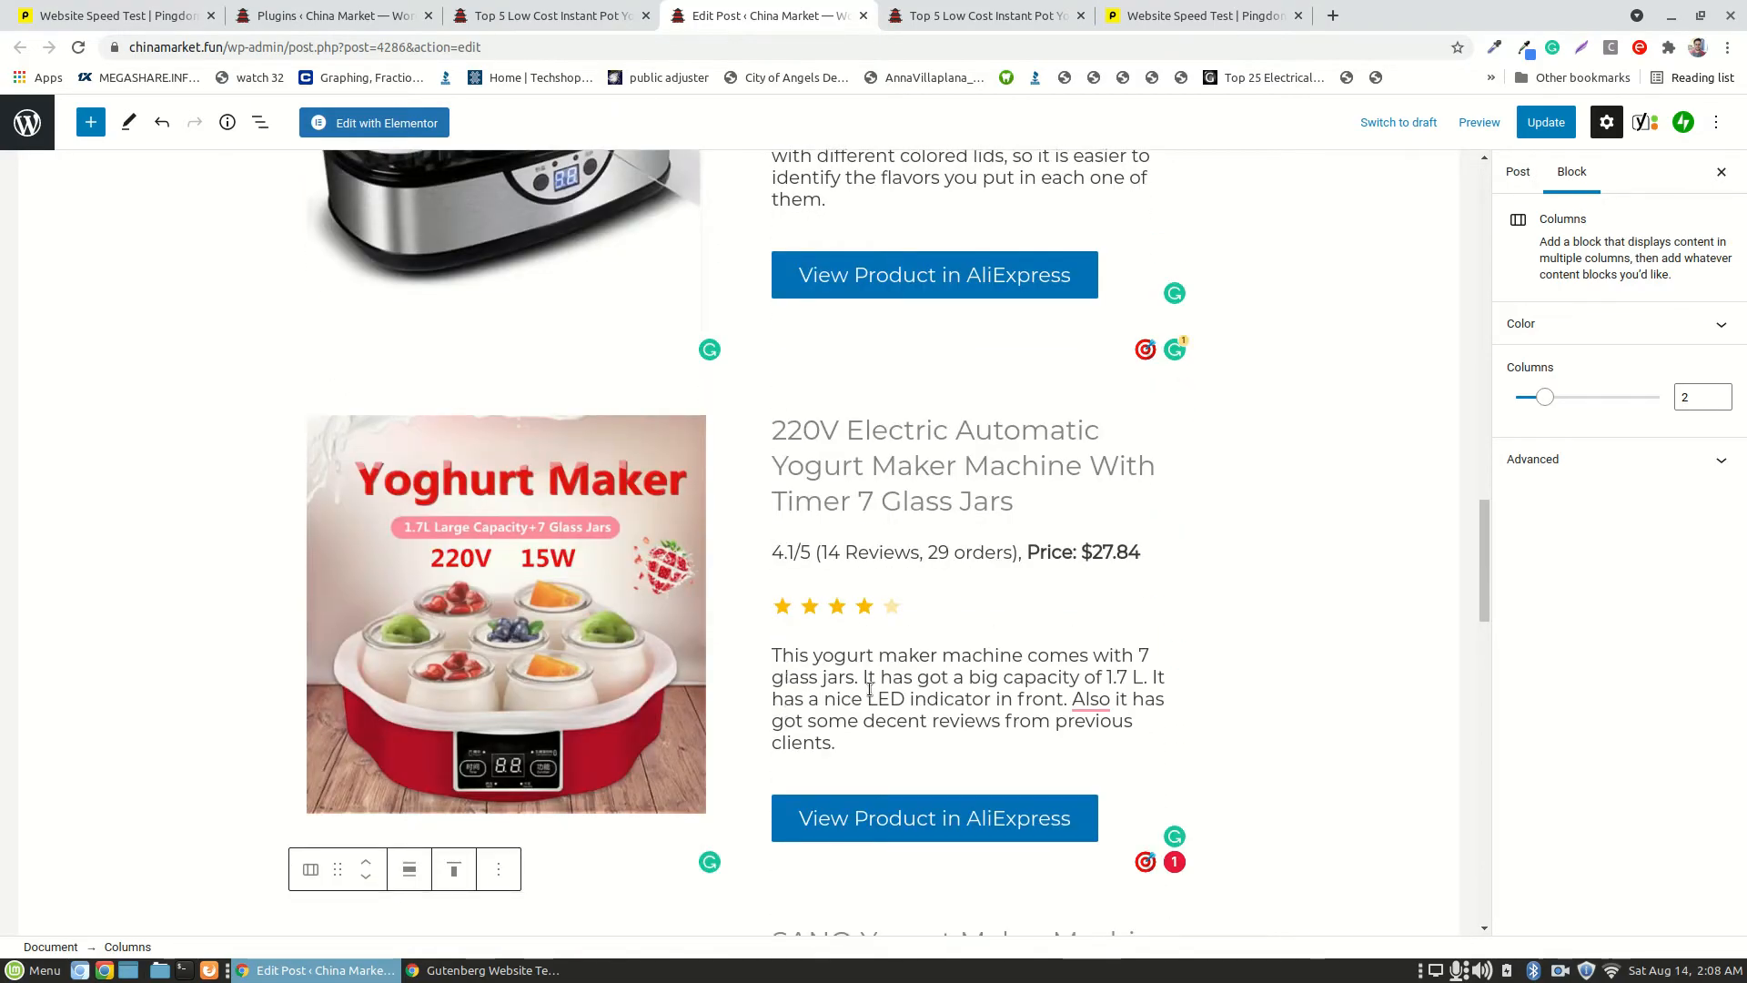
scroll(870, 689, "down", 2)
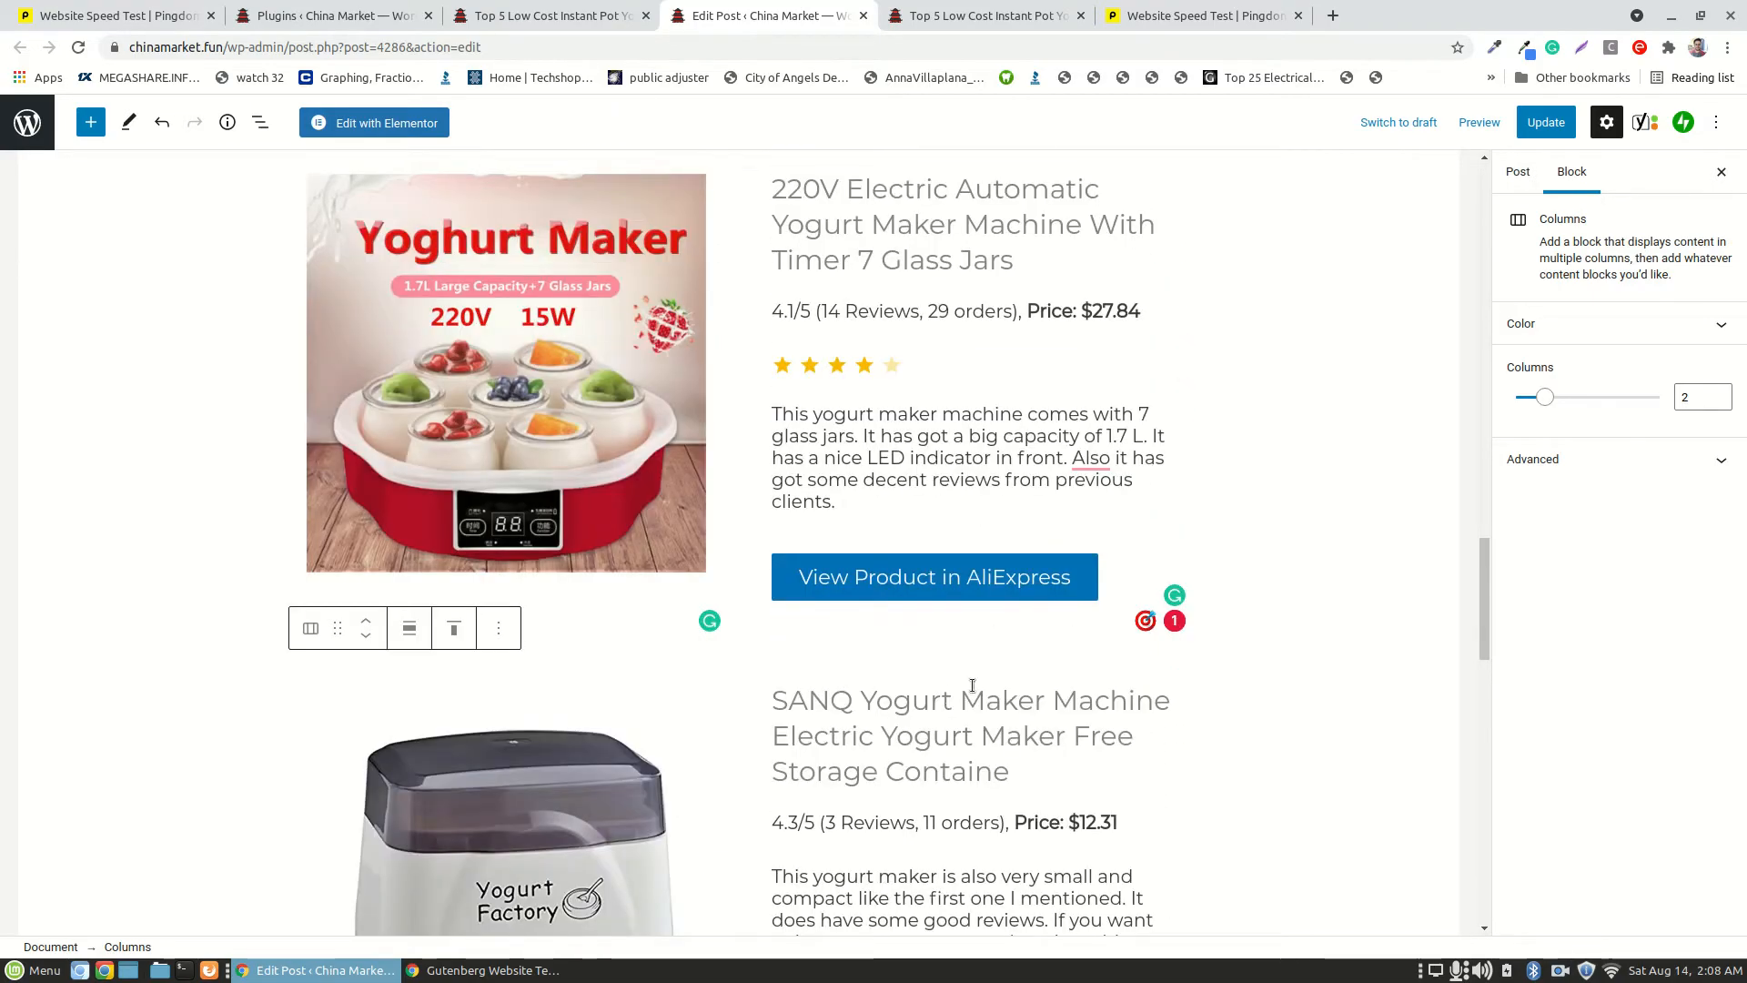
scroll(964, 699, "down", 3)
- Check the final product sections on the published article against the editor layout, and return to its featured image
left_click(981, 30)
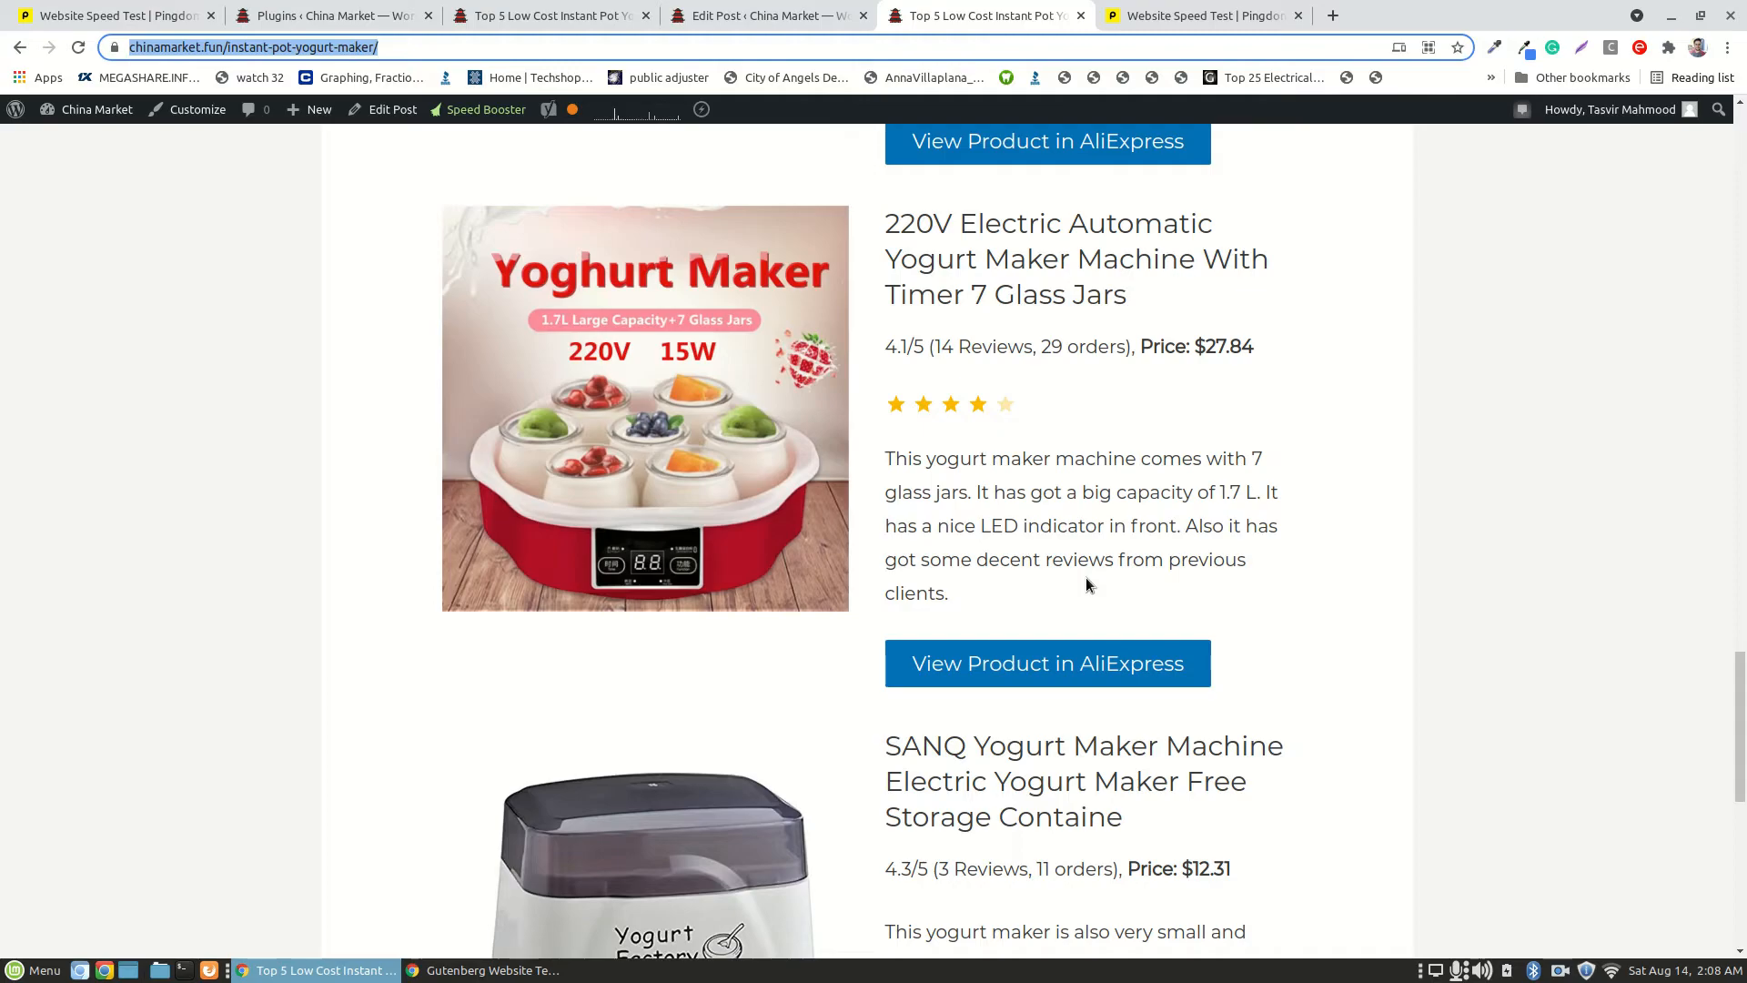
scroll(1086, 579, "down", 5)
left_click_drag(1736, 803, 1736, 168)
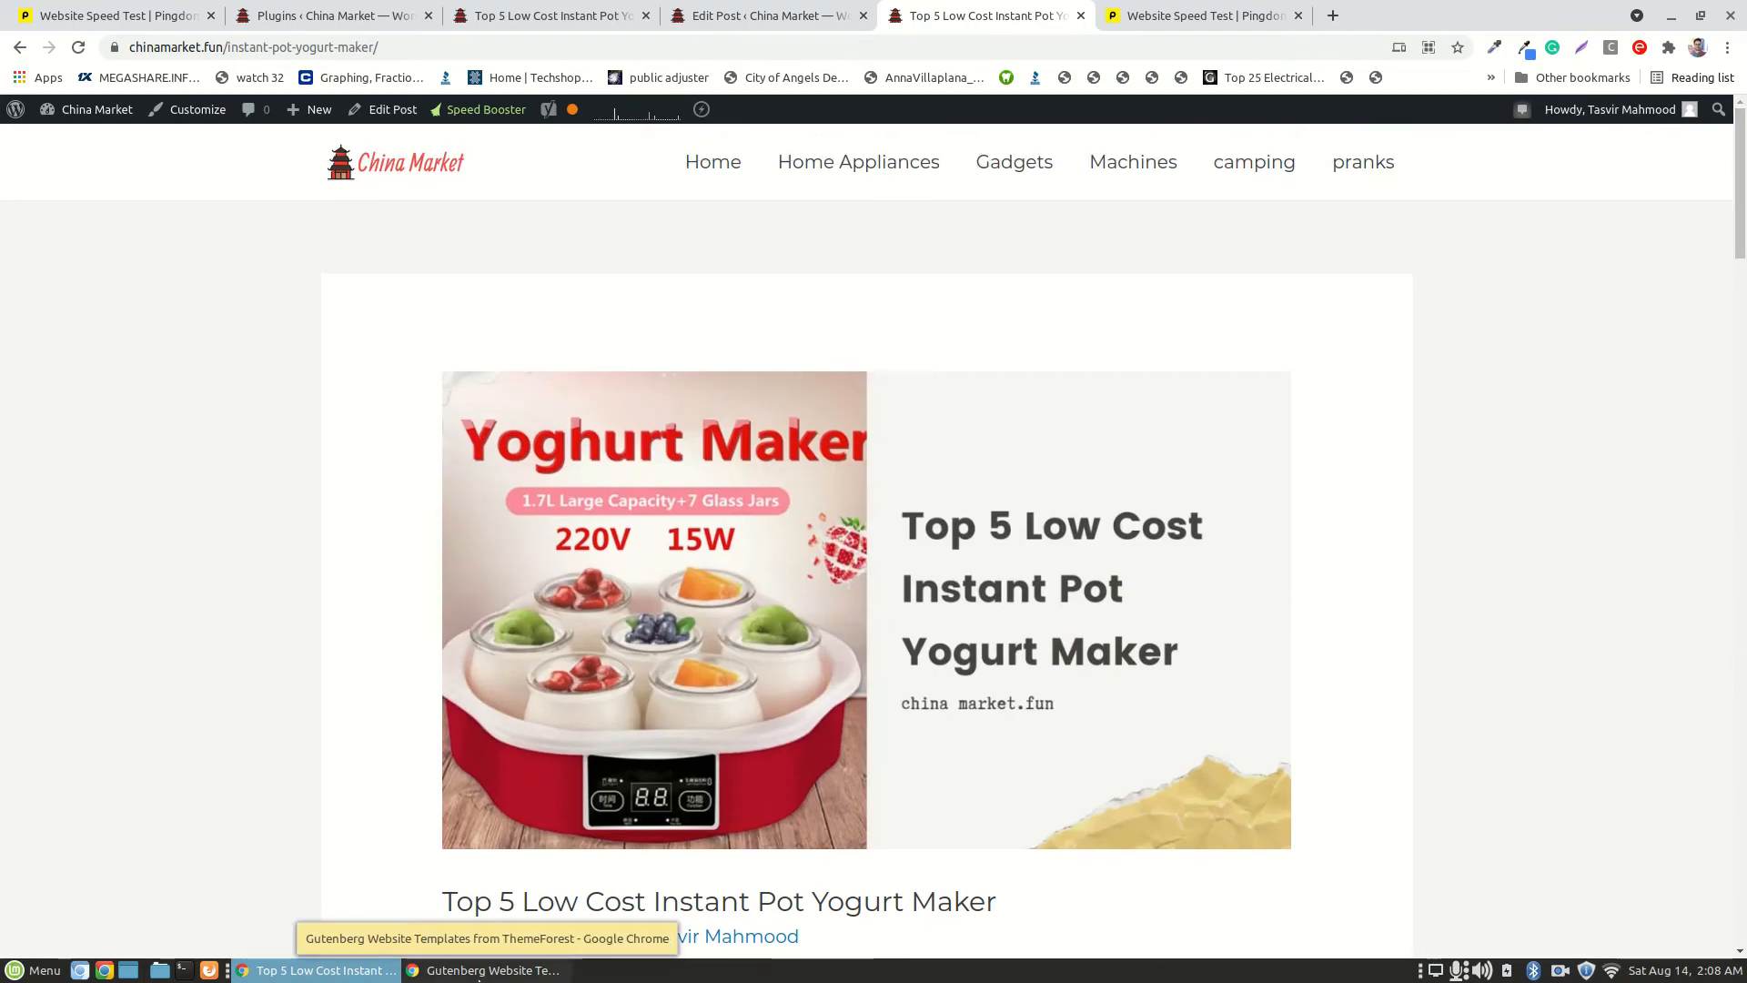
- Switch to the ThemeForest window and browse the Gutenberg theme listings, including Kicker, Carrino, Gutenote and Skylith
left_click(482, 970)
scroll(1002, 544, "down", 3)
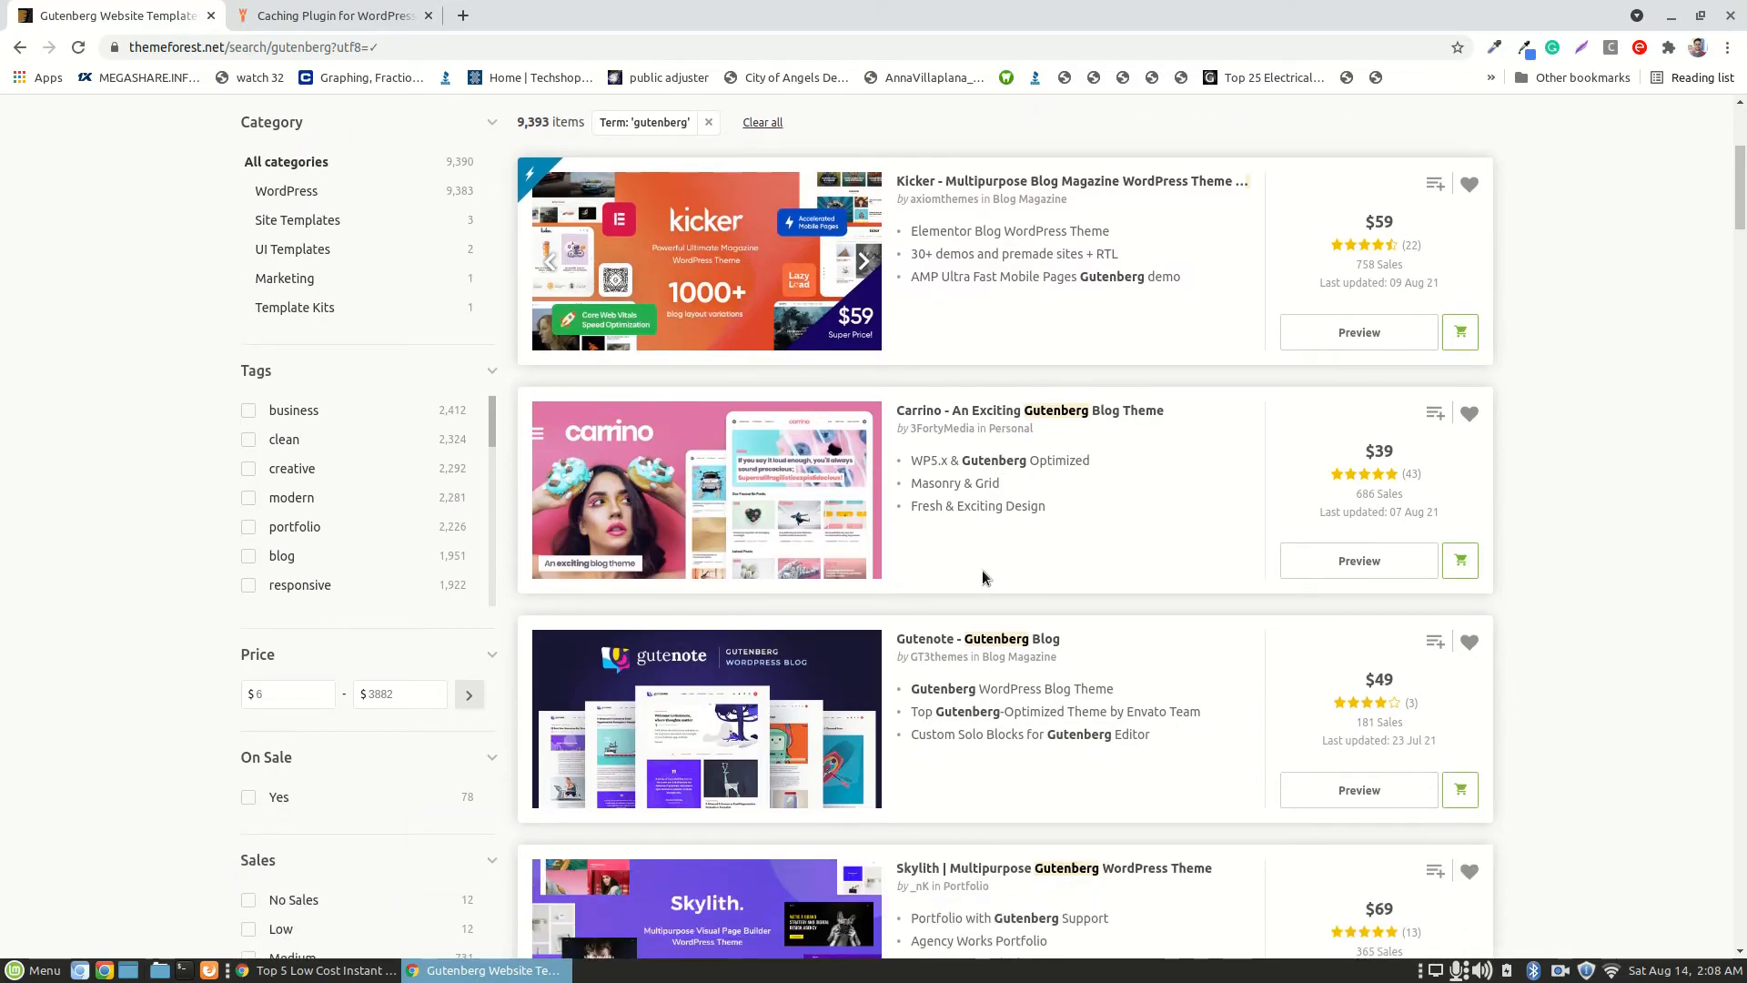
scroll(981, 569, "down", 1)
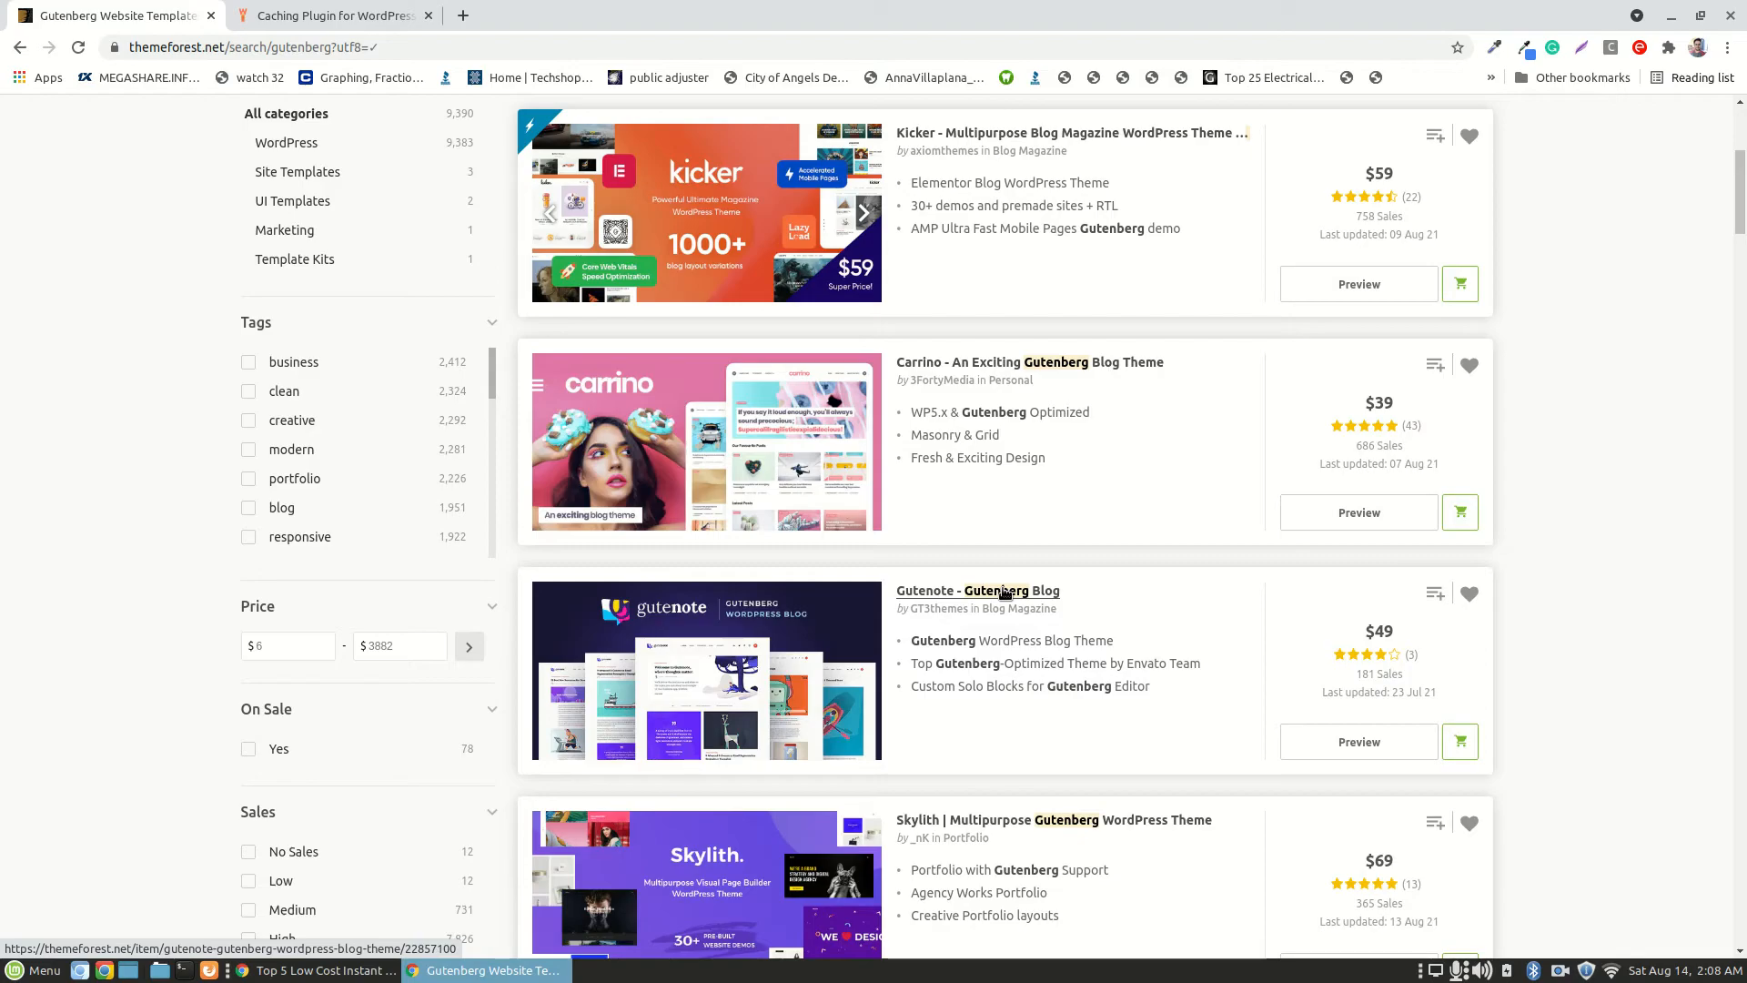
scroll(1001, 592, "up", 1)
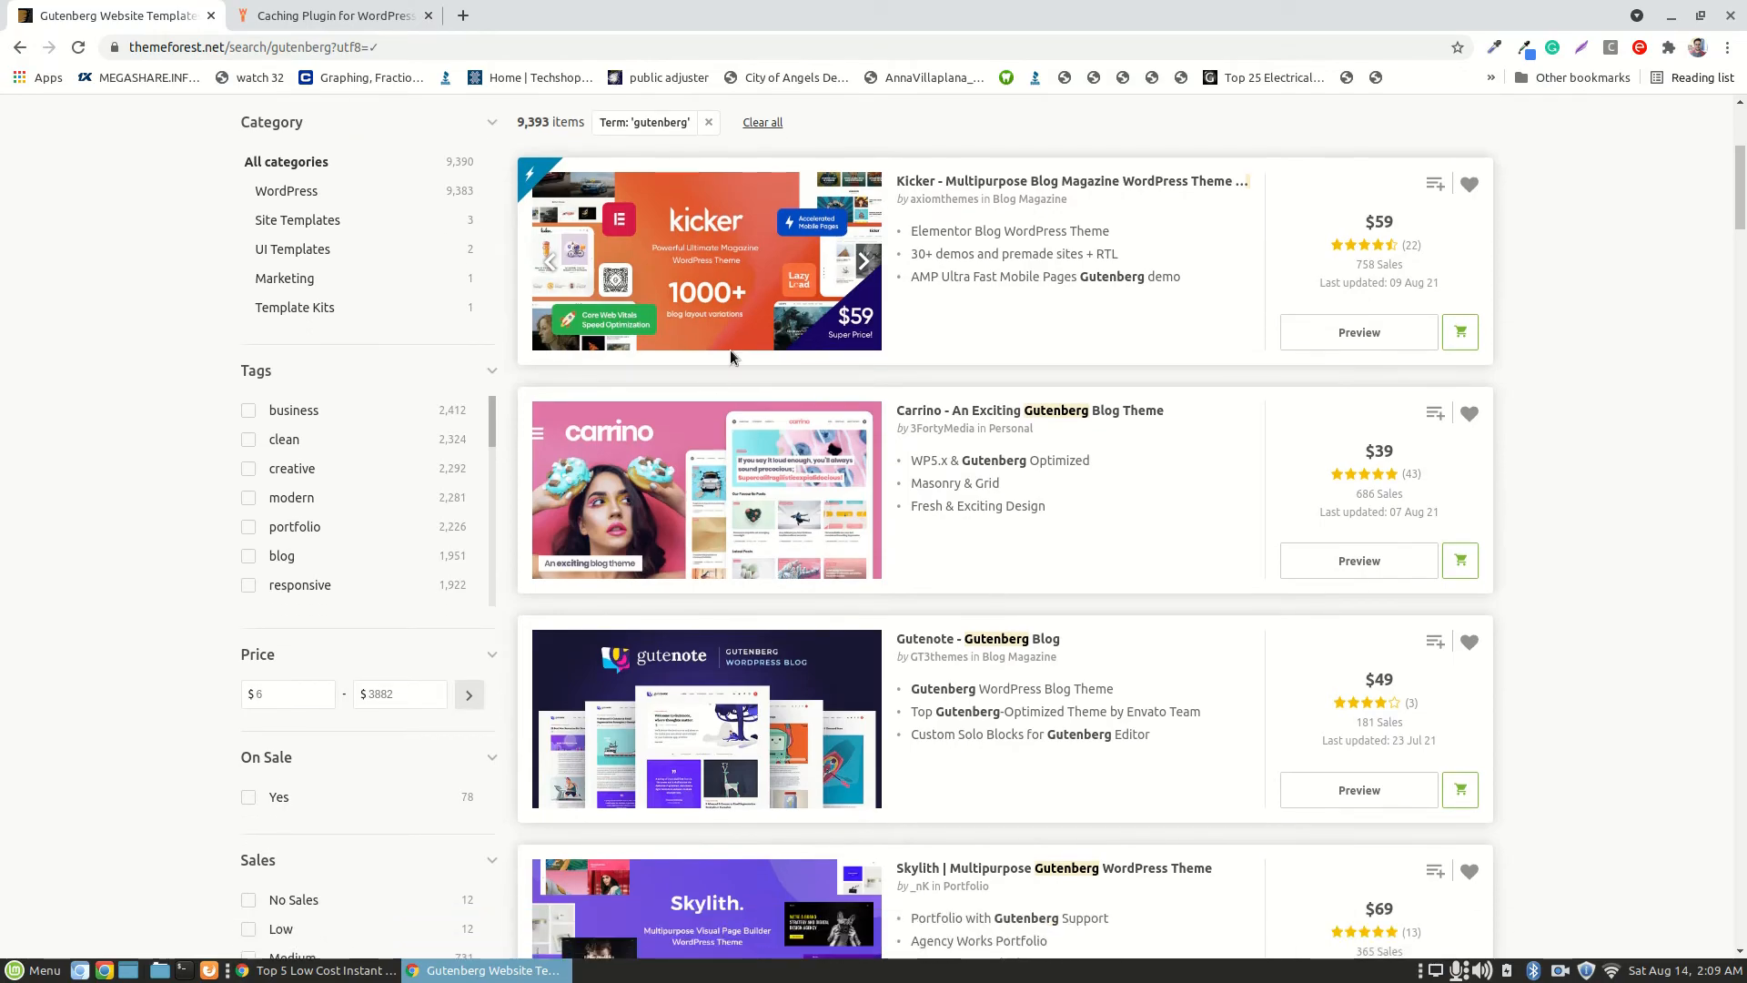
scroll(1111, 300, "down", 3)
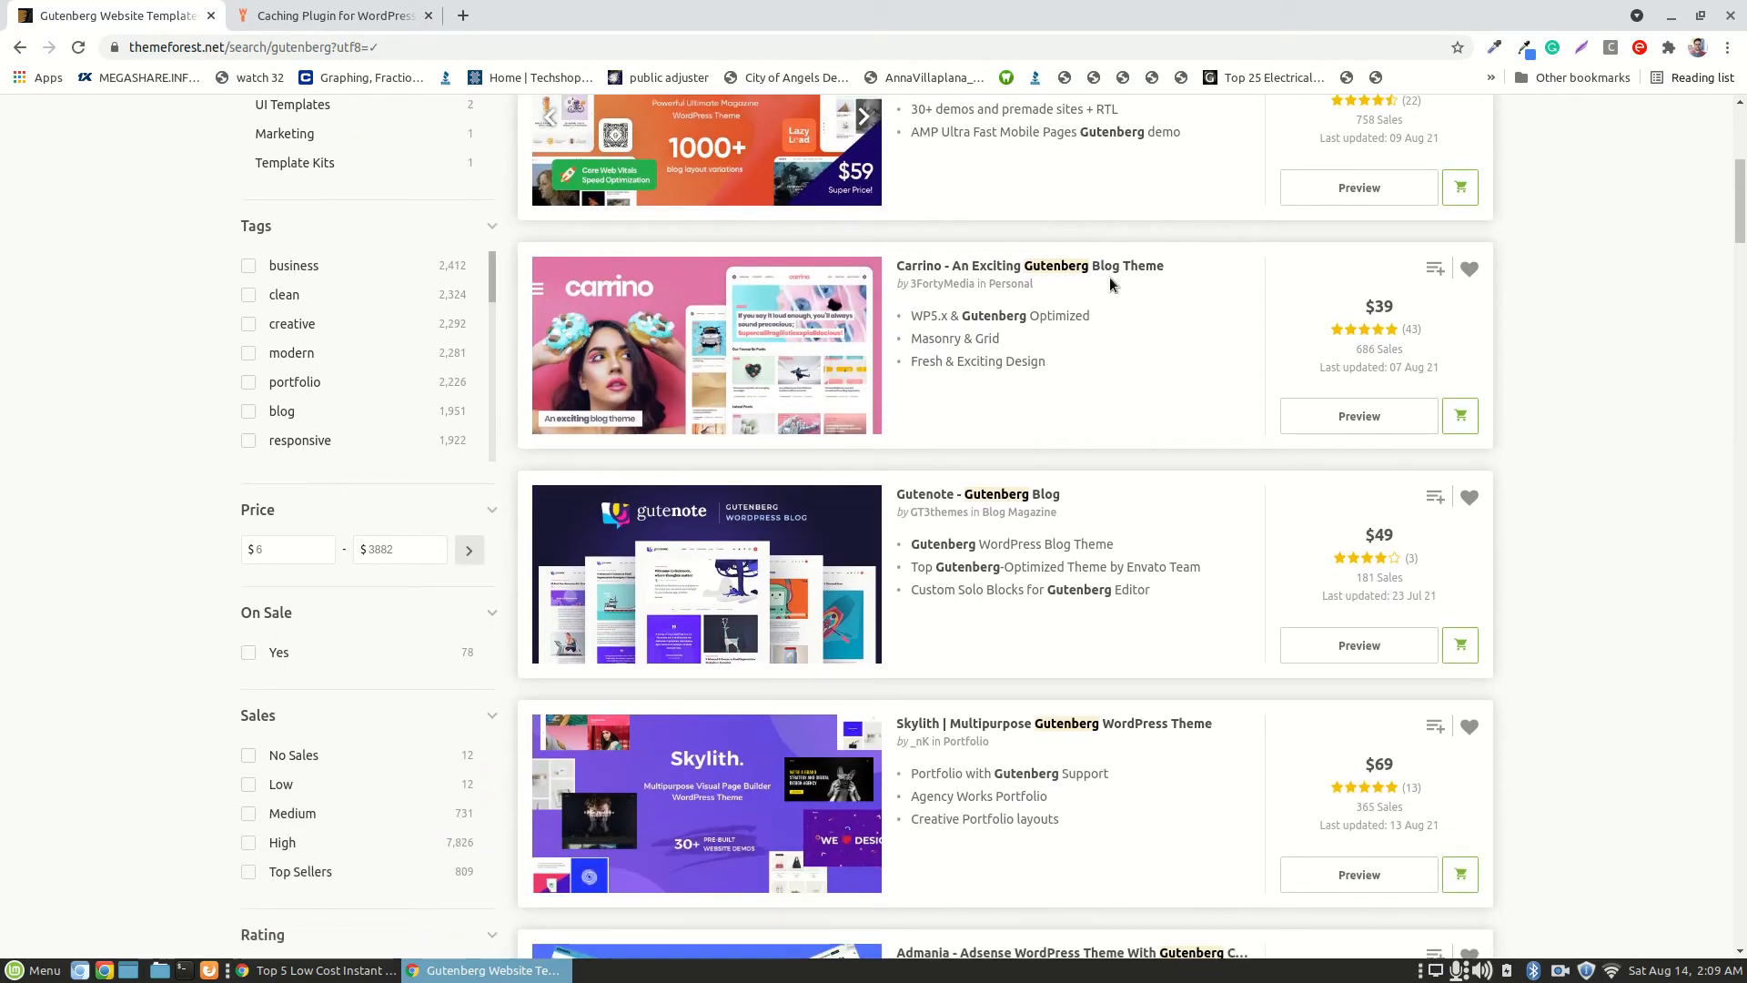
scroll(1110, 281, "down", 7)
scroll(1110, 281, "up", 6)
scroll(1110, 288, "up", 4)
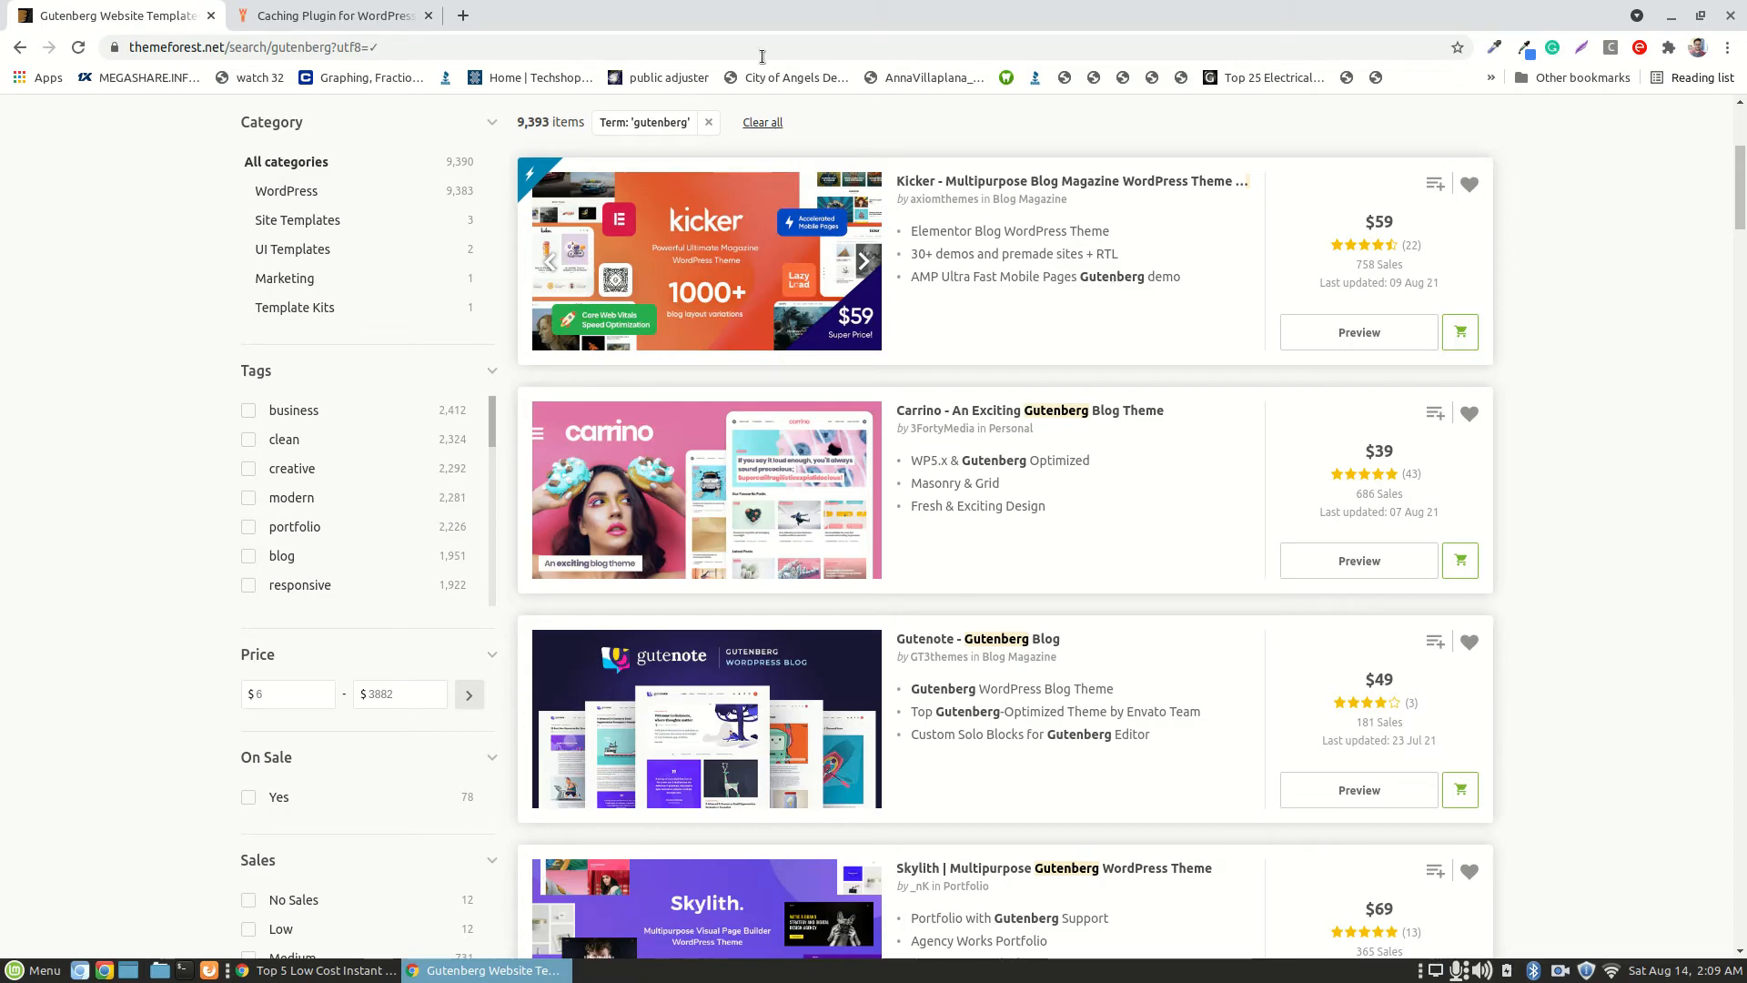
- Switch back to the published yogurt maker article and look over its featured image, title and introduction
left_click(361, 974)
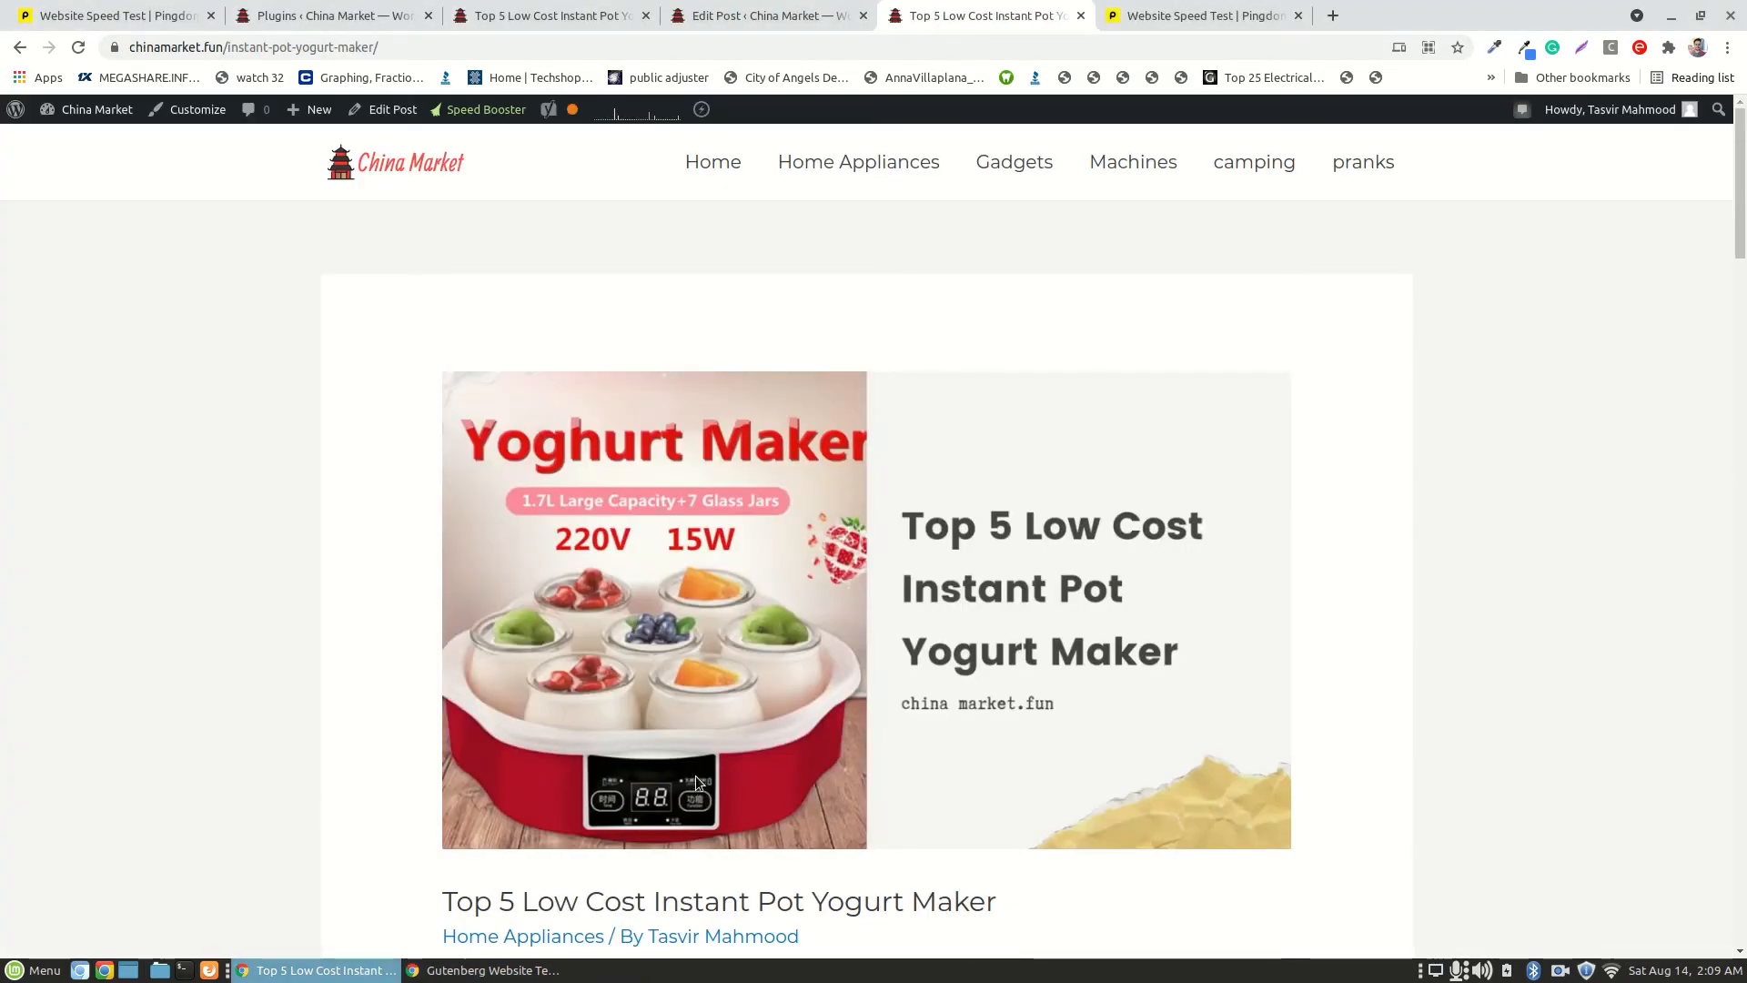
scroll(695, 775, "down", 3)
scroll(698, 778, "down", 3)
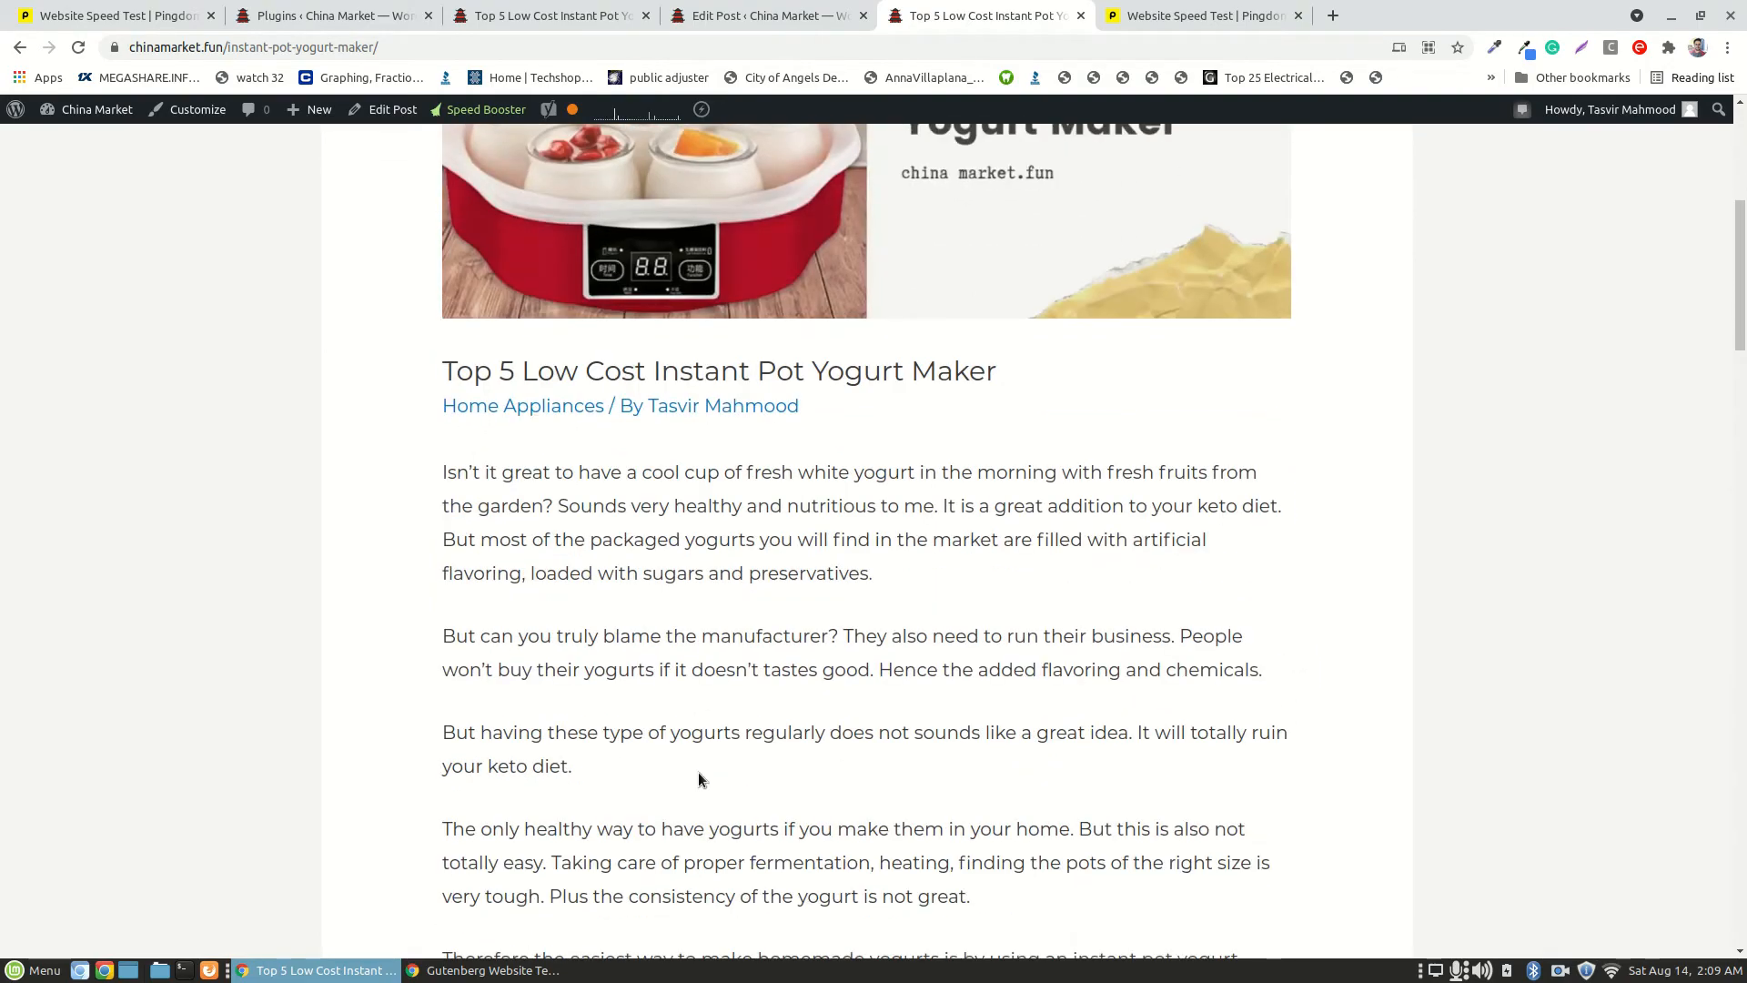
scroll(701, 778, "down", 2)
- Examine the article in the Gutenberg editor from the last product and the conclusion back up to the first SANQ product
left_click(804, 17)
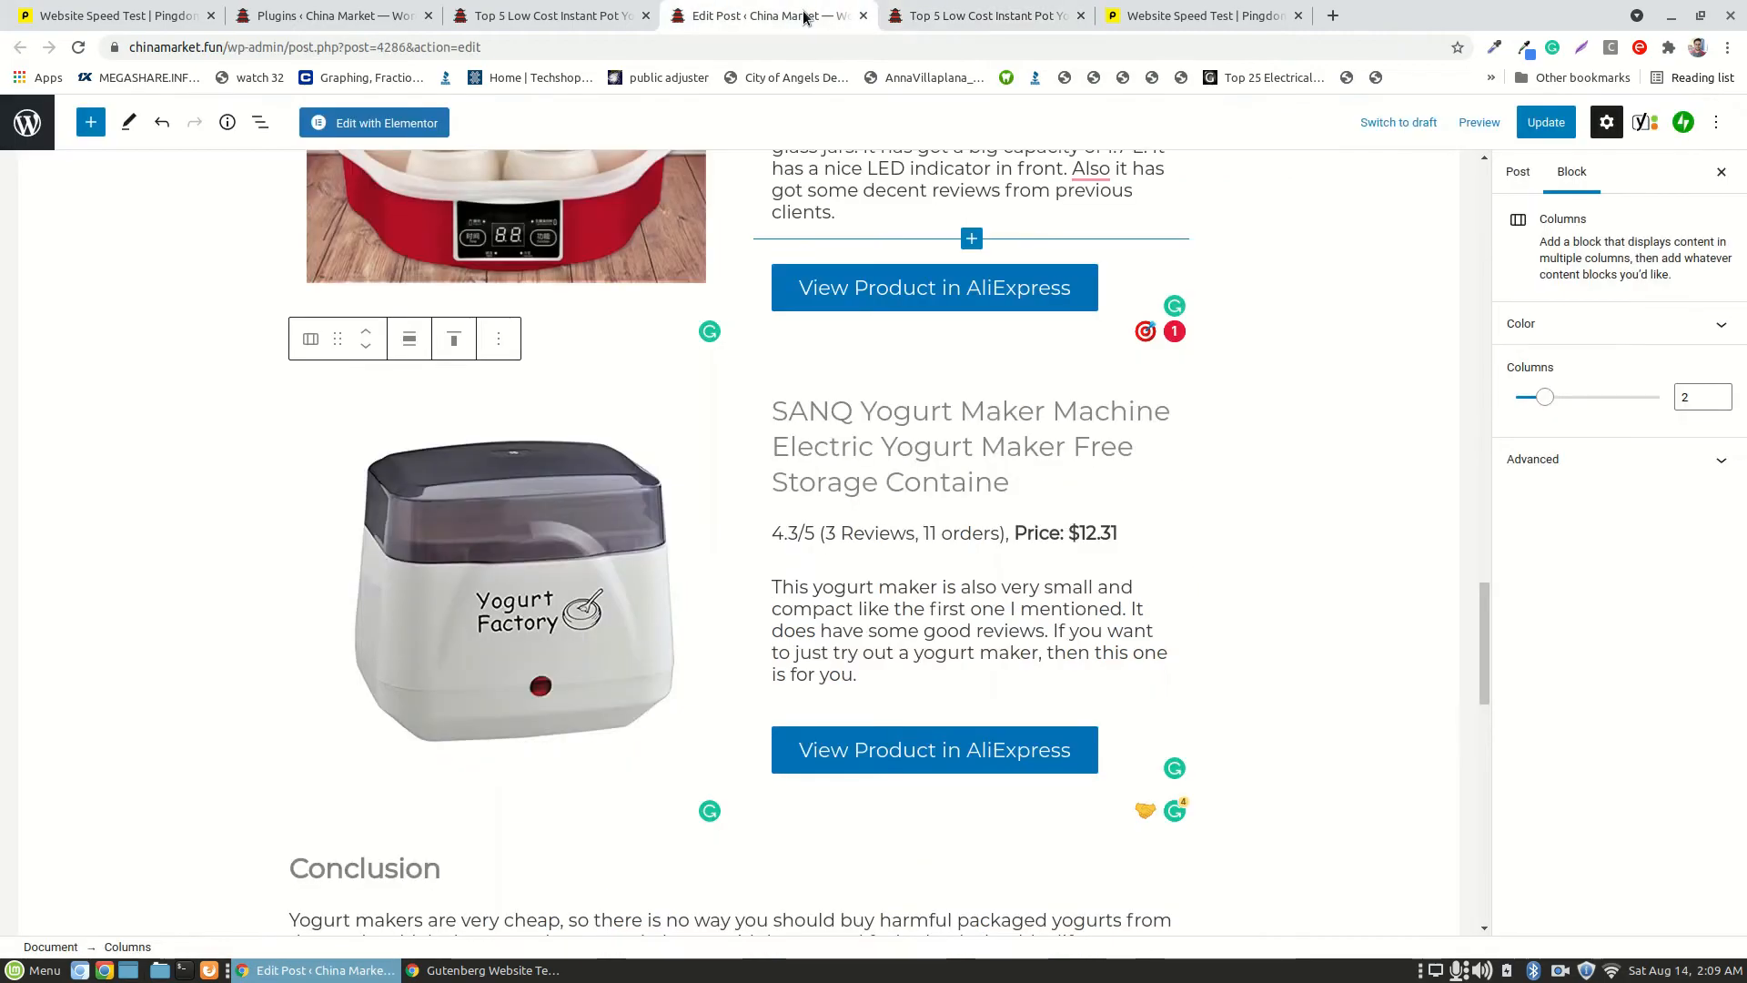
scroll(924, 501, "down", 2)
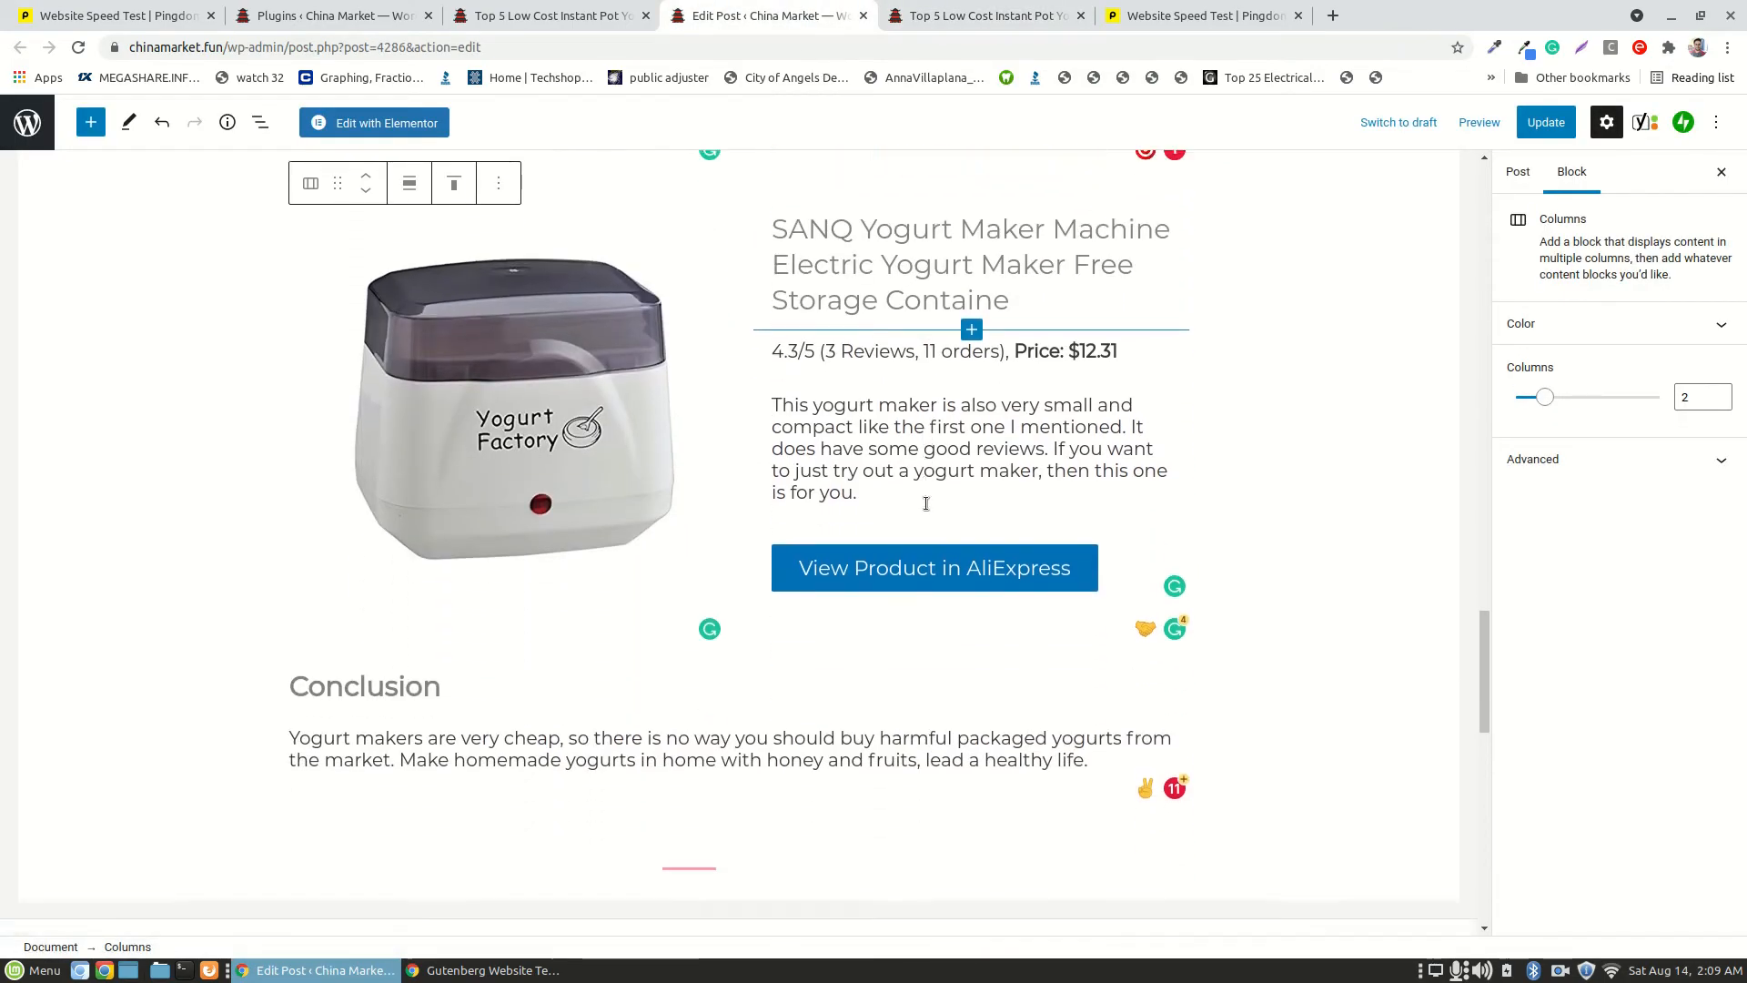
scroll(927, 503, "down", 1)
scroll(929, 505, "up", 5)
scroll(927, 507, "up", 3)
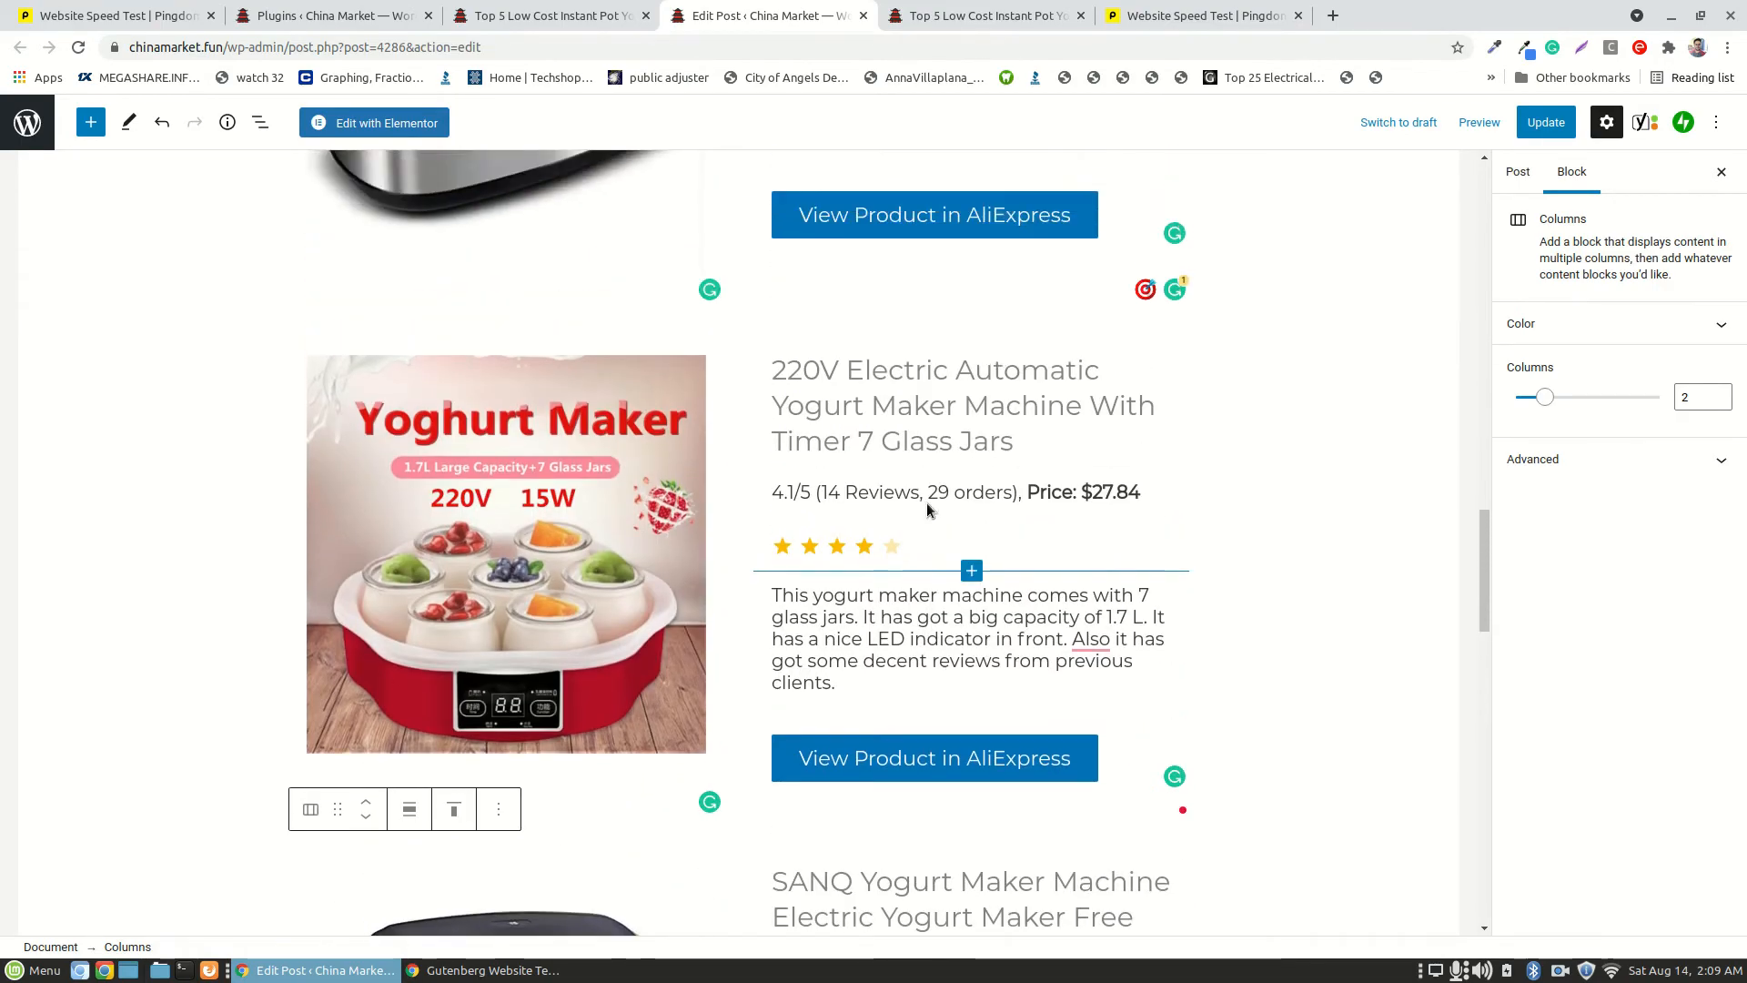
scroll(928, 508, "up", 3)
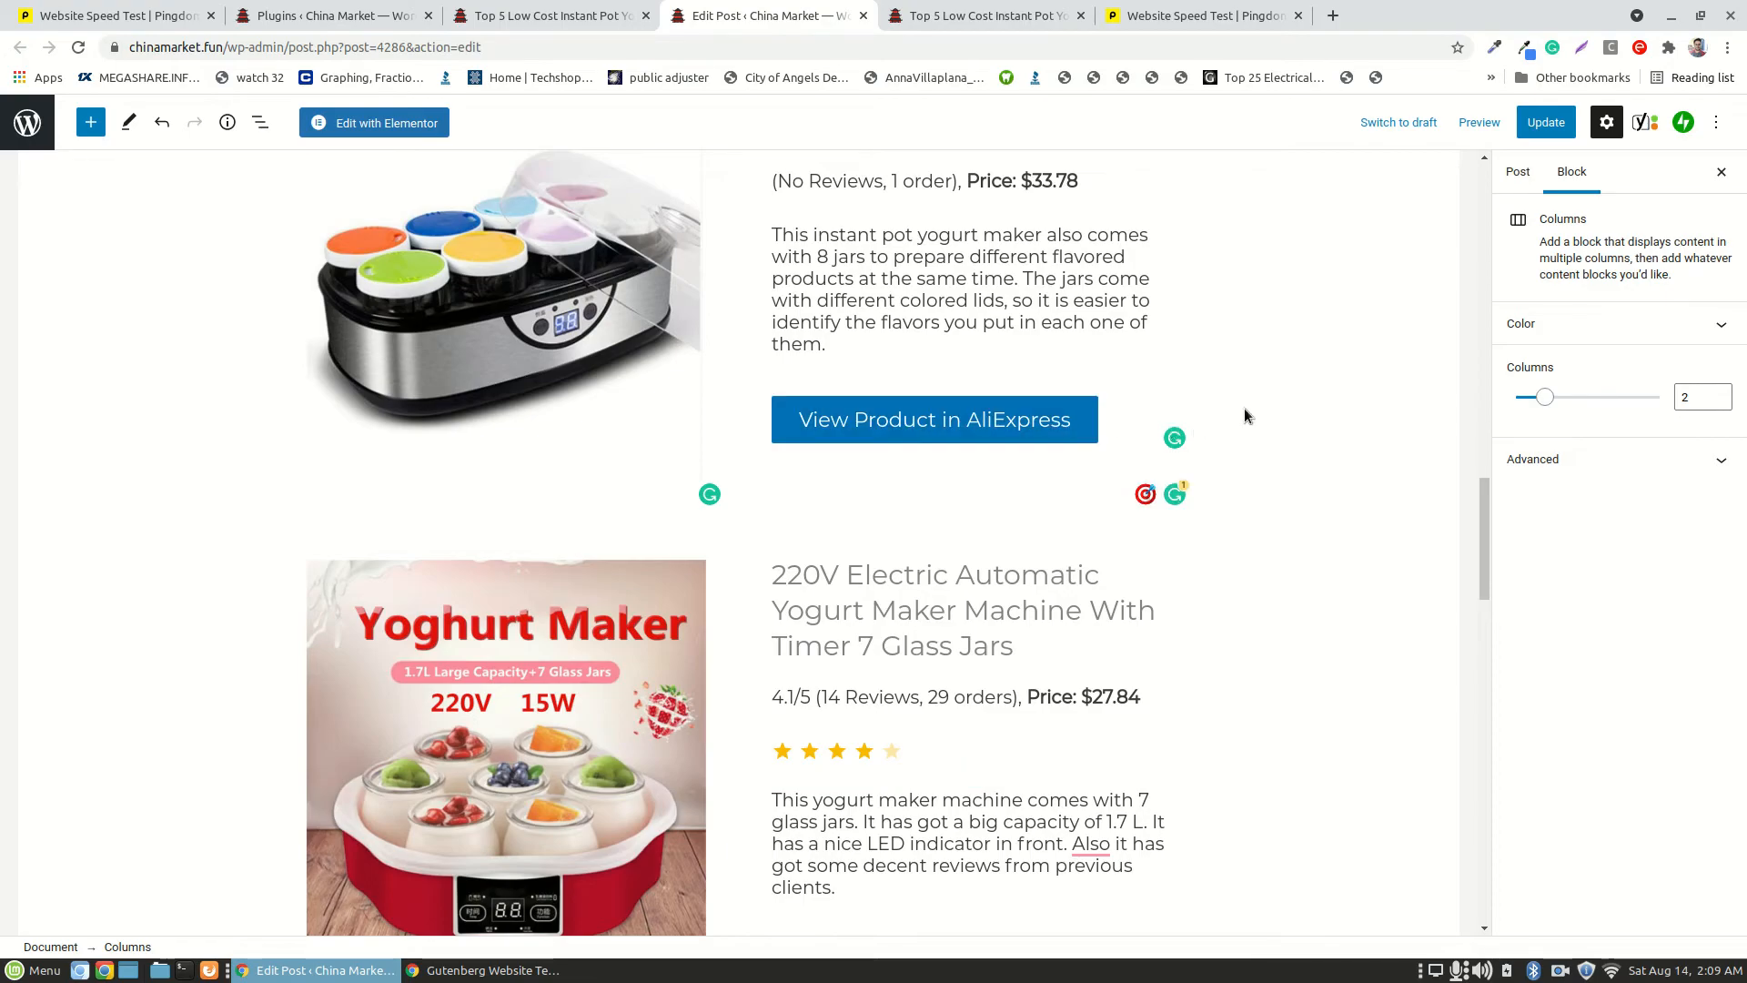
scroll(1237, 412, "up", 4)
scroll(1246, 415, "up", 4)
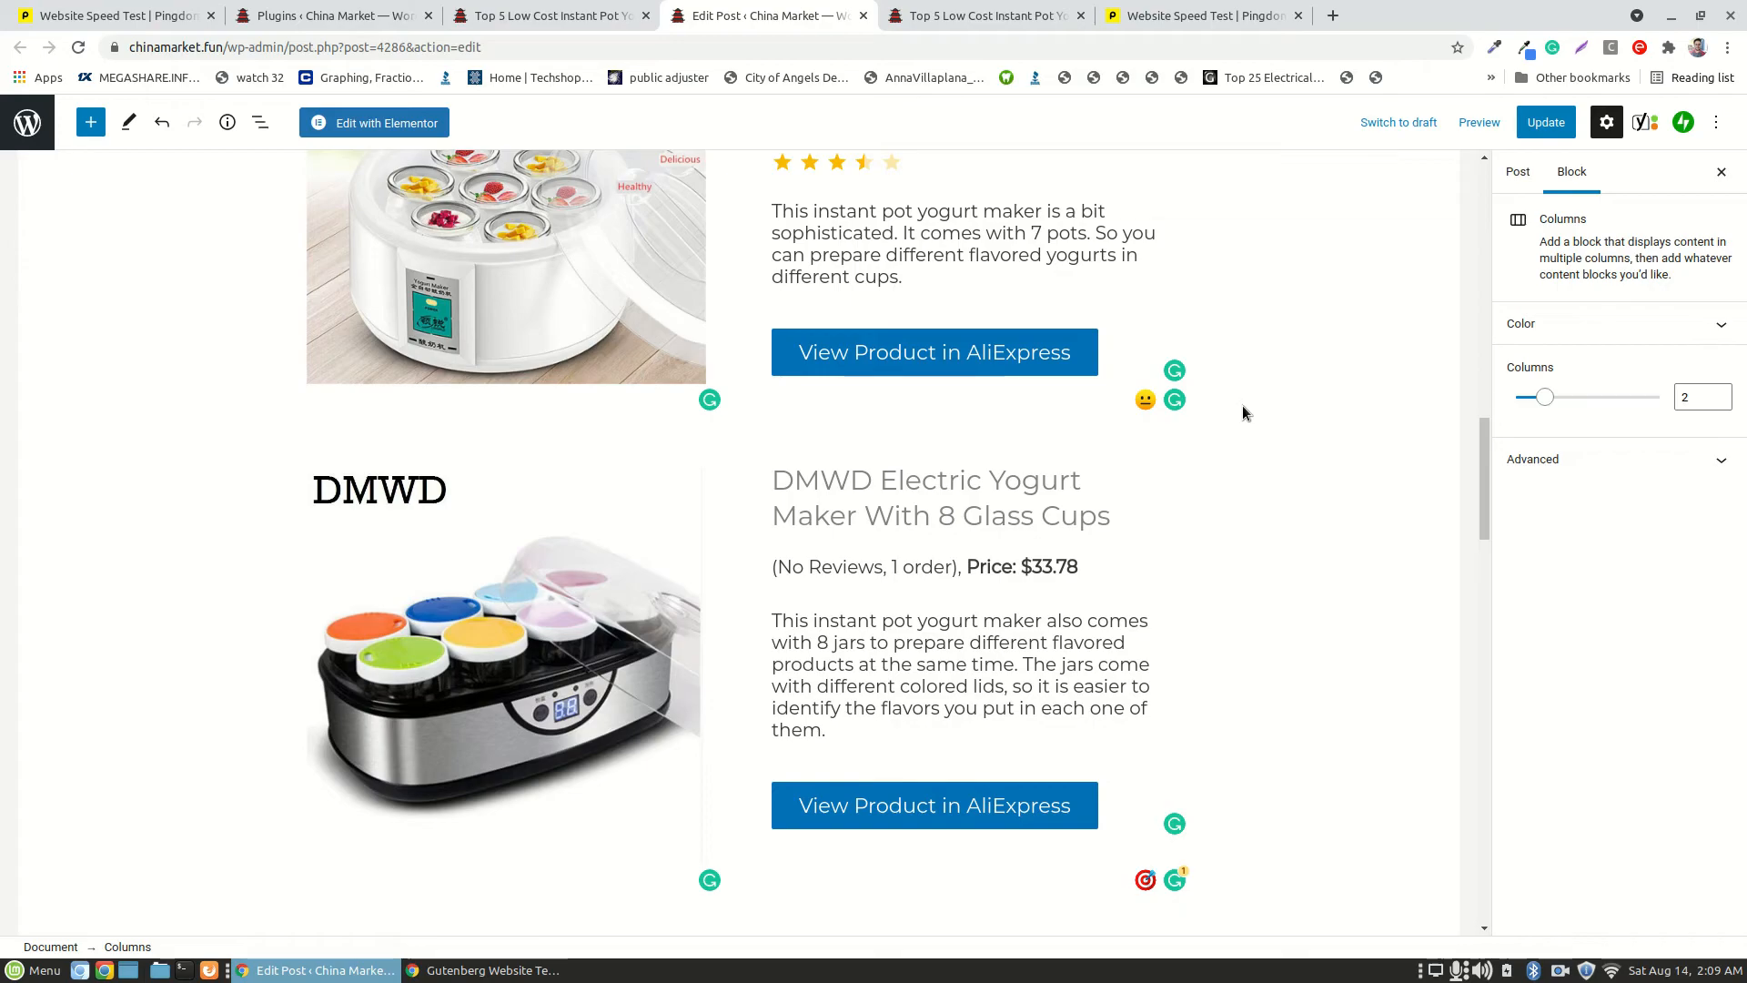
scroll(1244, 412, "up", 4)
scroll(1242, 406, "up", 8)
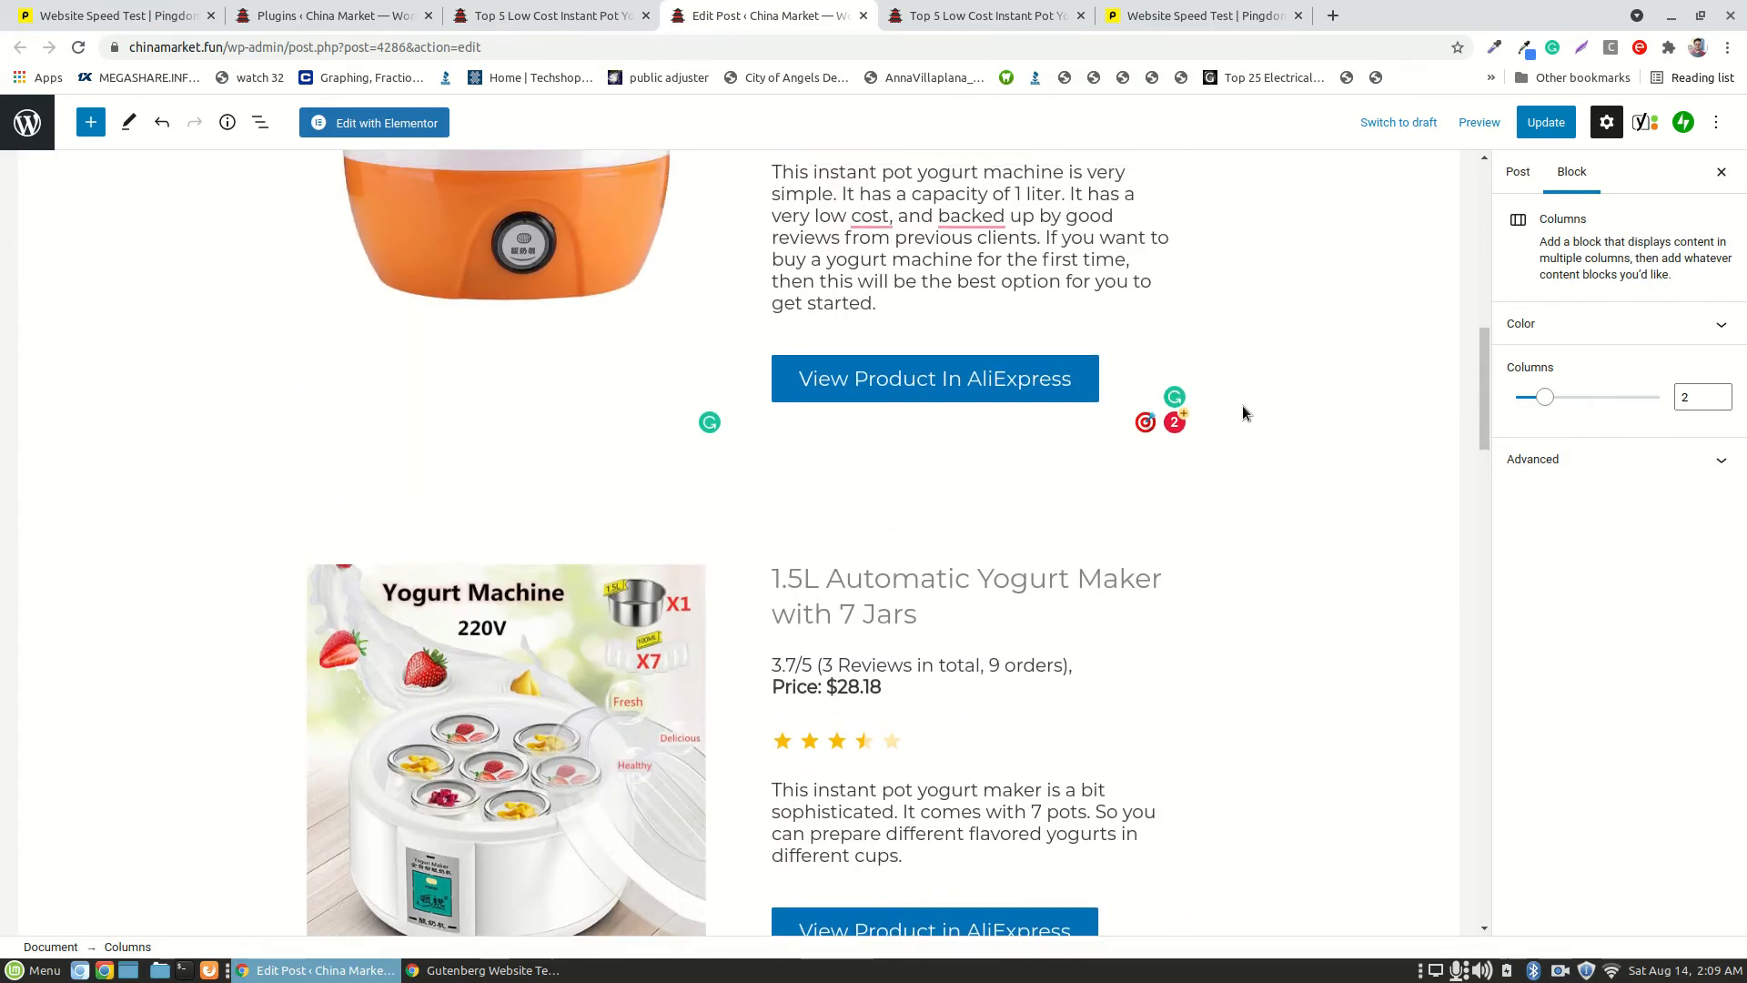
scroll(1243, 413, "up", 3)
scroll(1243, 412, "up", 5)
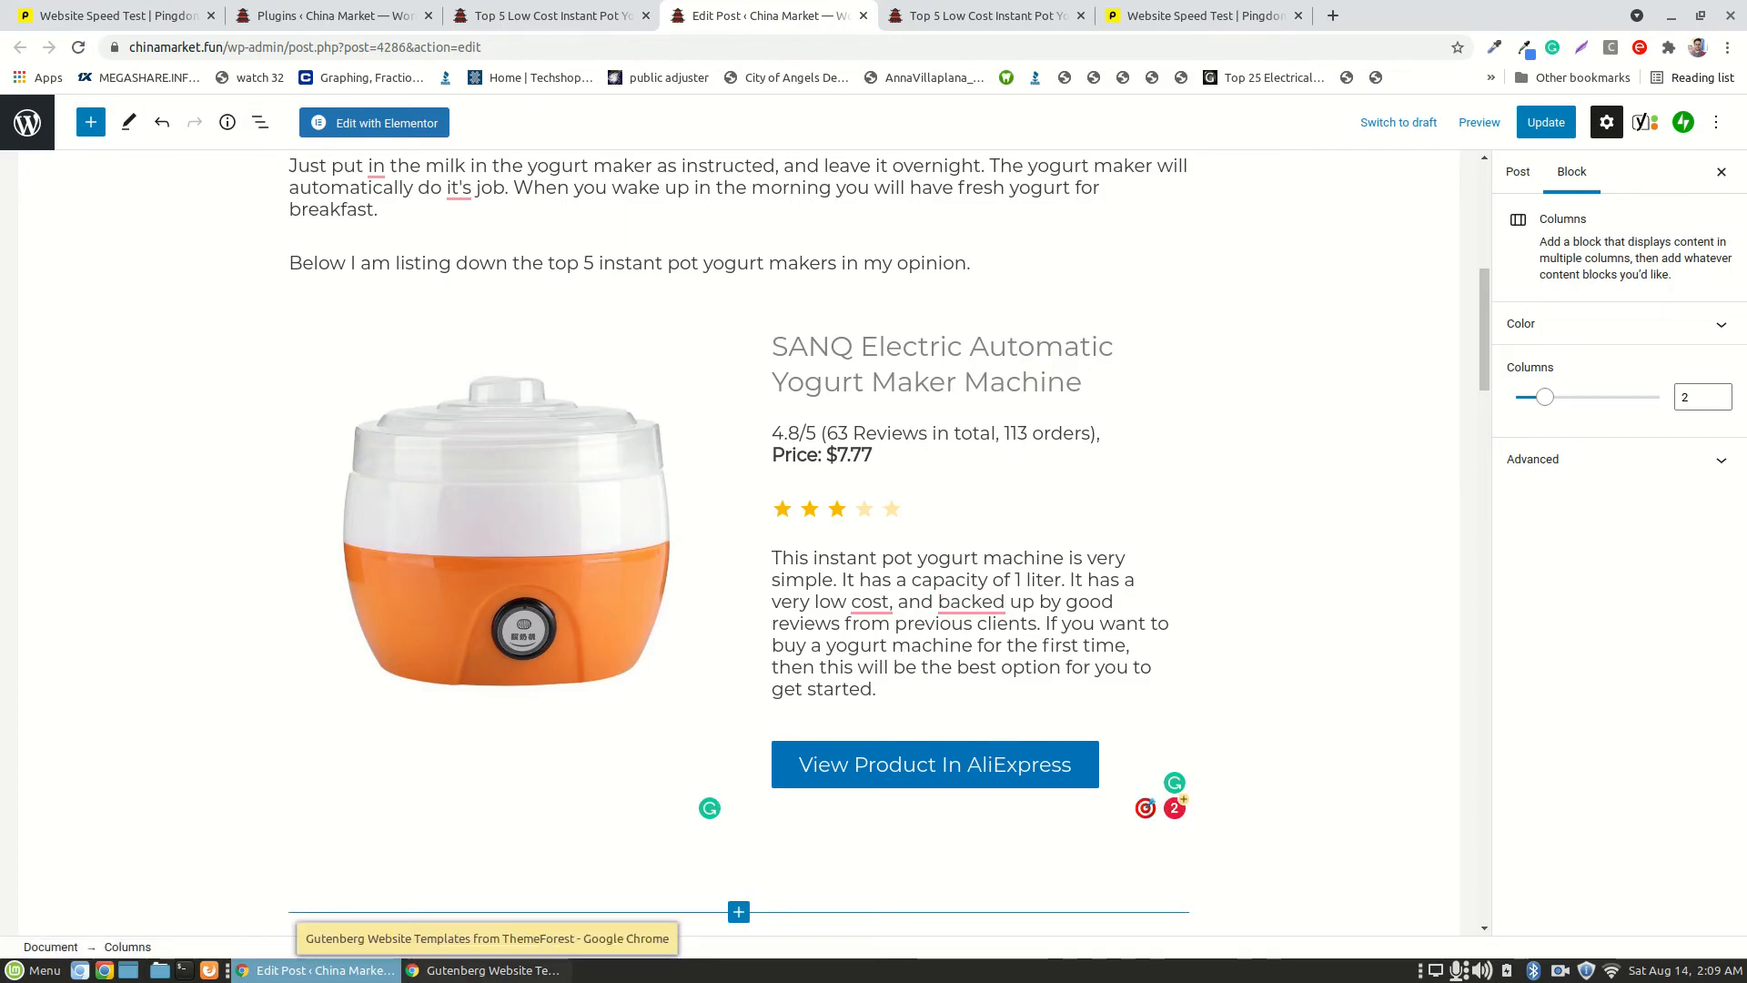
- Switch to the WP Rocket site and read through its caching plugin page from the Speed Up banner to the footer
left_click(540, 974)
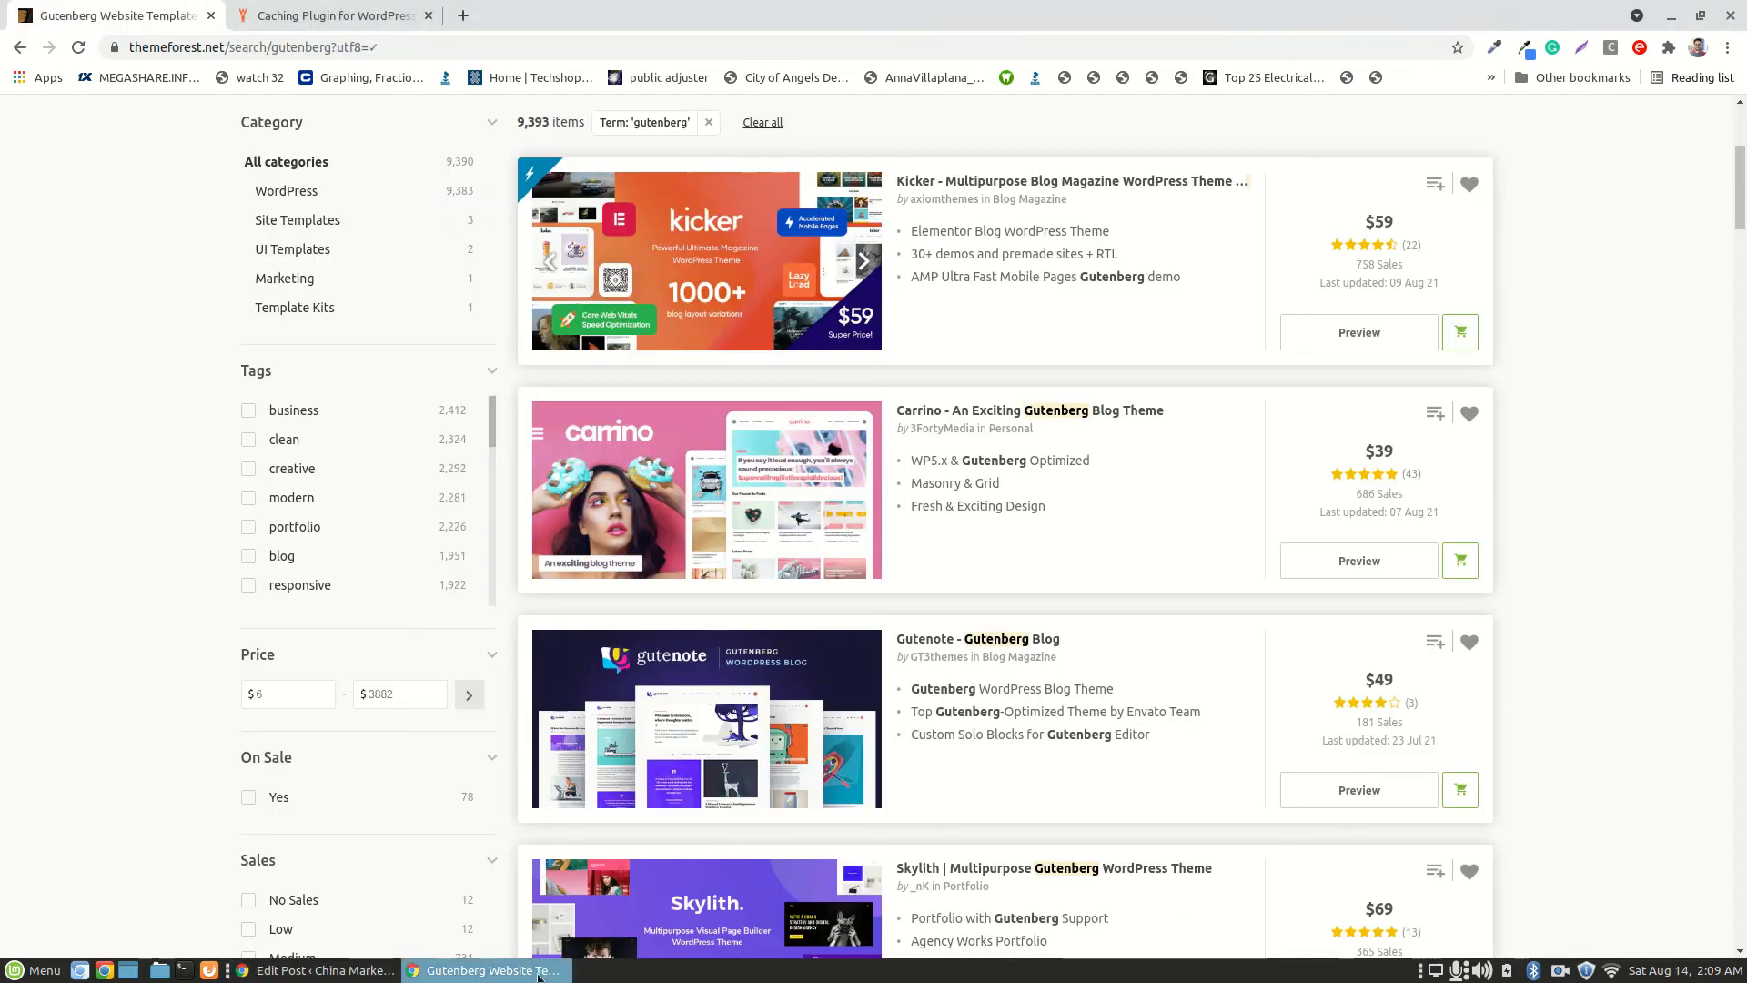
left_click(294, 18)
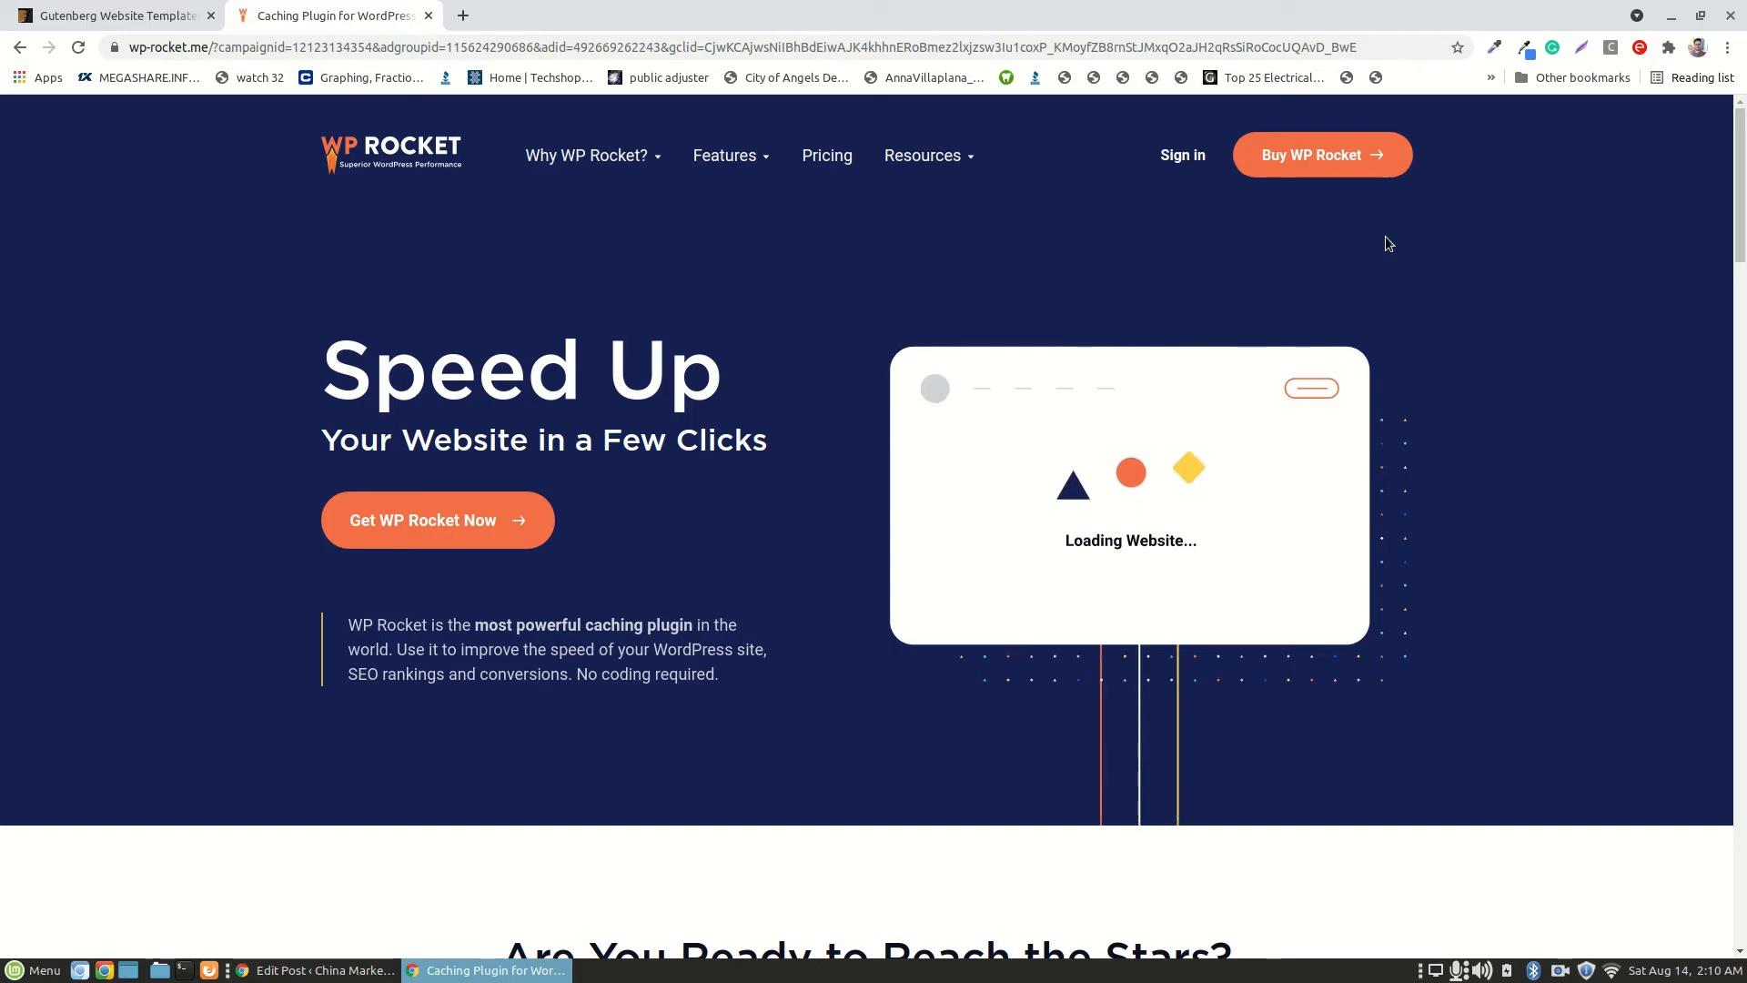
scroll(1322, 226, "down", 5)
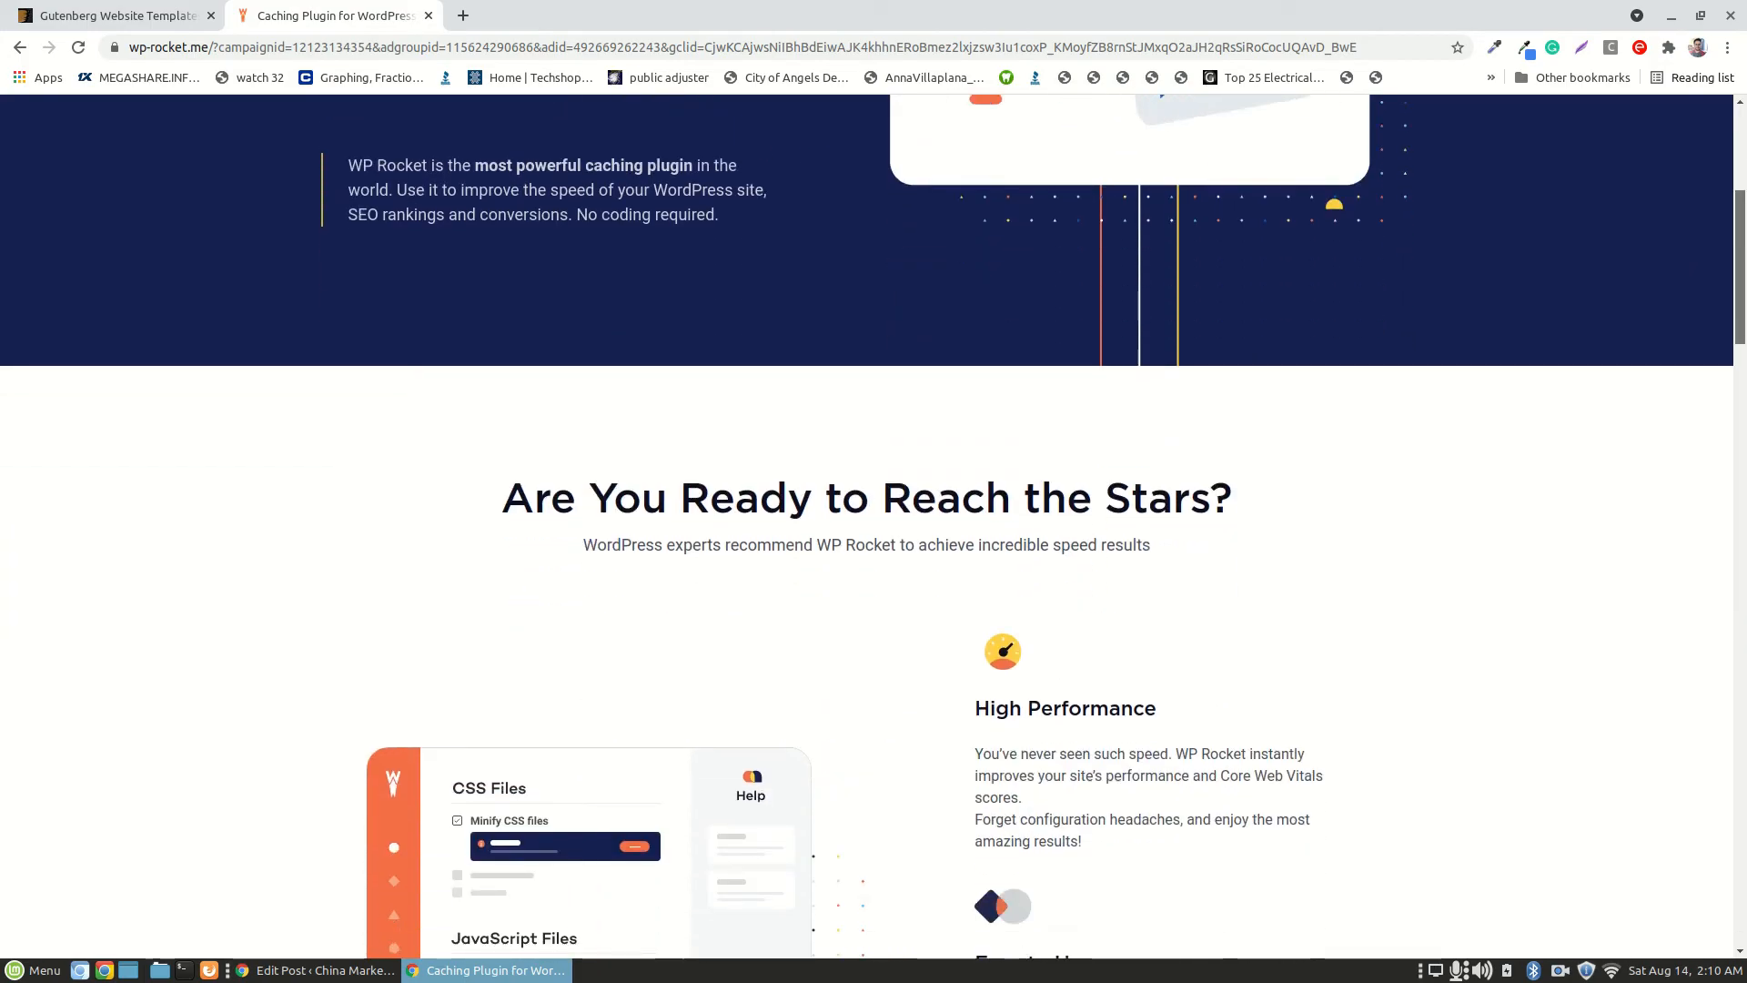
scroll(874, 528, "down", 5)
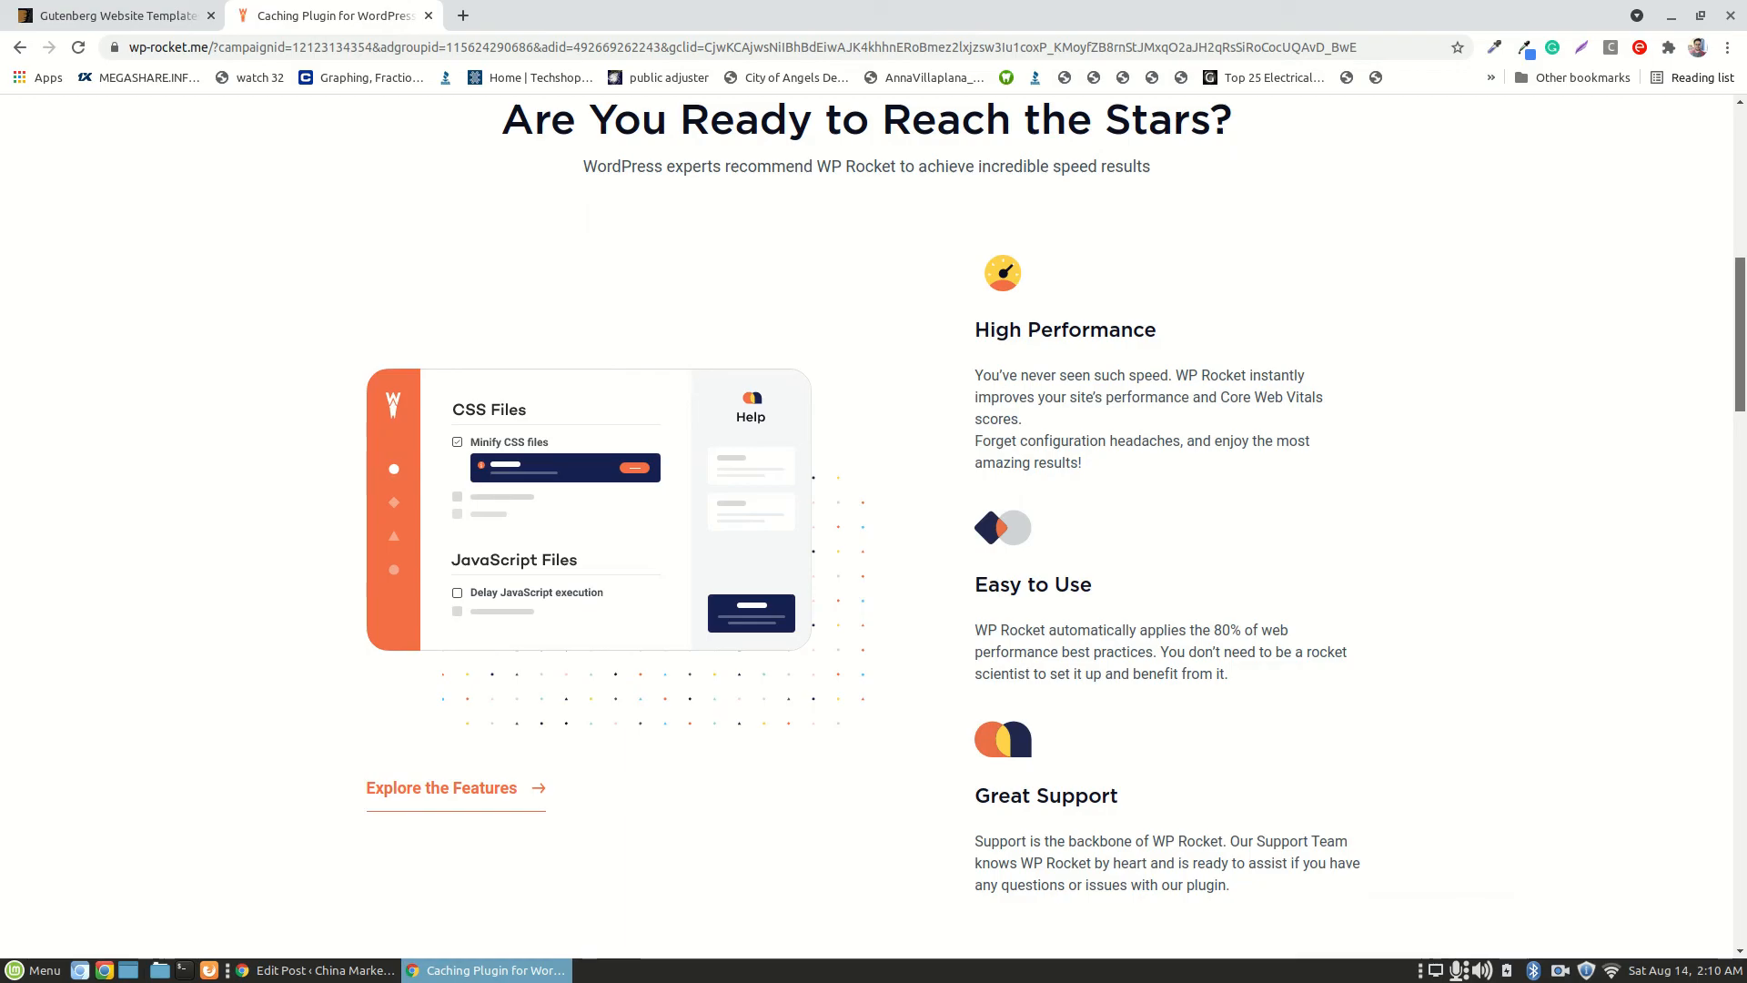
scroll(874, 528, "down", 7)
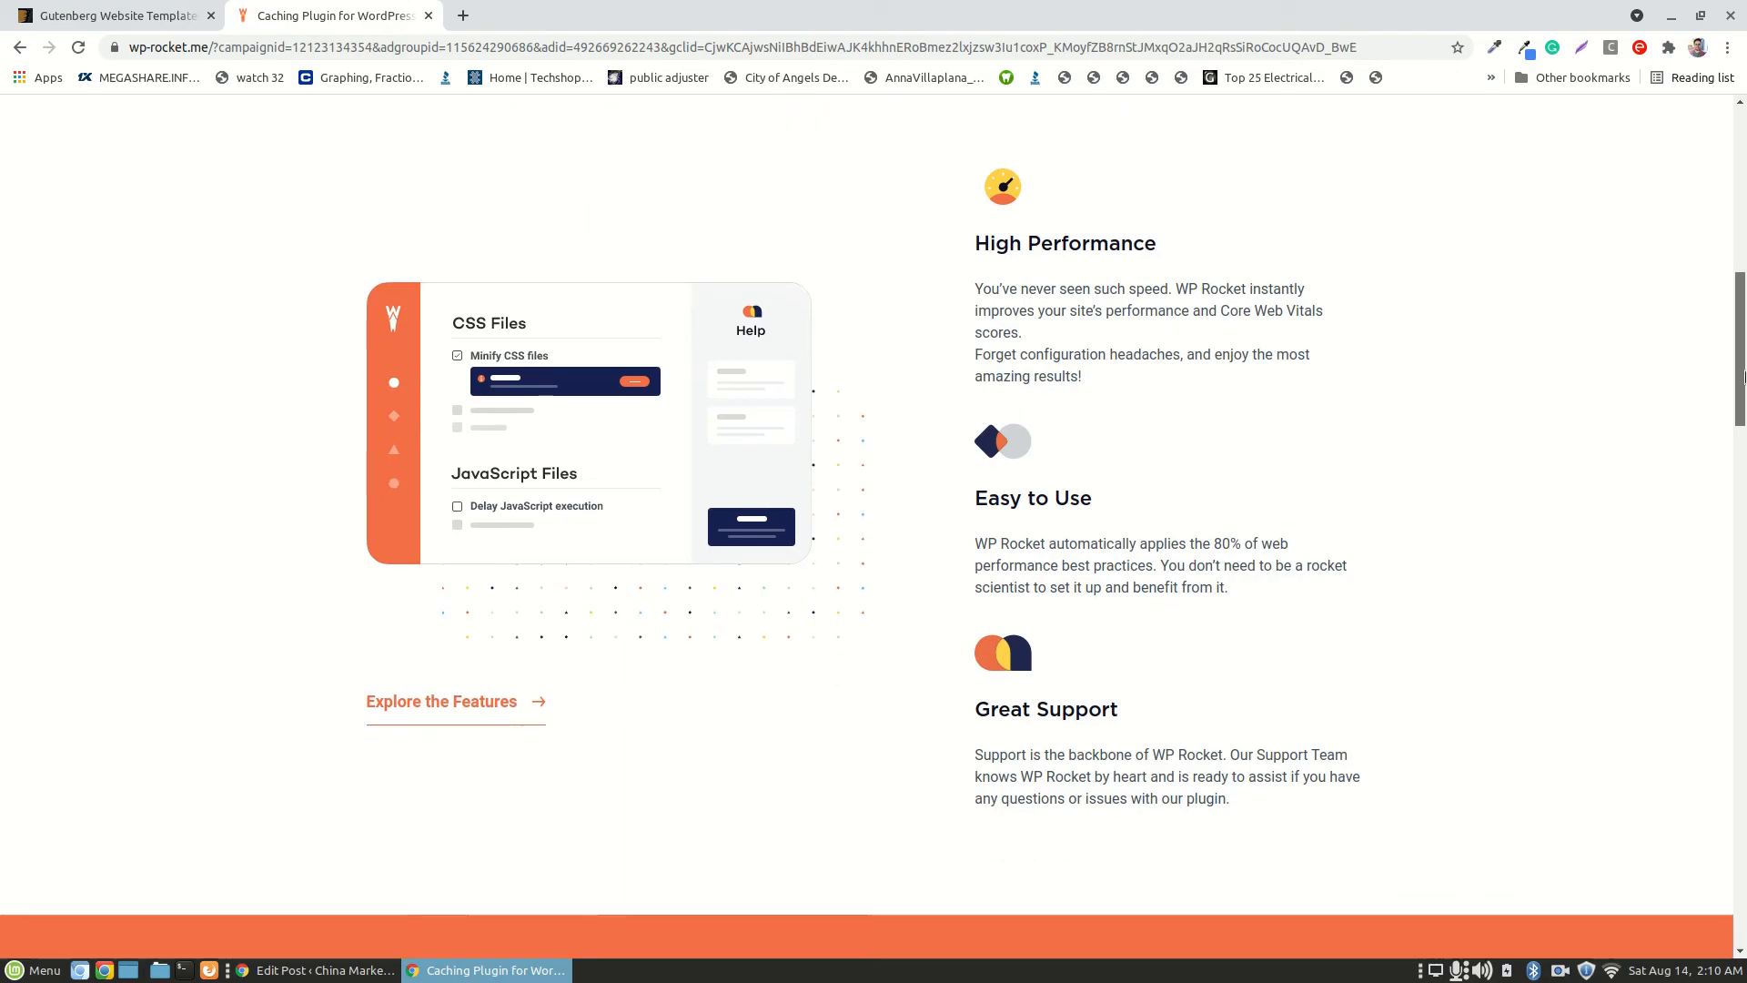
scroll(874, 528, "down", 10)
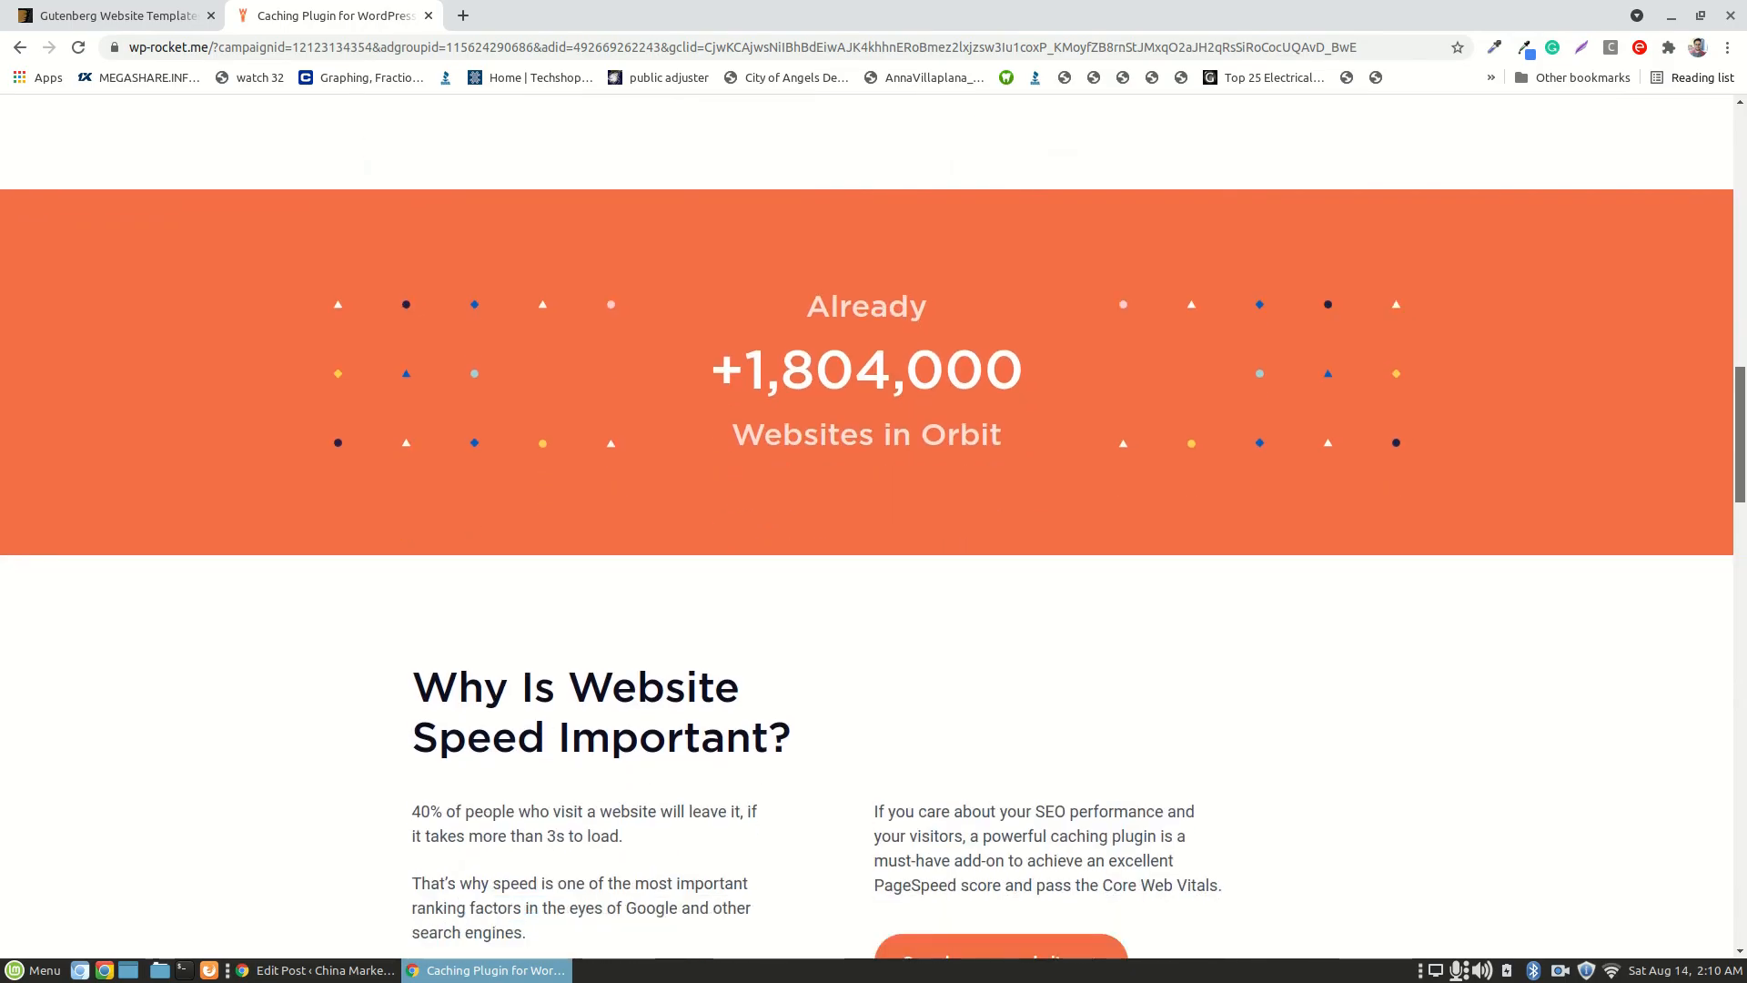
scroll(874, 528, "down", 11)
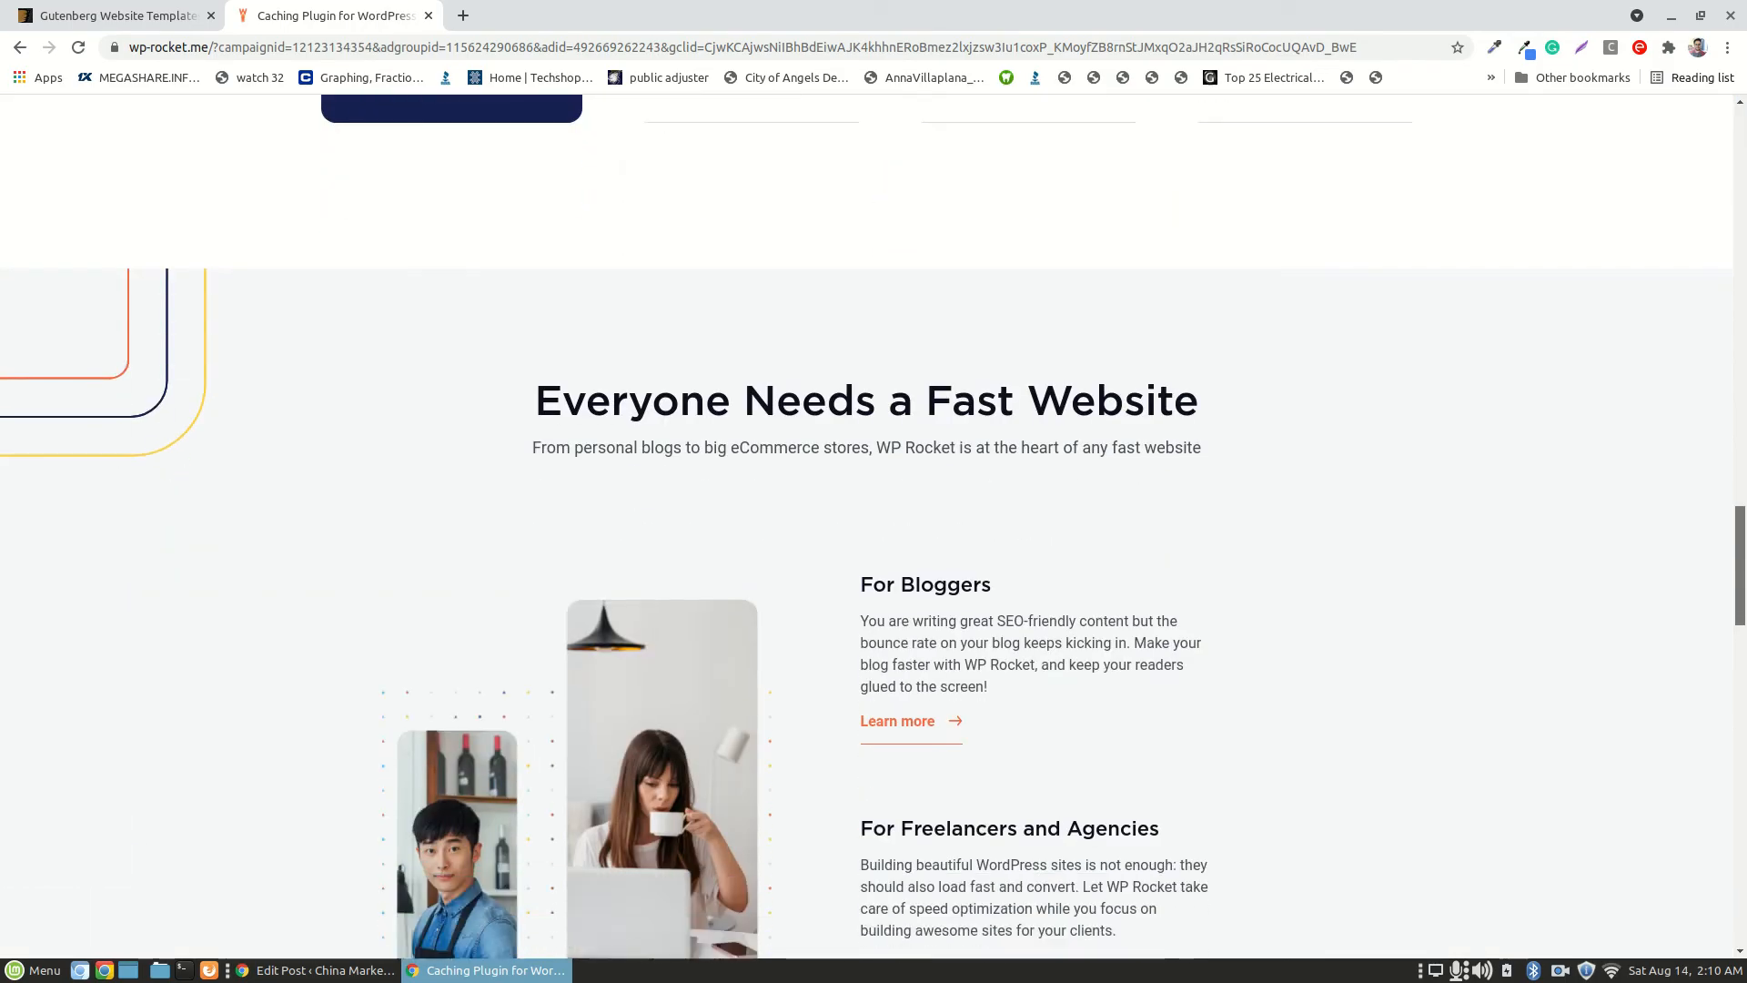
scroll(873, 528, "down", 15)
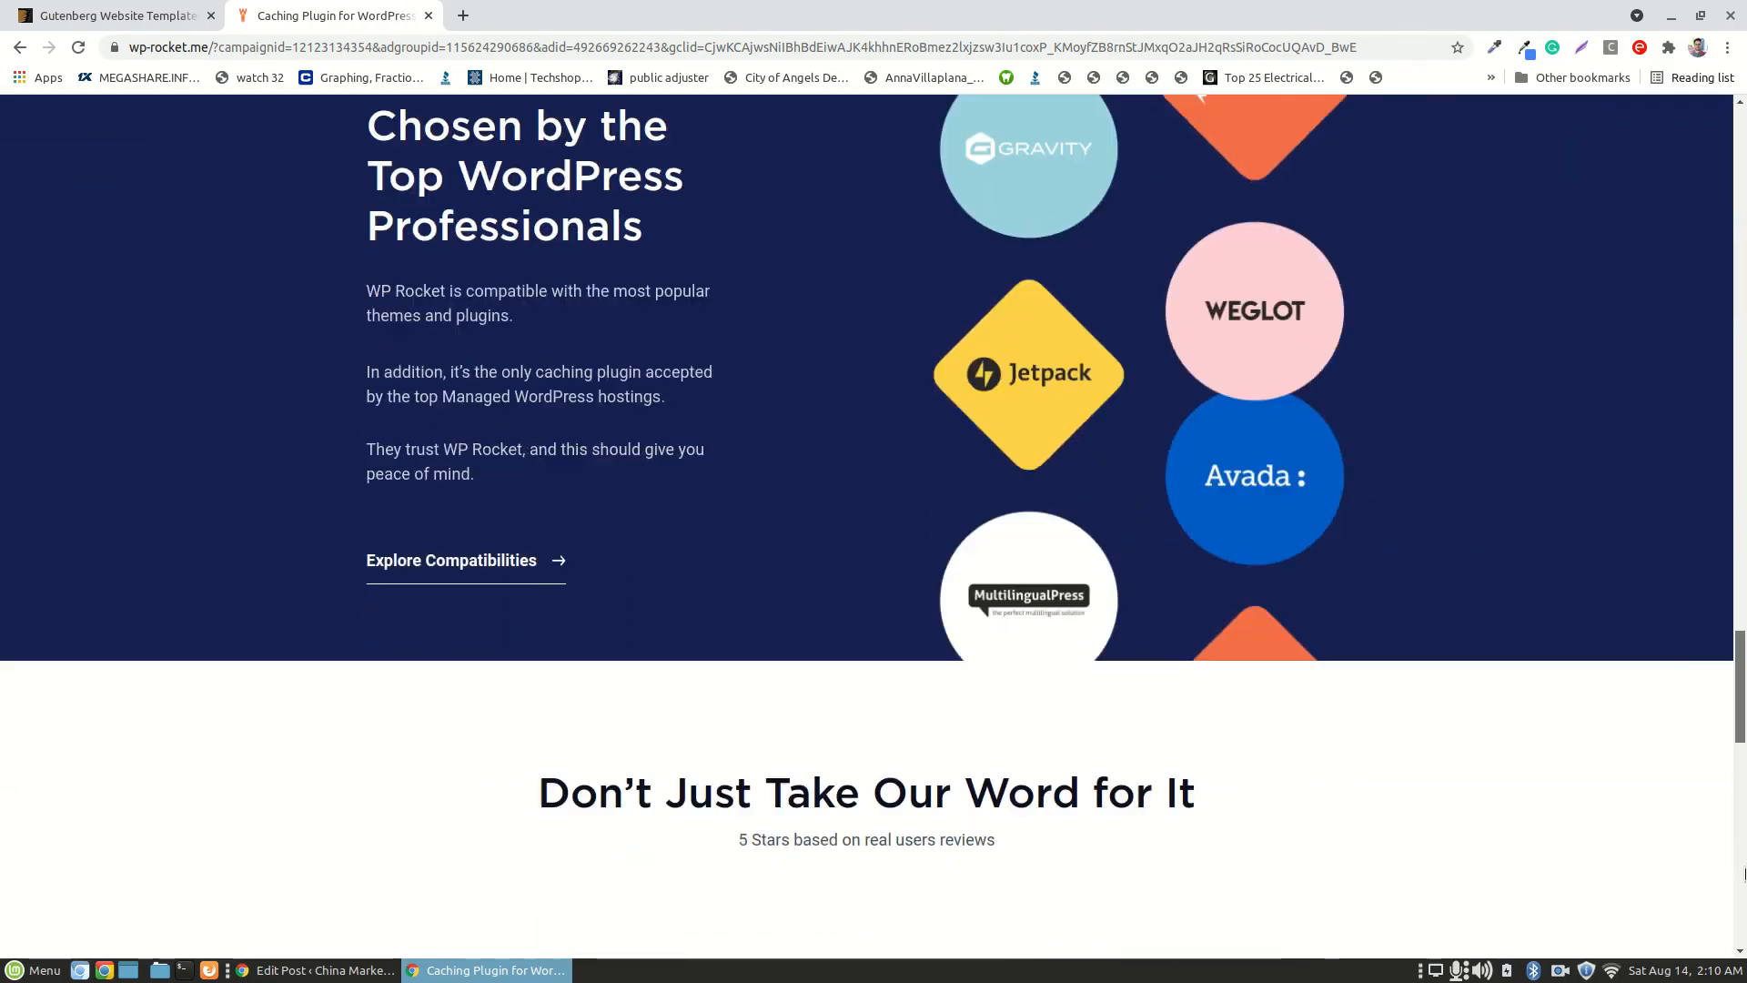
scroll(873, 528, "down", 1)
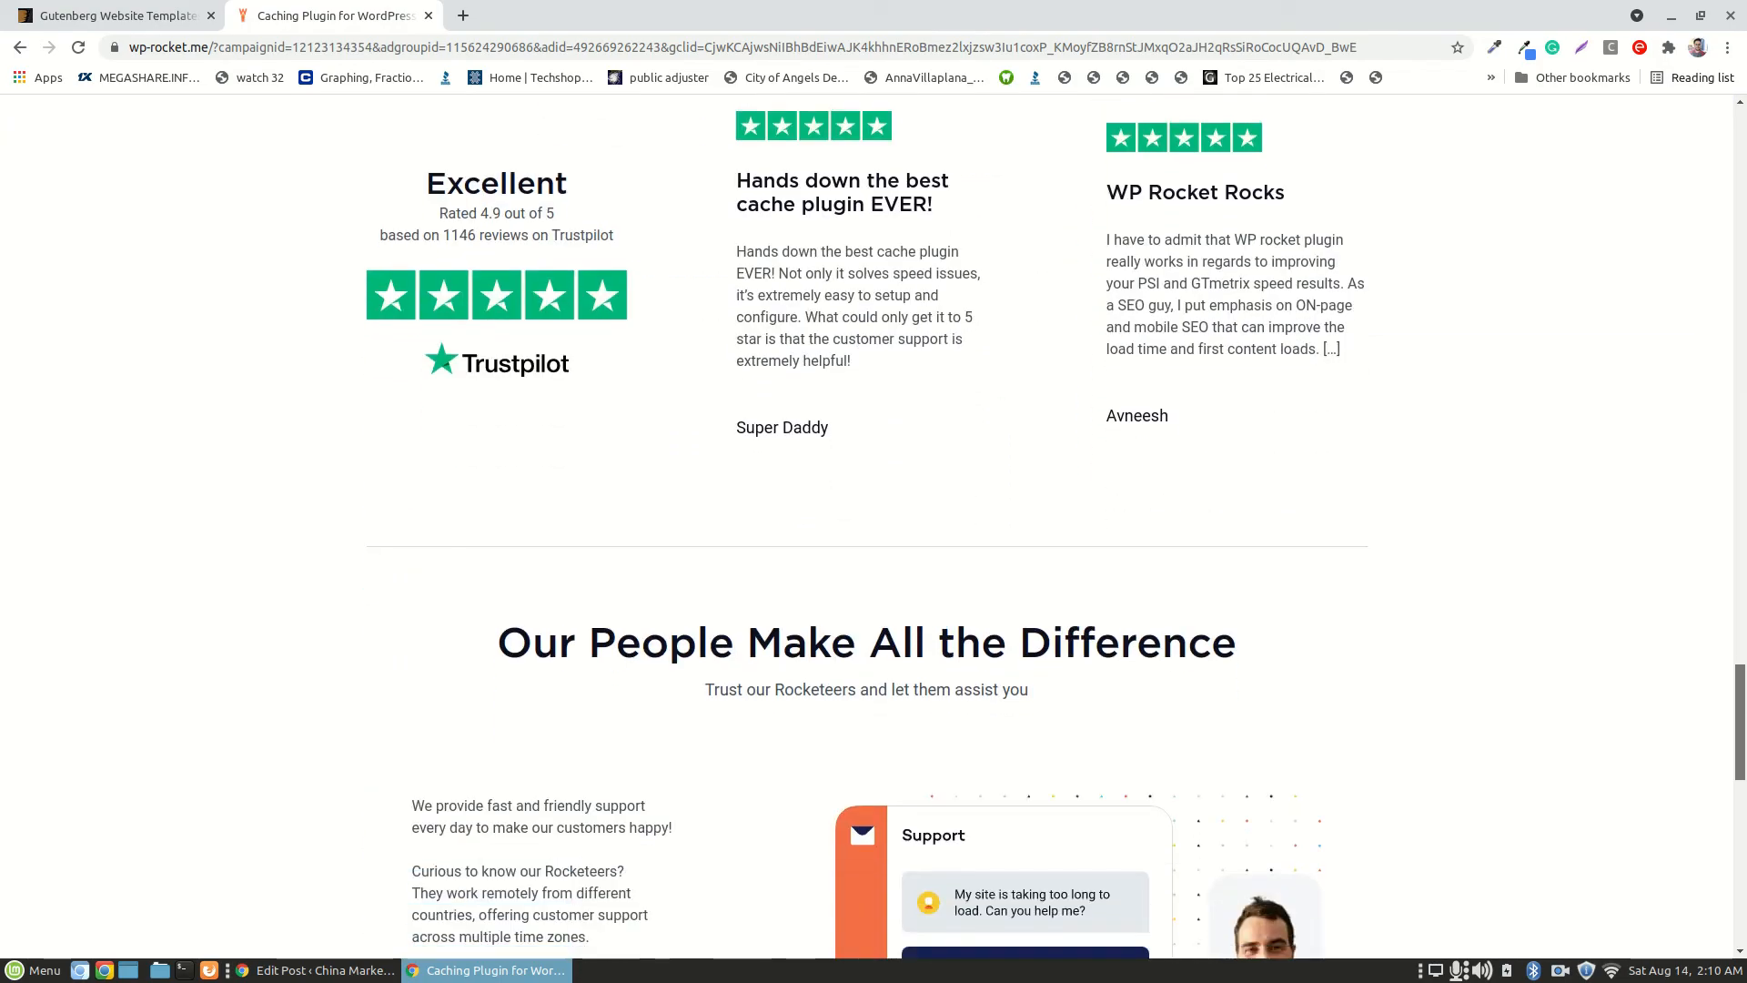
scroll(1529, 822, "down", 12)
scroll(1529, 823, "down", 12)
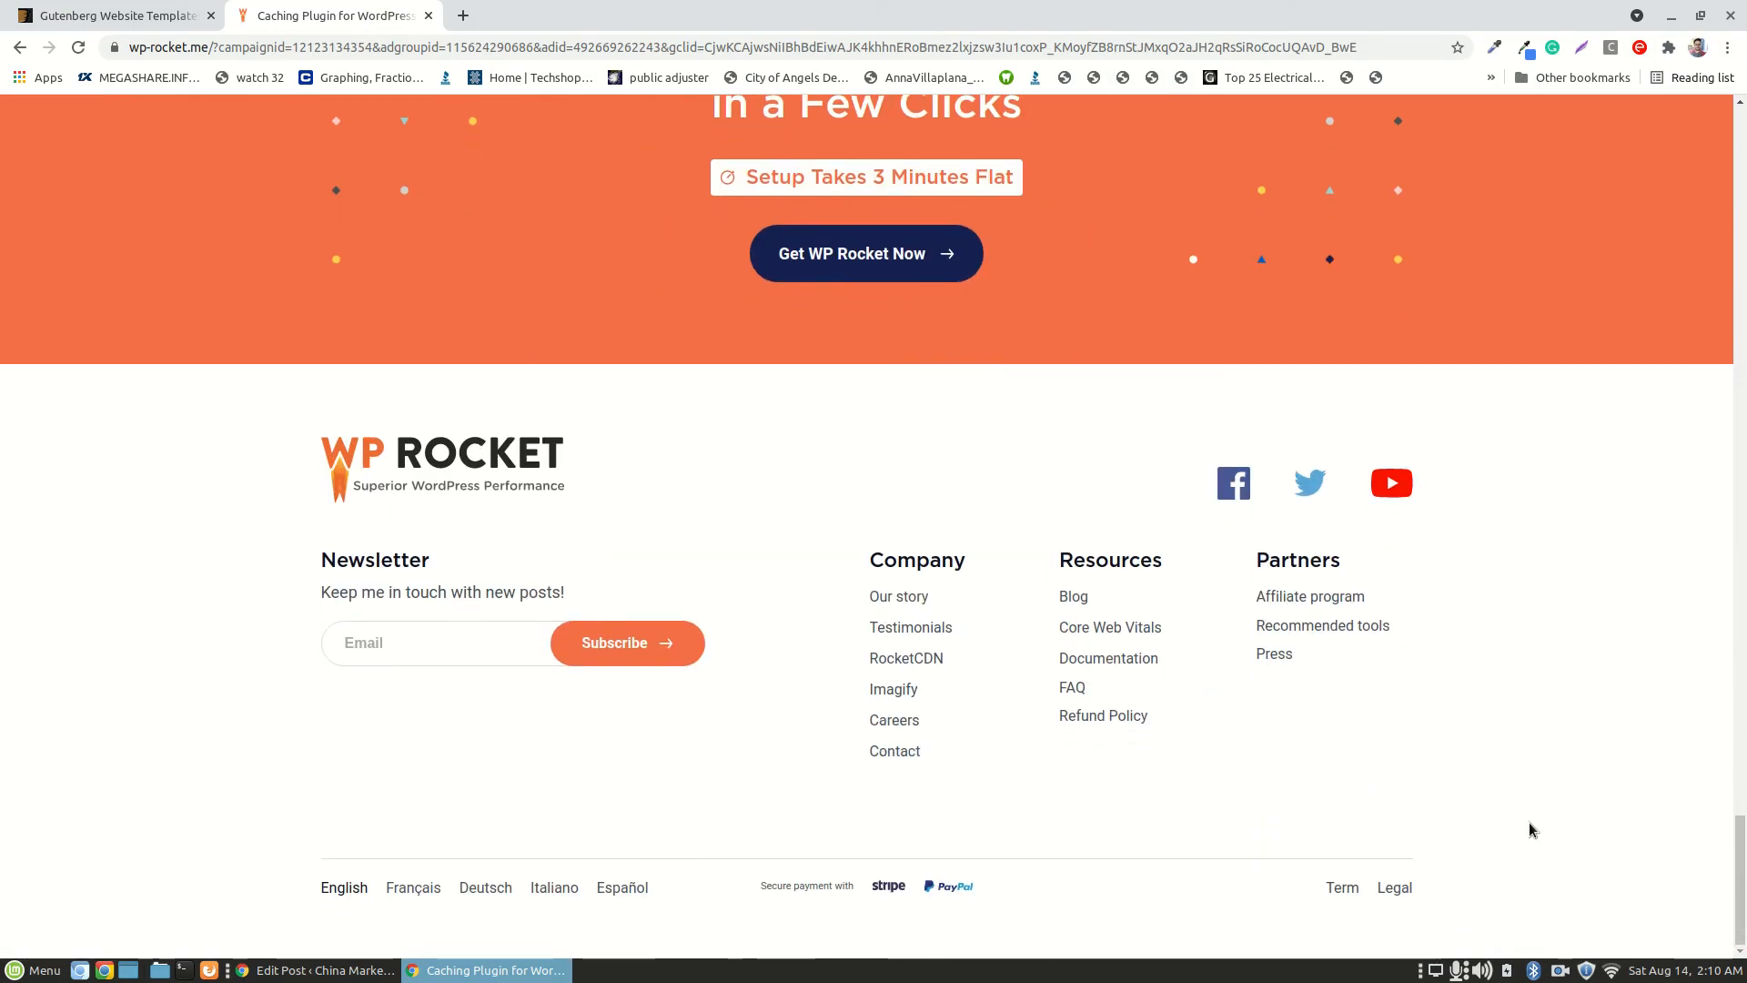
- Revisit WP Rocket's customer reviews and compatibility sections, go back to the page's opening banner, and switch to the WordPress post editor
left_click_drag(1740, 863, 1743, 637)
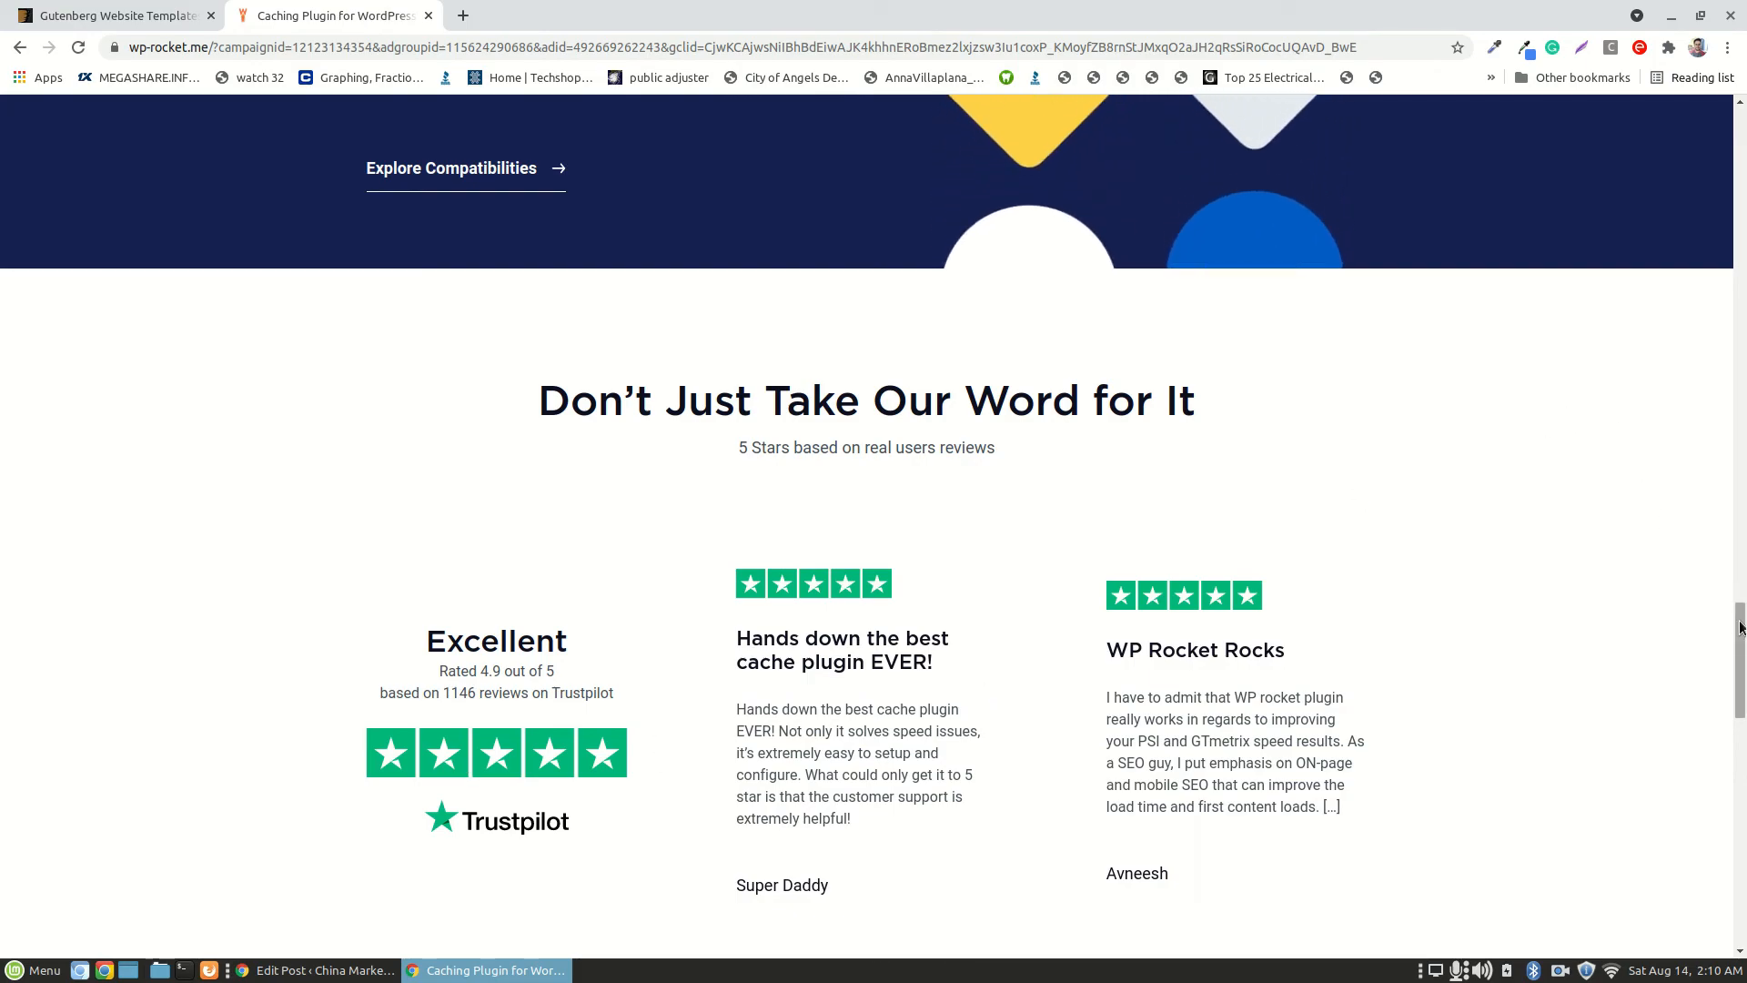
left_click_drag(1744, 631, 1746, 610)
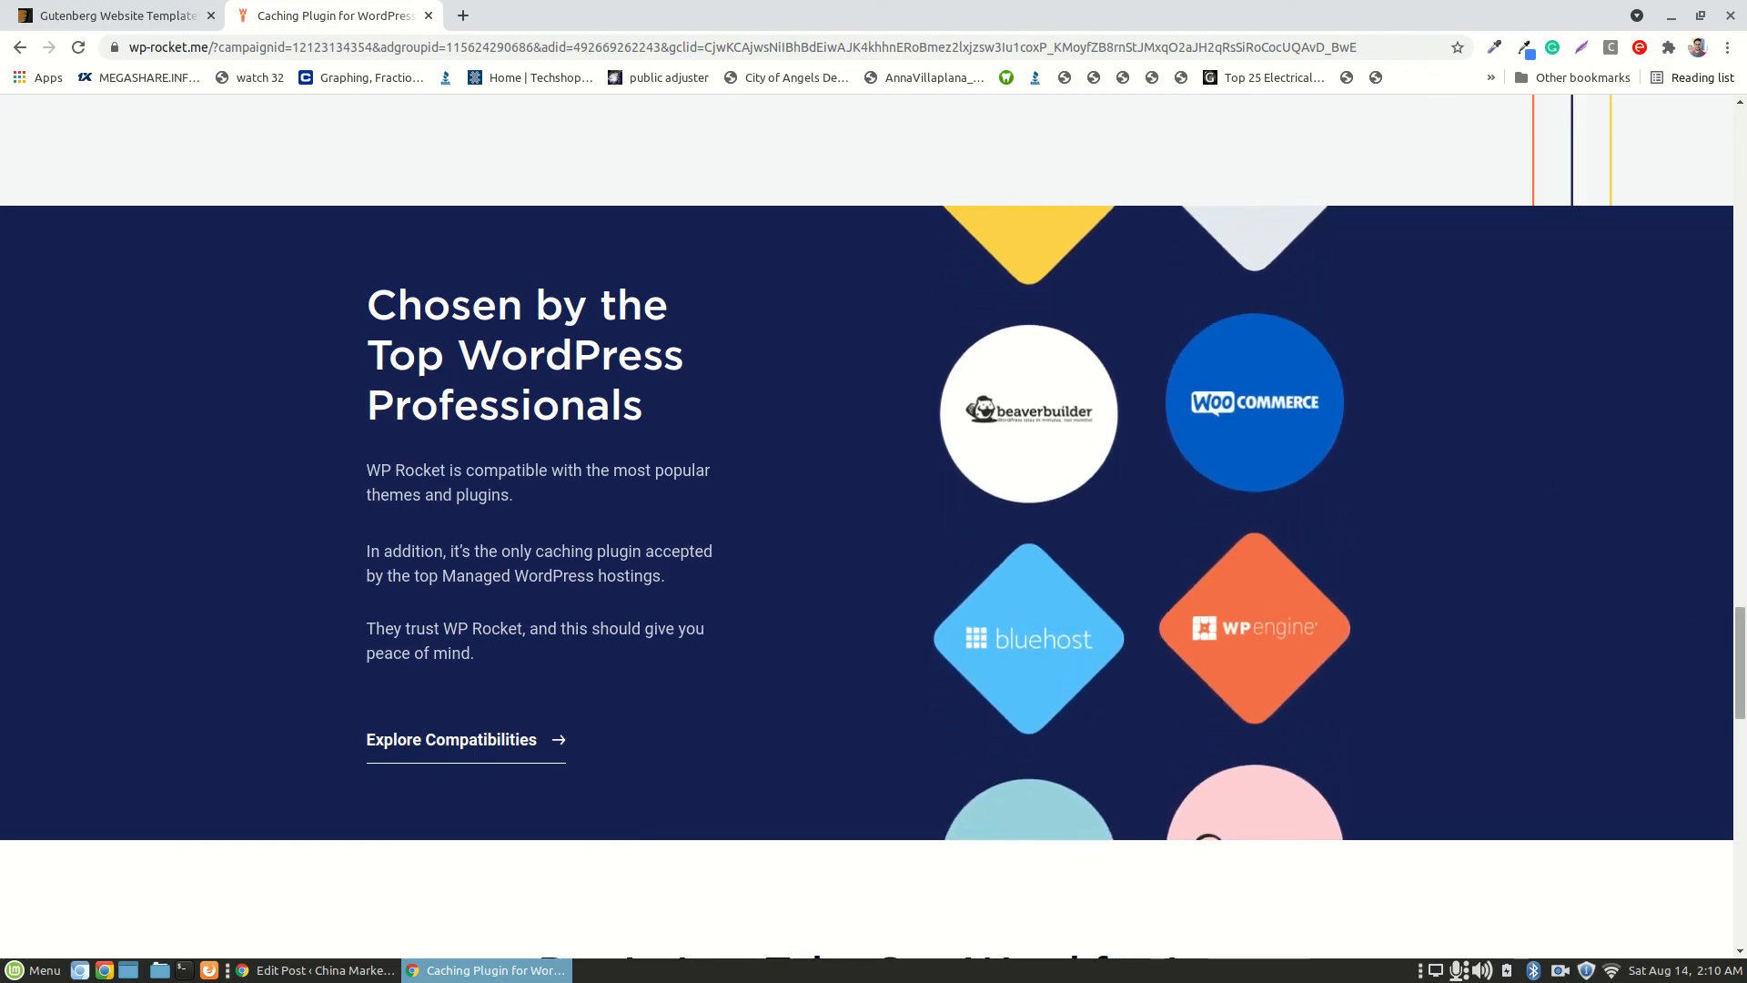
left_click_drag(1746, 632, 1741, 202)
left_click_drag(1745, 300, 1741, 769)
scroll(1547, 760, "up", 2)
scroll(1547, 759, "down", 3)
left_click_drag(1734, 685, 1736, 136)
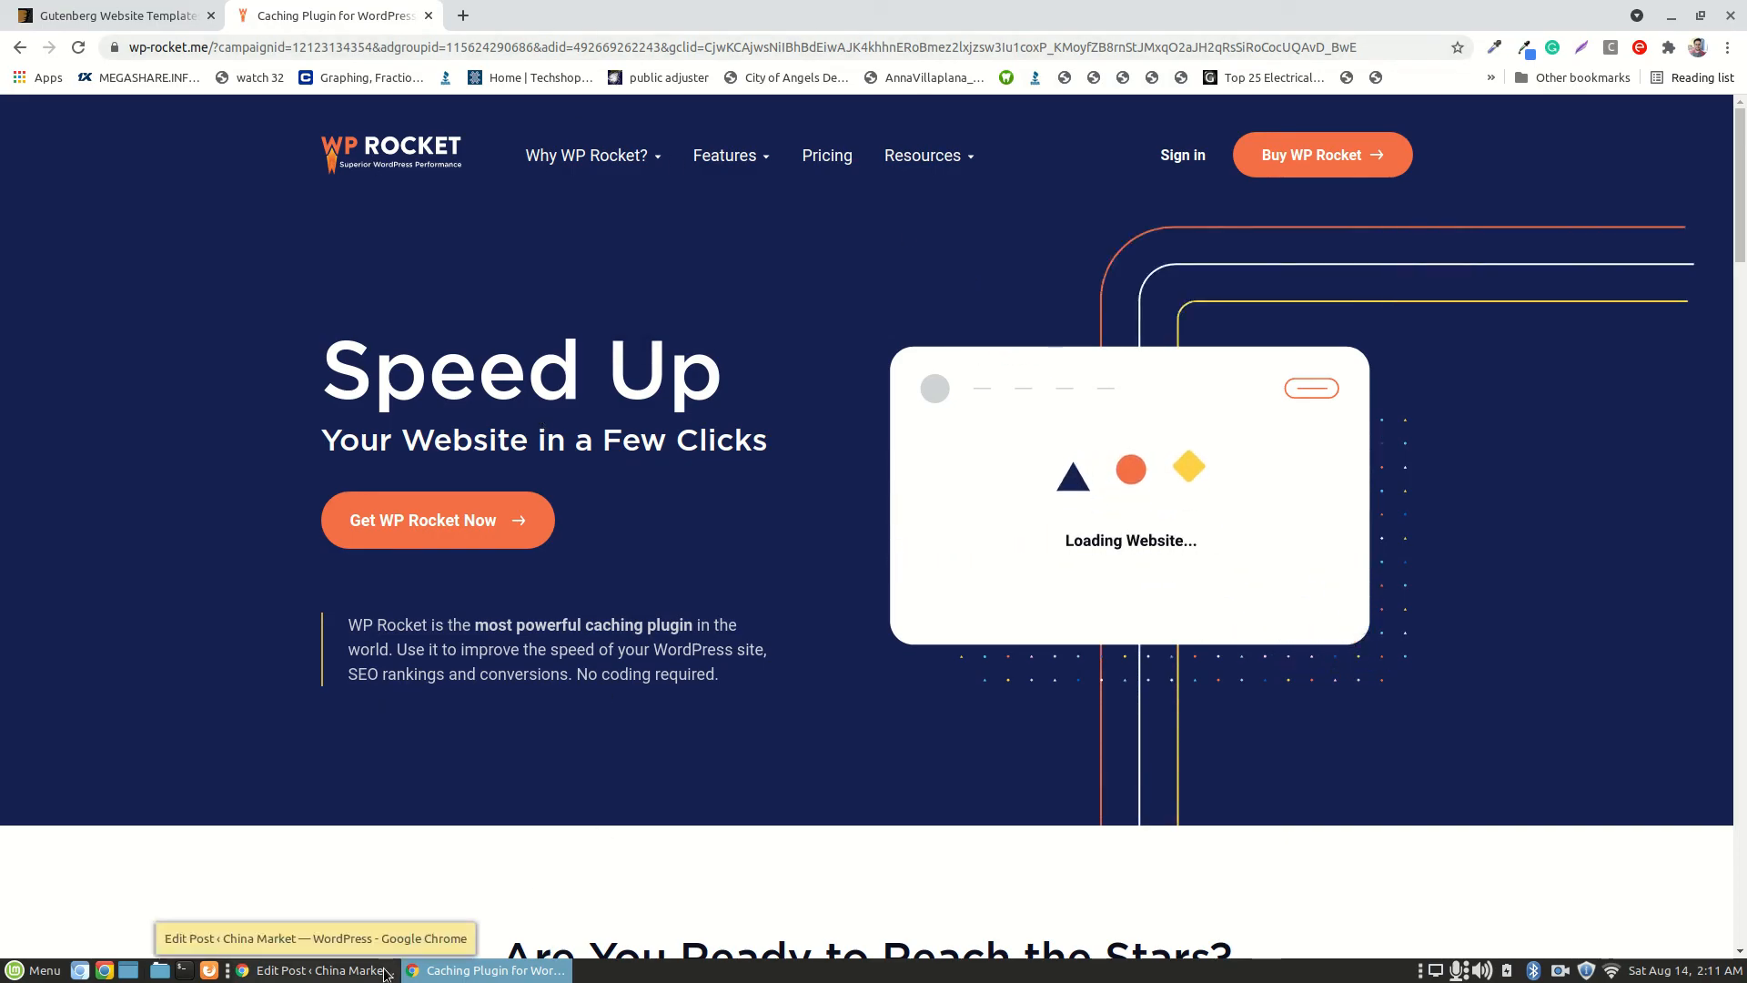
left_click(319, 970)
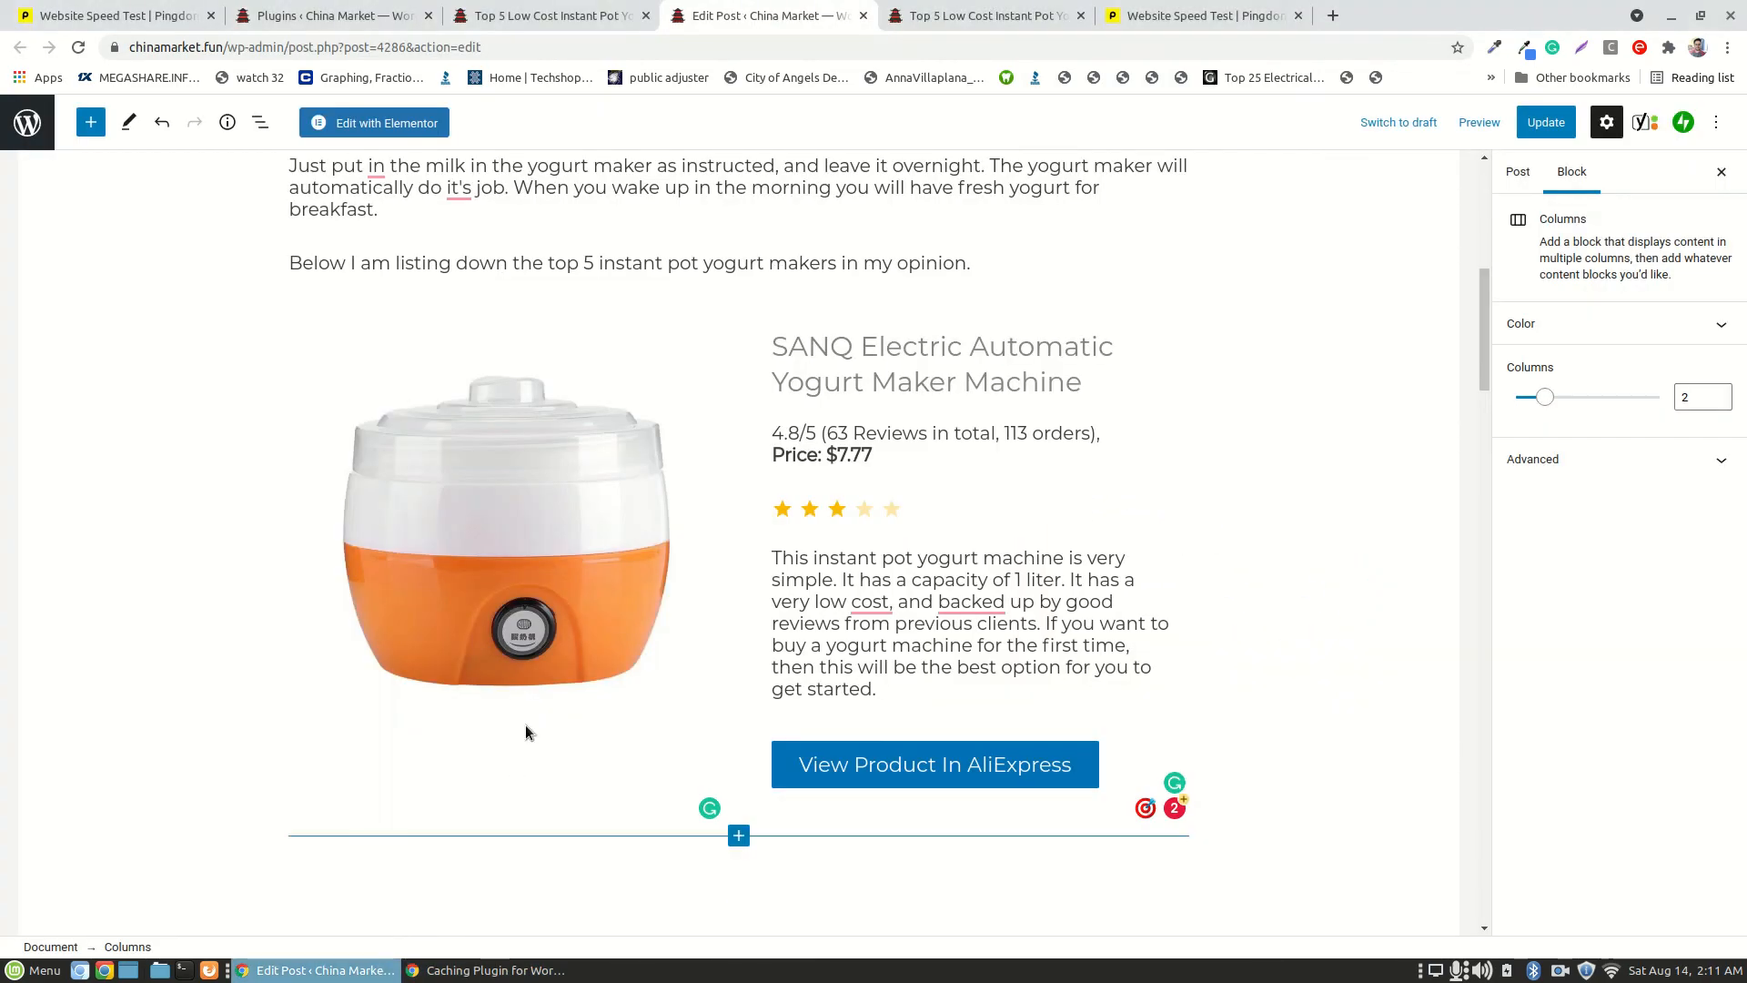